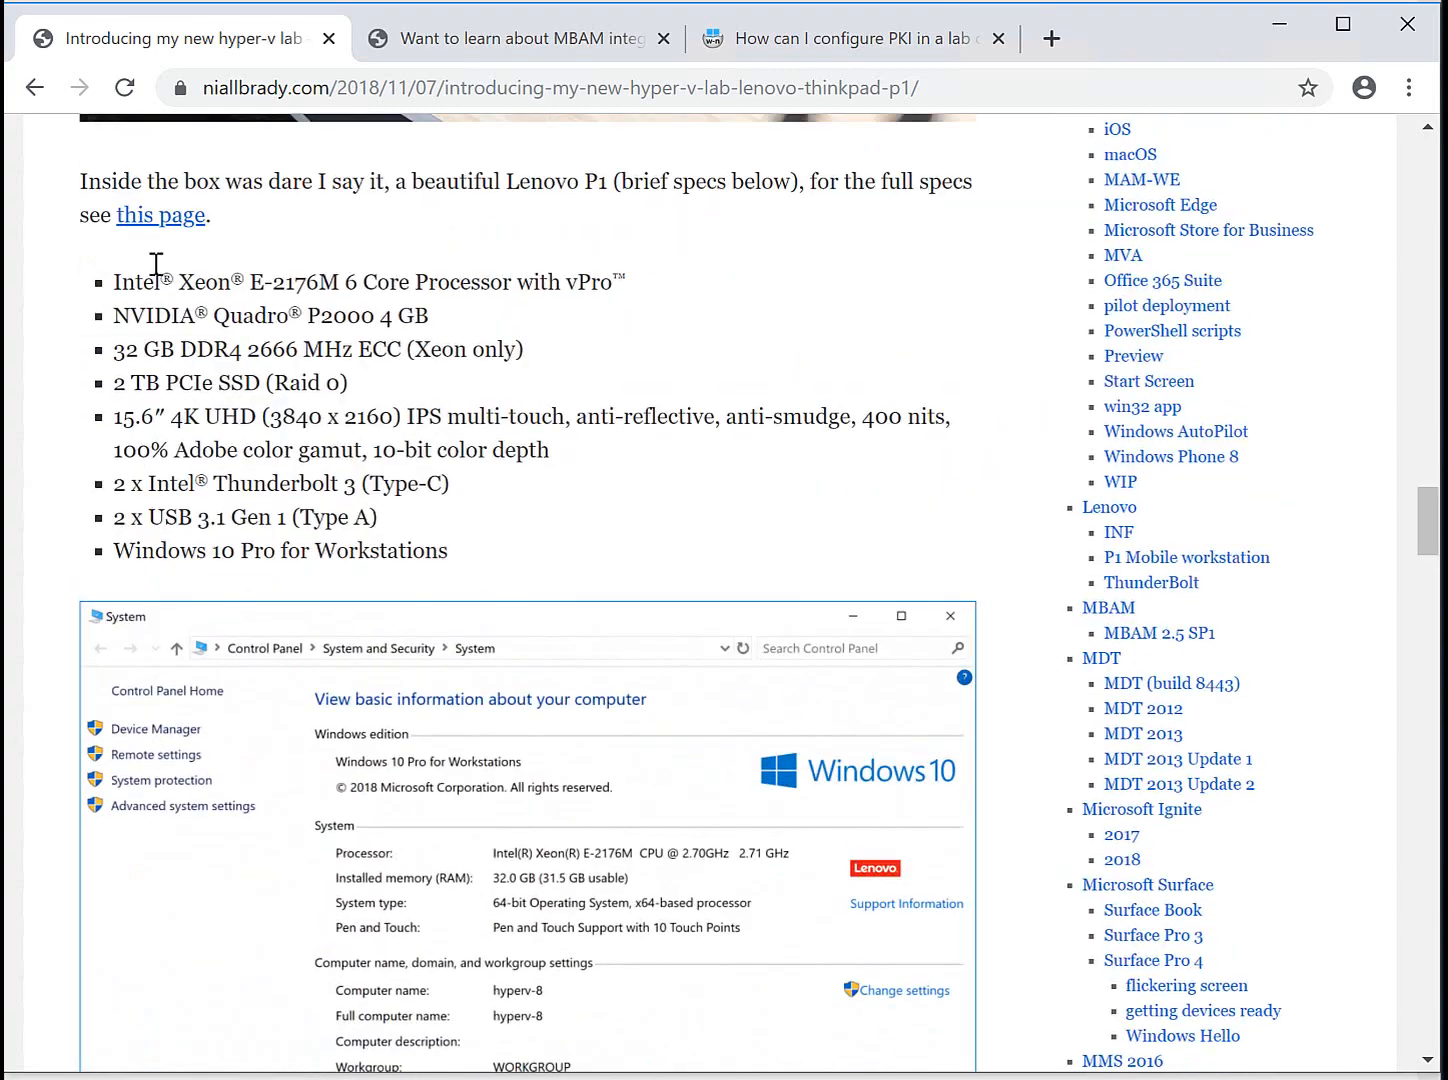
Highlight the Lenovo P1 spec list in the hyper-v lab post and scroll further down.
left_click_drag(116, 284, 537, 550)
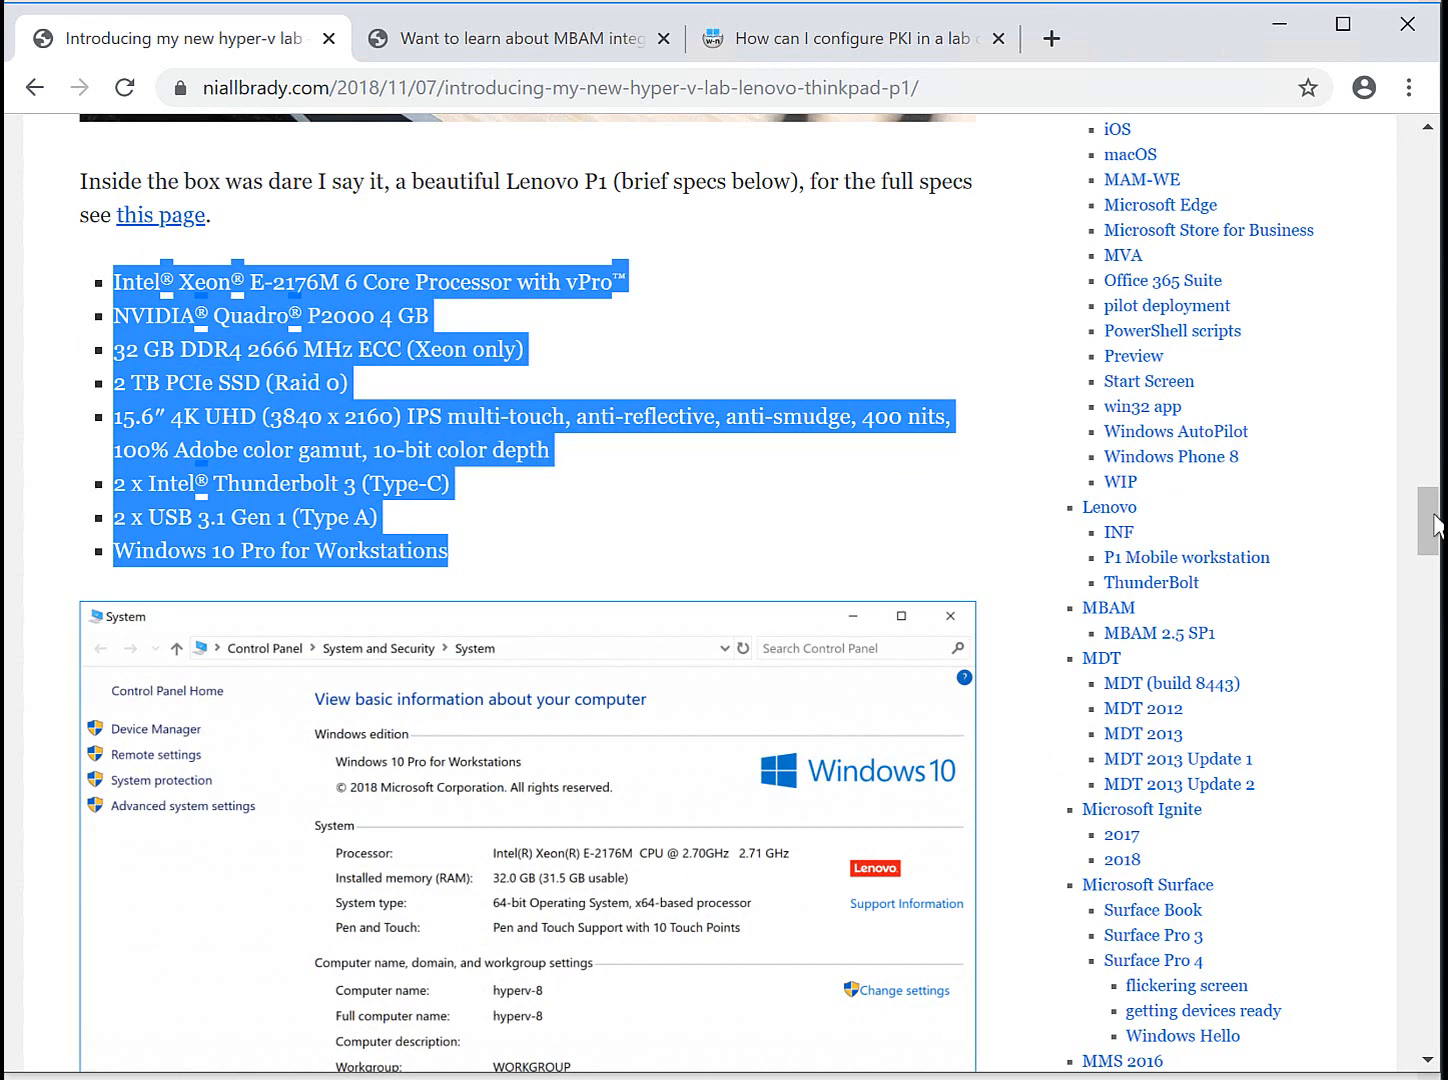
left_click_drag(1432, 530, 1430, 620)
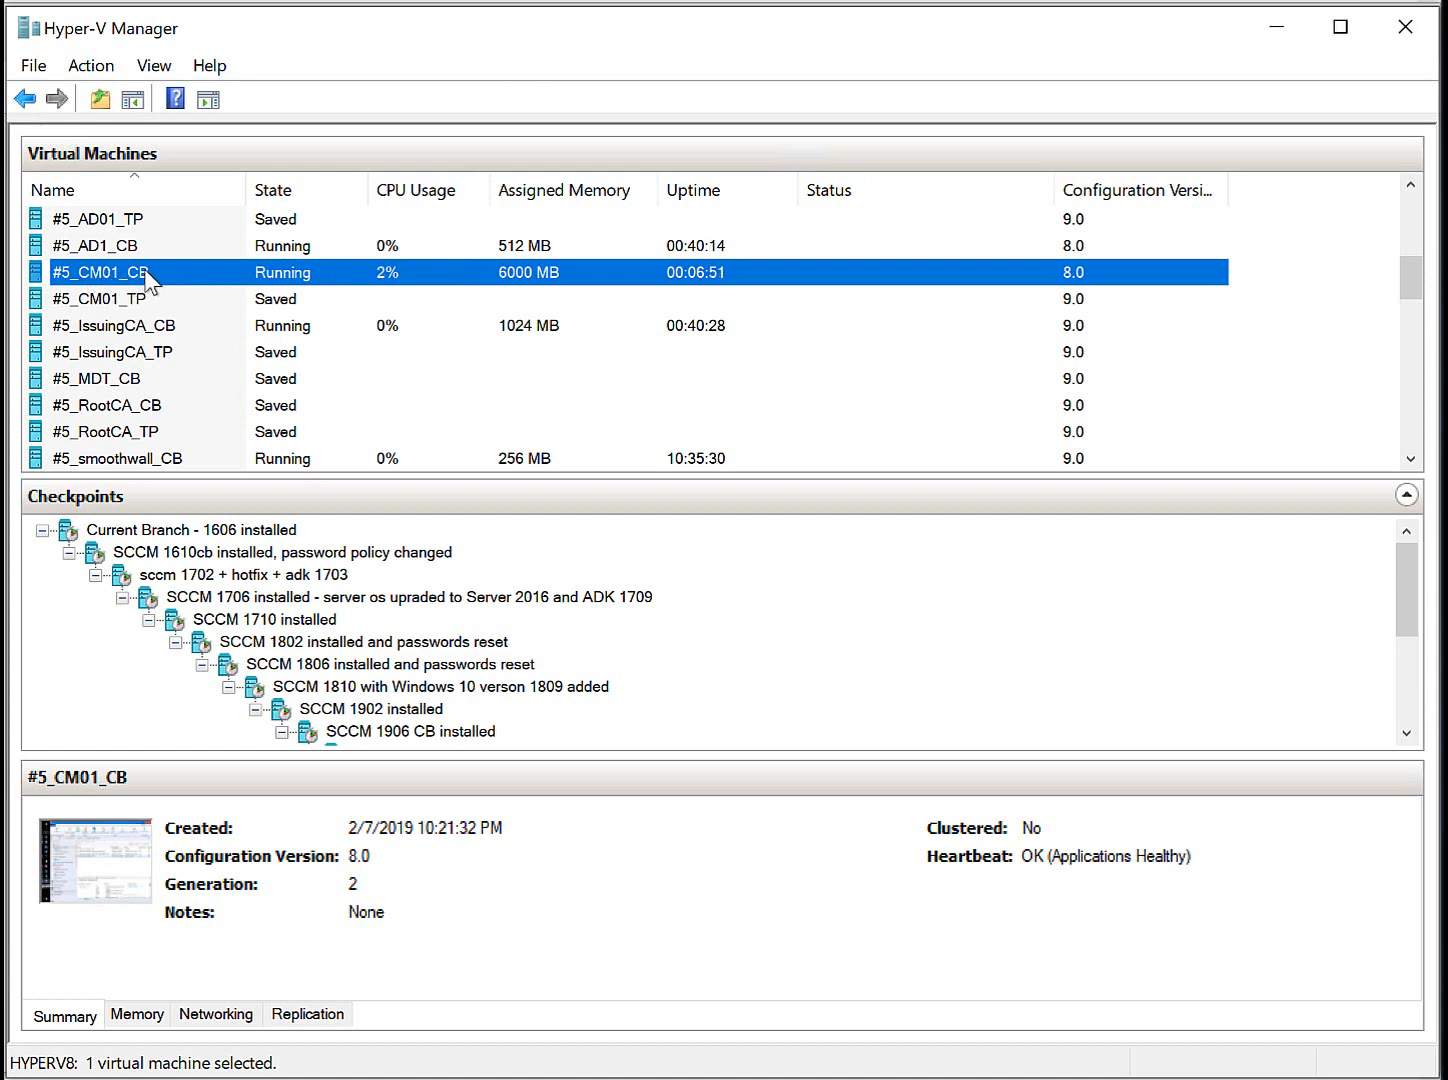
Review the details and checkpoints of the AD1_CB, CM01_CB, IssuingCA_CB and smoothwall_CB VMs.
left_click(139, 253)
left_click(137, 272)
left_click(118, 245)
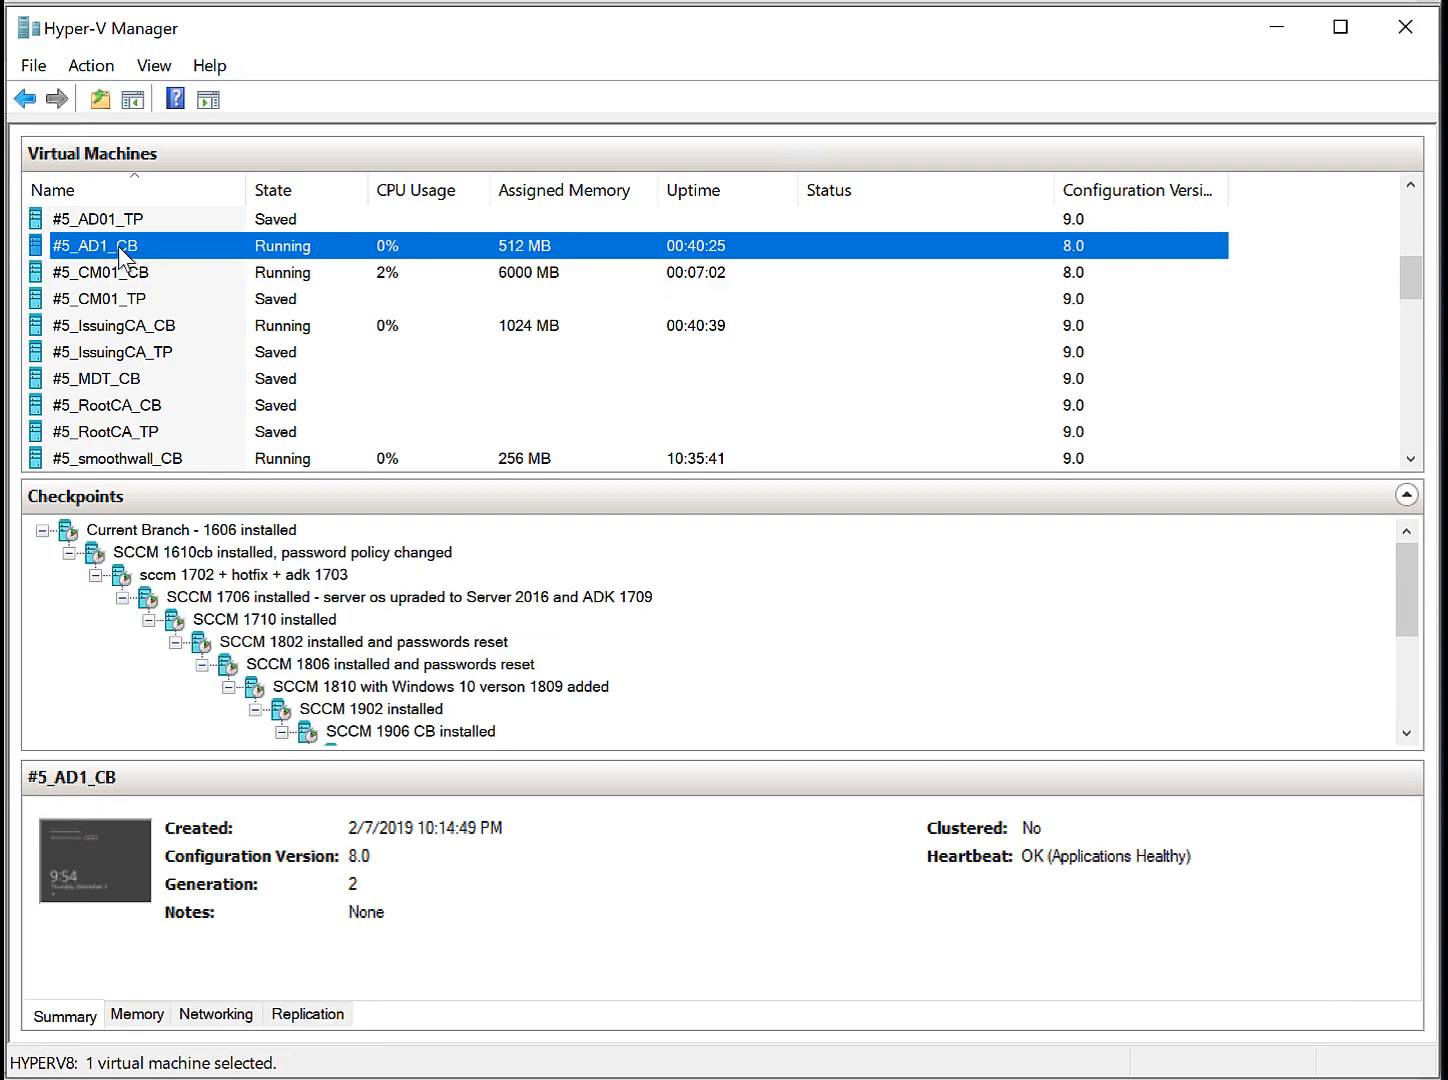
left_click(134, 273)
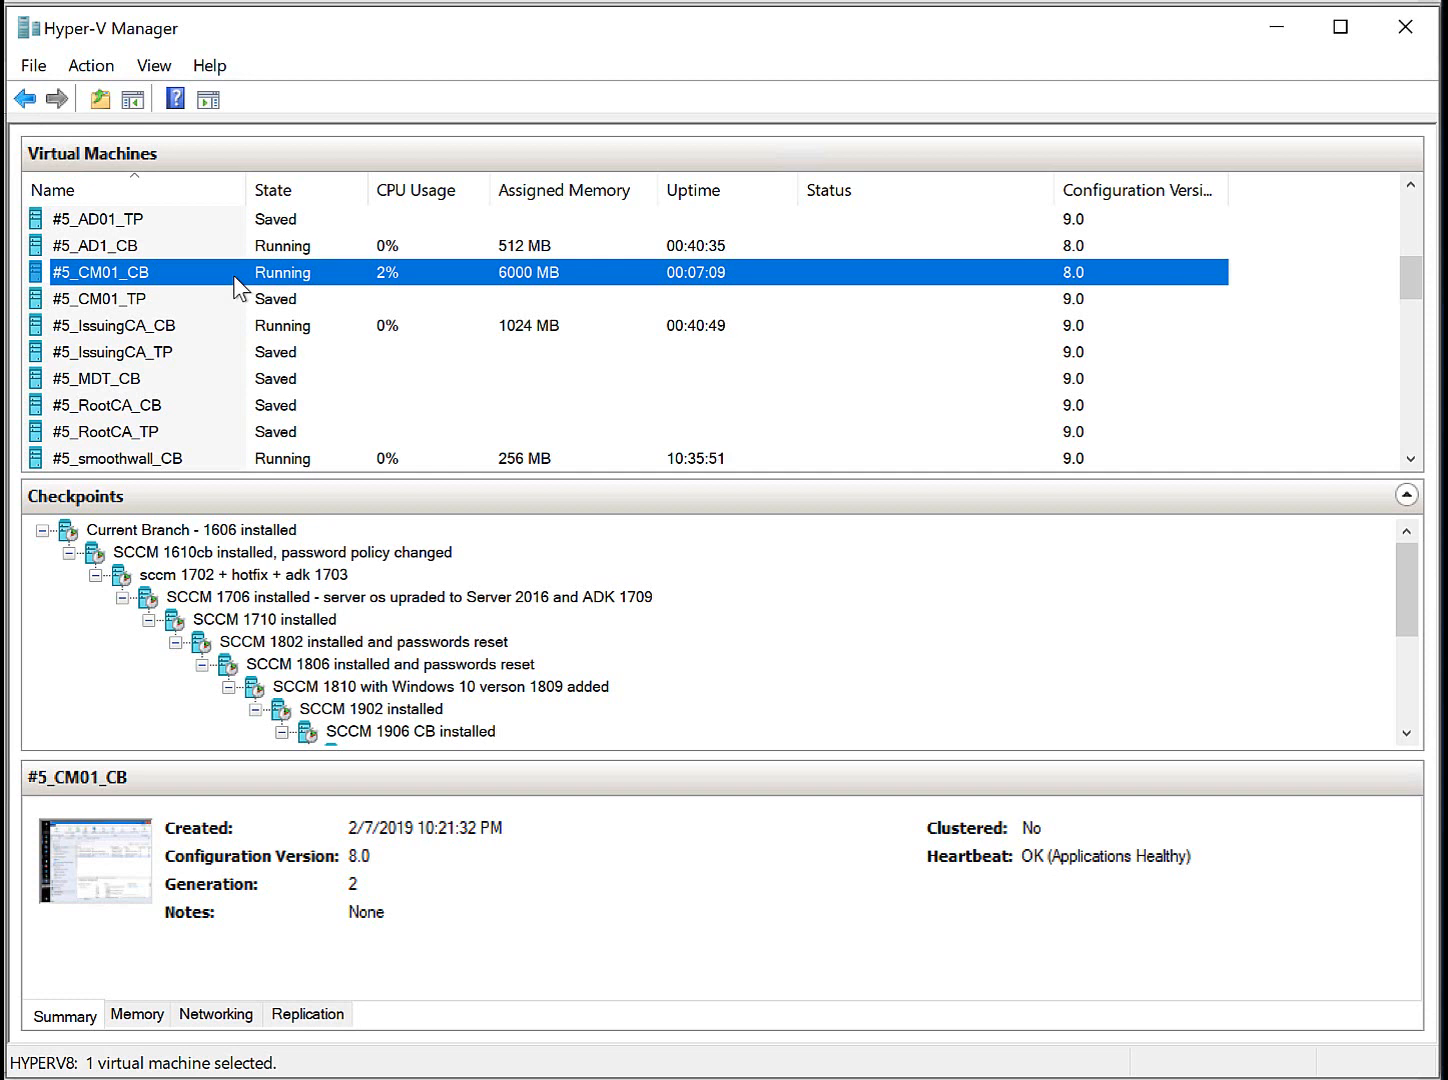
left_click(199, 328)
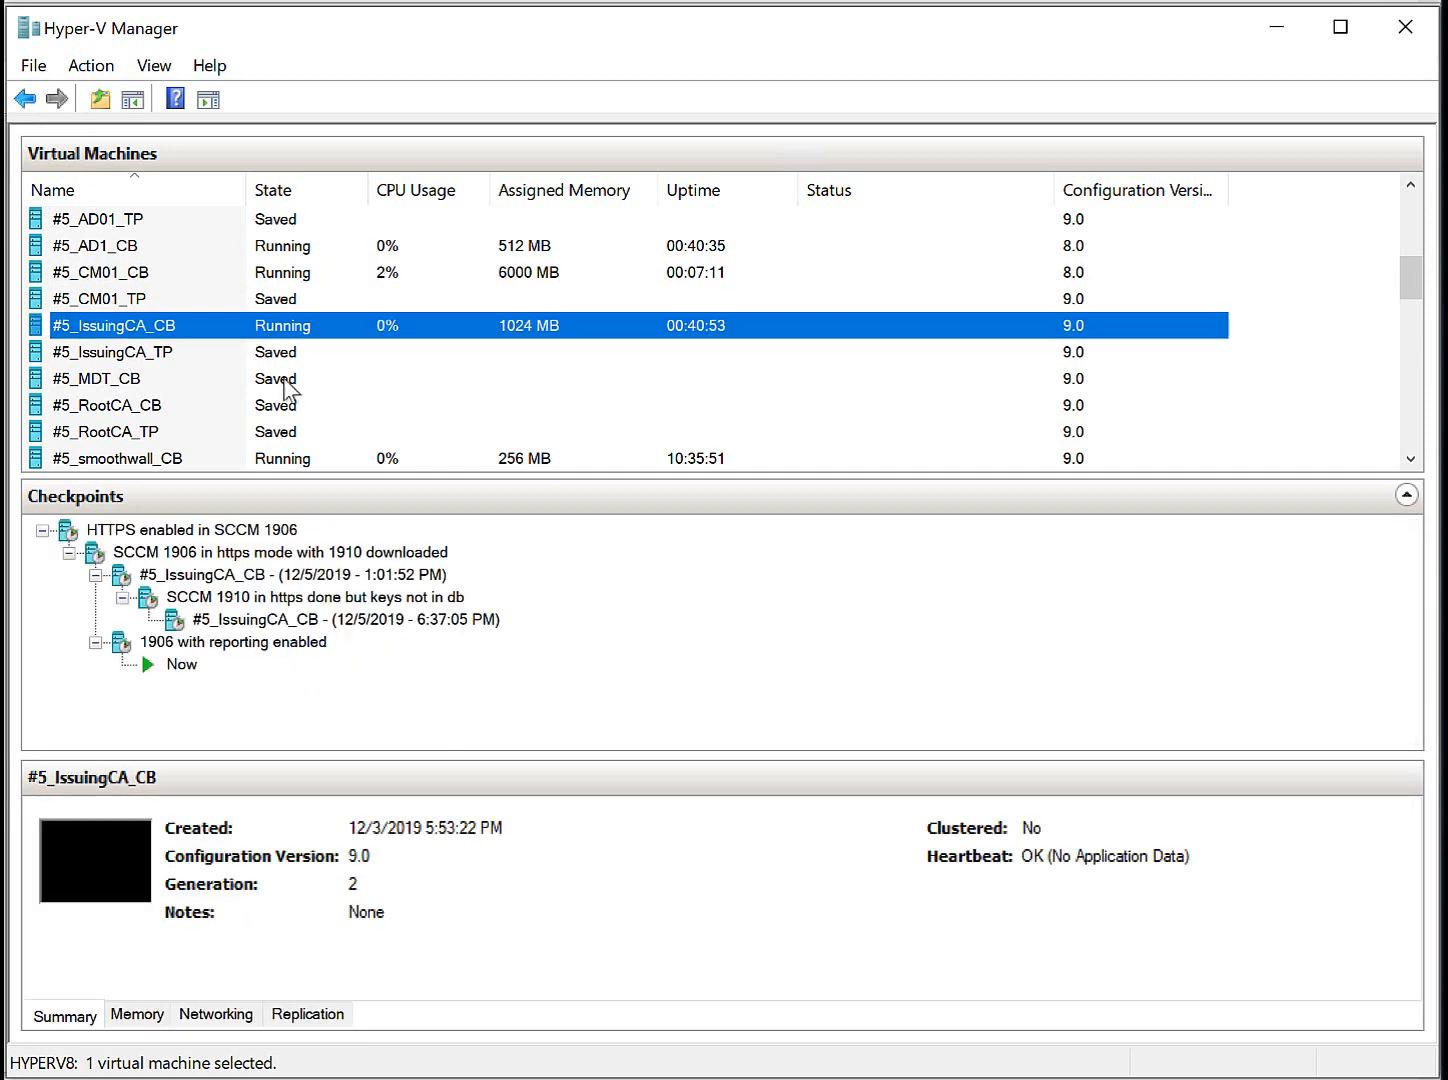
left_click(256, 460)
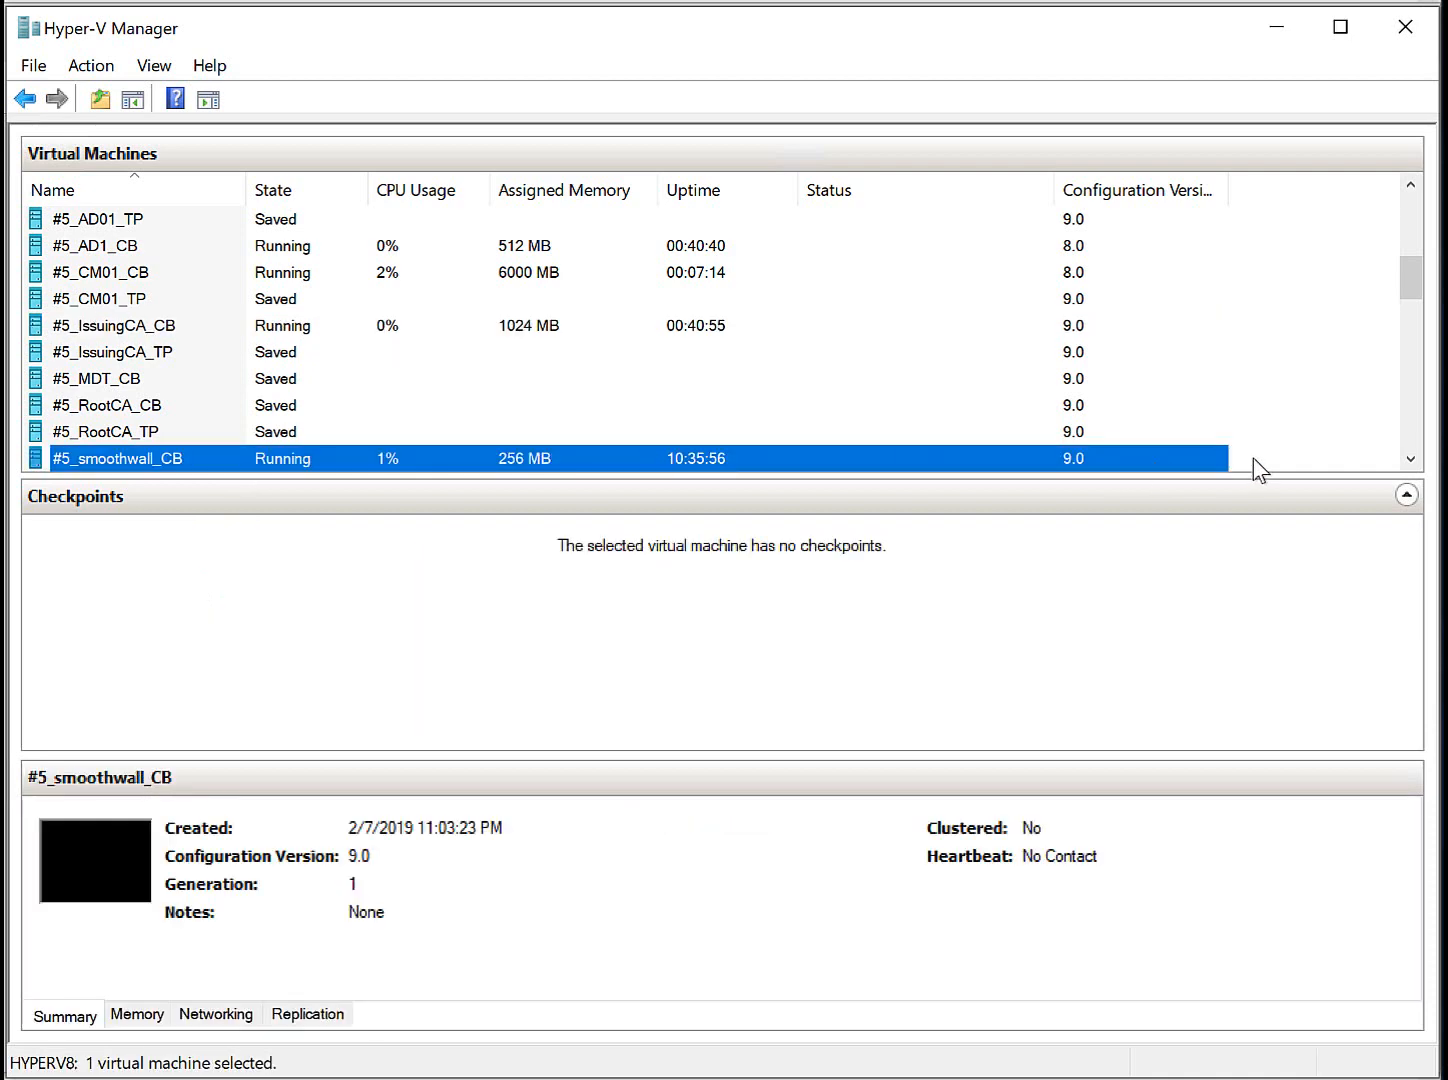
left_click(1413, 440)
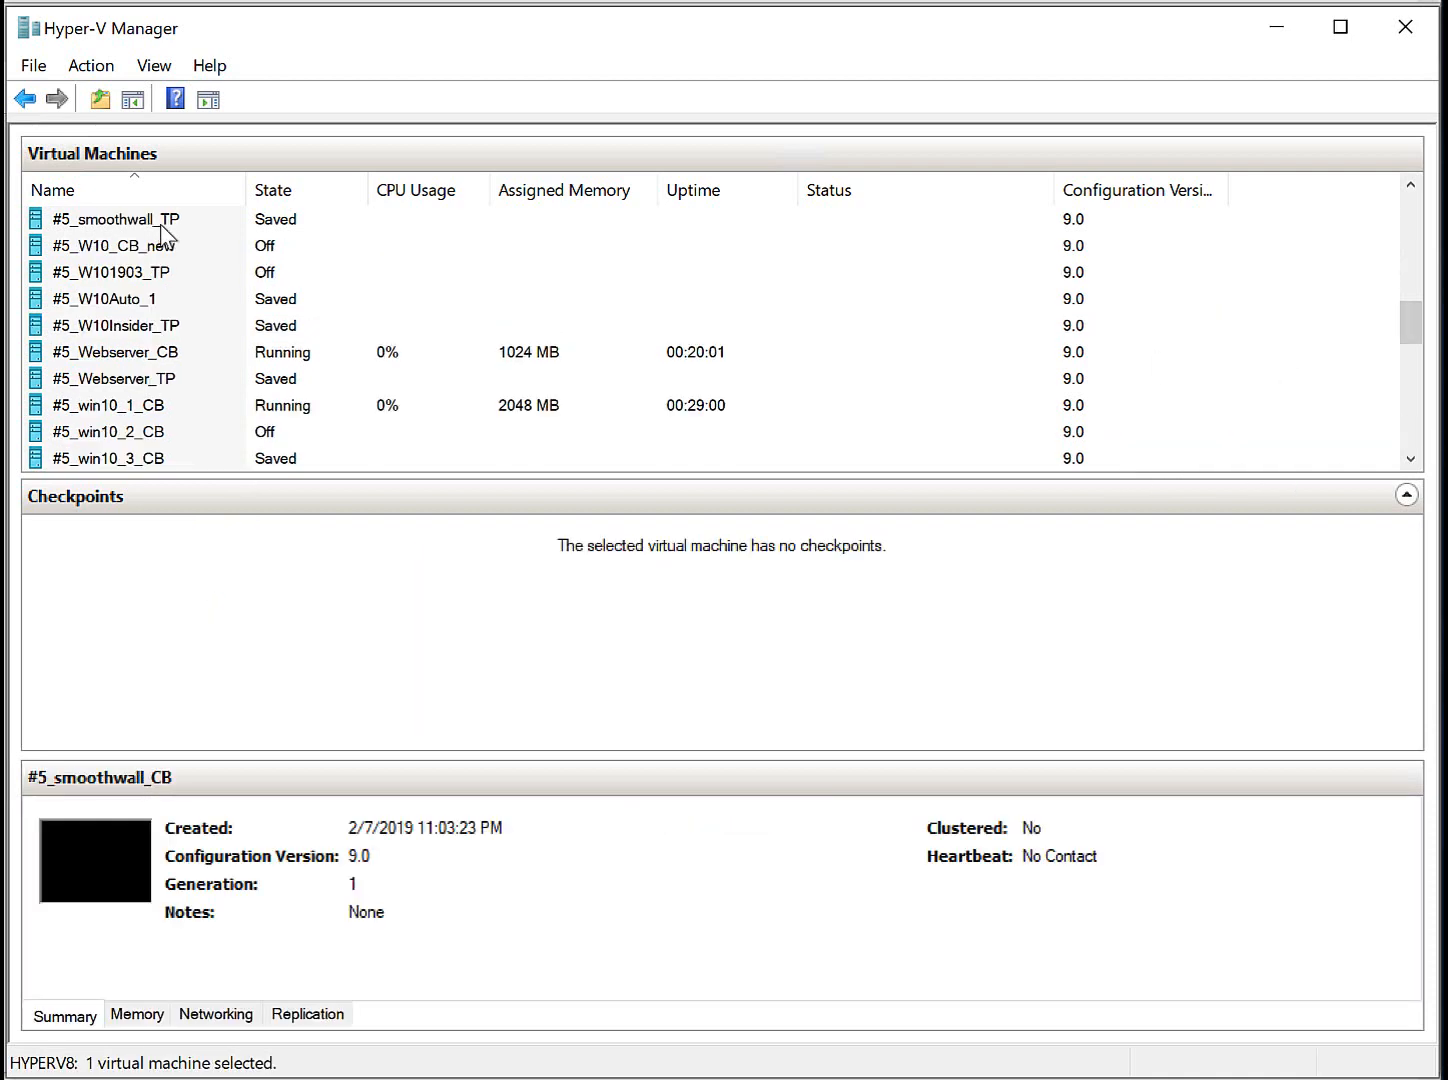
Review the Webserver_CB, win10_1_CB and RootCA_CB checkpoints, then return to CM01_CB.
left_click(176, 356)
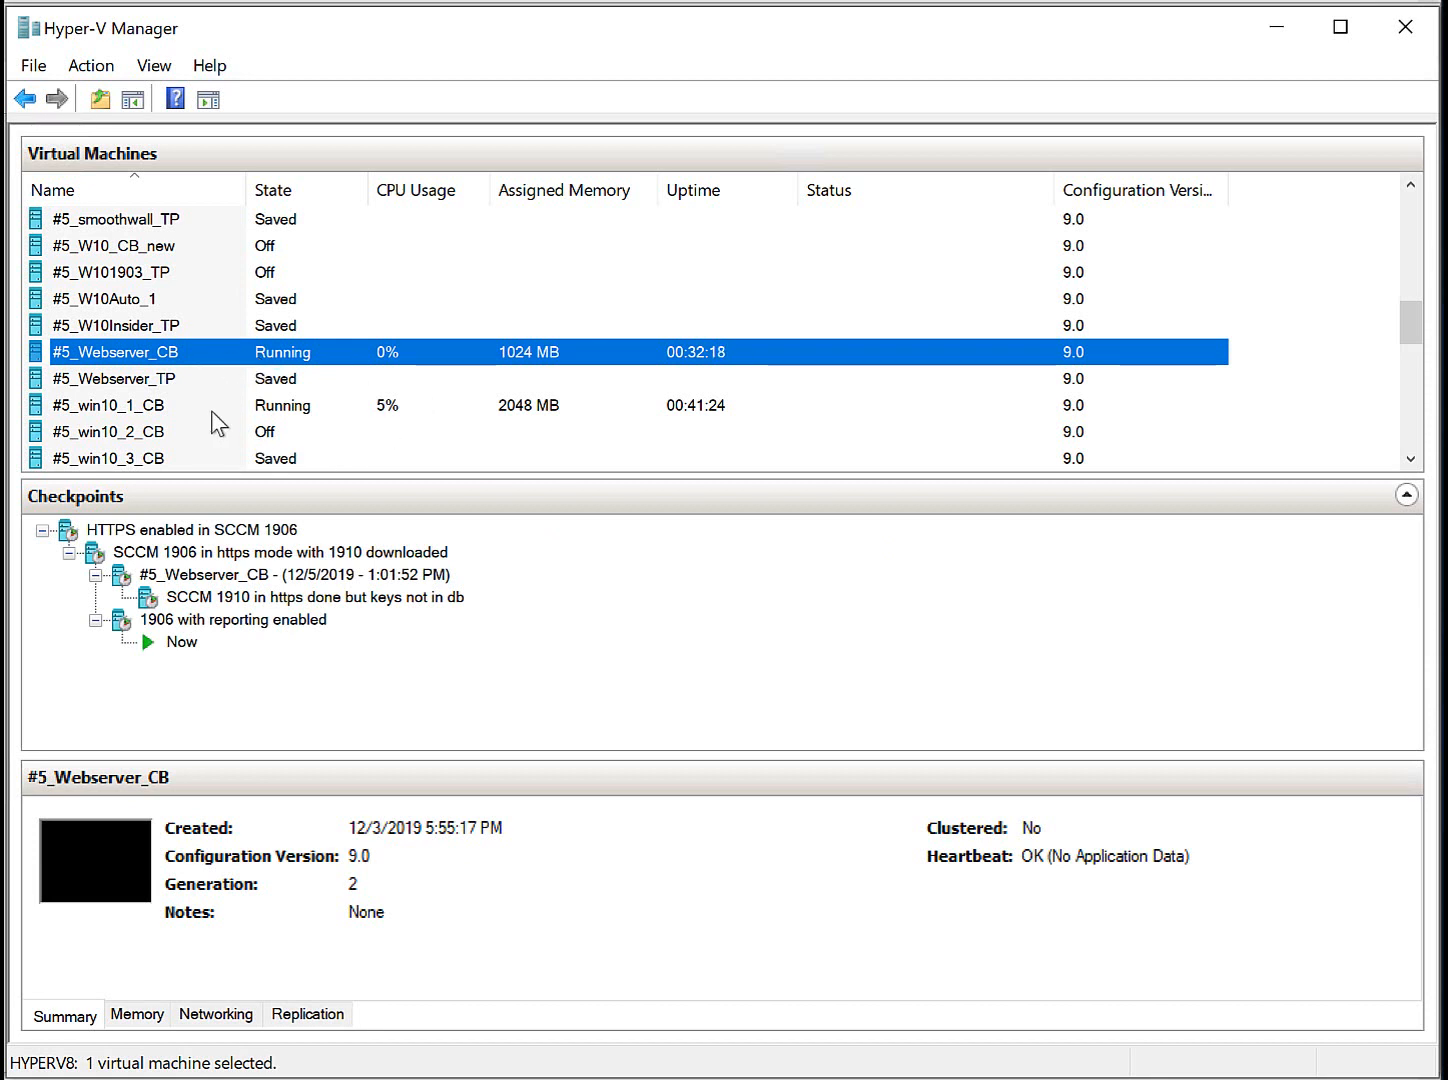
left_click(406, 415)
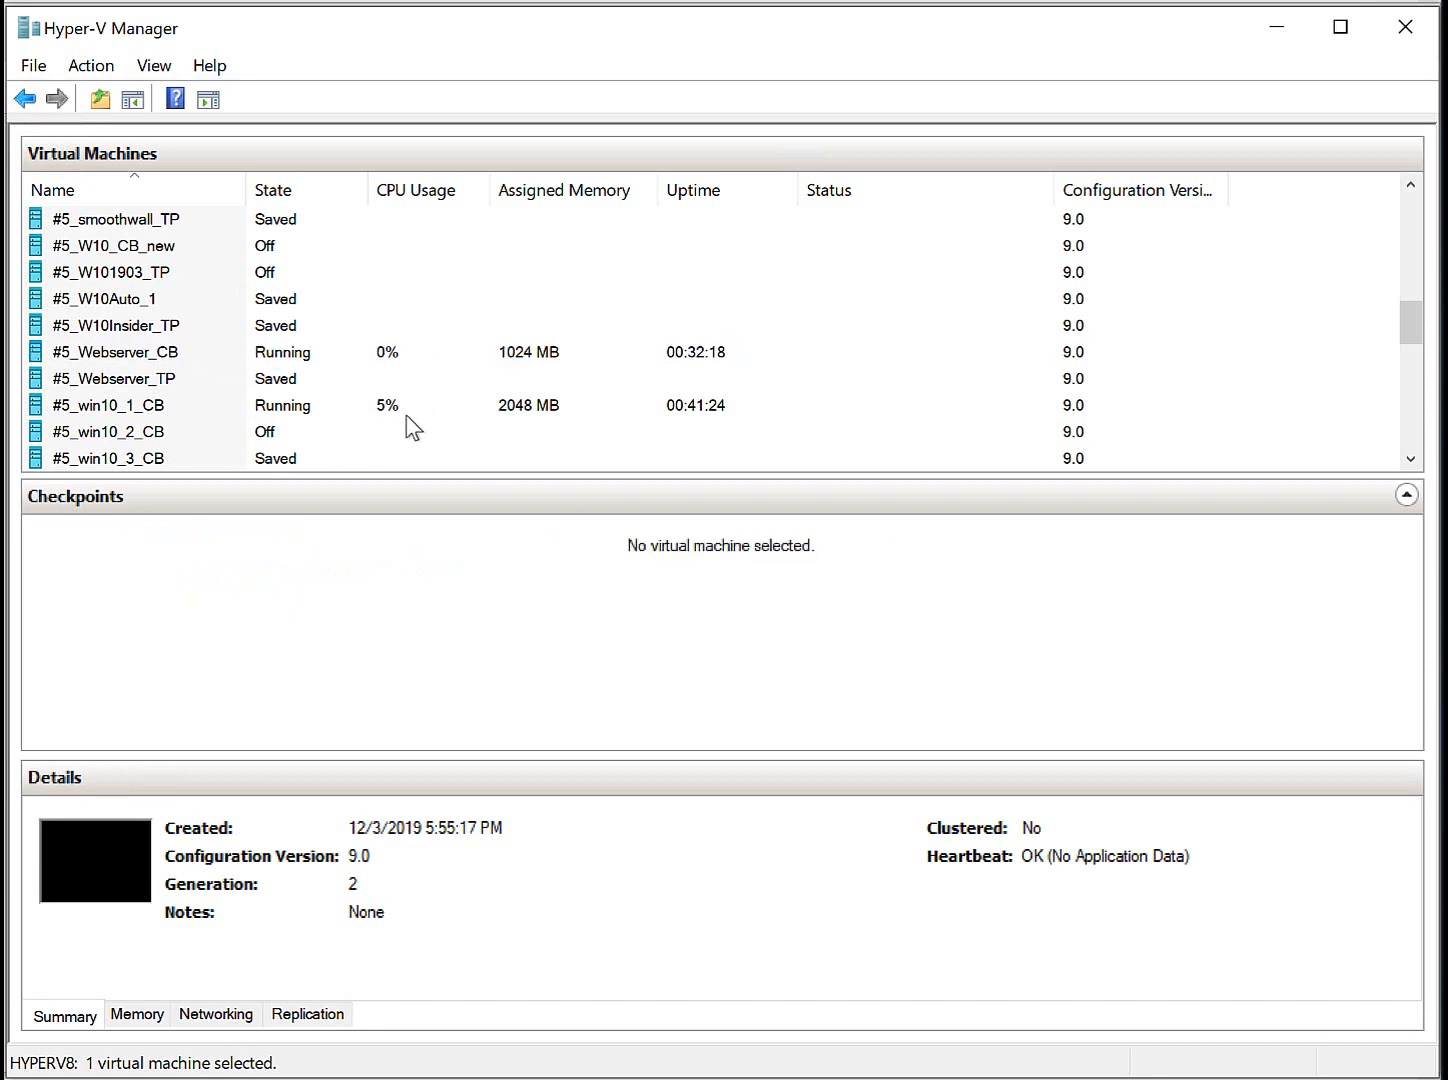
left_click(1409, 186)
left_click(1409, 186)
left_click(1409, 186)
left_click(1409, 186)
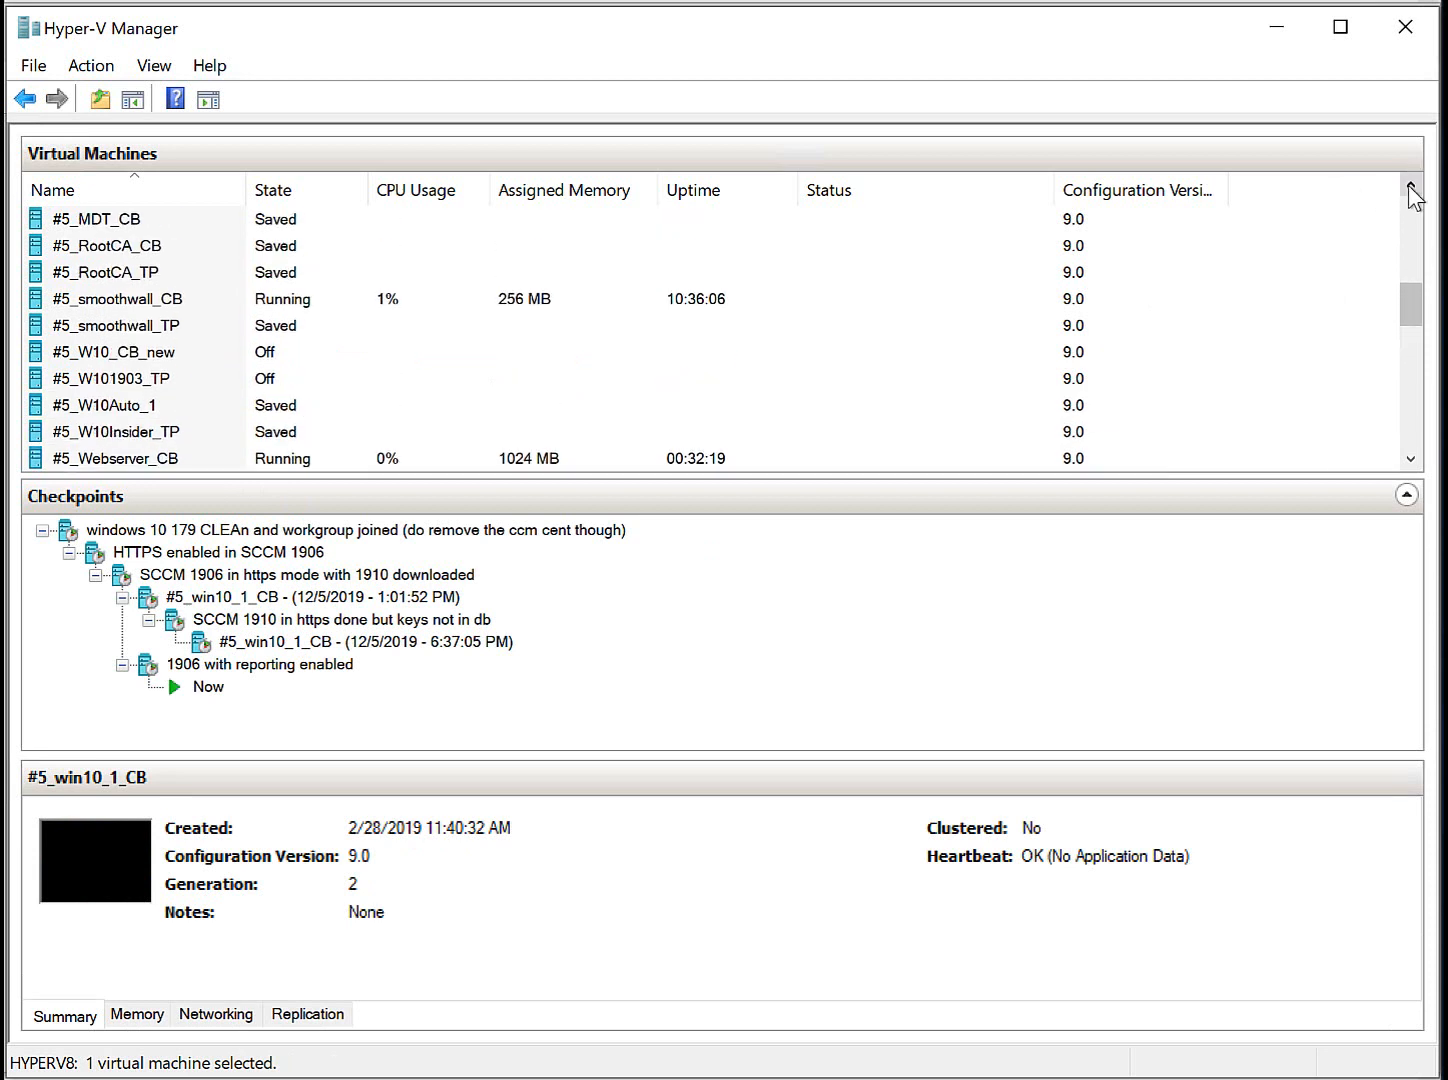
left_click(1409, 186)
left_click(170, 276)
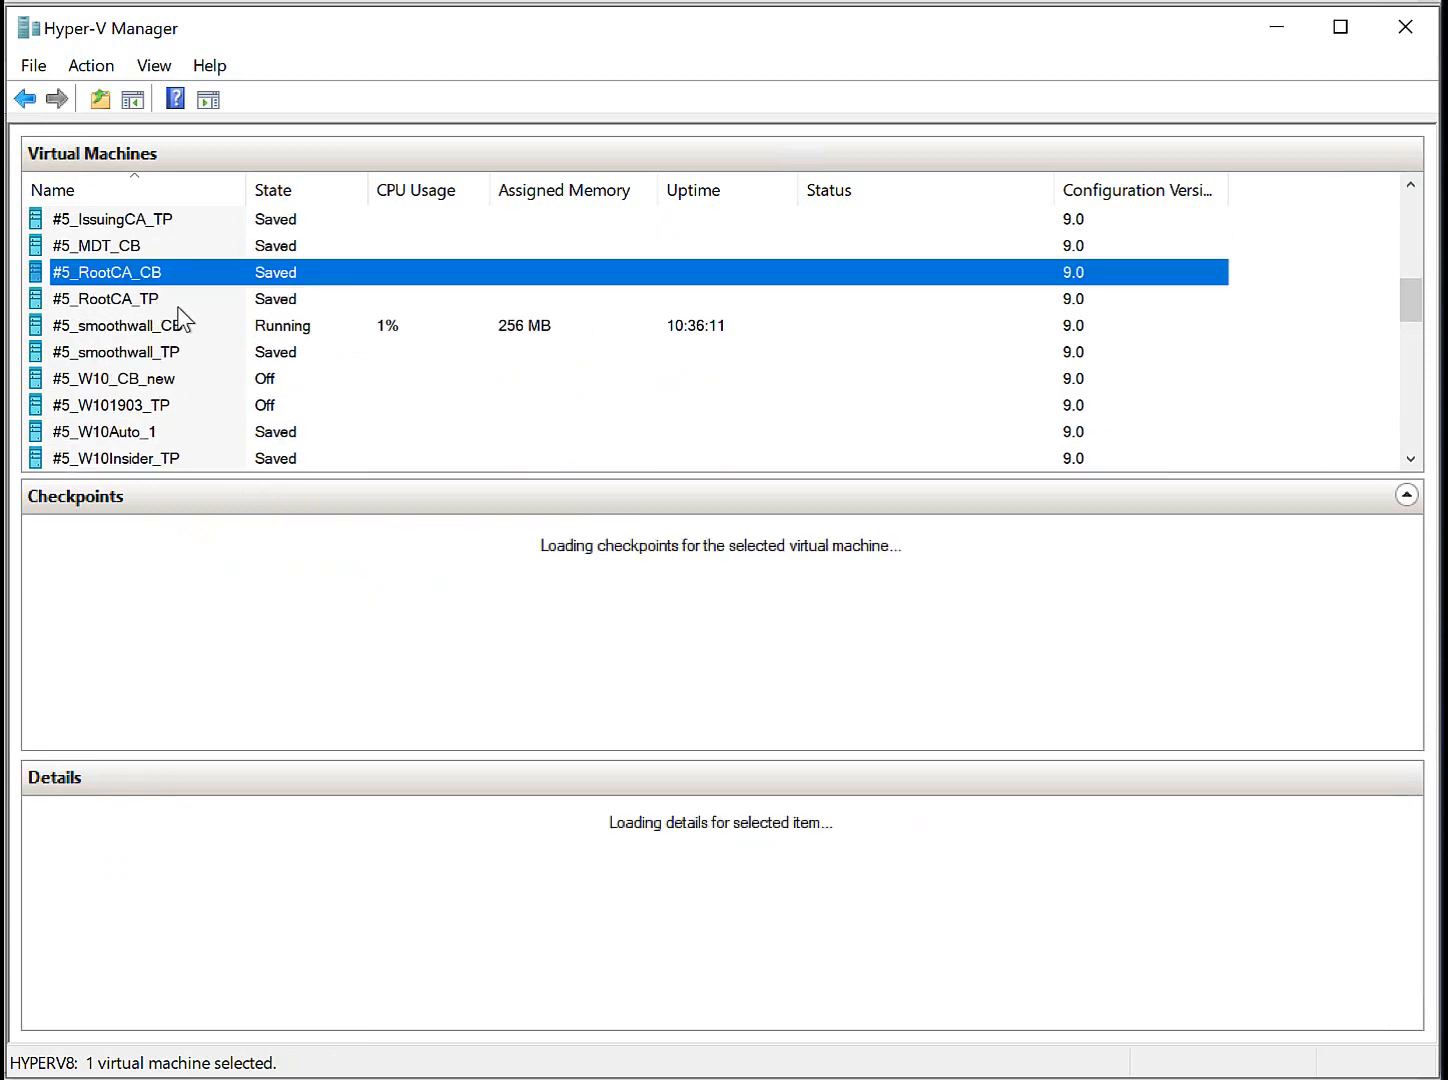
left_click(1410, 186)
left_click(1410, 186)
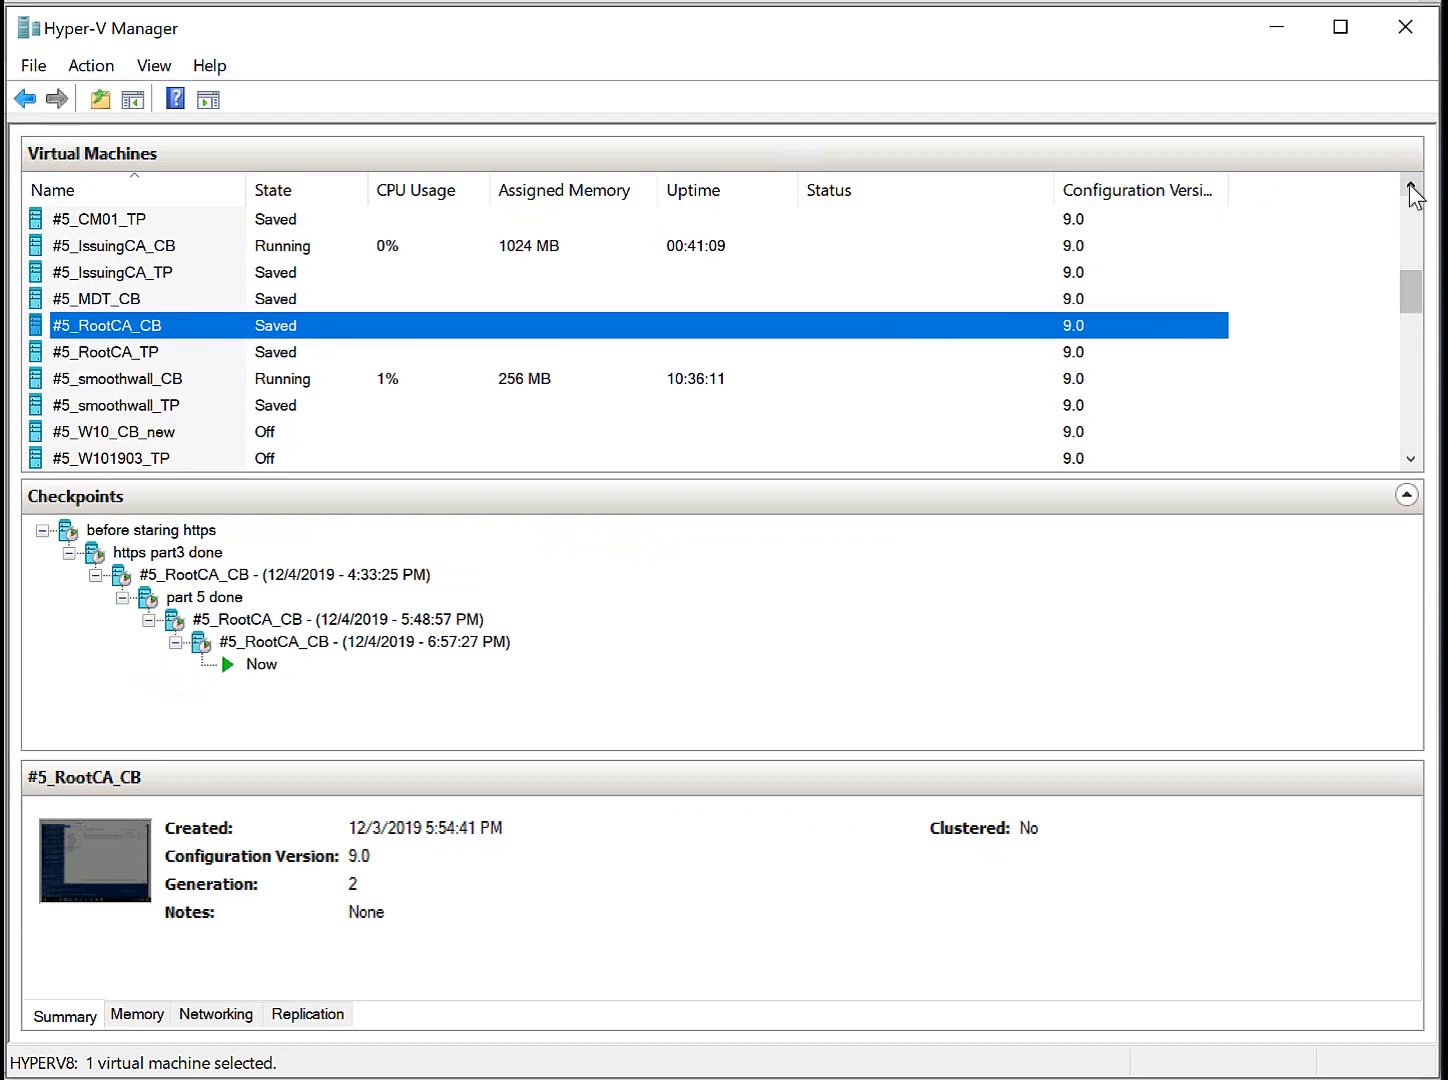
left_click(1410, 186)
left_click(1410, 186)
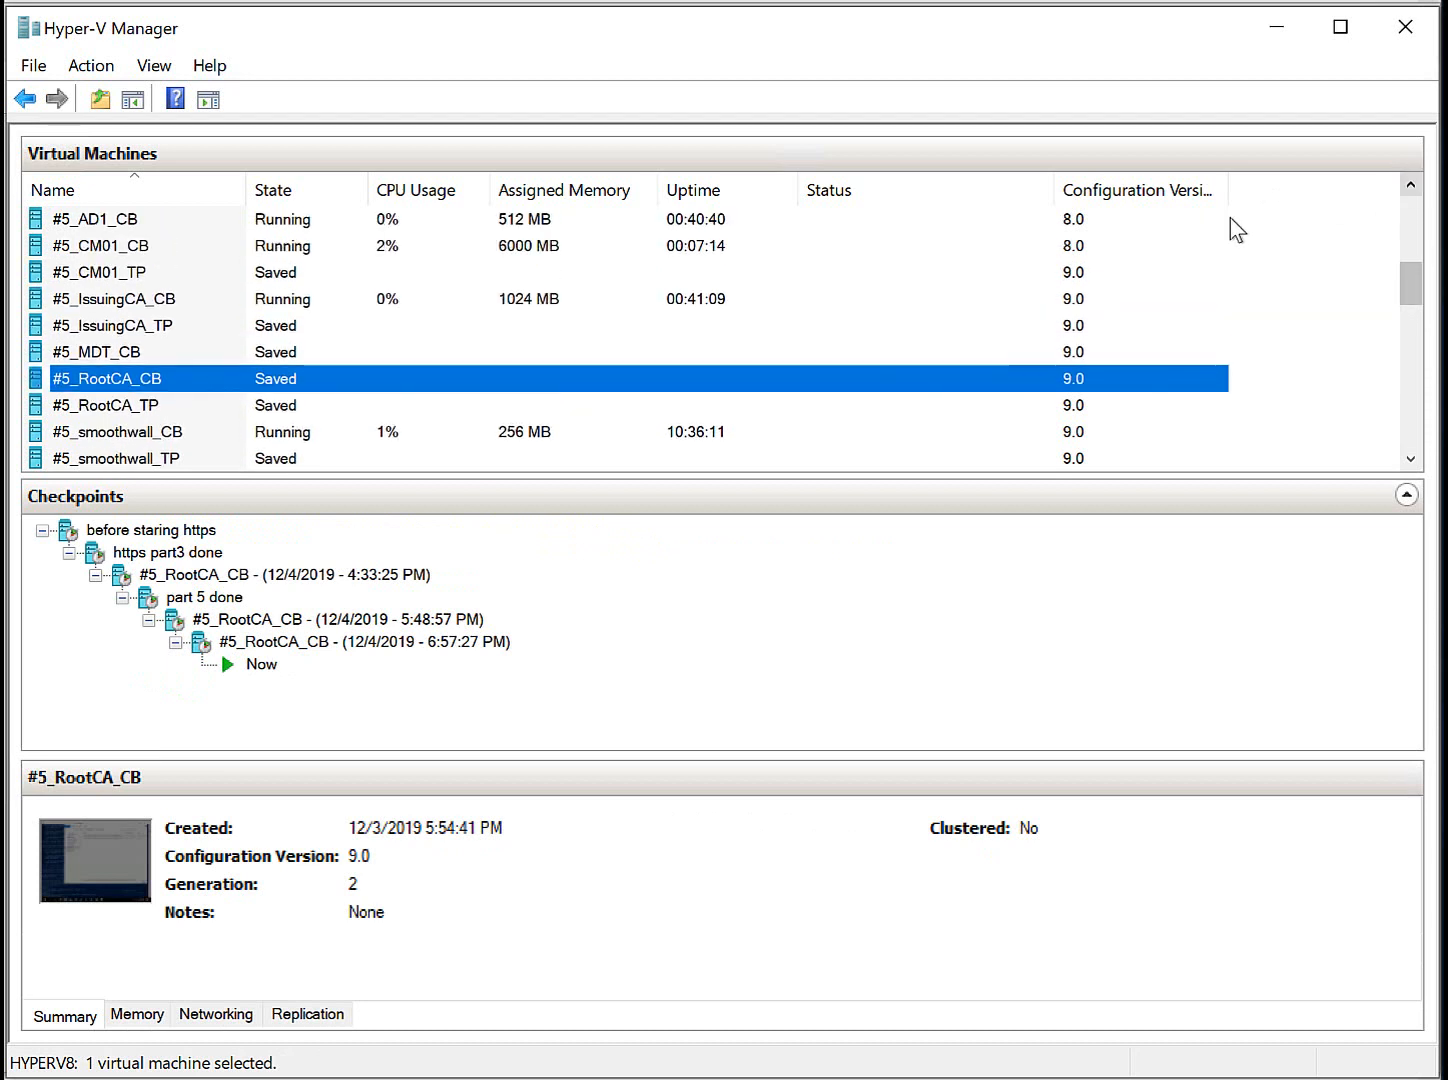
left_click(144, 245)
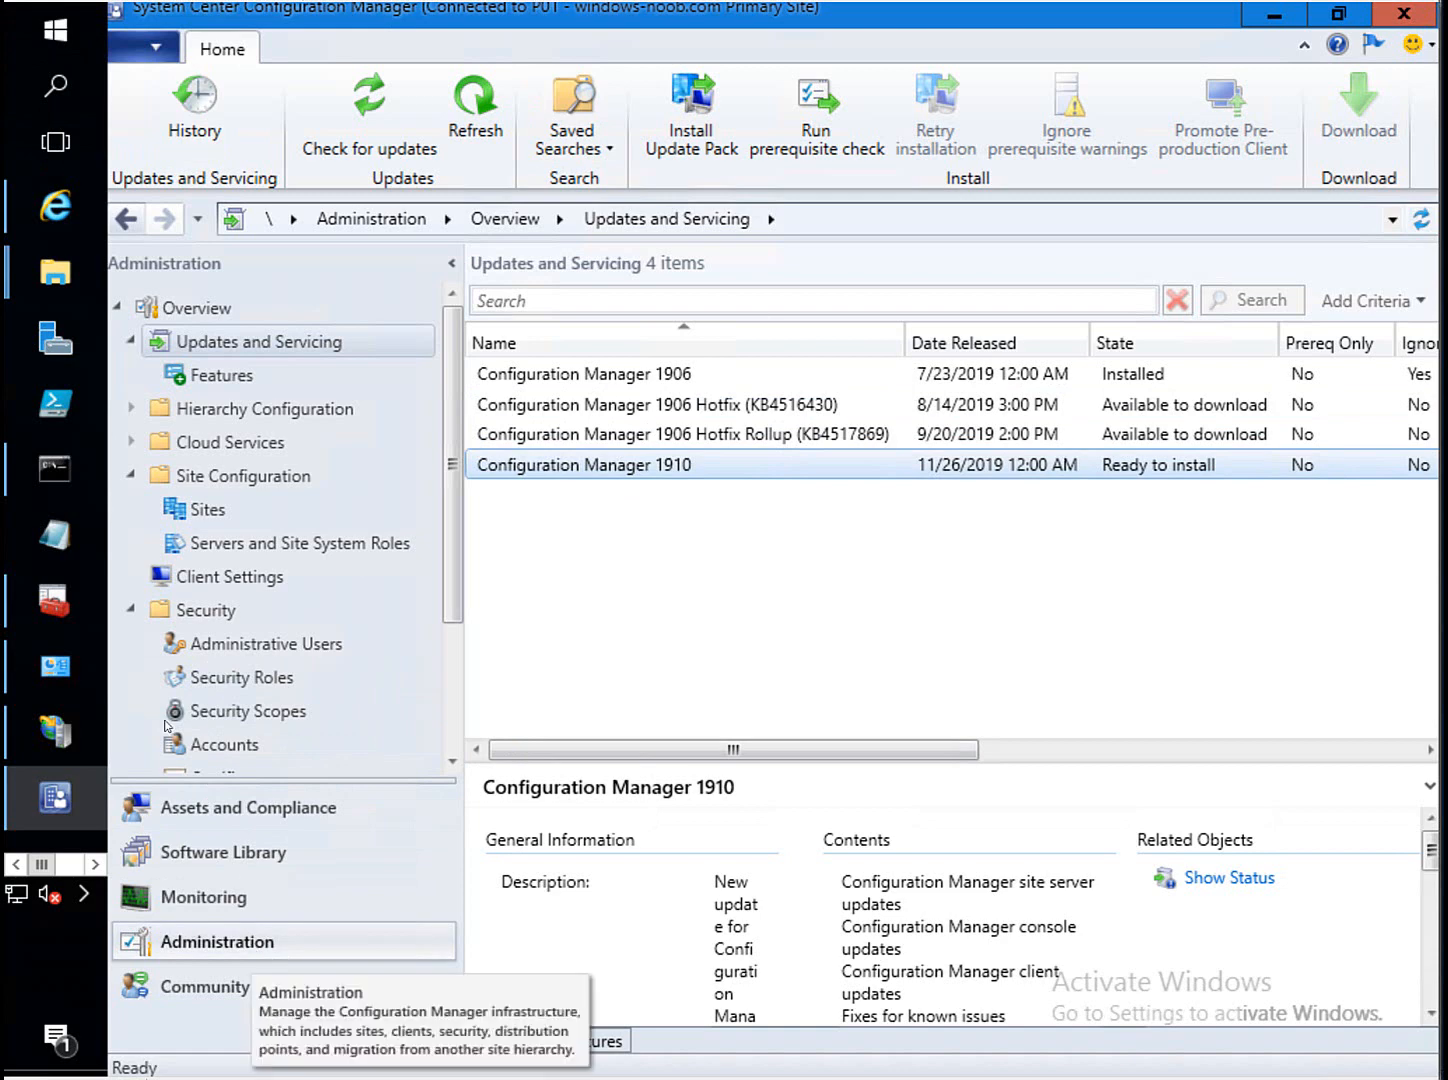
Check the Distribution point role's HTTPS communication settings under Servers and Site System Roles, then close them.
left_click(258, 550)
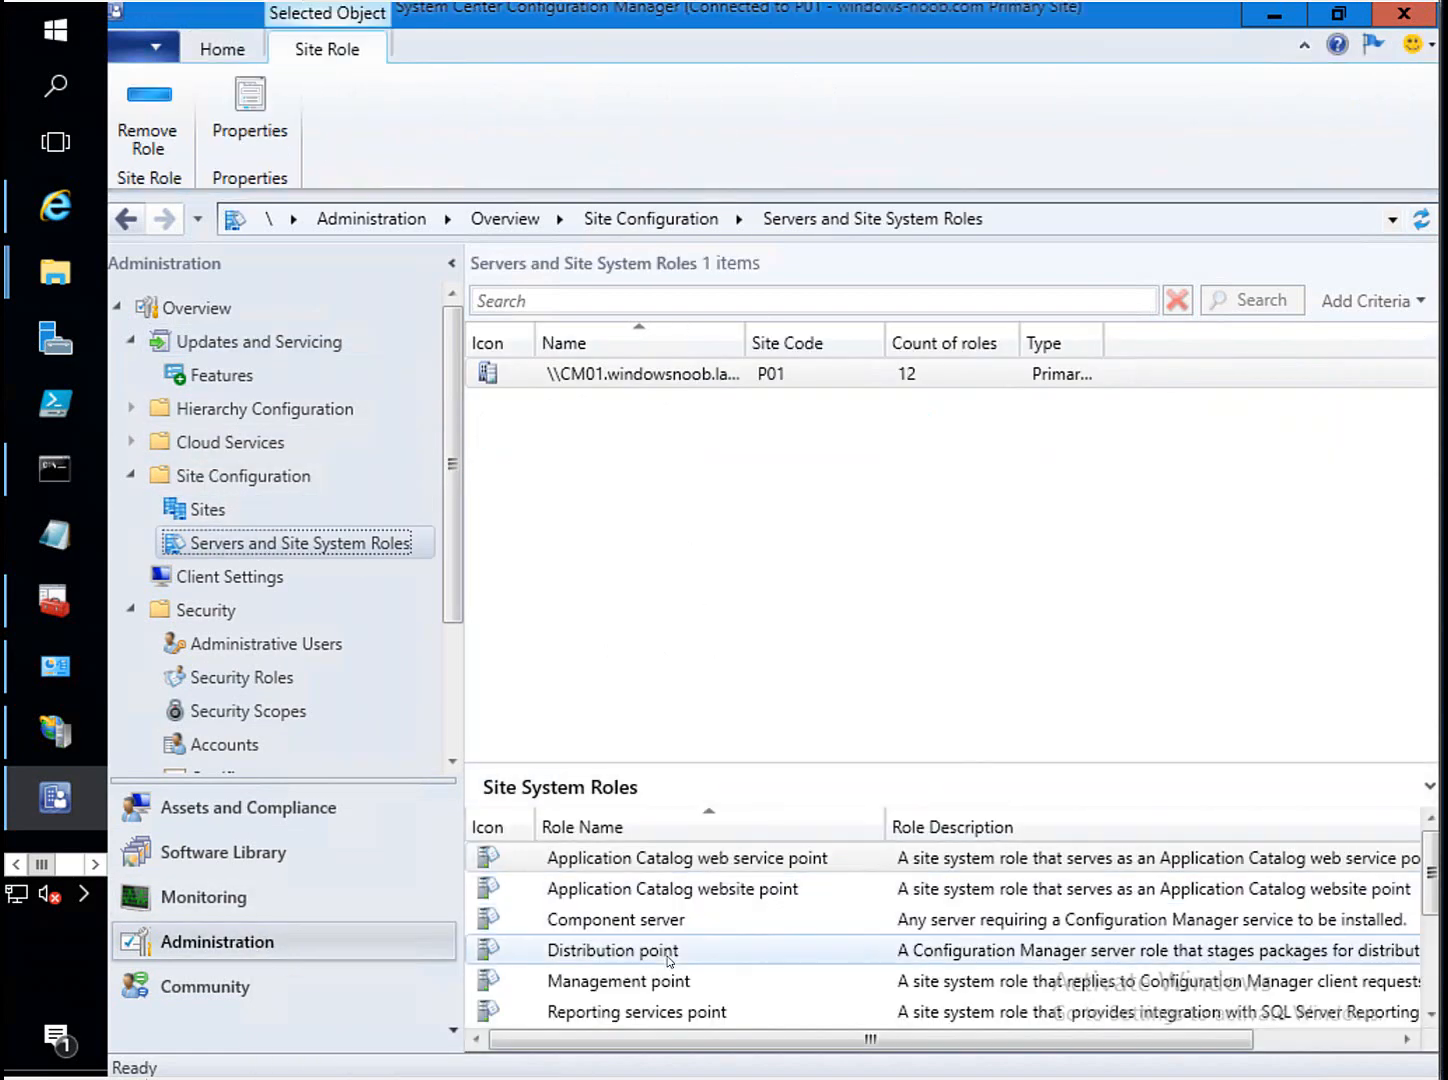
left_click(668, 958)
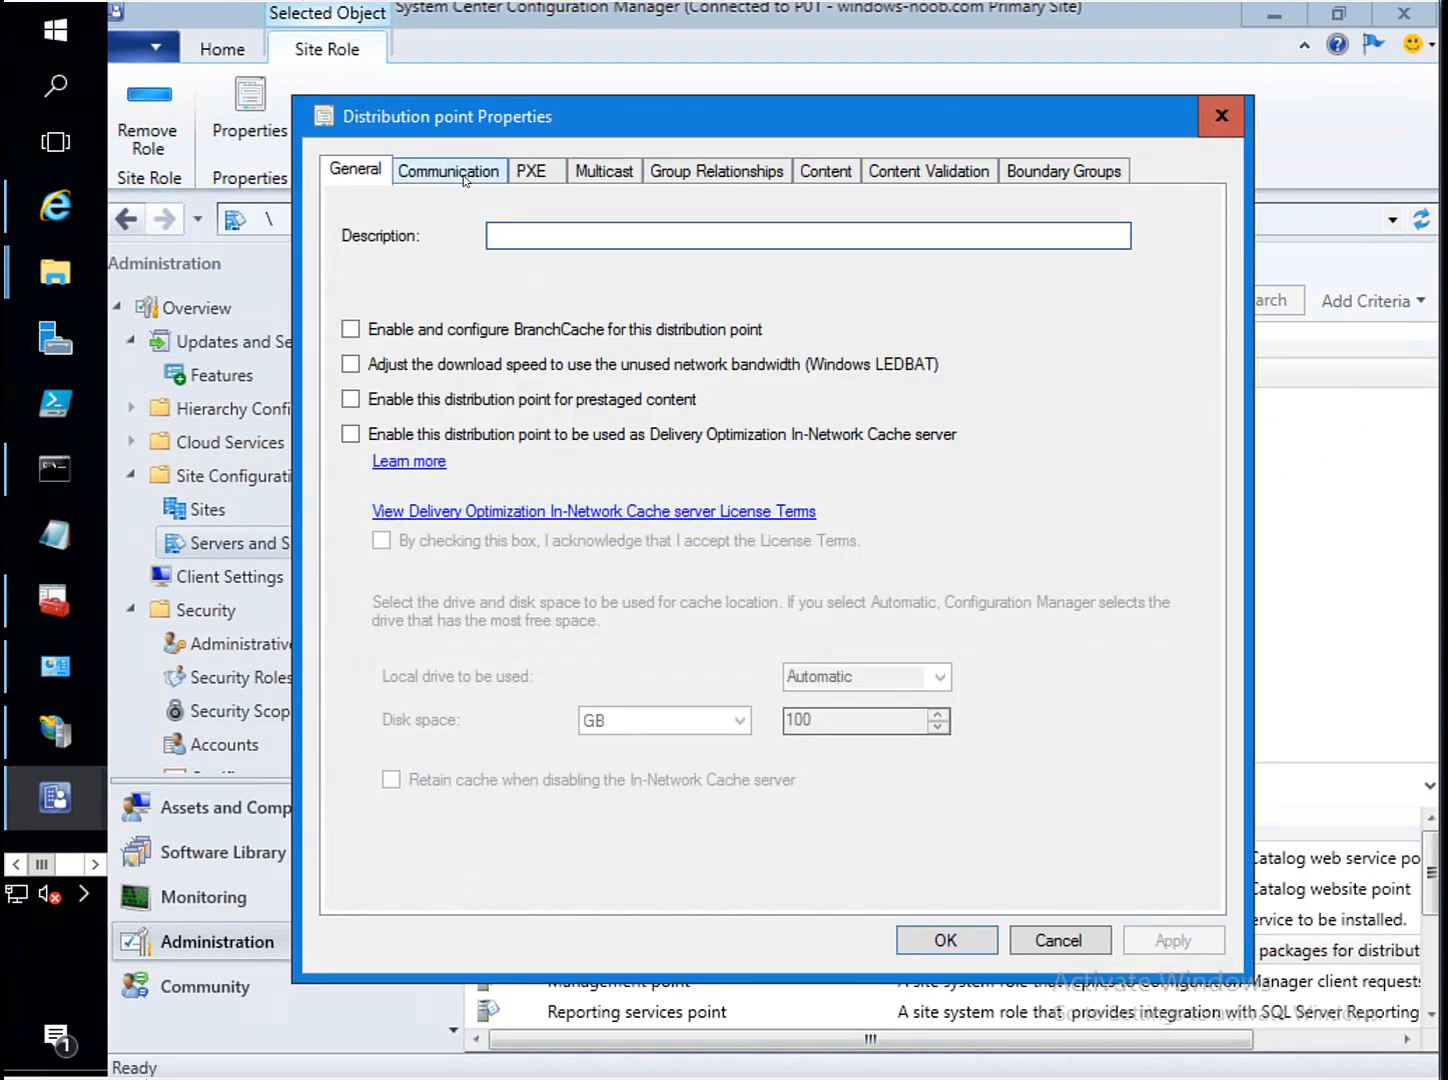
left_click(464, 174)
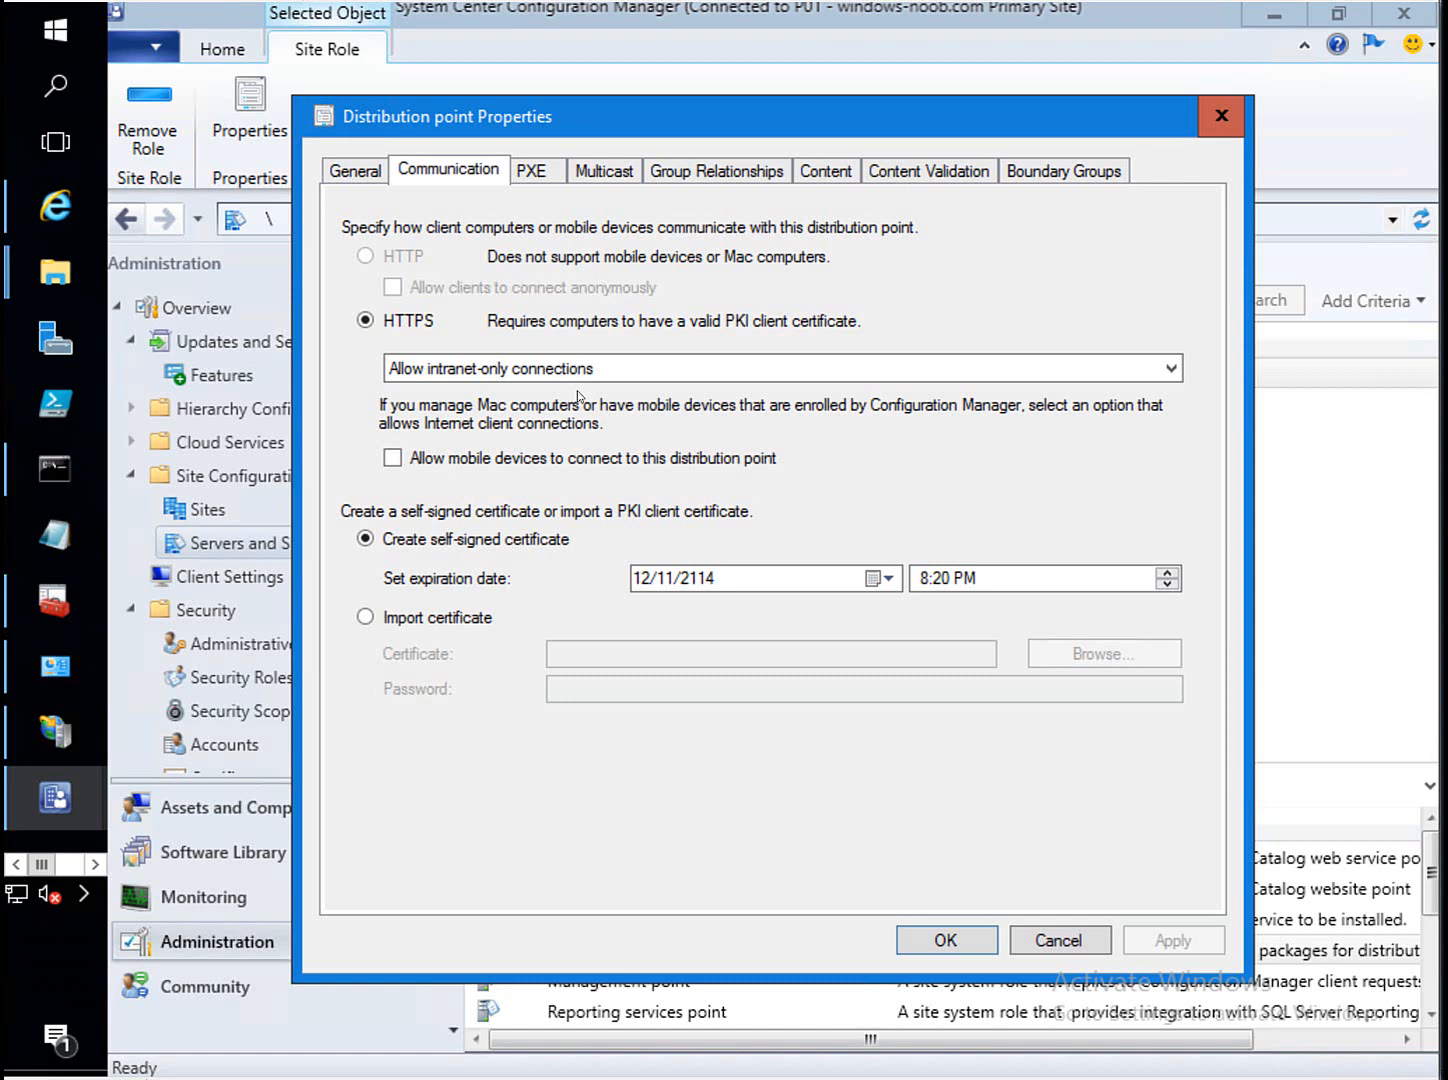
left_click(1220, 116)
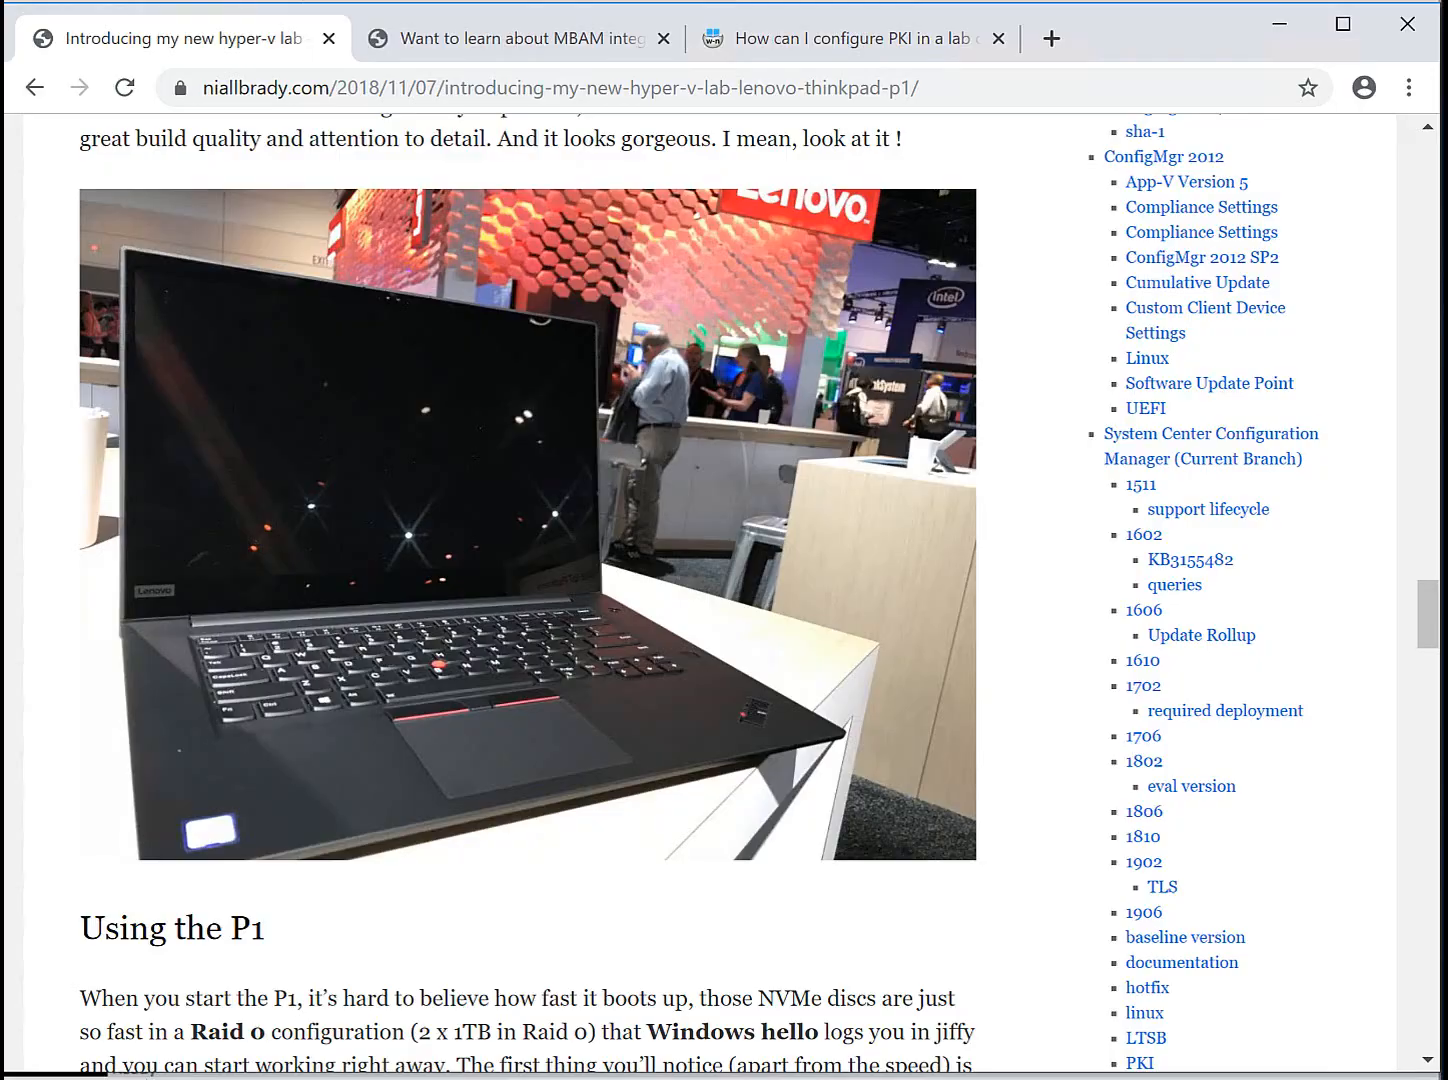
Open Part 8 from the PKI lab series' parts list on windows-noob.com.
left_click(787, 38)
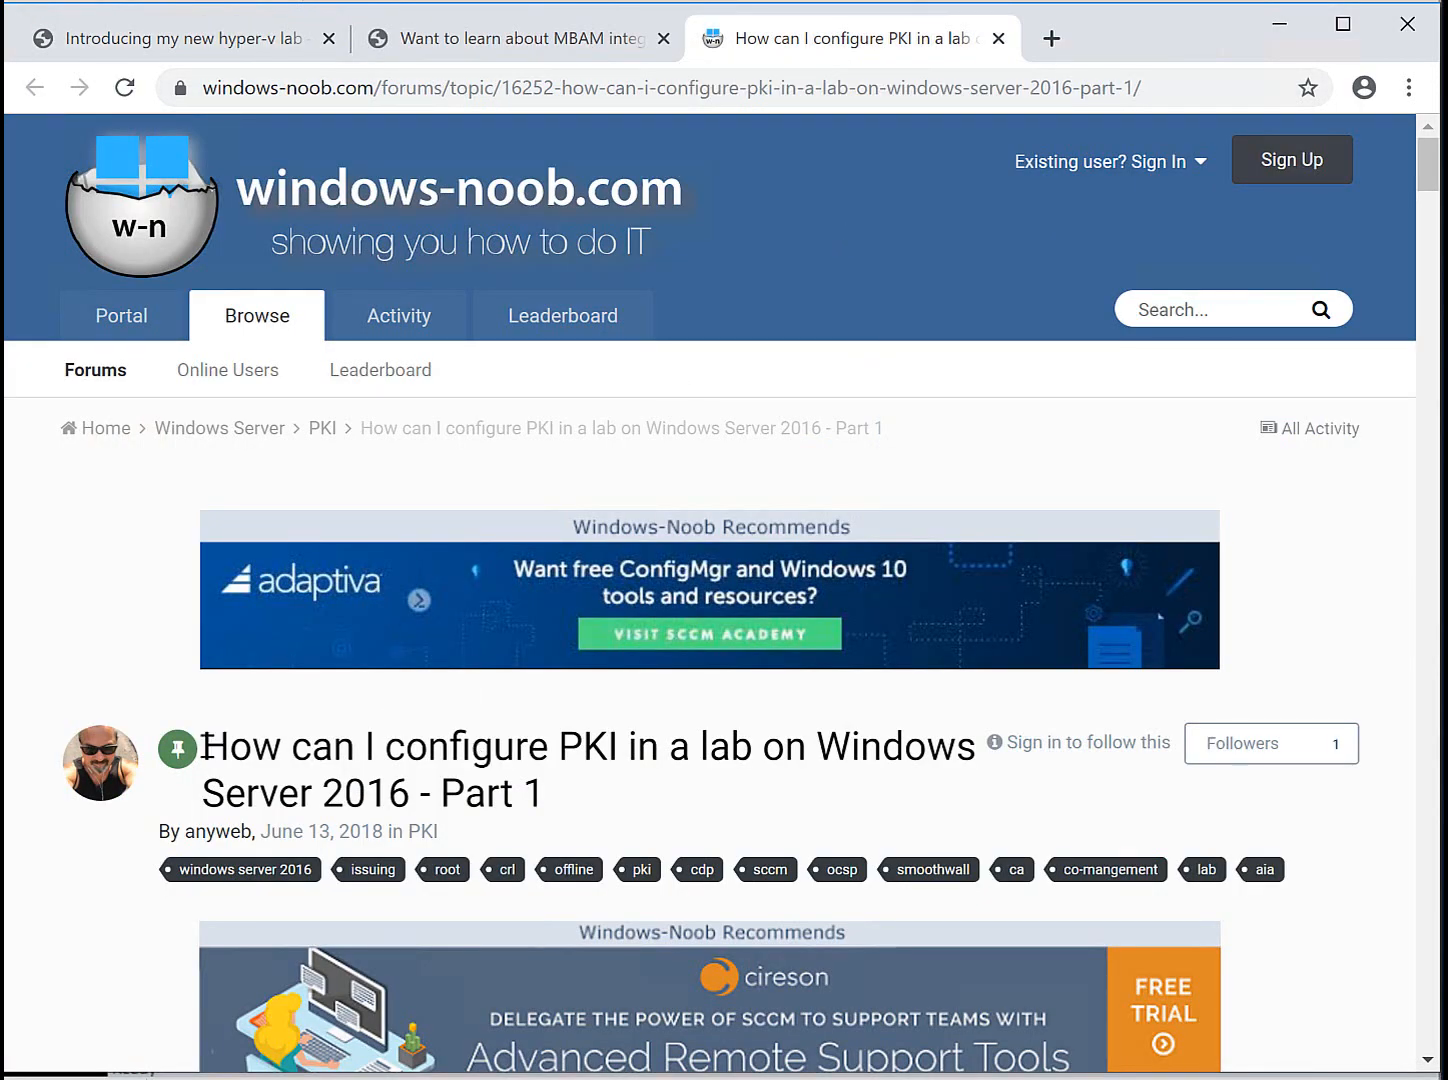
left_click_drag(203, 748, 566, 798)
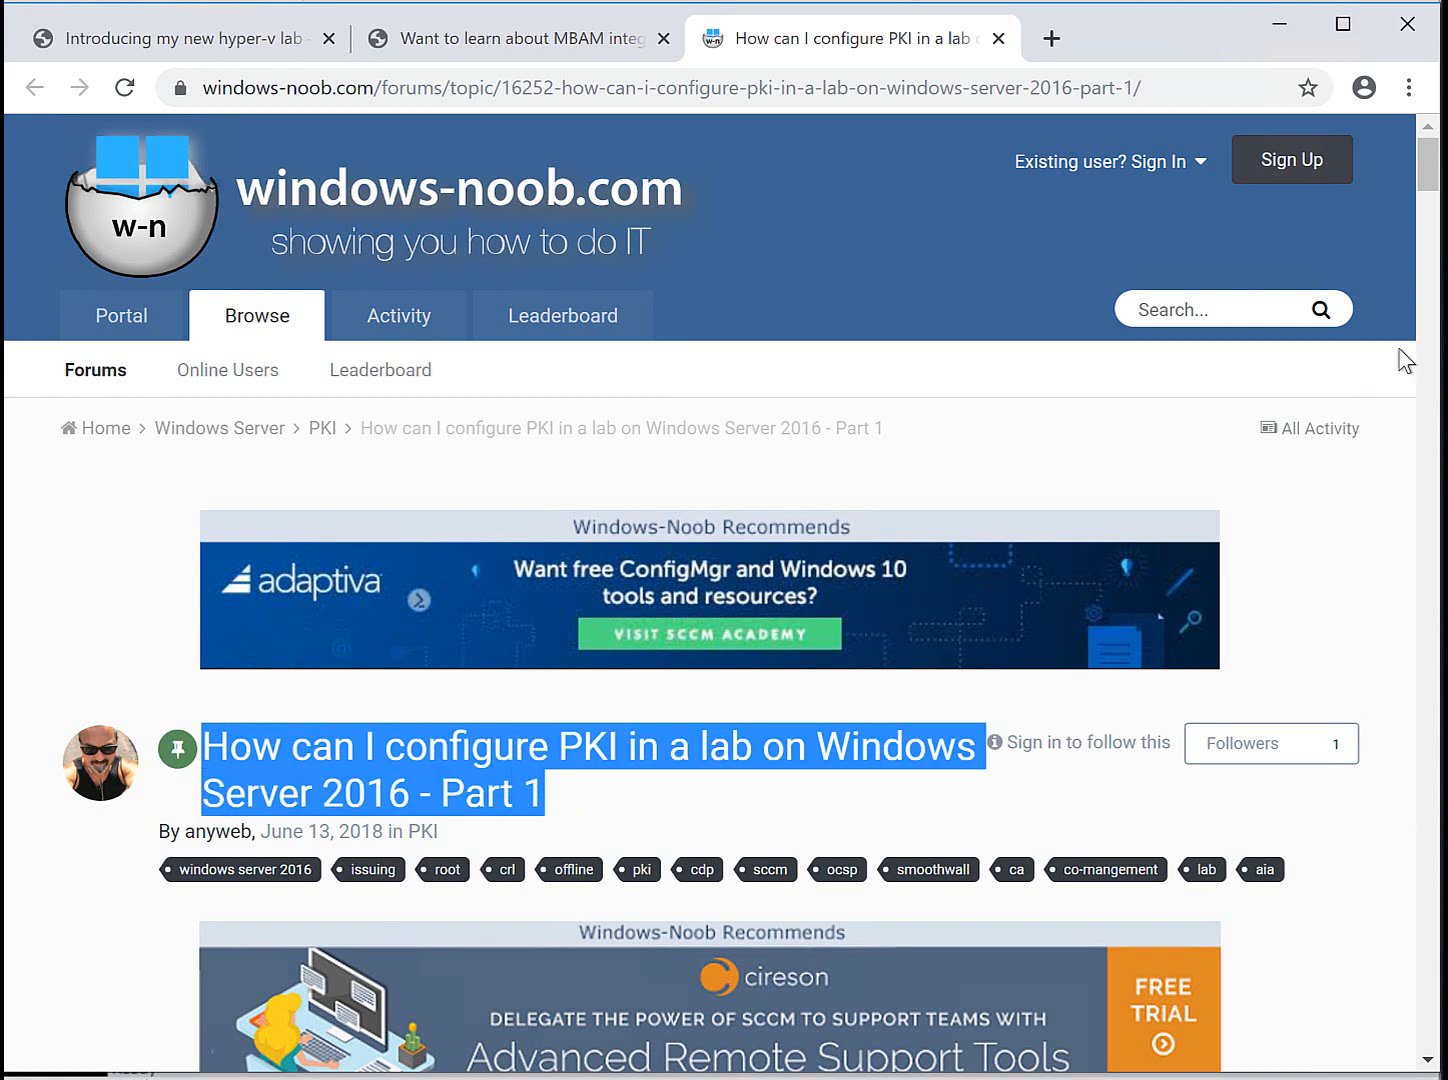
scroll(1430, 240, "down", 5)
scroll(1430, 240, "down", 6)
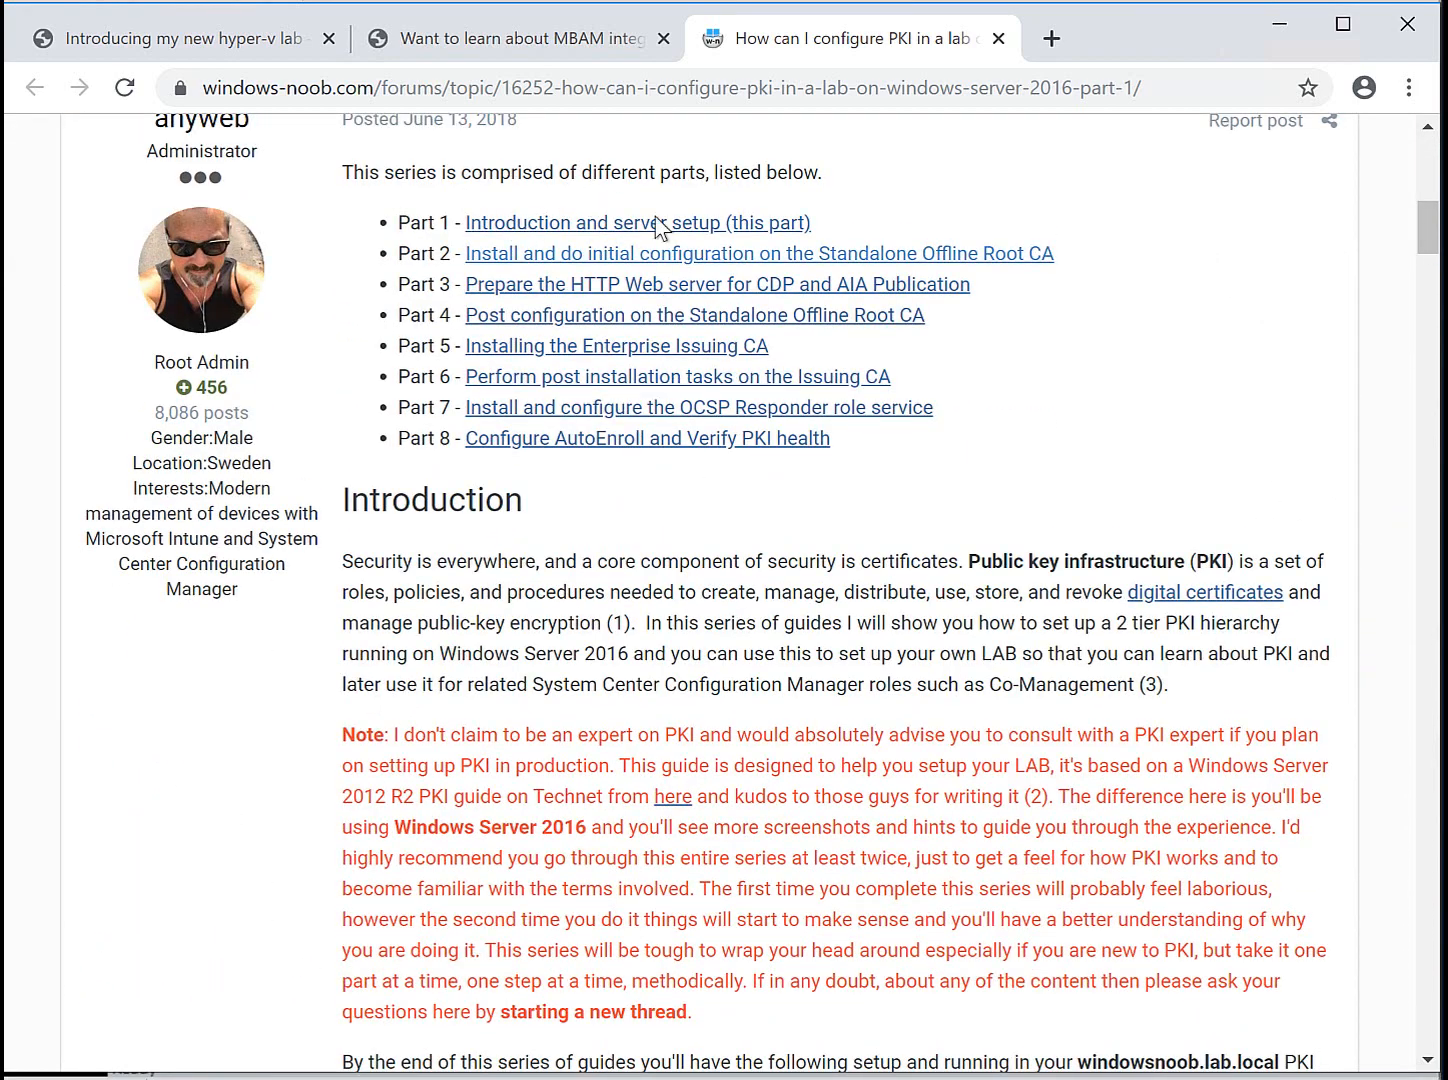
left_click(680, 440)
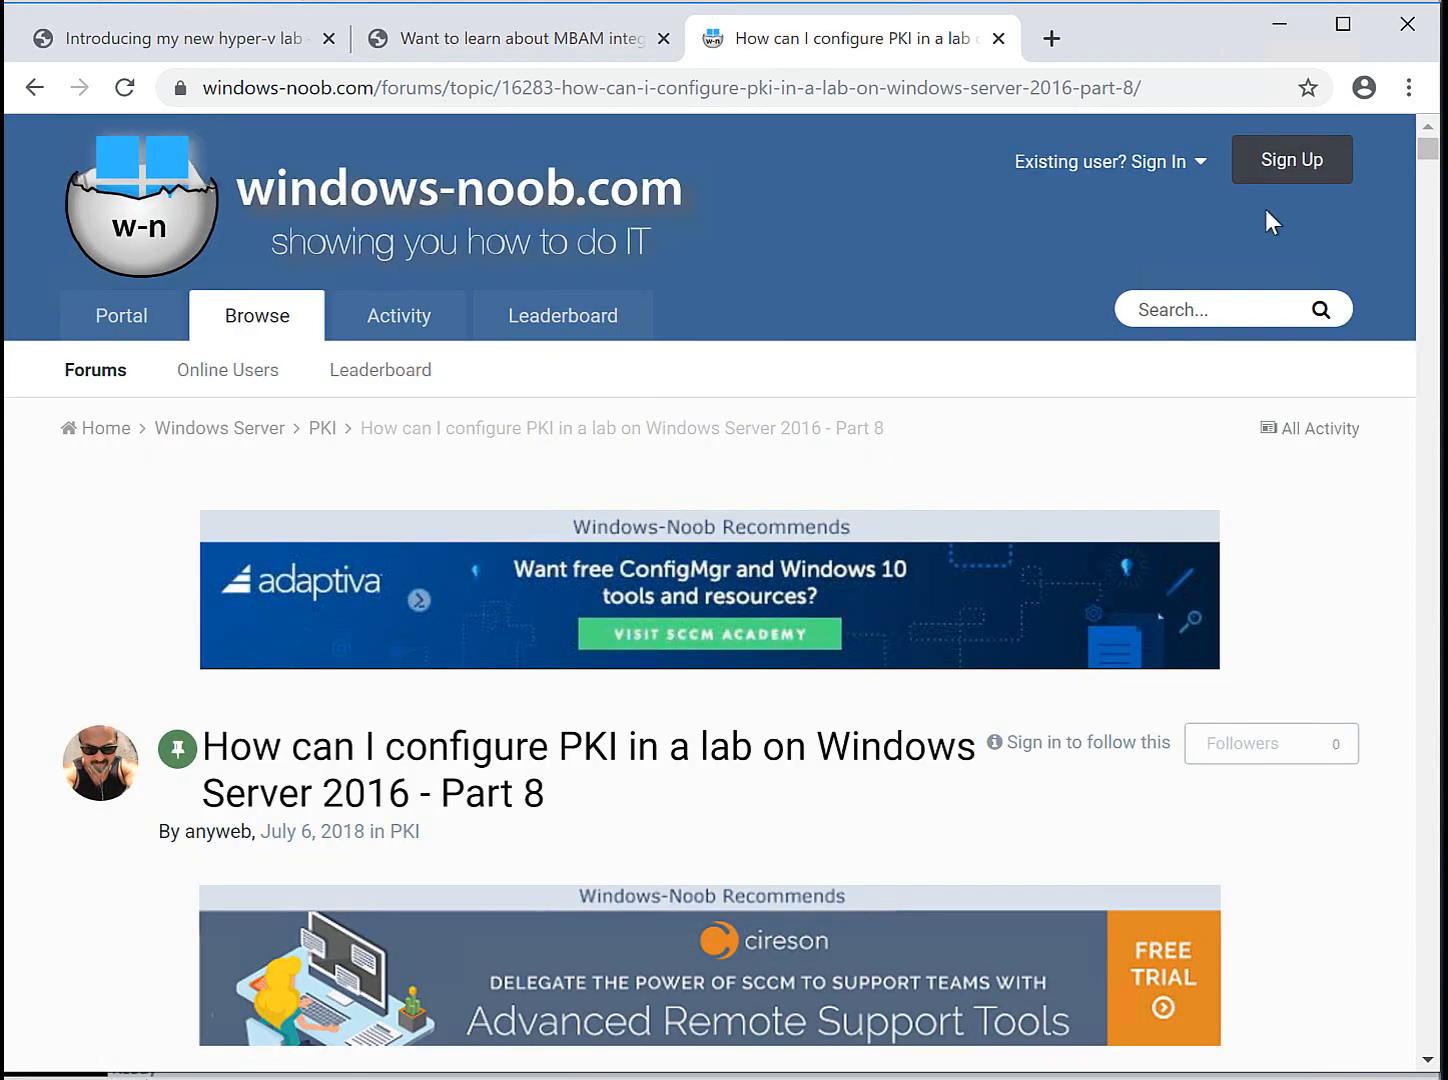
Read down Part 8 to the certutil verify output.
scroll(1422, 275, "down", 20)
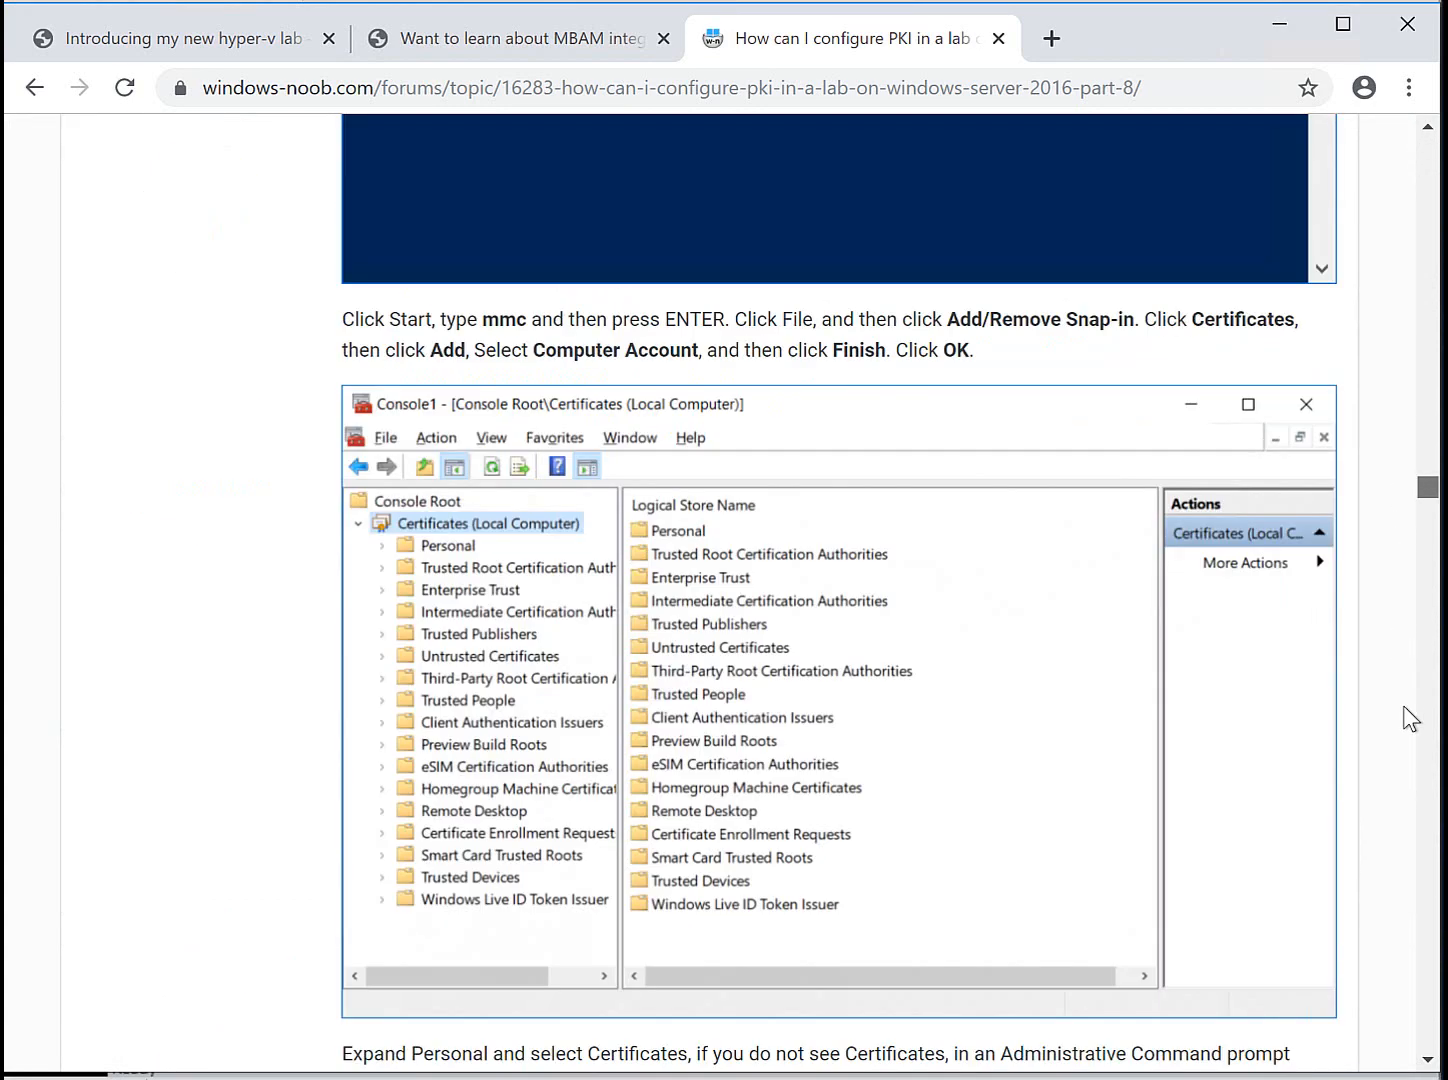
scroll(1403, 705, "down", 20)
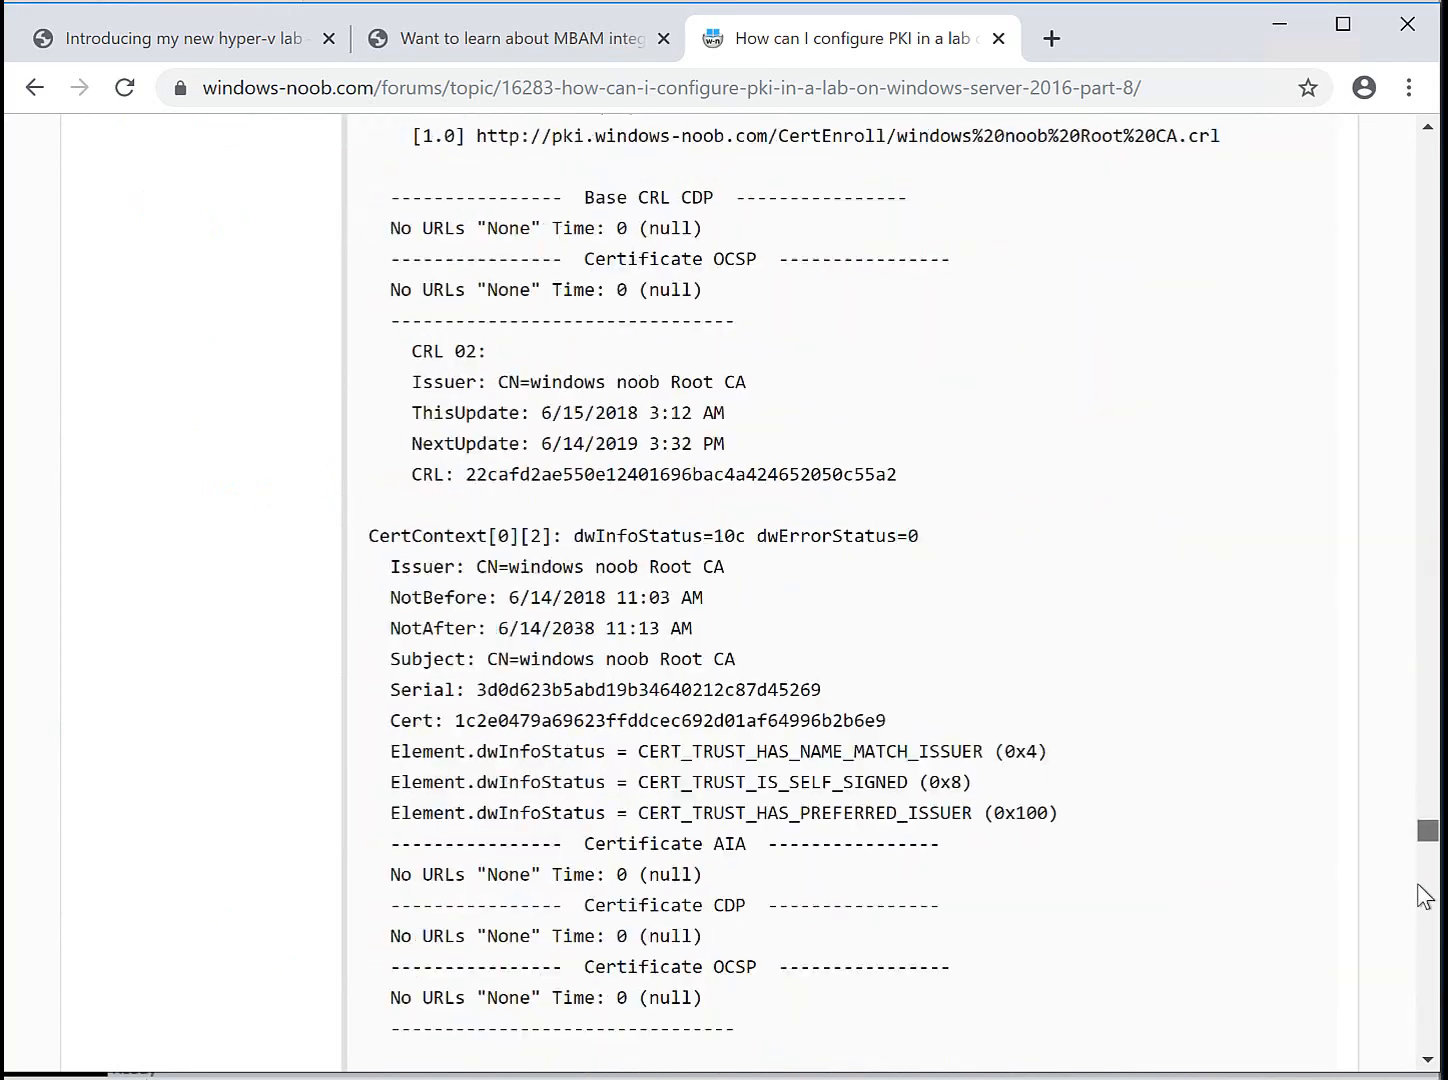
mouse_move(1425, 895)
left_mouse_down()
mouse_move(1425, 907)
mouse_move(1428, 878)
left_mouse_up()
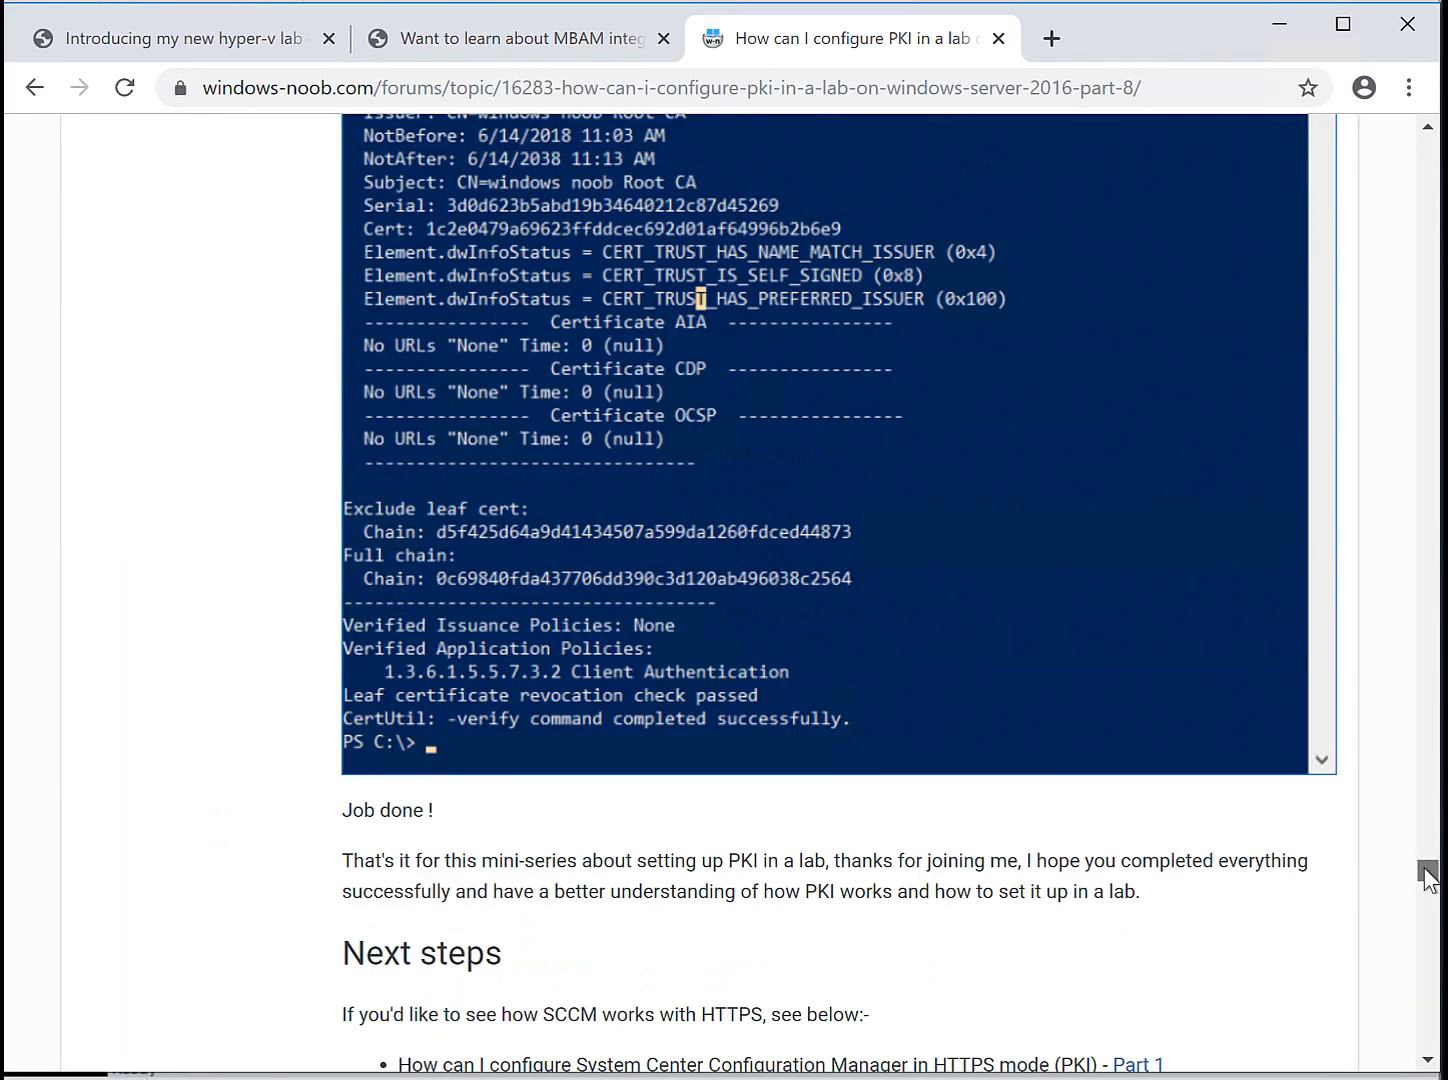
scroll(278, 701, "down", 1)
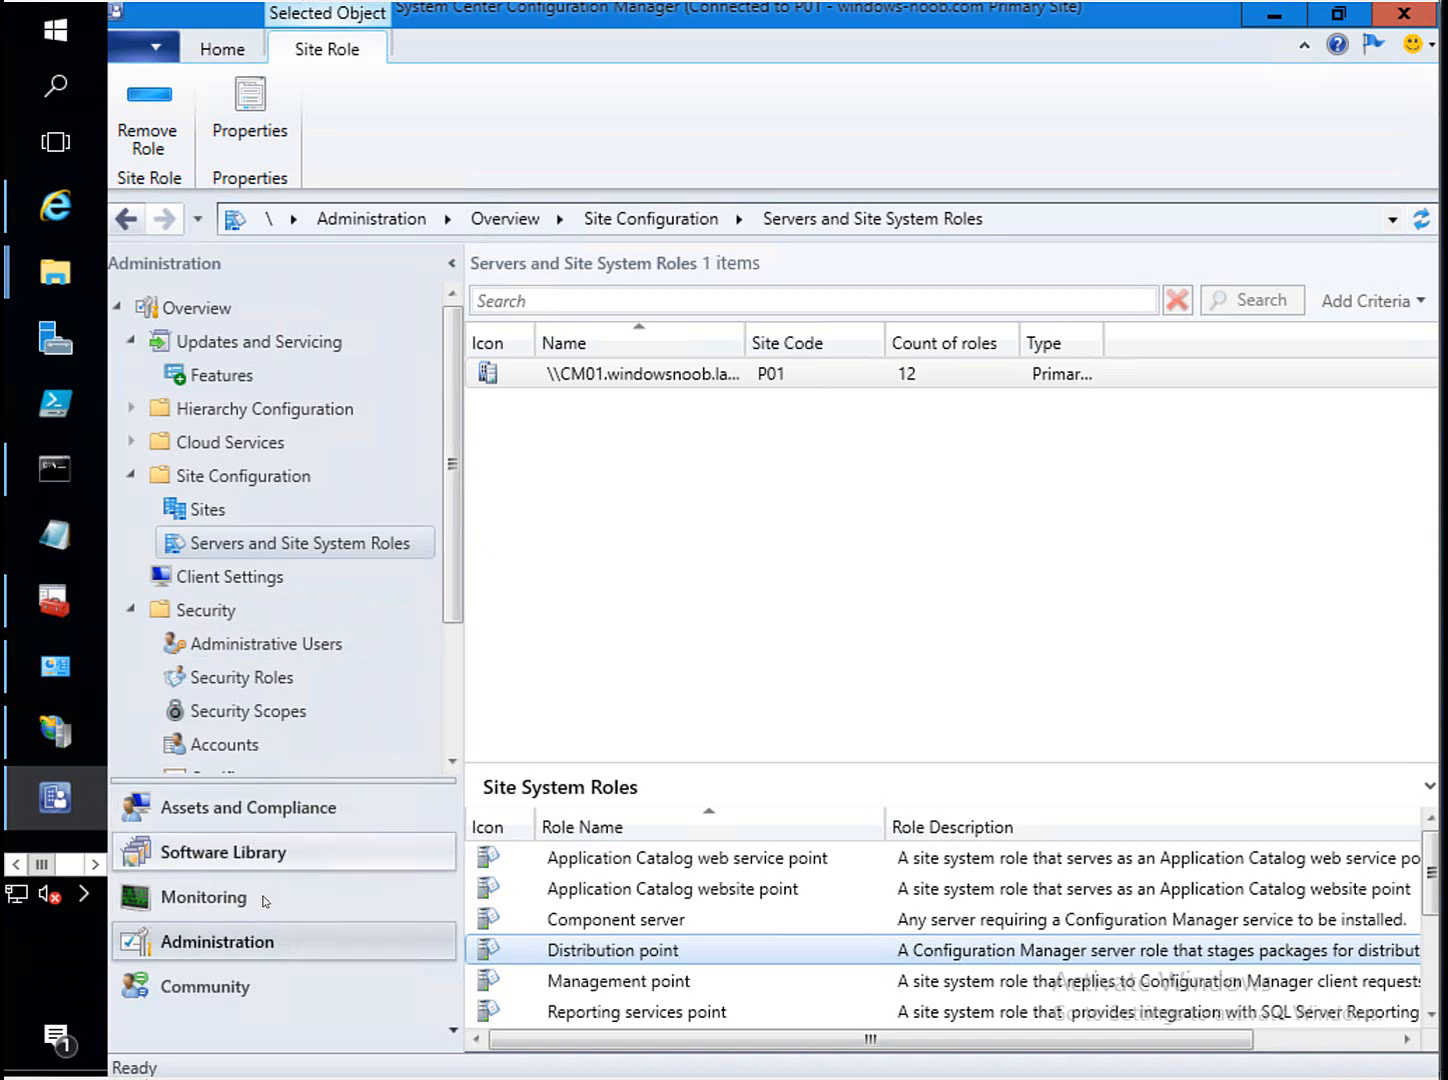
Show Updates and Servicing with Configuration Manager 1910 selected and the list sorted by name.
left_click(299, 345)
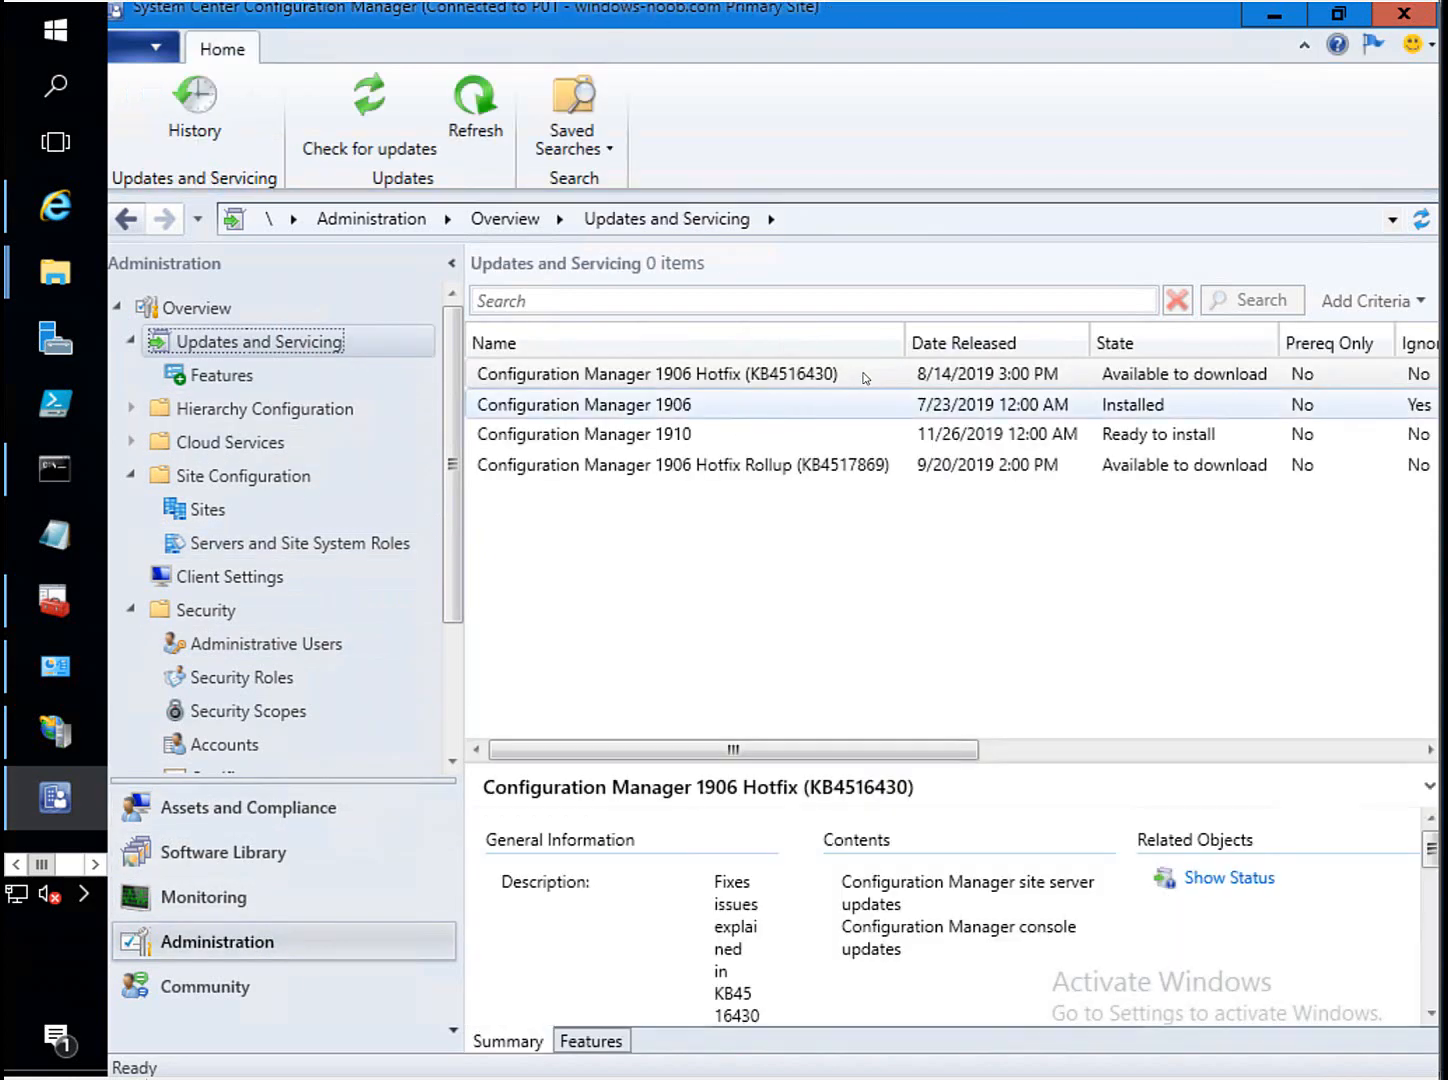
left_click(700, 434)
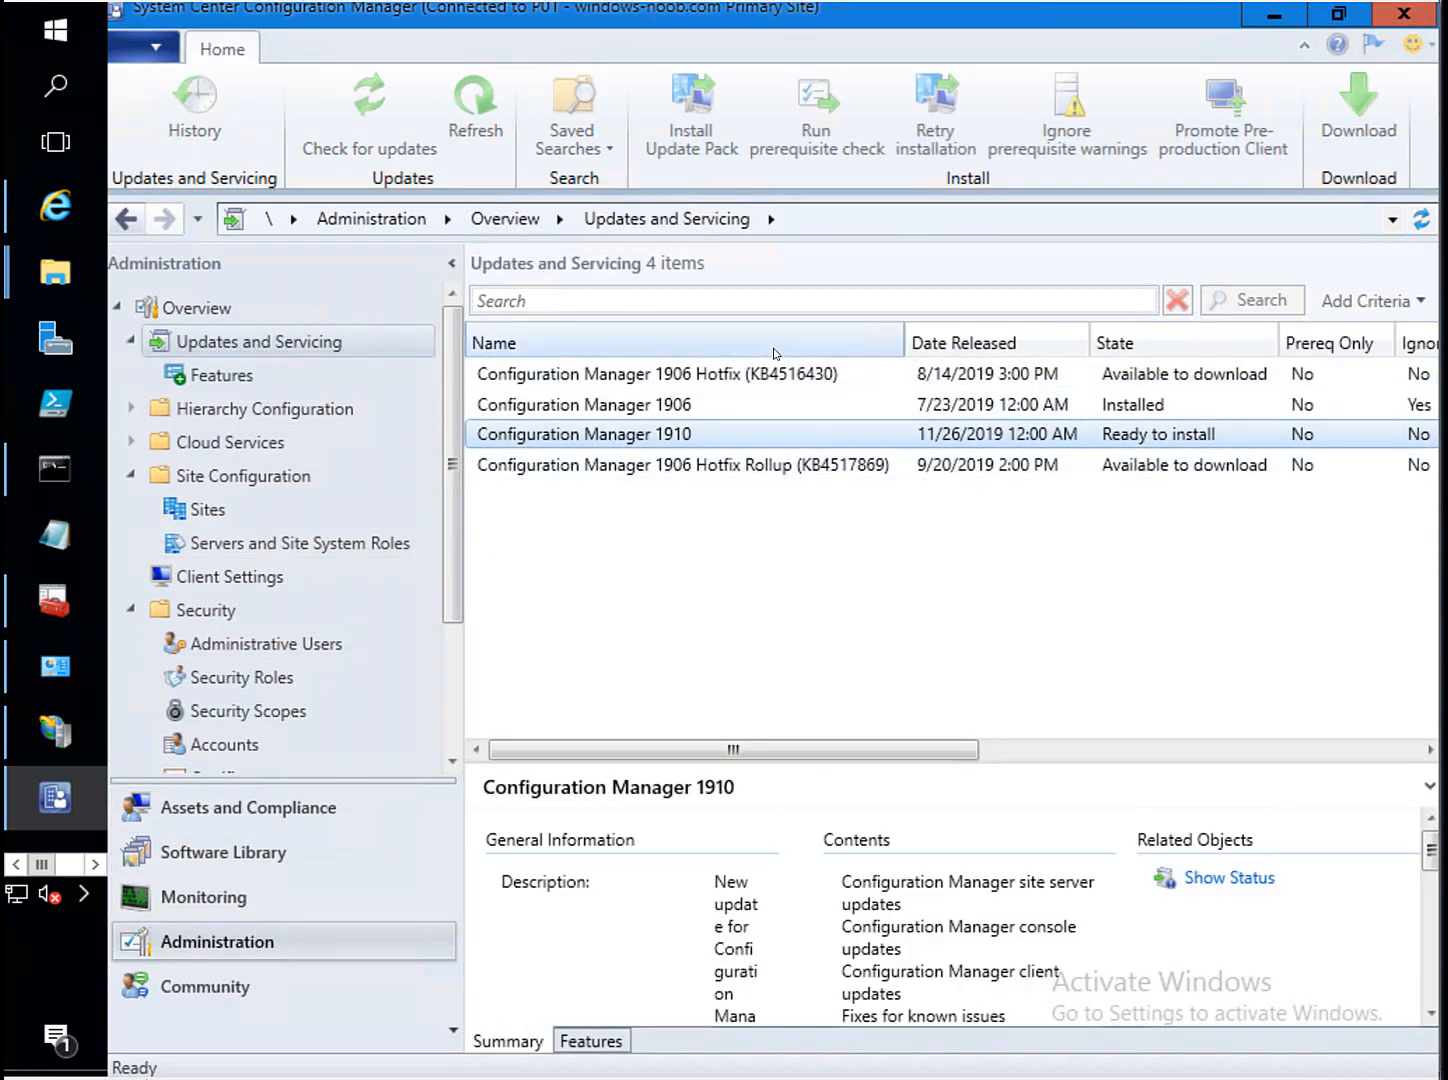
left_click(775, 352)
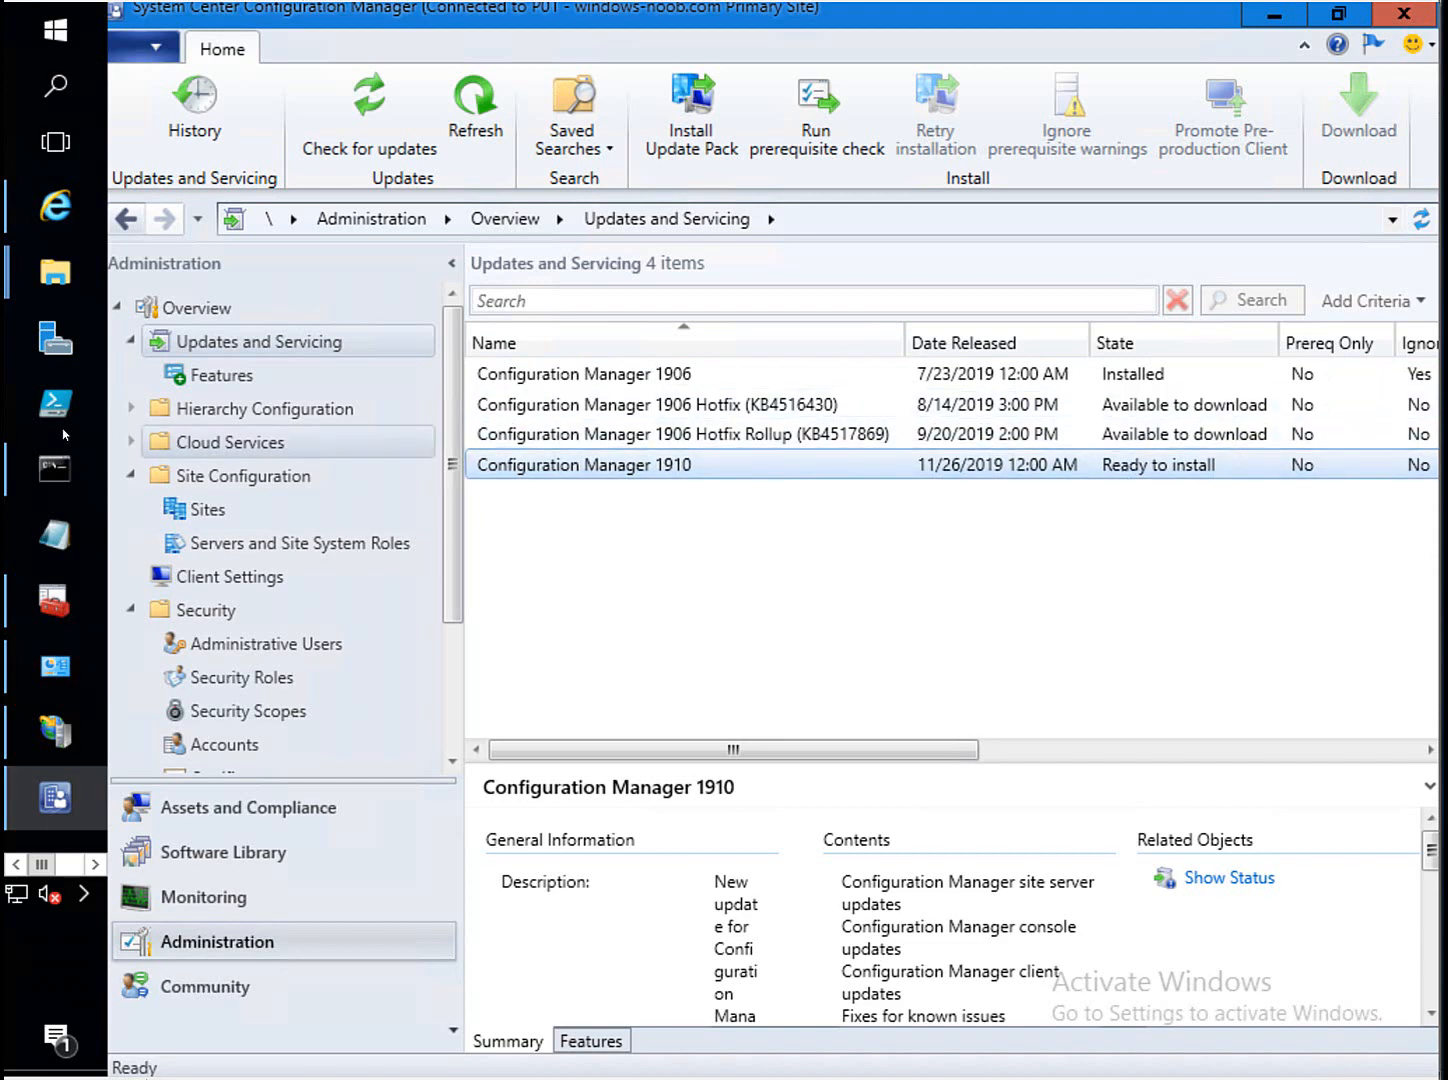
Select the early-update-ring script command and the cm01 site server name in PowerShell.
left_click(56, 478)
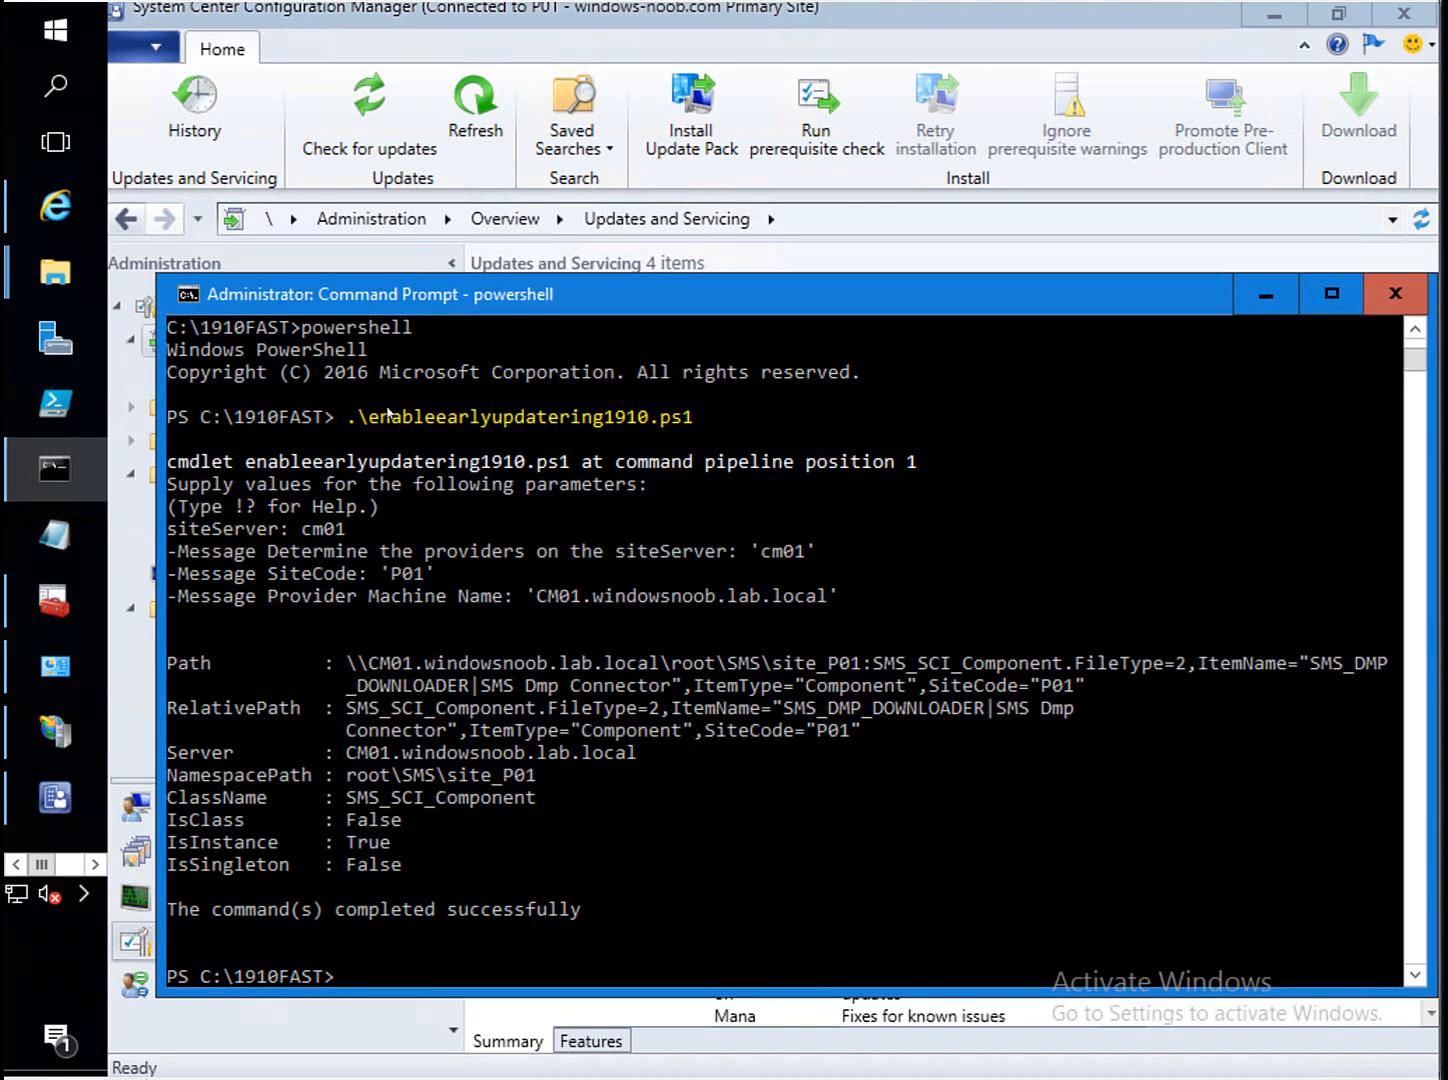
left_click_drag(350, 418, 690, 424)
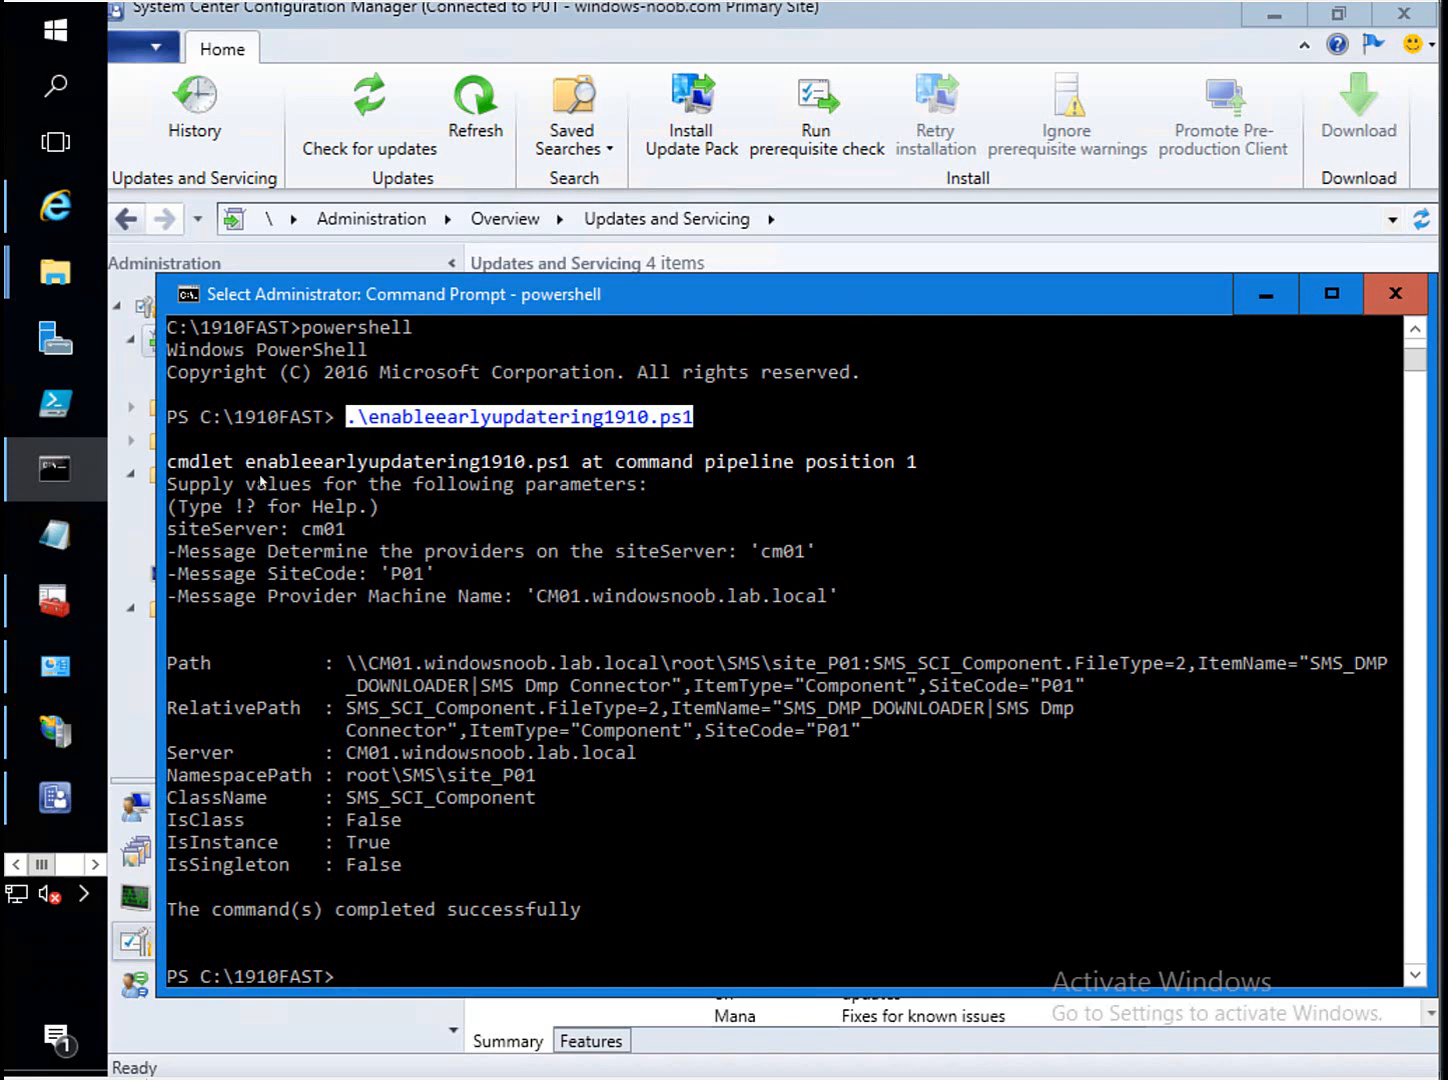
left_click_drag(290, 529, 346, 531)
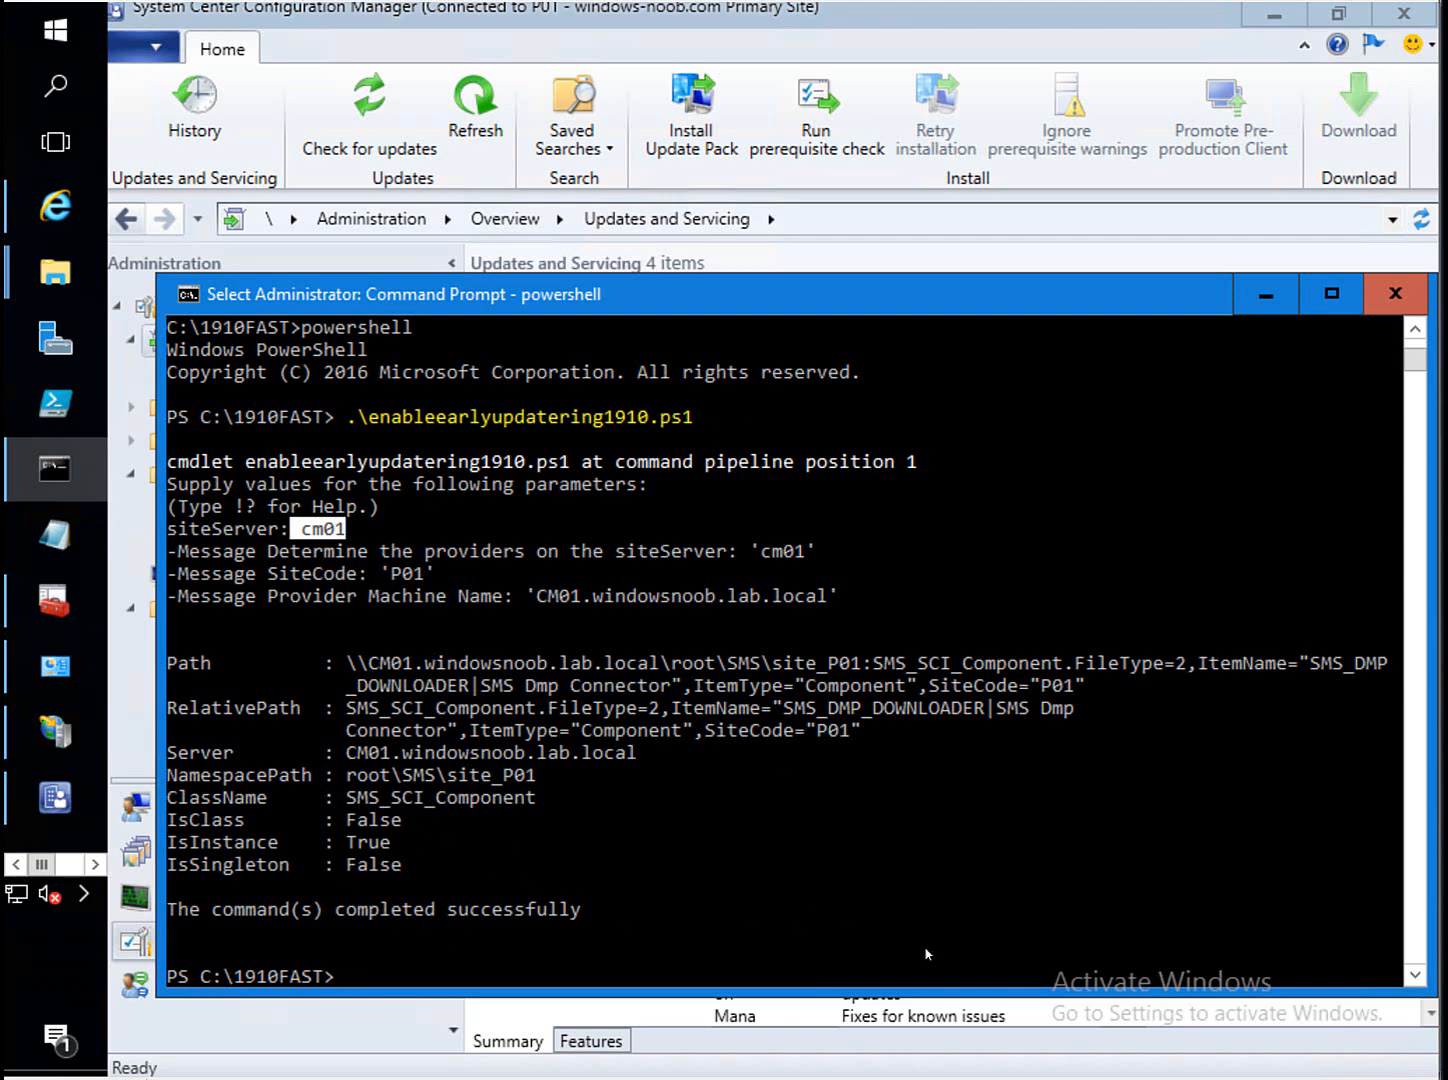
left_click(533, 260)
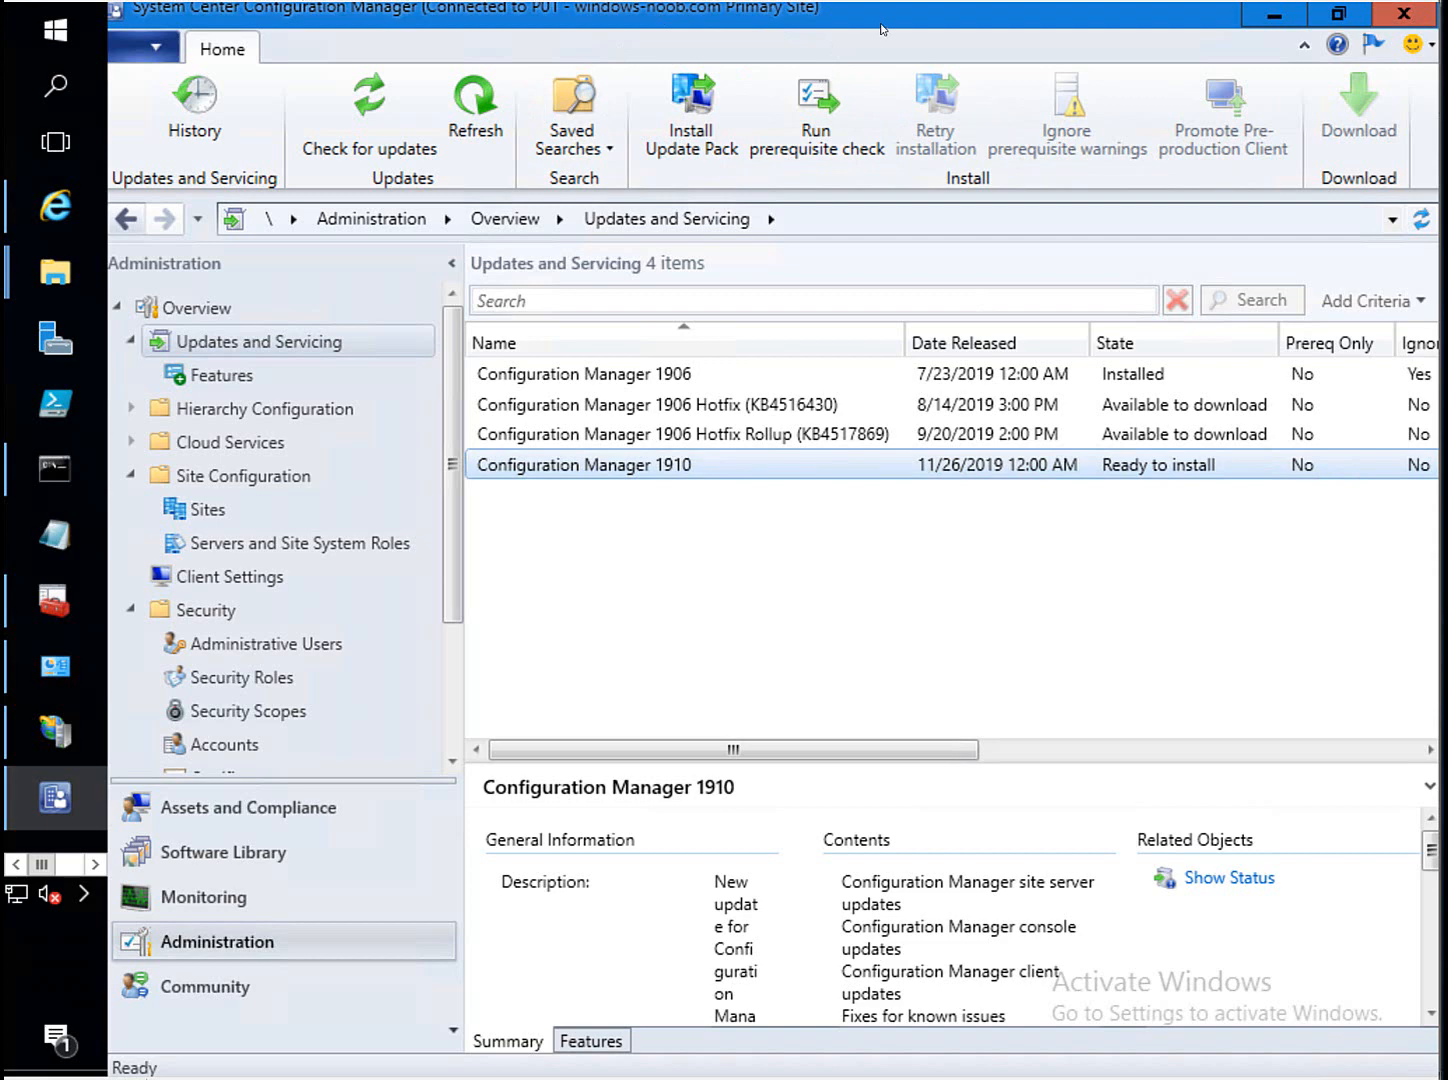
Install the Configuration Manager 1910 update pack, ignoring prerequisite warnings and enabling BitLocker Management.
right_click(703, 466)
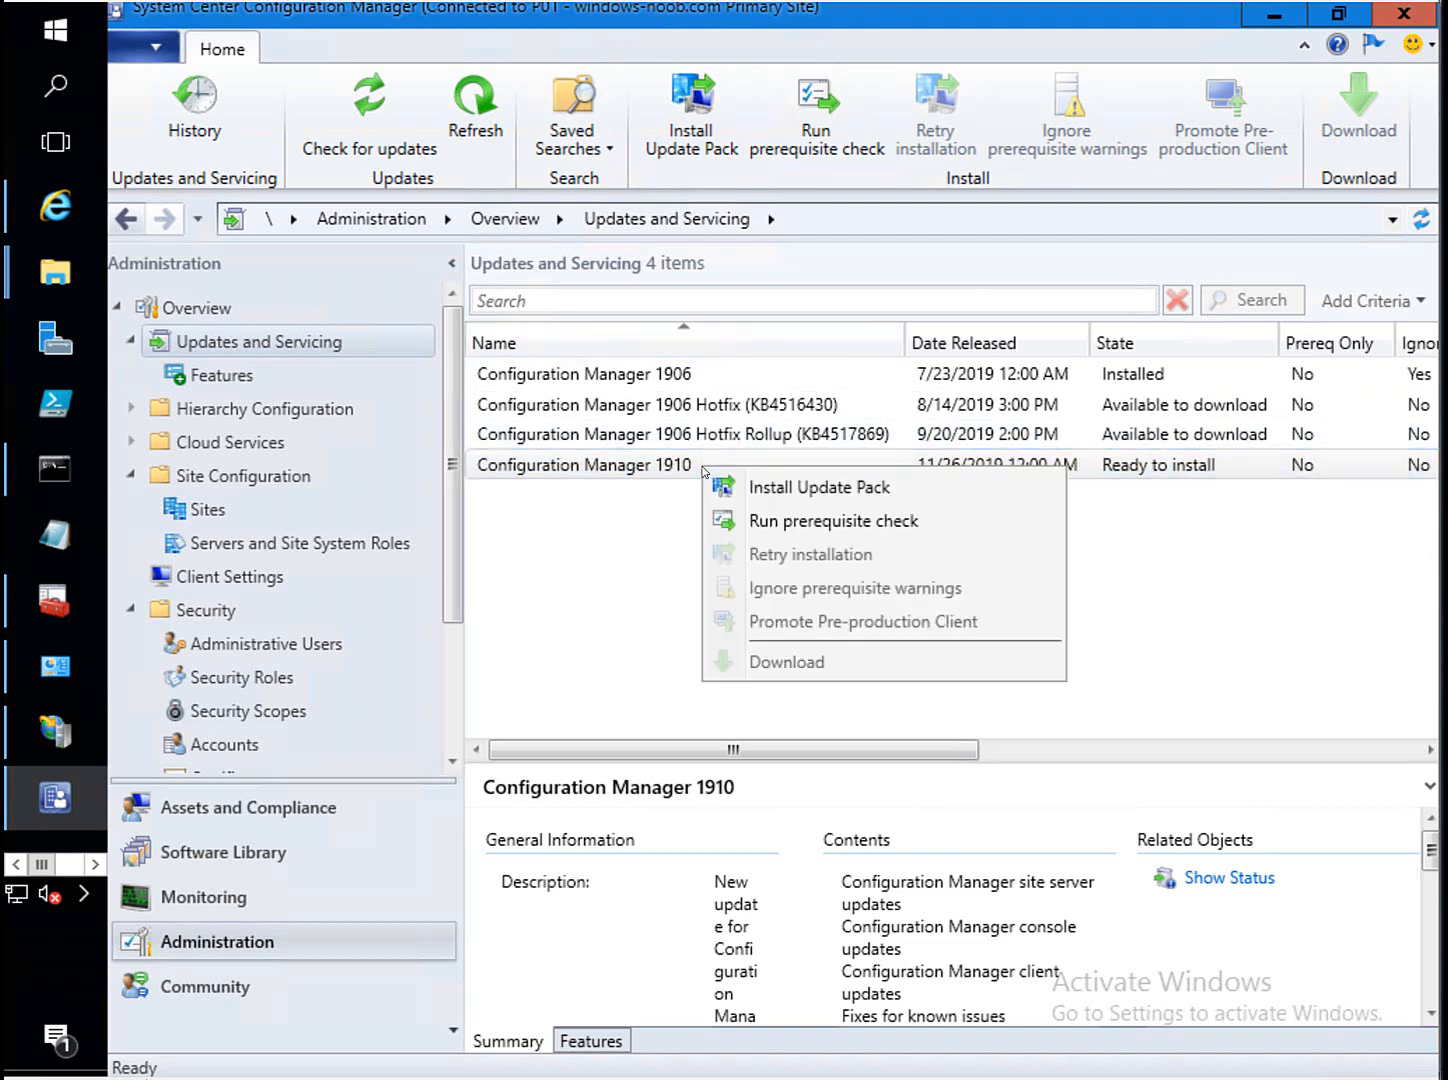
left_click(838, 497)
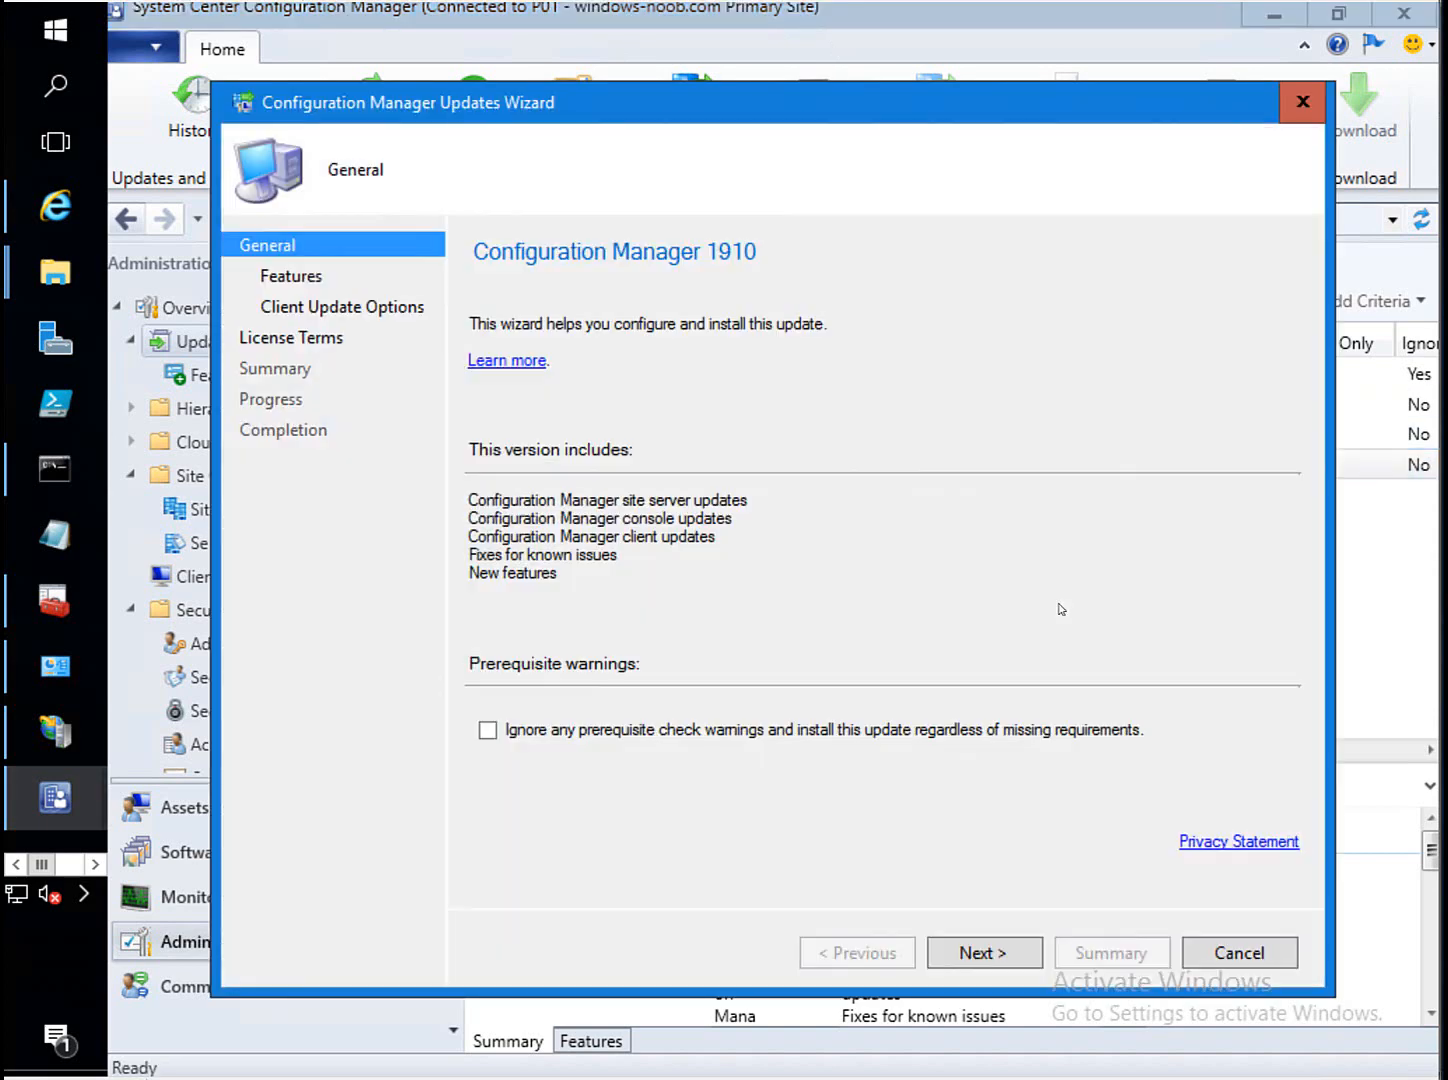
left_click(606, 731)
left_click(999, 955)
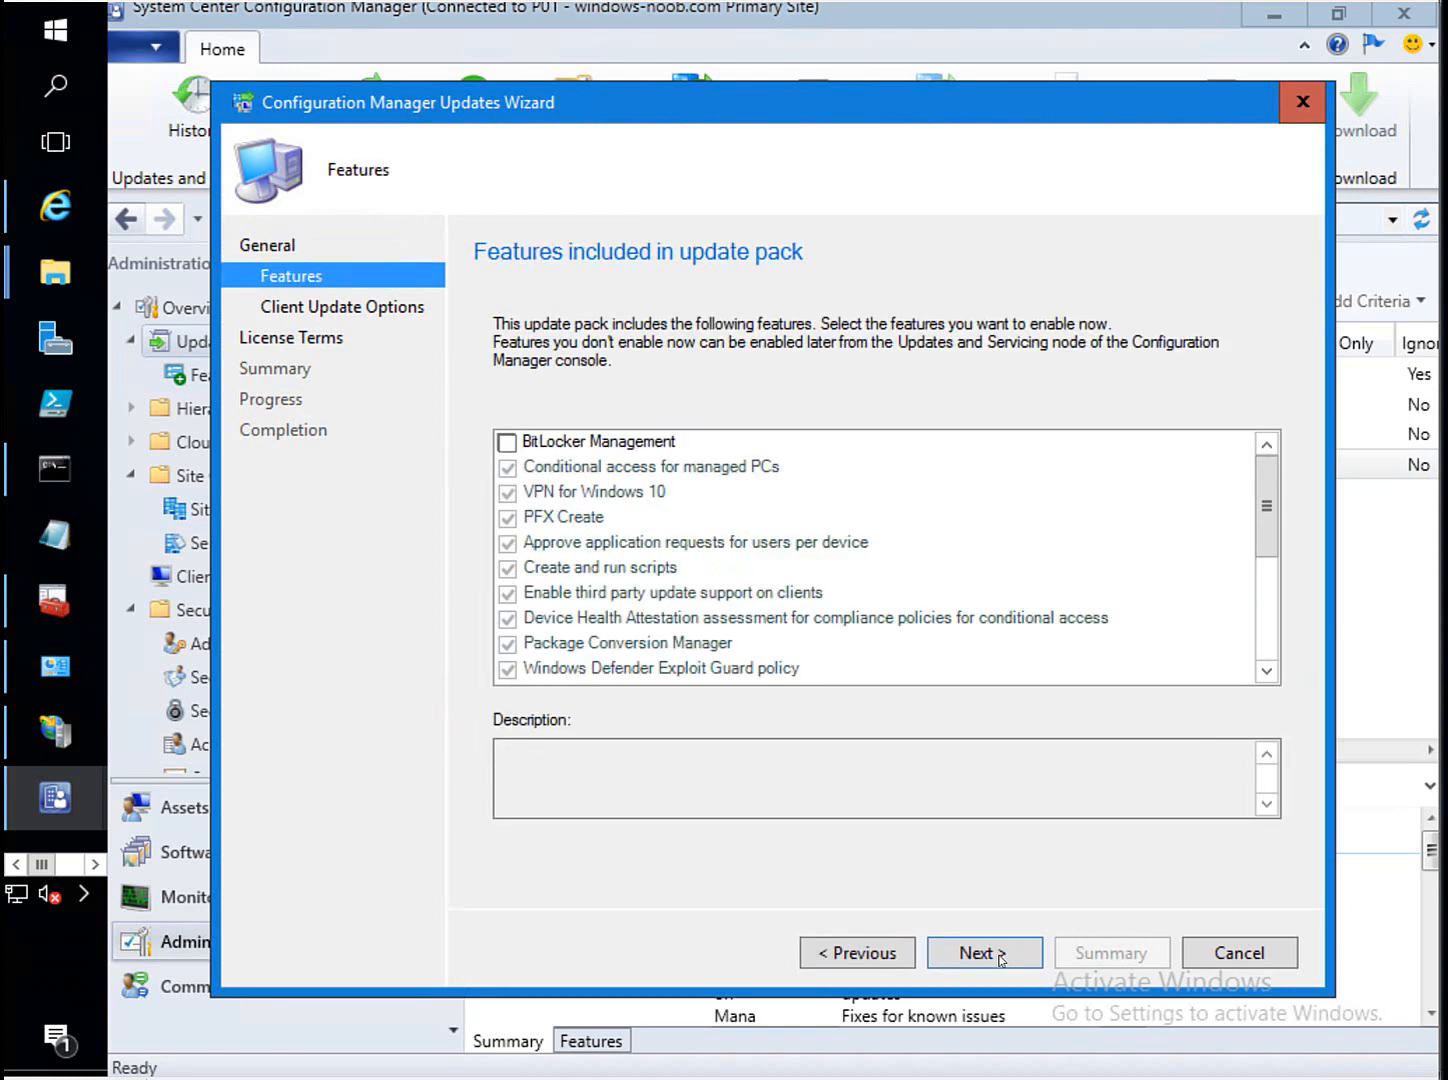
left_click(586, 447)
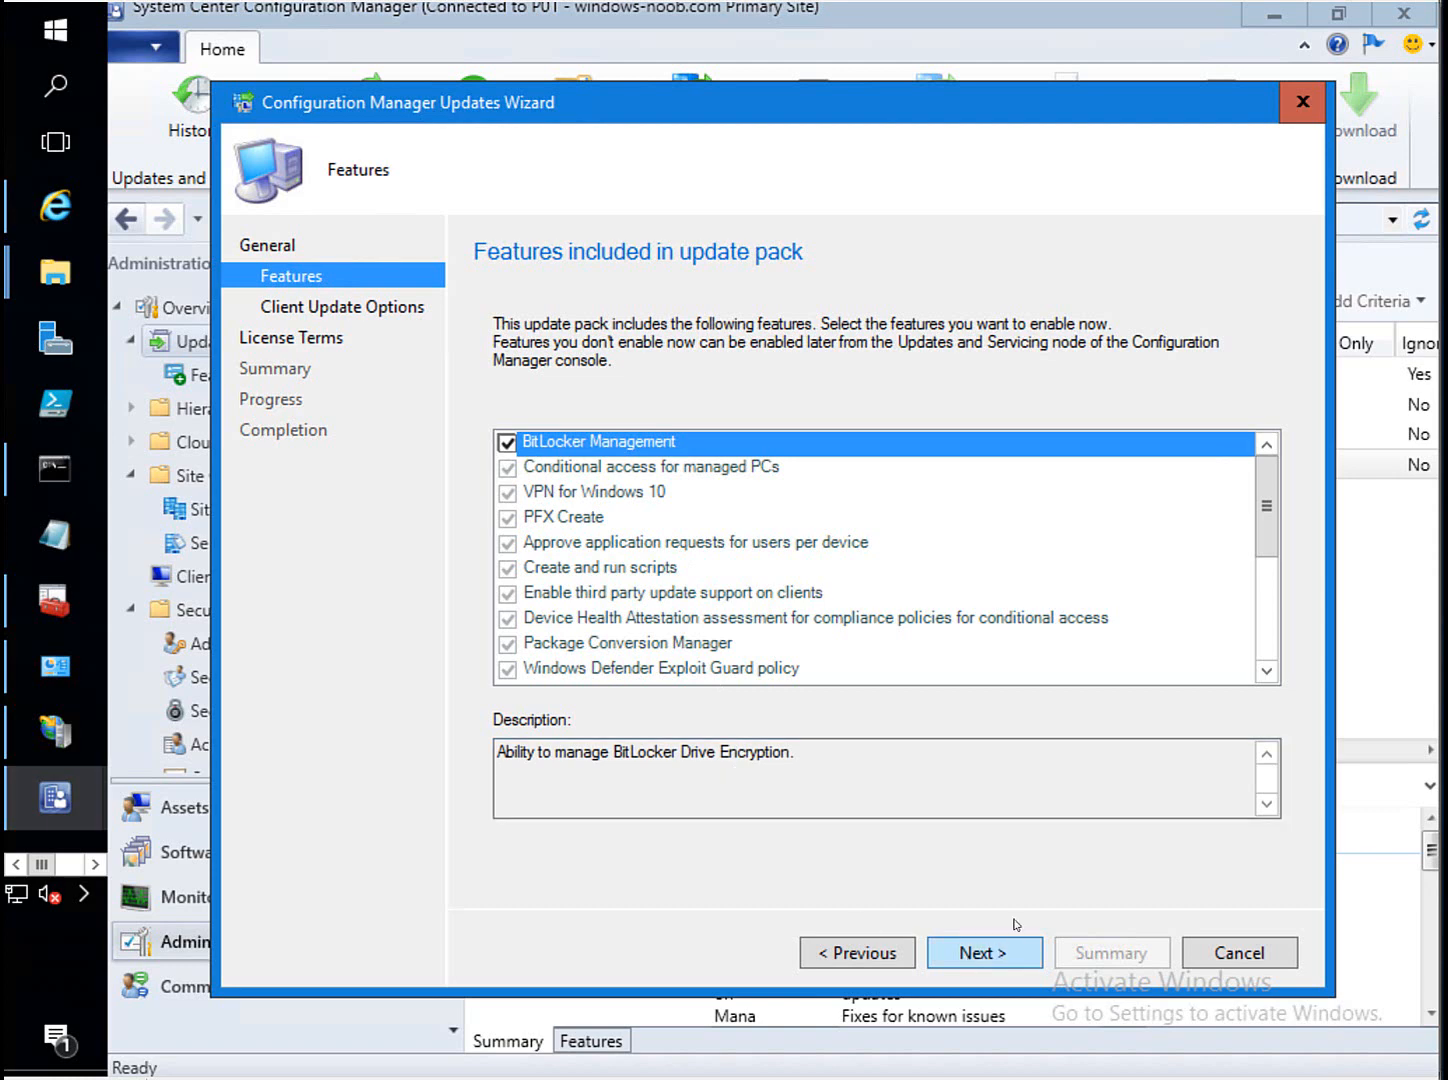
left_click(1016, 960)
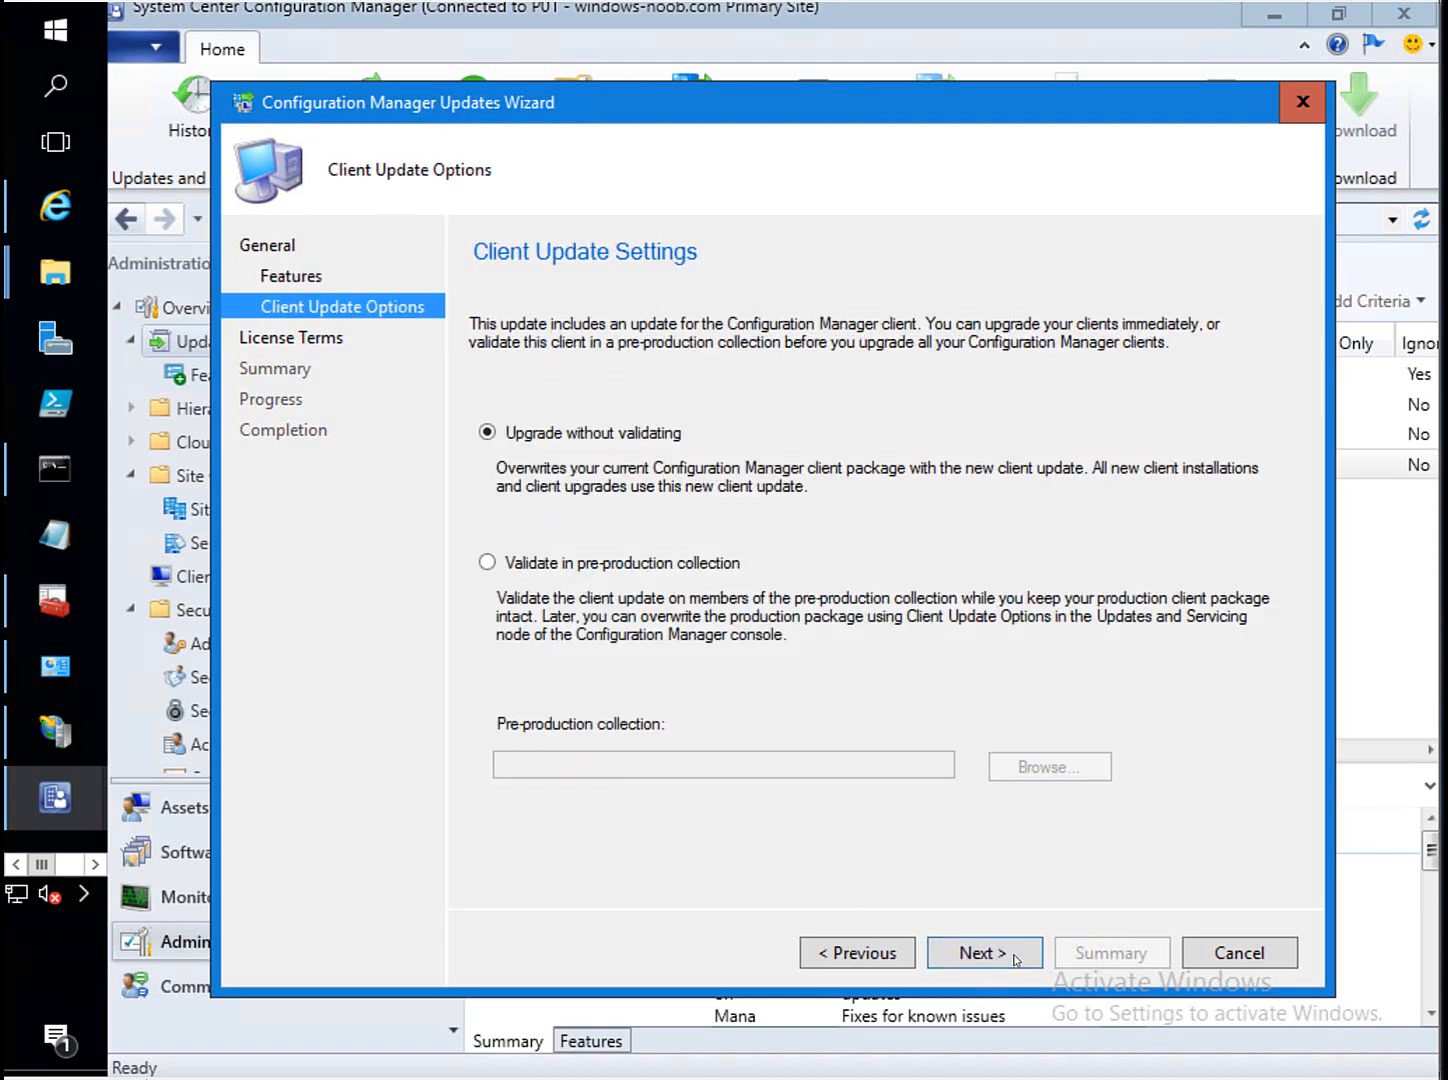
left_click(990, 960)
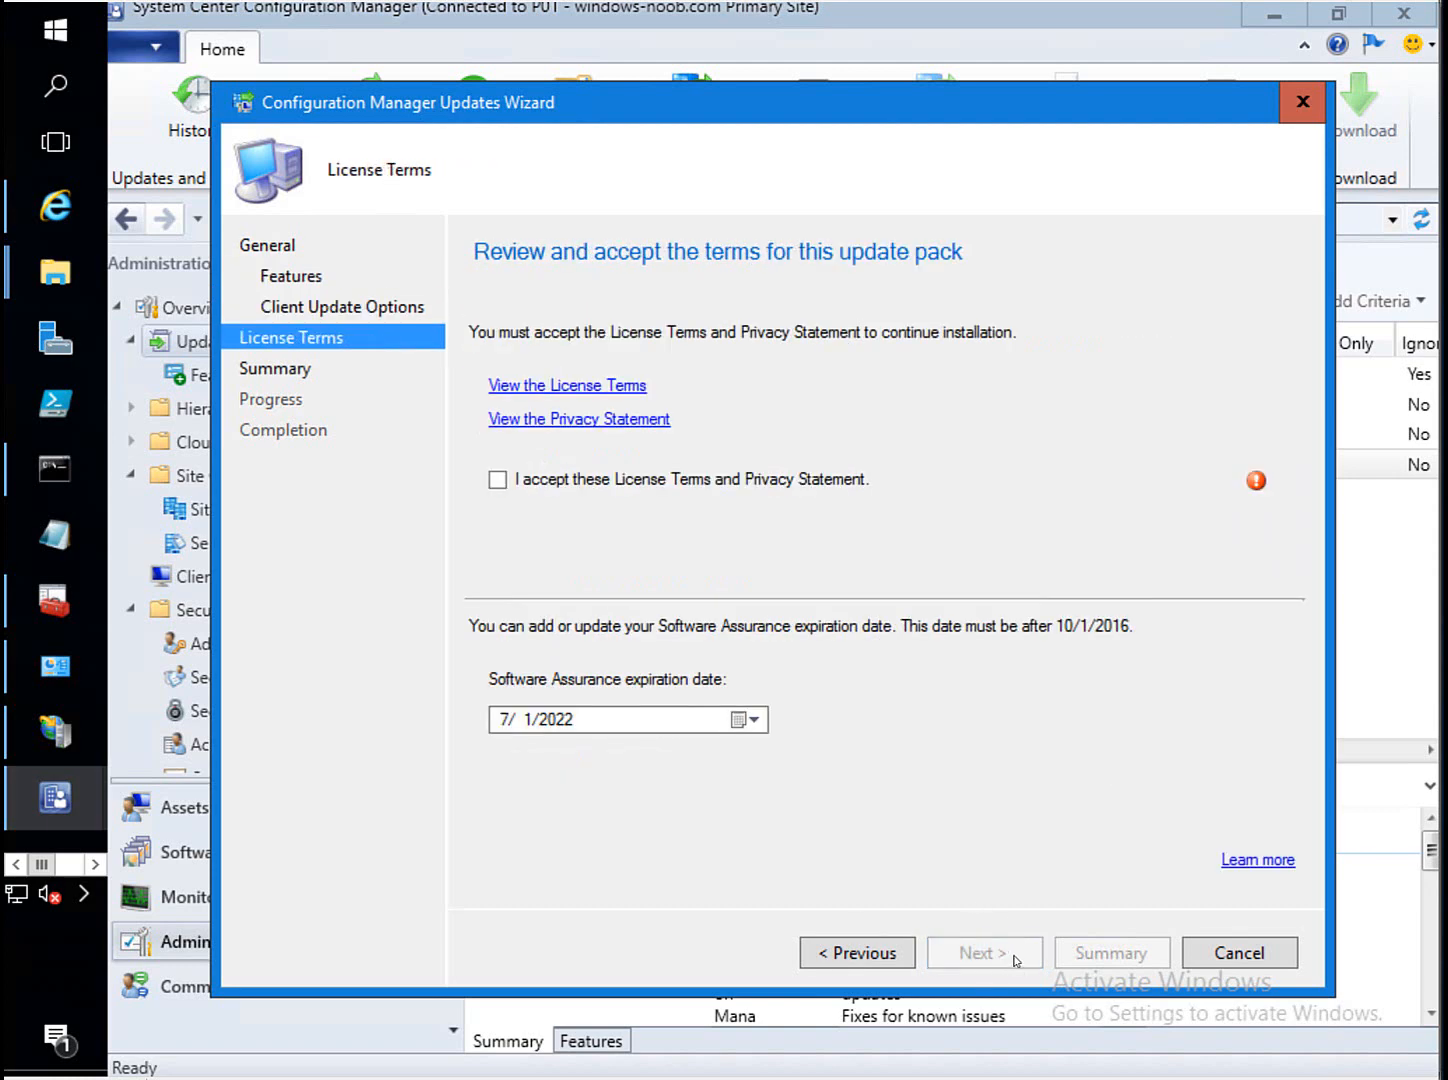
left_click(801, 483)
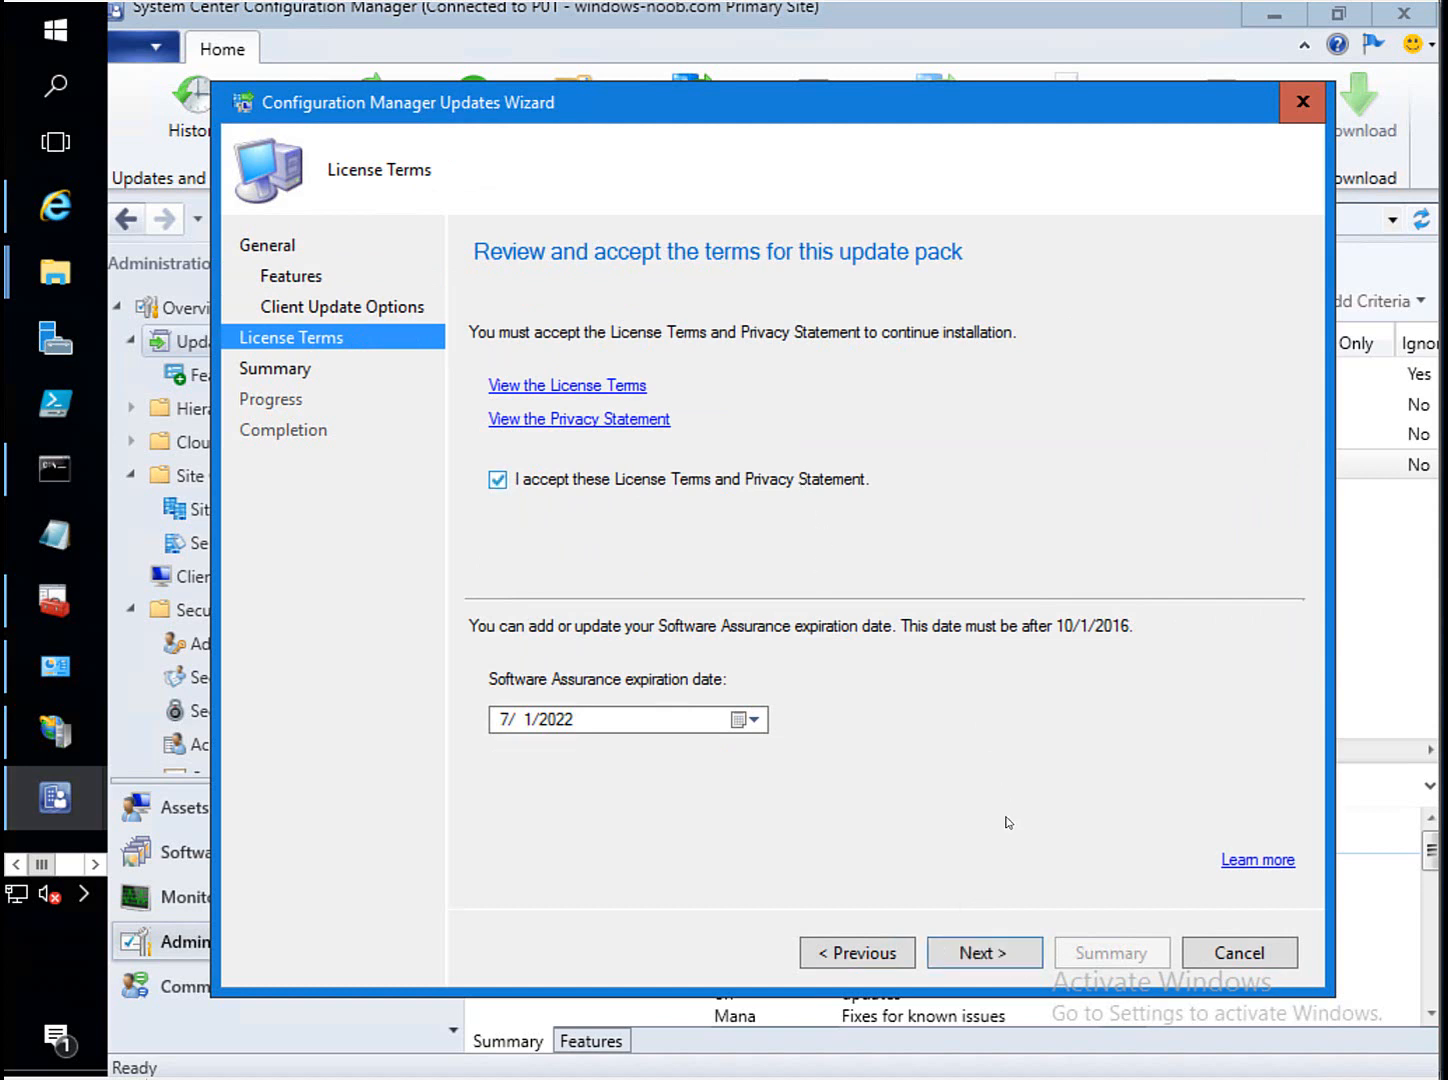
left_click(1003, 960)
left_click(1002, 956)
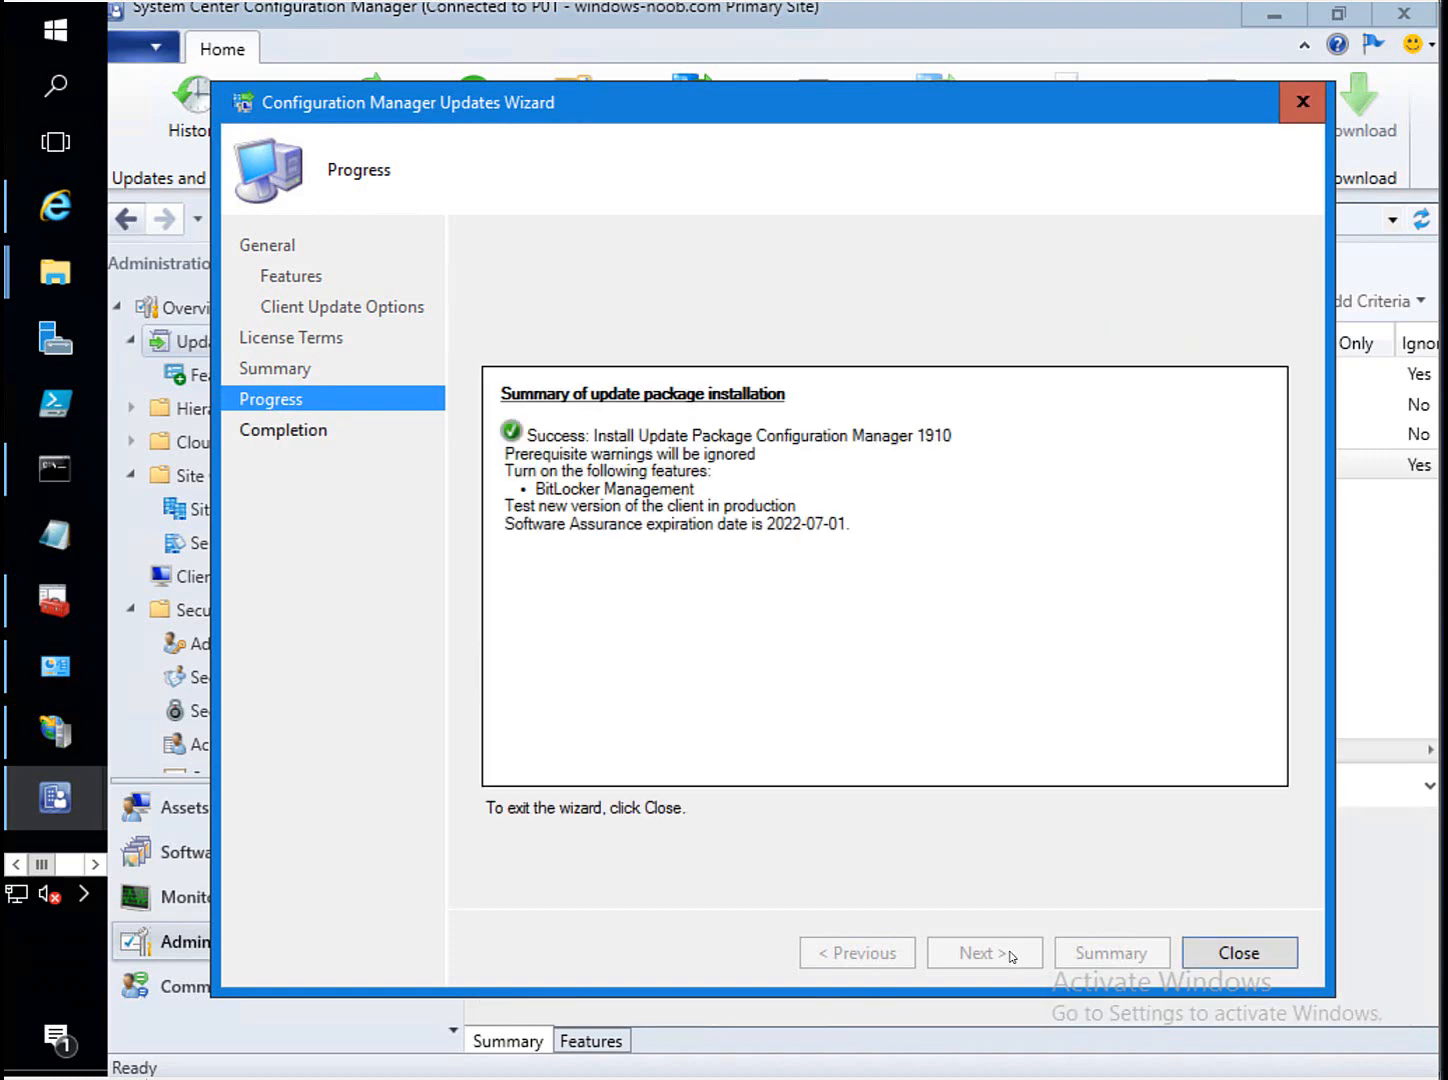
left_click(1248, 958)
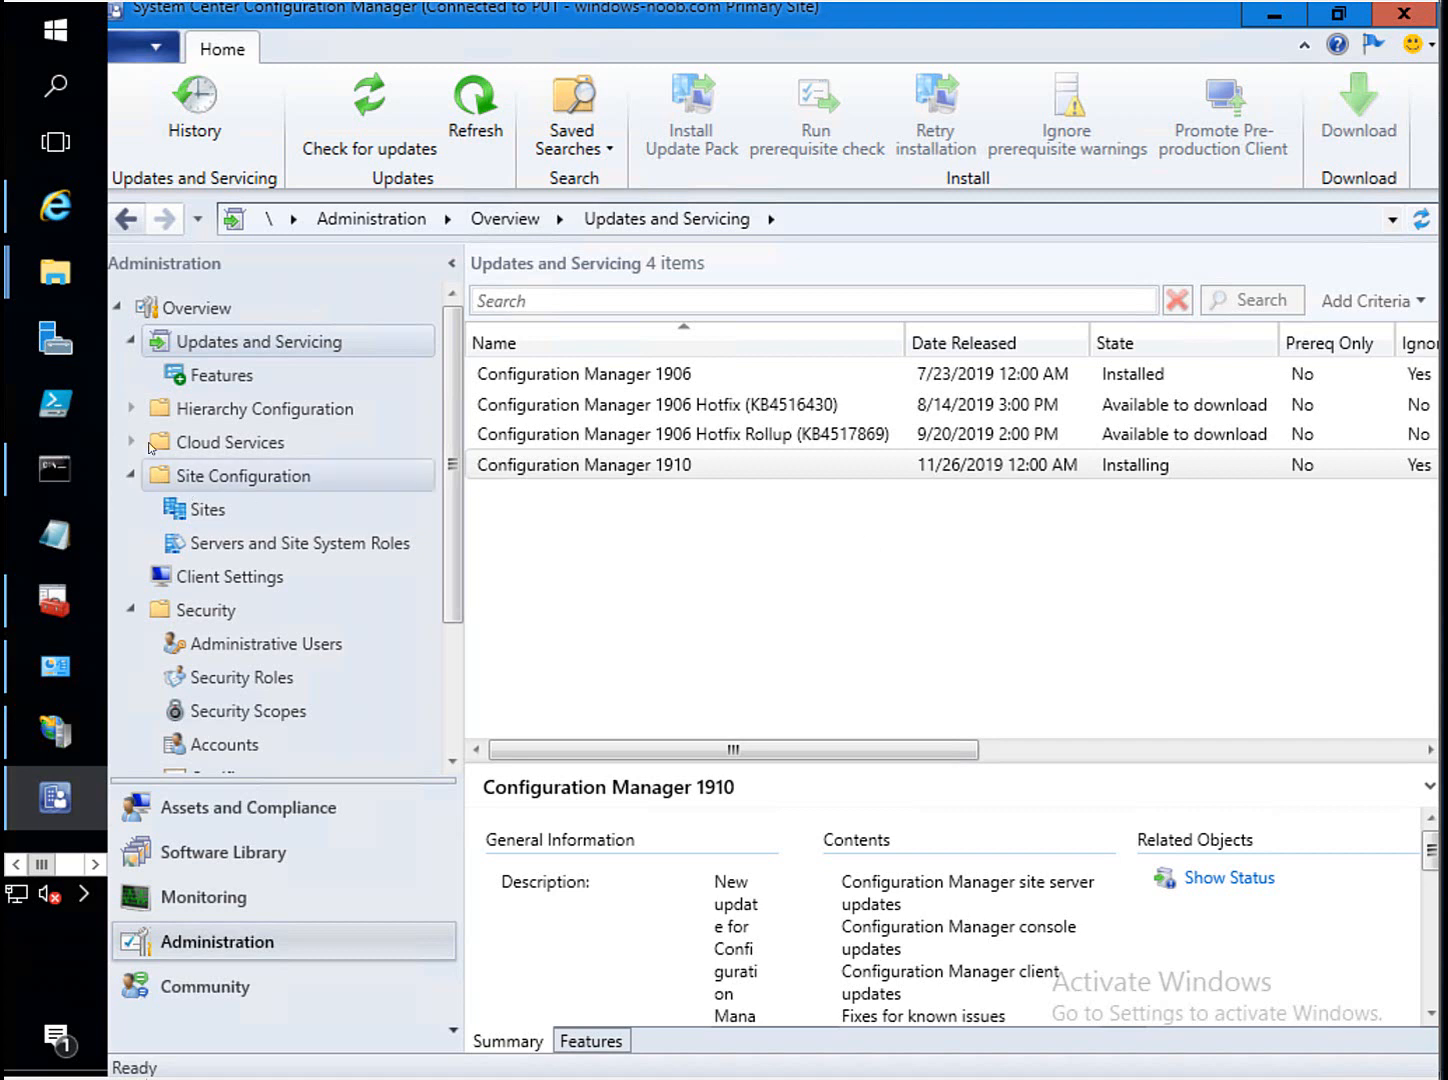
Switch from the console to the other virtual machine's lock screen.
left_click(55, 870)
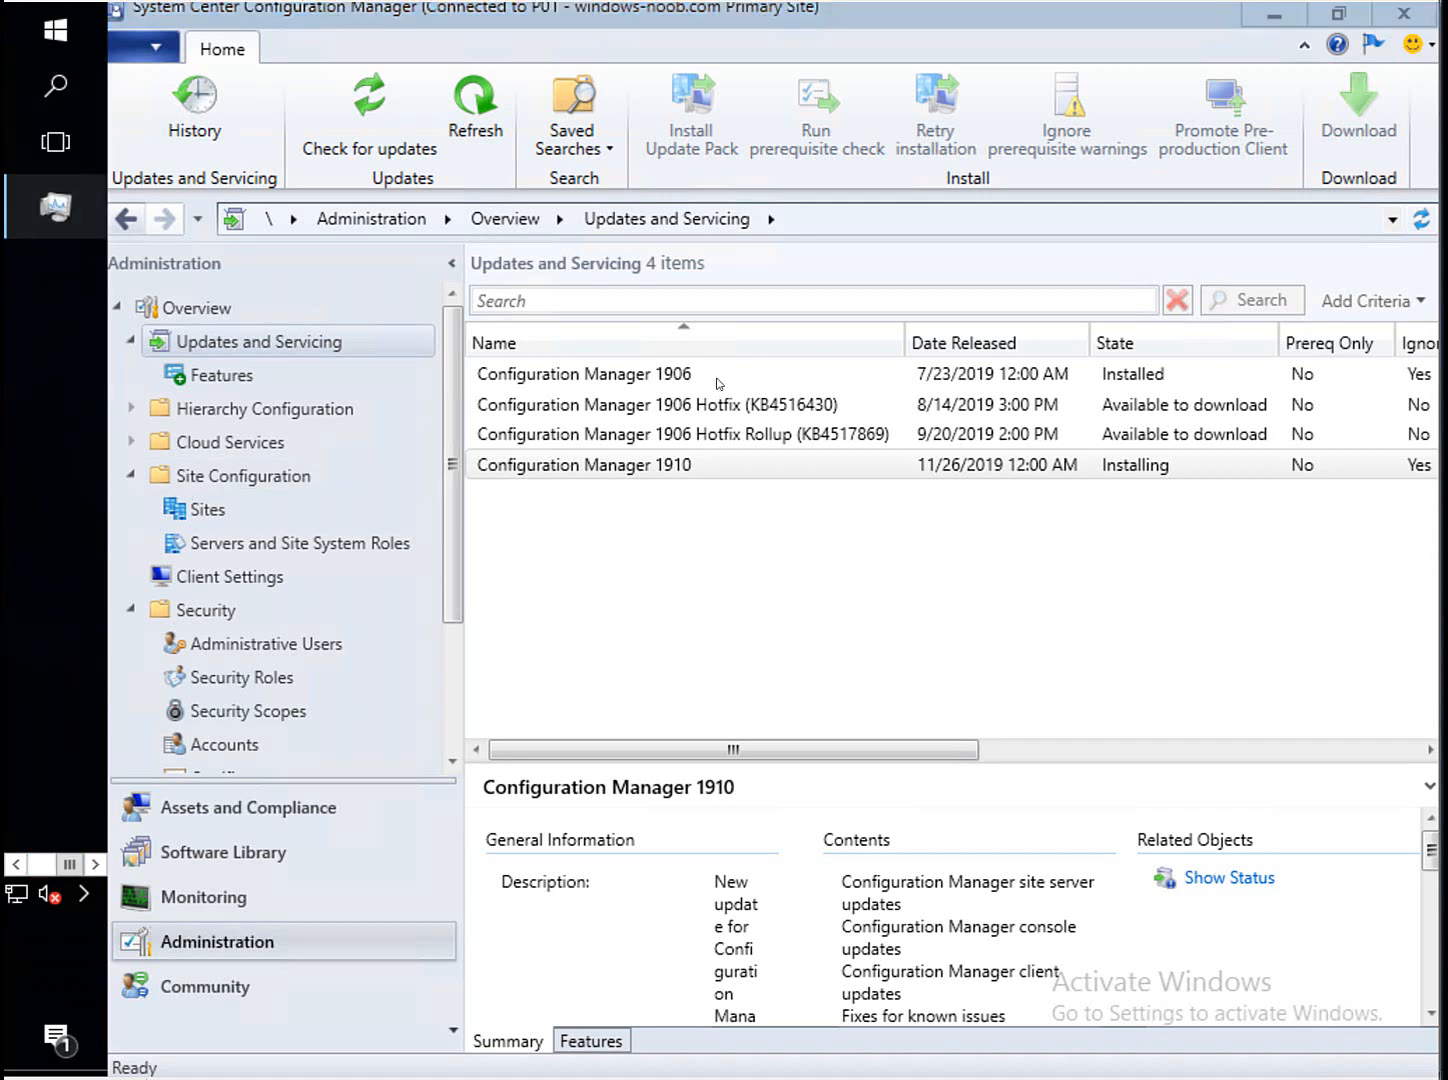
left_click(41, 866)
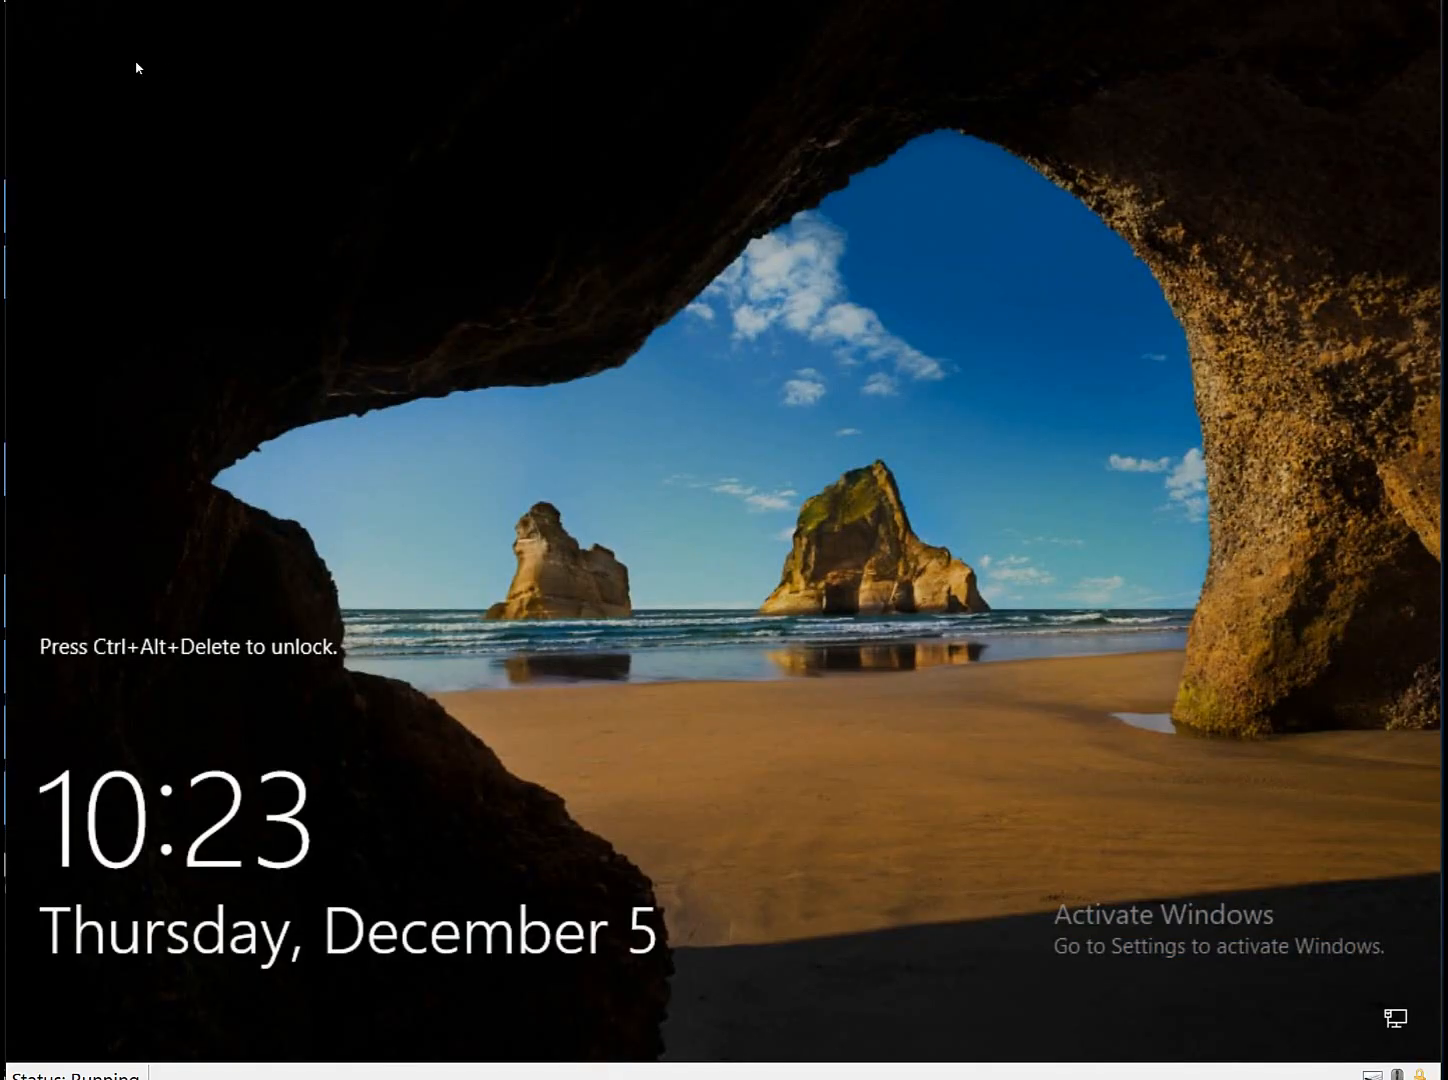
Sign in to the PKI machine with the account password.
key("ctrl+alt+Delete")
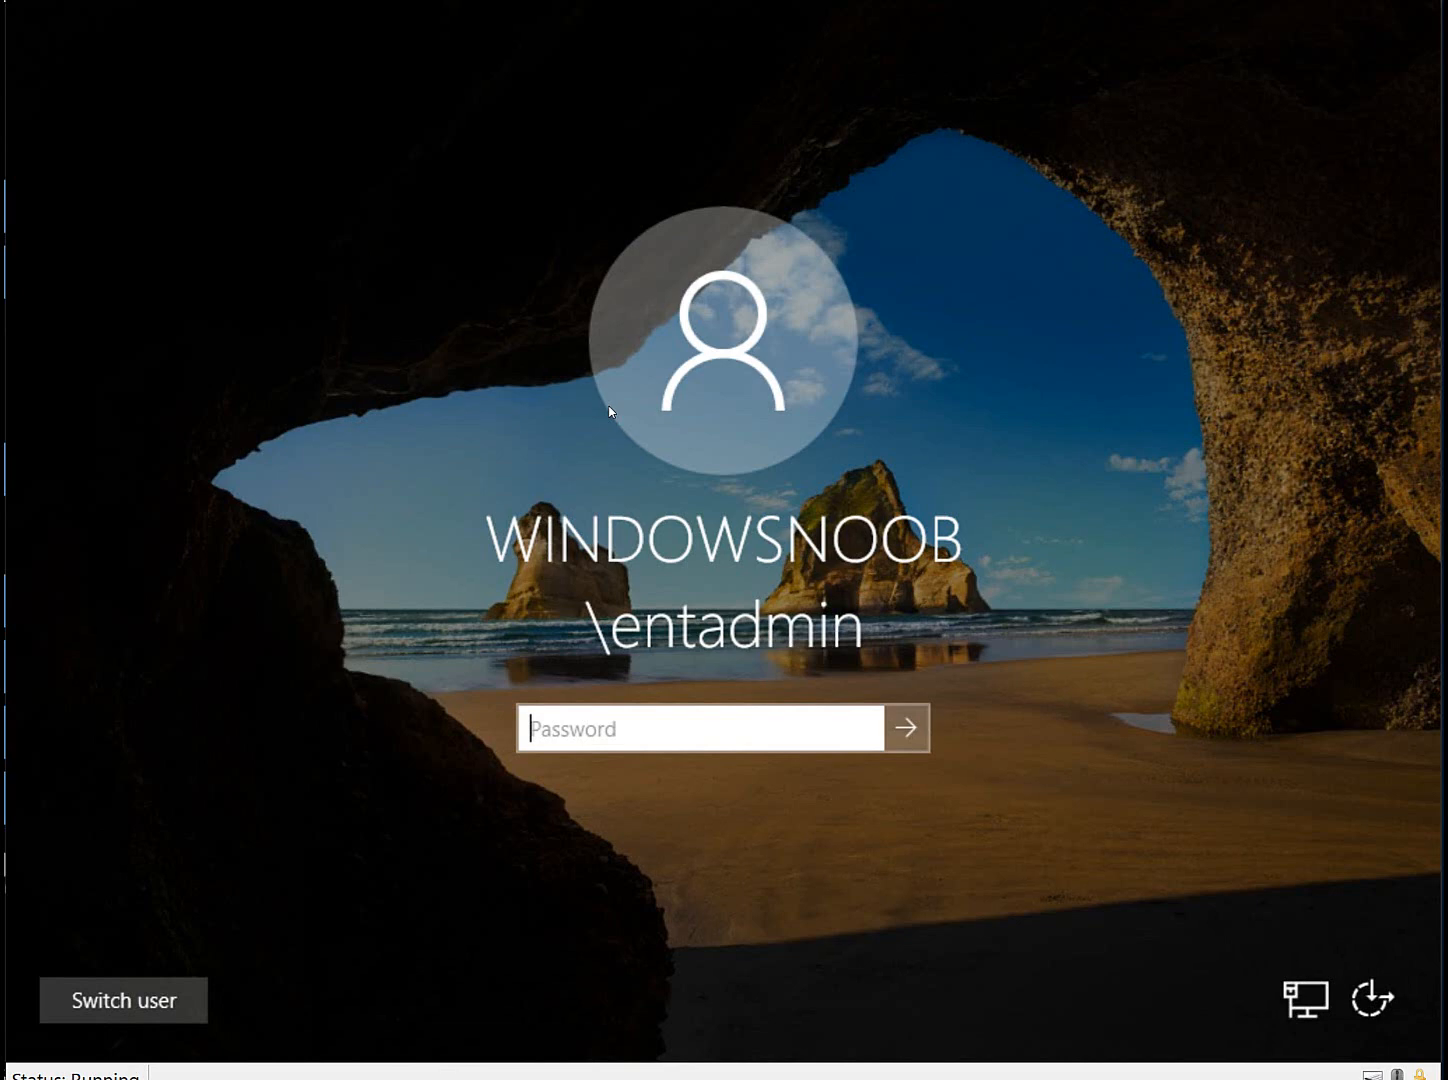
type("P@ssw0rd")
key("Return")
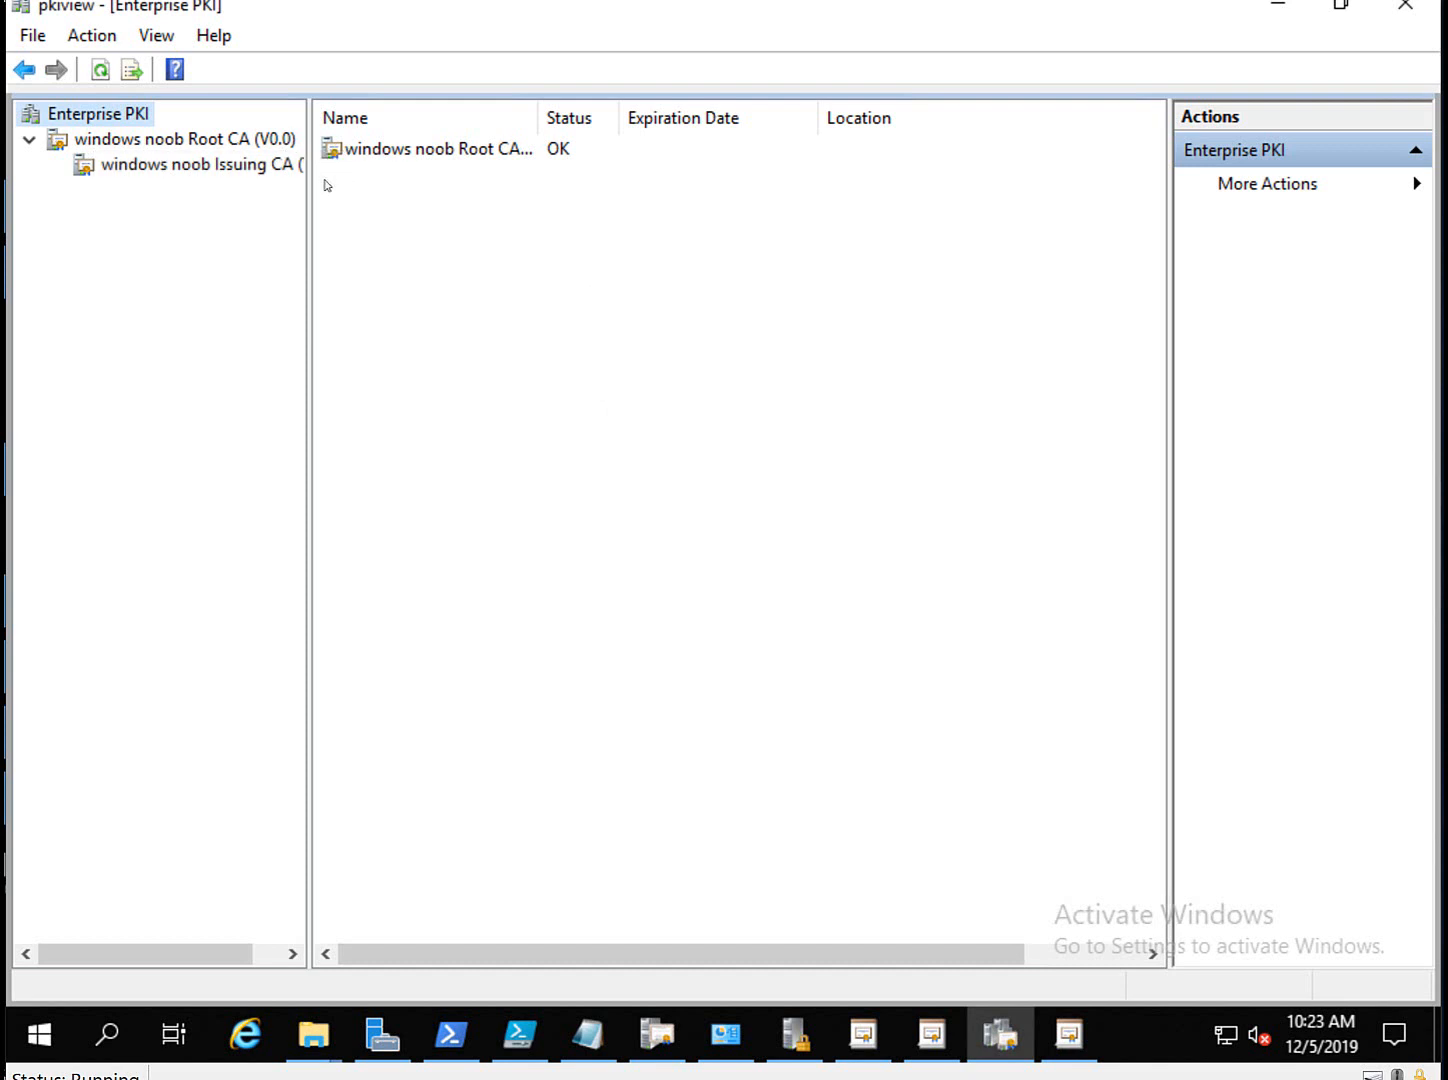
Refresh the Root CA and Issuing CA in Enterprise PKI to re-verify their locations.
left_click_drag(312, 192, 420, 182)
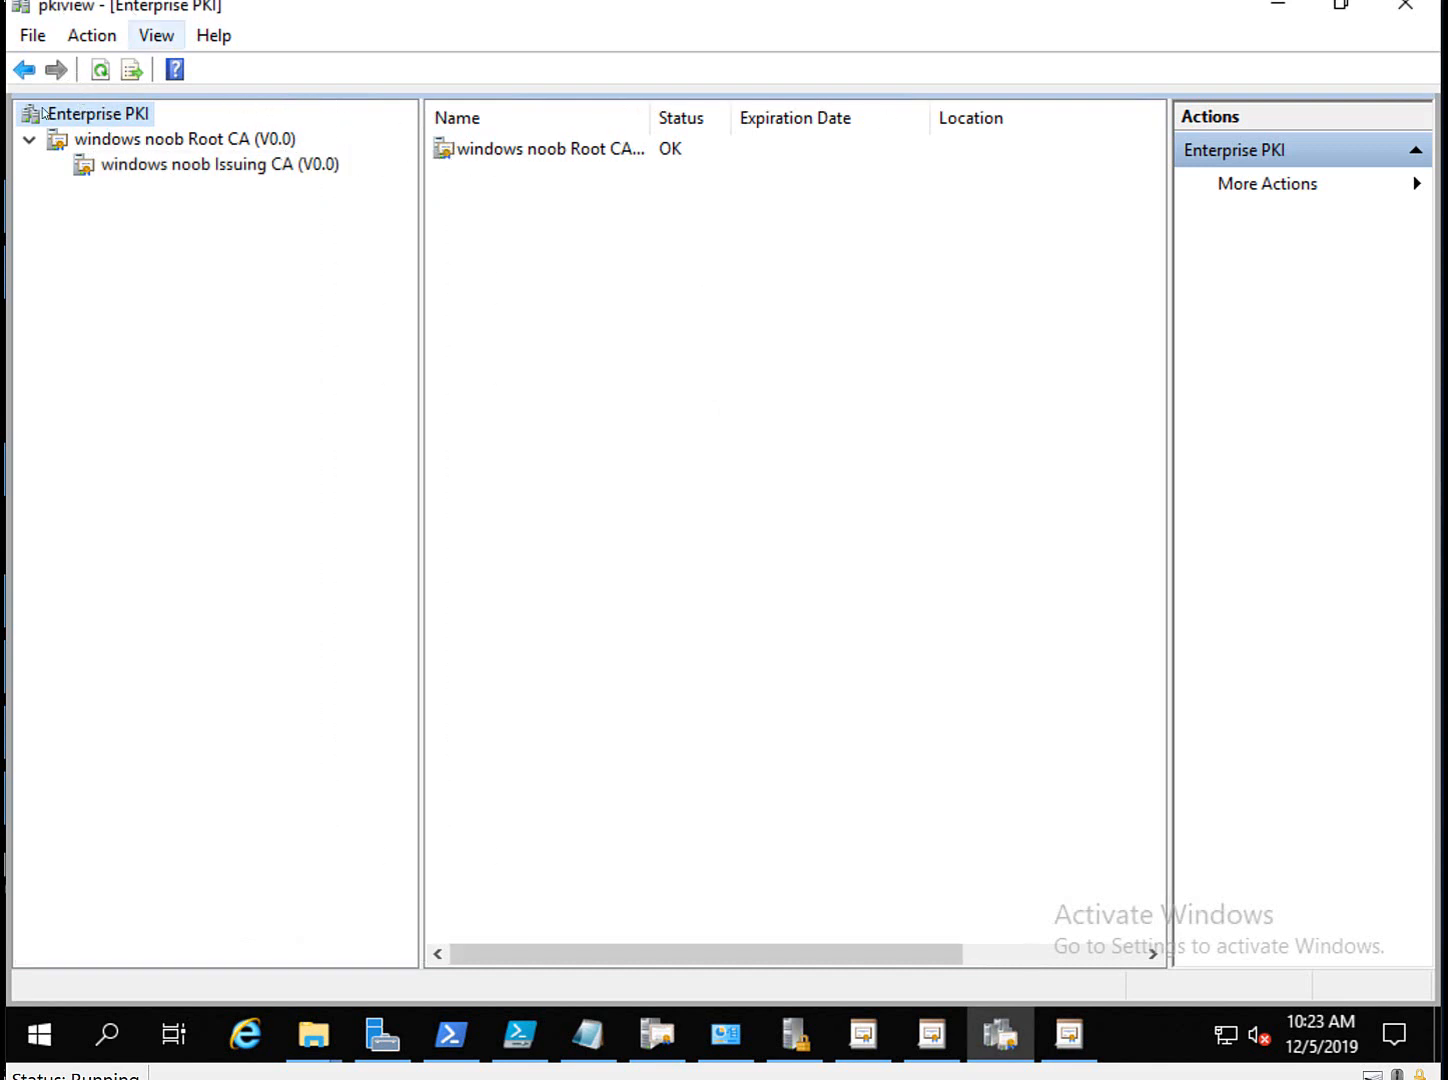
left_click(123, 142)
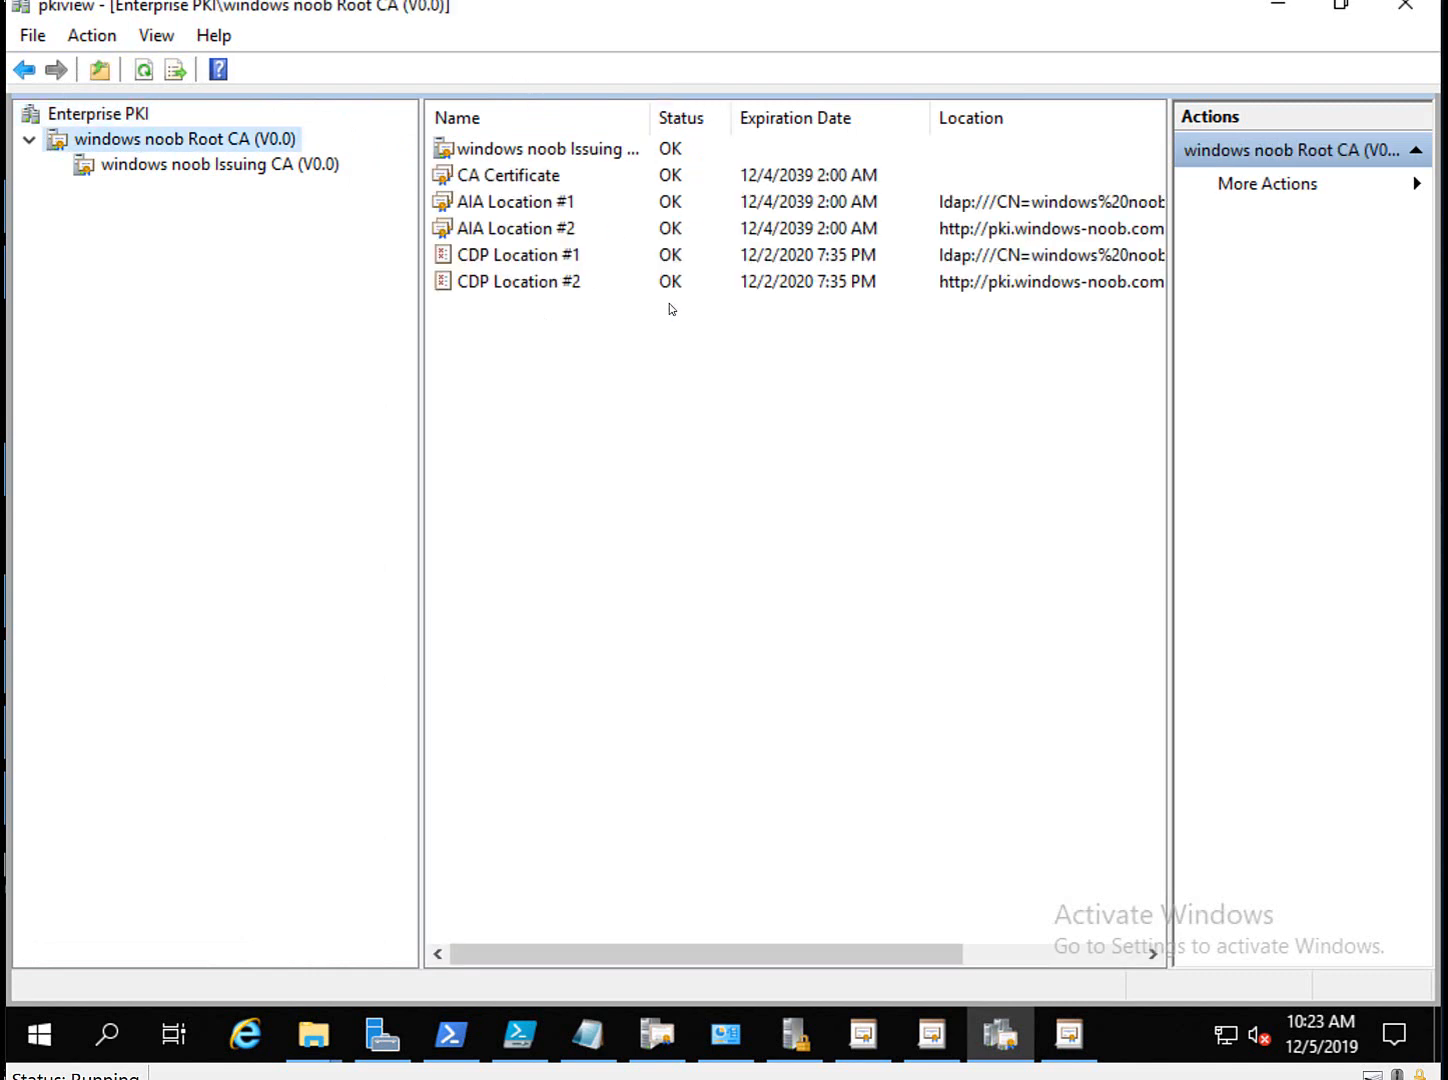
right_click(202, 146)
left_click(265, 200)
left_click(267, 170)
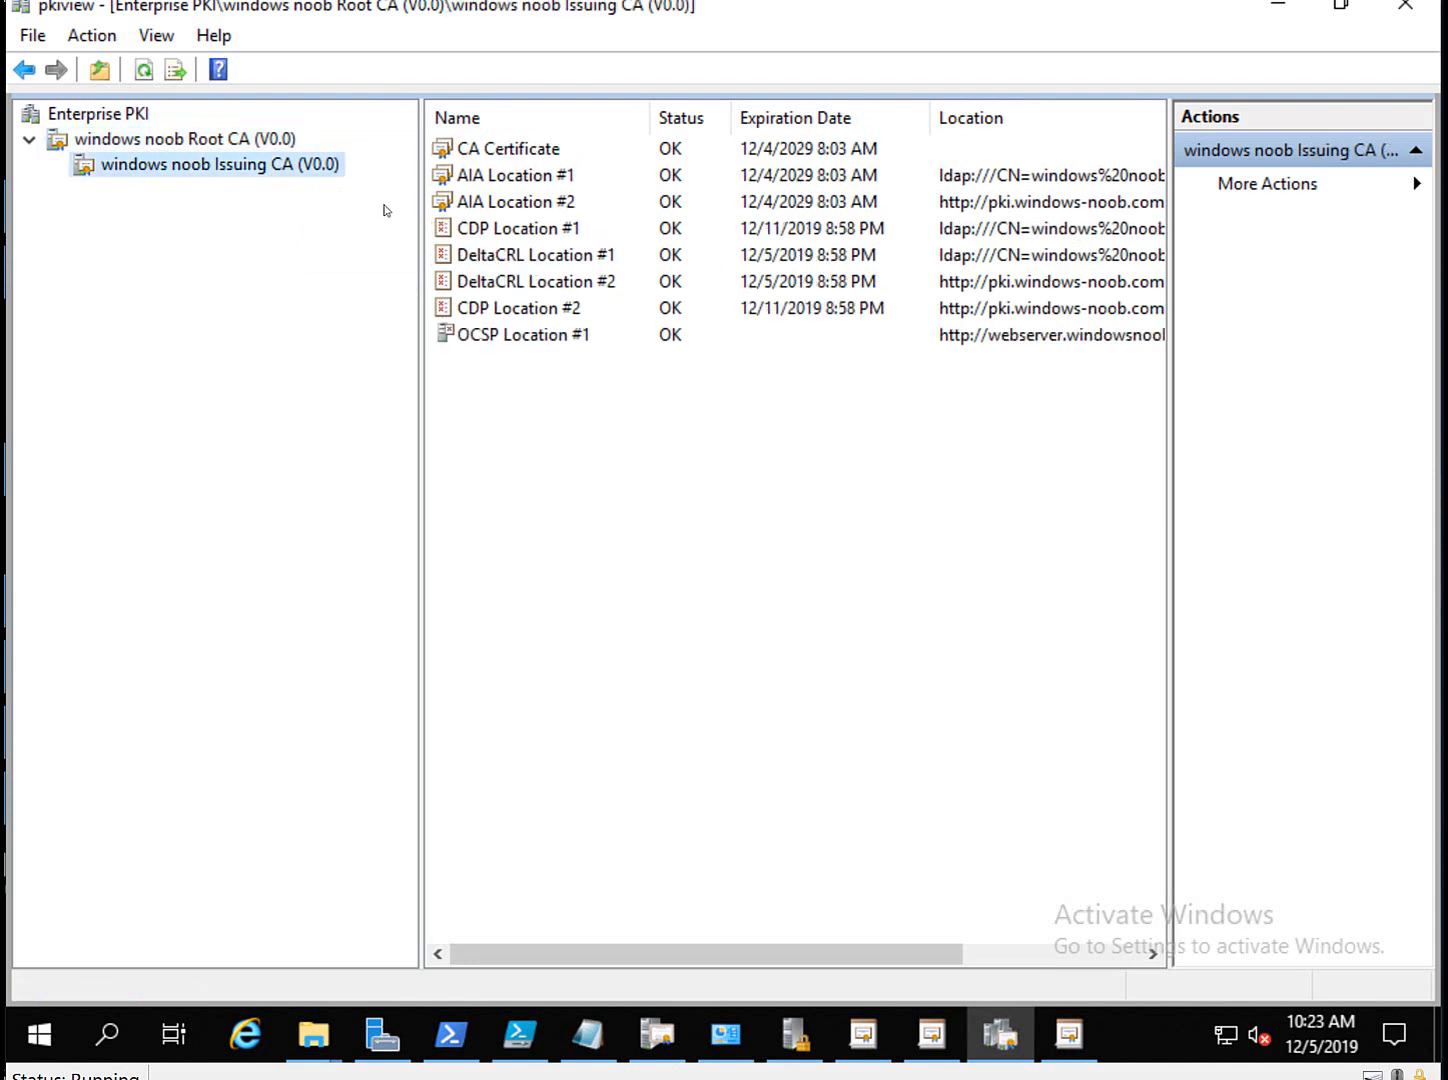
right_click(208, 174)
left_click(263, 272)
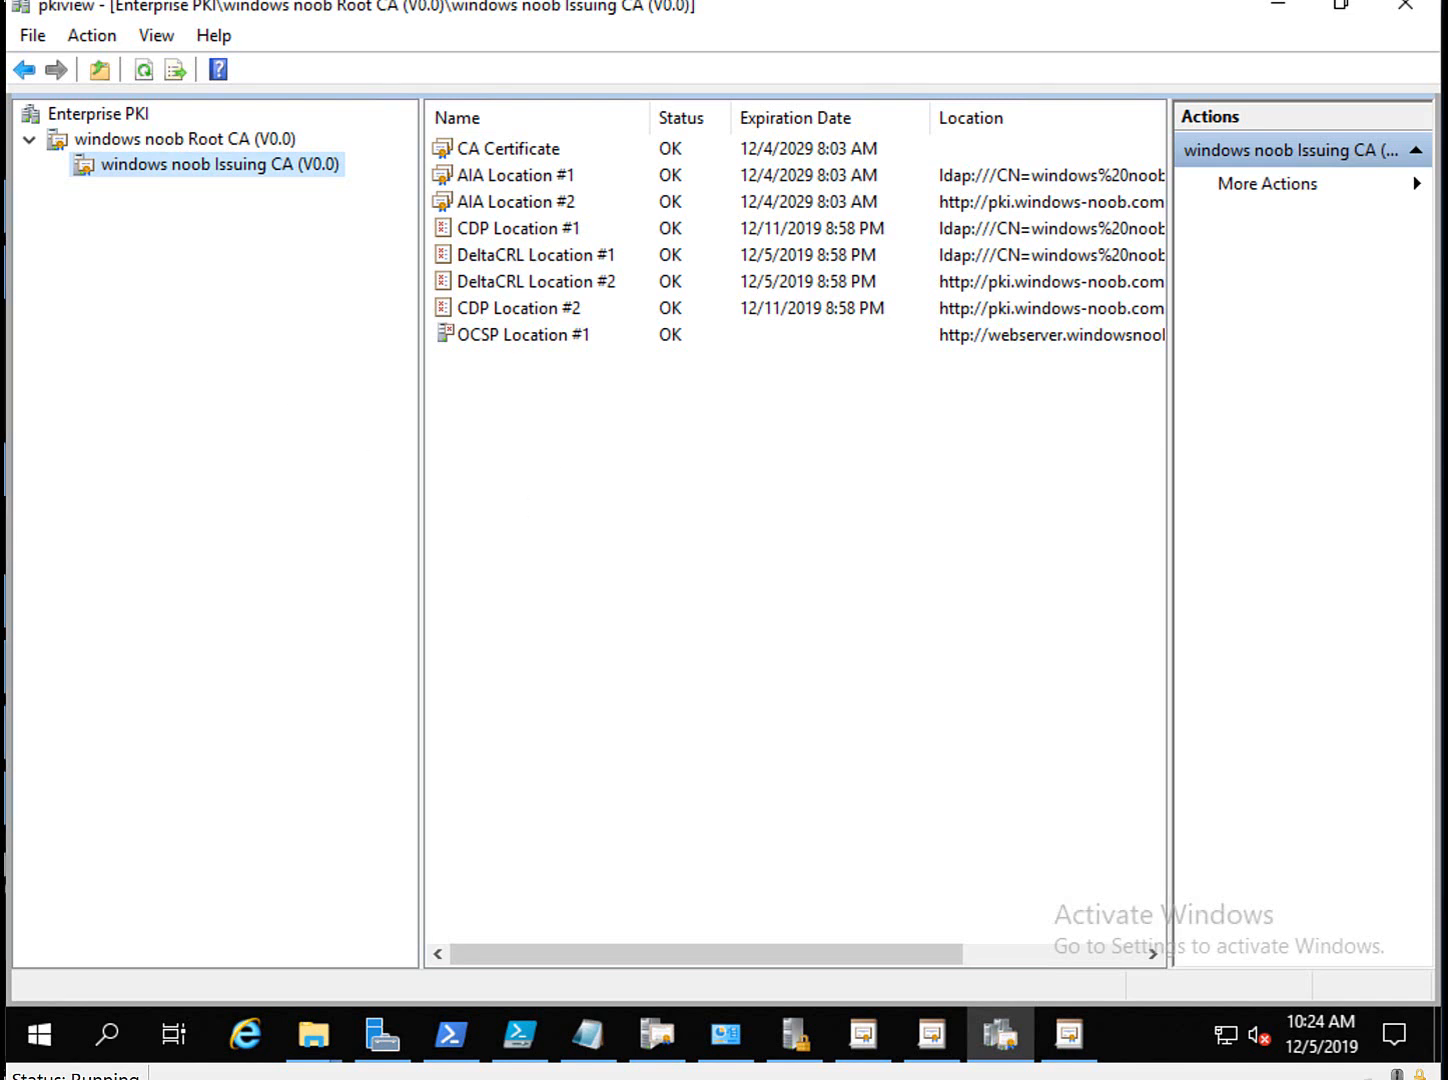
Sign in to the Windows 10 client with the account password.
key("alt+Tab")
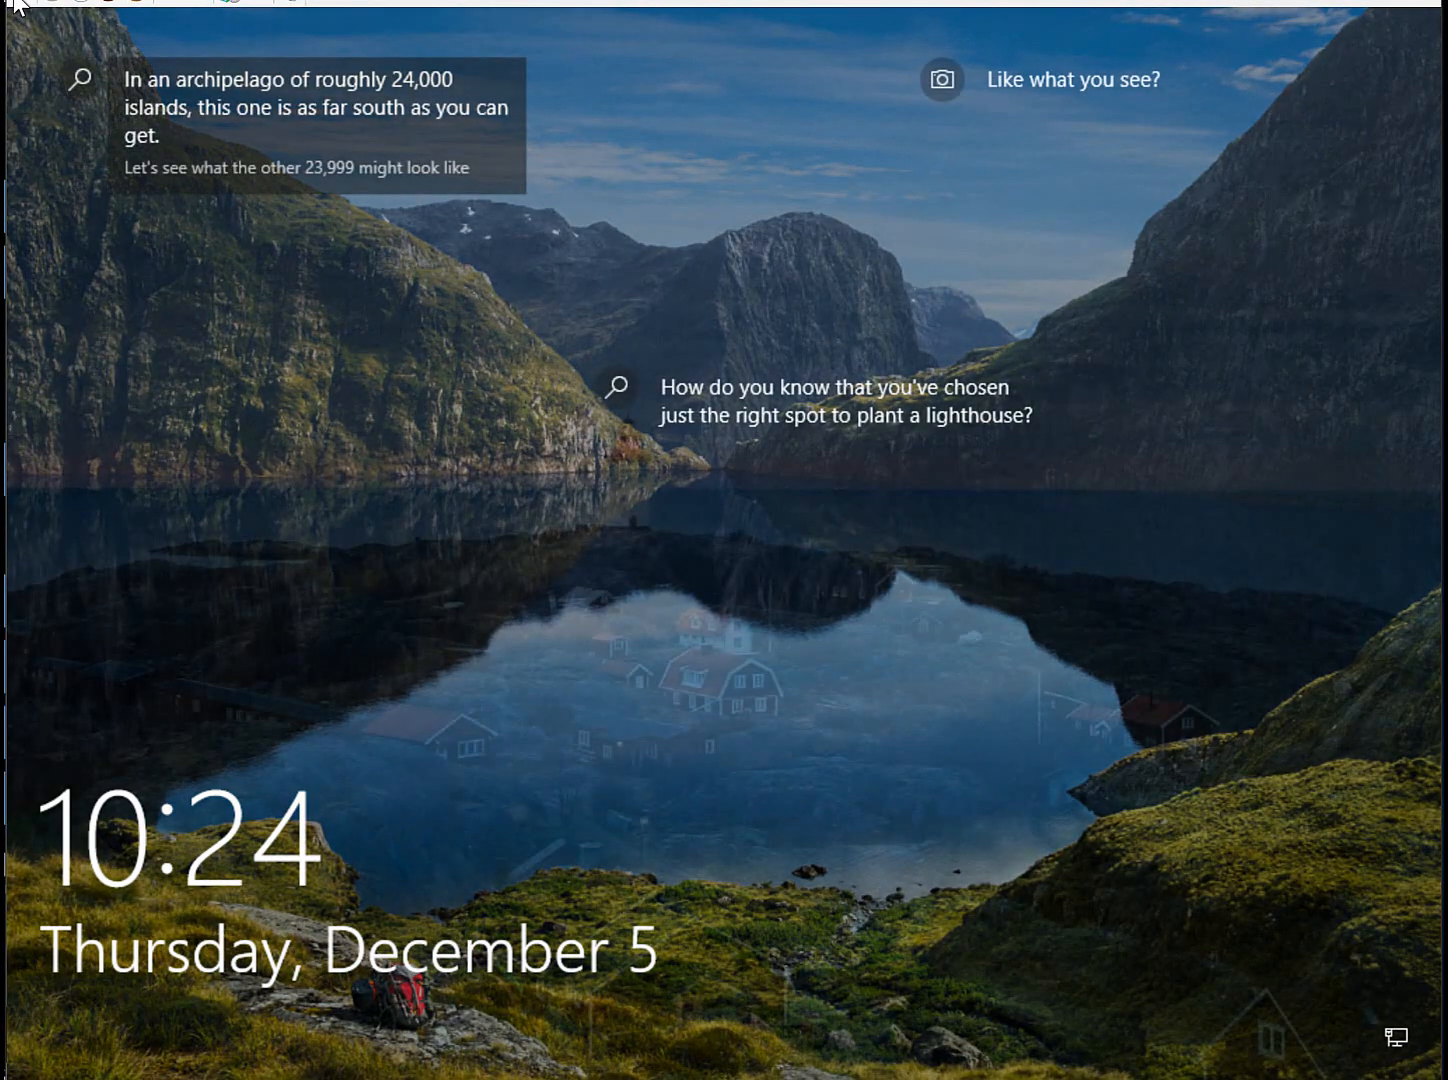
left_click(16, 3)
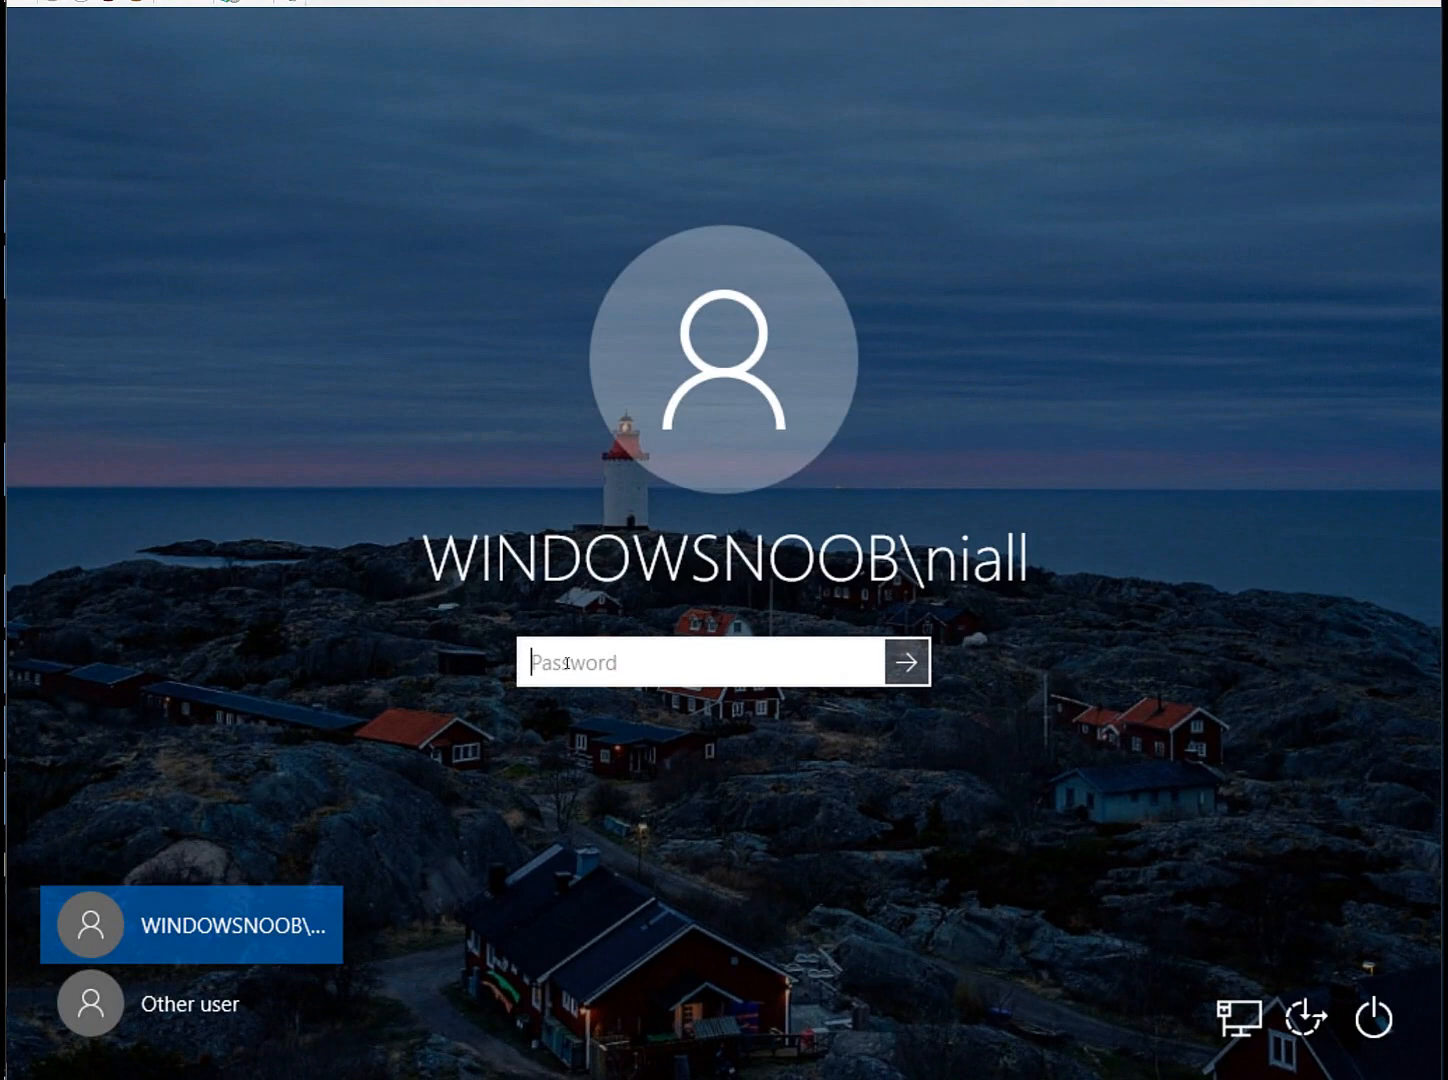
type("P@ssw0rd")
key("Return")
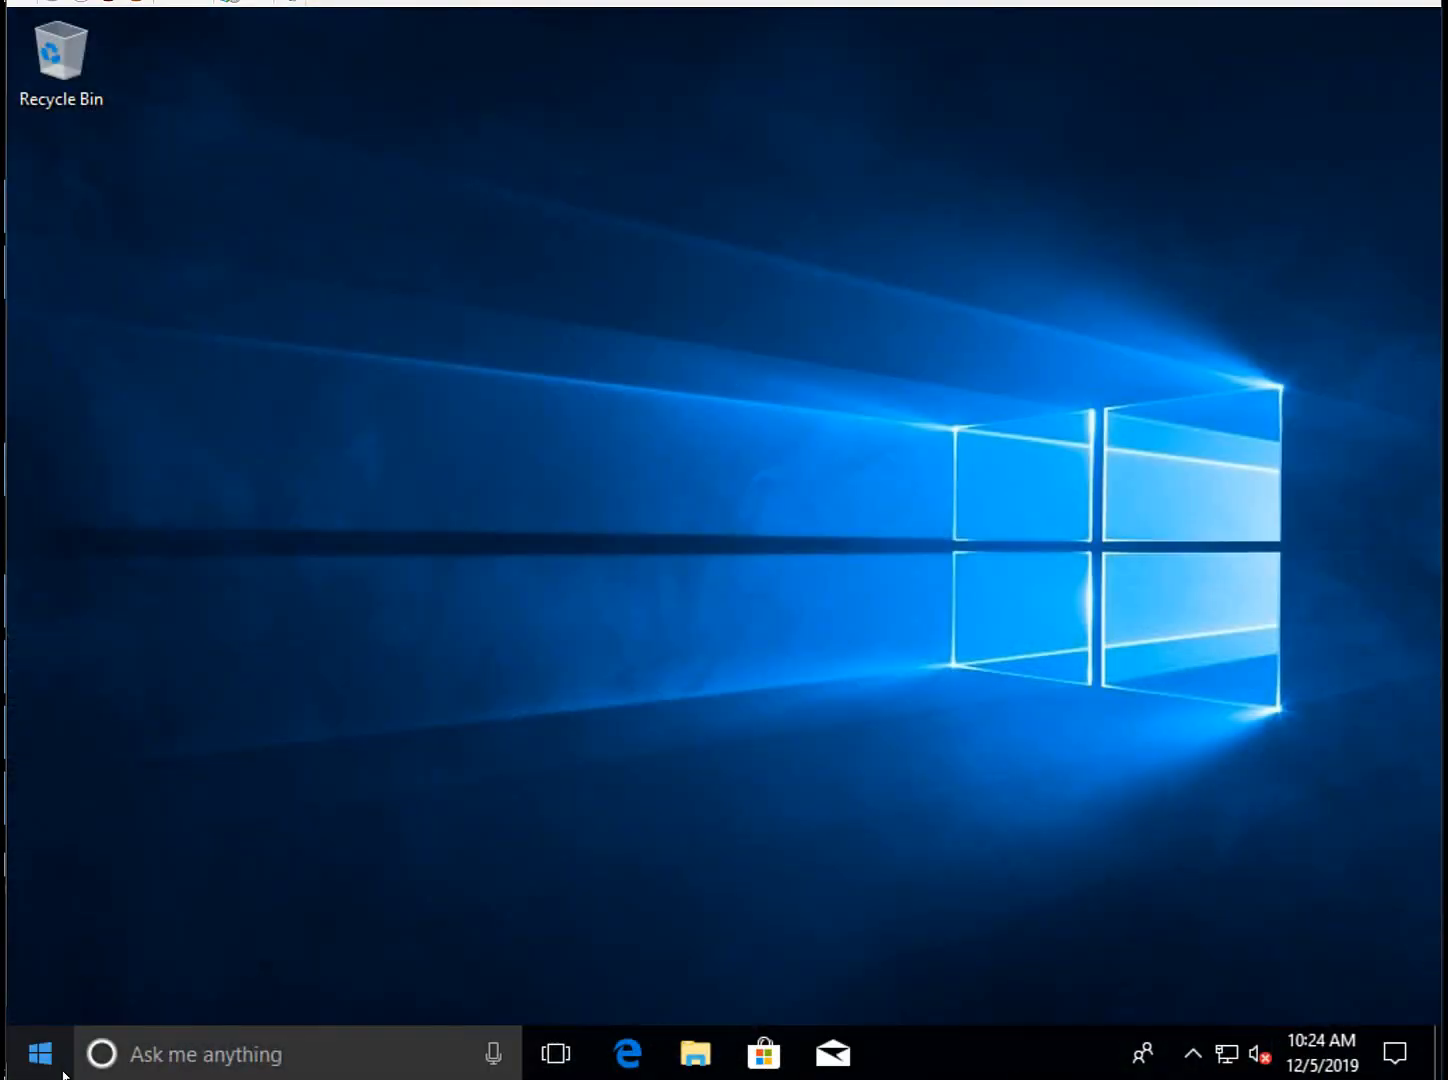
Open Configuration Manager client properties via Run 'control' and System and Security.
right_click(40, 1030)
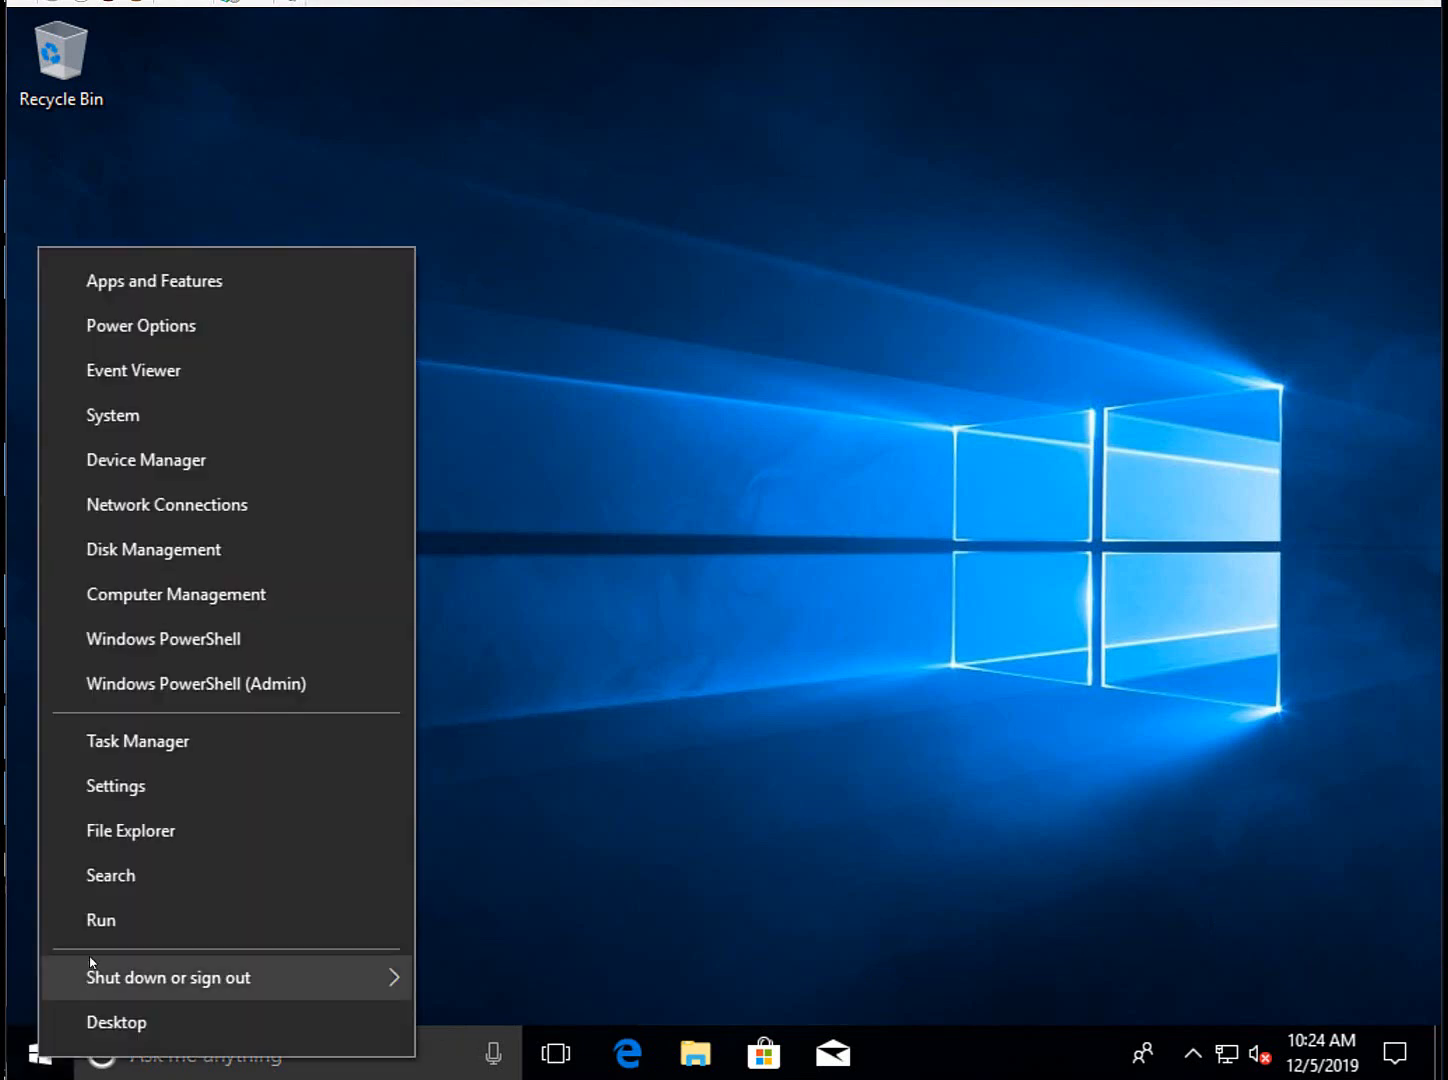
left_click(111, 925)
type("control")
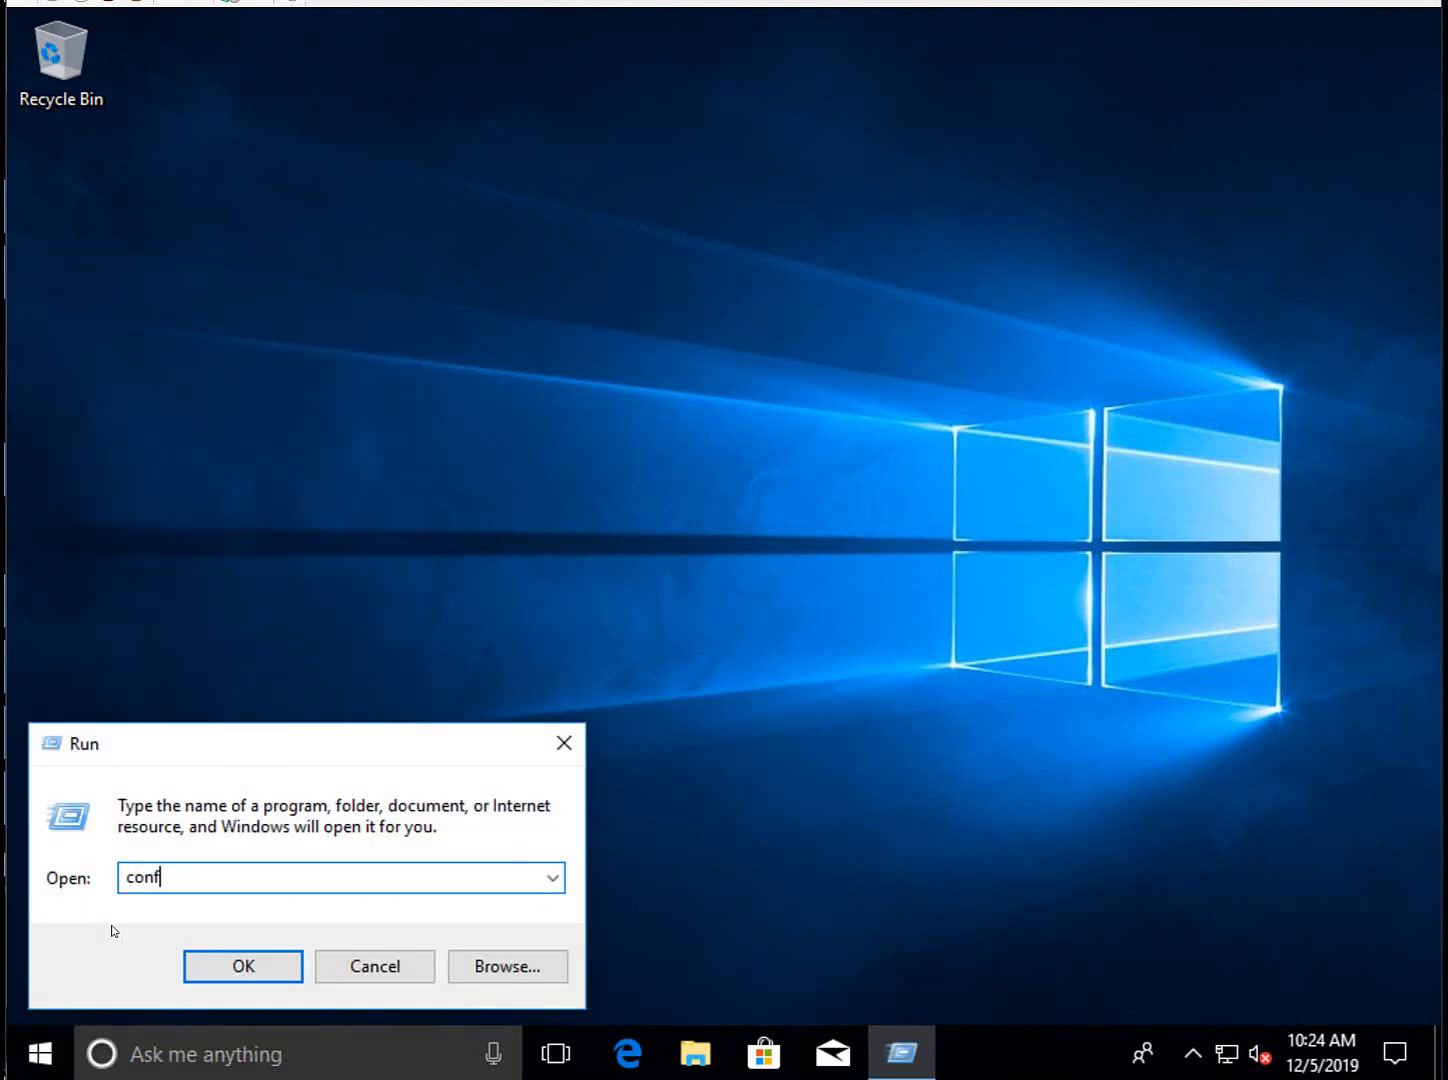
key("Return")
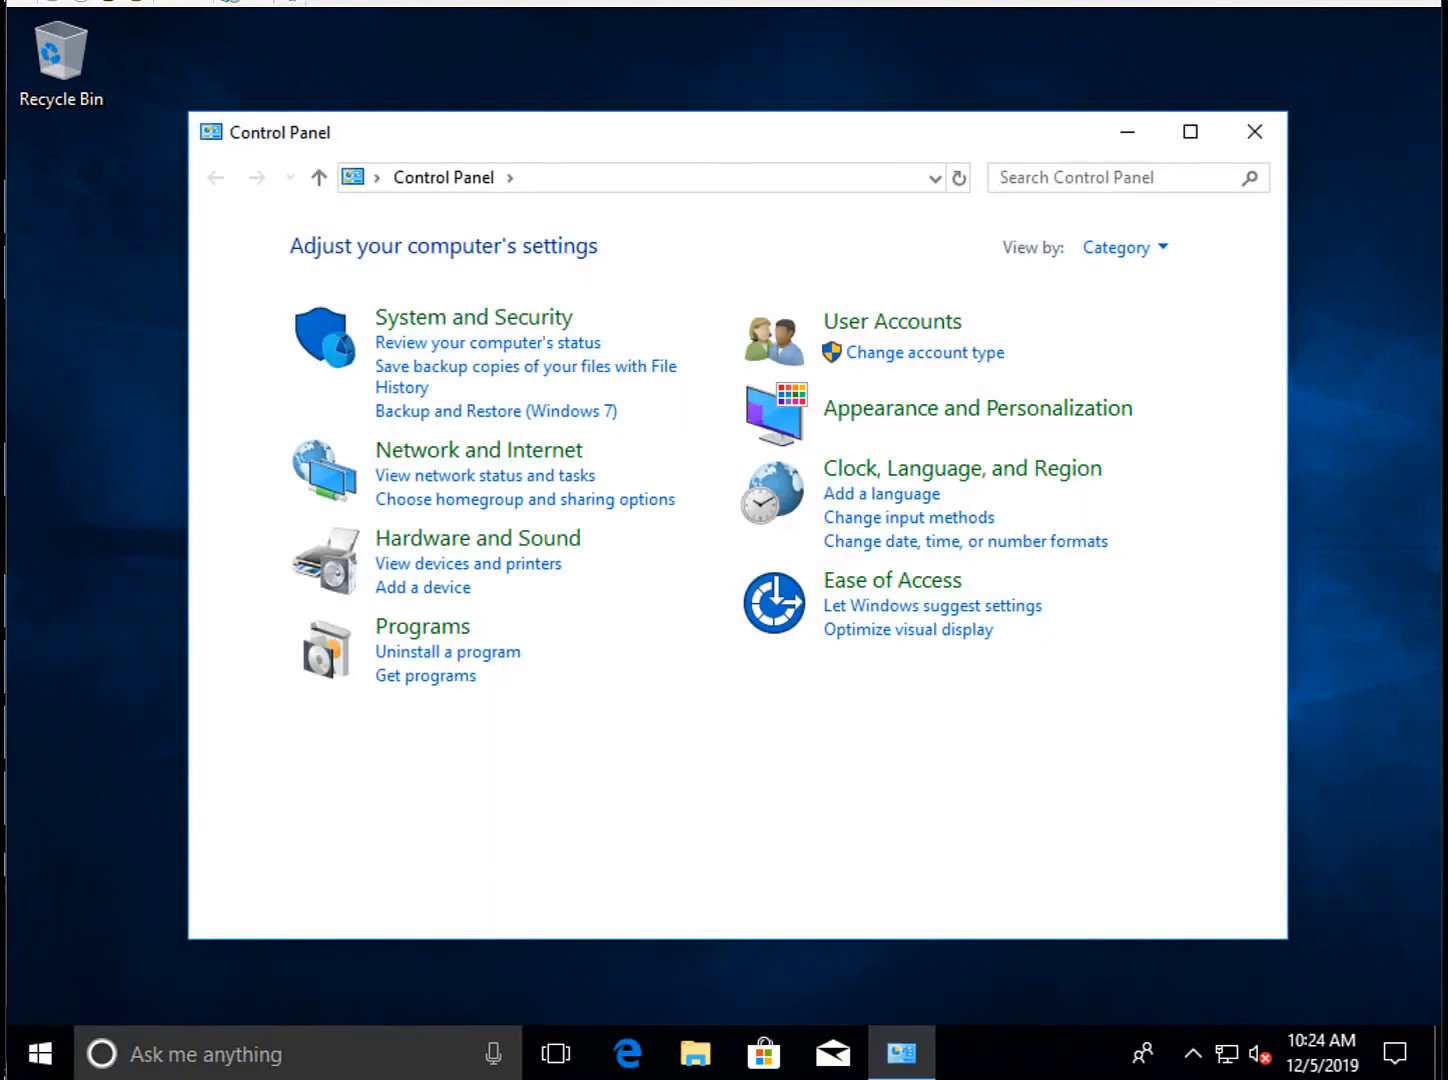
left_click(535, 318)
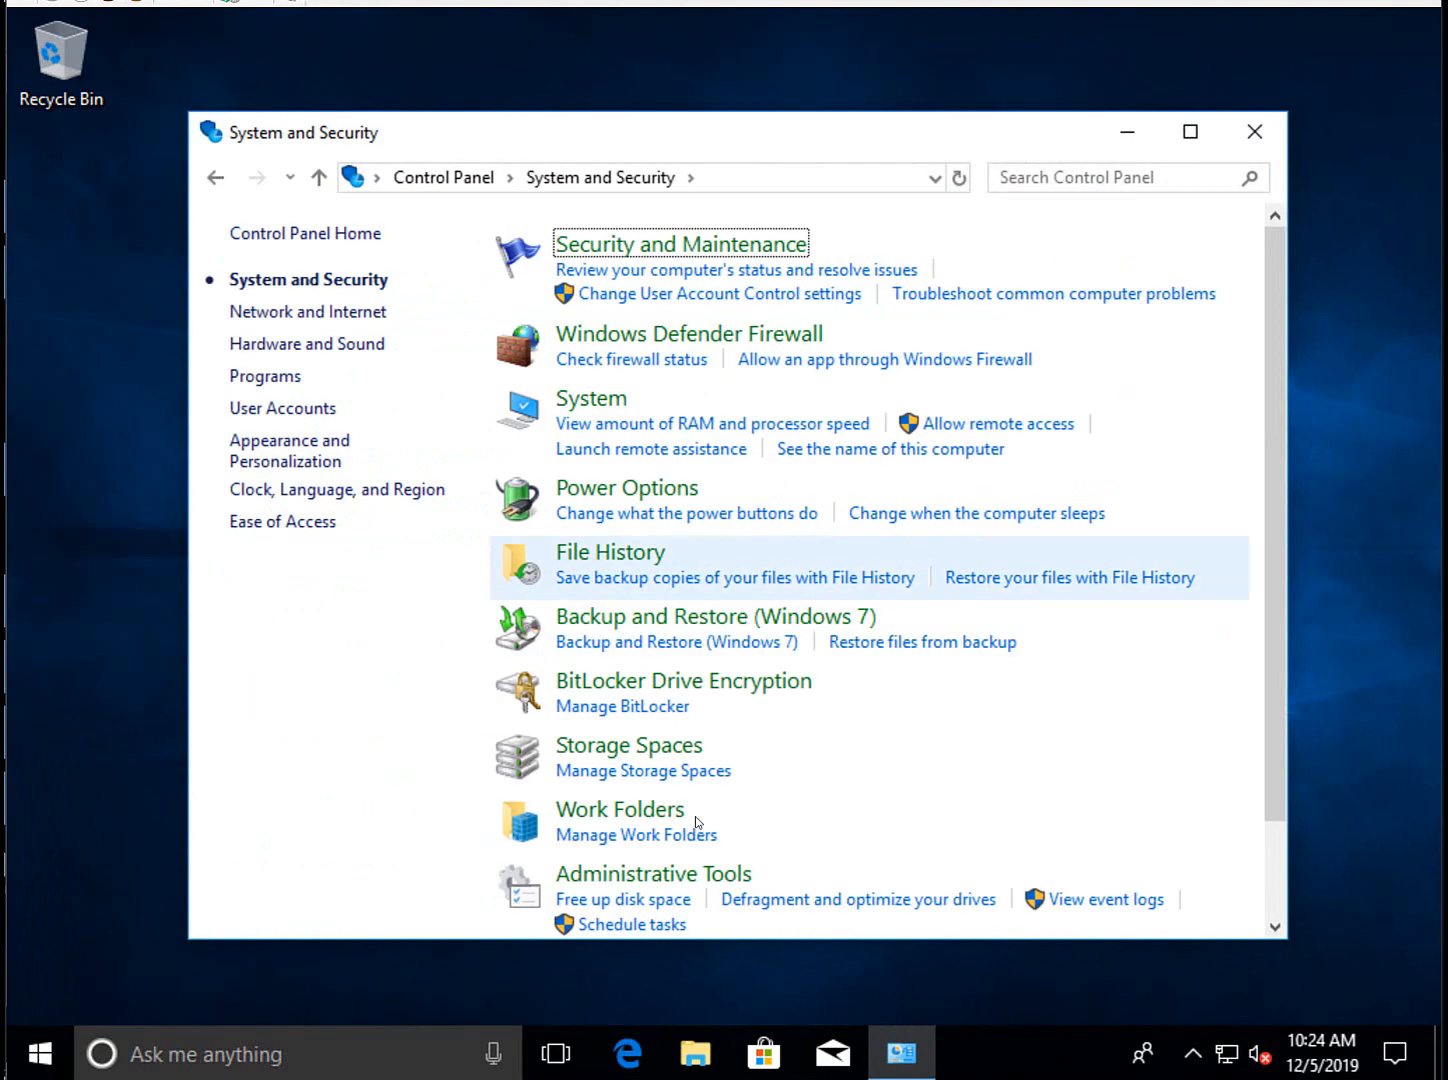
scroll(970, 779, "down", 1)
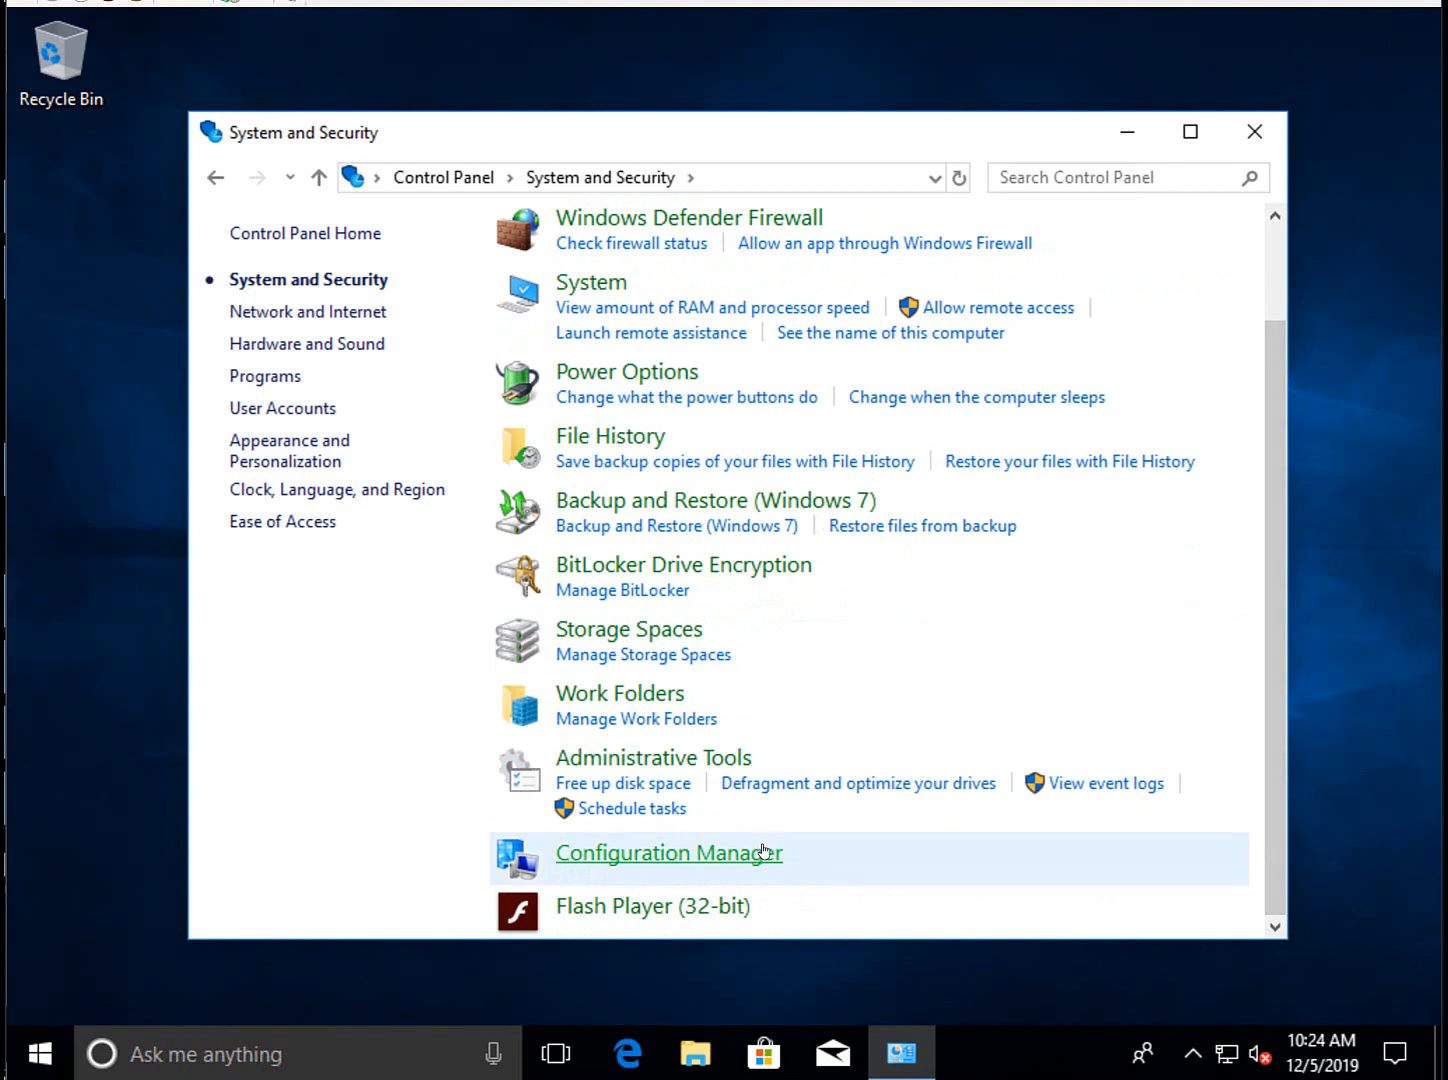
left_click(775, 852)
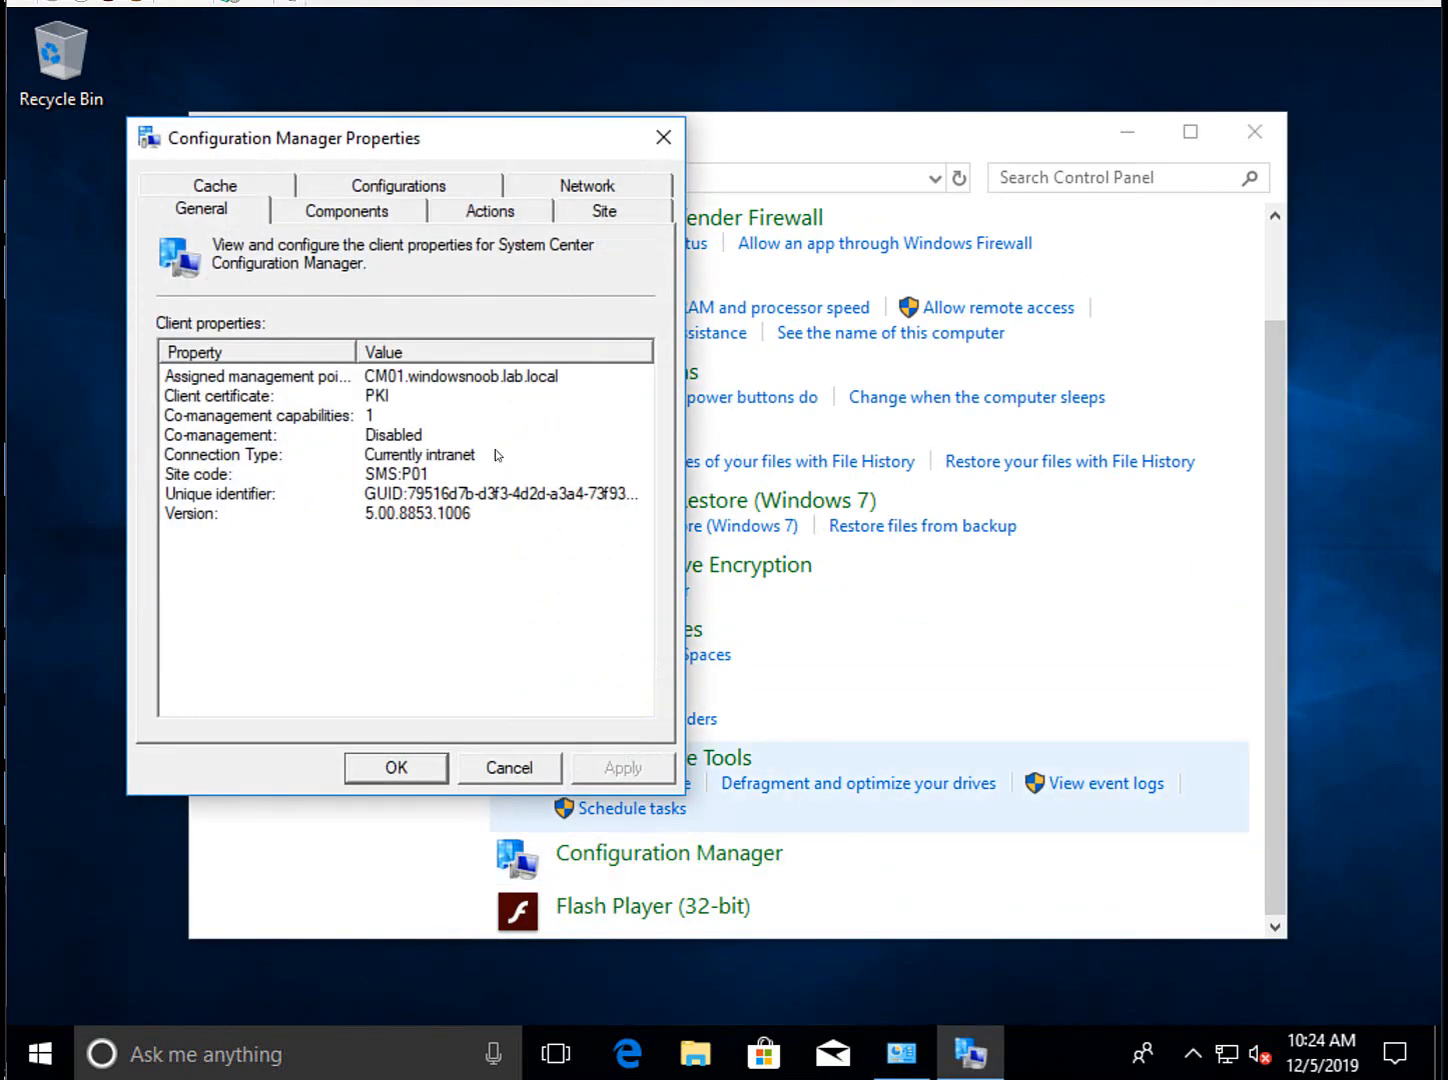
left_click(246, 400)
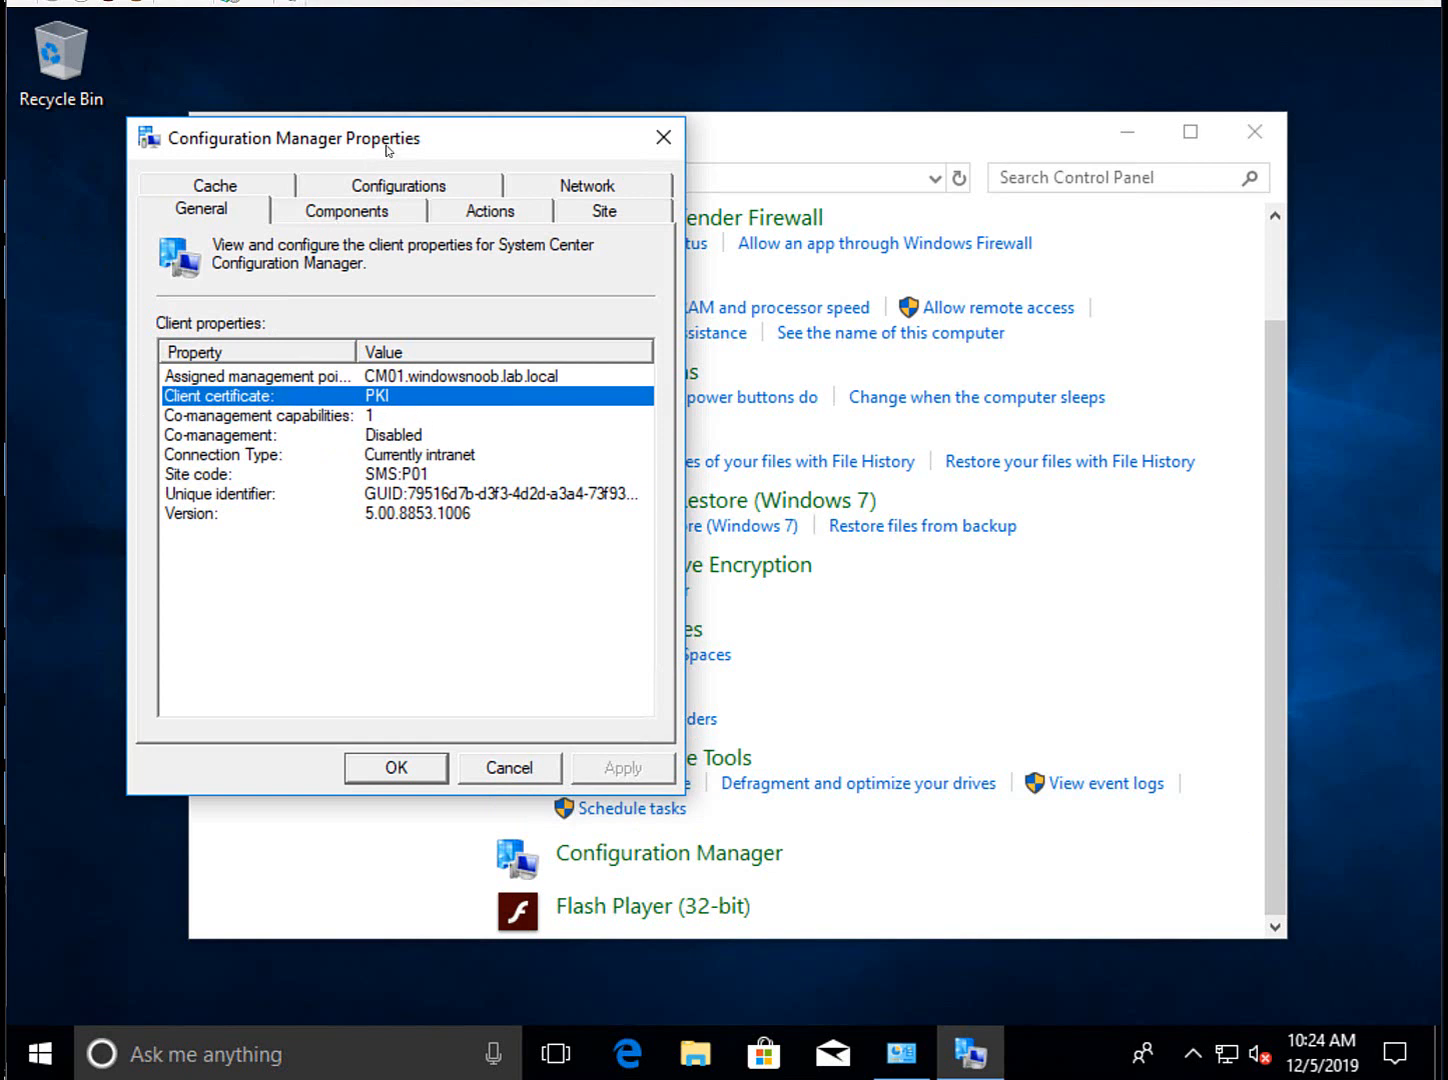
left_click_drag(389, 146, 440, 60)
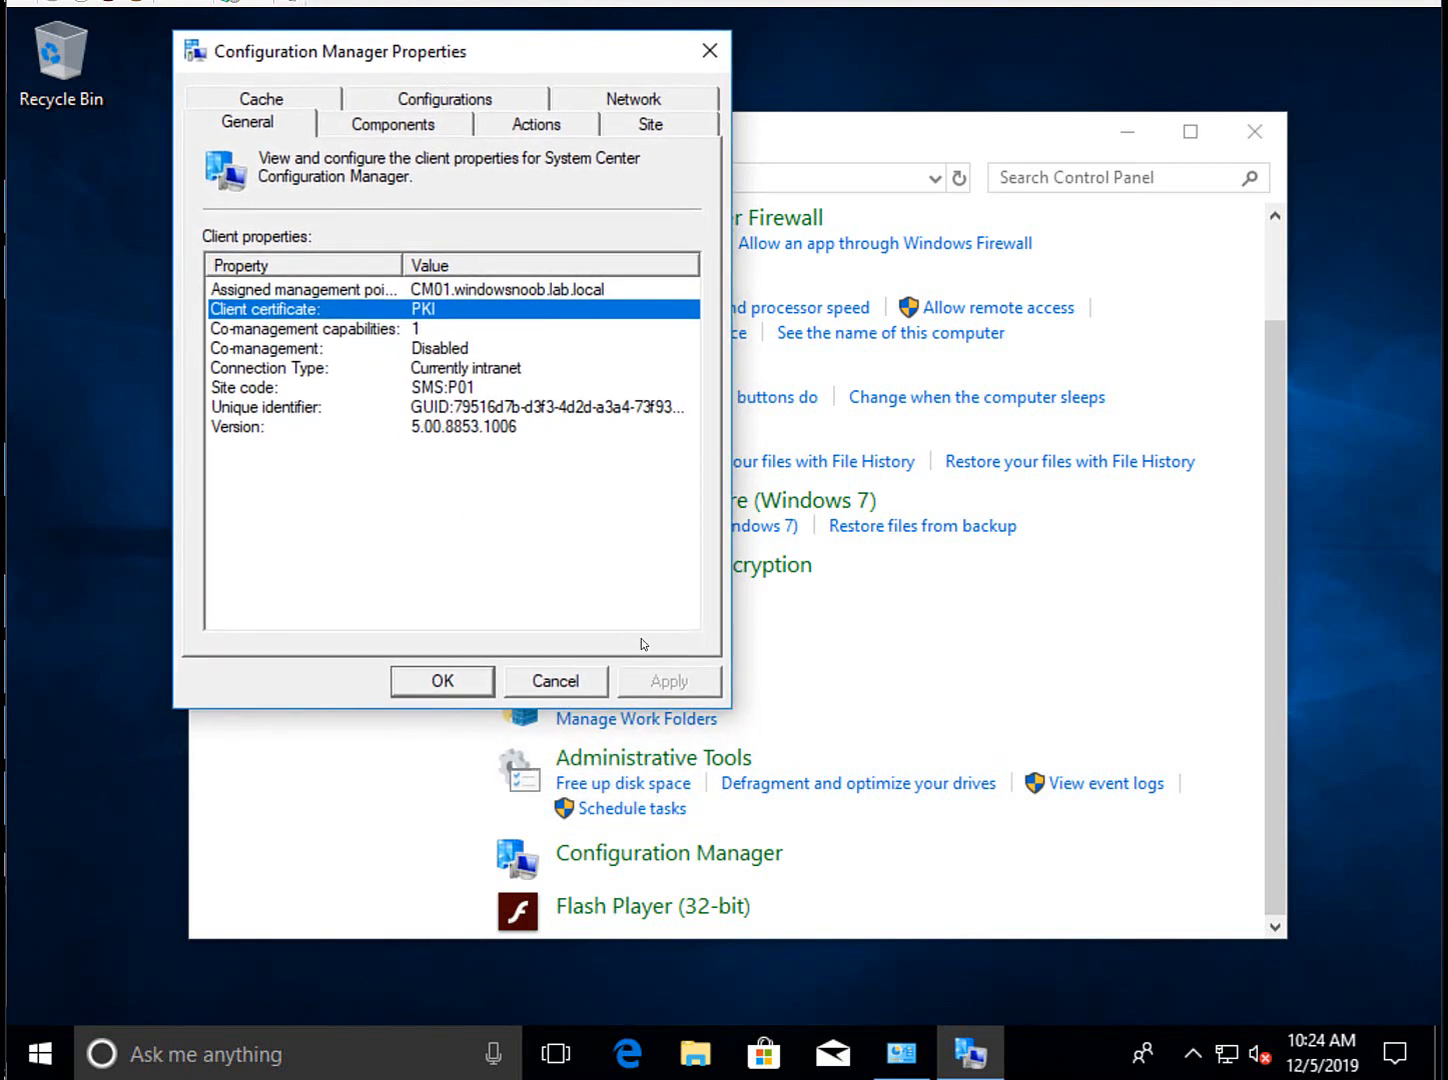
left_click(380, 426)
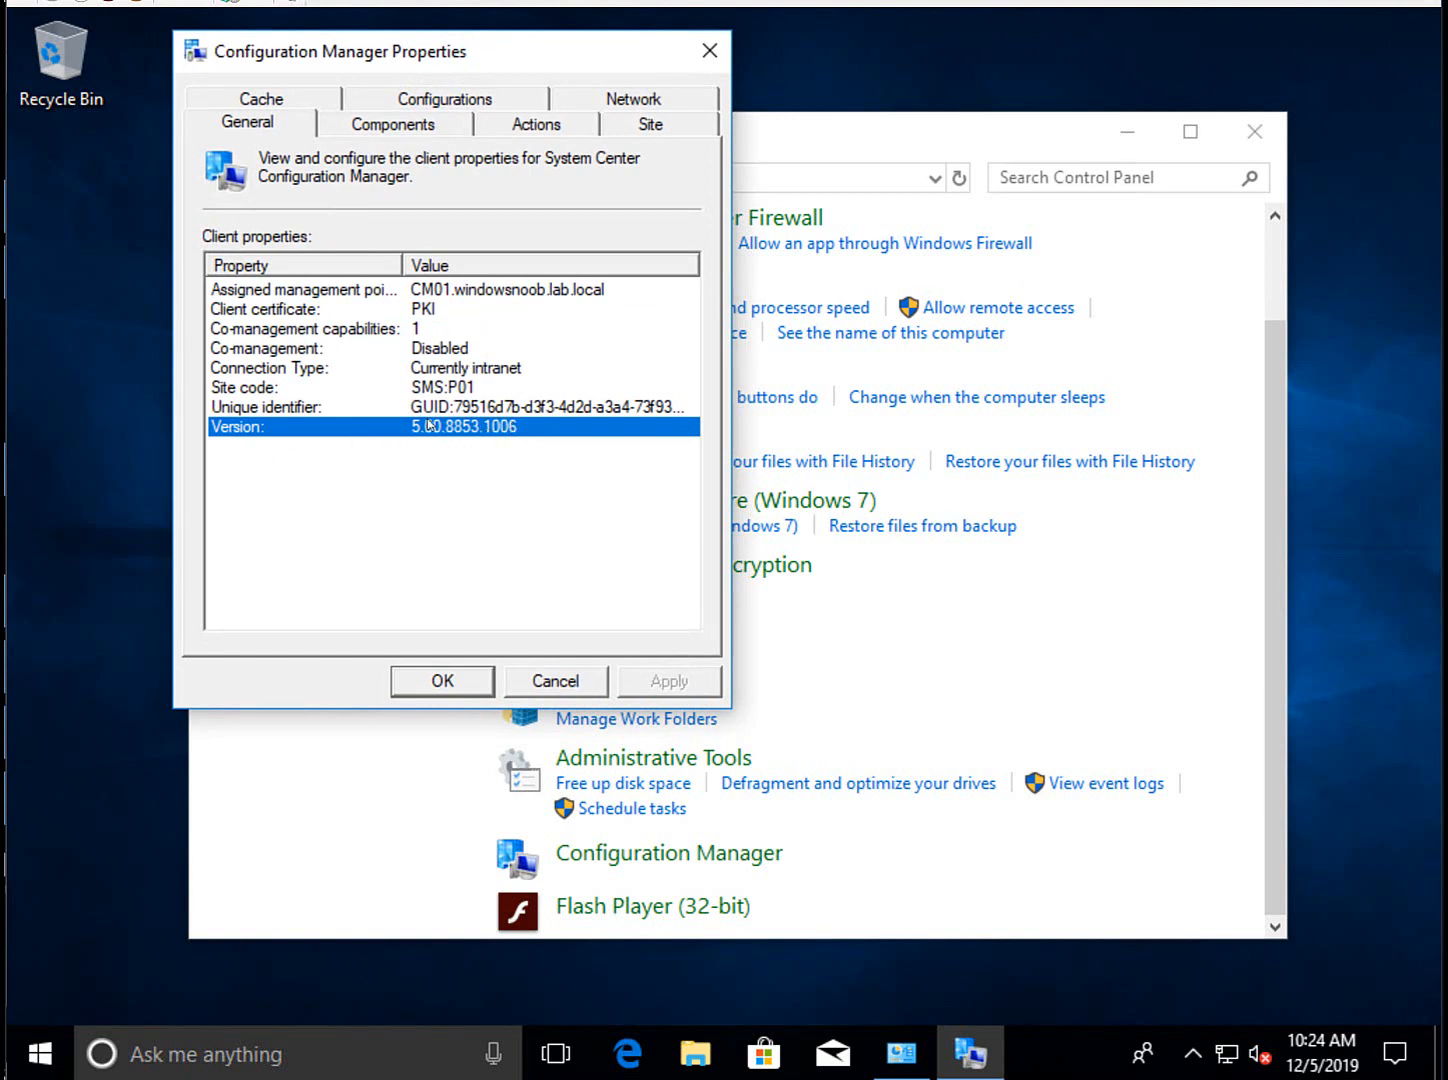
left_click(532, 309)
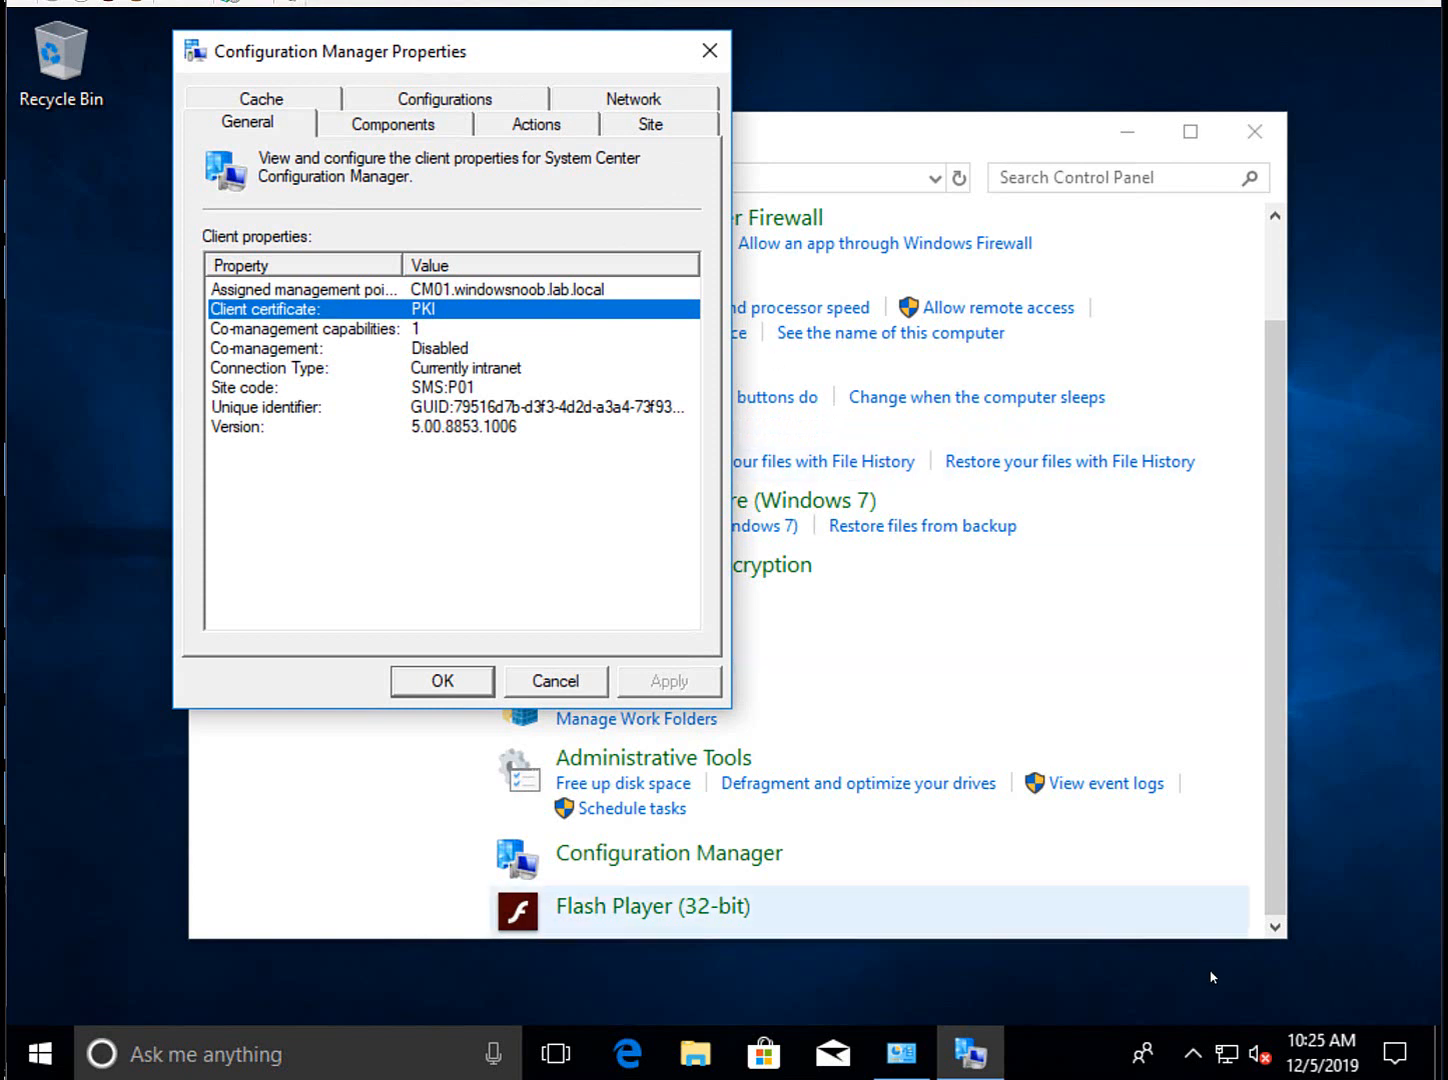
mouse_move(1322, 1052)
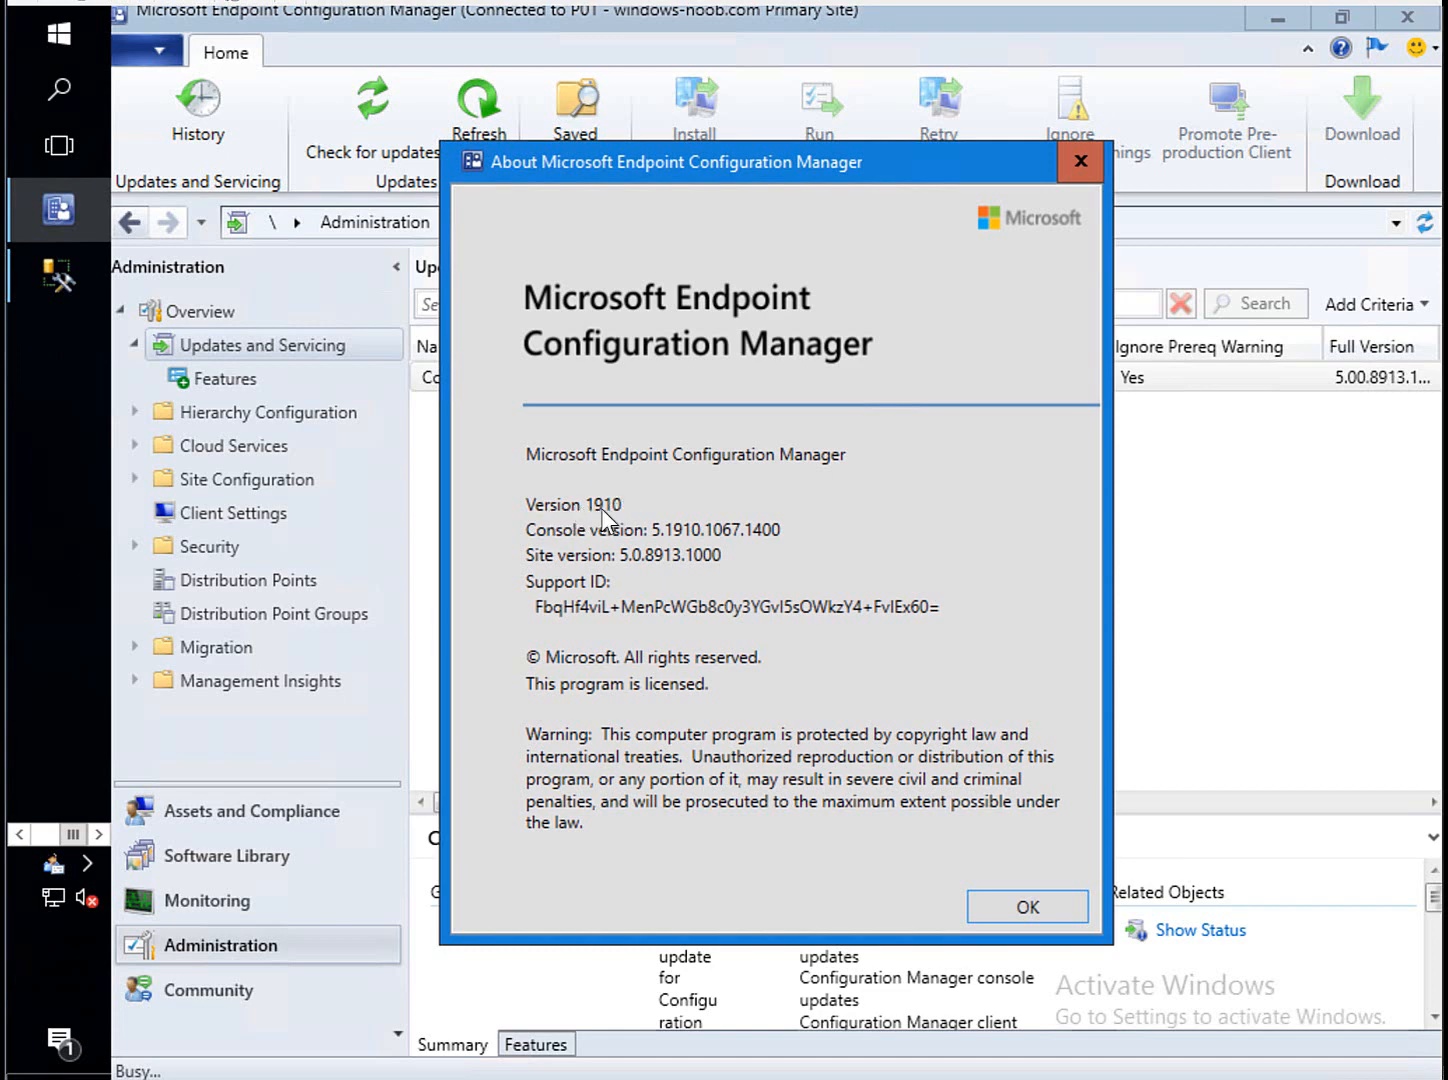
Close the About box showing version 1910, site version 5.0.8913.1000.
left_click(1020, 905)
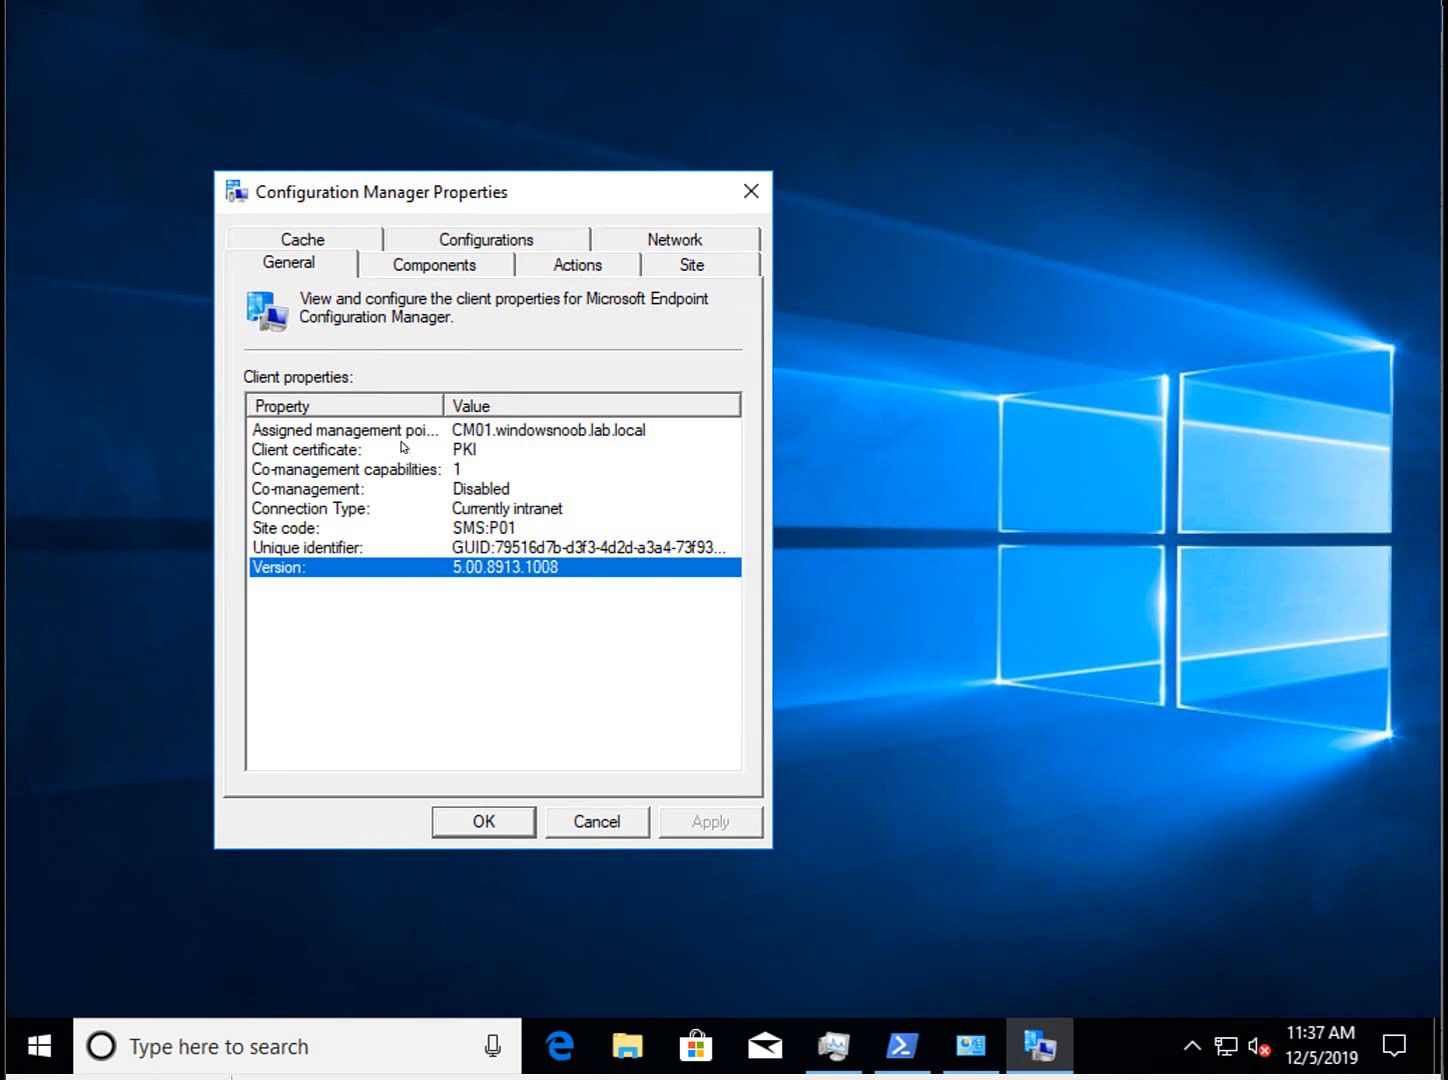
Confirm client version 5.00.8913.1008, briefly view This PC, then show the client's configuration baselines.
left_click(404, 452)
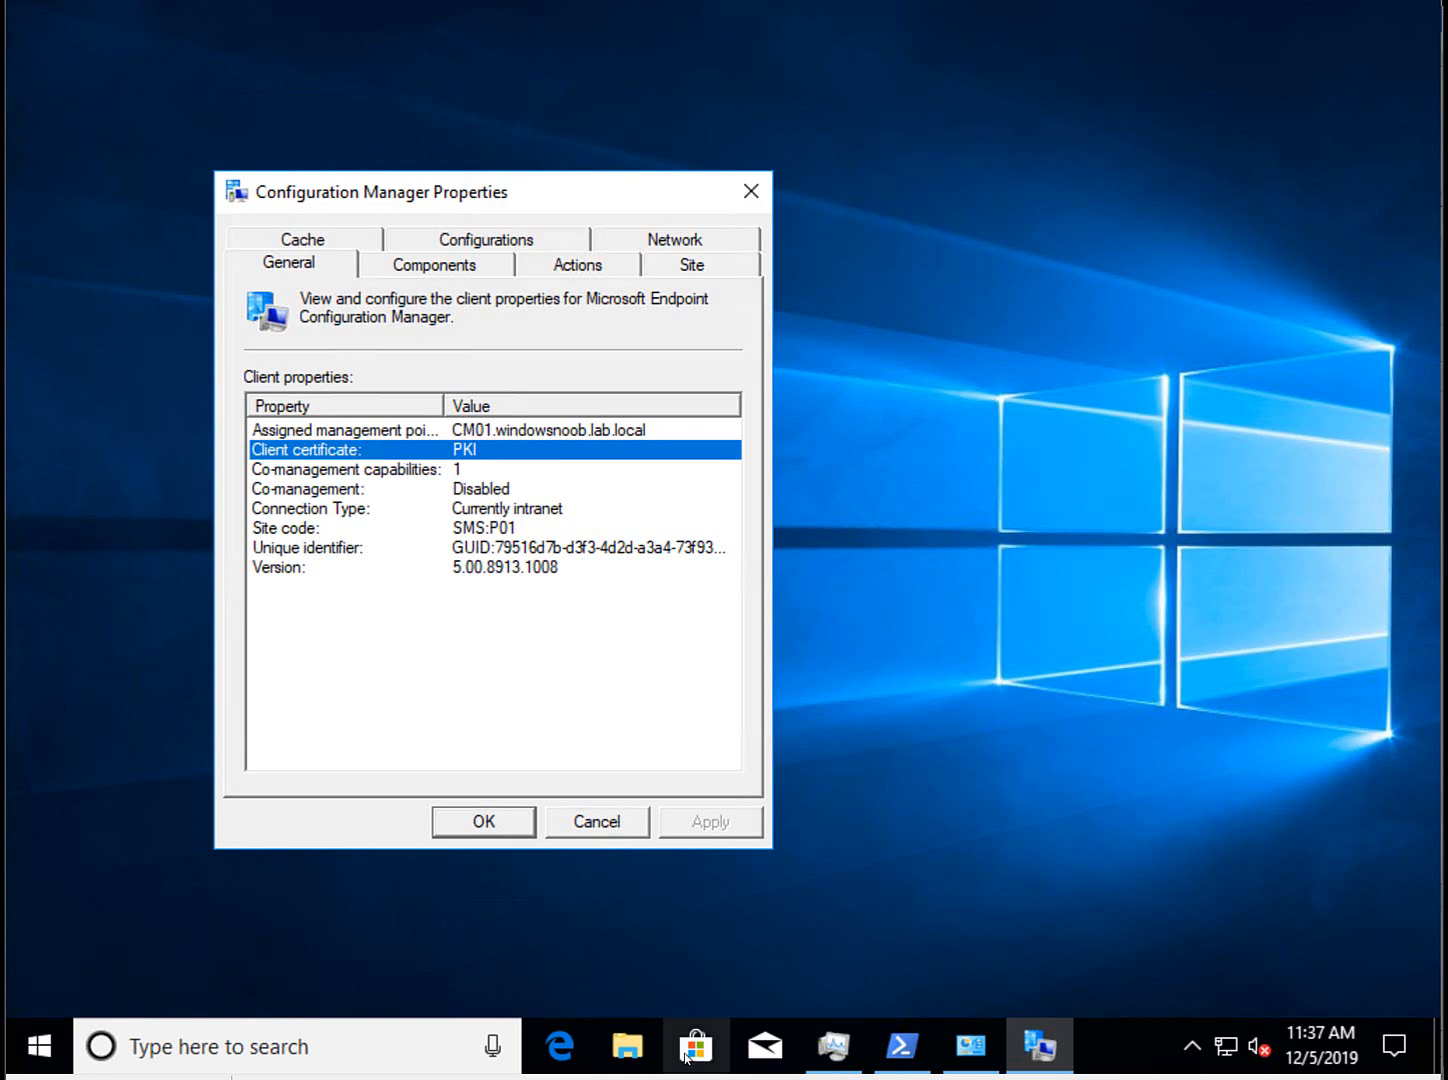
left_click(627, 1046)
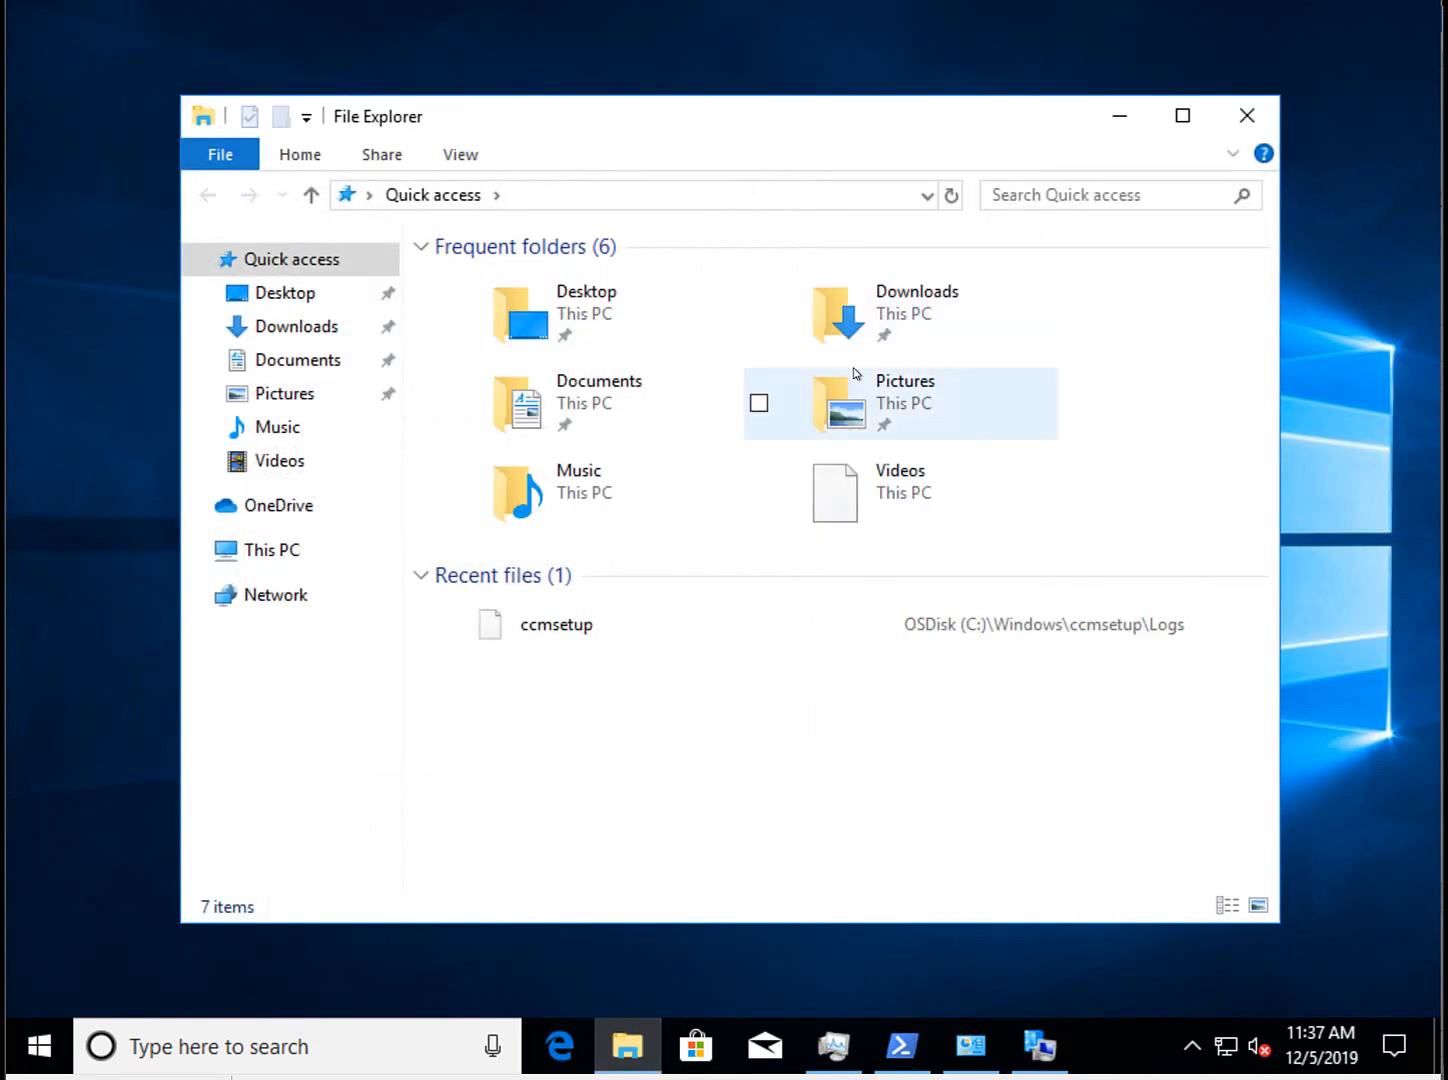
left_click(263, 551)
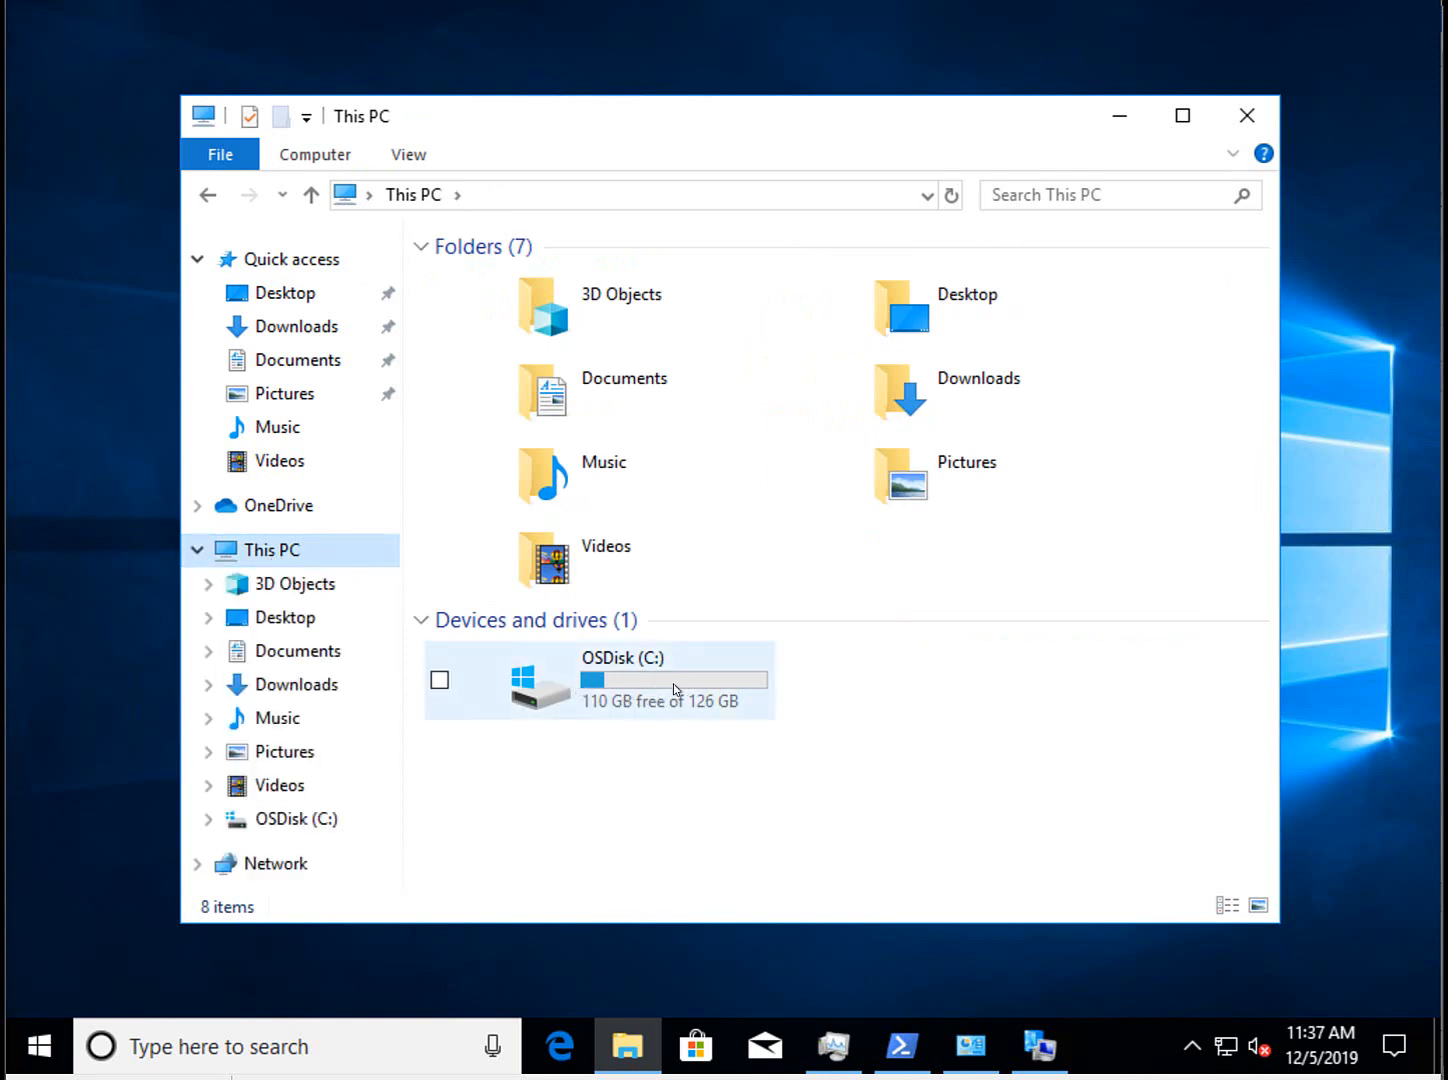
left_click(1124, 115)
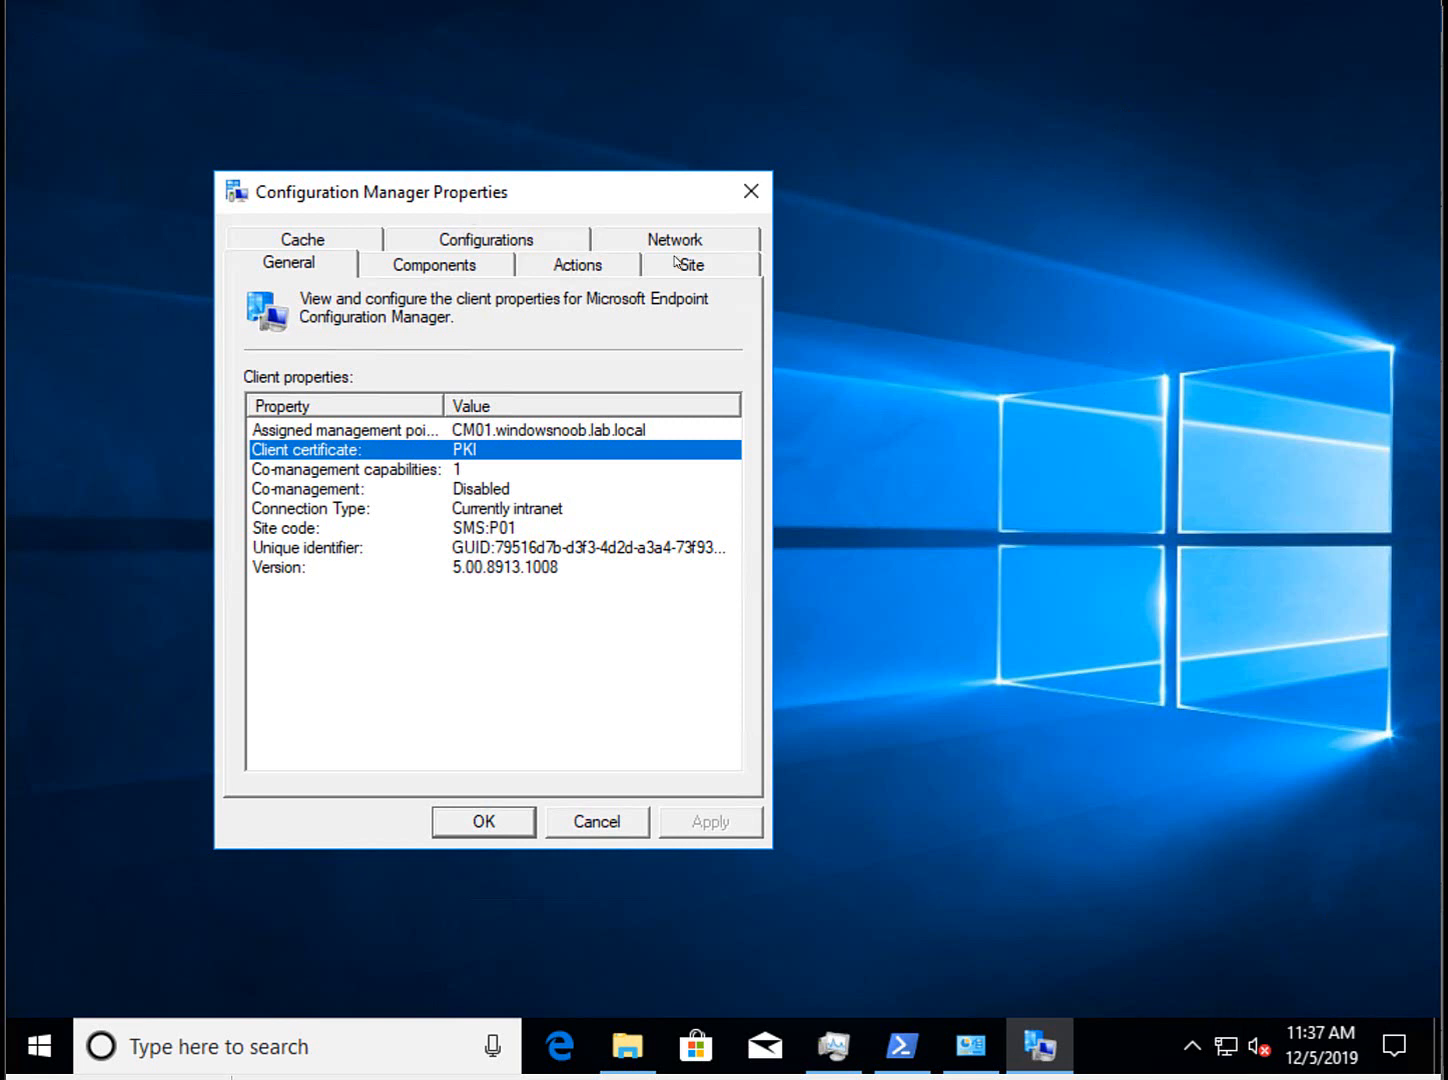
left_click(536, 248)
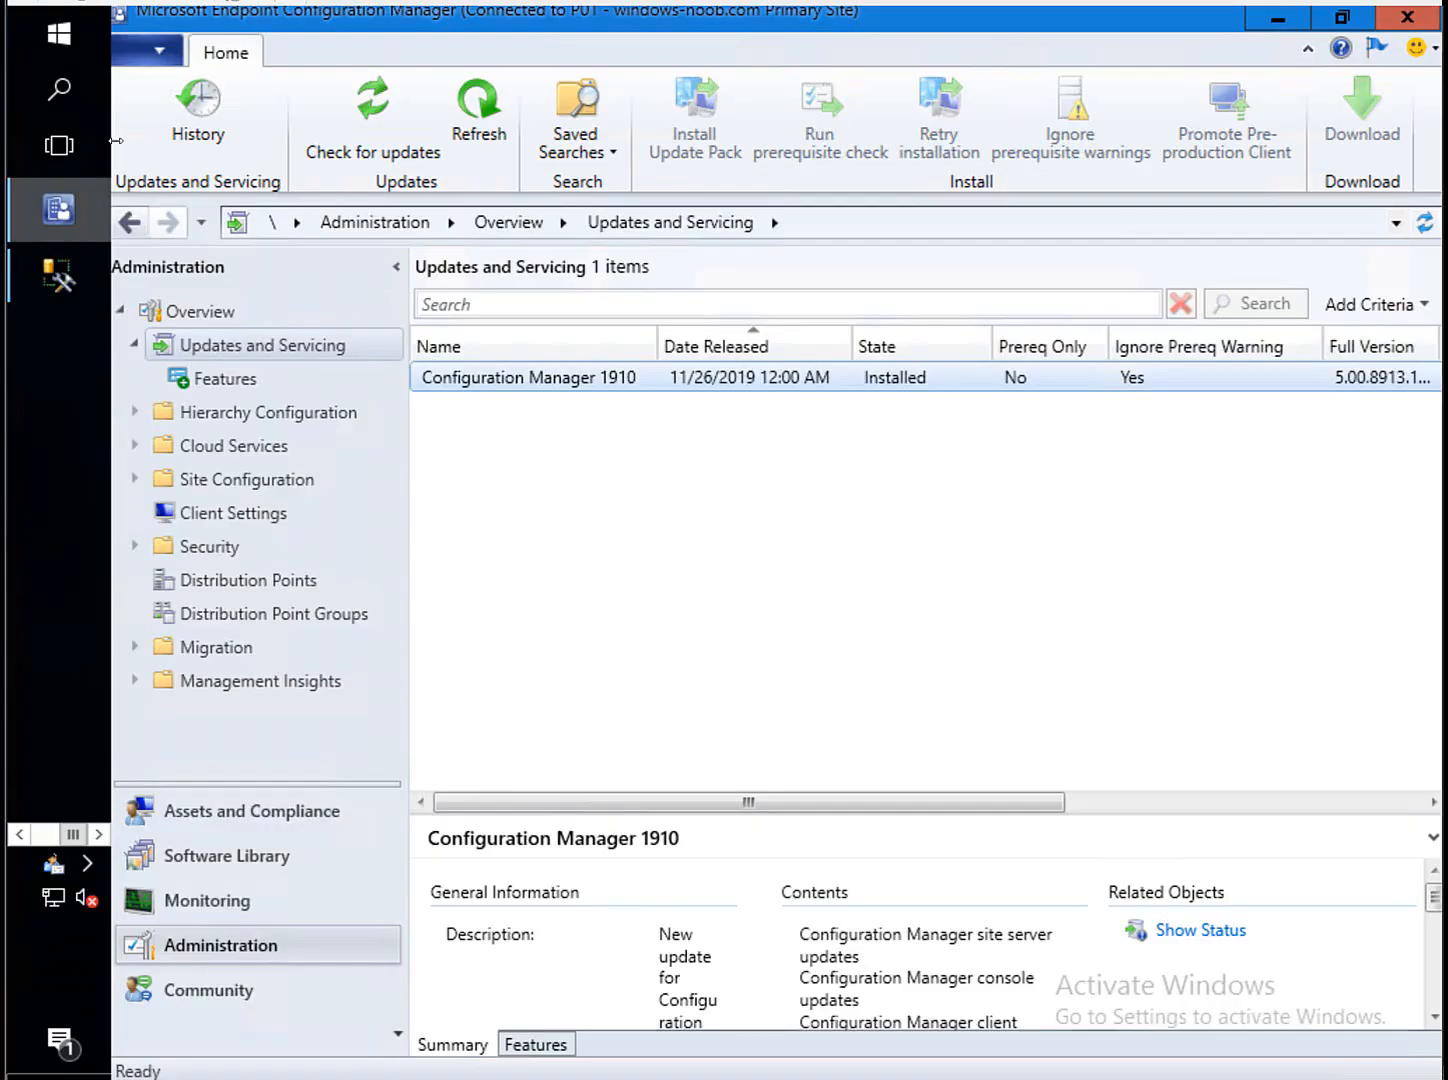
left_click(46, 840)
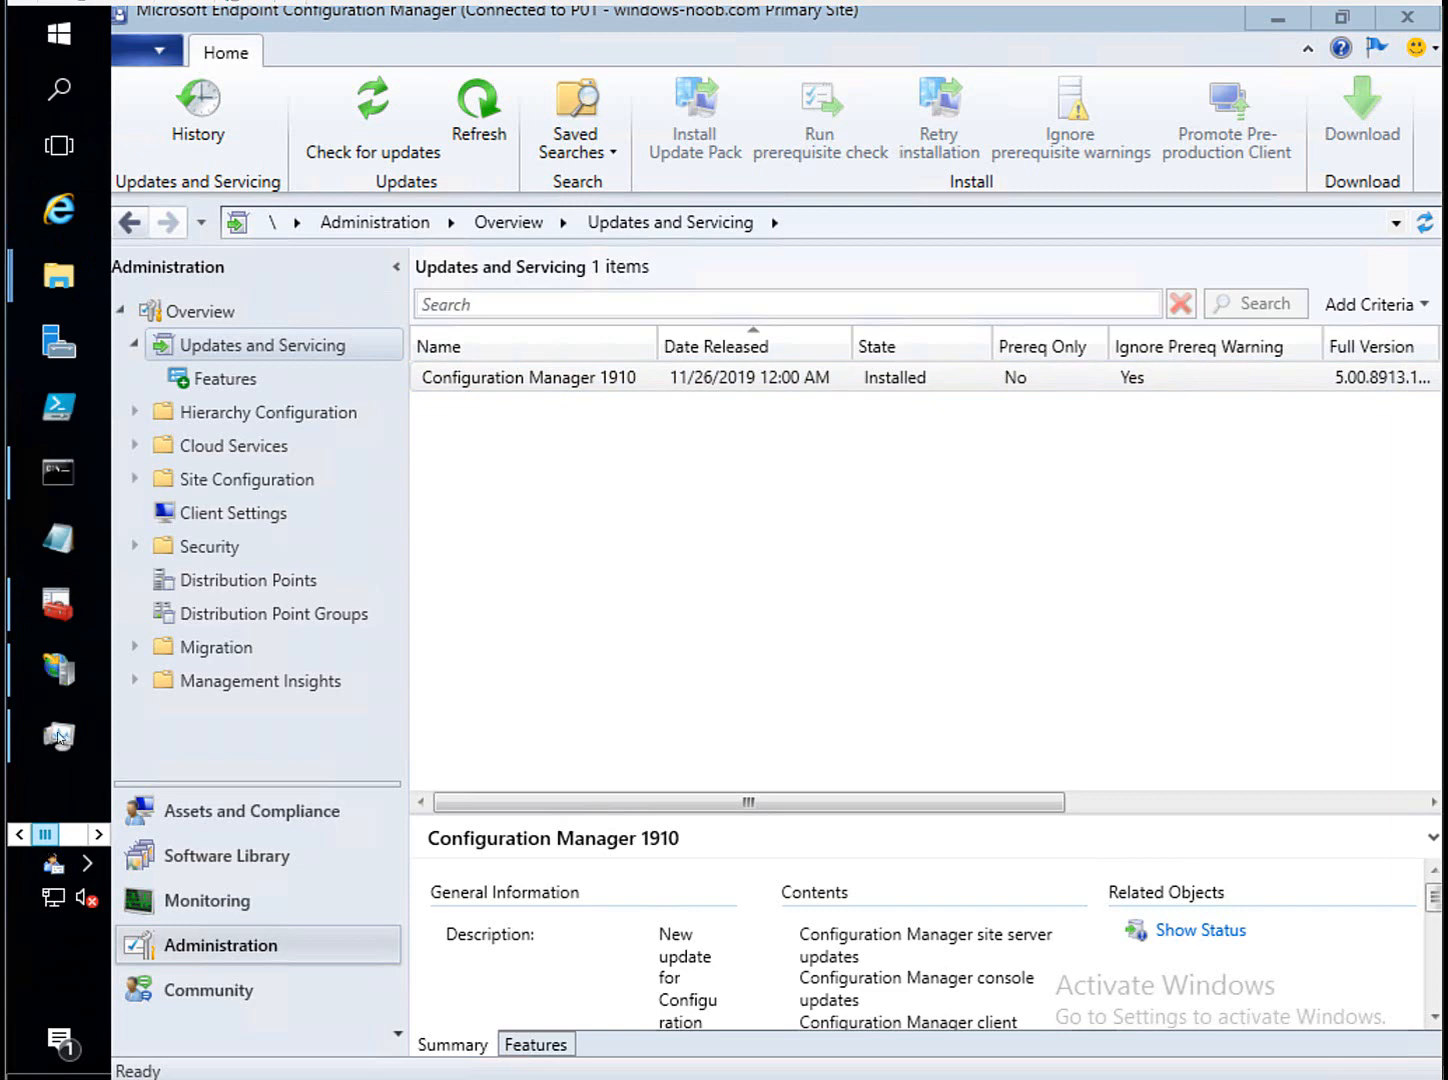
left_click(58, 670)
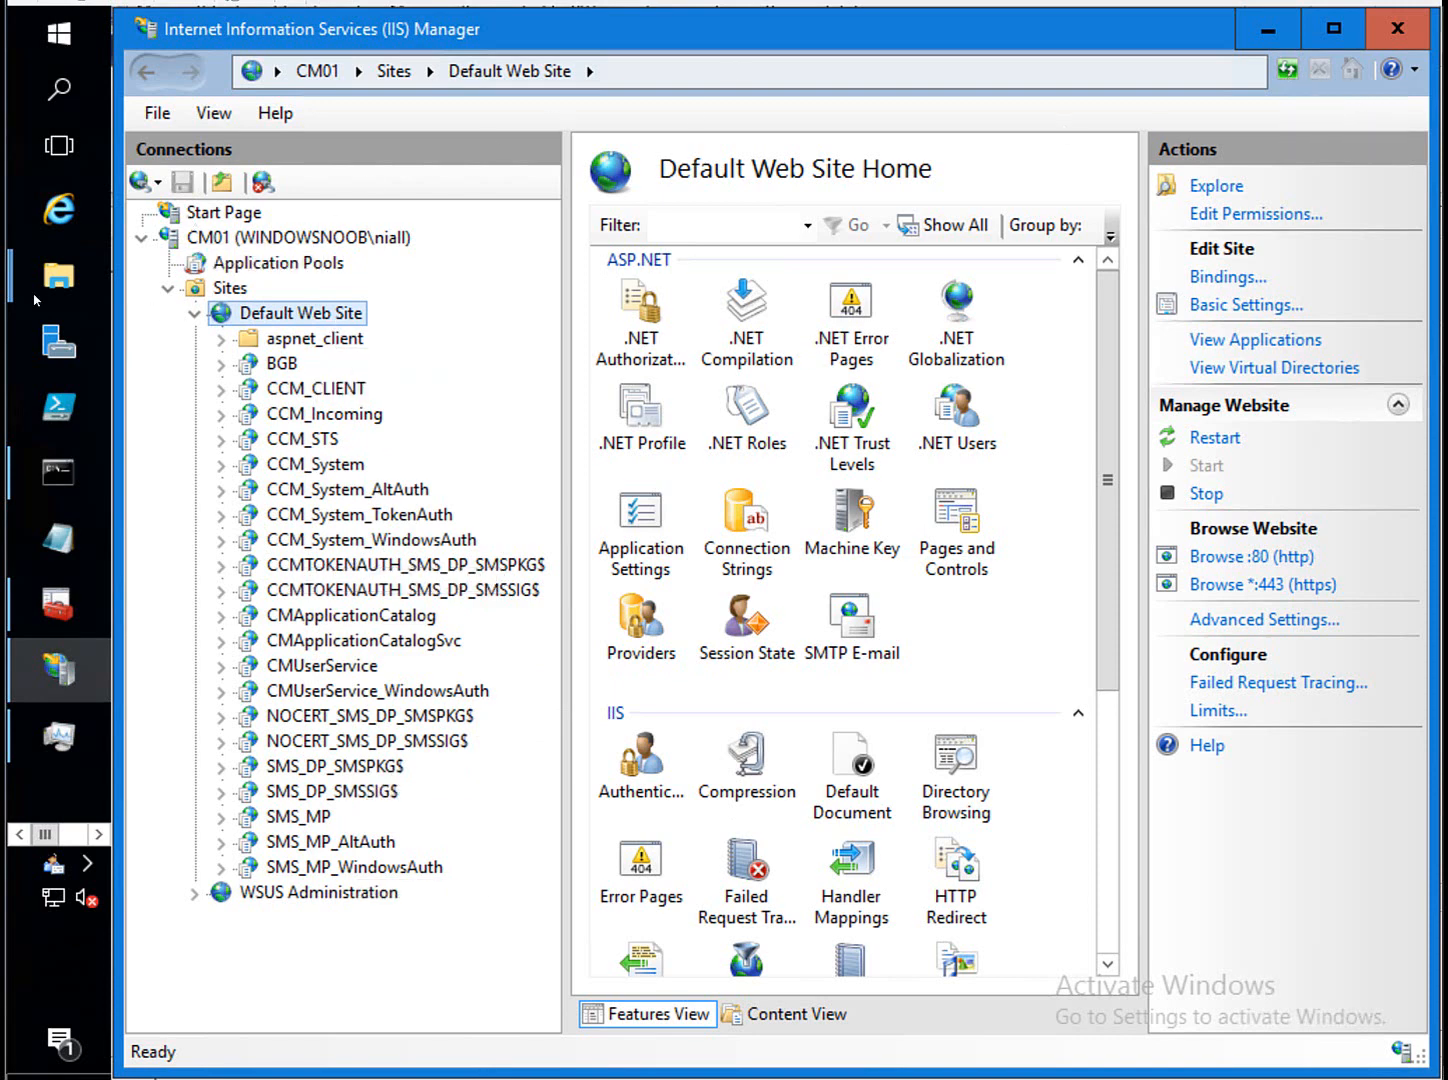
right_click(262, 314)
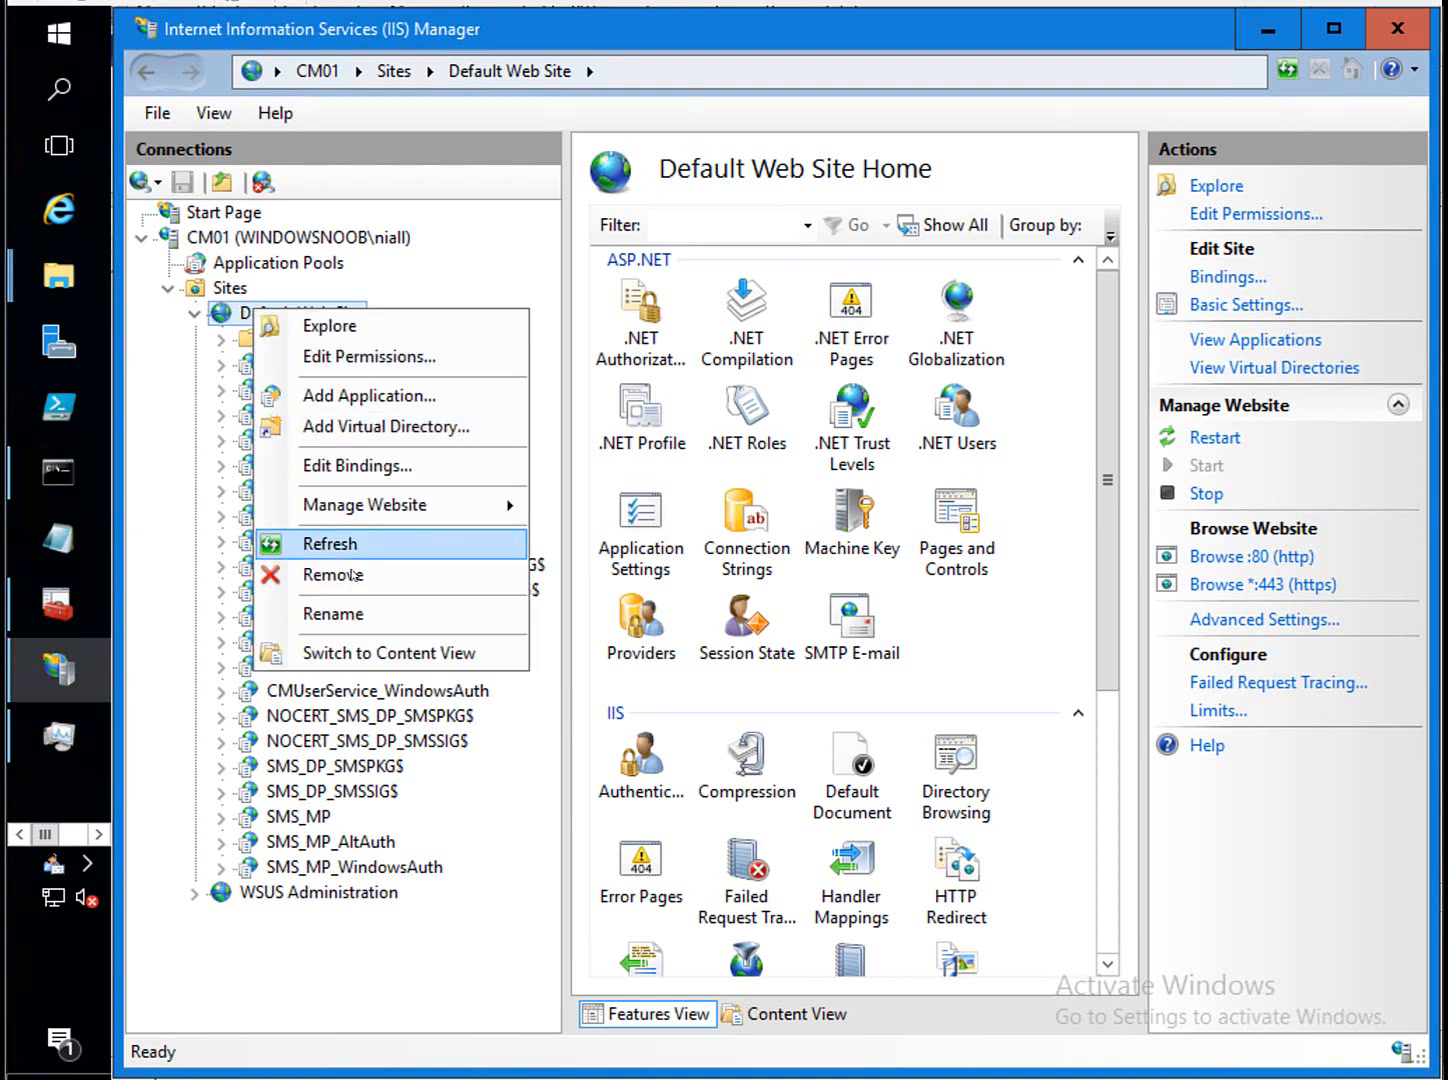
left_click(356, 556)
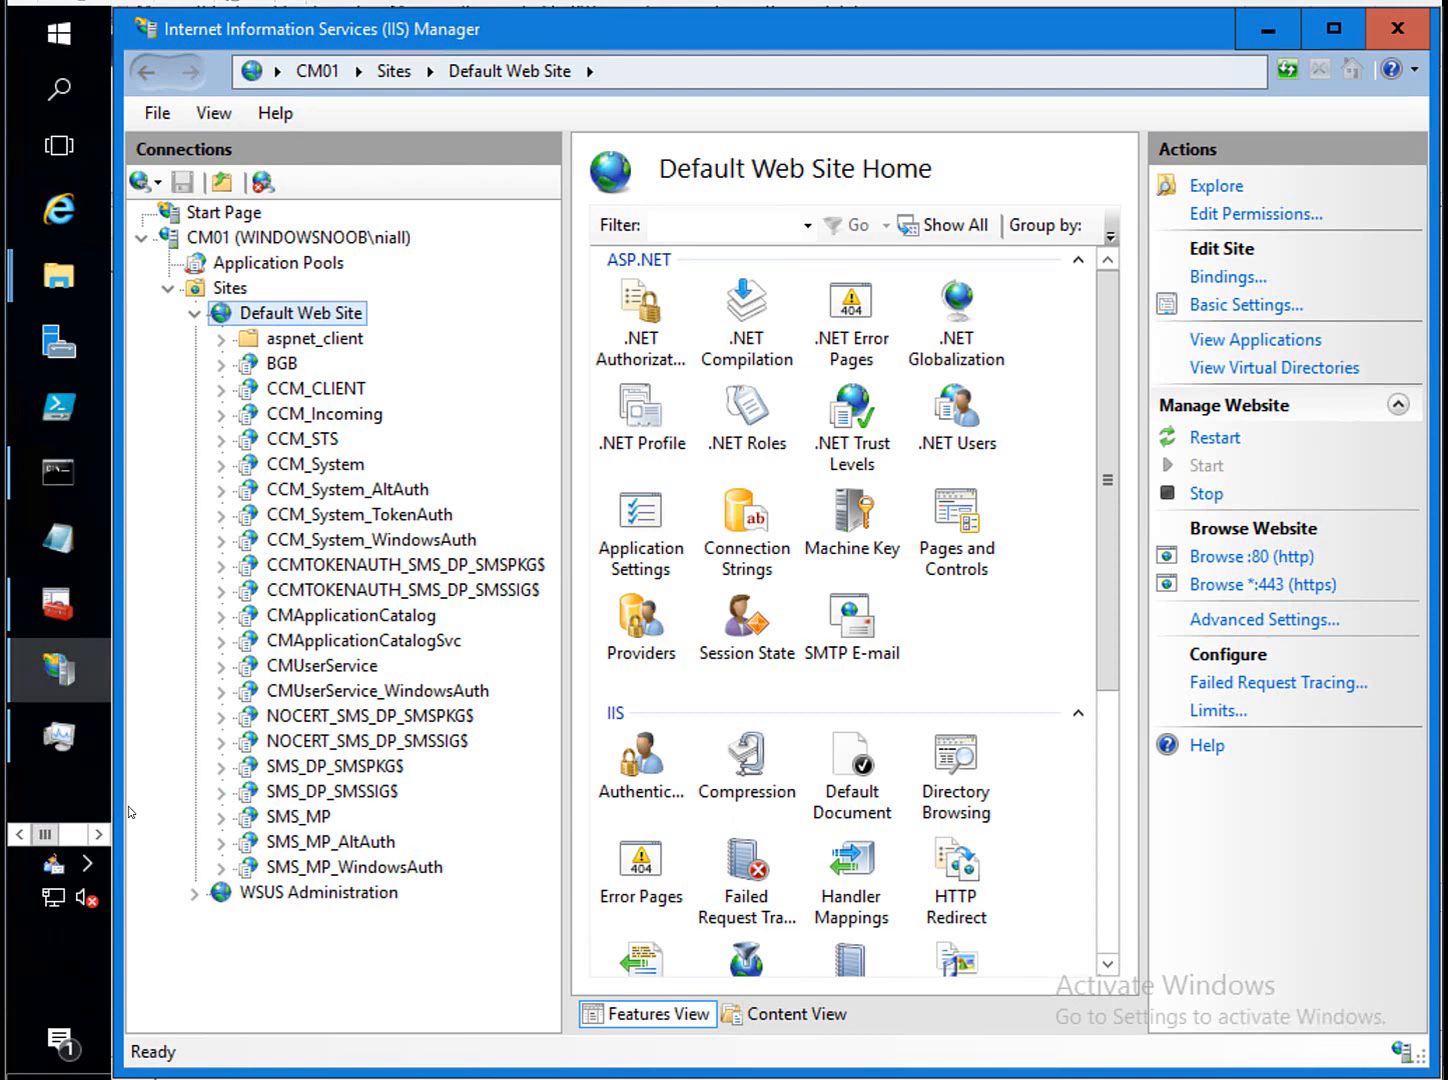
left_click(84, 834)
left_click(58, 208)
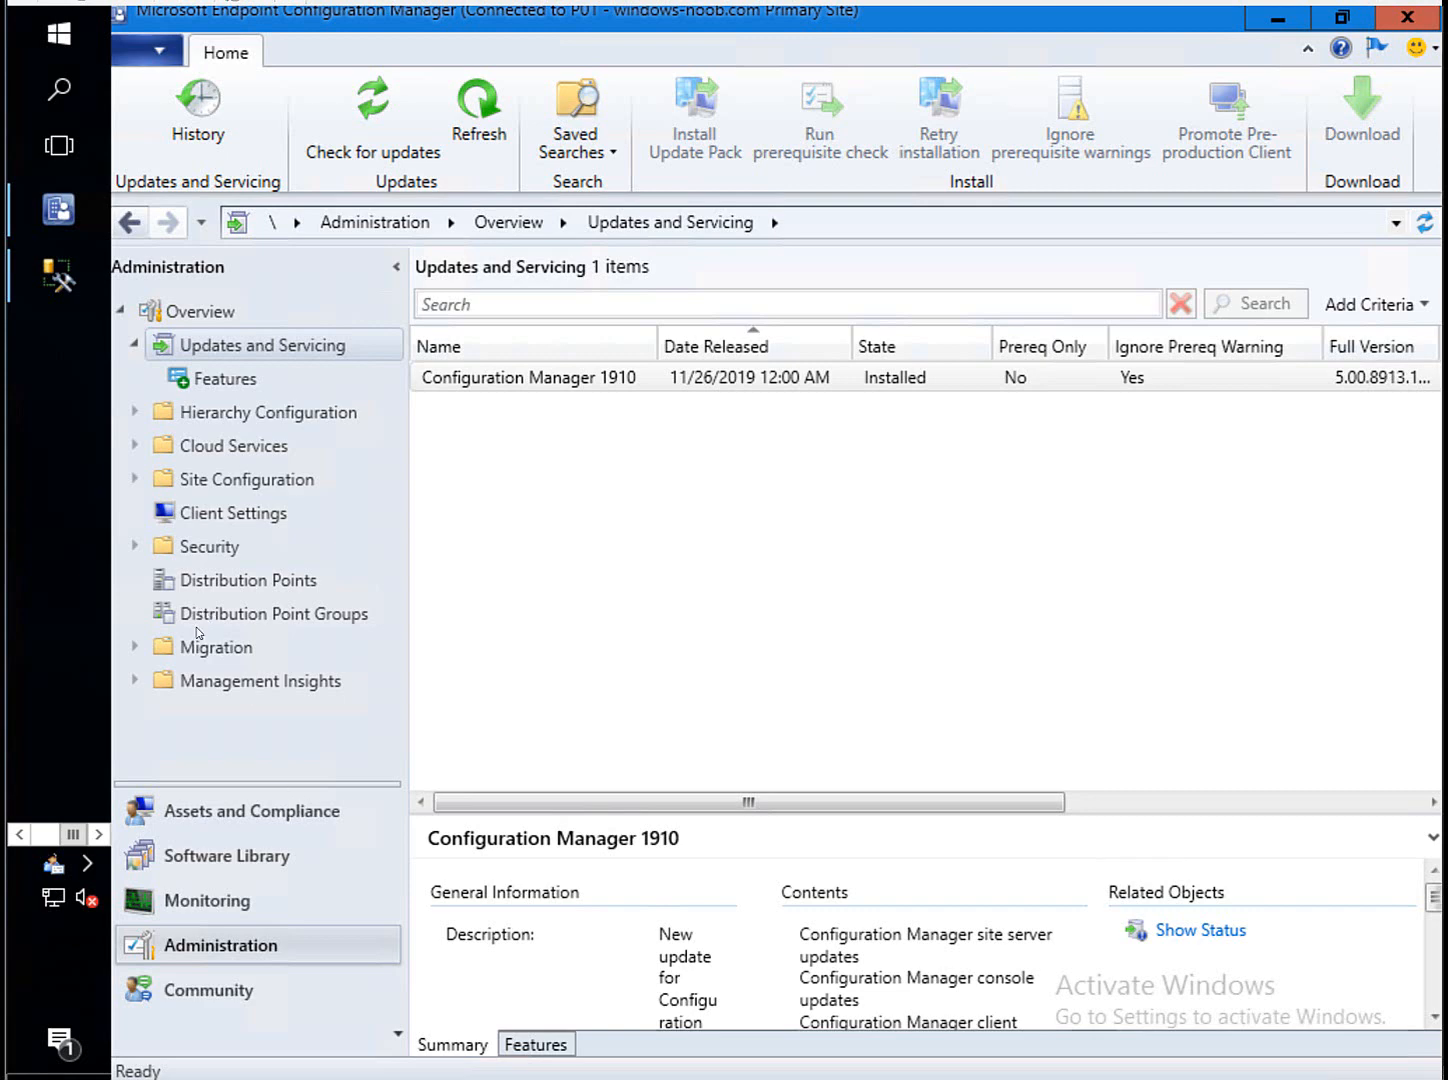
Go to Endpoint Protection > BitLocker Management in Assets and Compliance and start a new control policy.
left_click(218, 815)
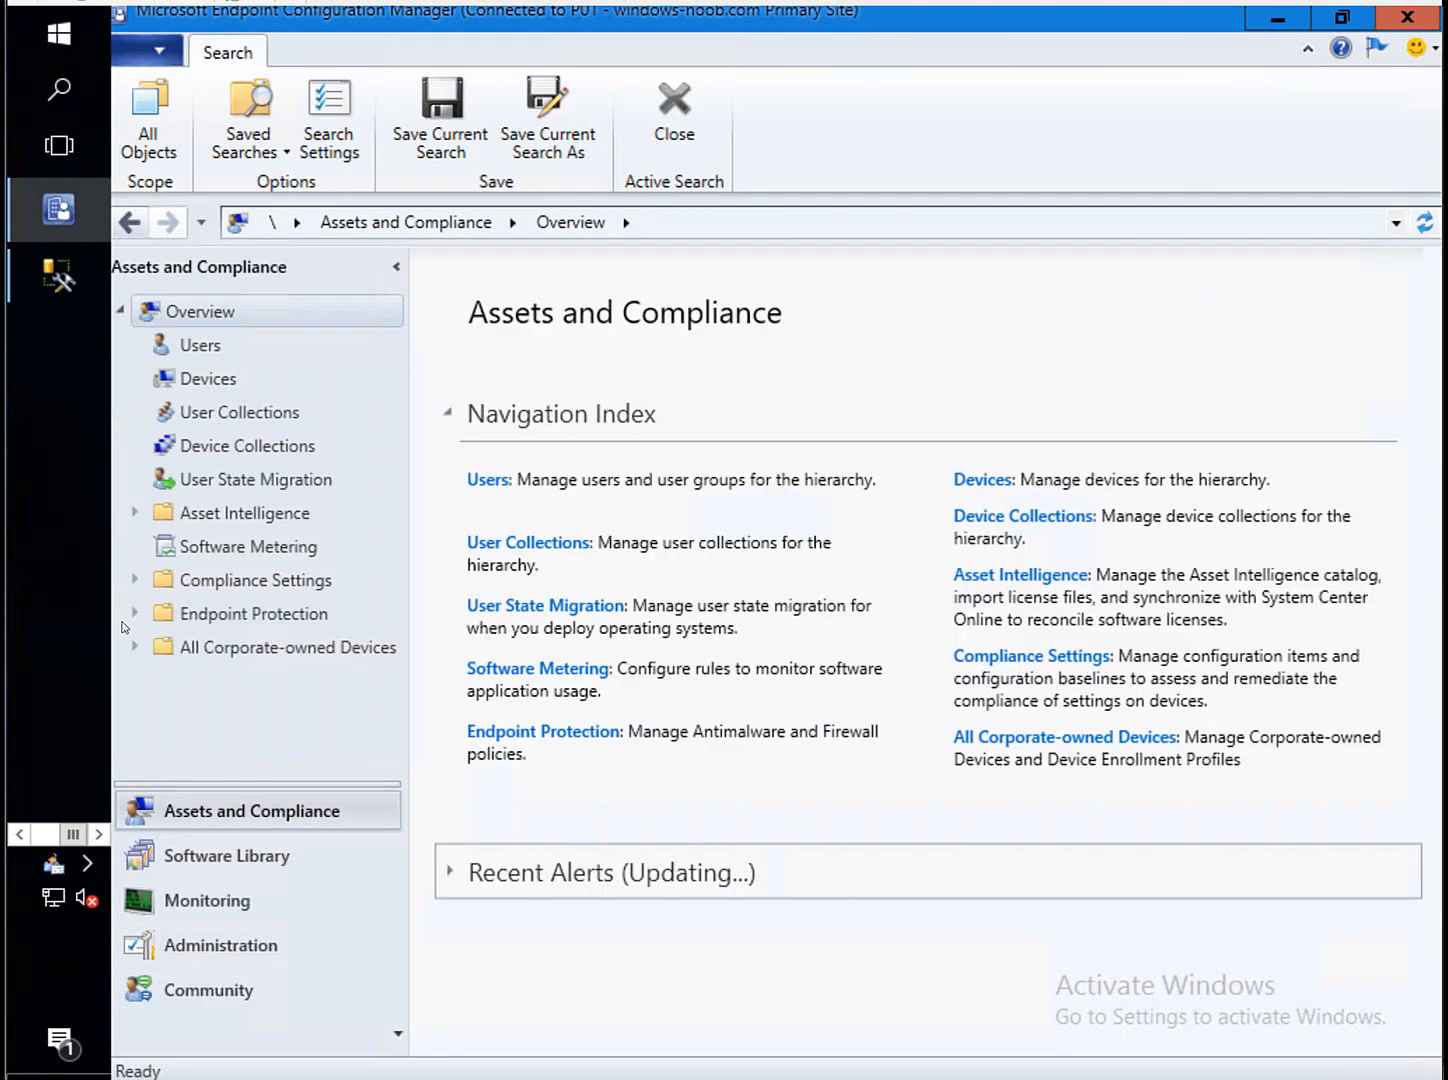
left_click(135, 613)
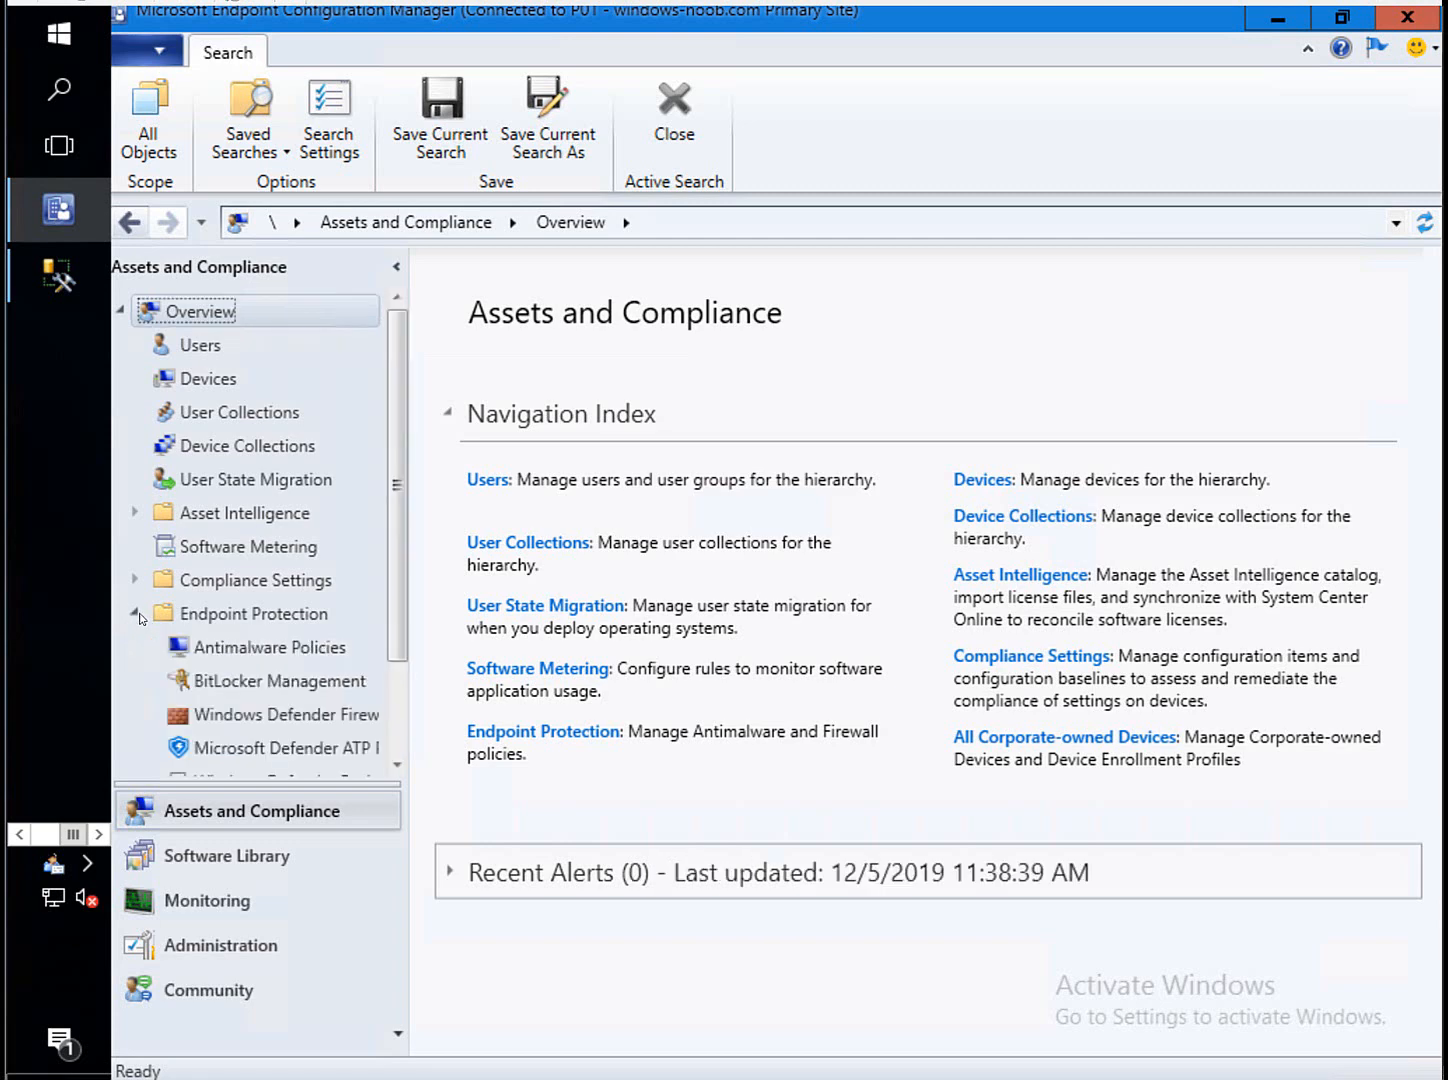
left_click(282, 686)
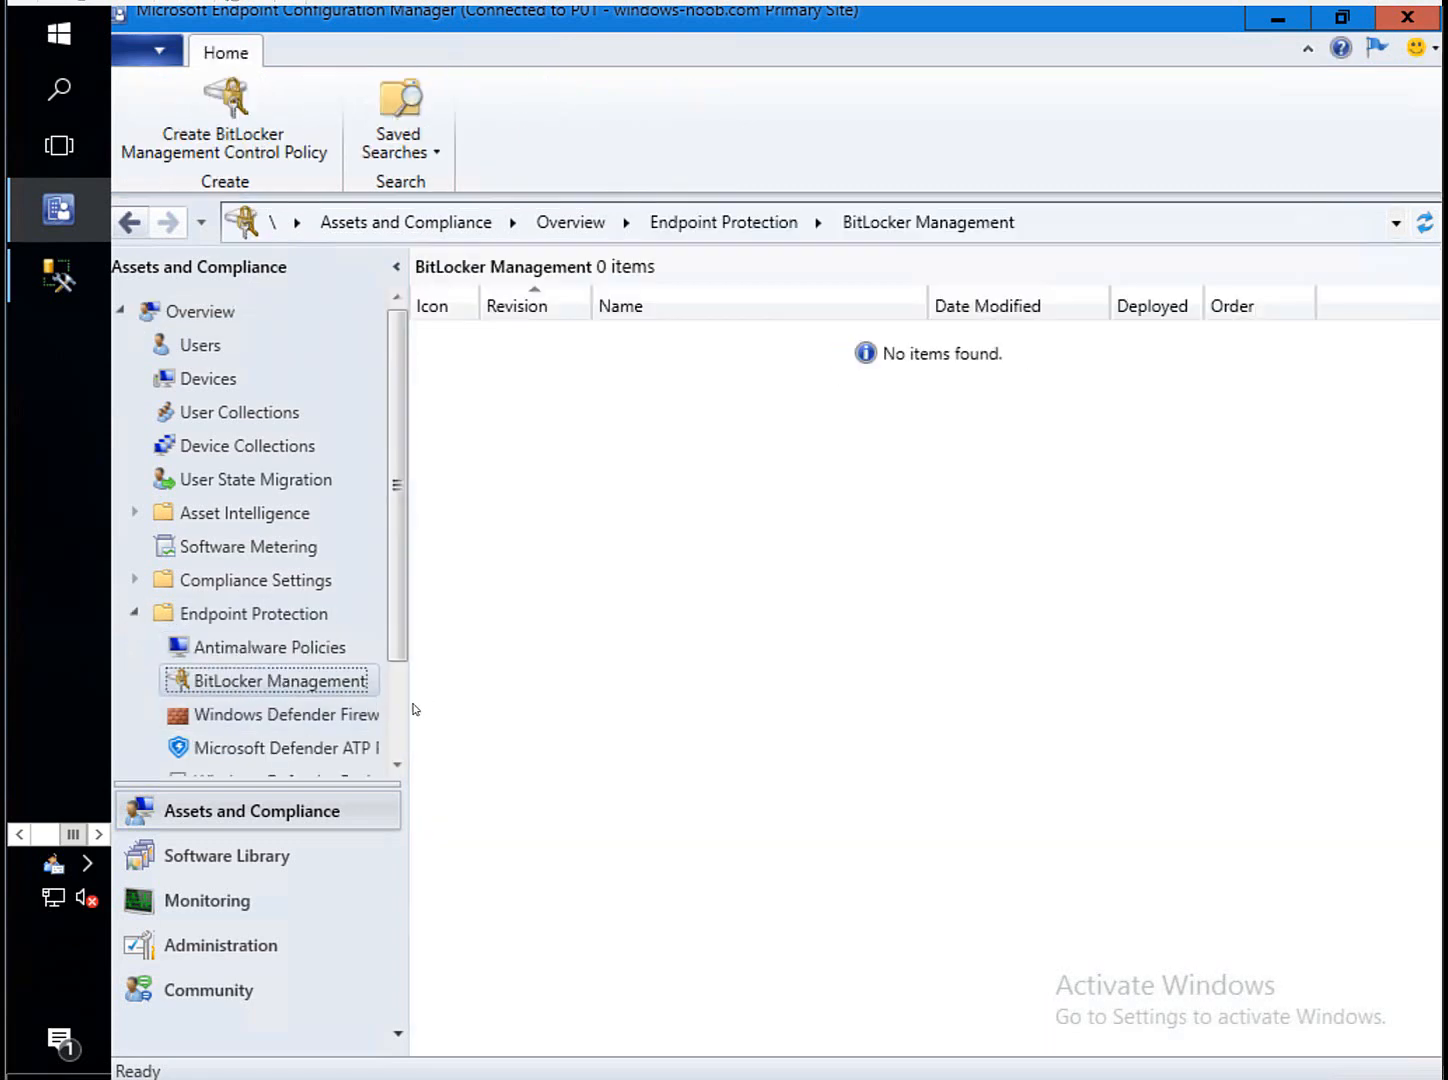
left_click_drag(412, 703, 492, 701)
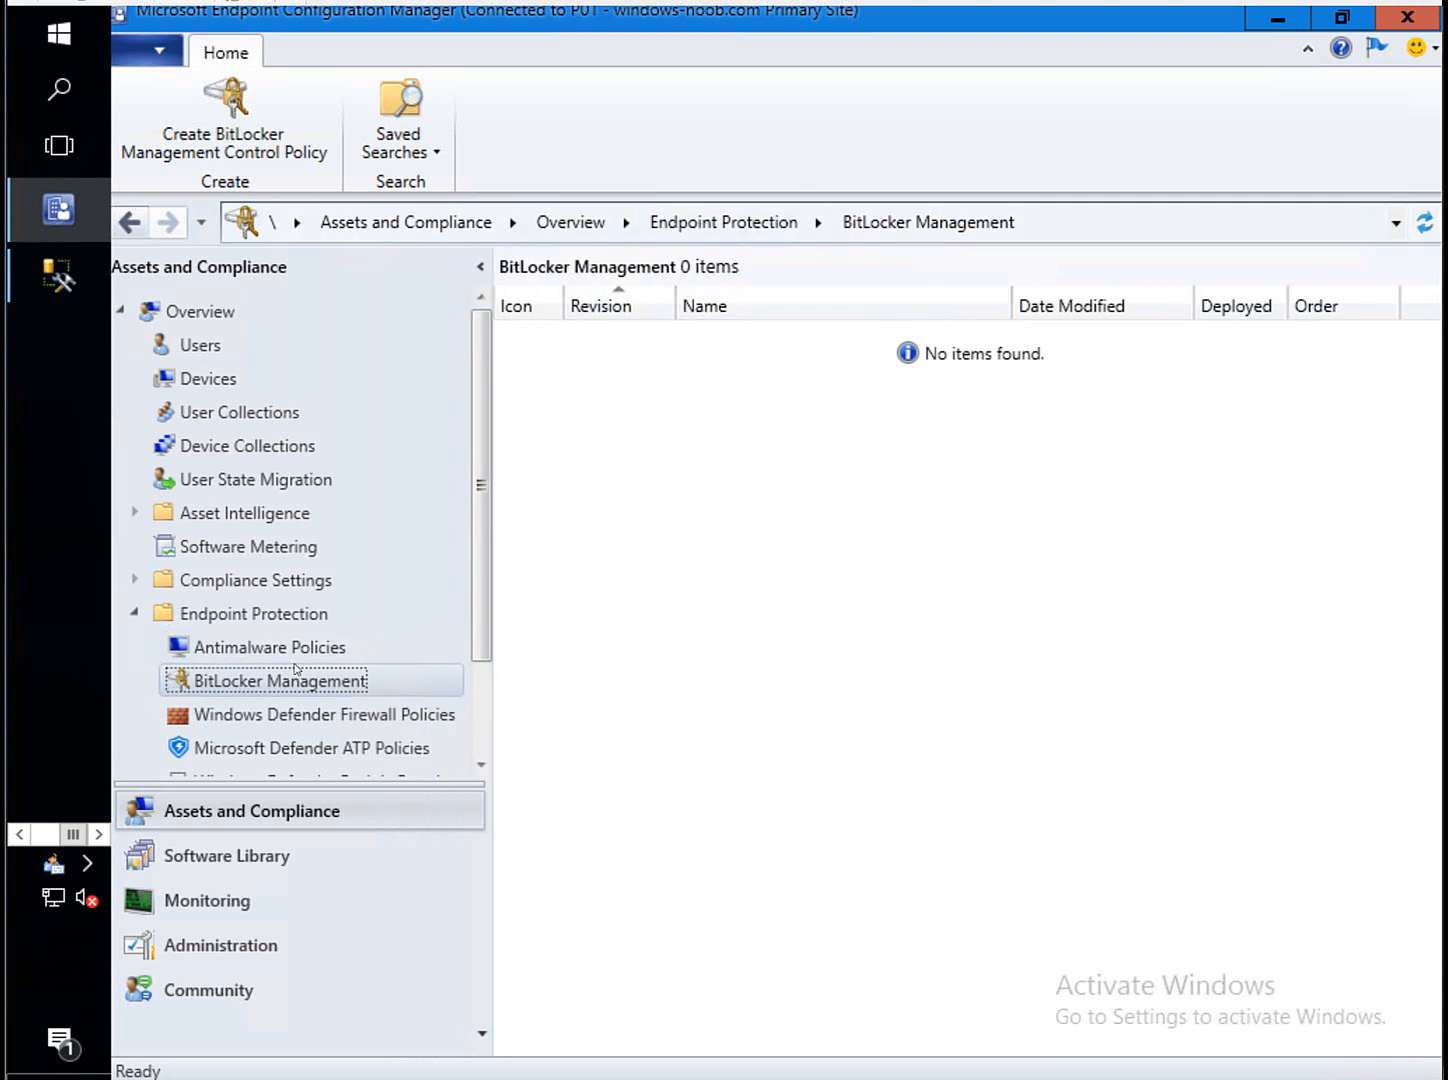
right_click(320, 685)
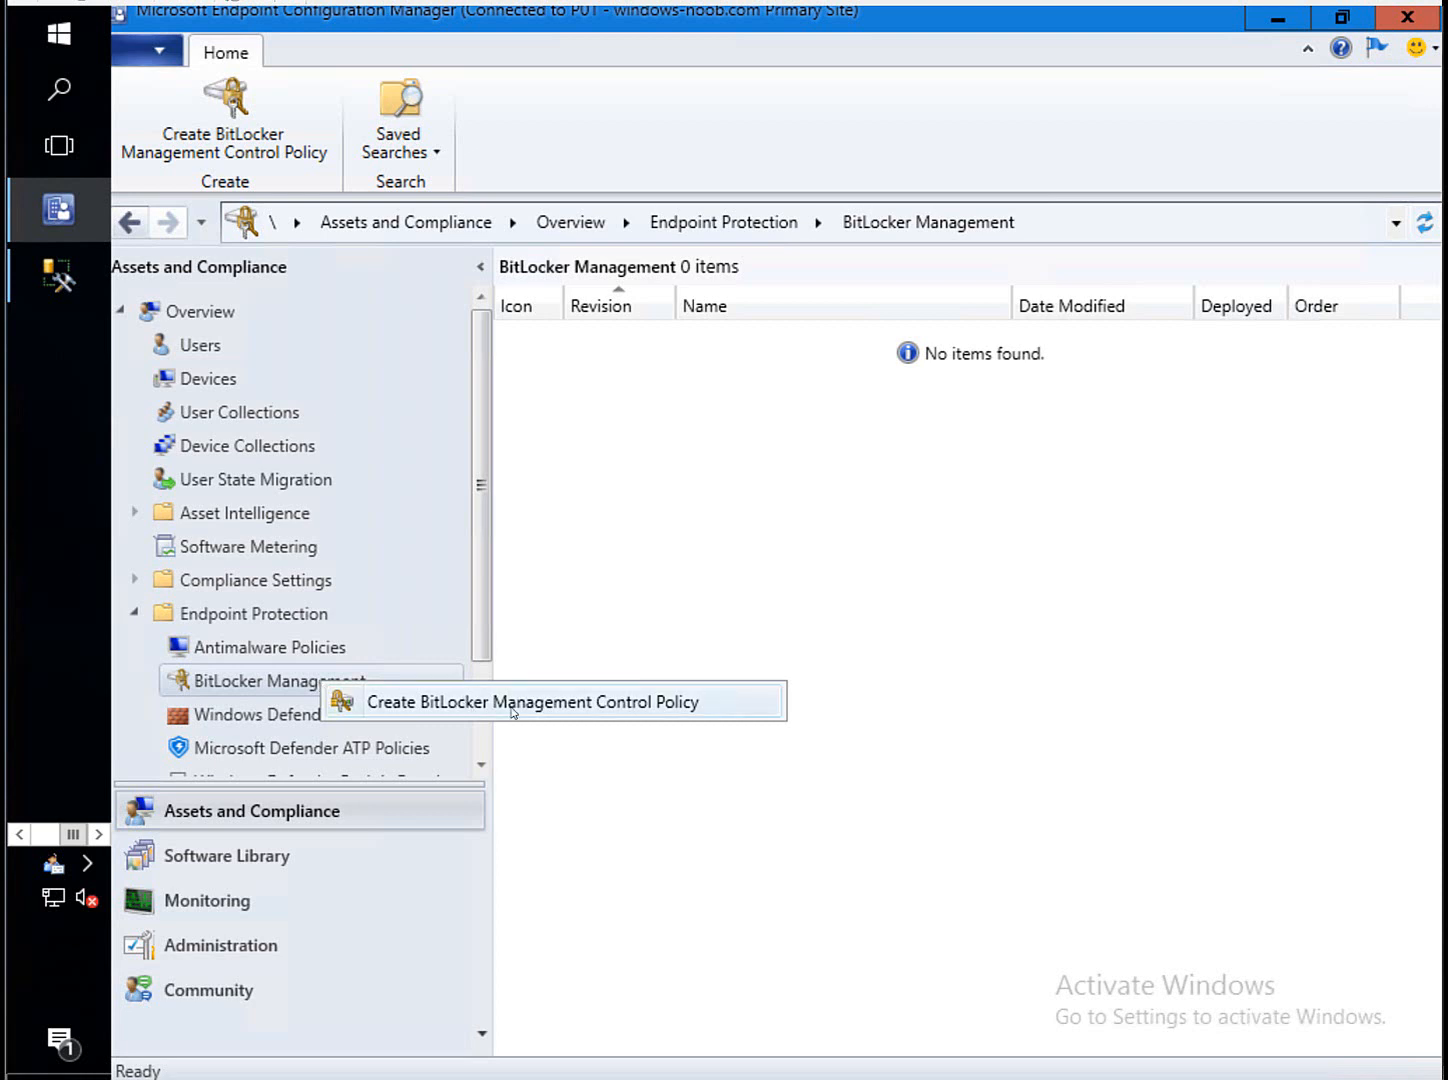
left_click(630, 709)
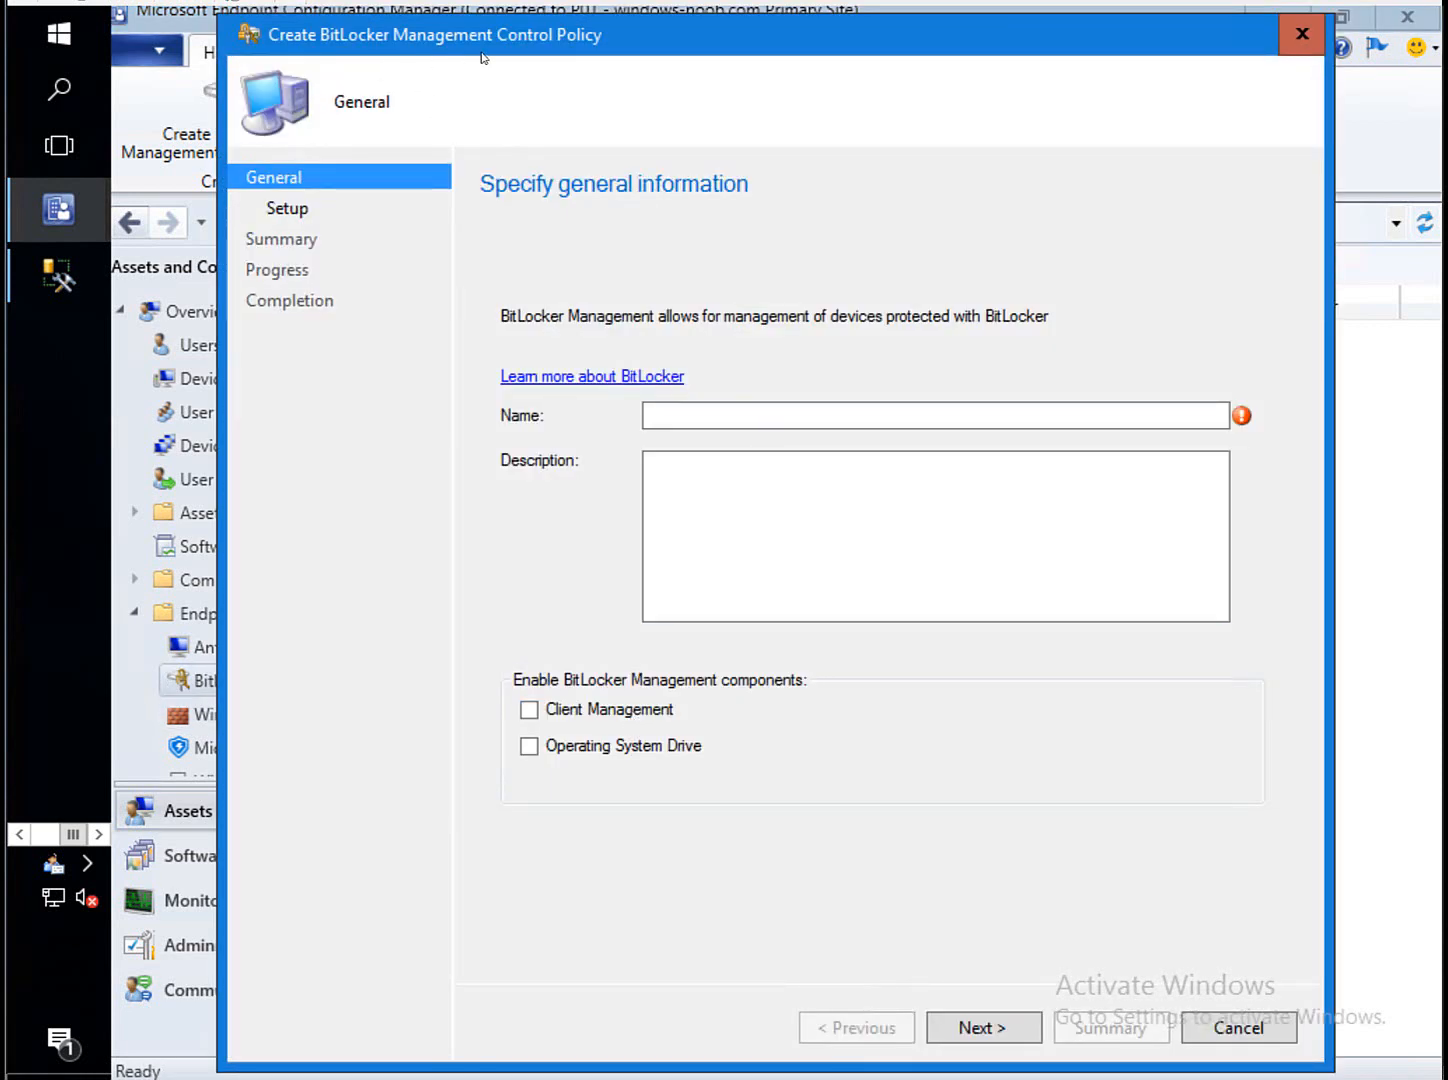
Name the policy 'MBAM finally in 1910' and enable the Client Management and Operating System Drive components.
left_click(712, 412)
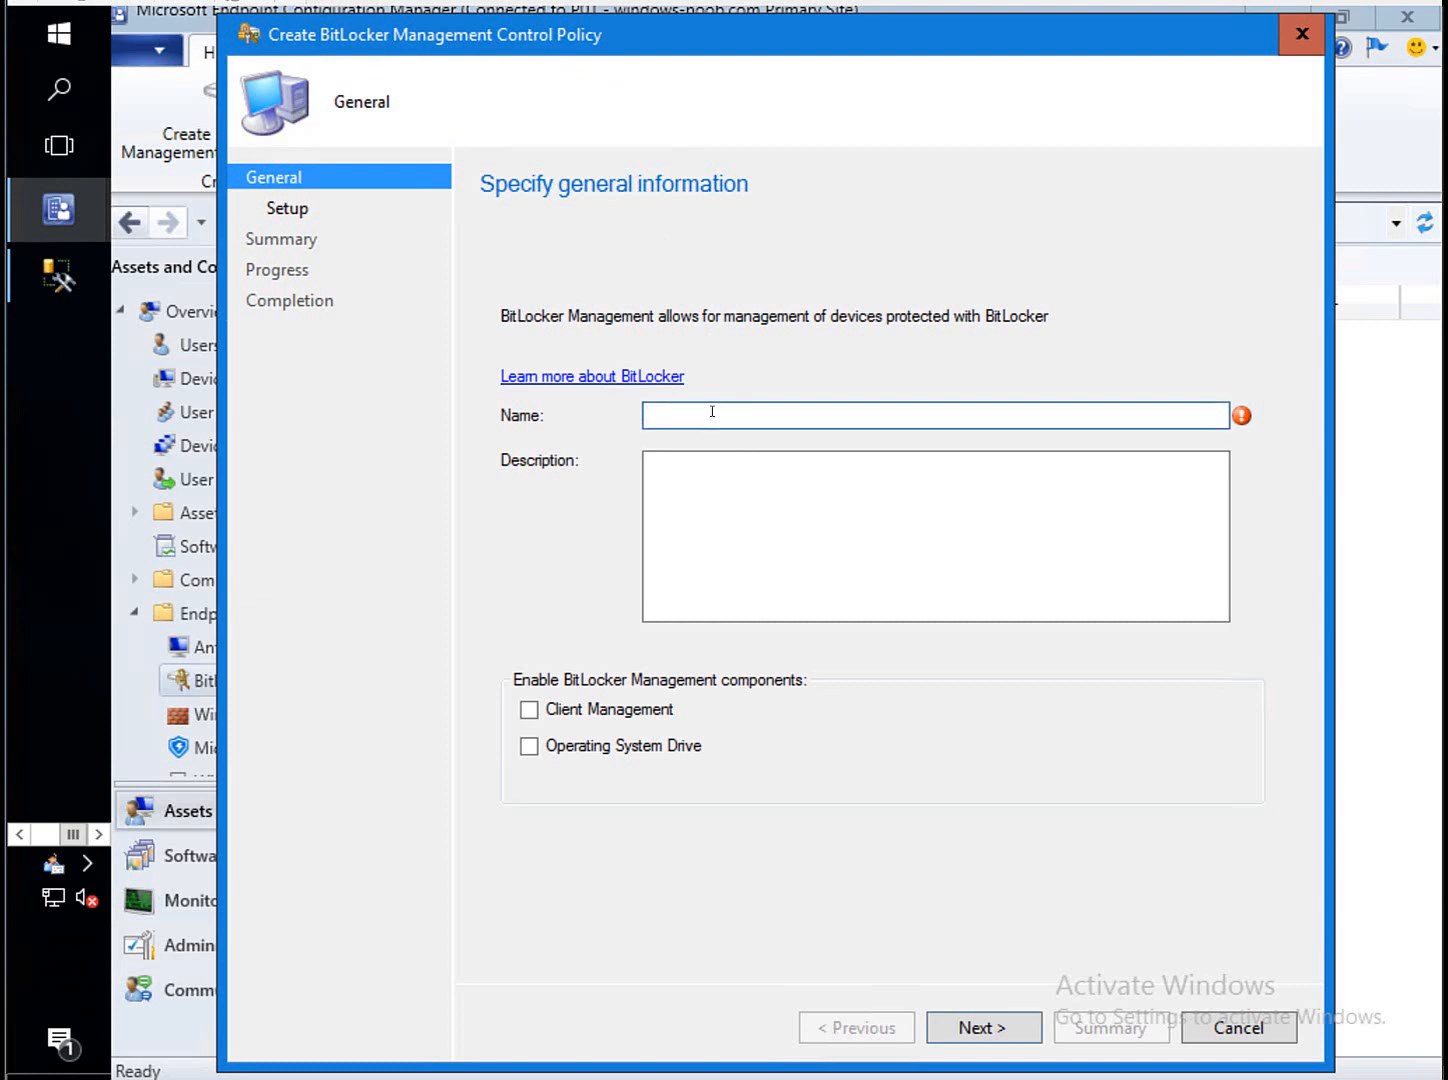
type("MBA")
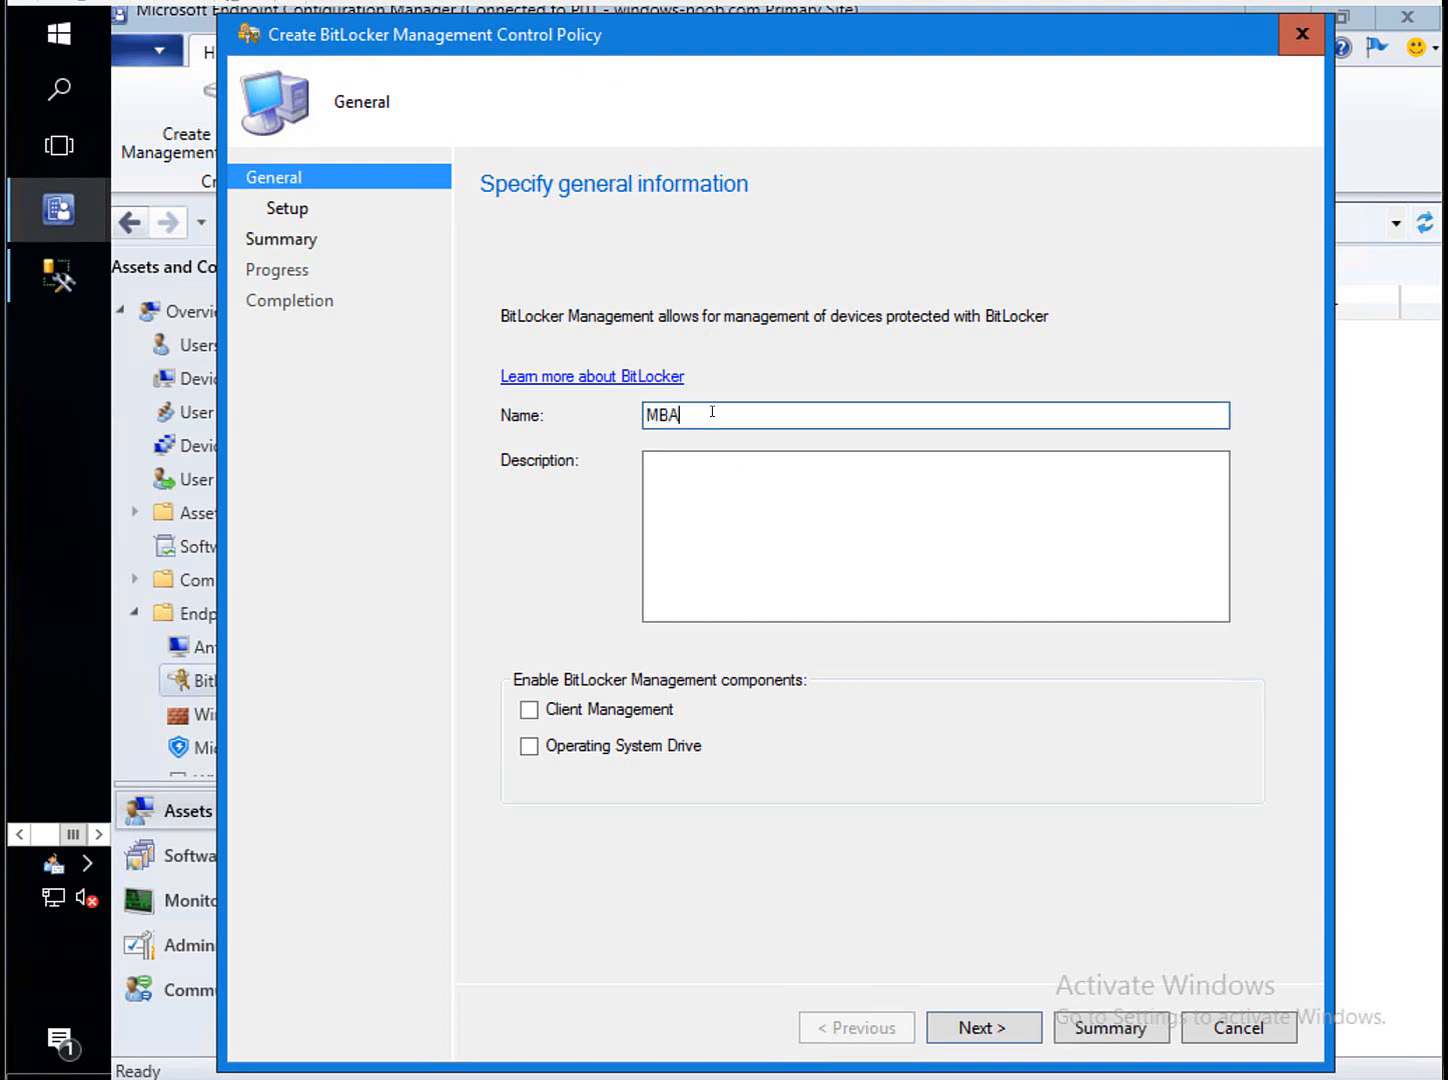
type("M finally in 1910")
left_click(529, 710)
left_click(535, 747)
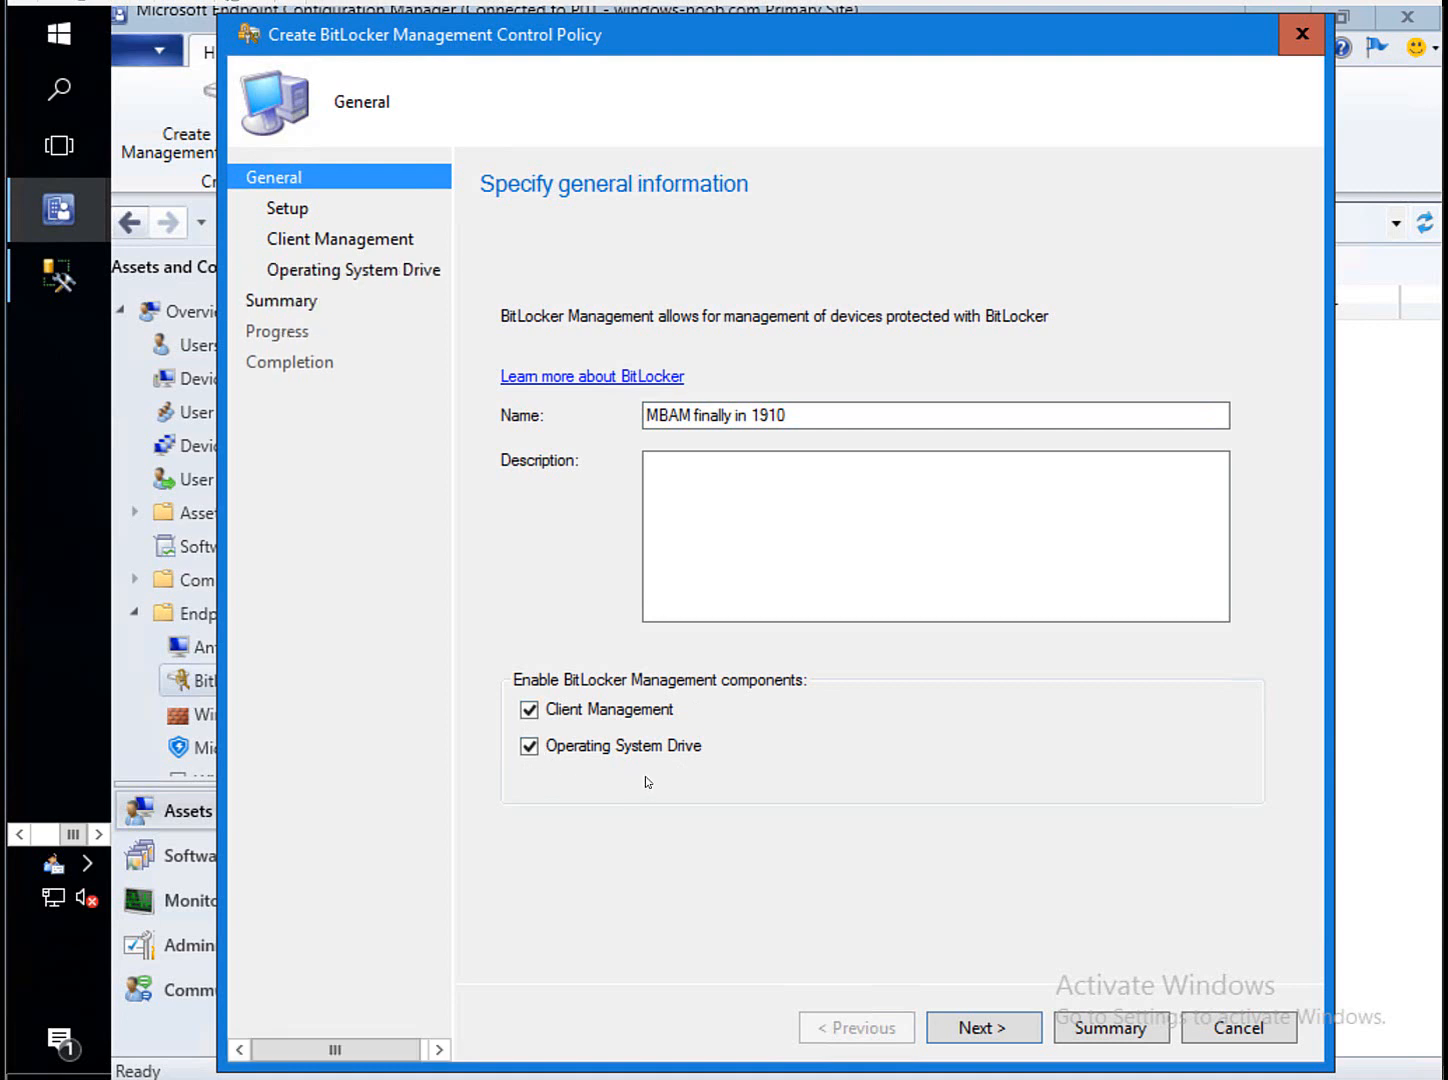
left_click(980, 1028)
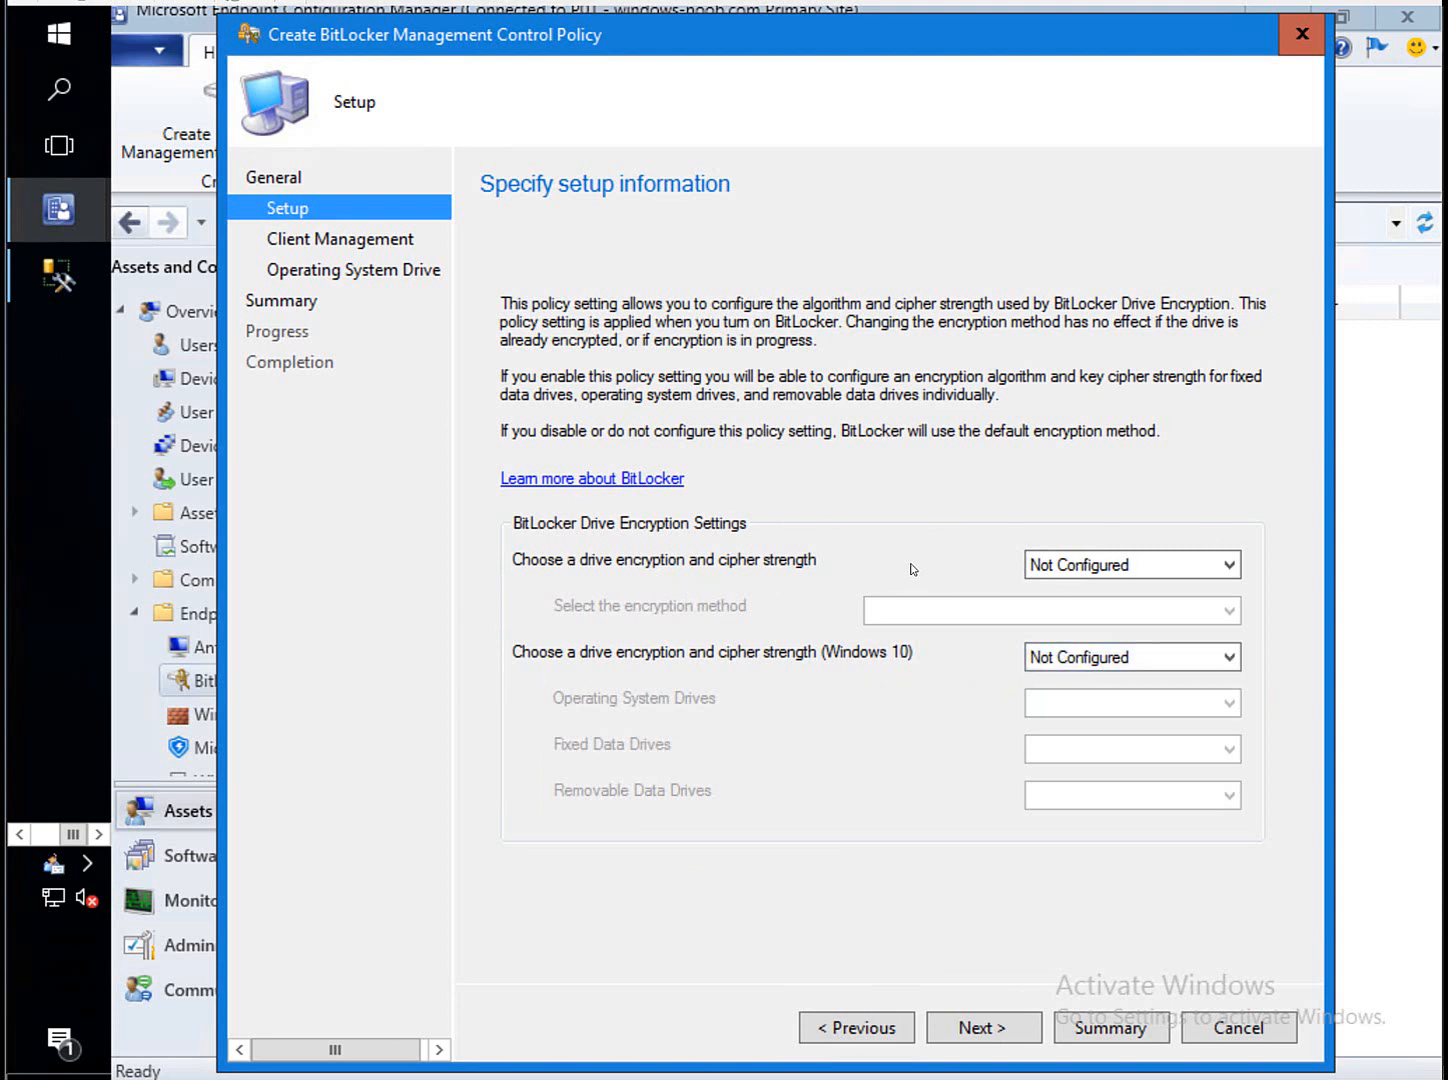
Enable Windows 10 encryption strength with XTS-AES 256-bit for operating system, fixed and removable drives.
left_click(1132, 662)
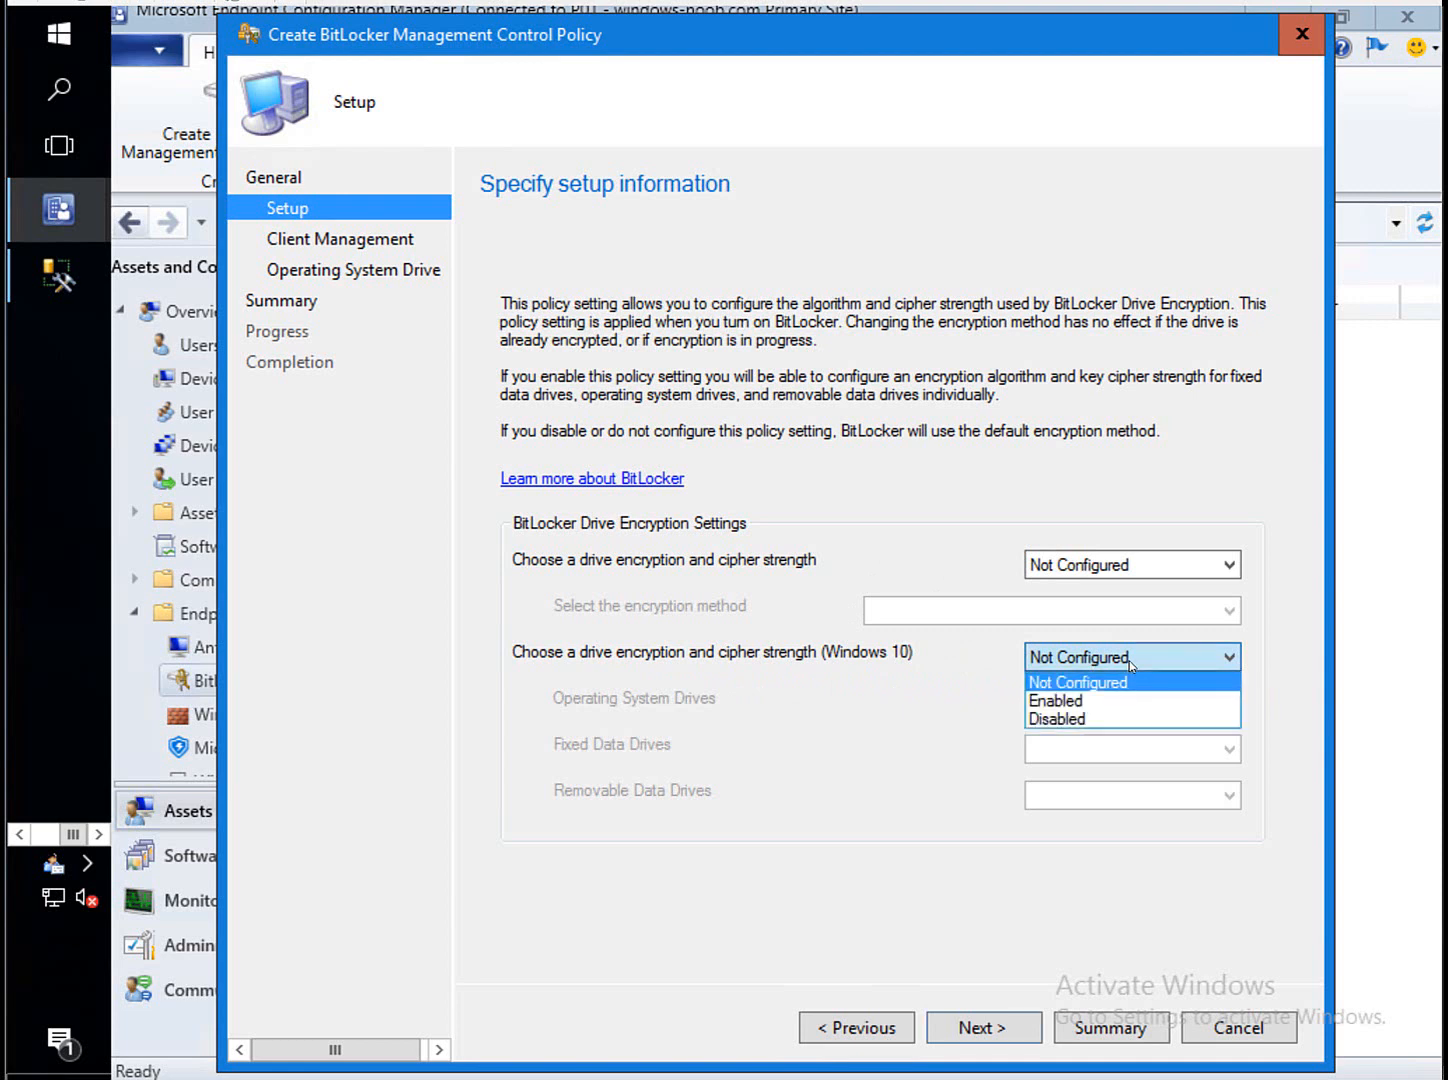
left_click(1122, 707)
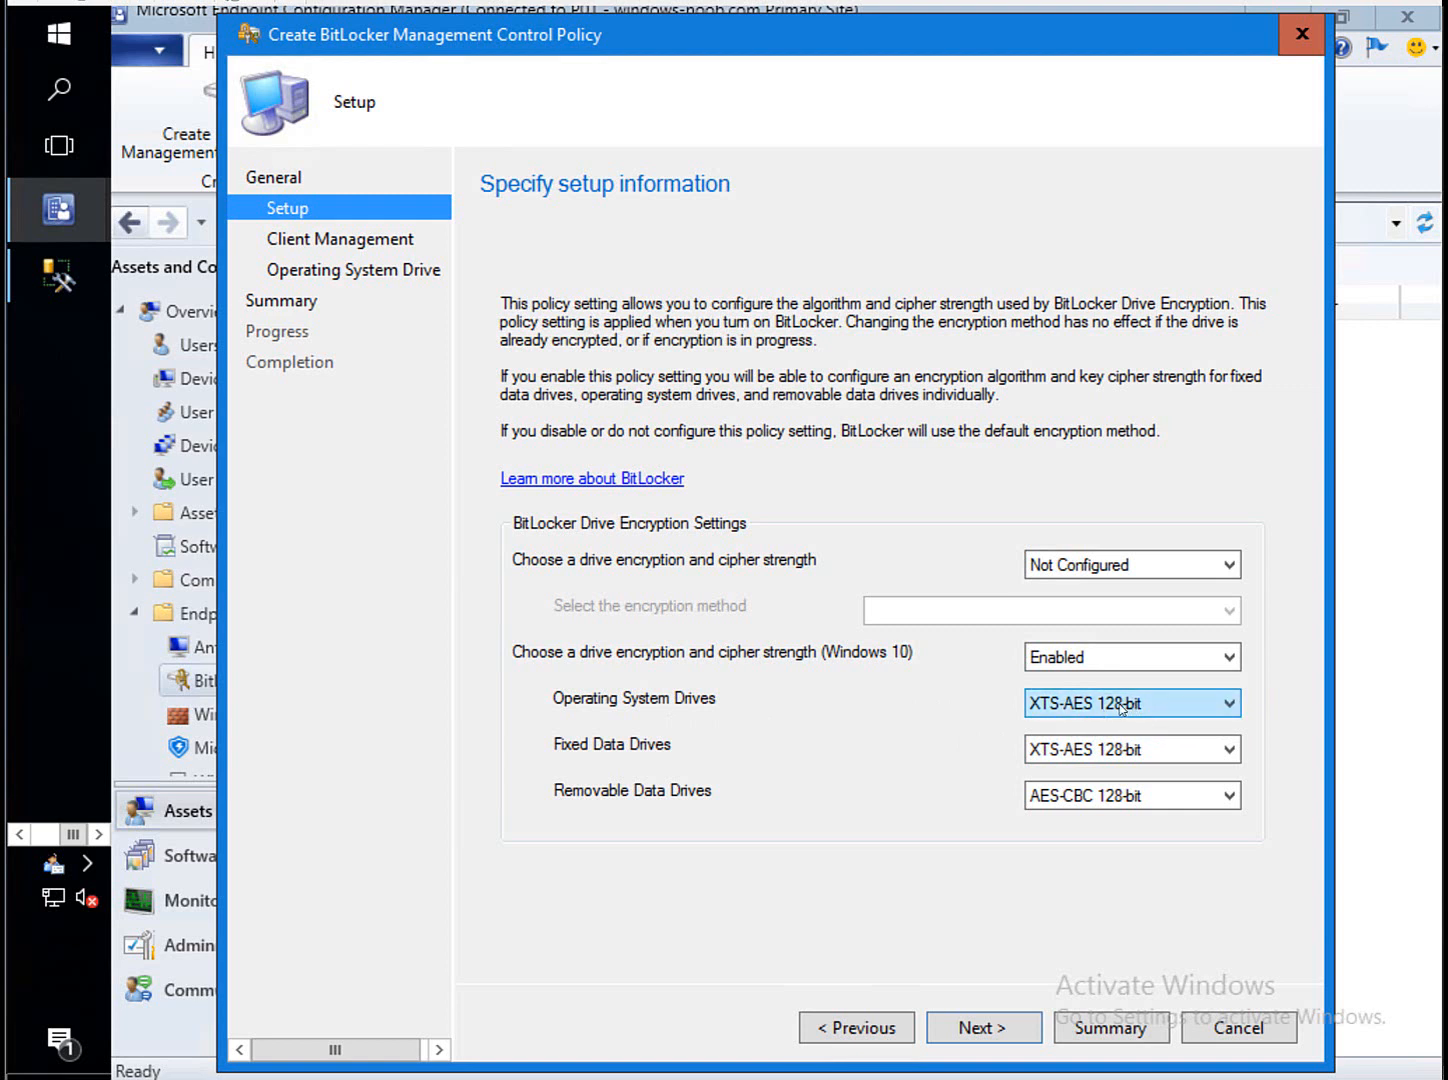
left_click(1193, 712)
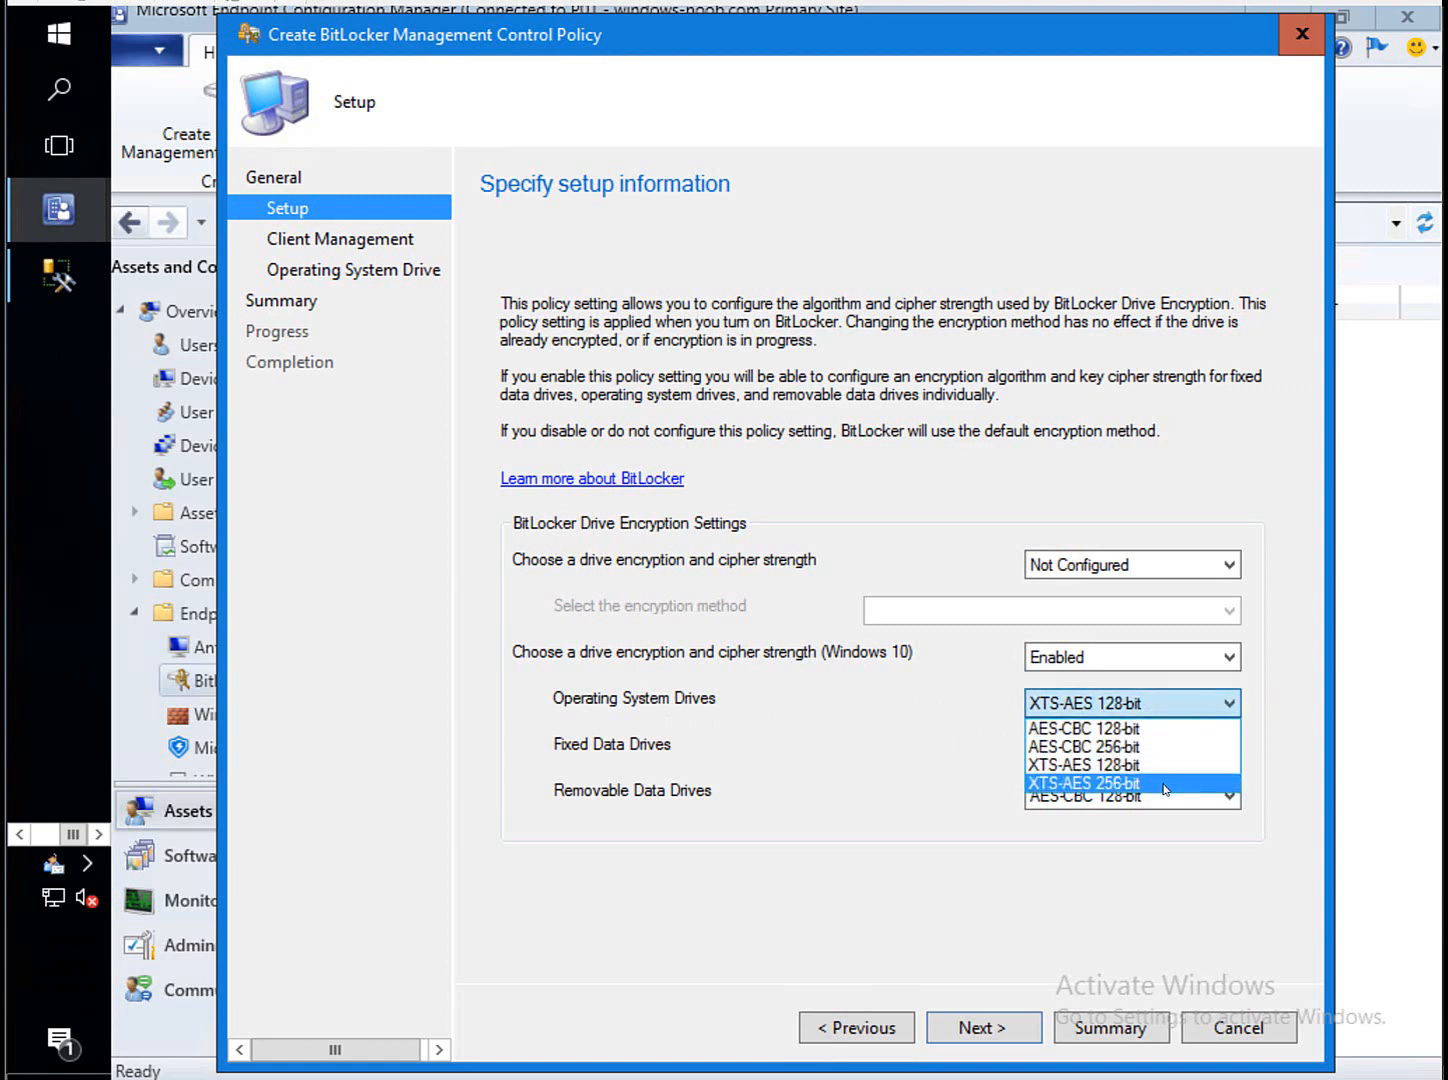
left_click(1168, 786)
left_click(1175, 745)
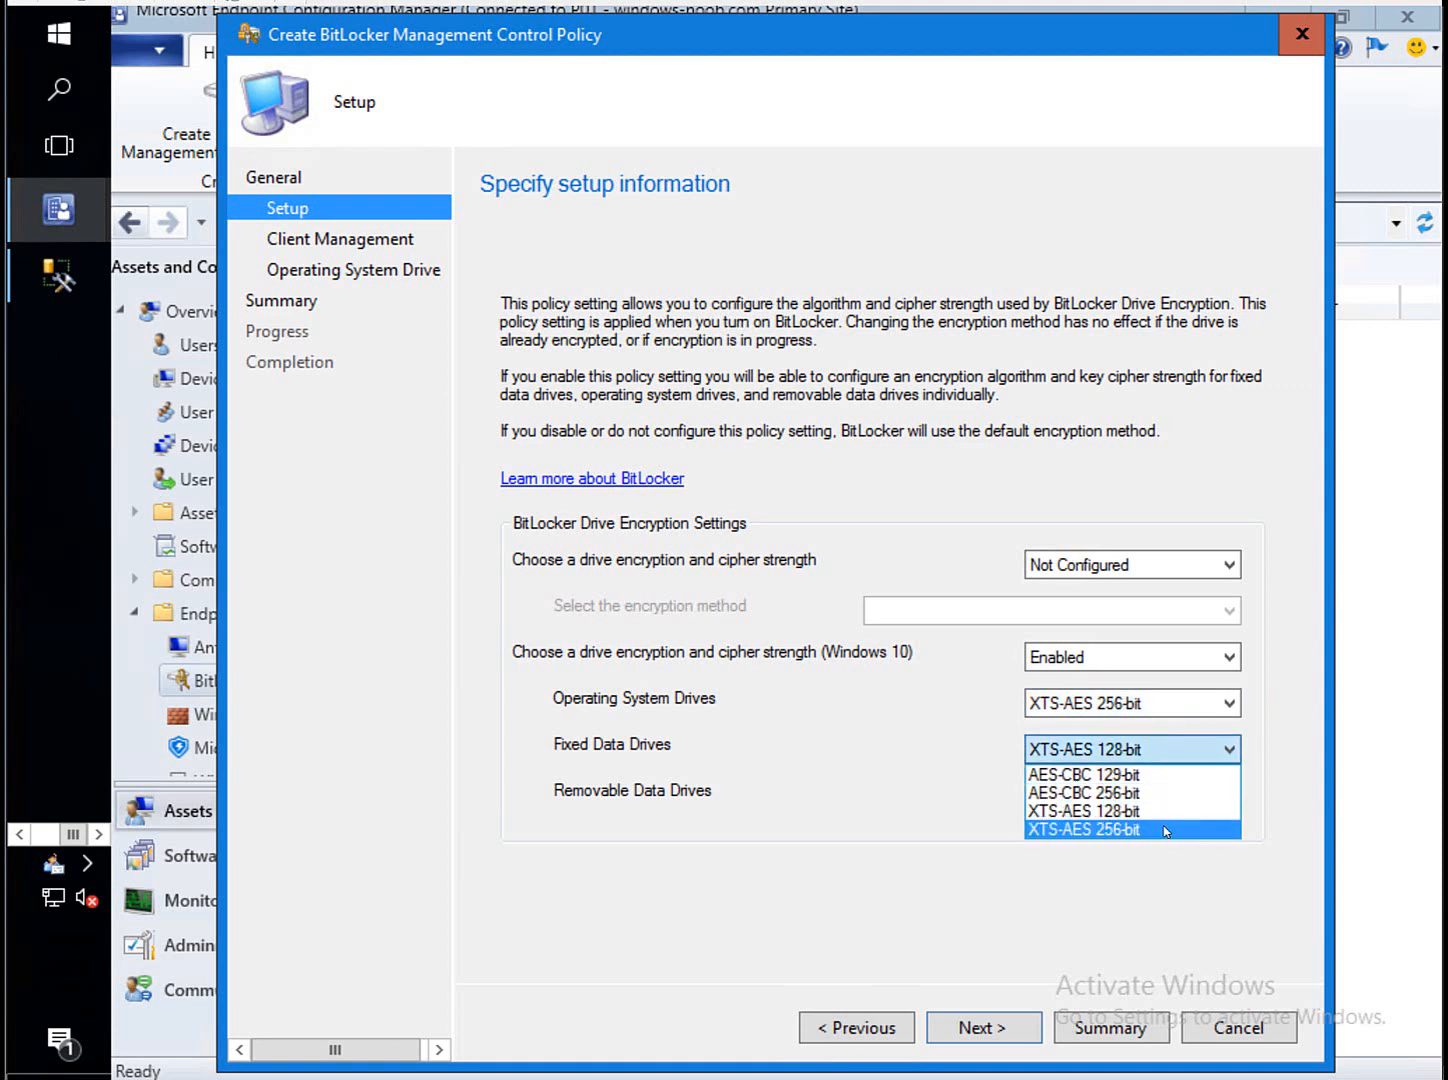
left_click(1163, 827)
left_click(1185, 798)
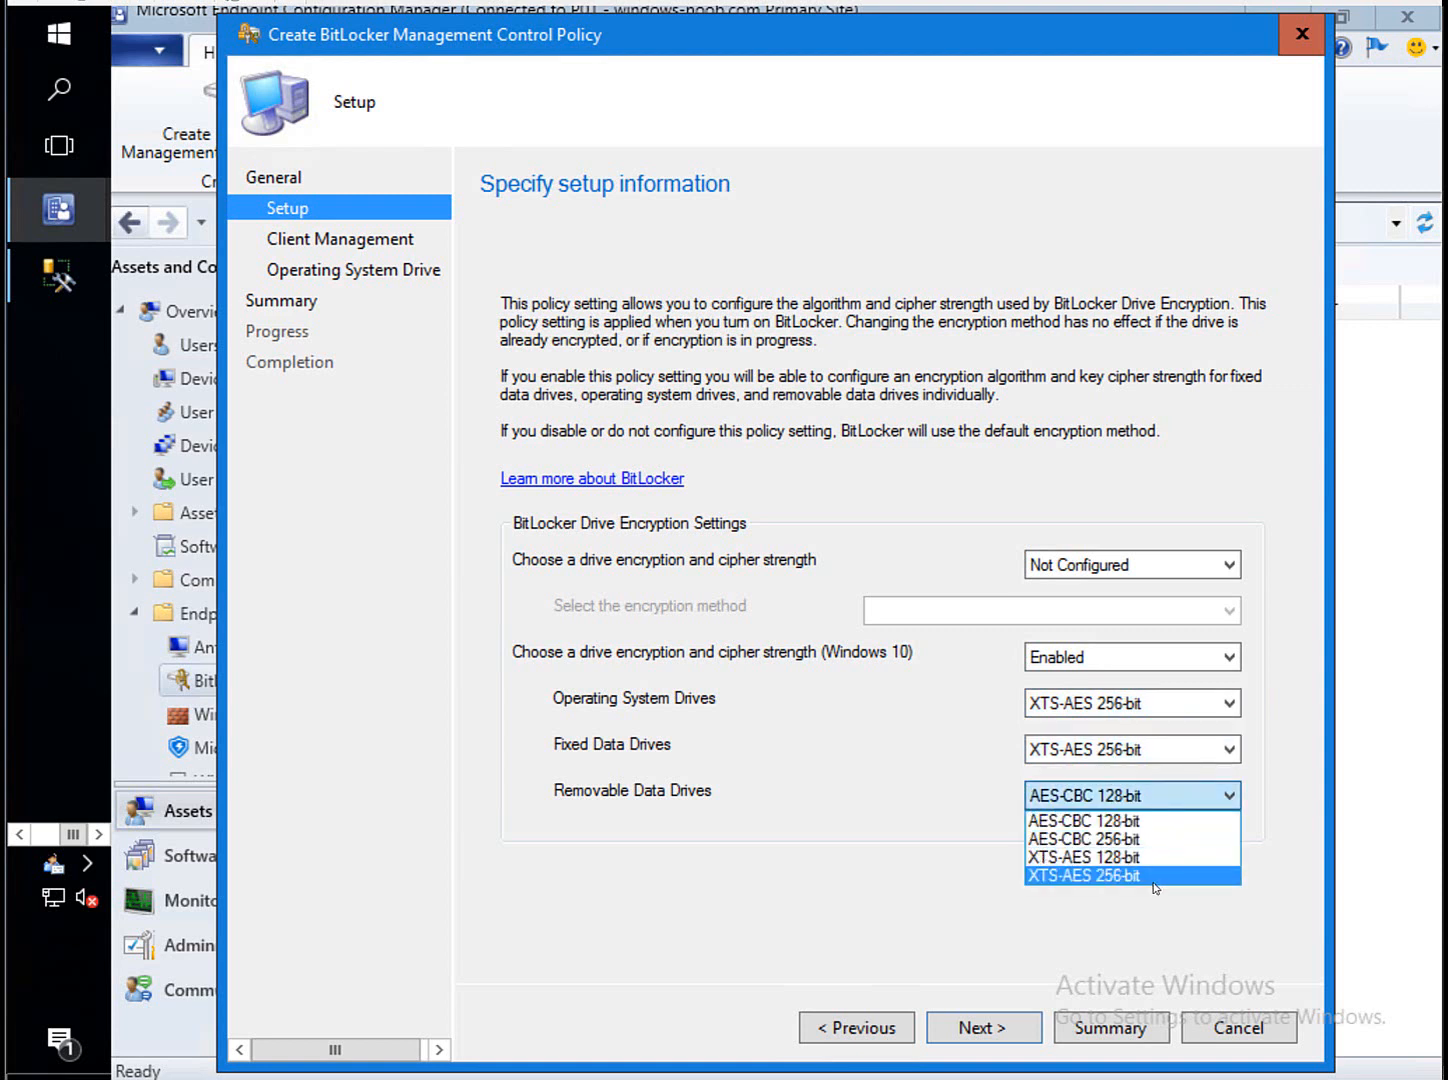
left_click(1152, 879)
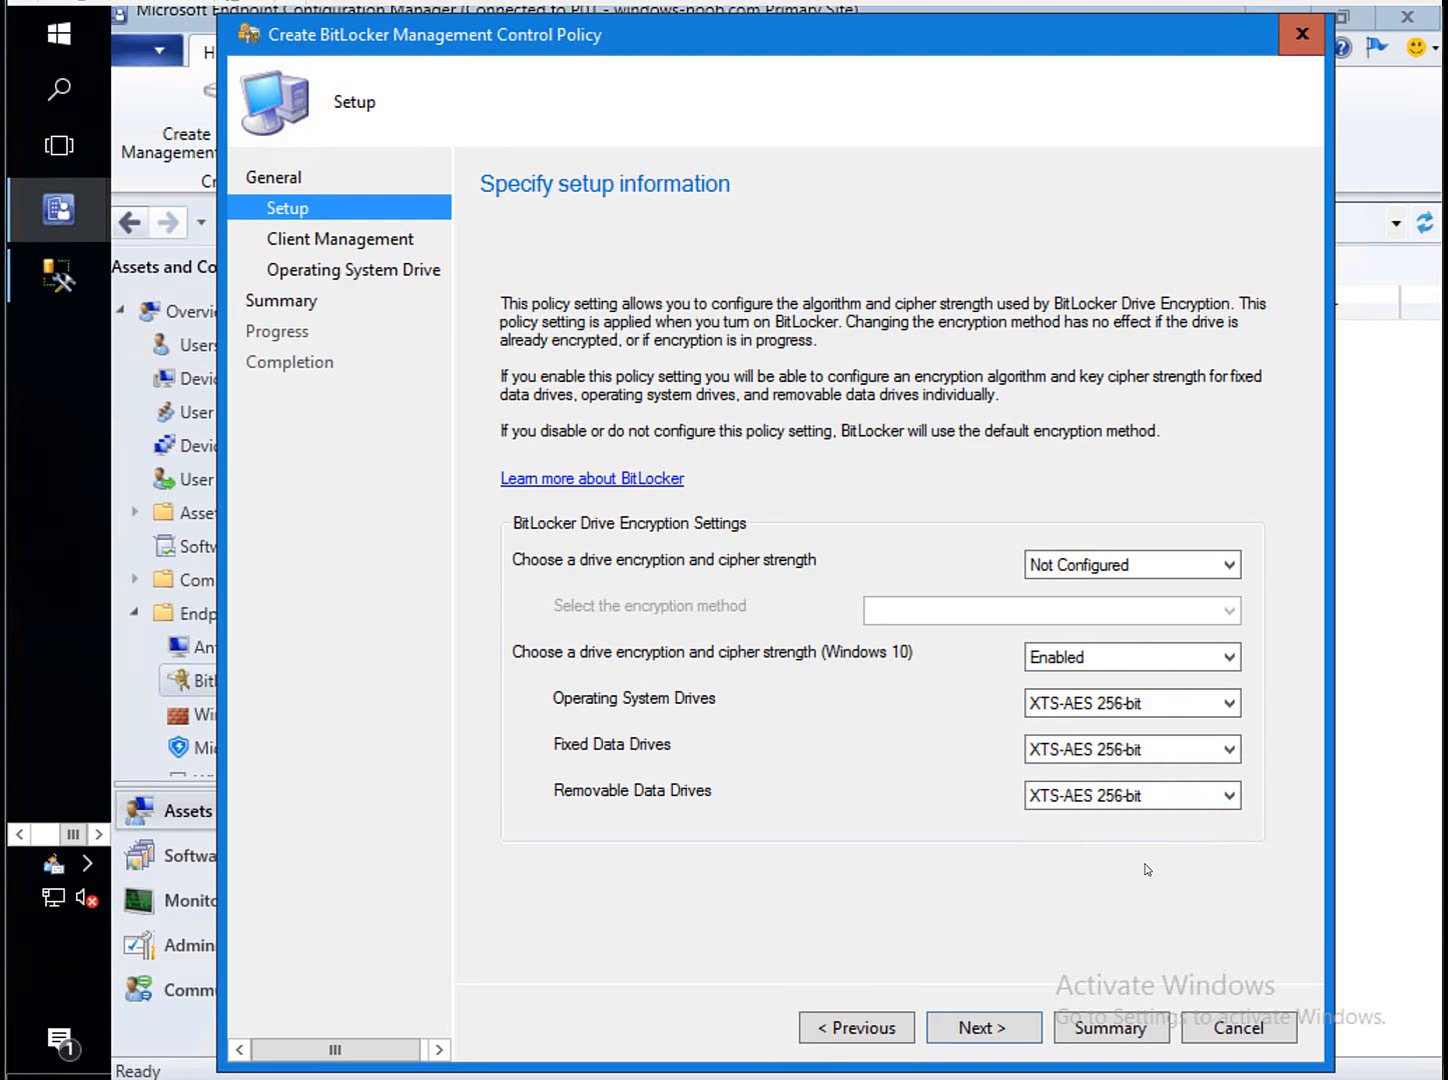
left_click(1001, 1033)
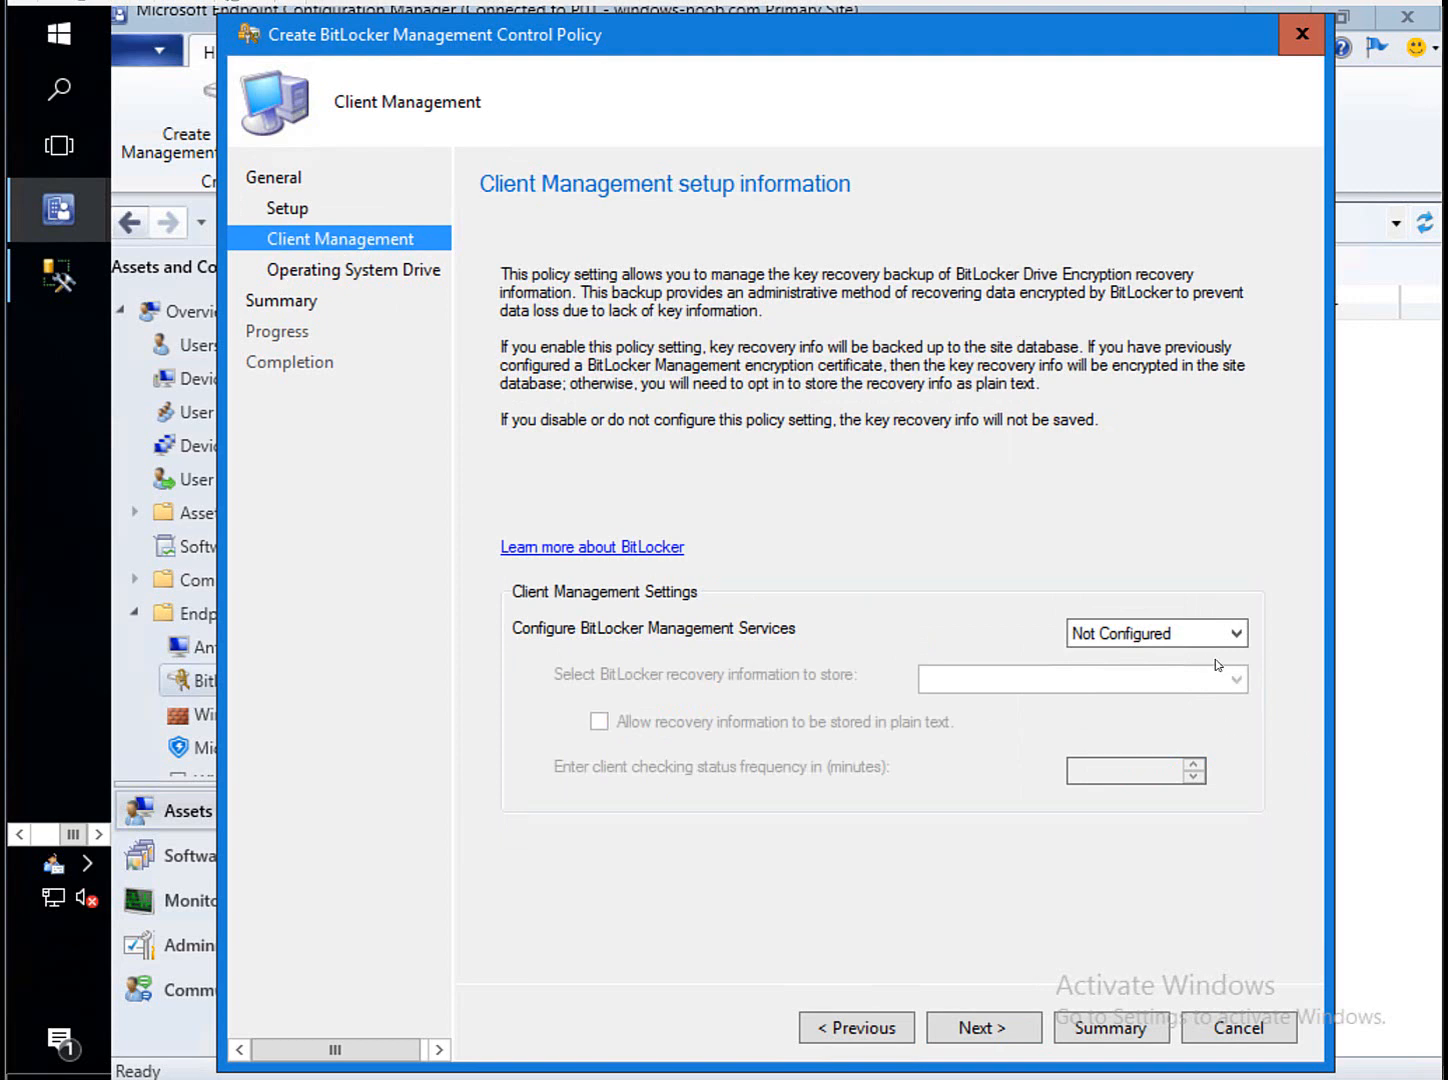
Set Configure BitLocker Management Services to Enabled, keeping recovery password and key package storage.
left_click(1166, 638)
left_click(1134, 678)
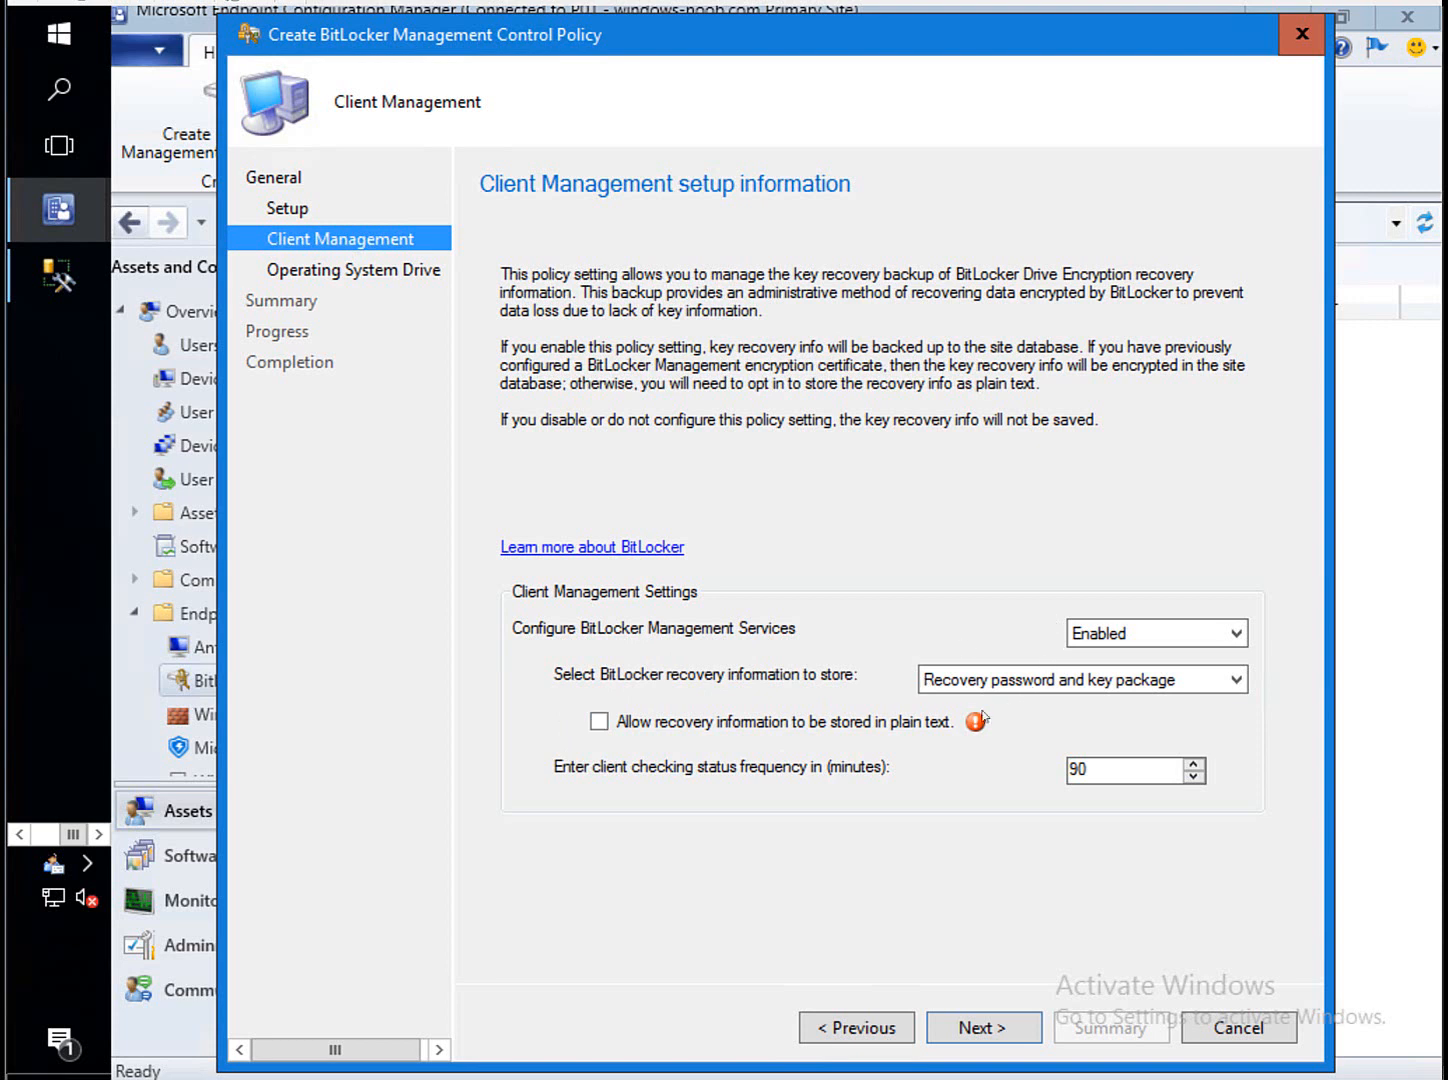
mouse_move(977, 724)
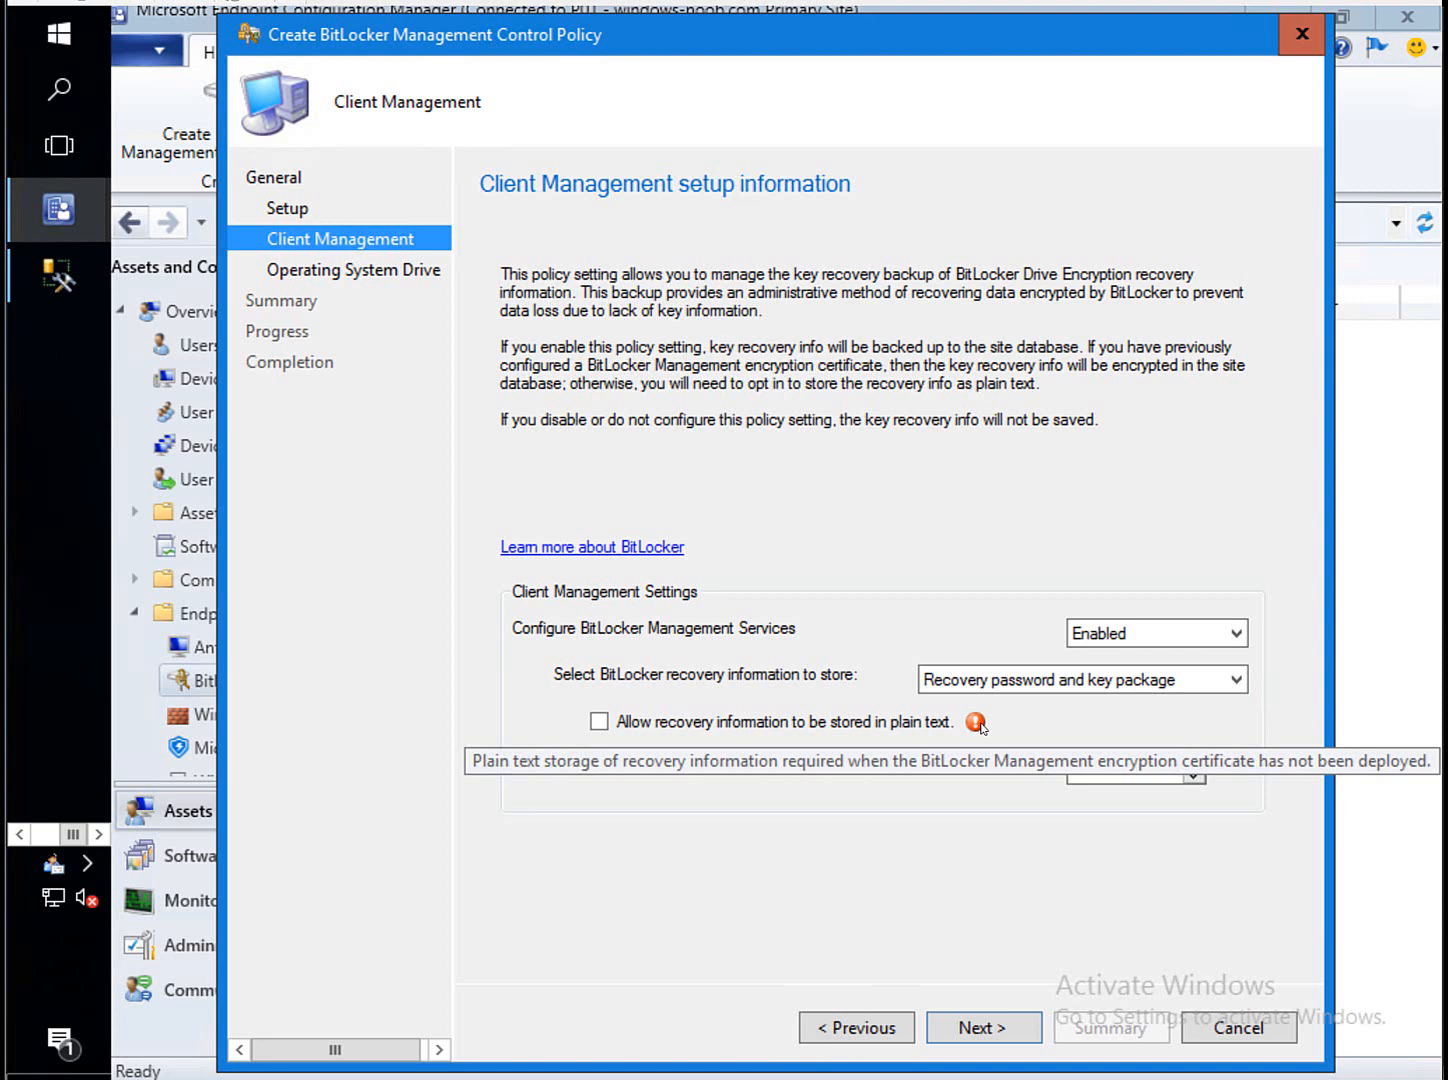
mouse_move(979, 724)
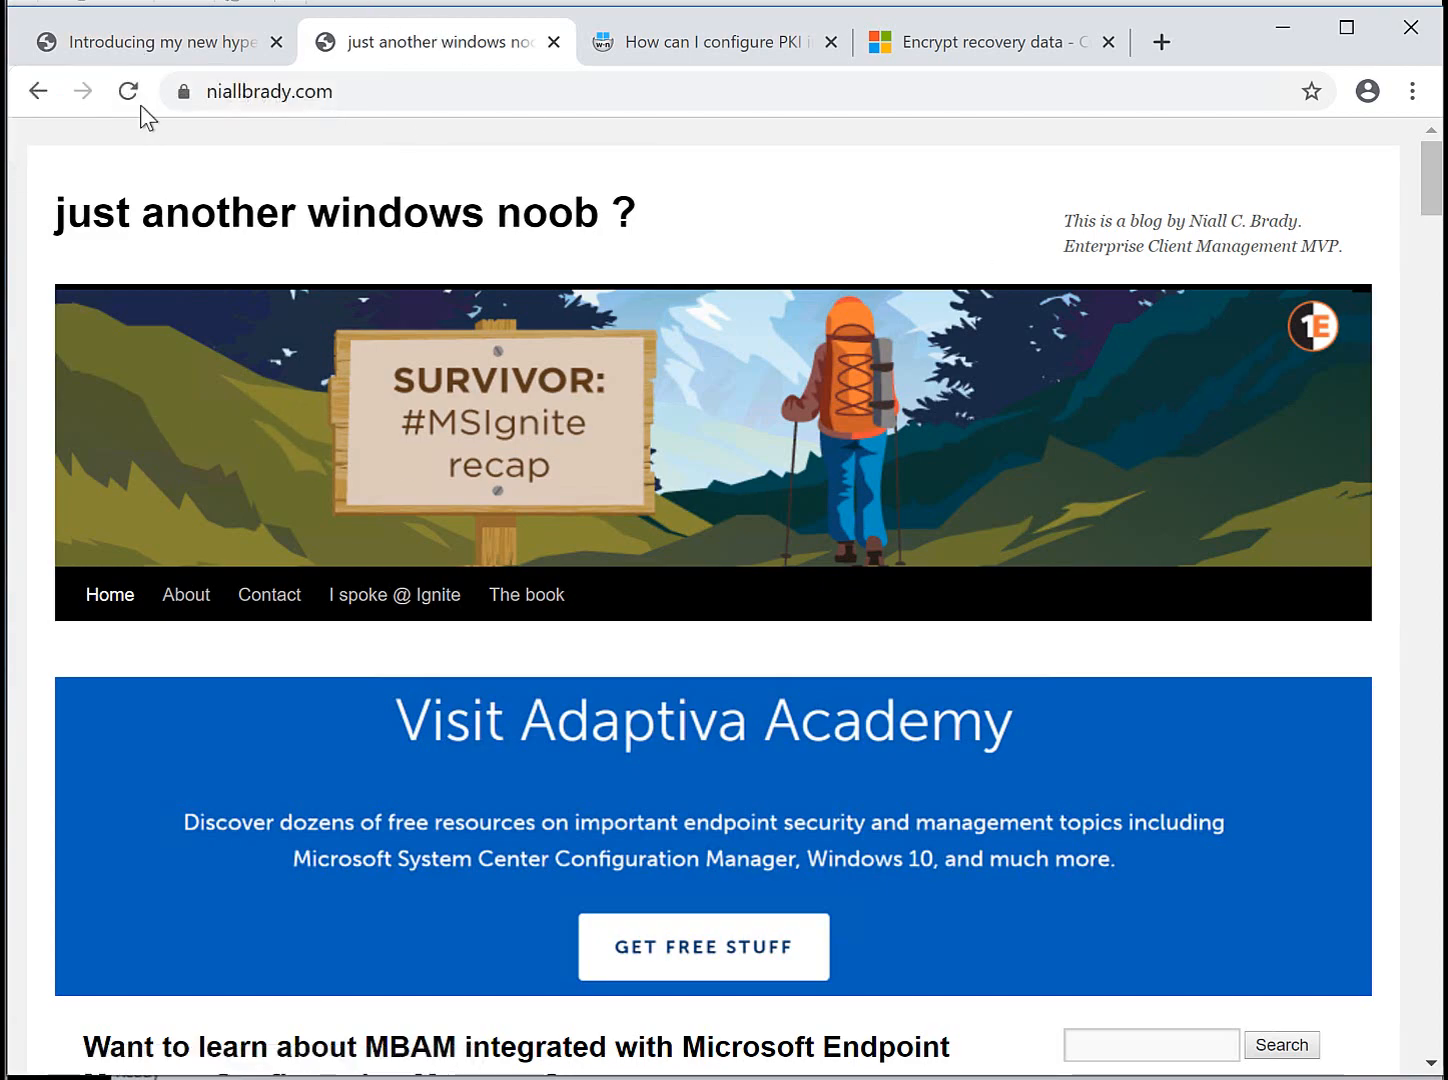
Open the blog's MBAM integration post, scroll to its Microsoft links, and view the Encrypt recovery data article.
scroll(1436, 230, "down", 4)
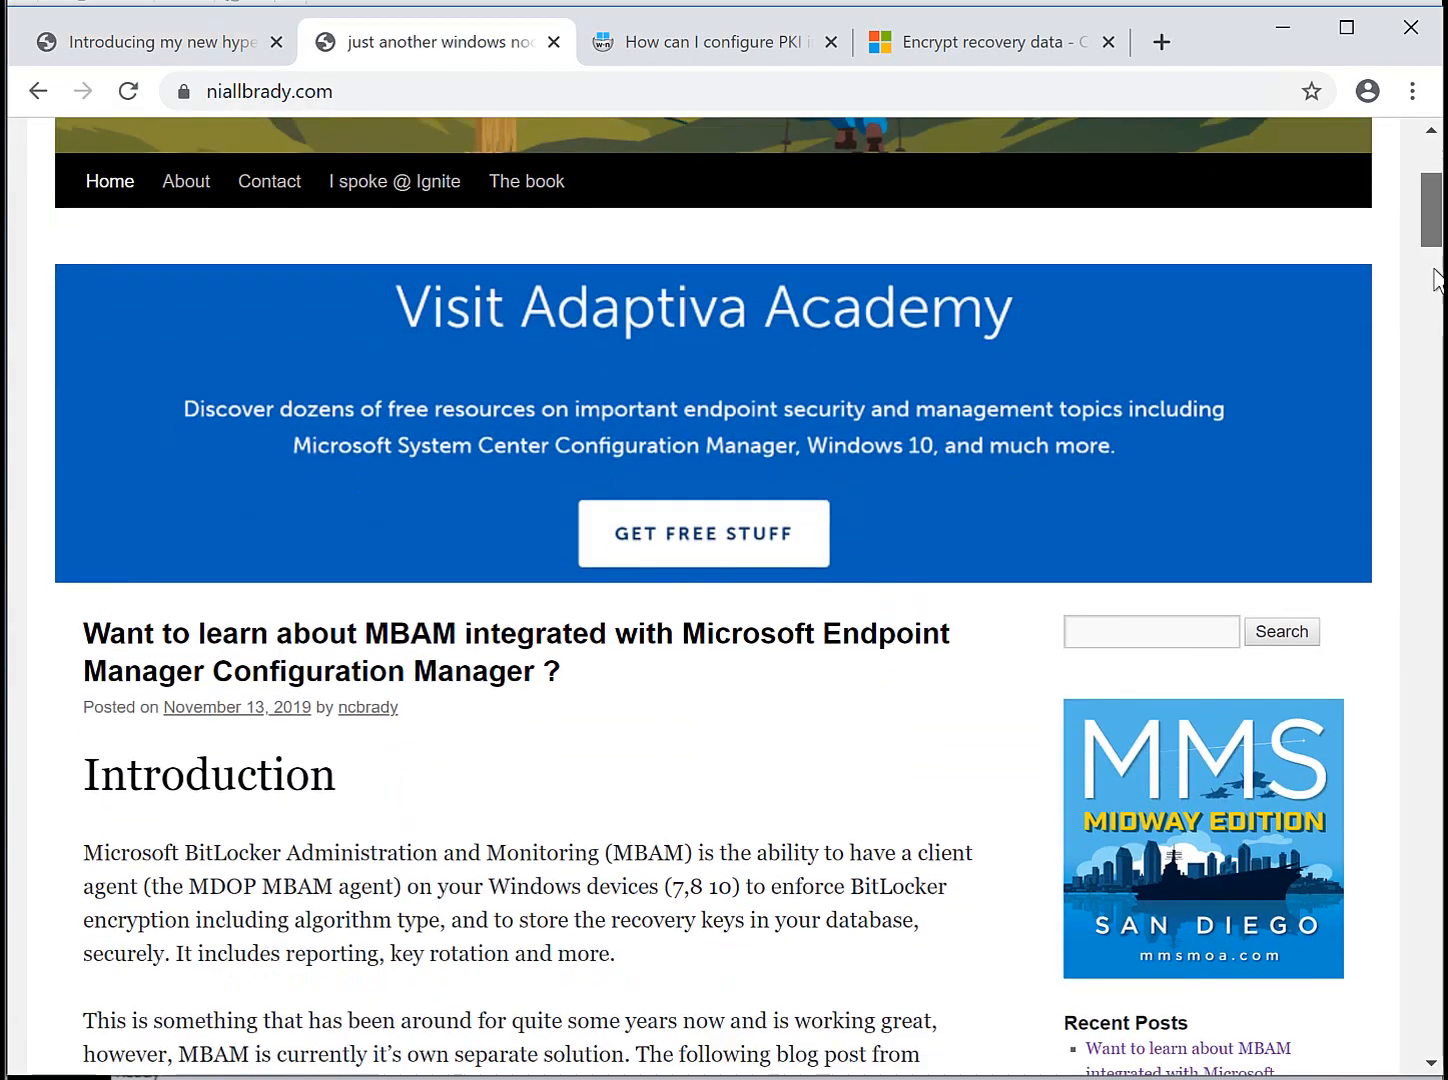
scroll(1436, 278, "down", 10)
scroll(1436, 278, "up", 2)
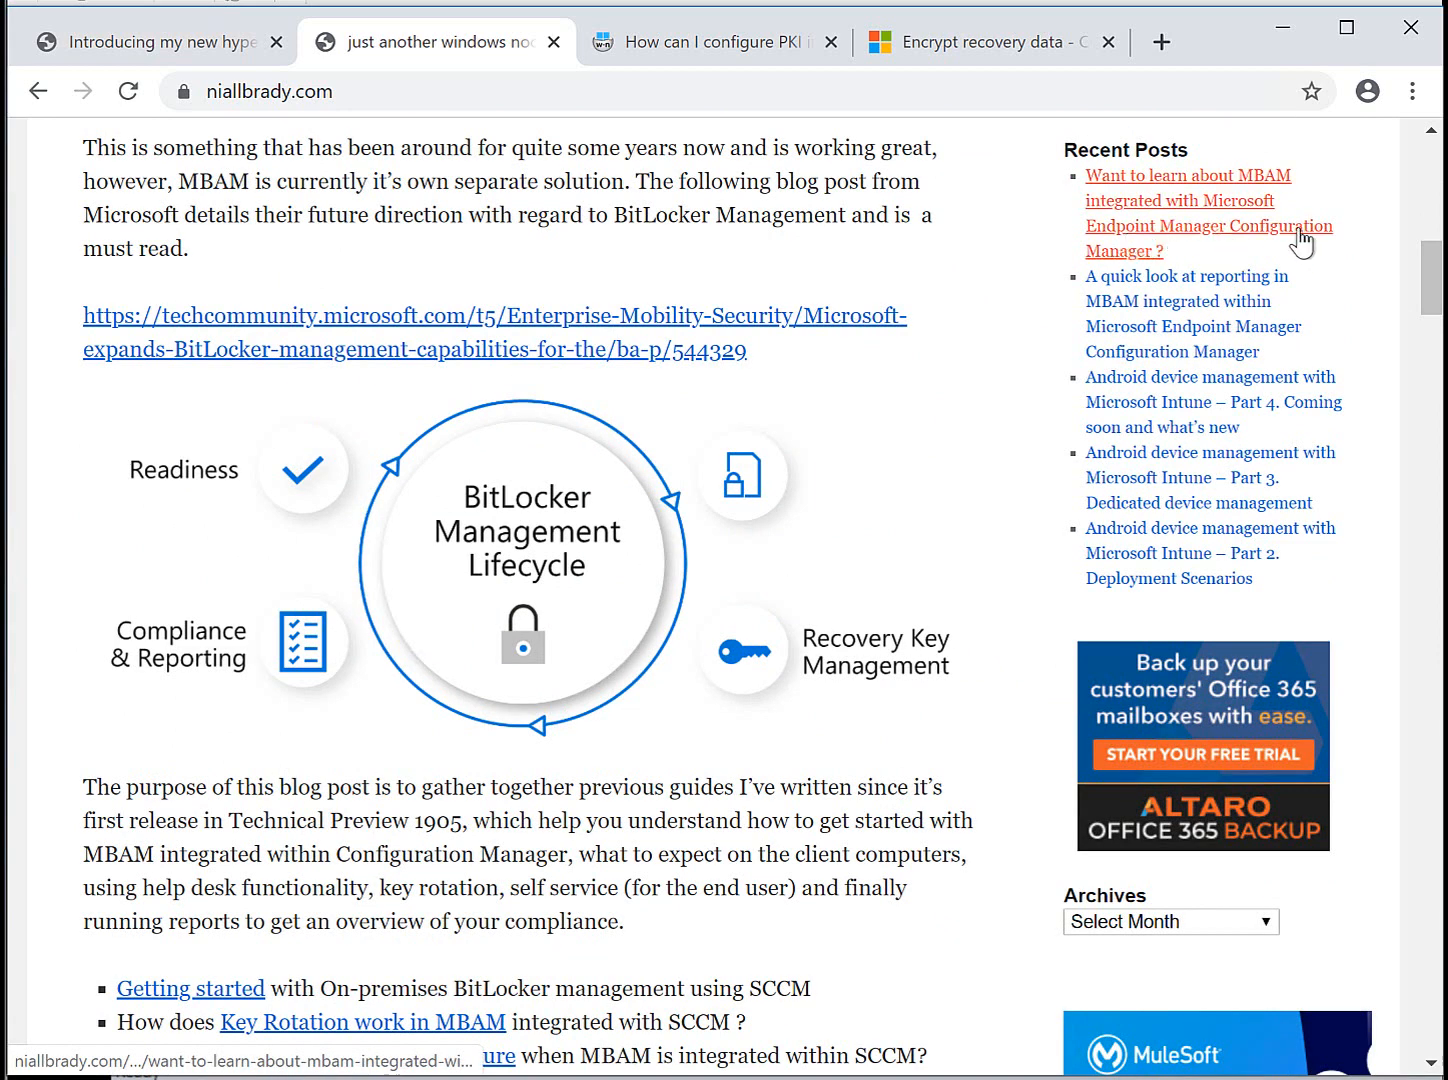
left_click(1190, 238)
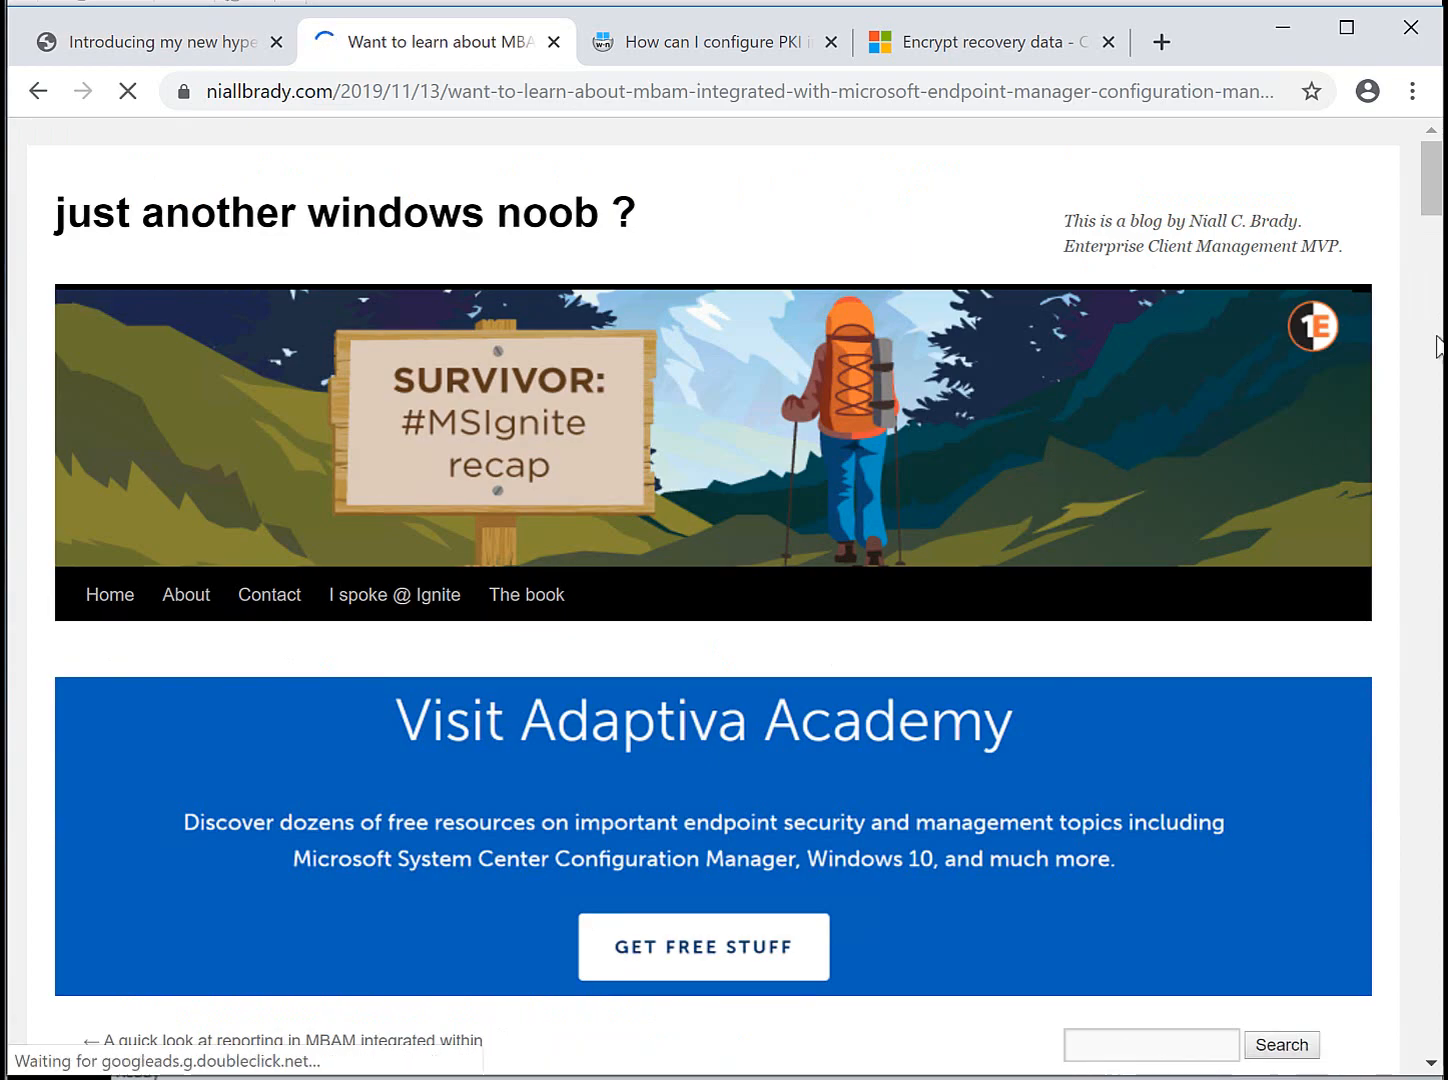
left_click_drag(1430, 192, 1437, 363)
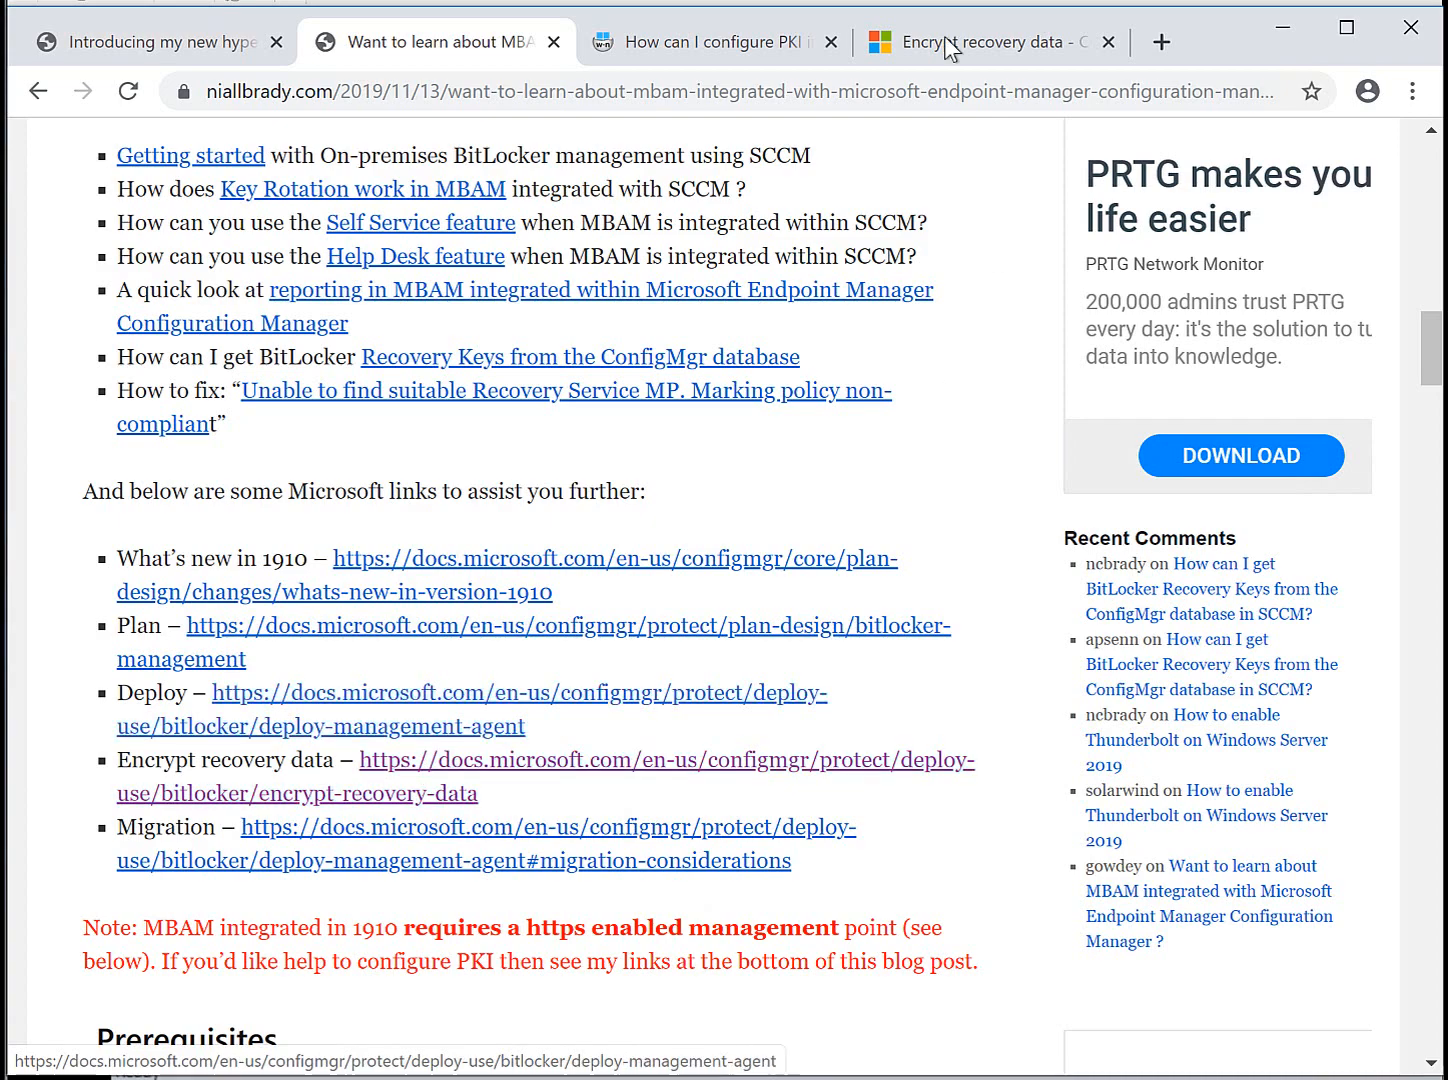
left_click(868, 43)
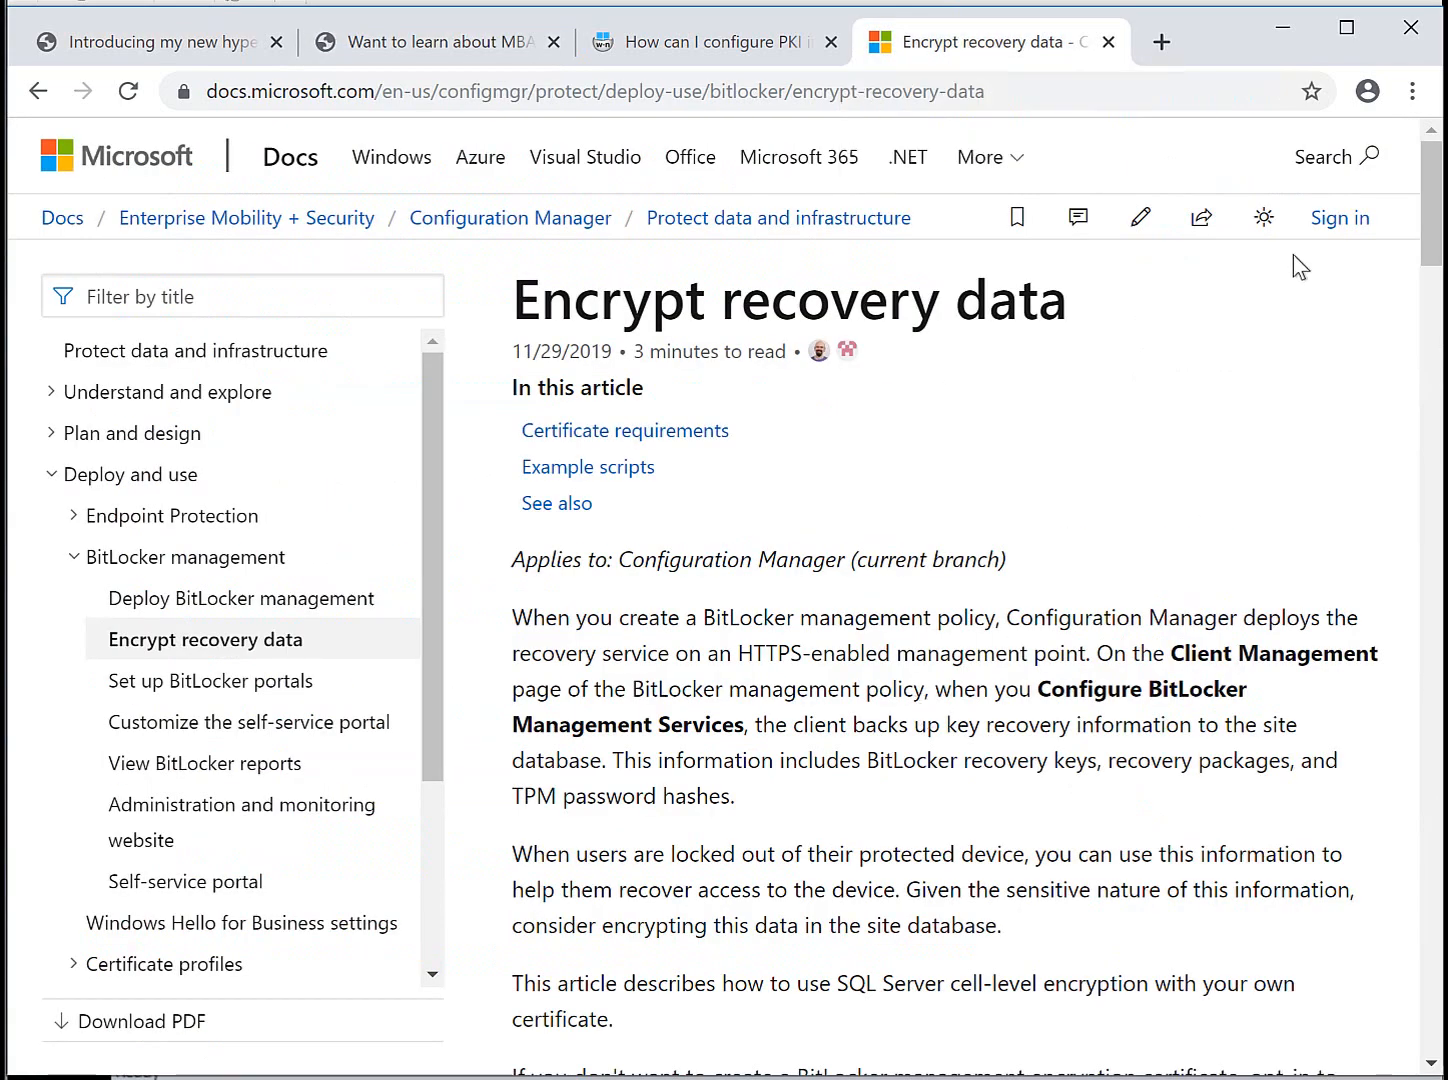
Read the article's certificate requirements and example SQL scripts, highlighting the required certificate name.
left_click_drag(1436, 210, 1440, 334)
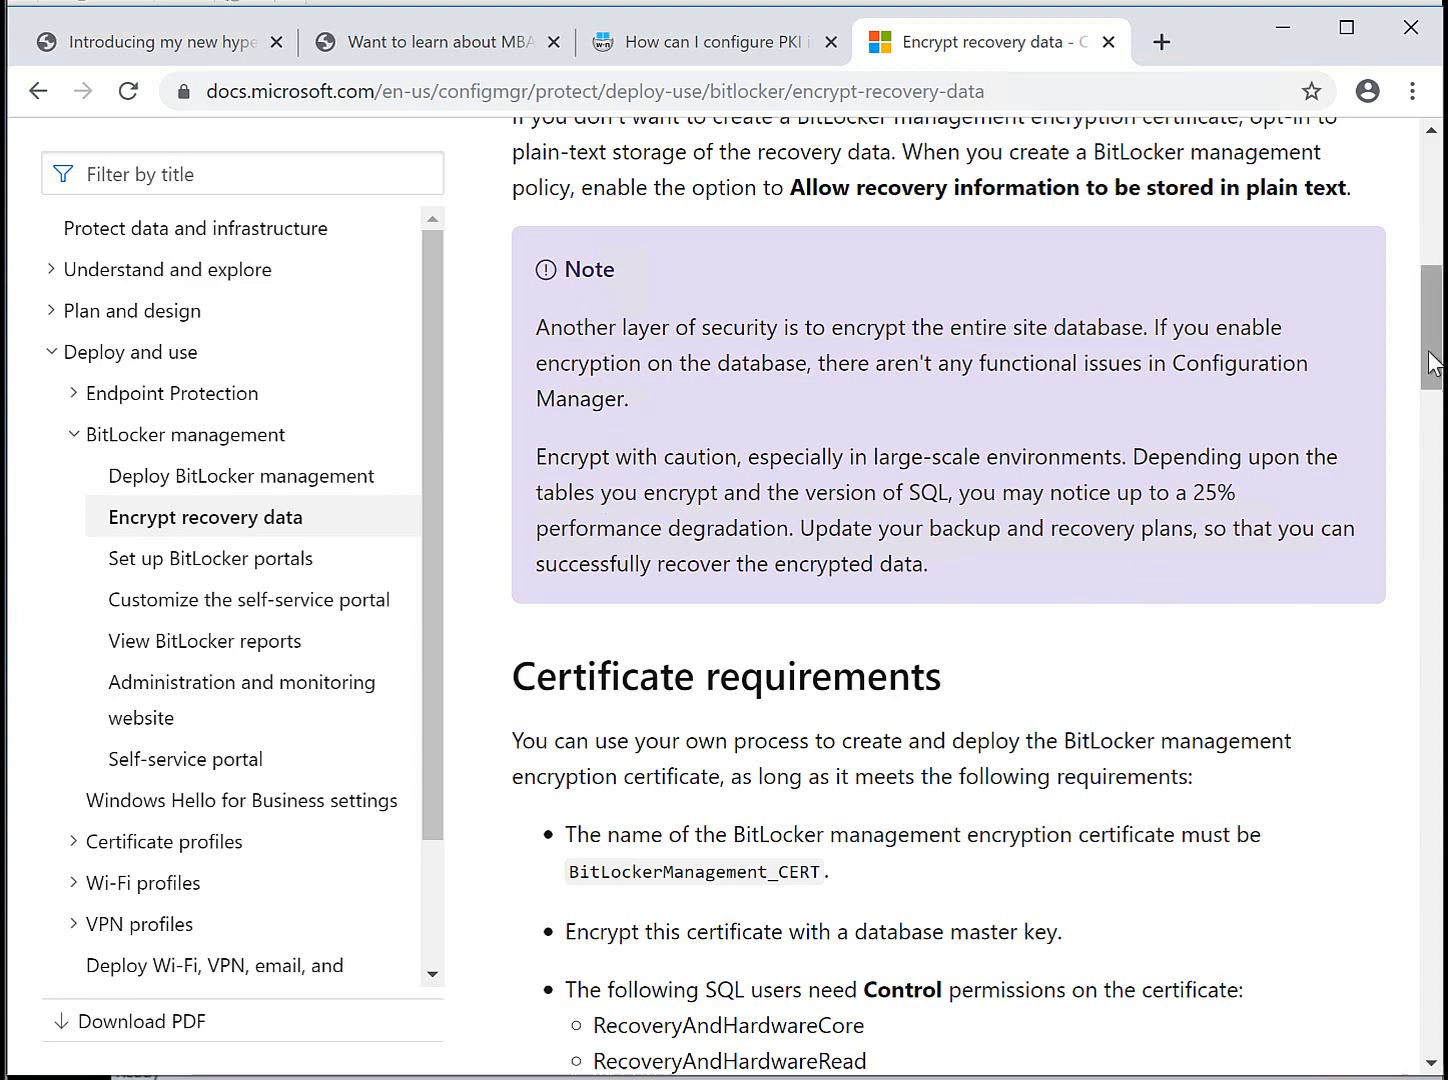
left_click_drag(1436, 362, 1441, 416)
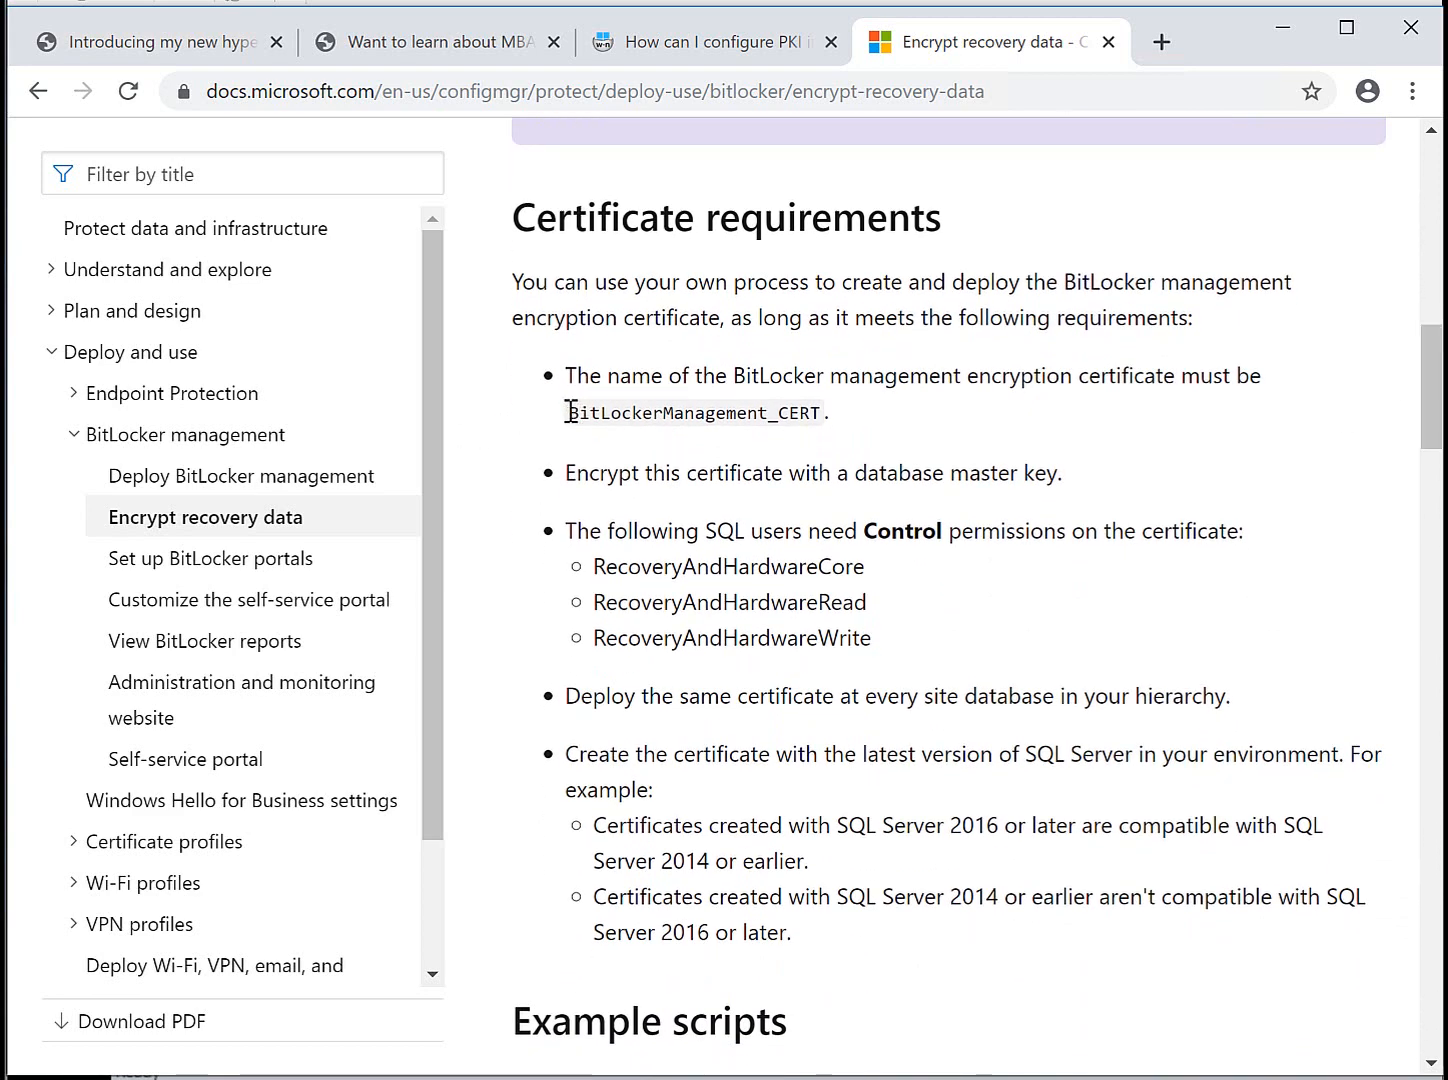
left_click_drag(567, 412, 822, 412)
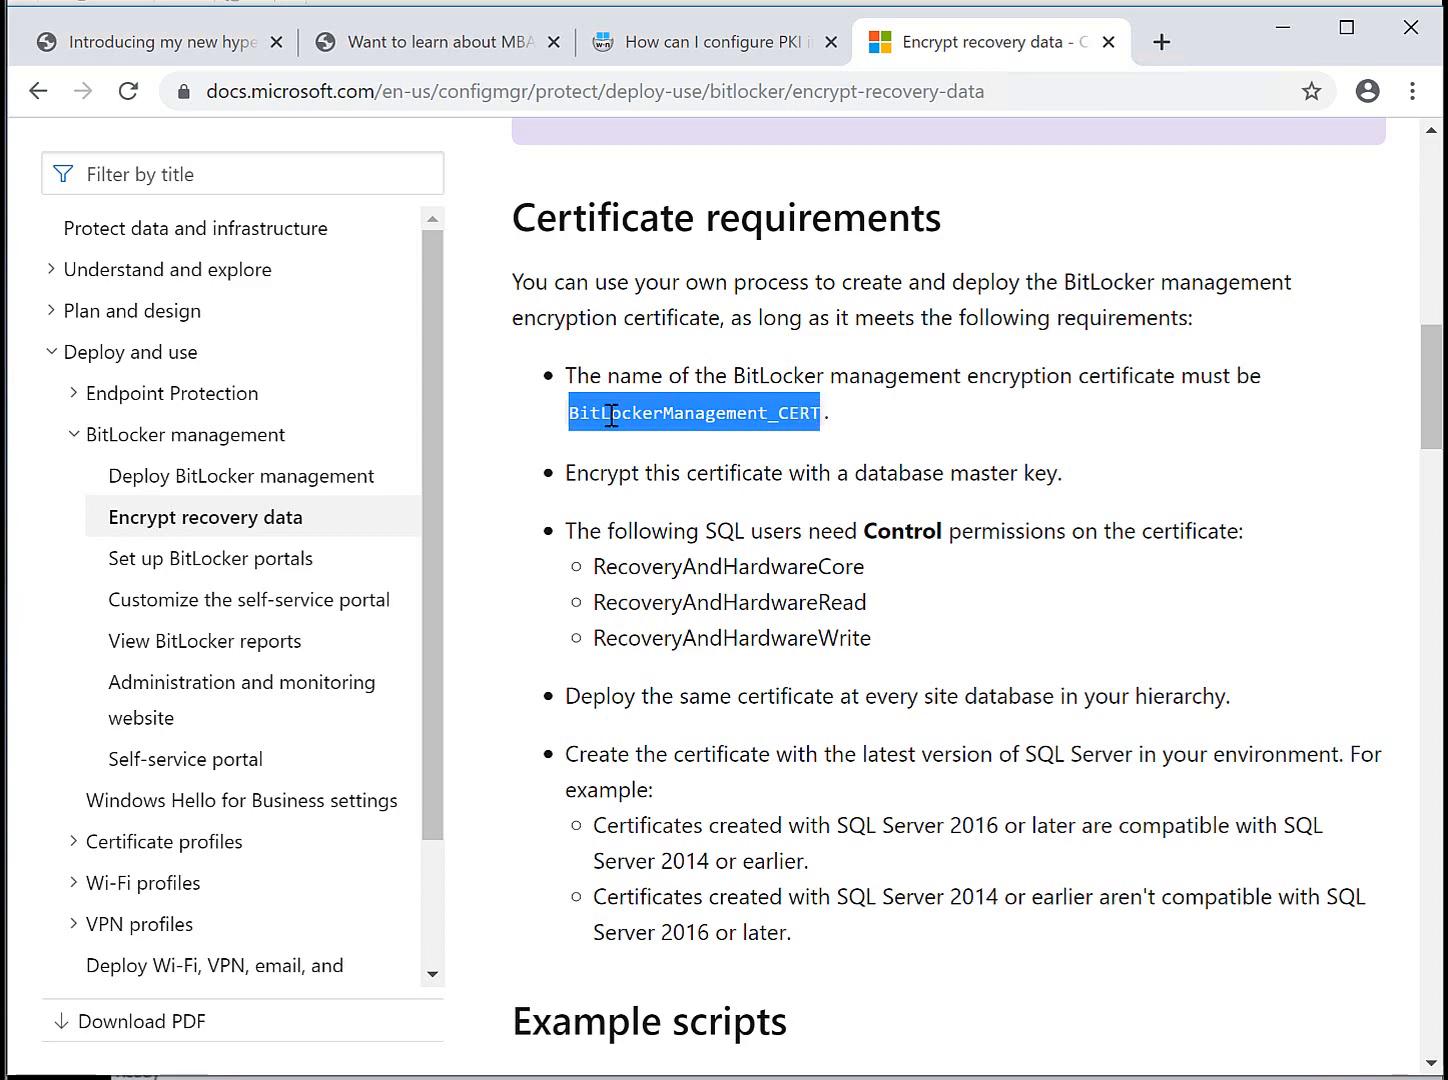
left_click_drag(1424, 383, 1432, 490)
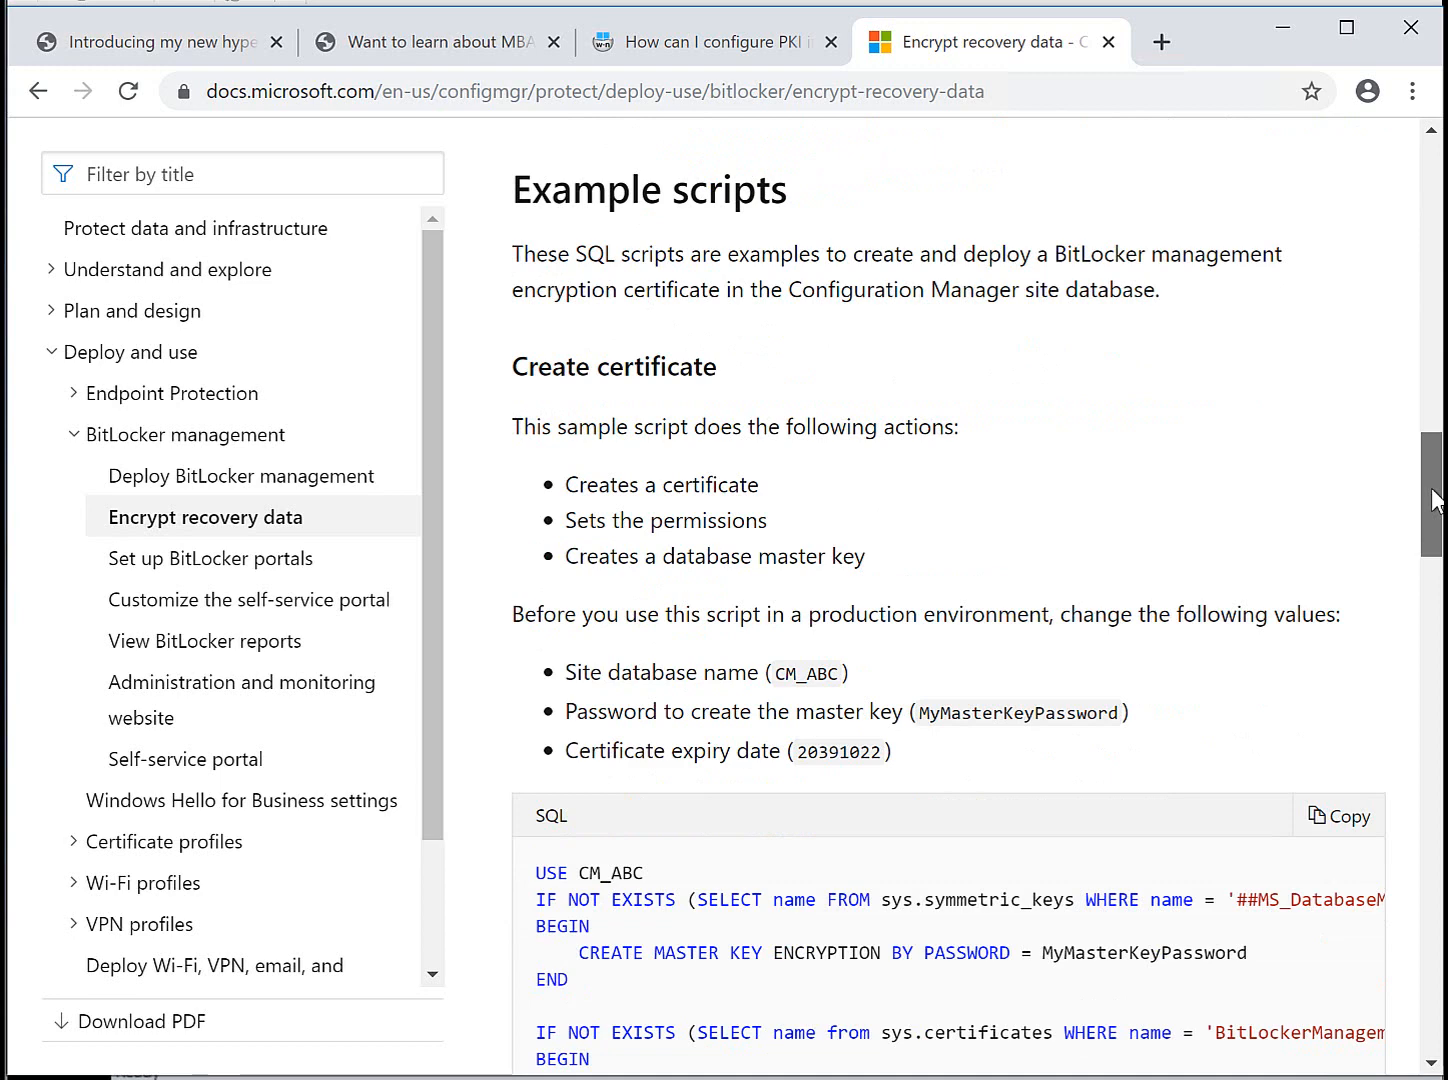
left_click_drag(1436, 500, 1434, 635)
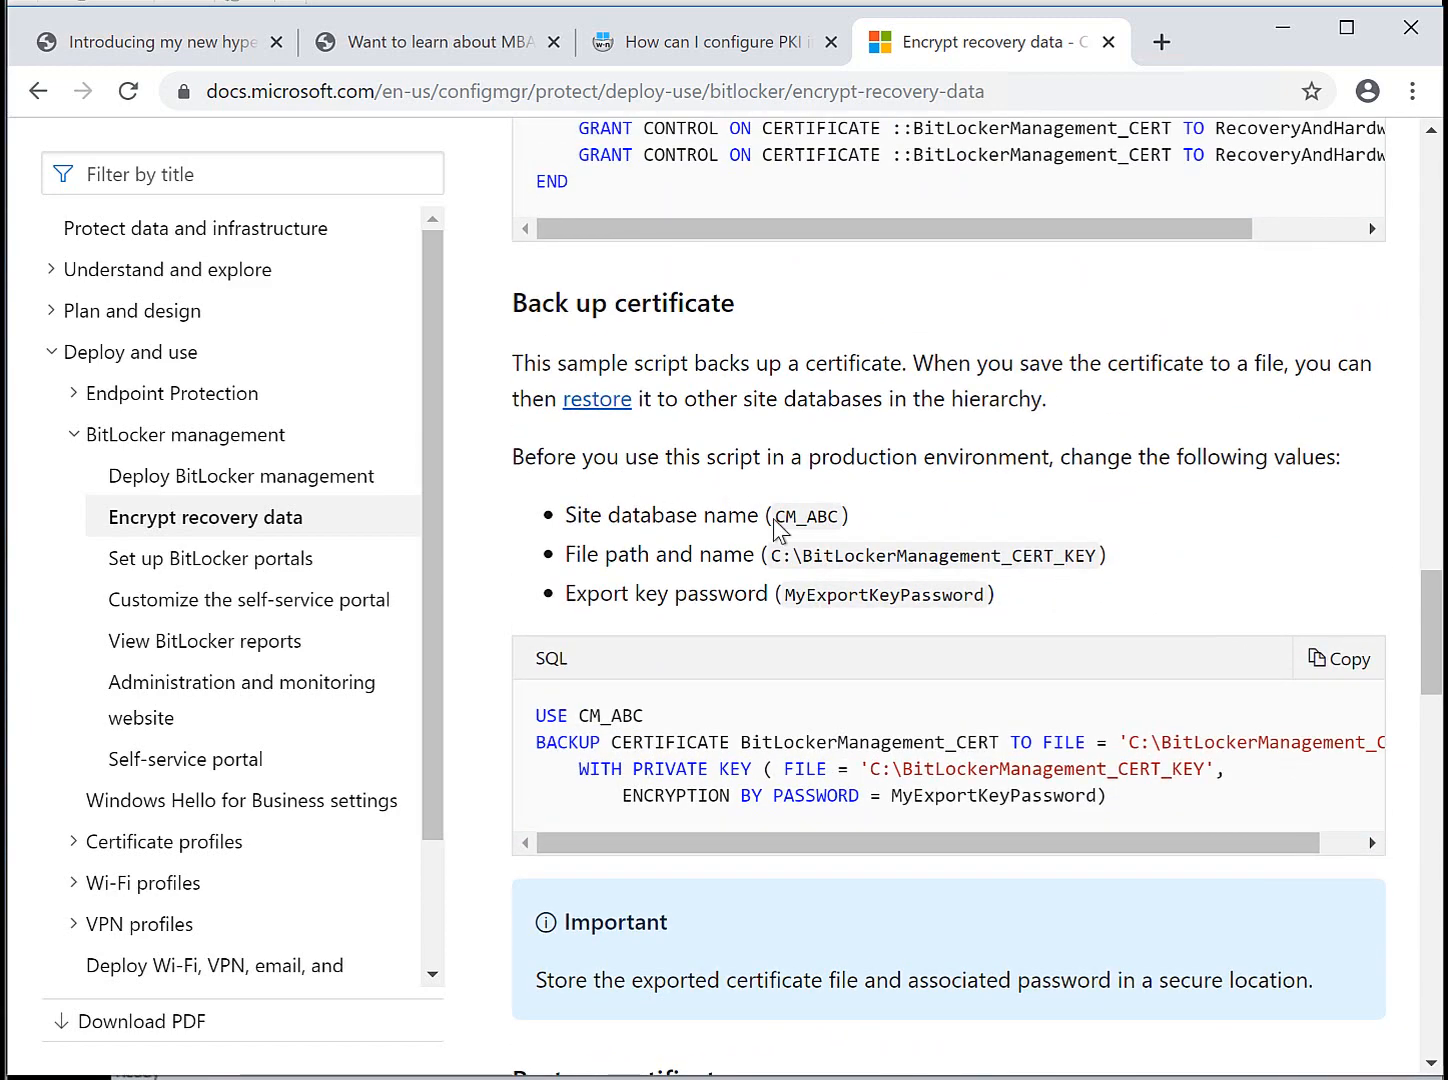
left_click_drag(566, 515, 828, 515)
left_click_drag(1436, 660, 765, 5)
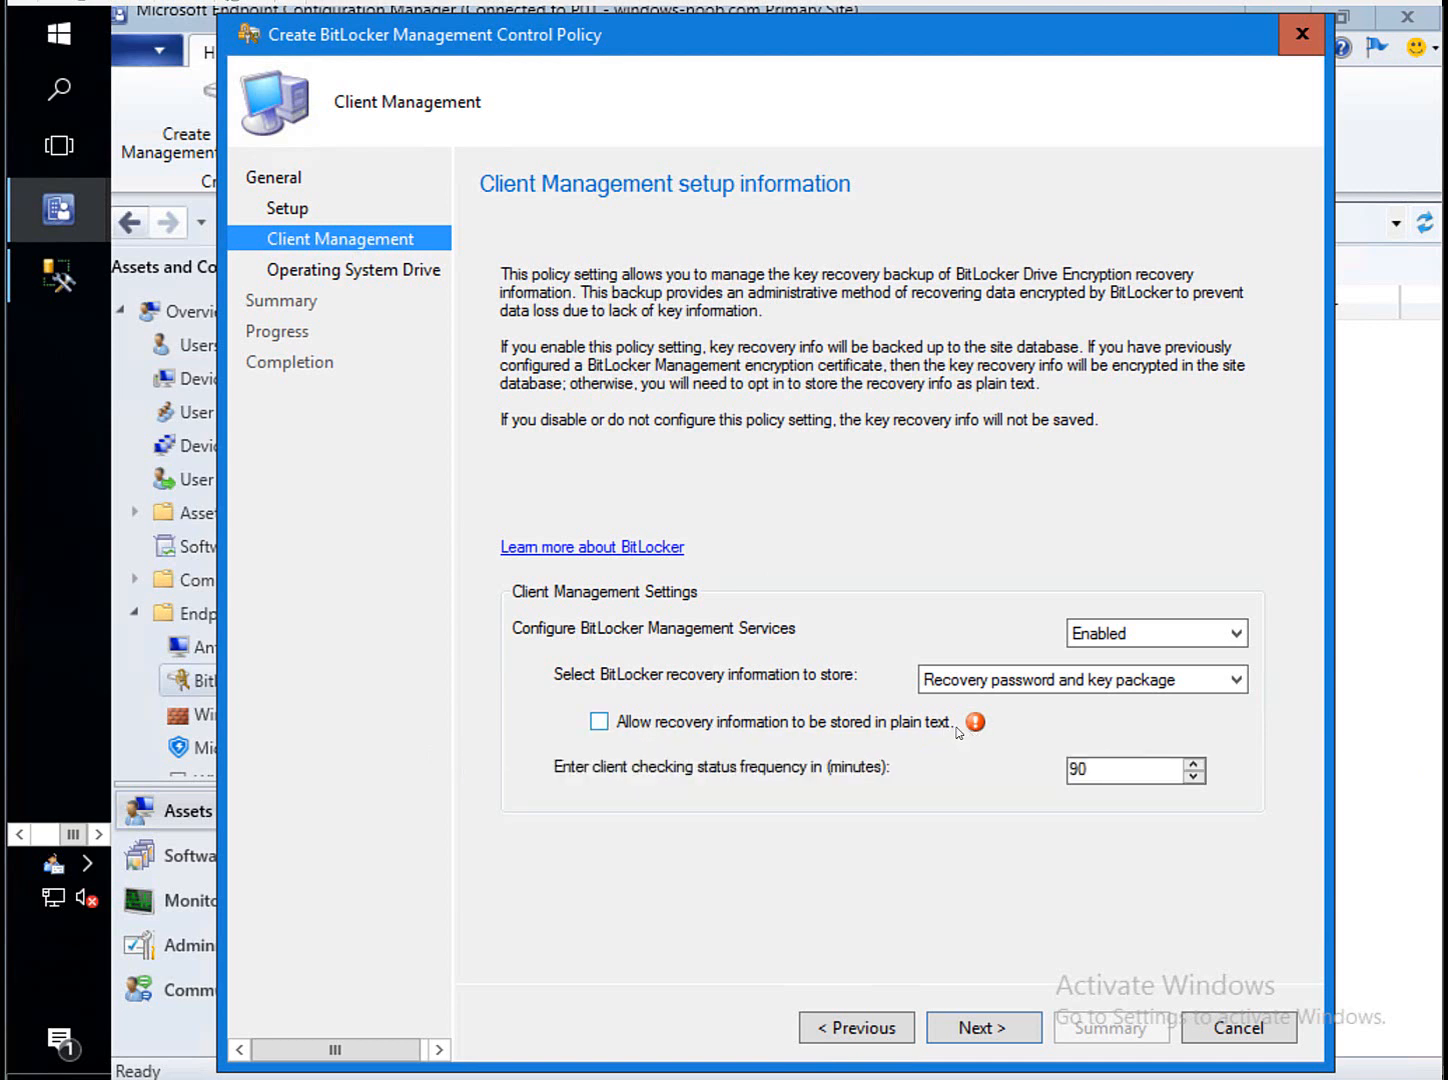
Allow plain-text recovery information storage and change the client checking frequency from 90 to 1 minute.
mouse_move(967, 723)
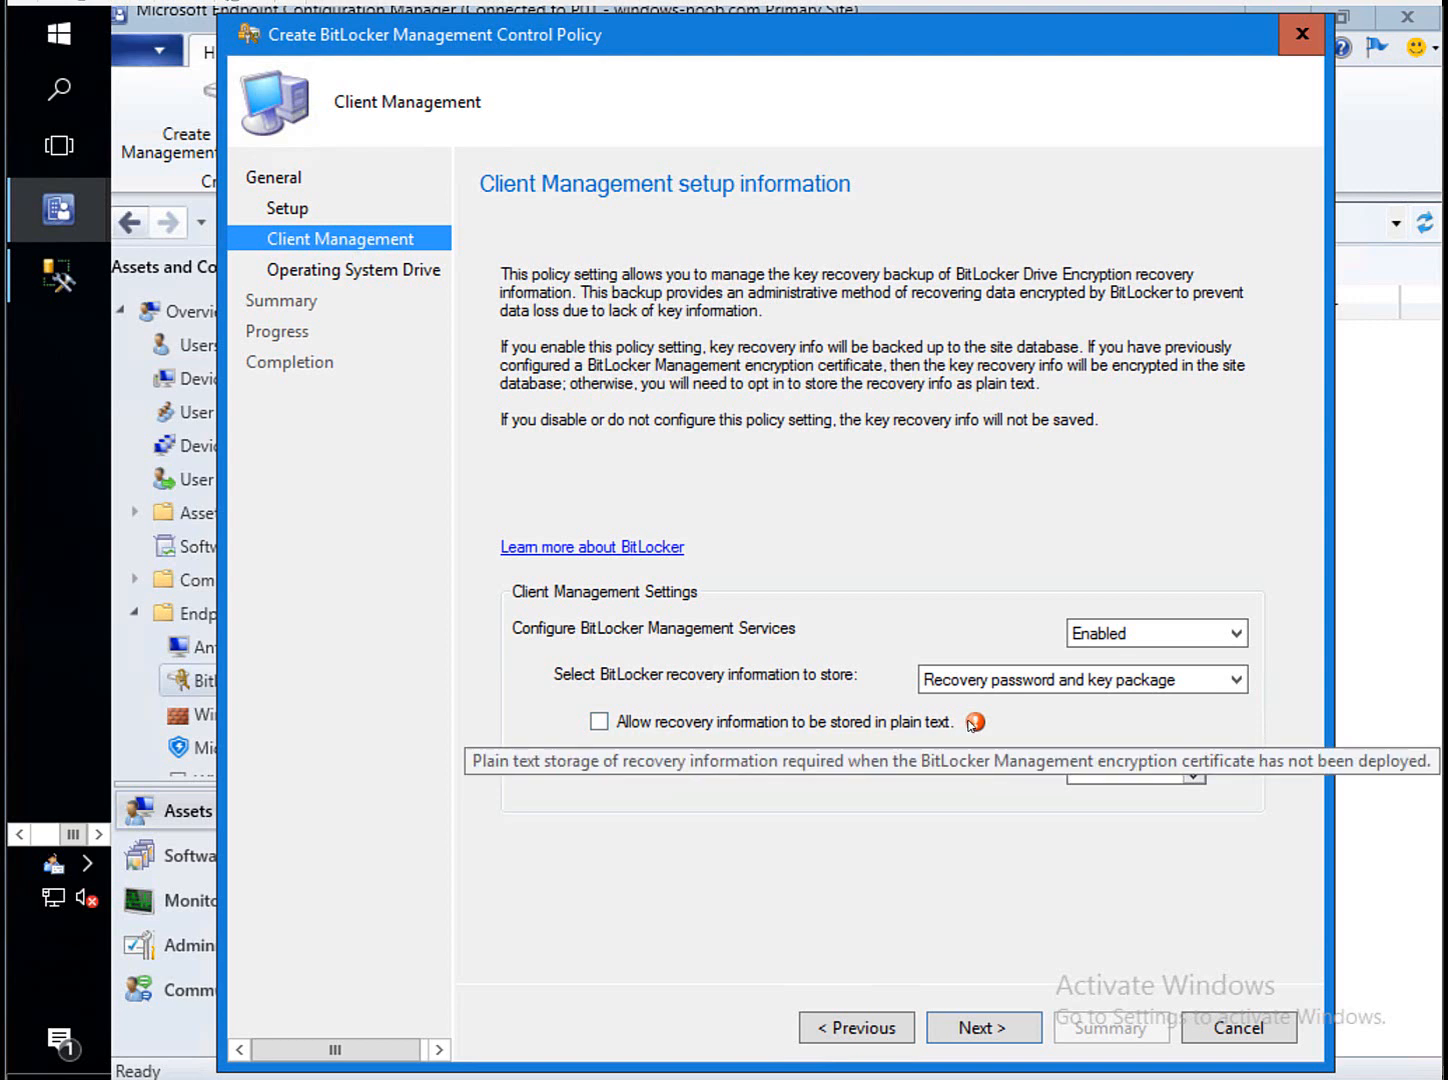
left_click(598, 722)
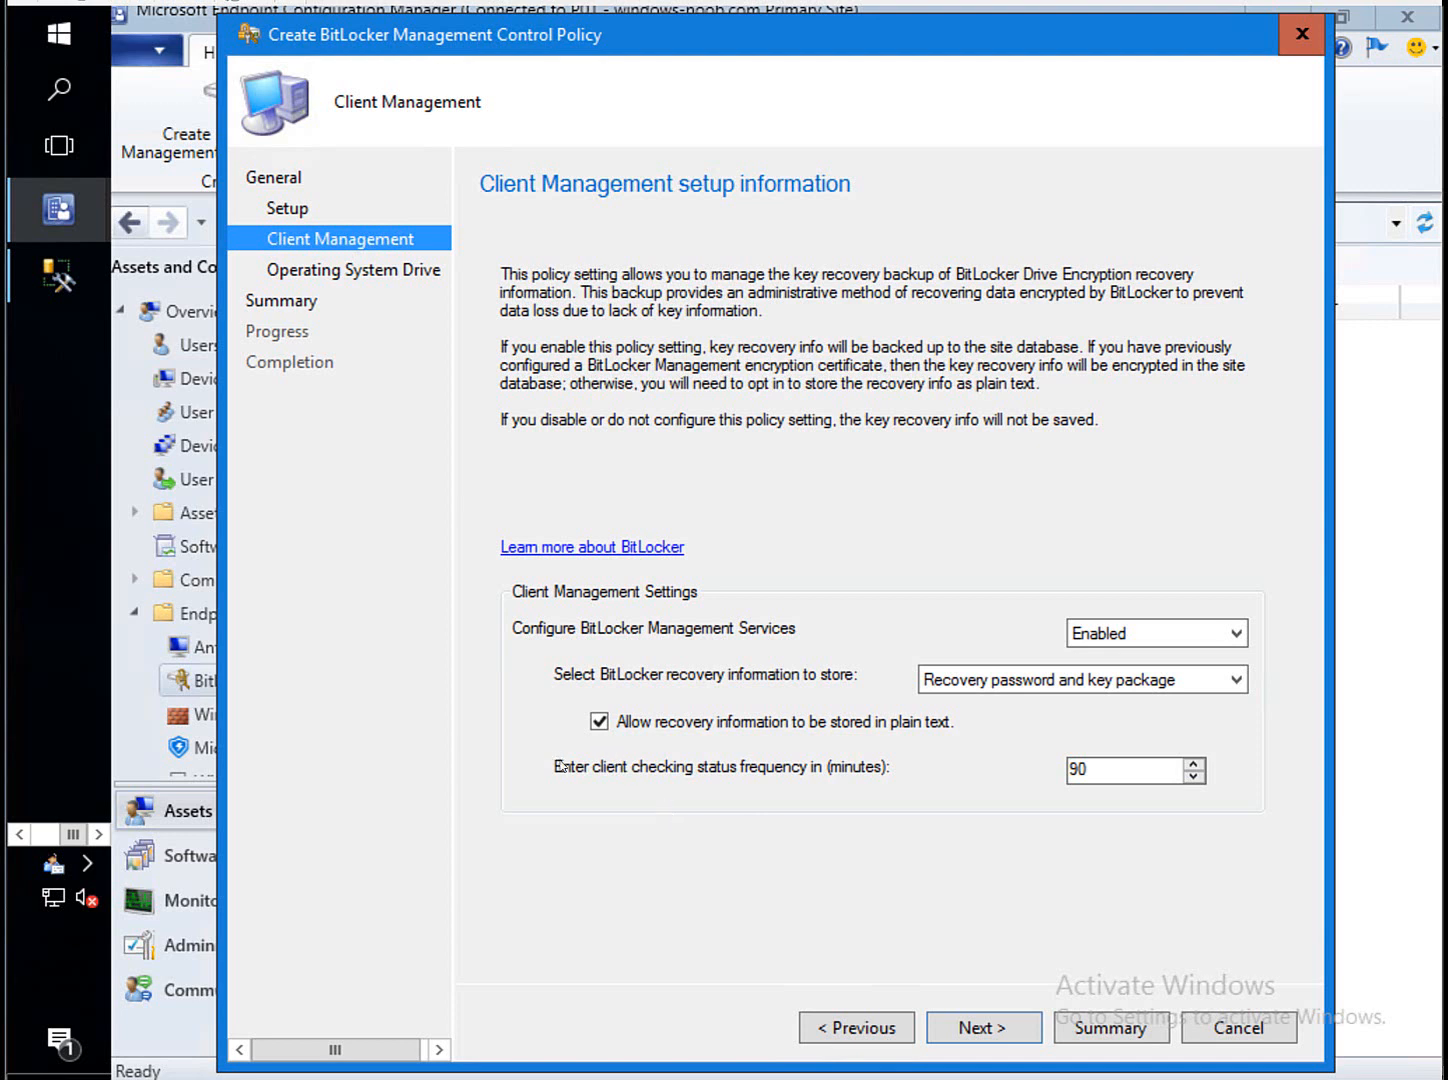
left_click_drag(1106, 772, 935, 772)
type("1")
left_click(983, 1033)
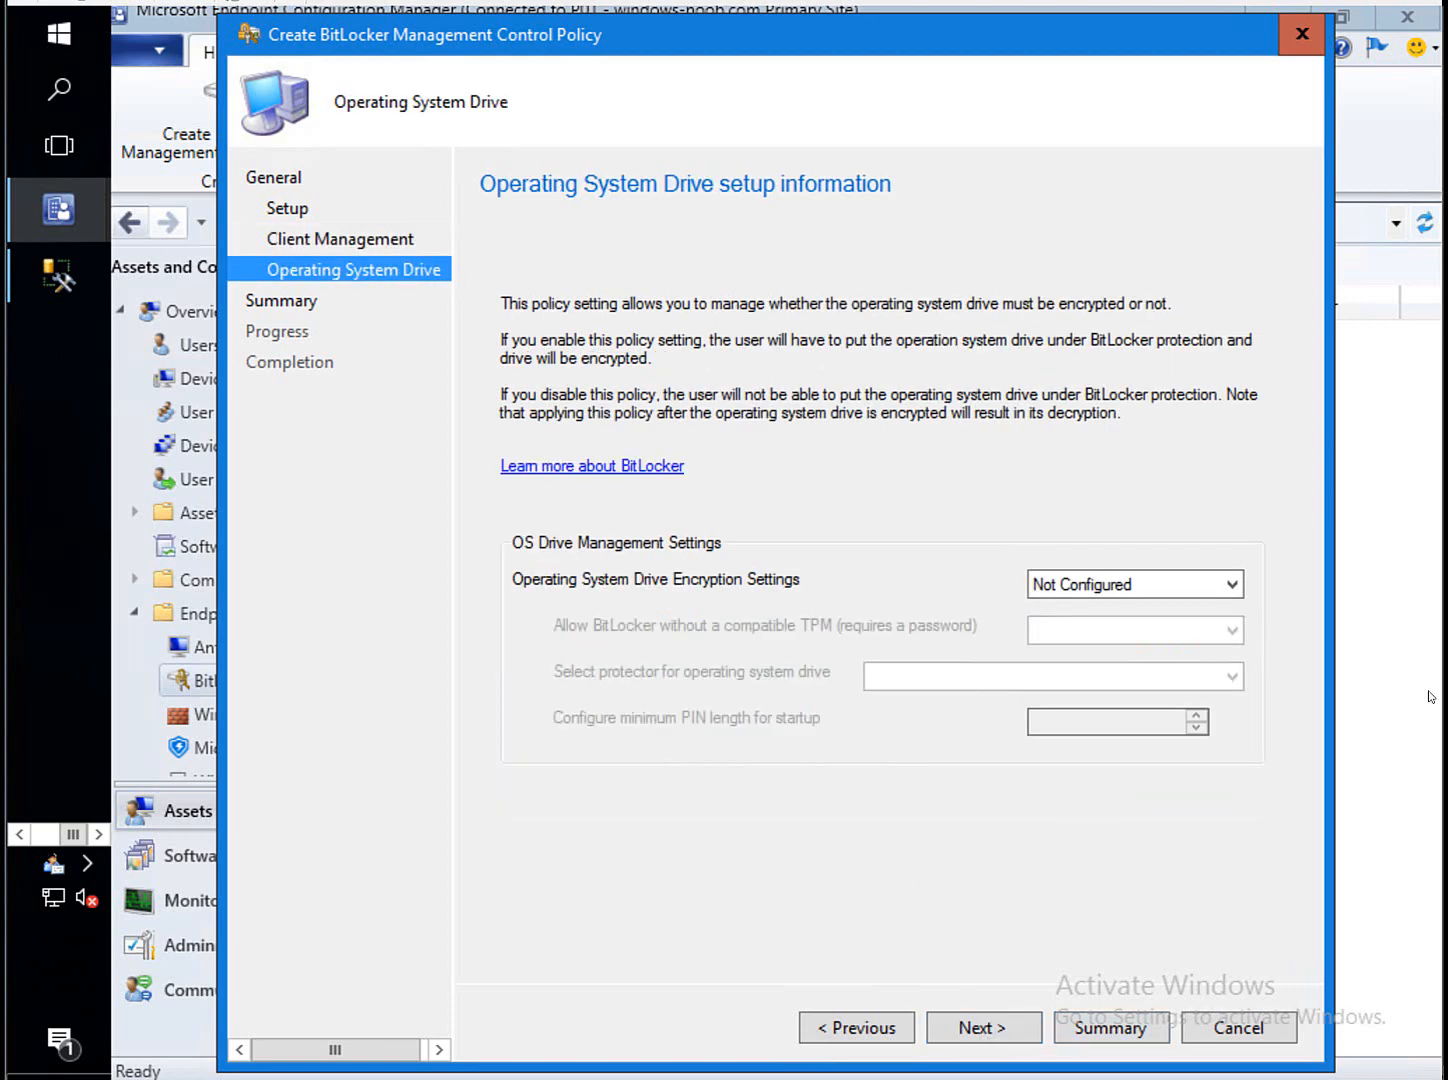
Enable operating system drive encryption and finish creating the 'MBAM finally in 1910' policy.
left_click(1174, 597)
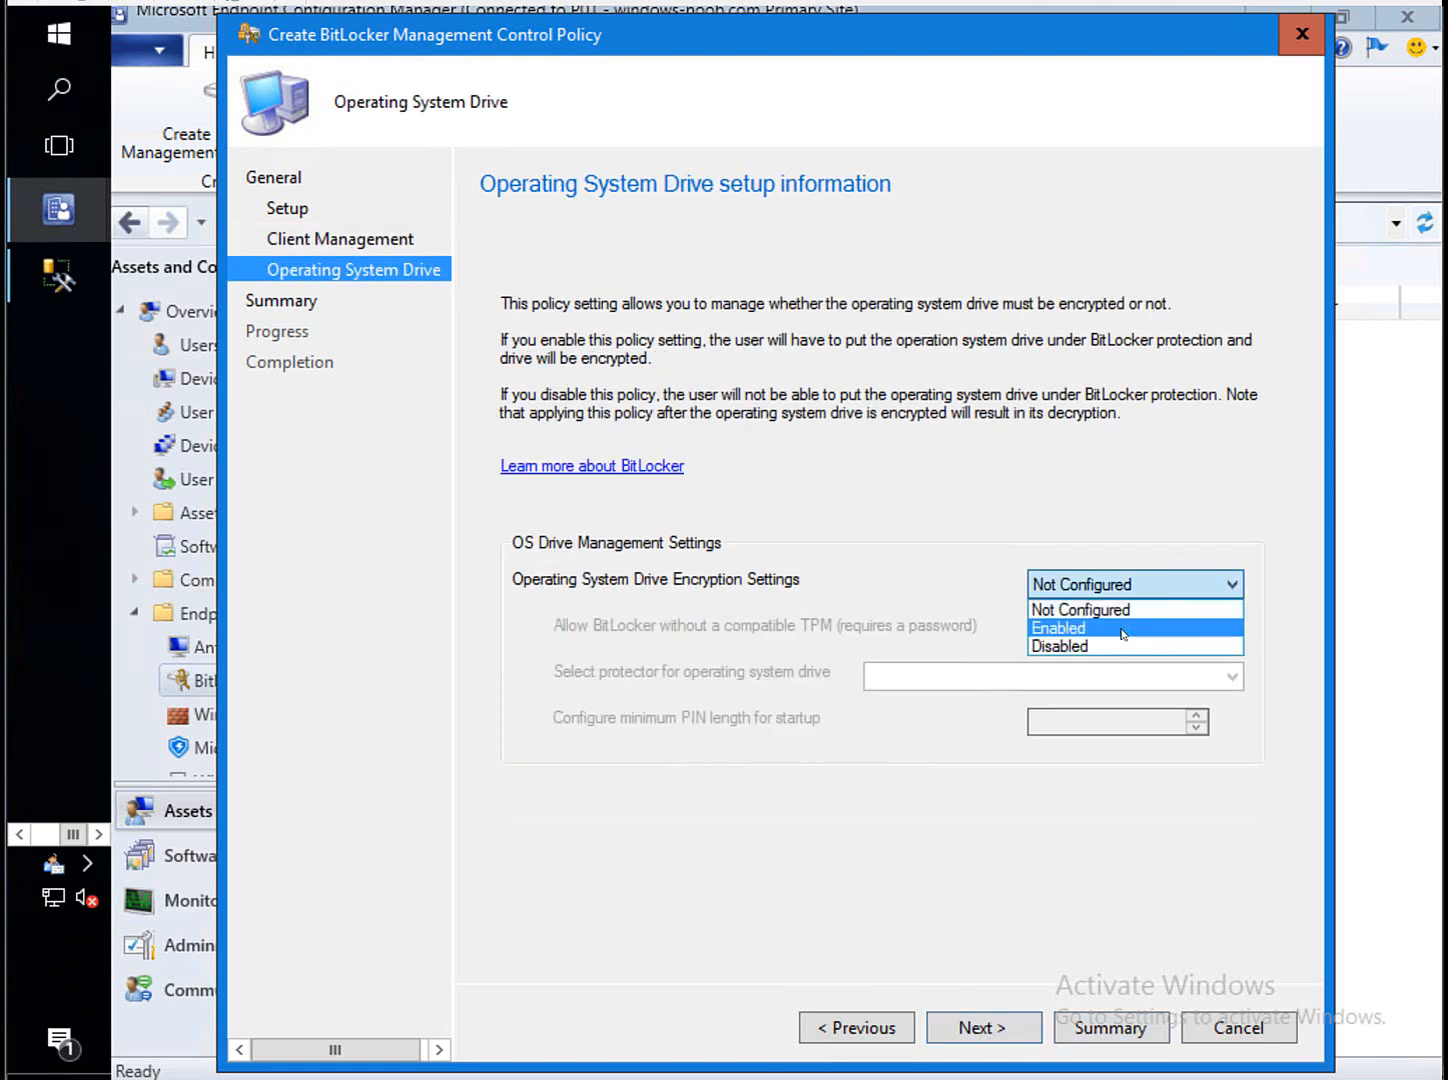
left_click(1128, 625)
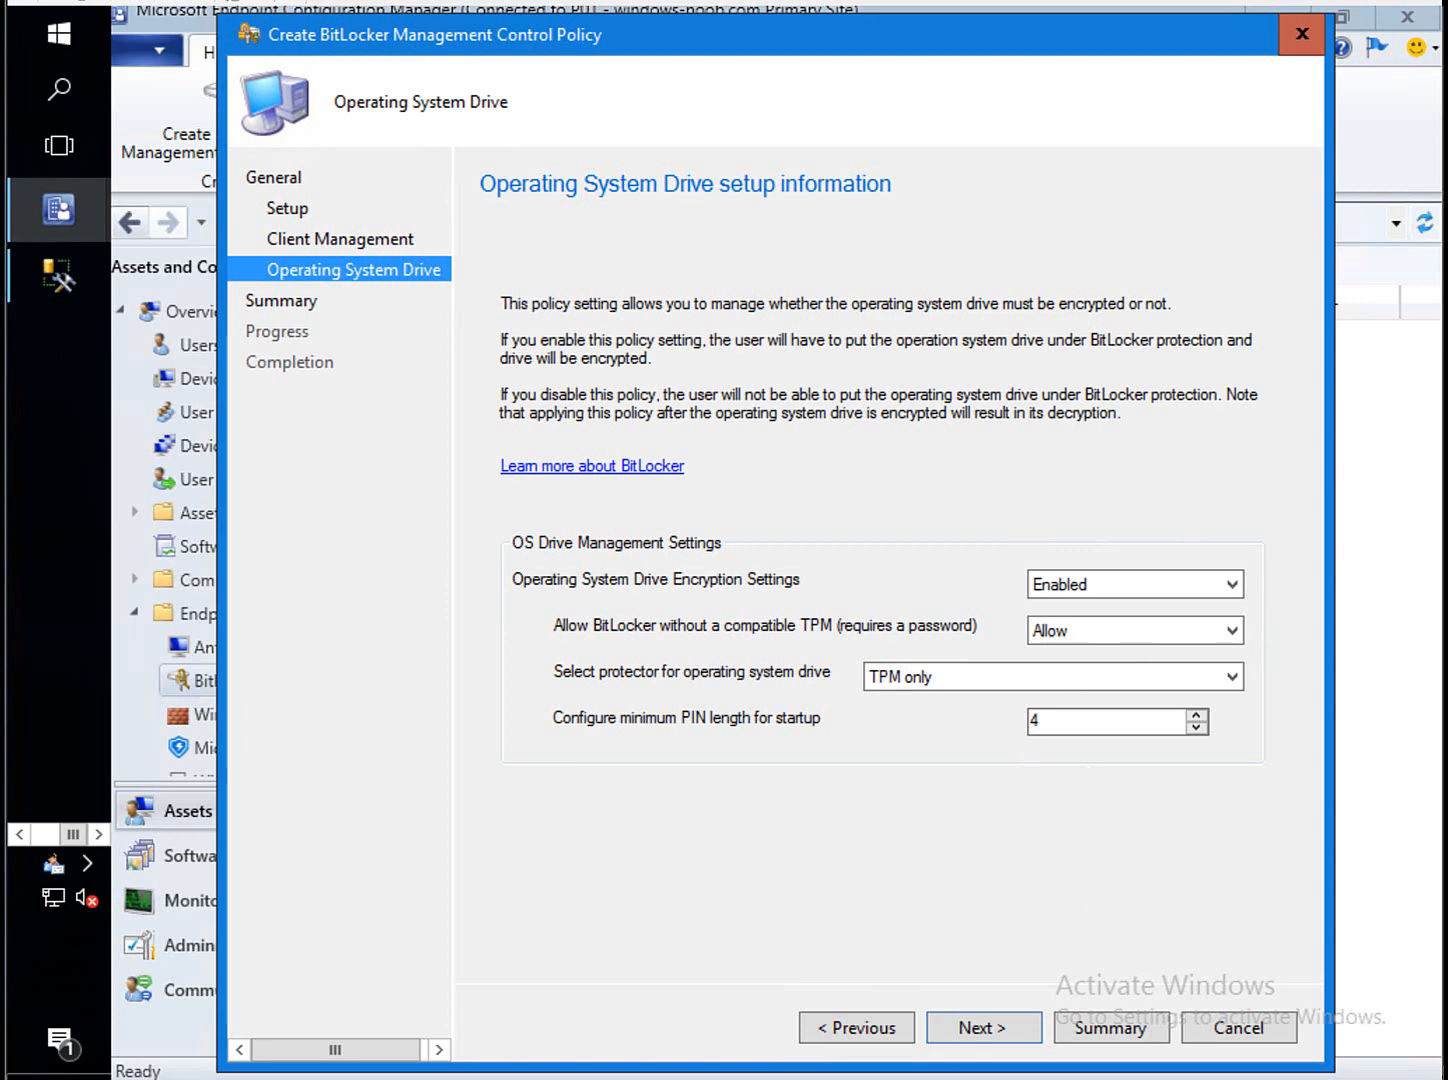
left_click(979, 1027)
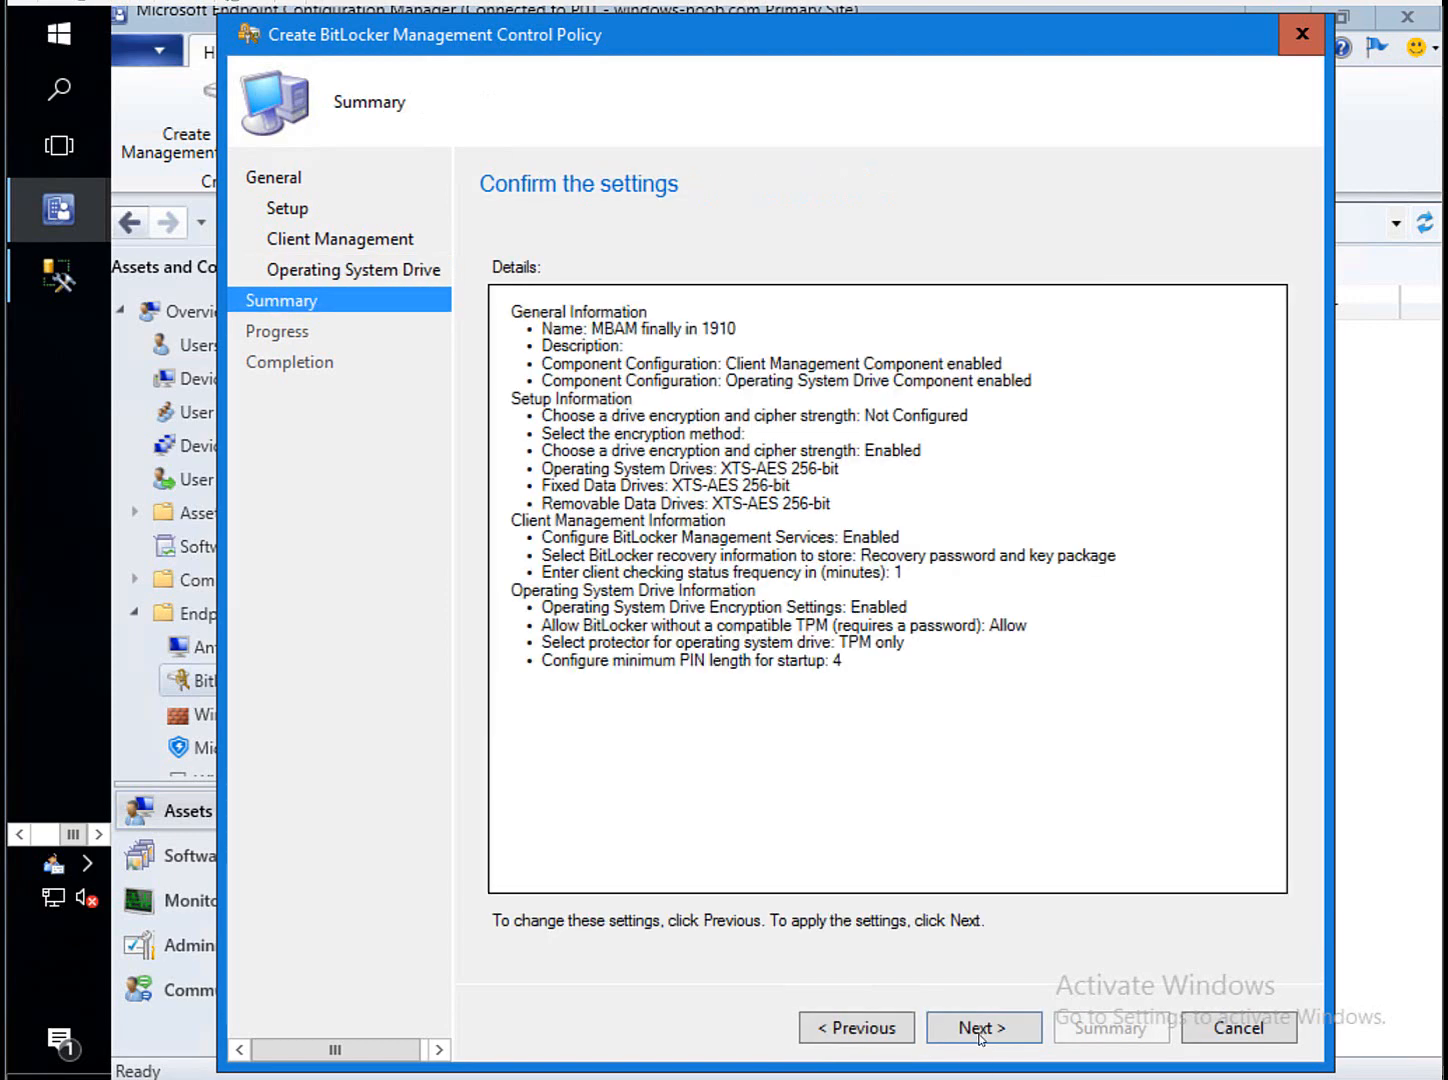
left_click(980, 1030)
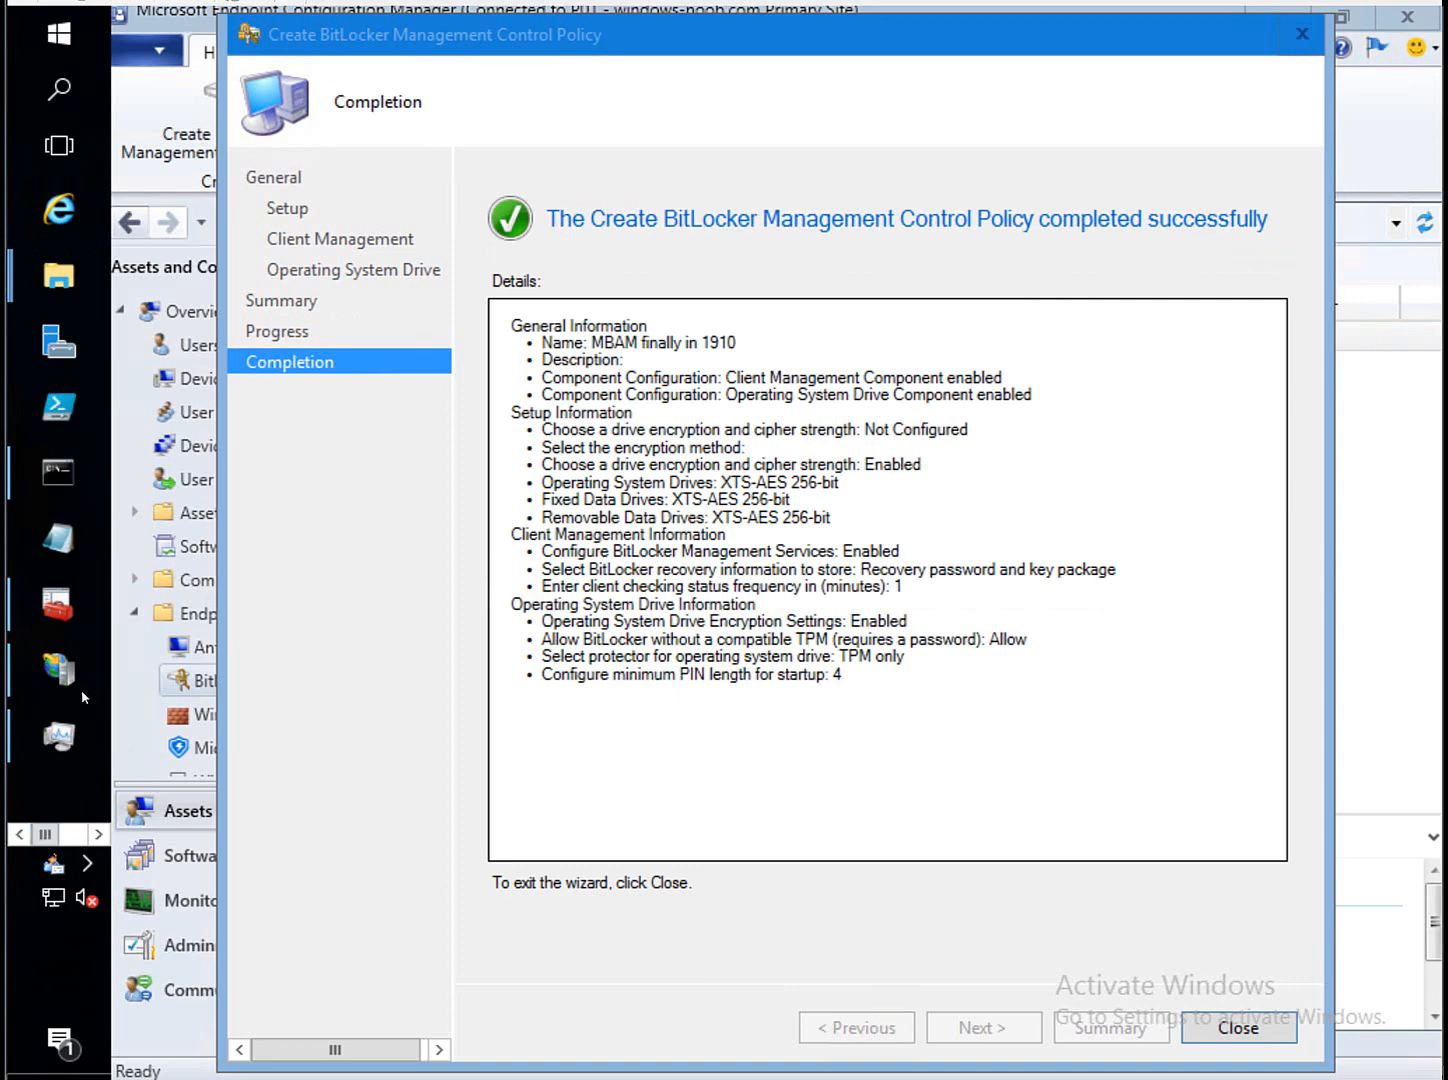
left_click(88, 688)
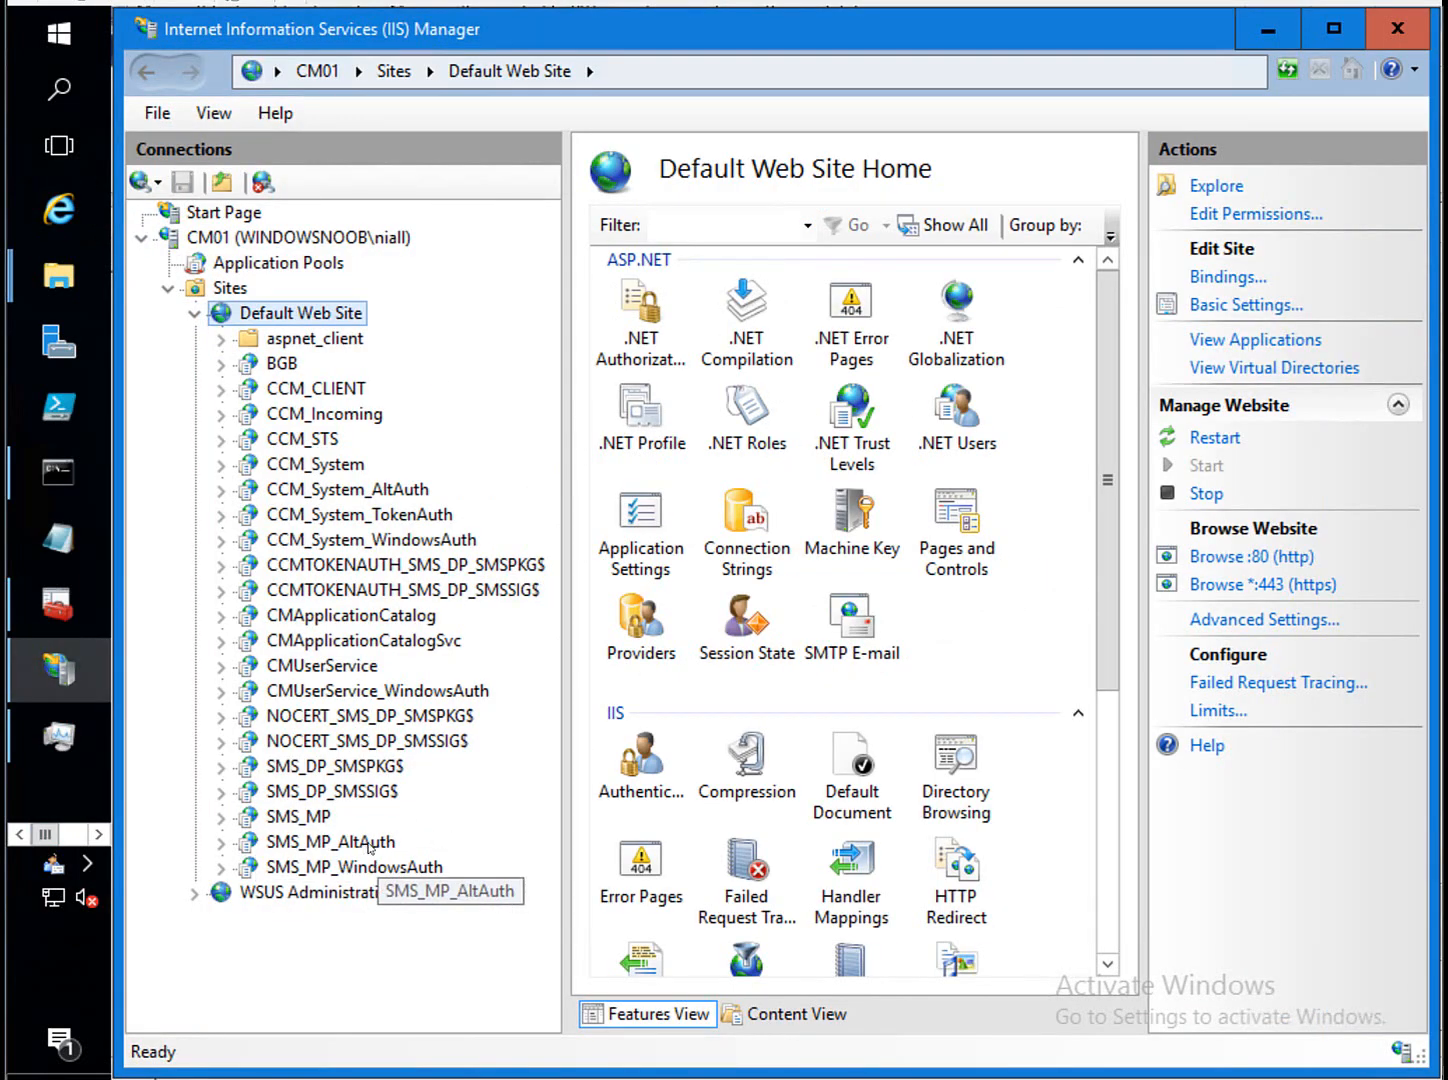
left_click(289, 843)
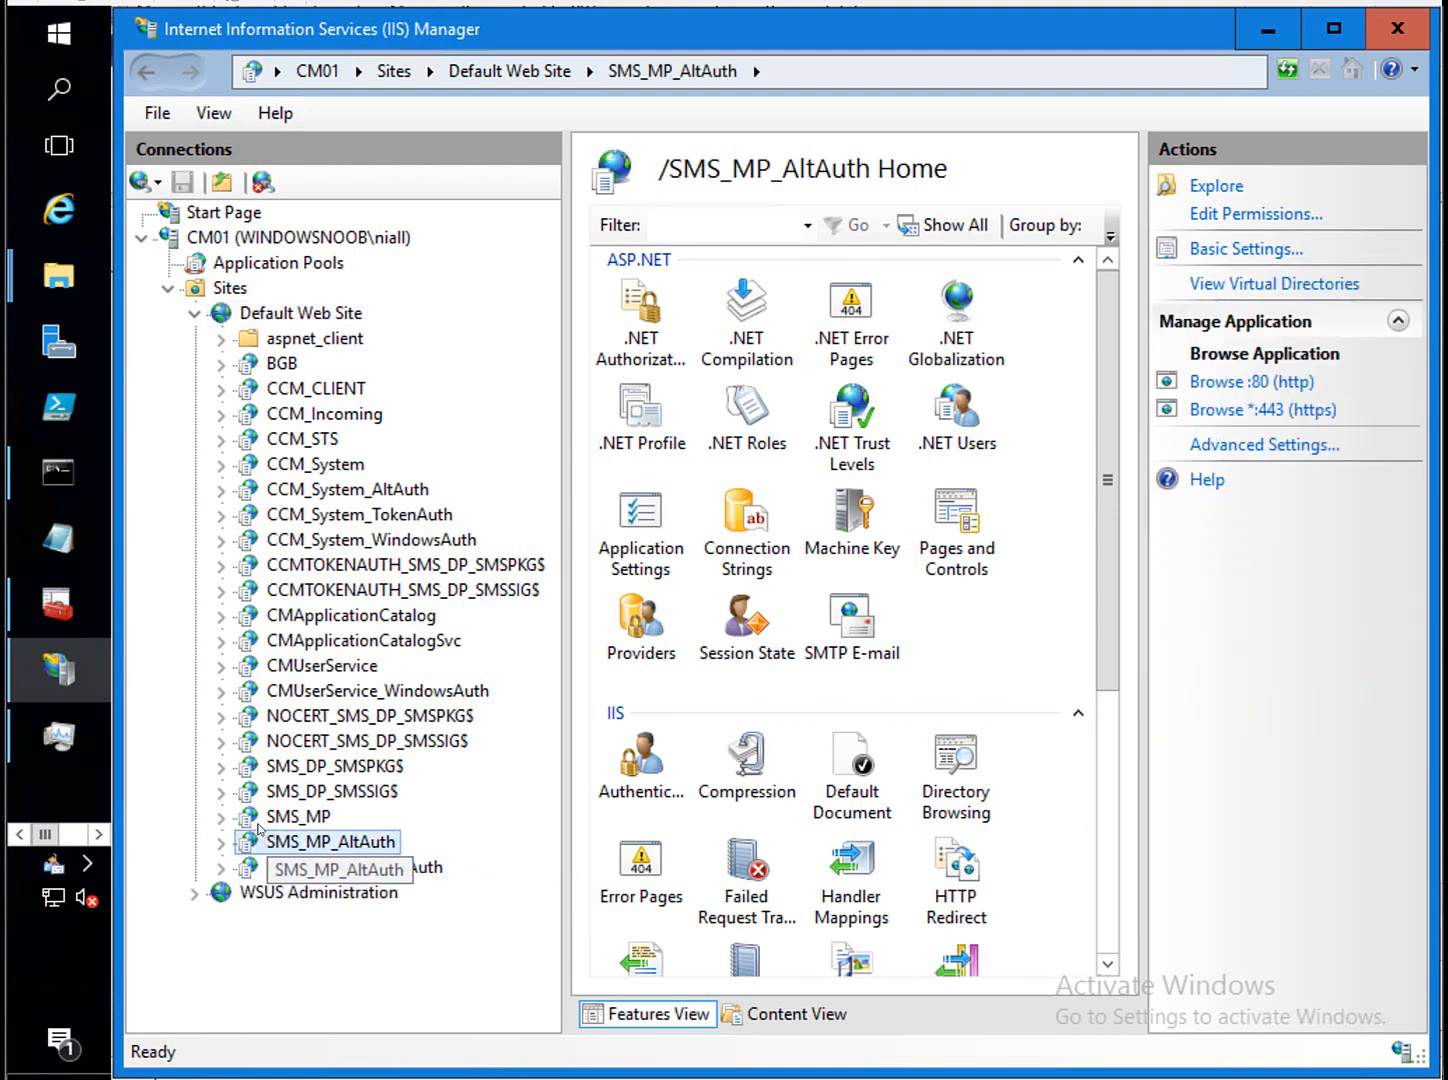
right_click(332, 316)
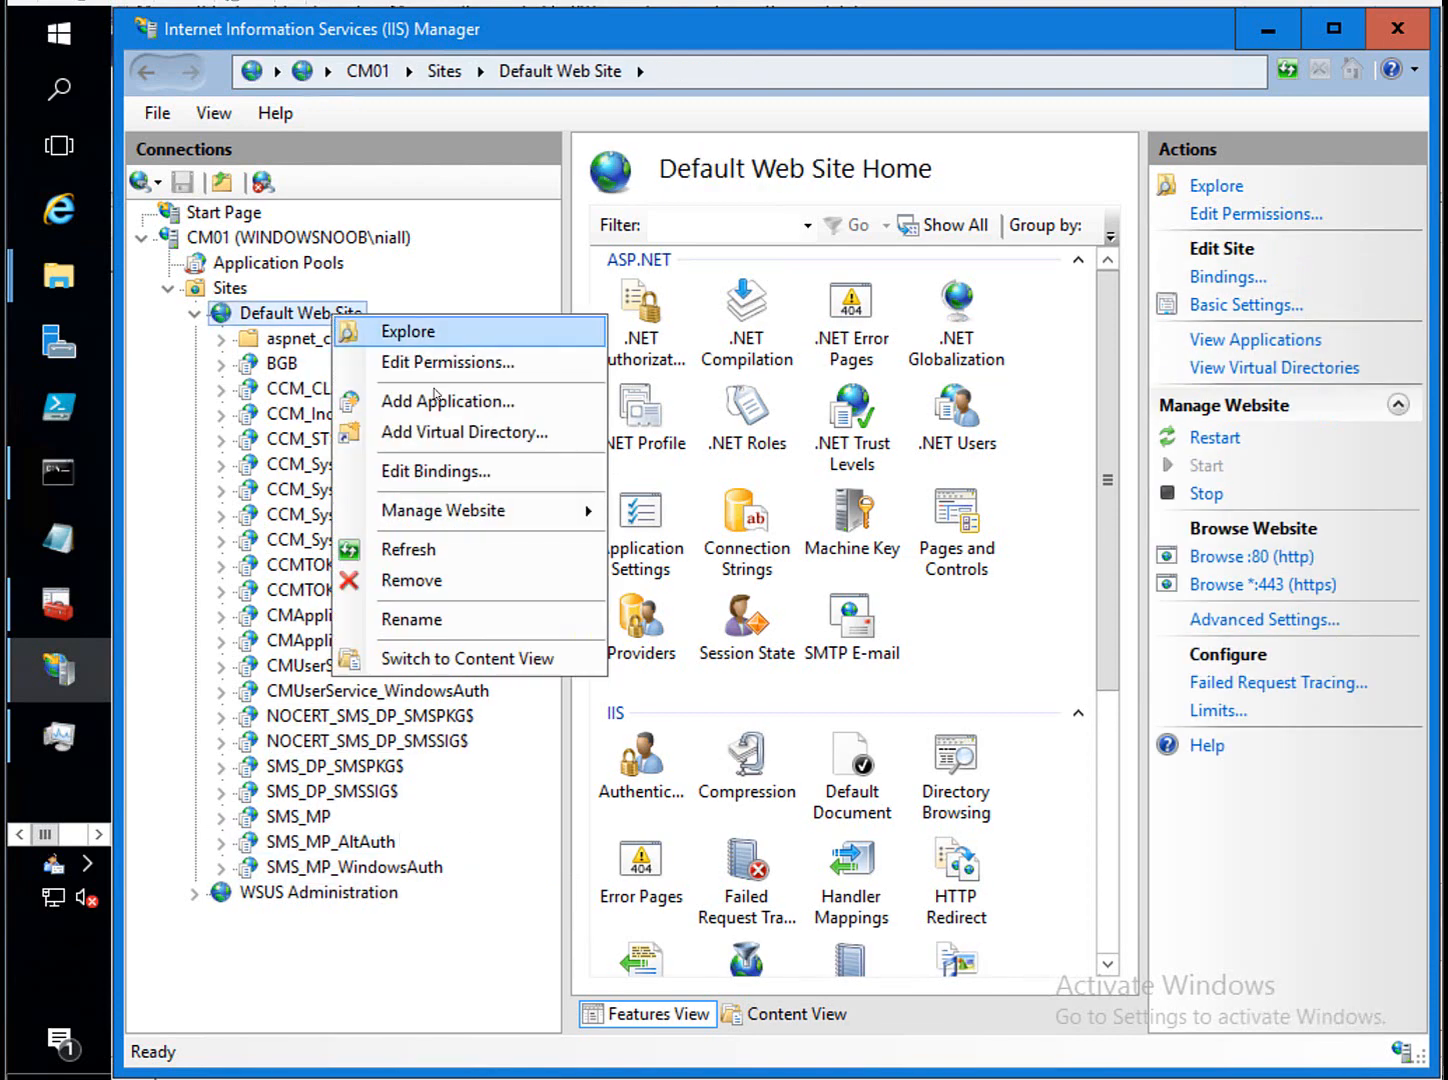
left_click(410, 549)
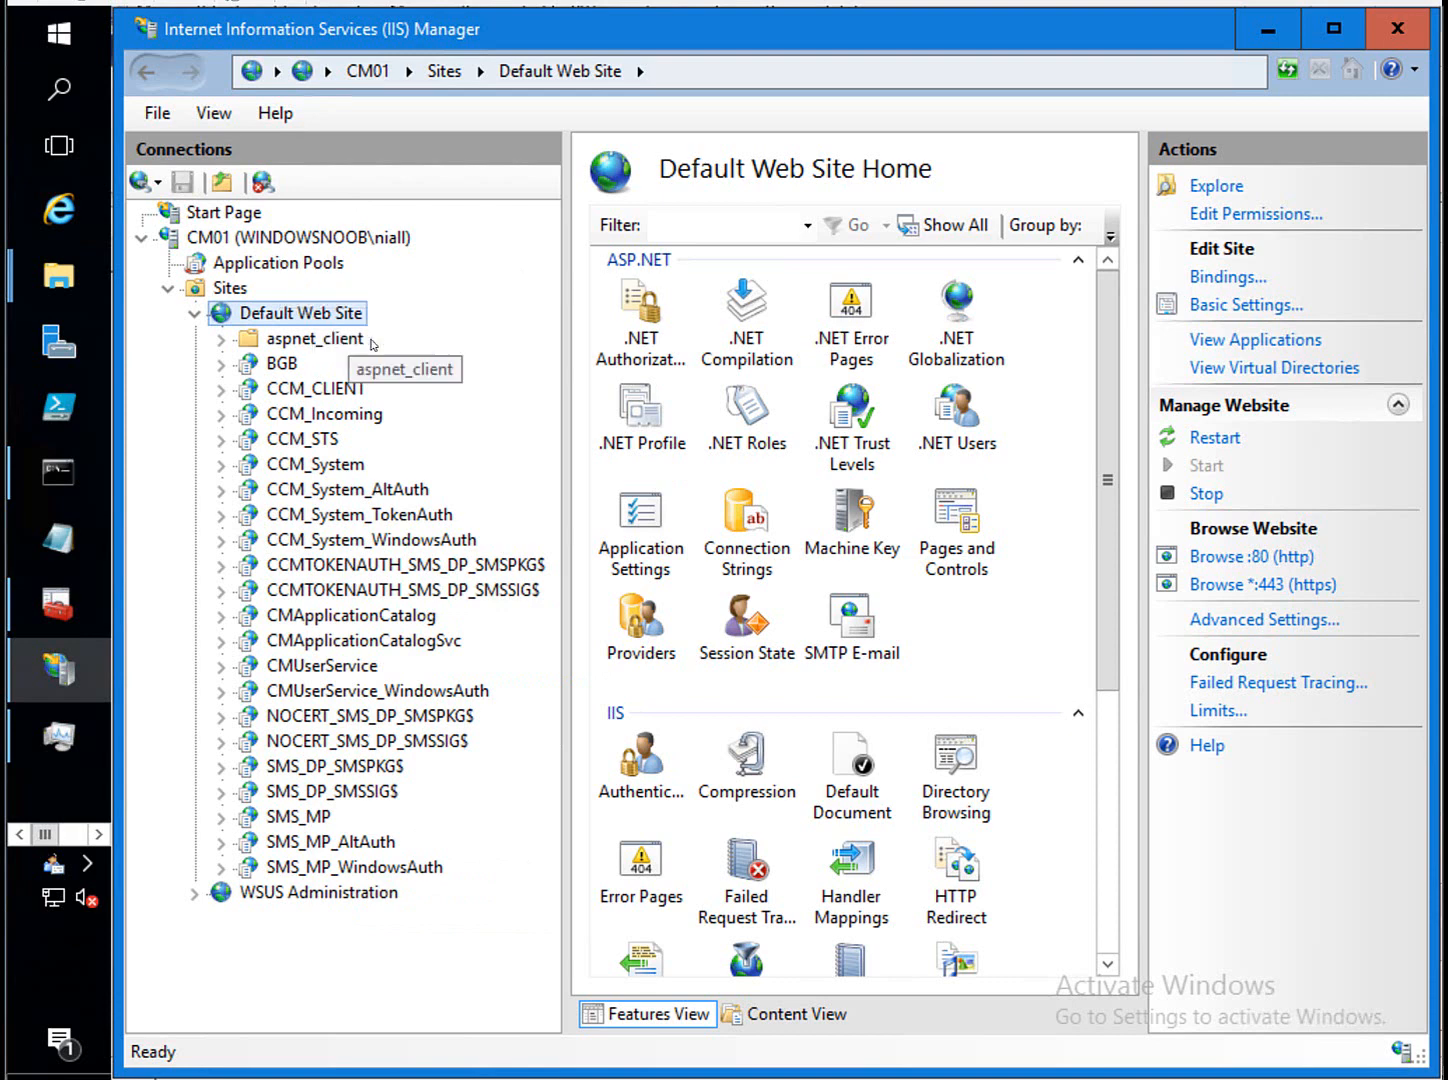
right_click(323, 308)
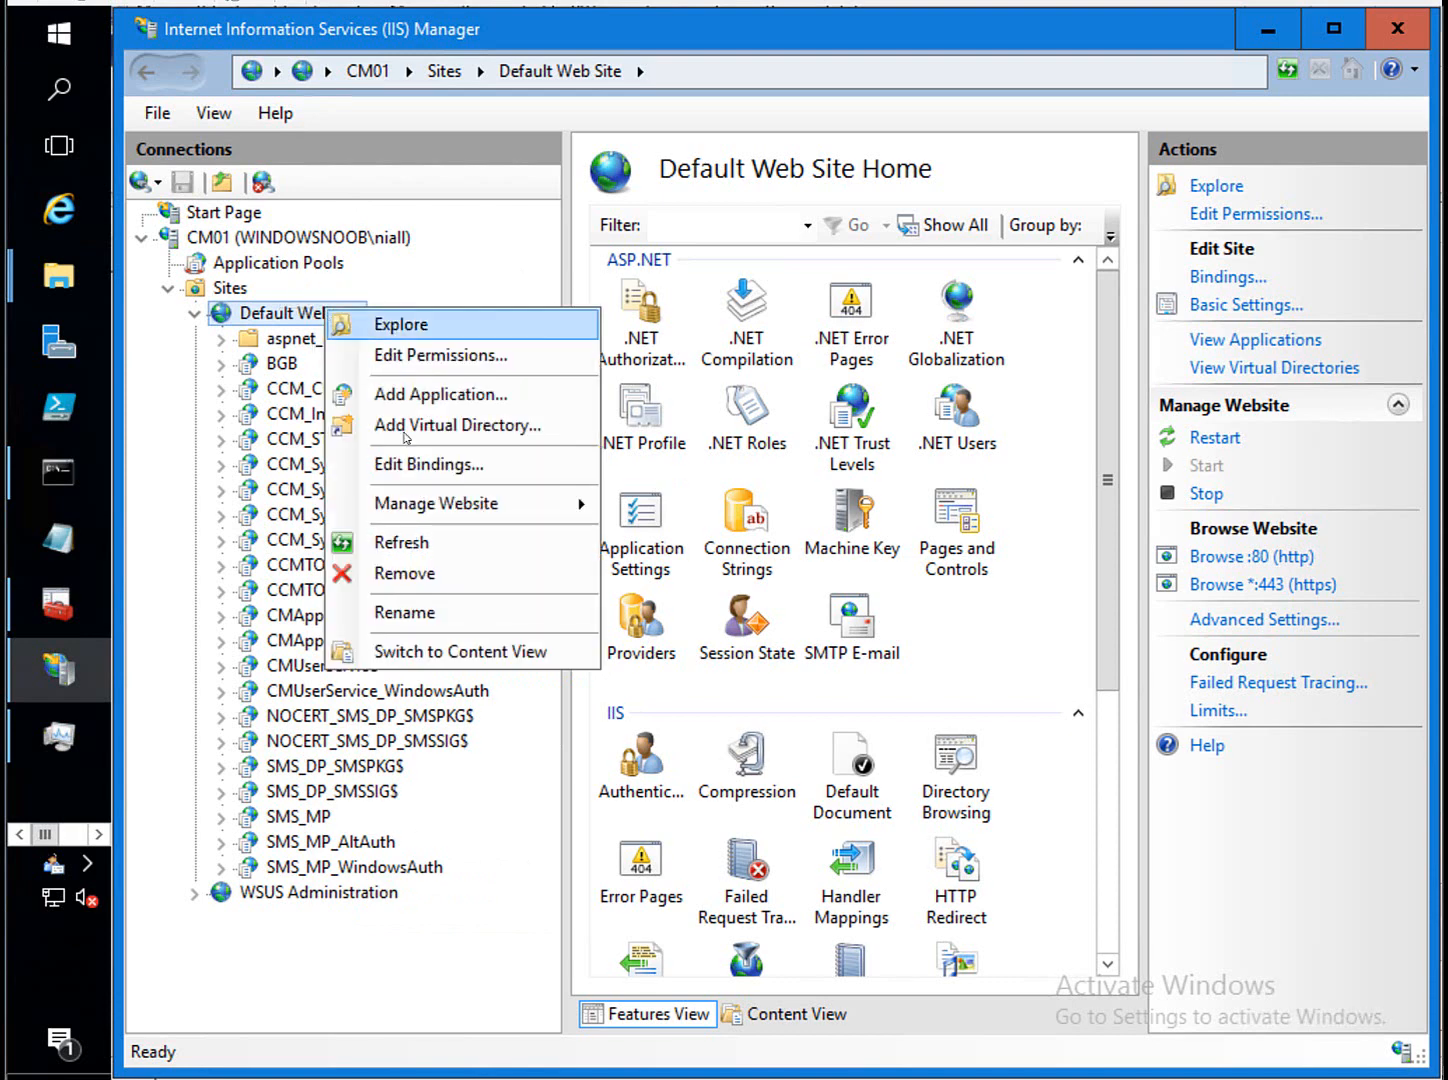
left_click(433, 546)
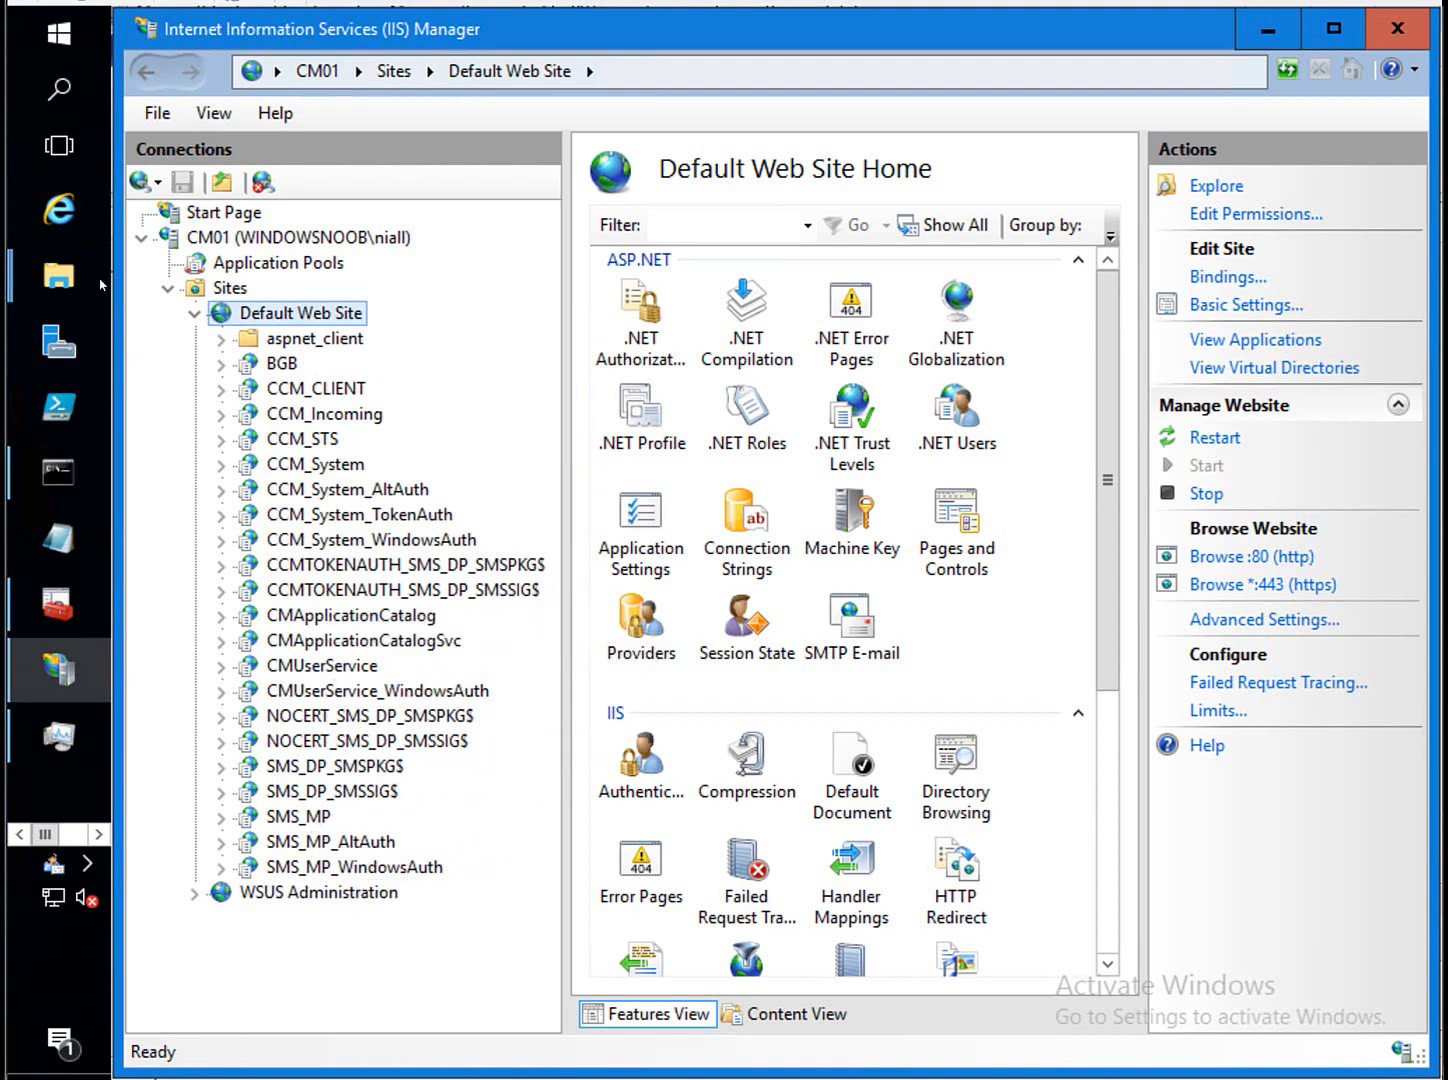
mouse_move(76, 288)
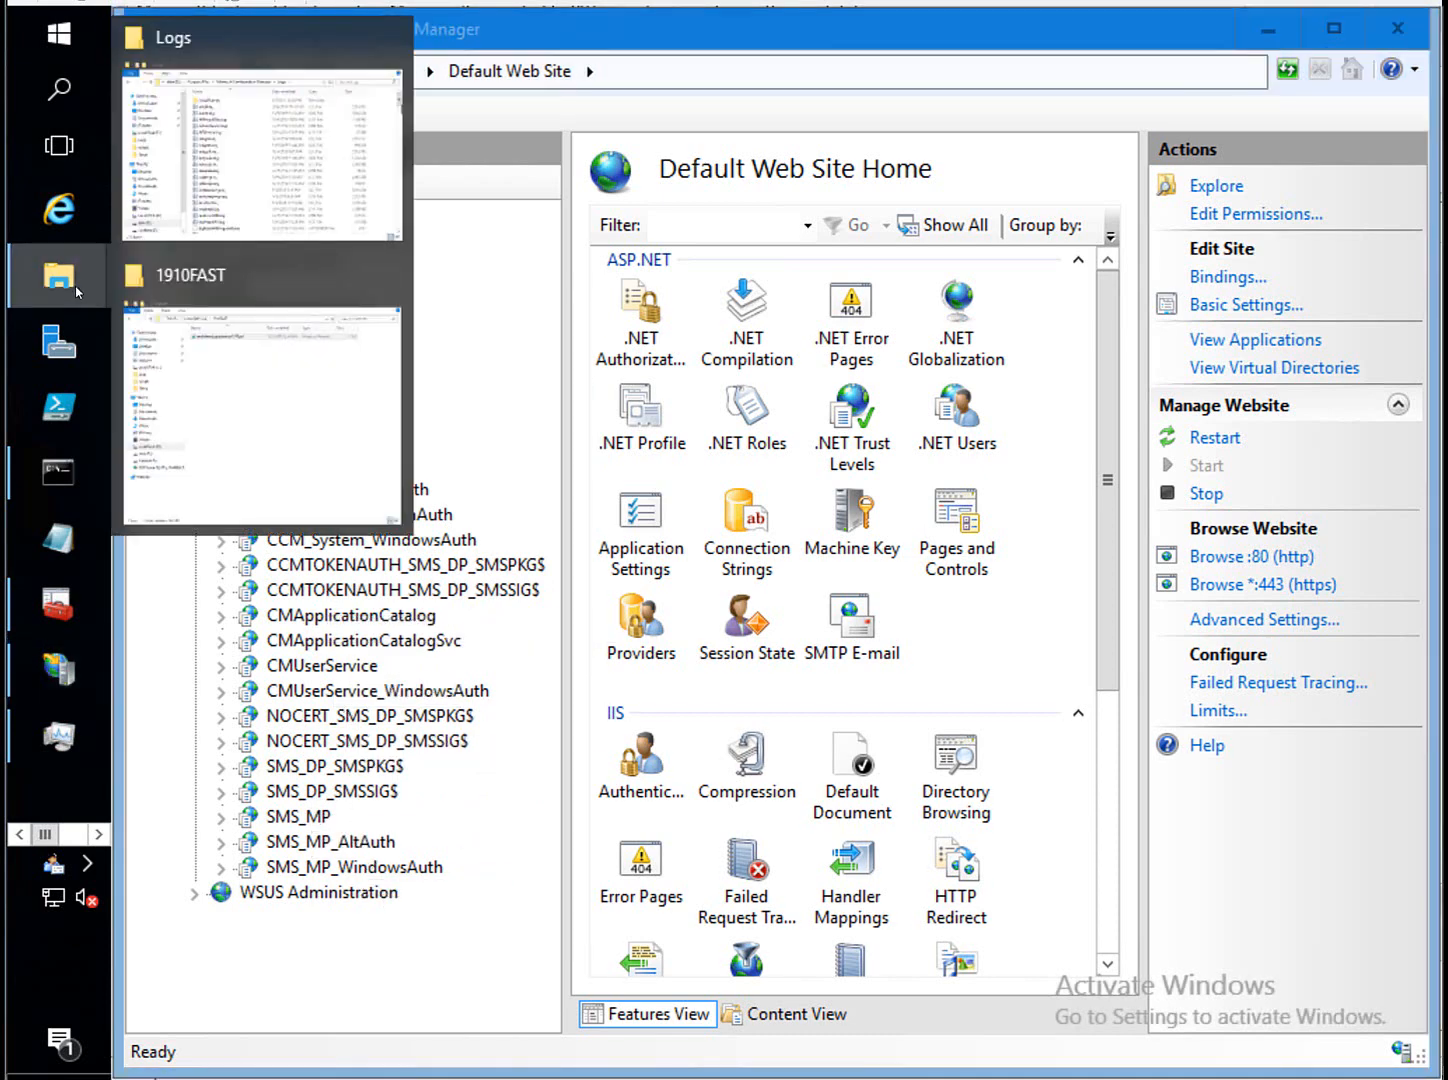
In the D: Logs folder, jump to the M files and open mpcontrol.log in CMTrace.
left_click(262, 150)
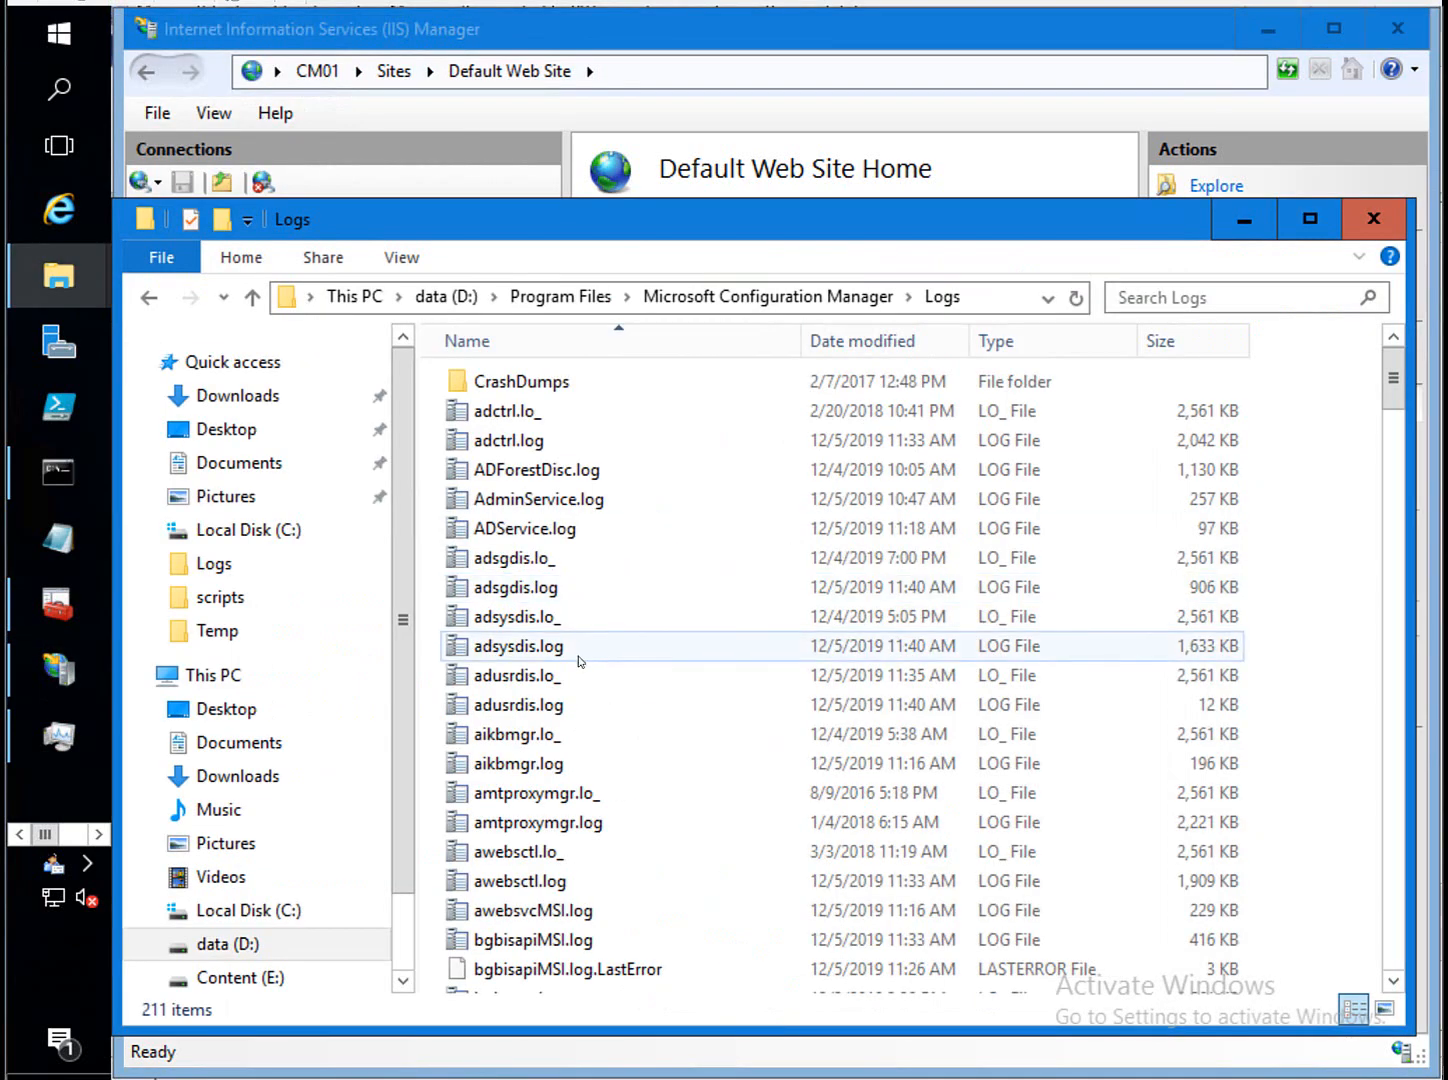
left_click(549, 737)
key("m")
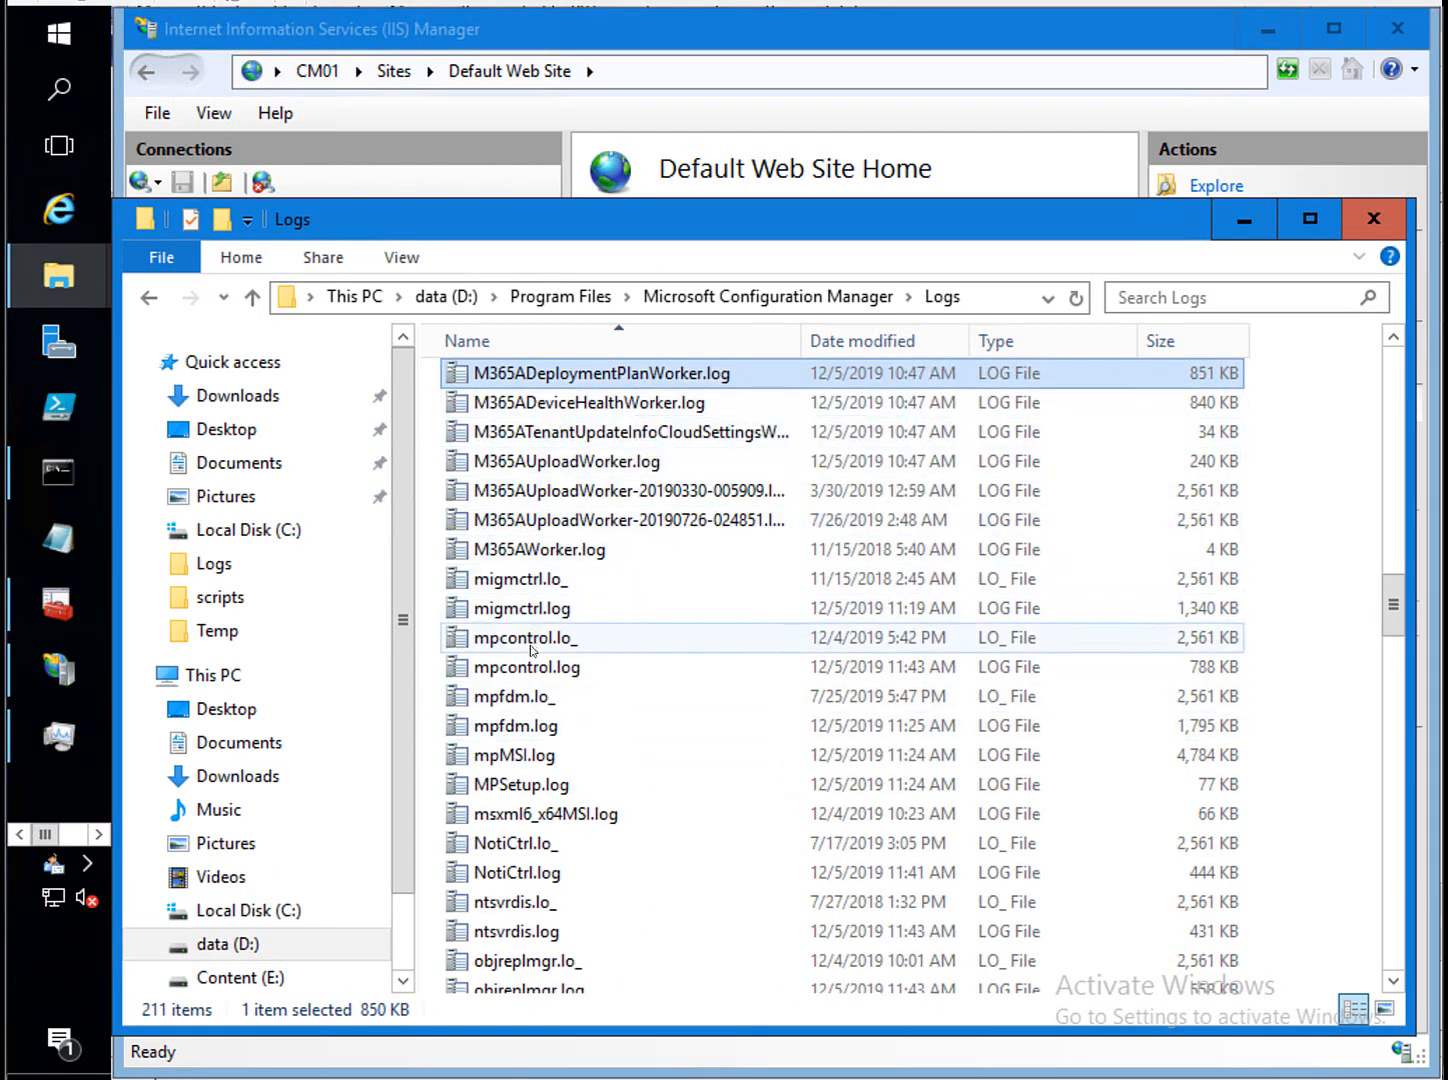
double_click(646, 675)
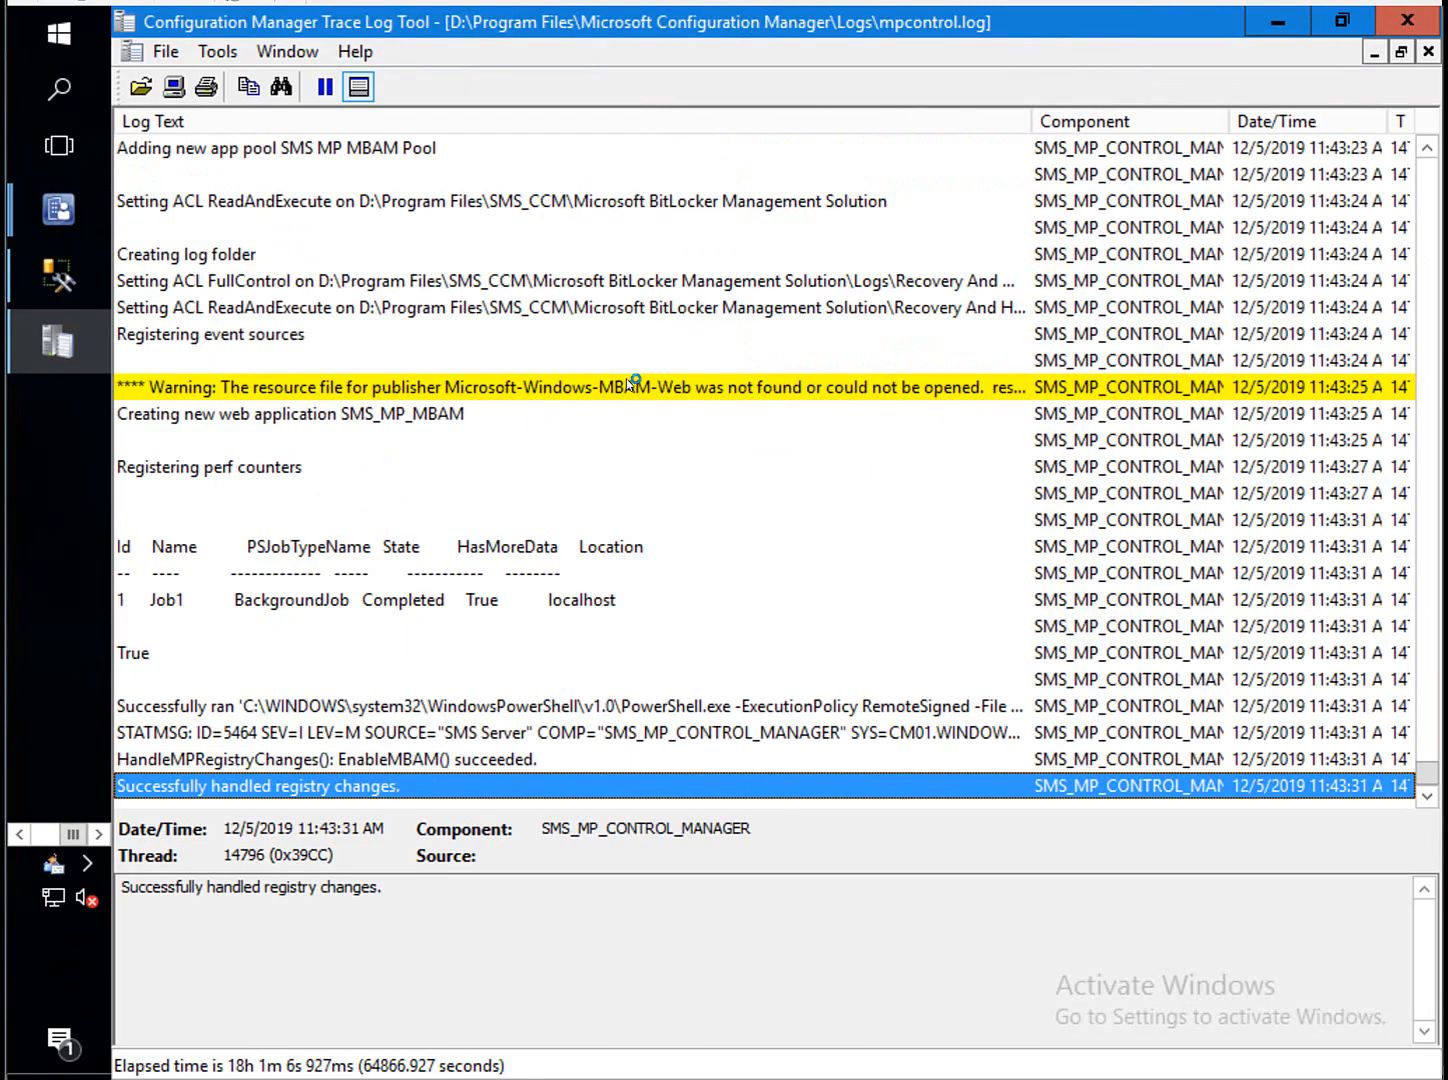
Read the MBAM-Web resource-file warning and the FullControl, ReadAndExecute and event-source entries above it.
left_click(630, 386)
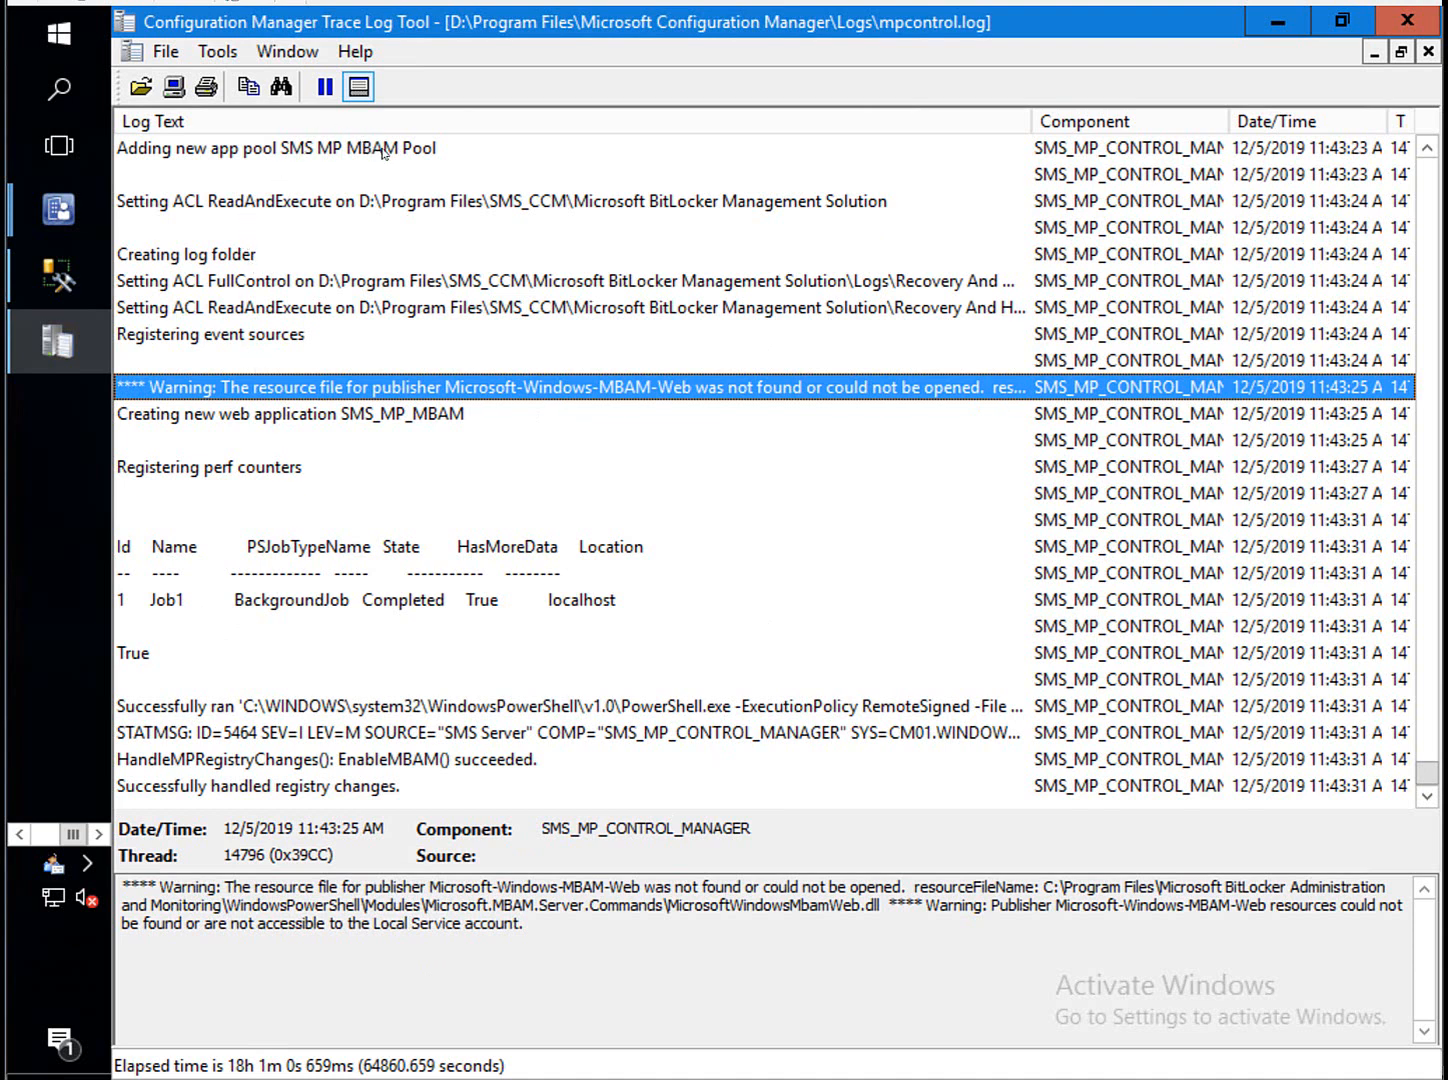
left_click(259, 290)
left_click(245, 308)
left_click(236, 330)
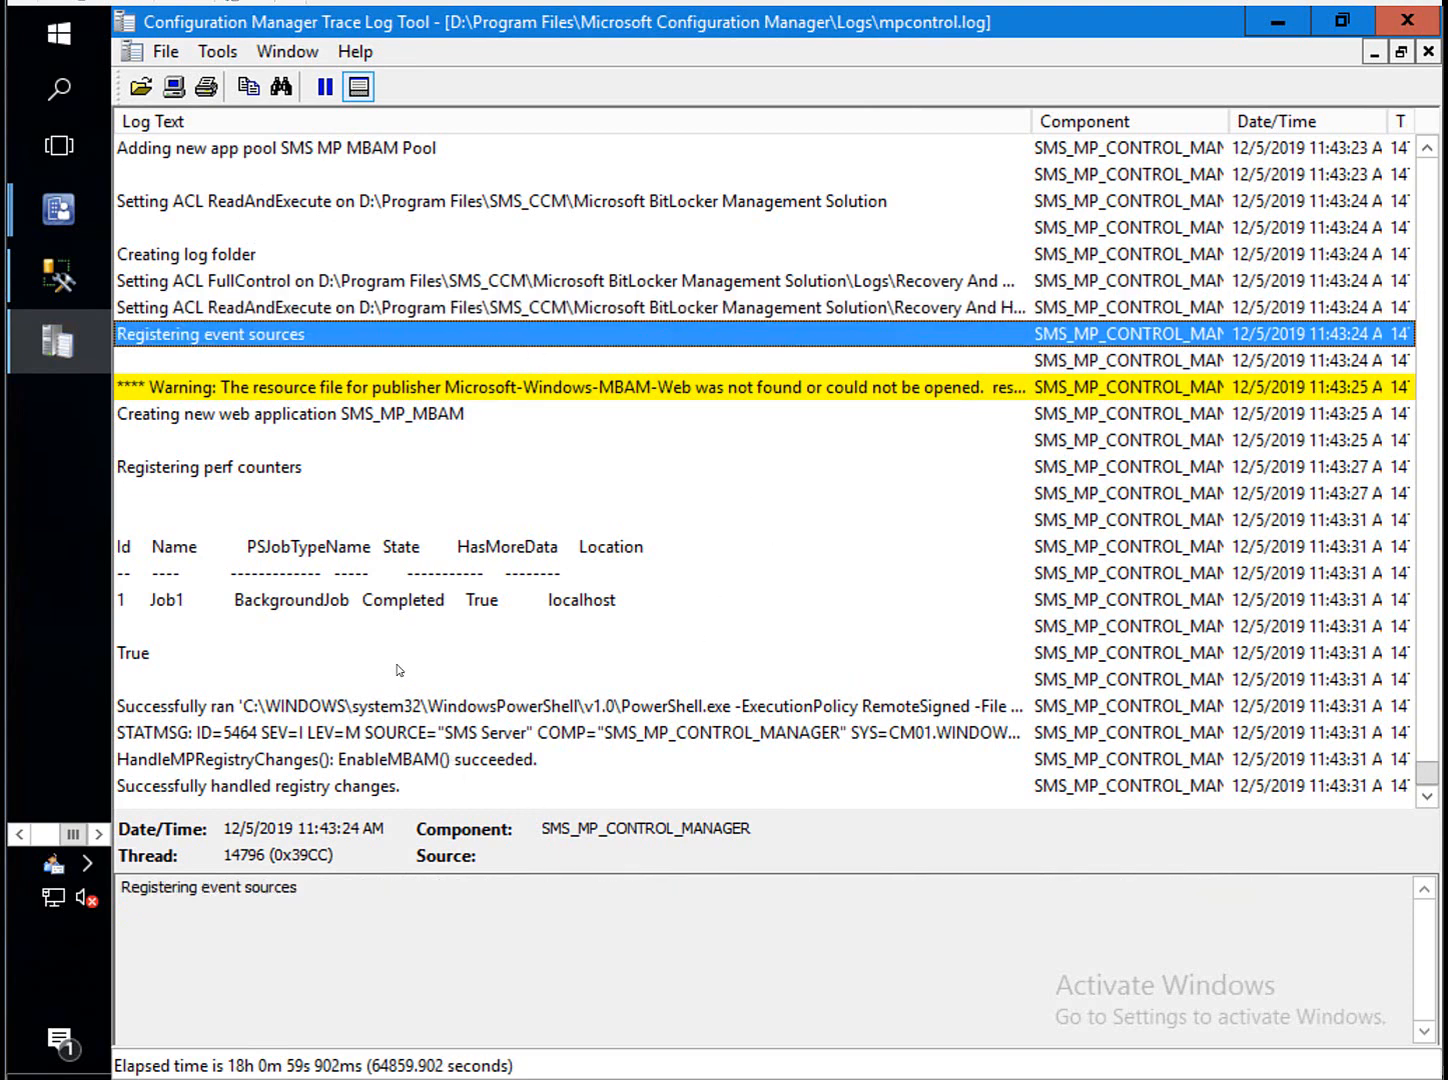
Bring IIS Manager back to the front from the taskbar.
left_click(63, 223)
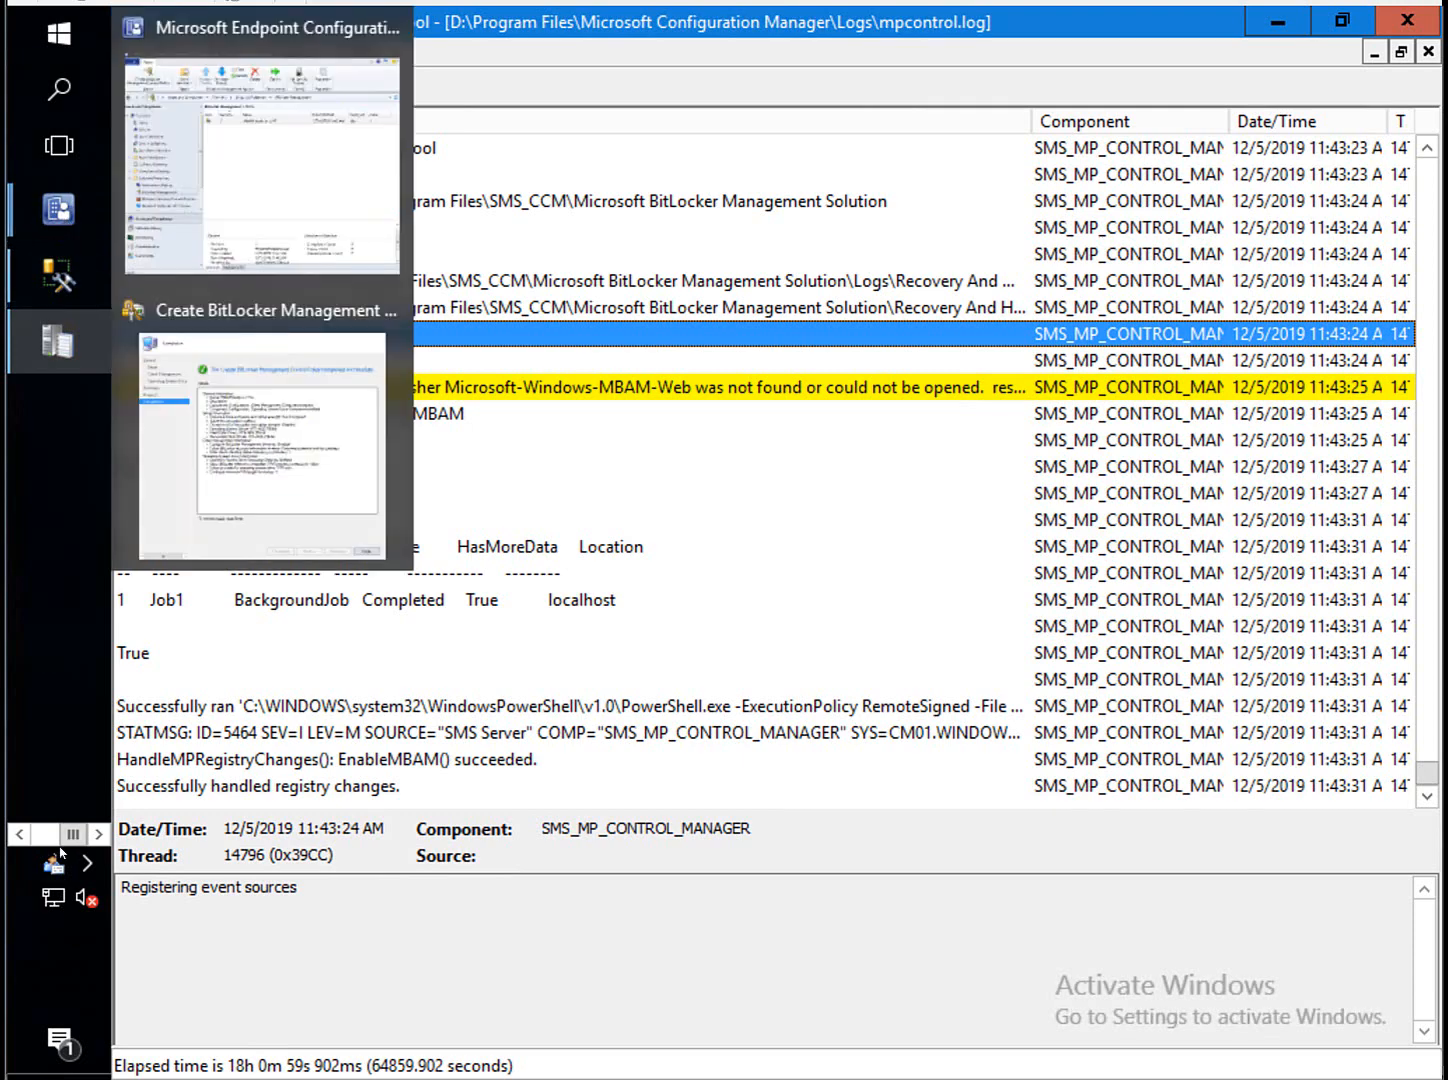
left_click(52, 836)
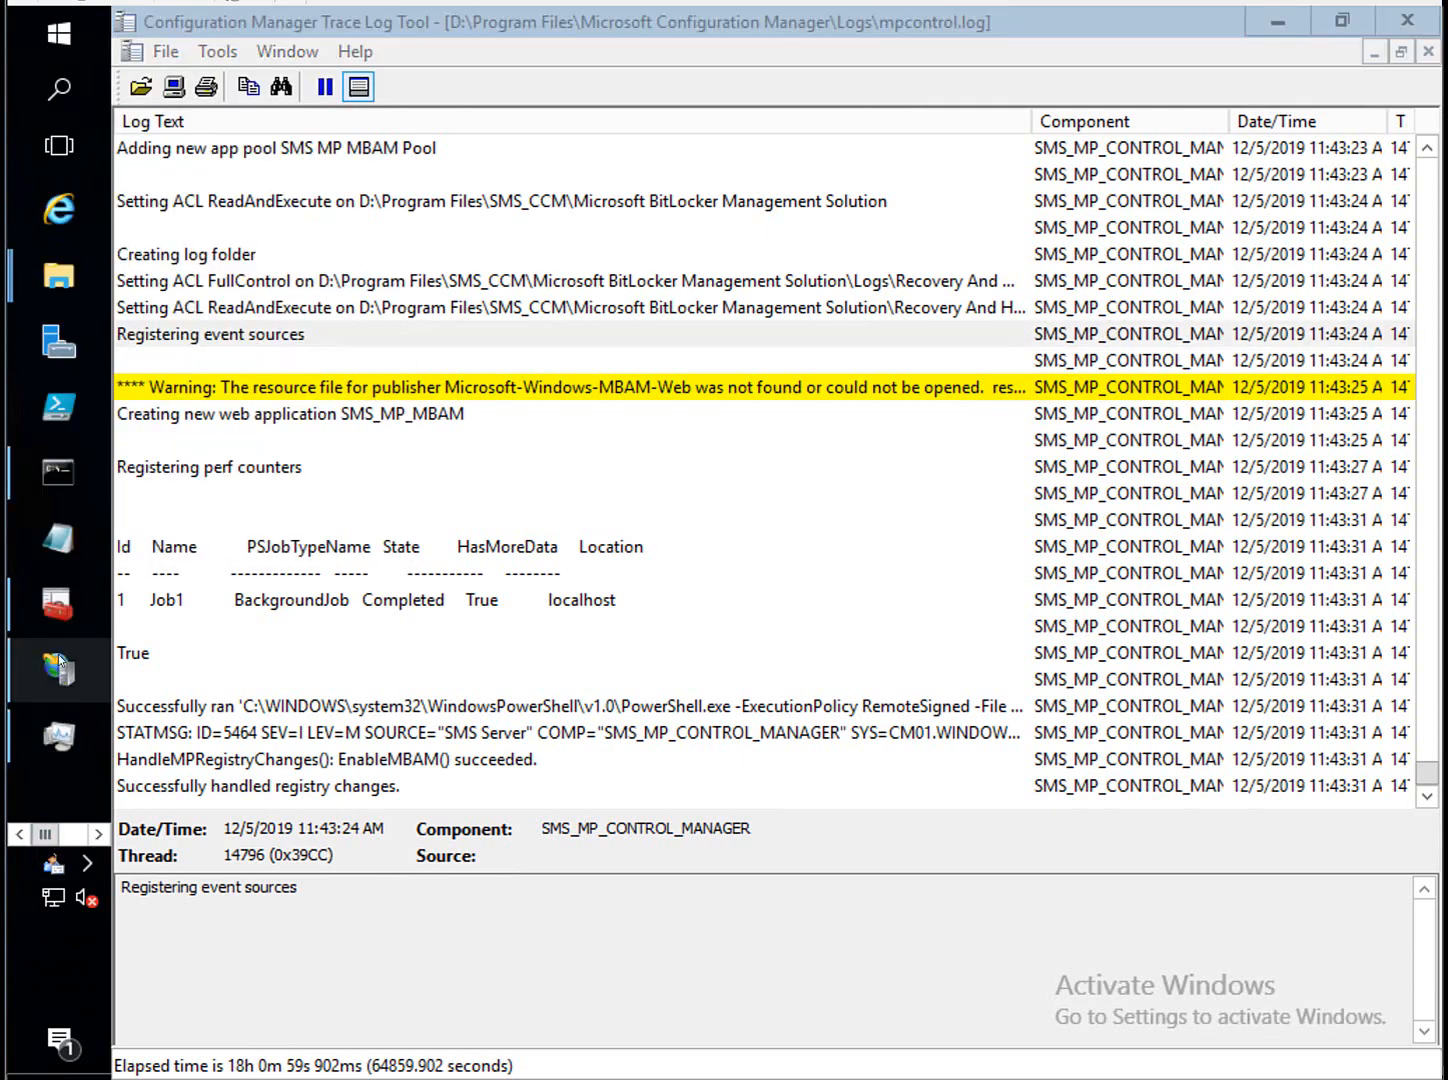
left_click(58, 660)
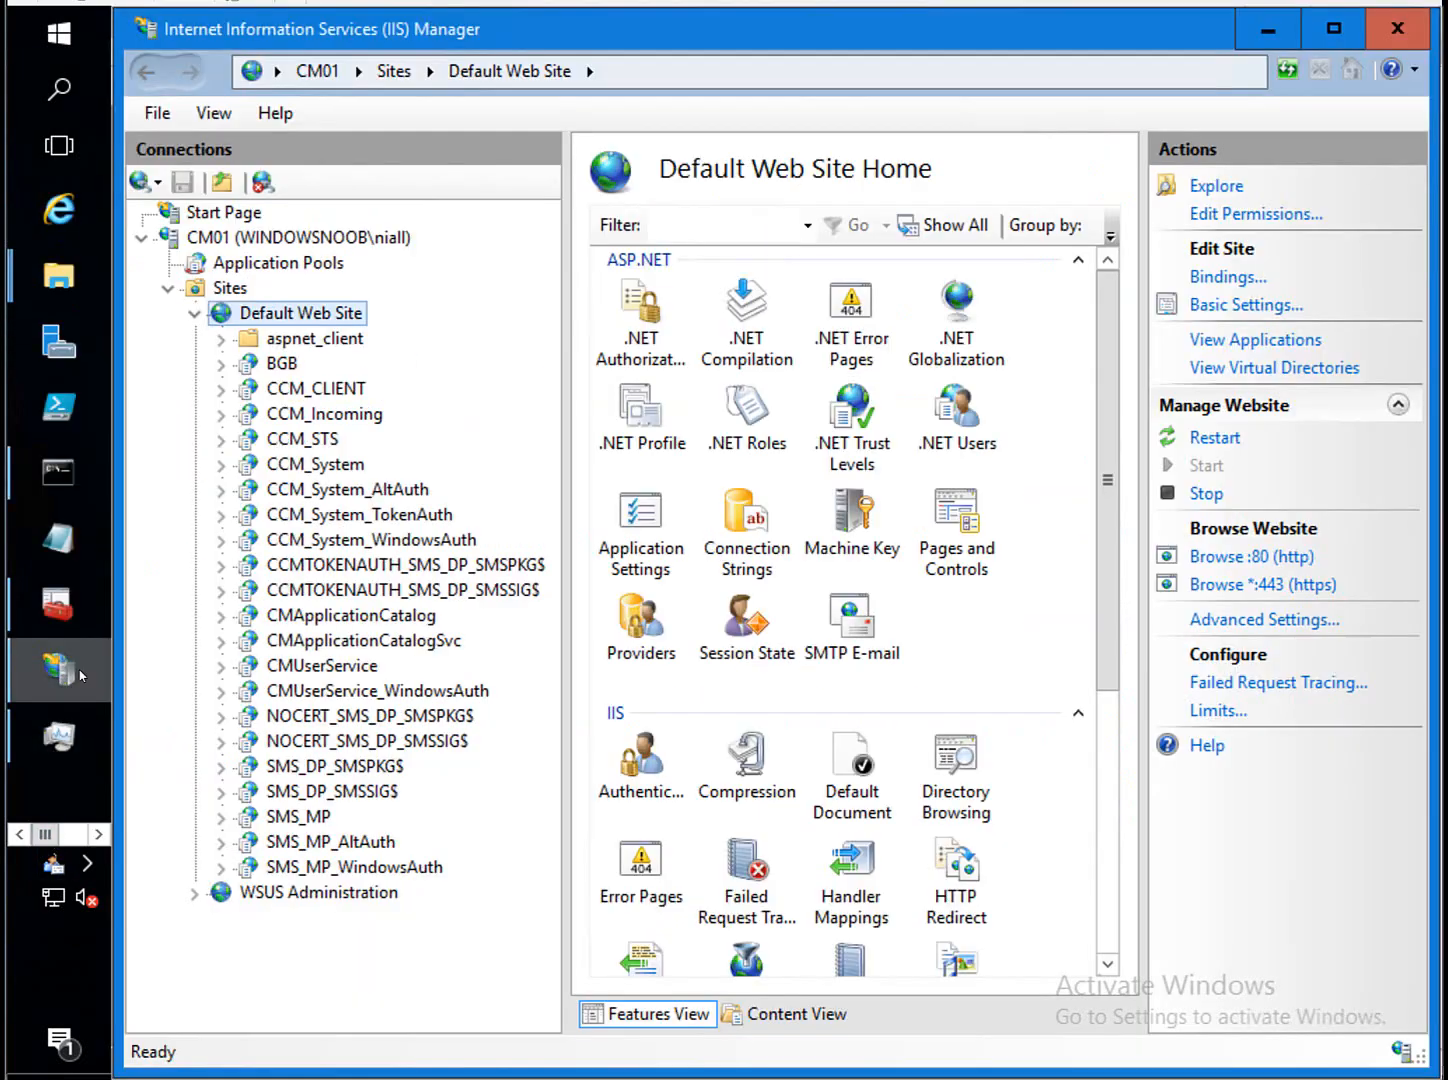
Refresh Default Web Site, open the new SMS_MP_MBAM application, then return to the mpcontrol.log viewer.
right_click(326, 318)
left_click(430, 548)
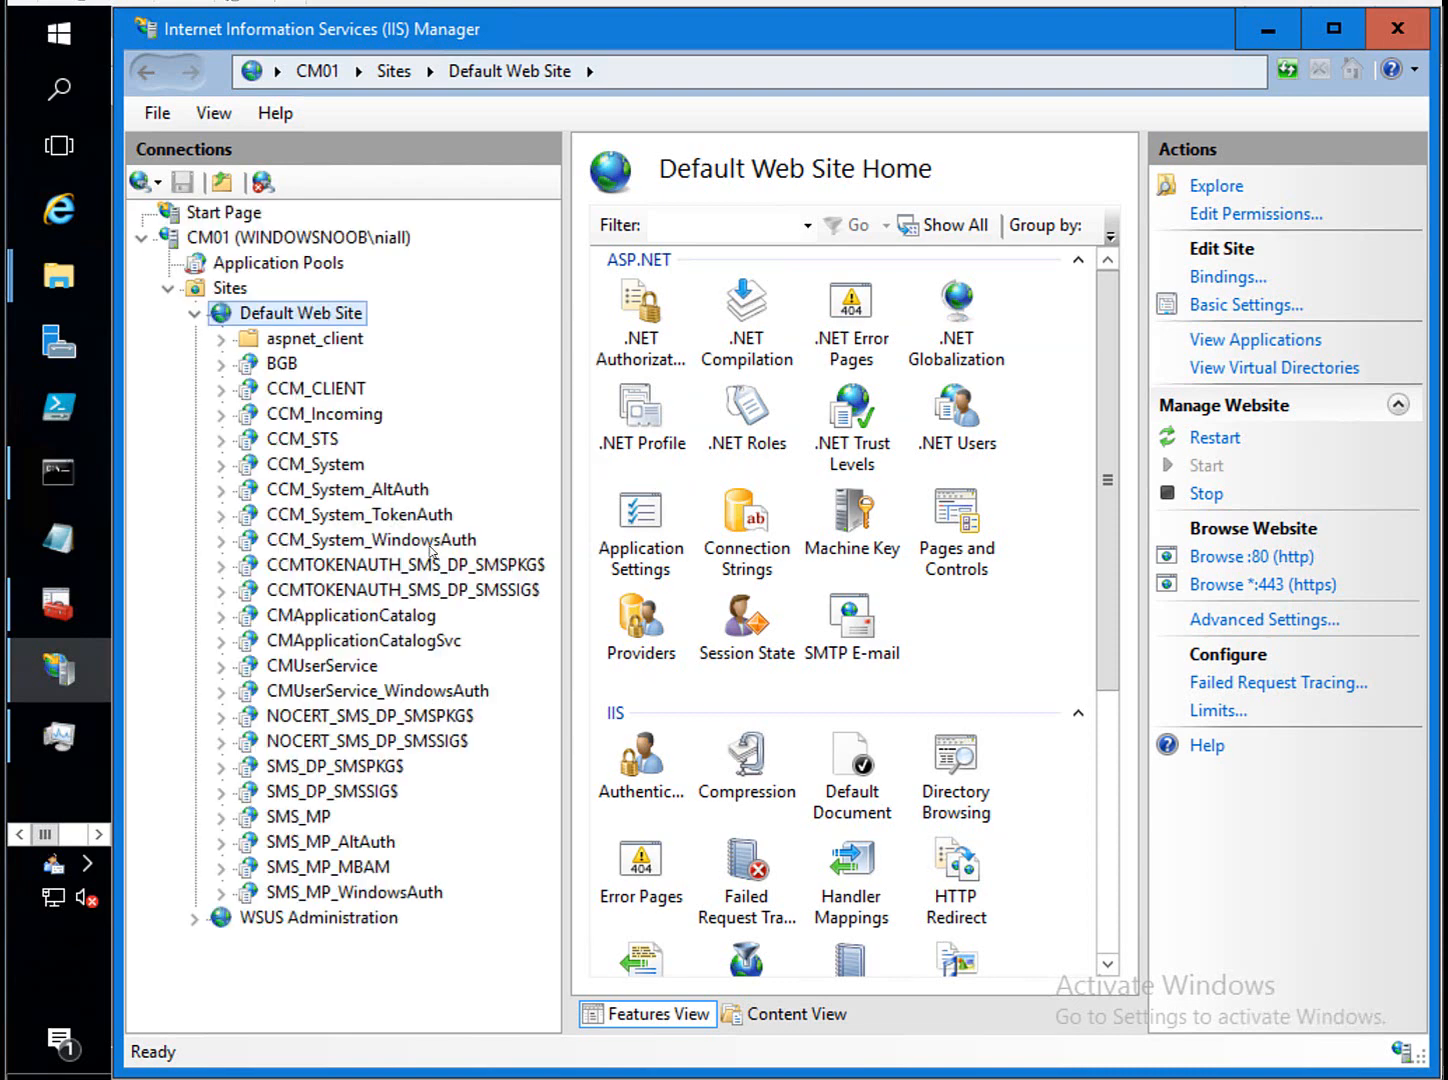
left_click(336, 866)
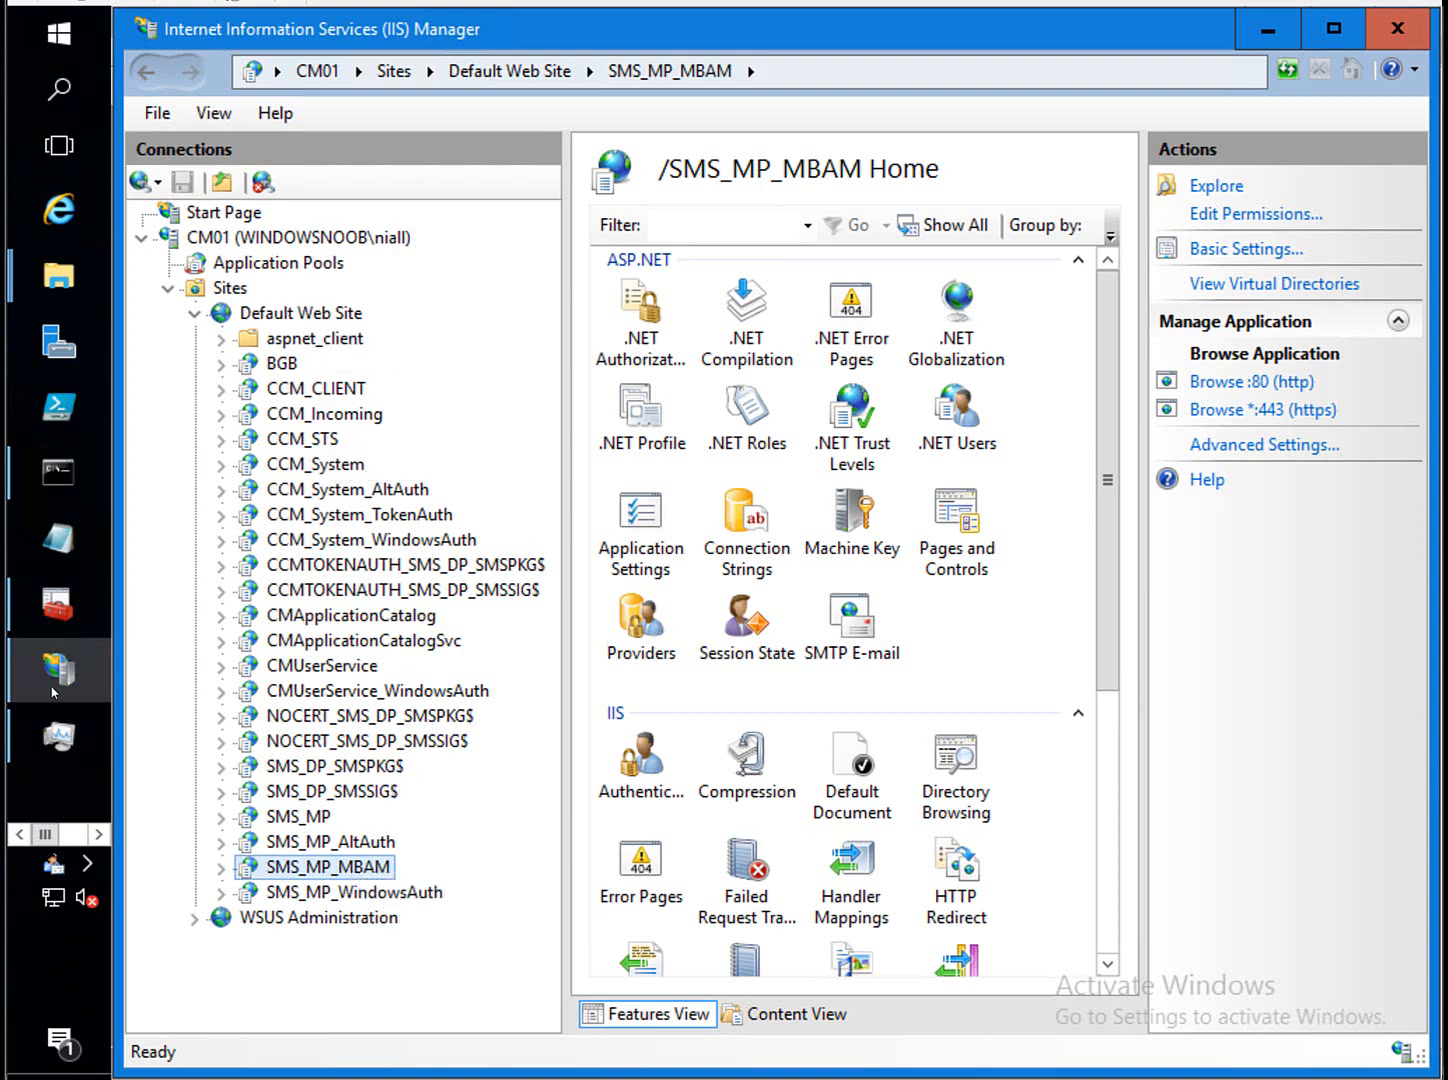
left_click(84, 832)
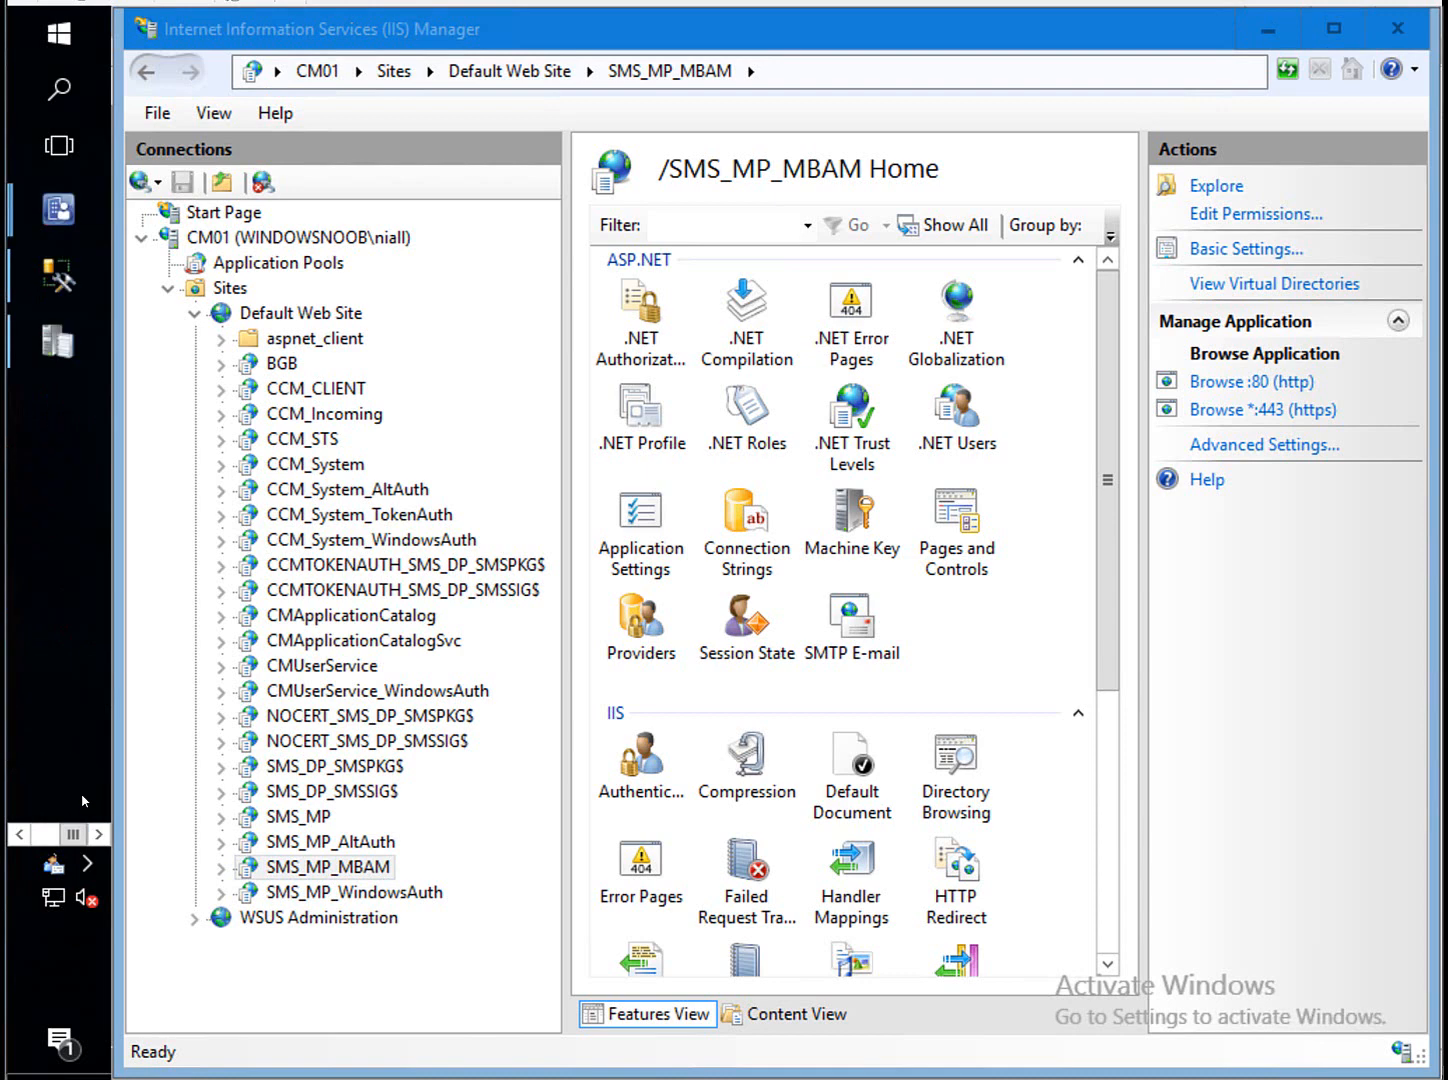
left_click(70, 342)
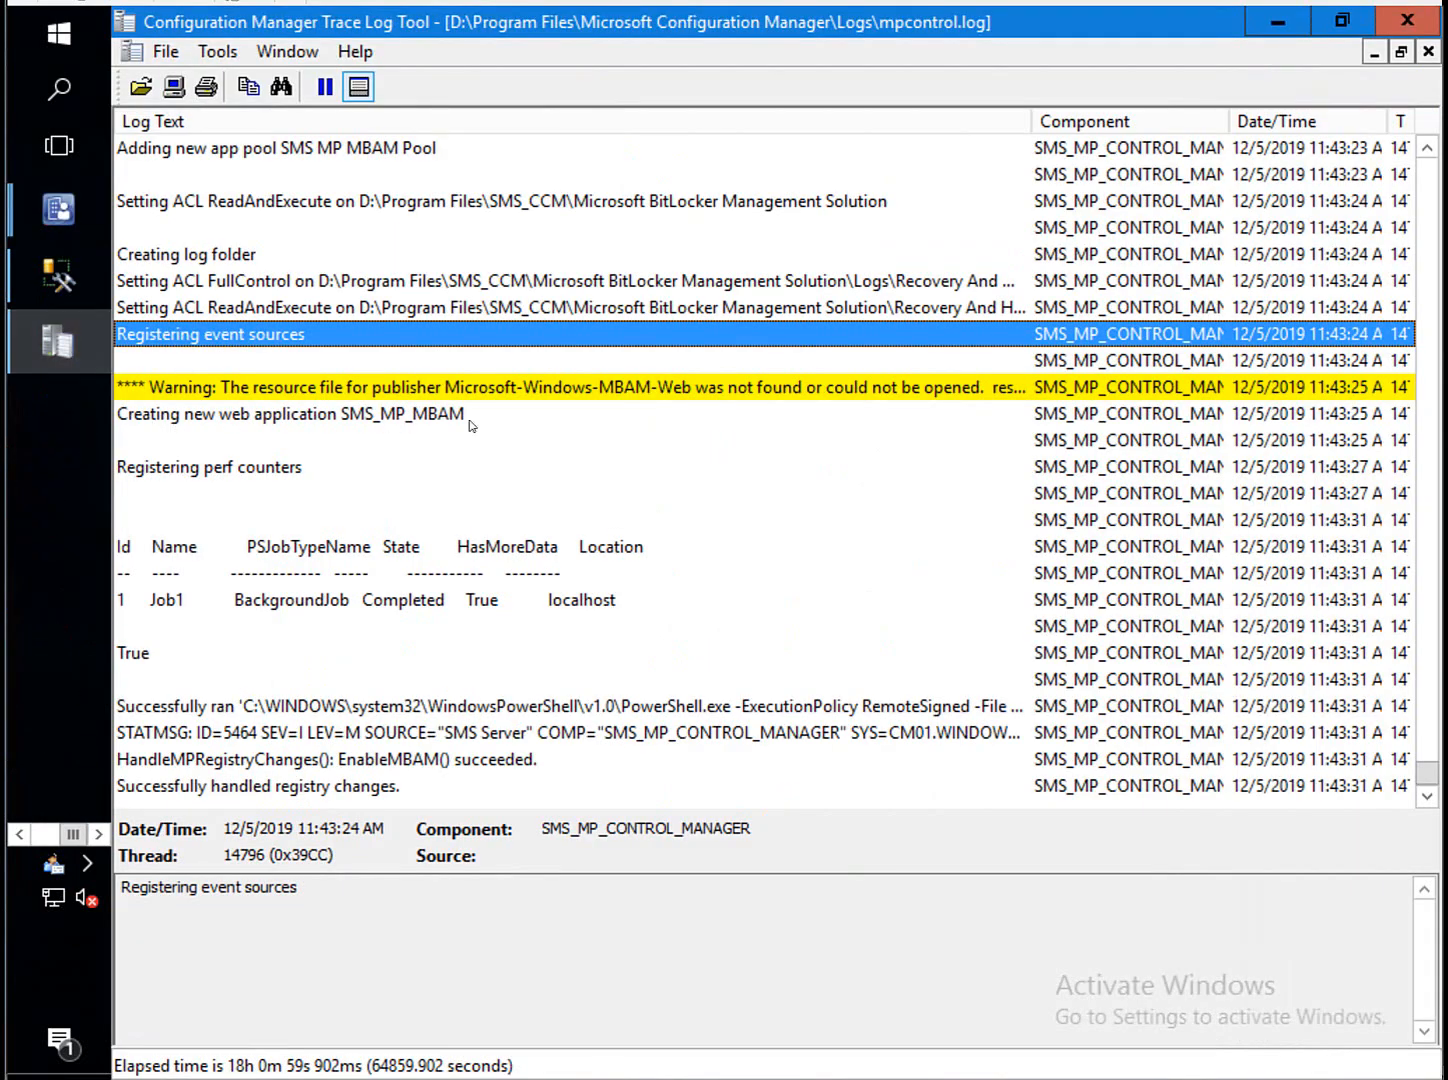
left_click(222, 760)
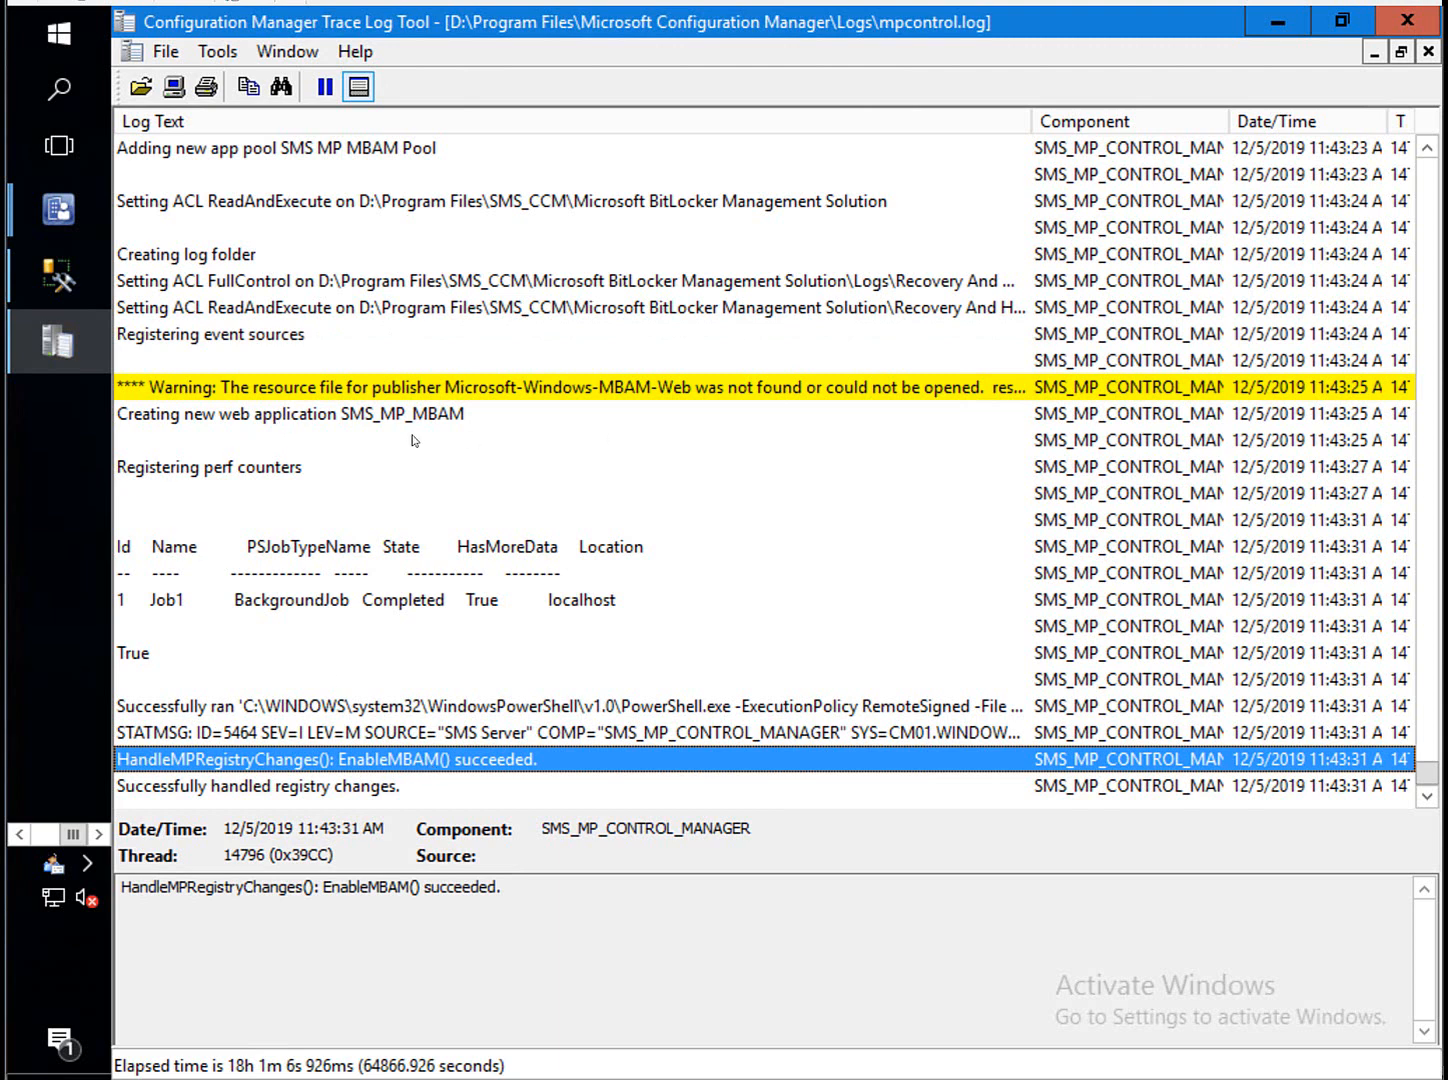
left_click(44, 836)
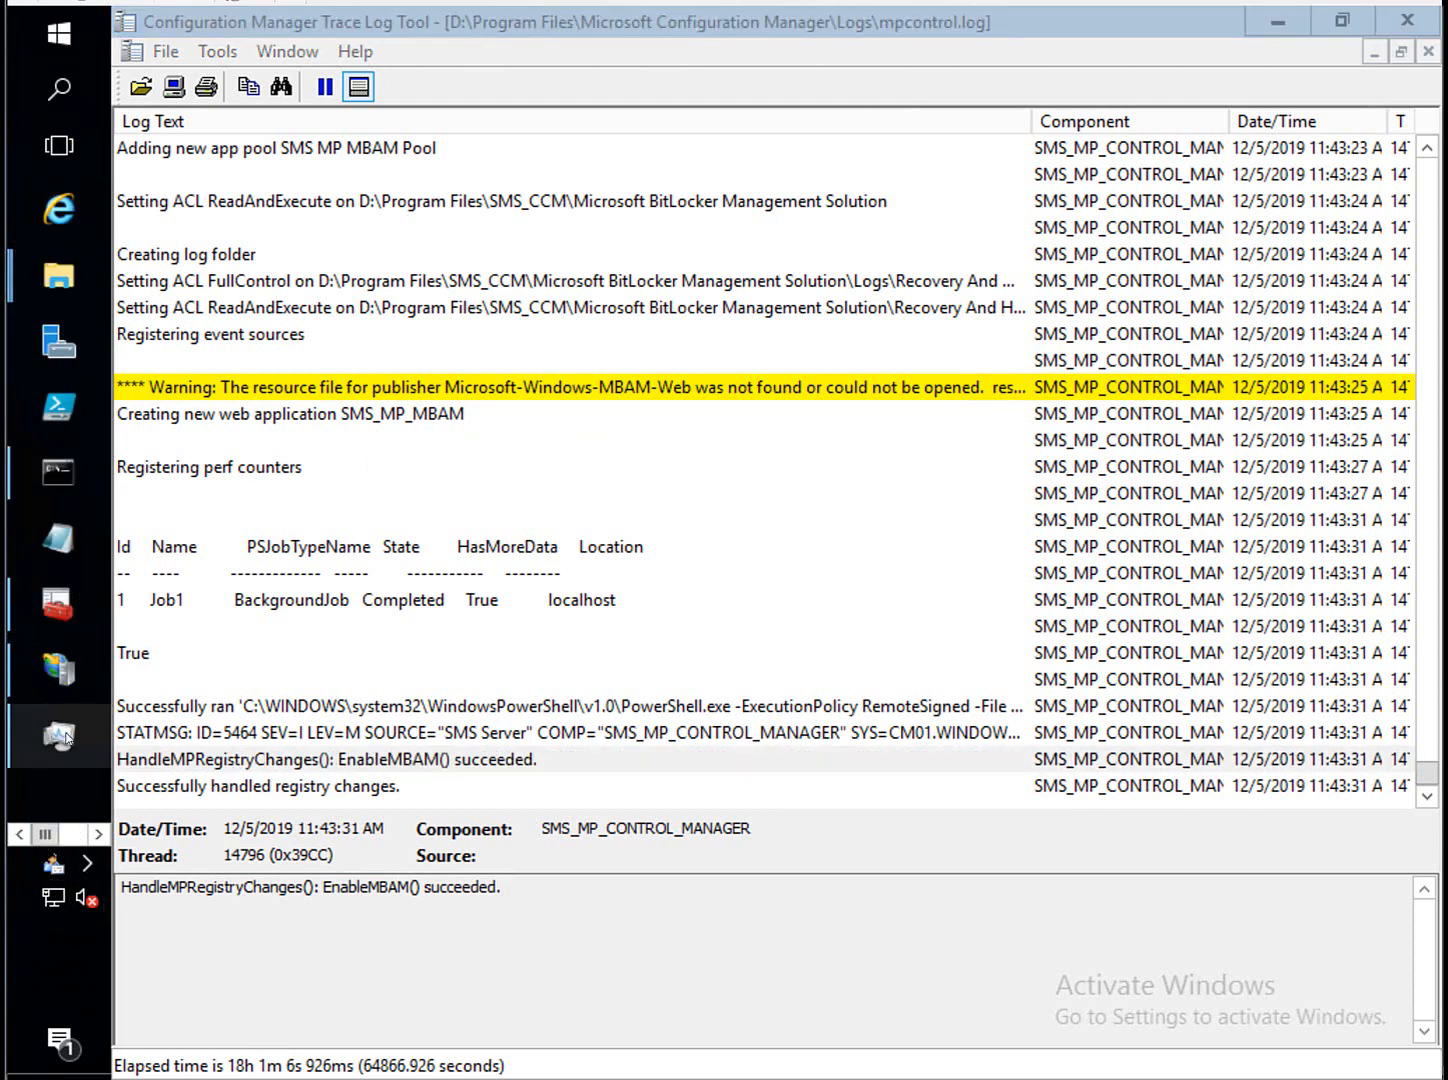
left_click(79, 840)
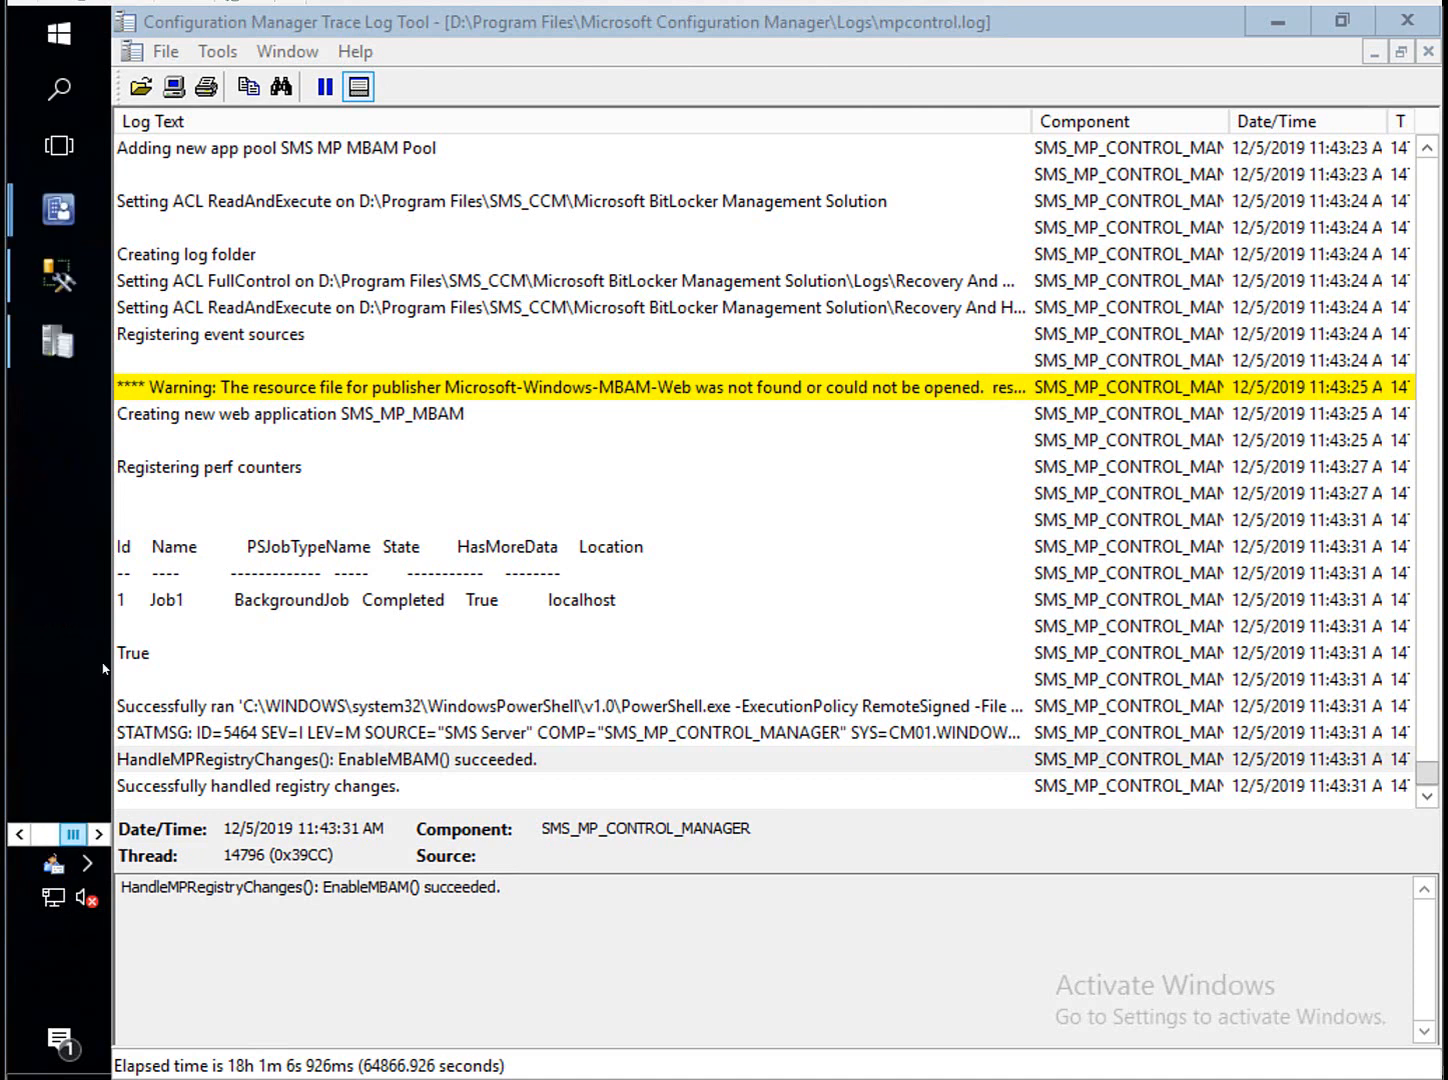
left_click(58, 208)
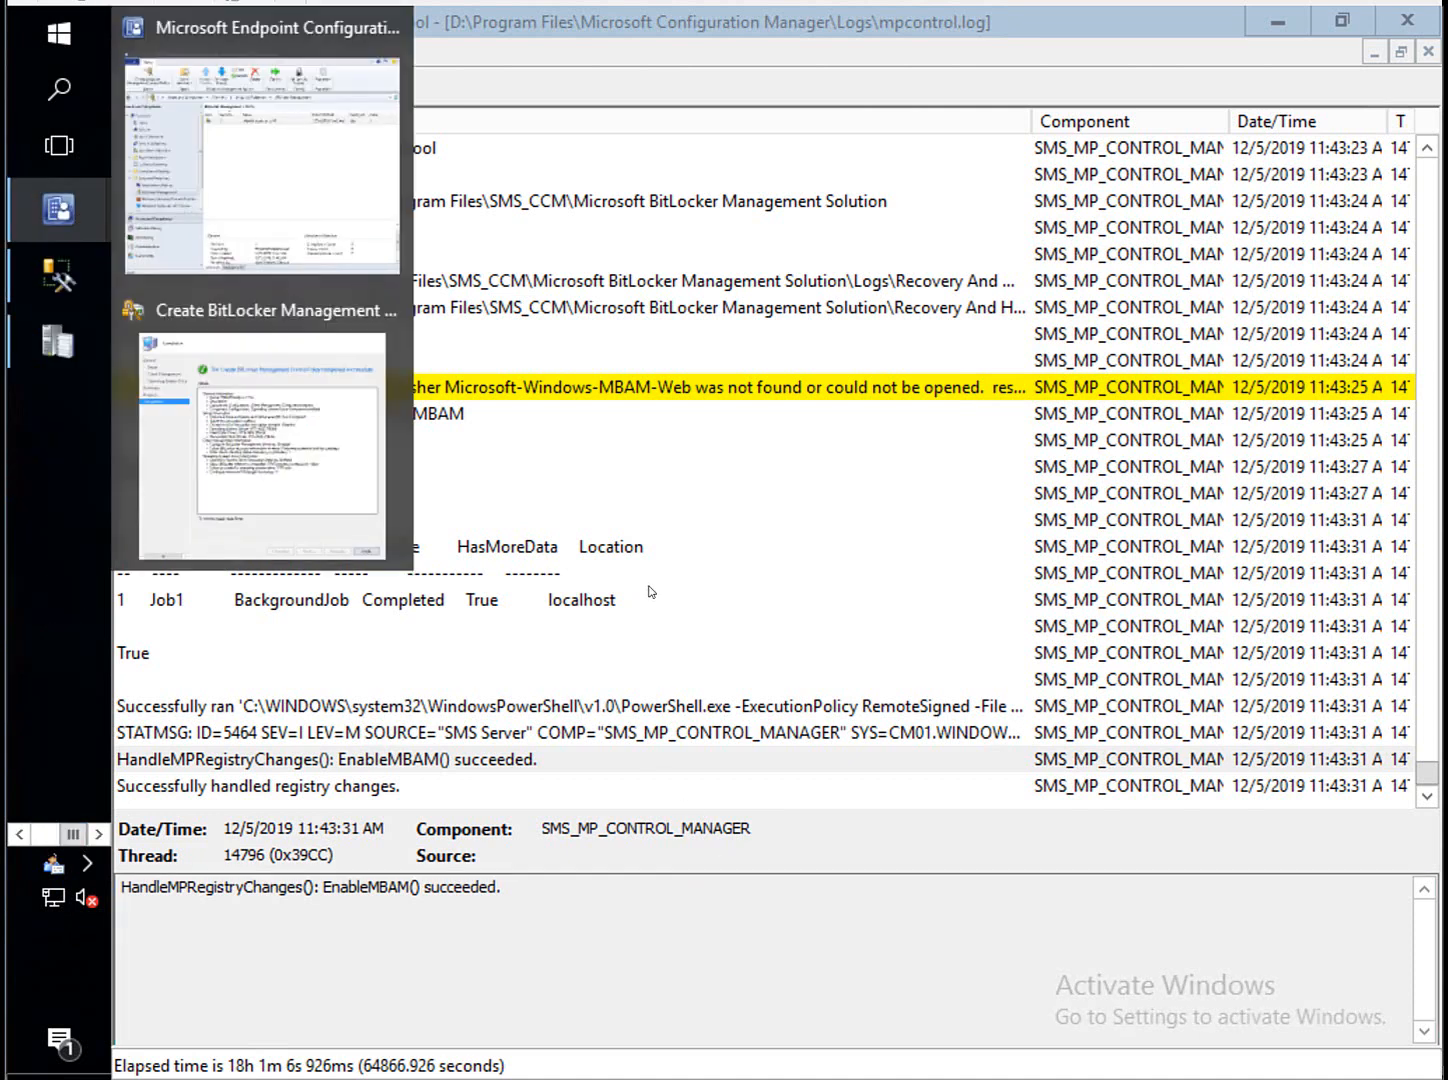
Close the finished policy wizard and start deploying the 'MBAM finally in 1910' policy.
left_click(383, 528)
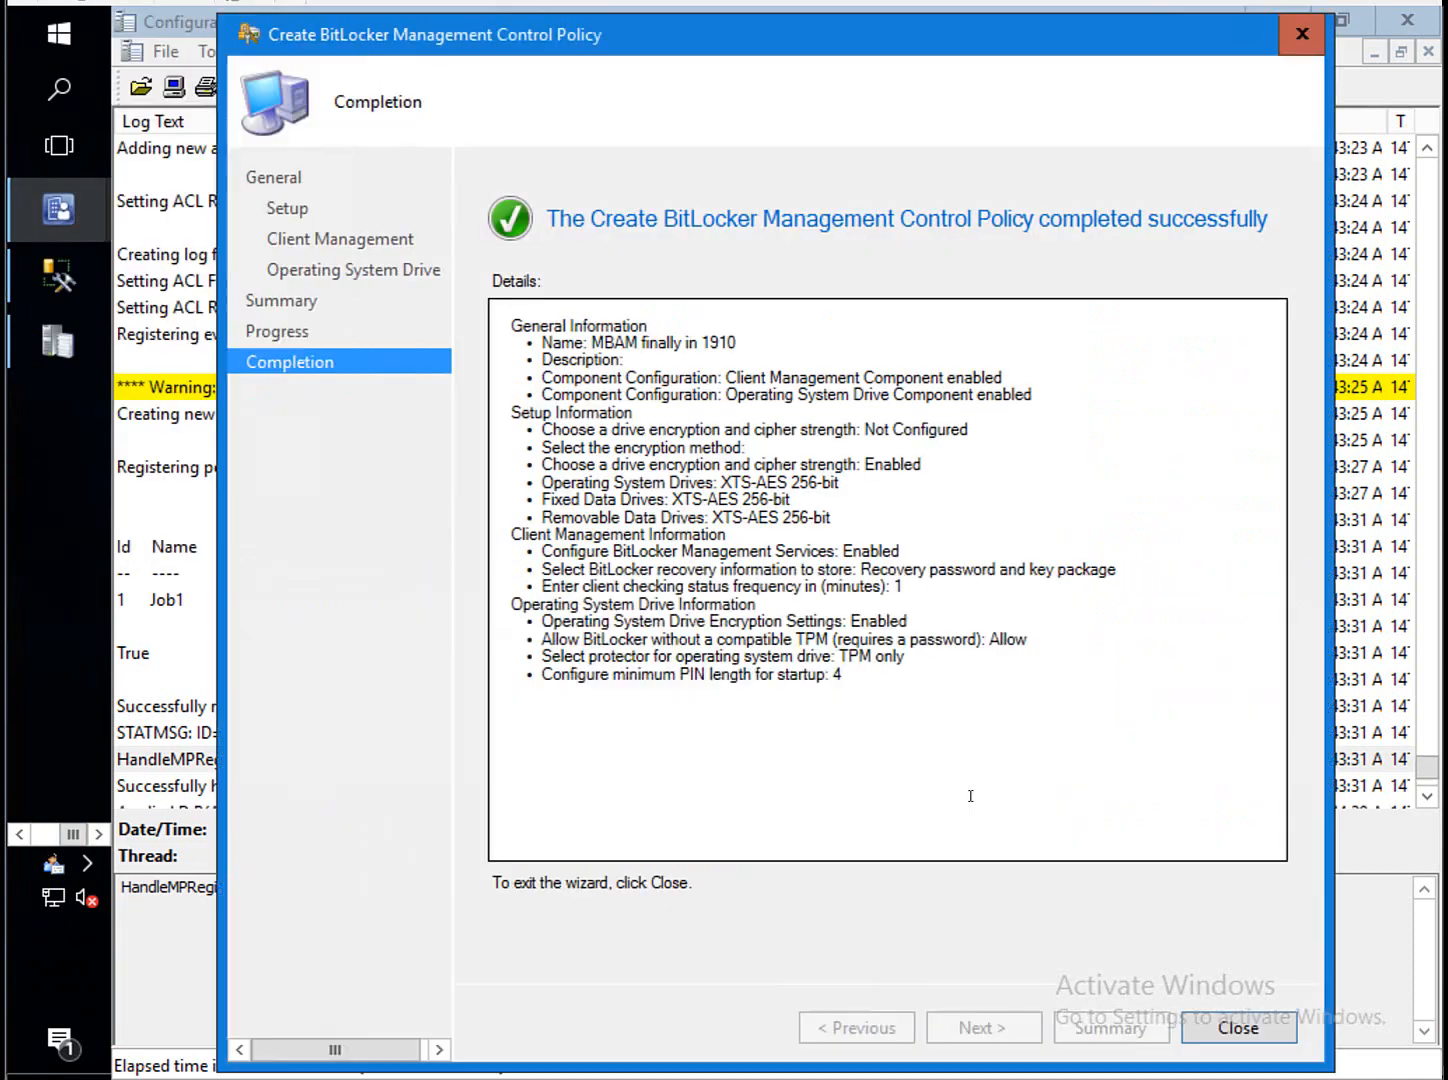
left_click(1238, 1028)
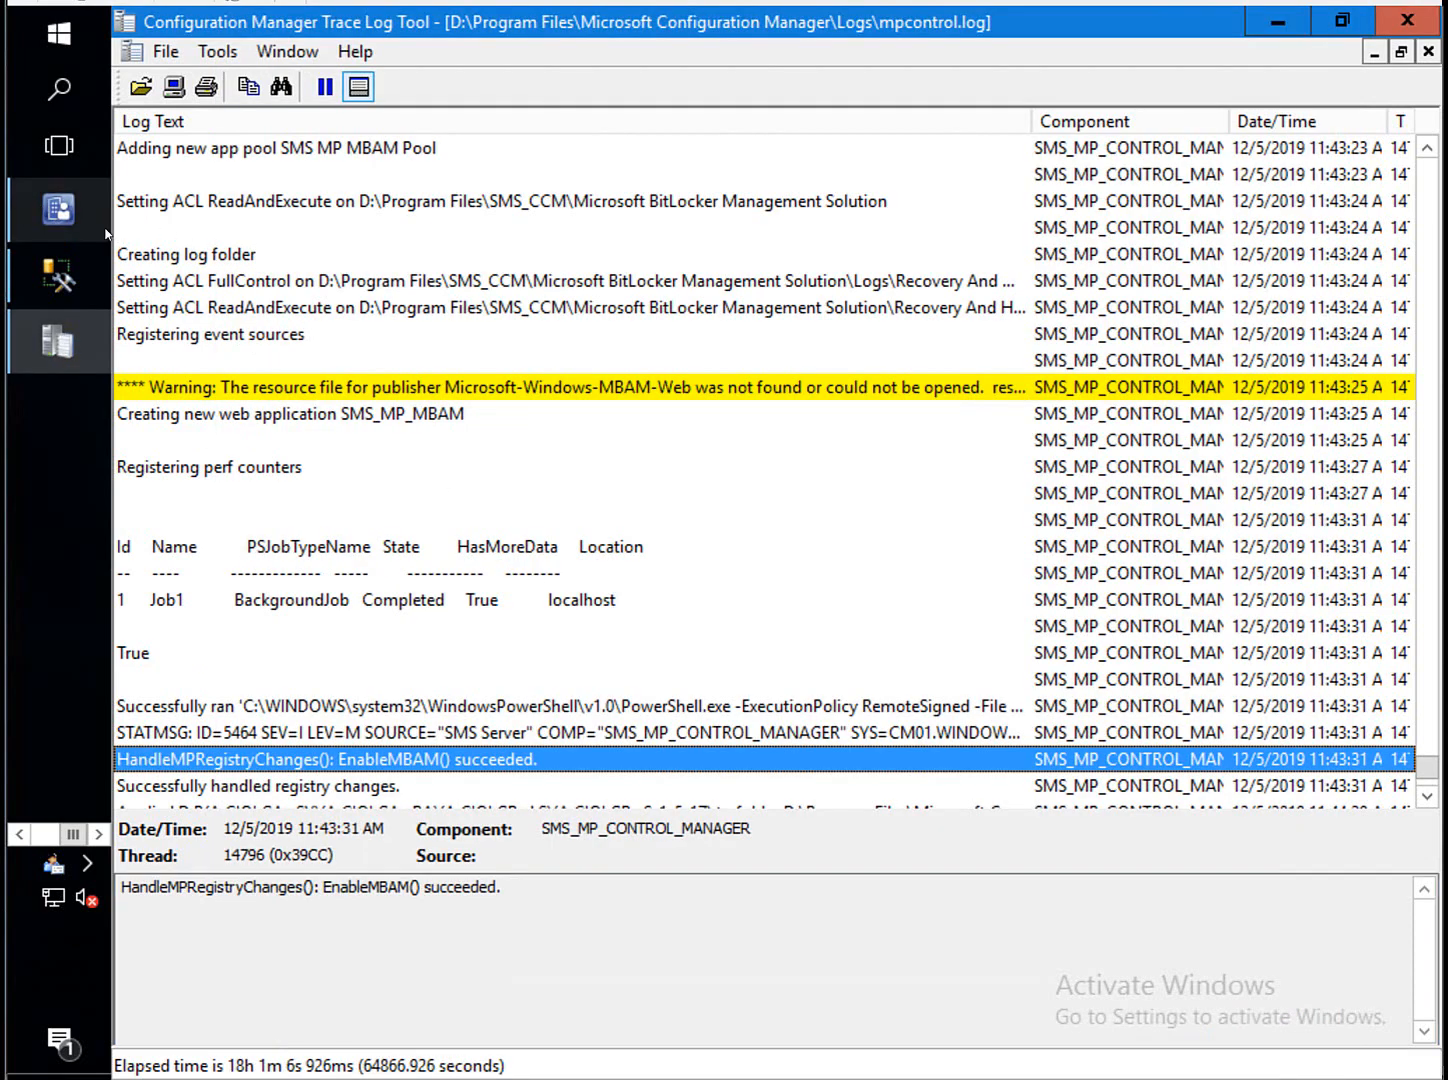
left_click(58, 208)
left_click(710, 337)
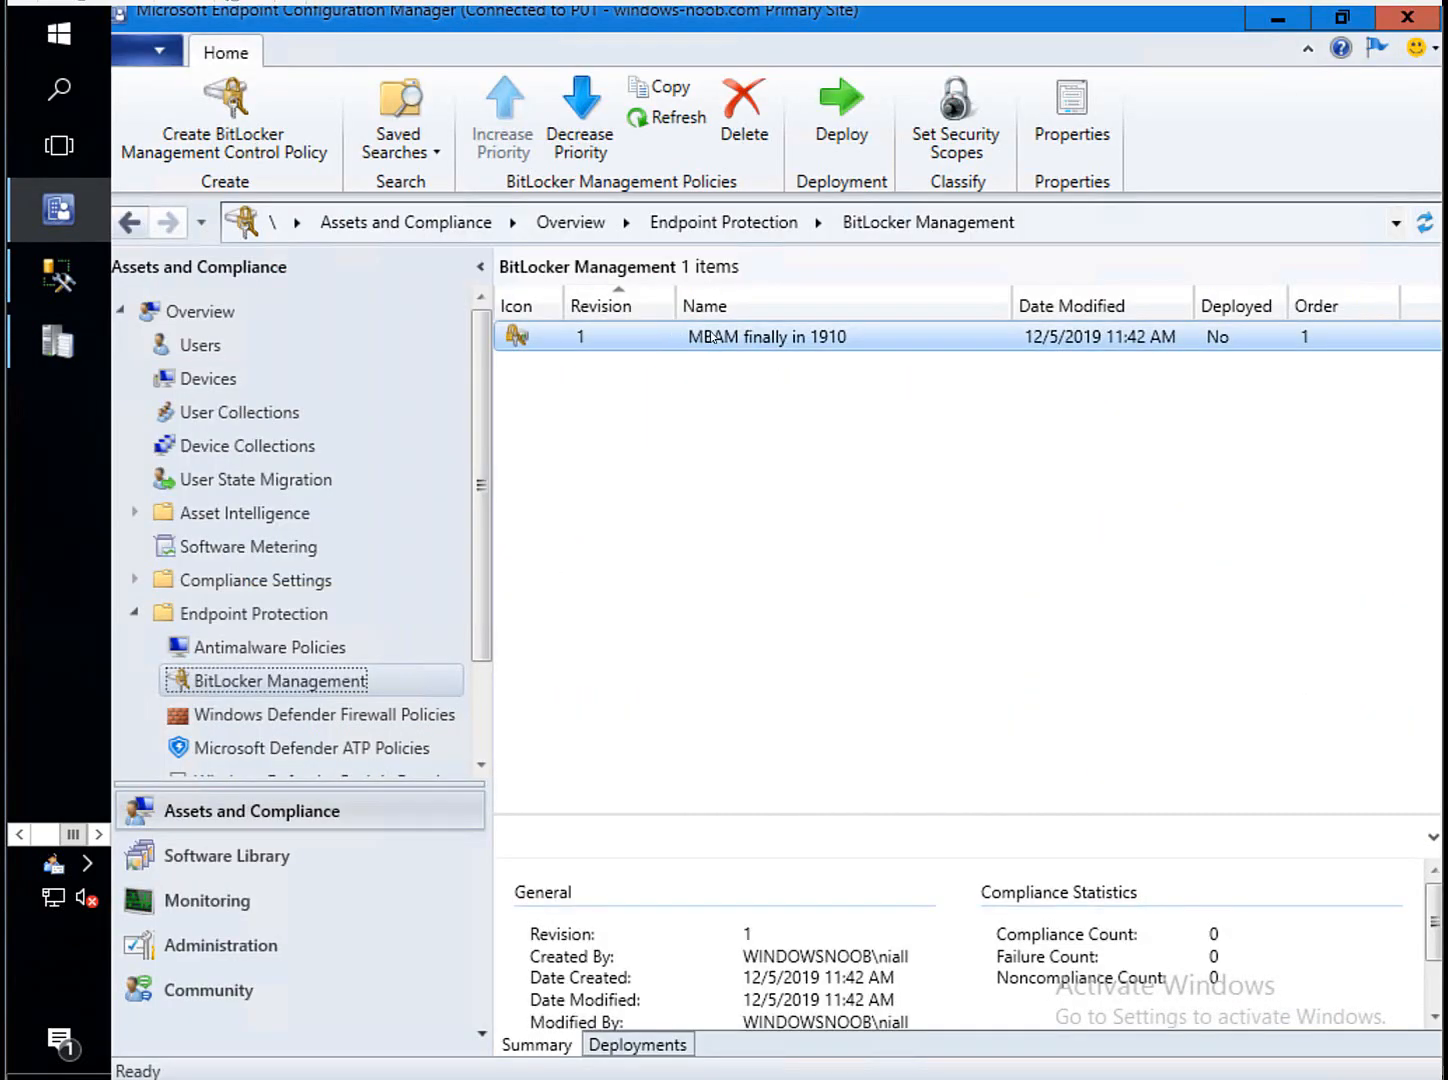
right_click(646, 336)
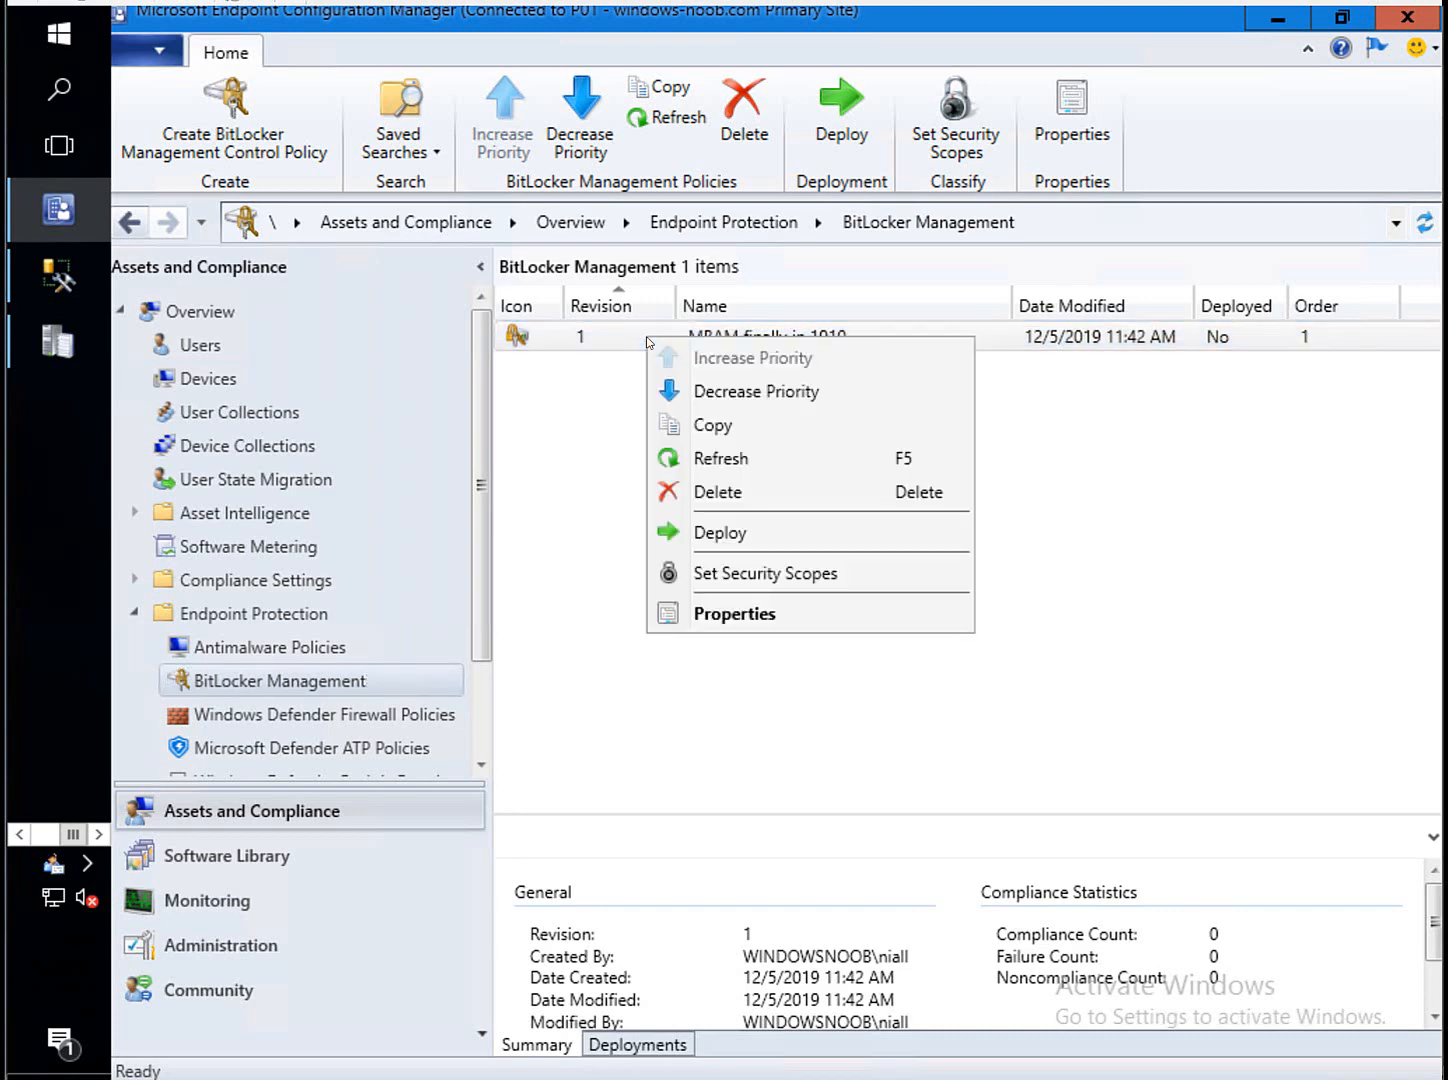
left_click(717, 533)
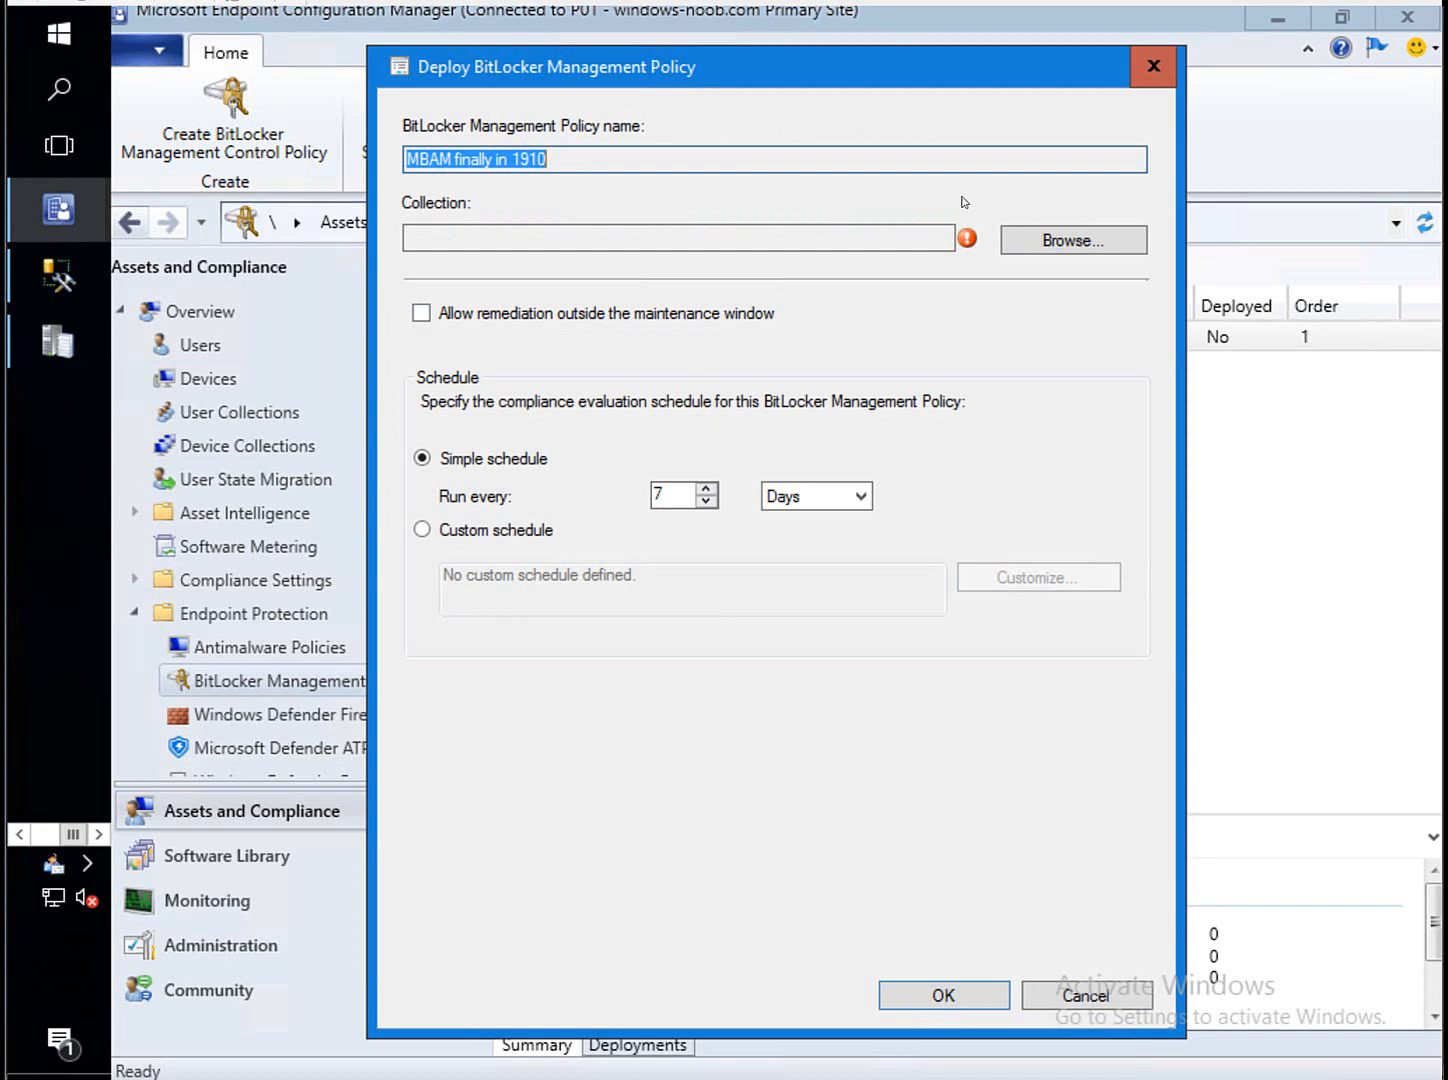
Target the deployment at All Windows 10 with evaluation every 3 minutes.
left_click(1073, 244)
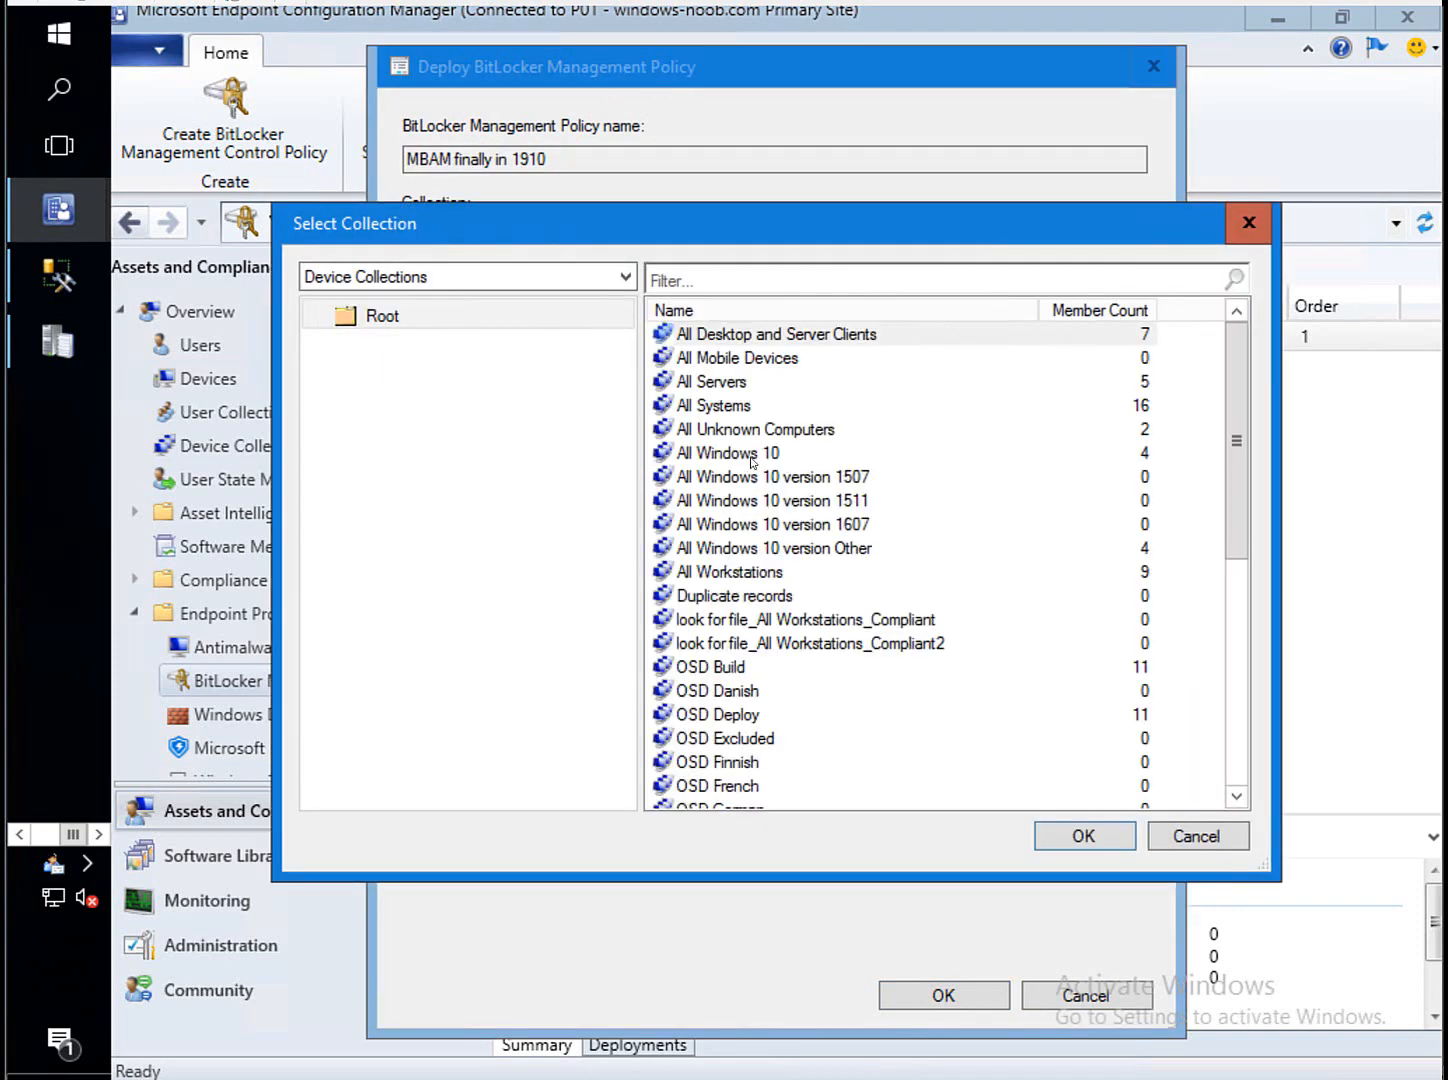
left_click(752, 456)
left_click(1084, 837)
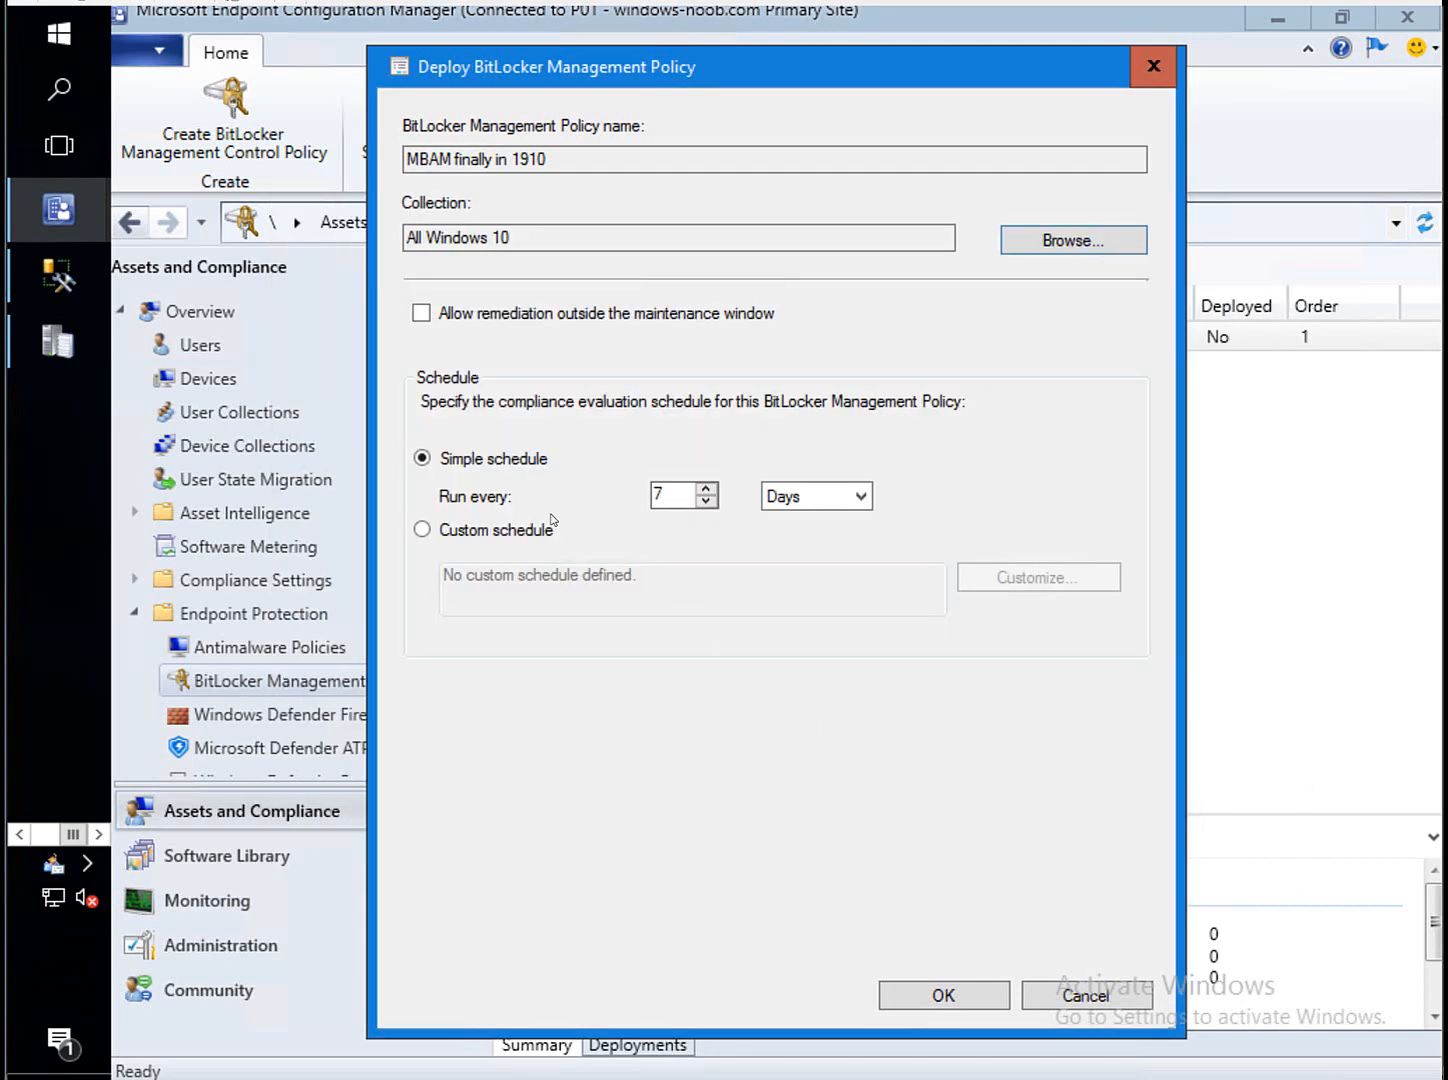
left_click(706, 502)
left_click(706, 502)
left_click(706, 502)
left_click(706, 502)
left_click(706, 502)
left_click(843, 496)
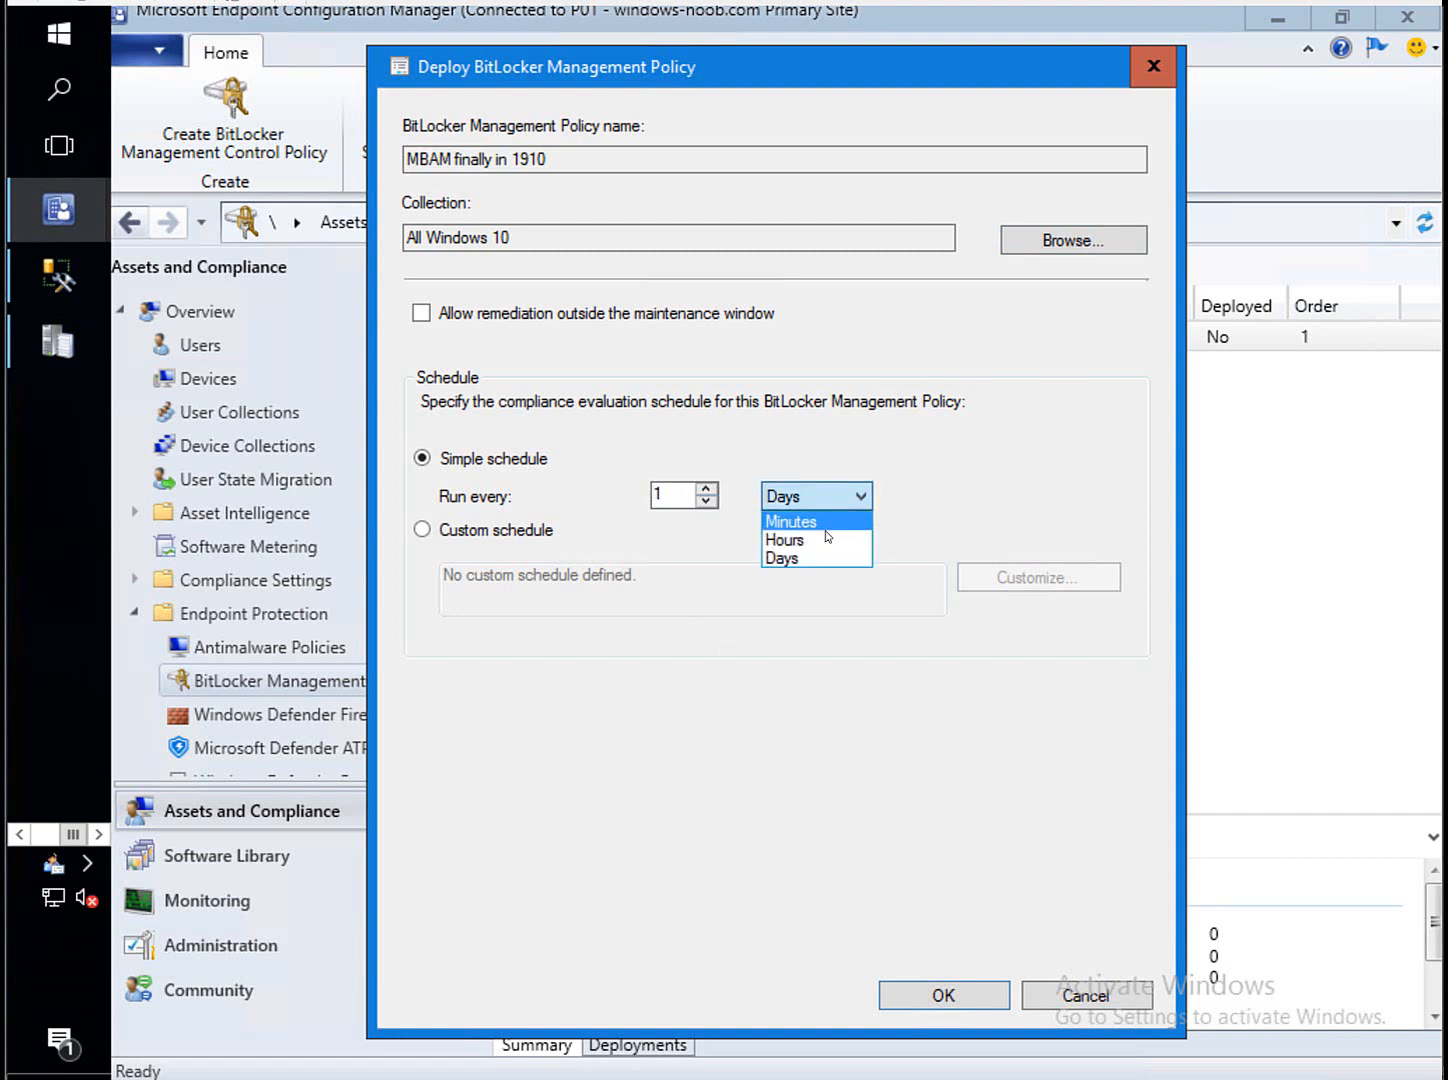
left_click(828, 517)
left_click_drag(669, 490, 612, 499)
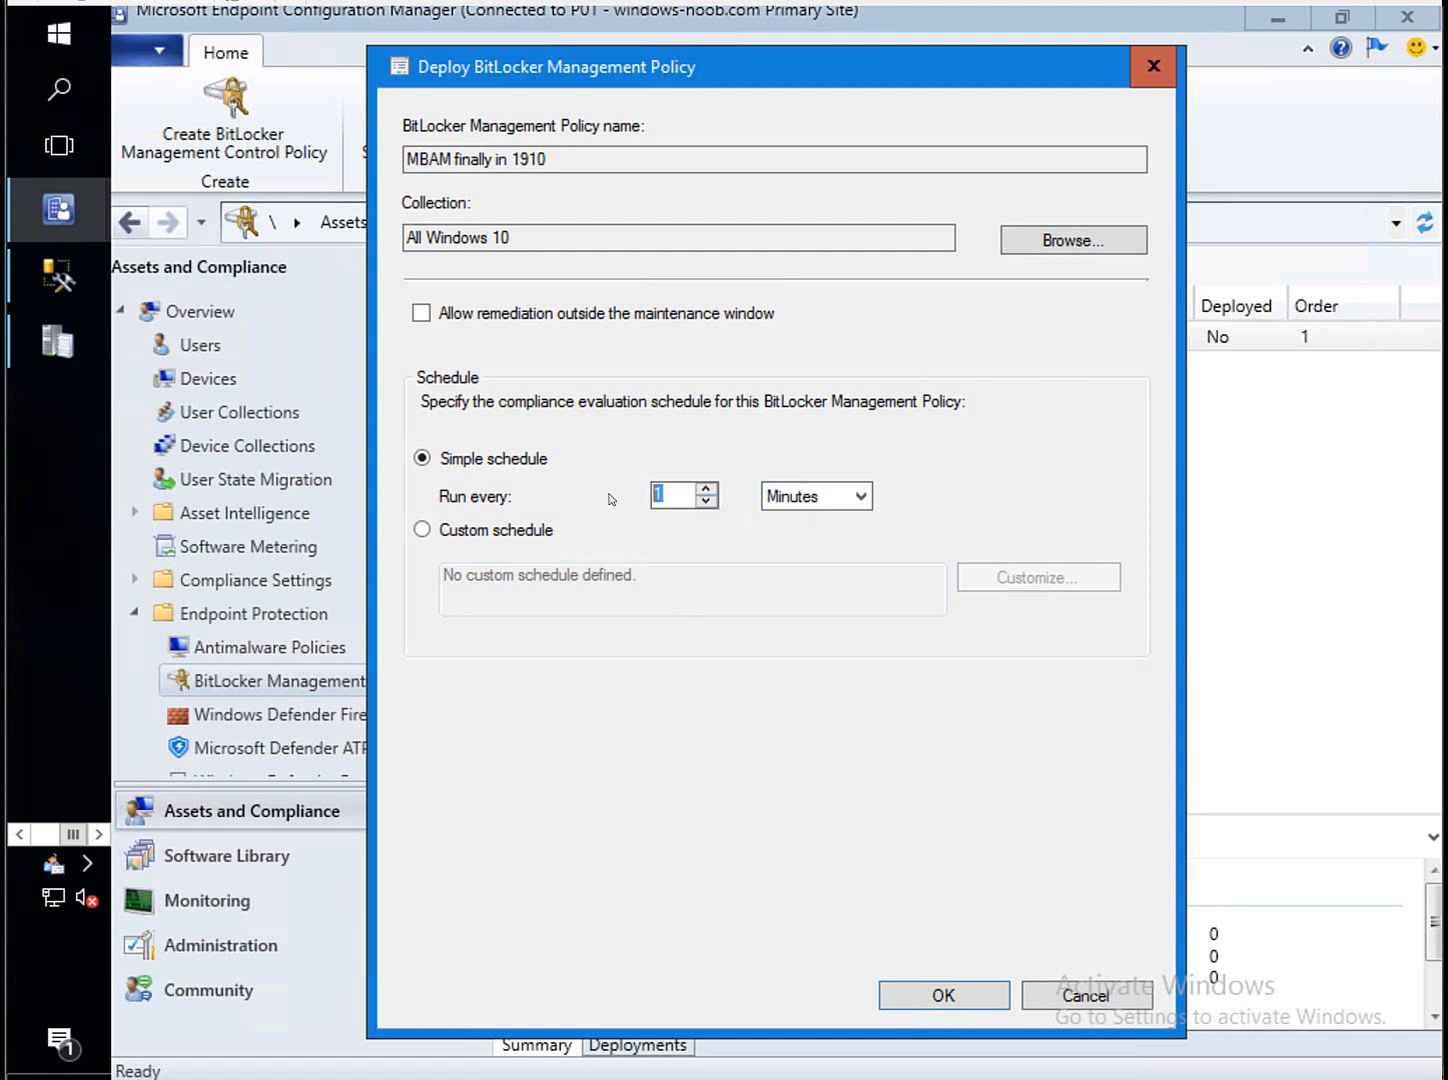
type("3")
Confirm the deployment and run the client's Machine Policy Retrieval & Evaluation Cycle.
left_click(921, 997)
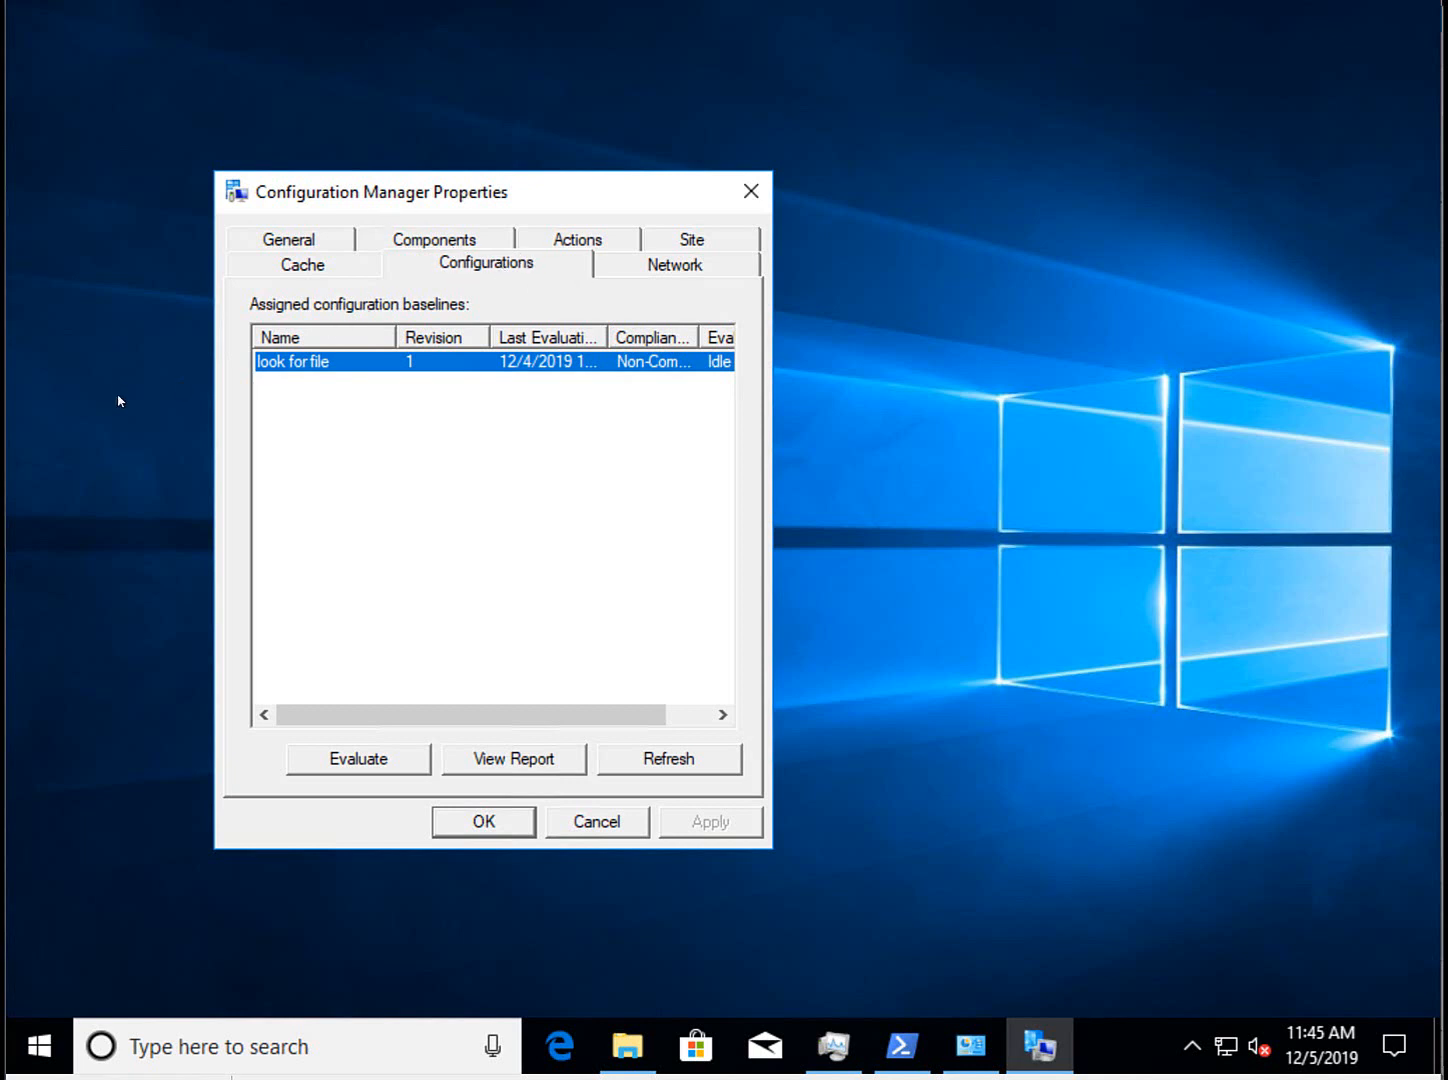
left_click(398, 240)
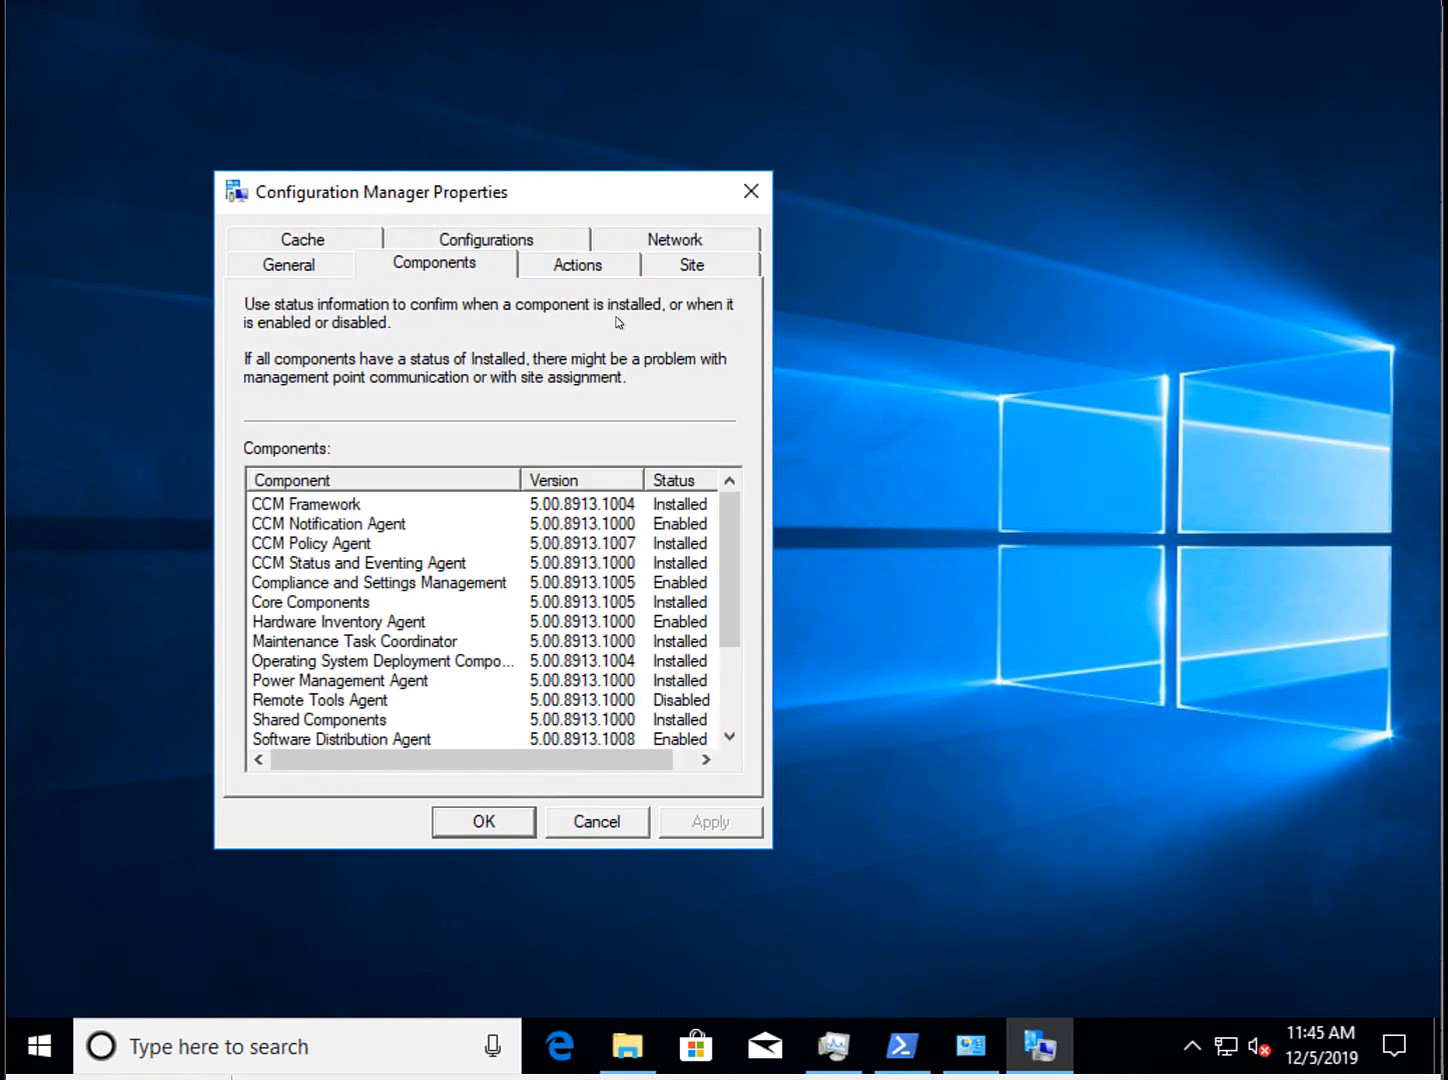
left_click(585, 272)
left_click(367, 500)
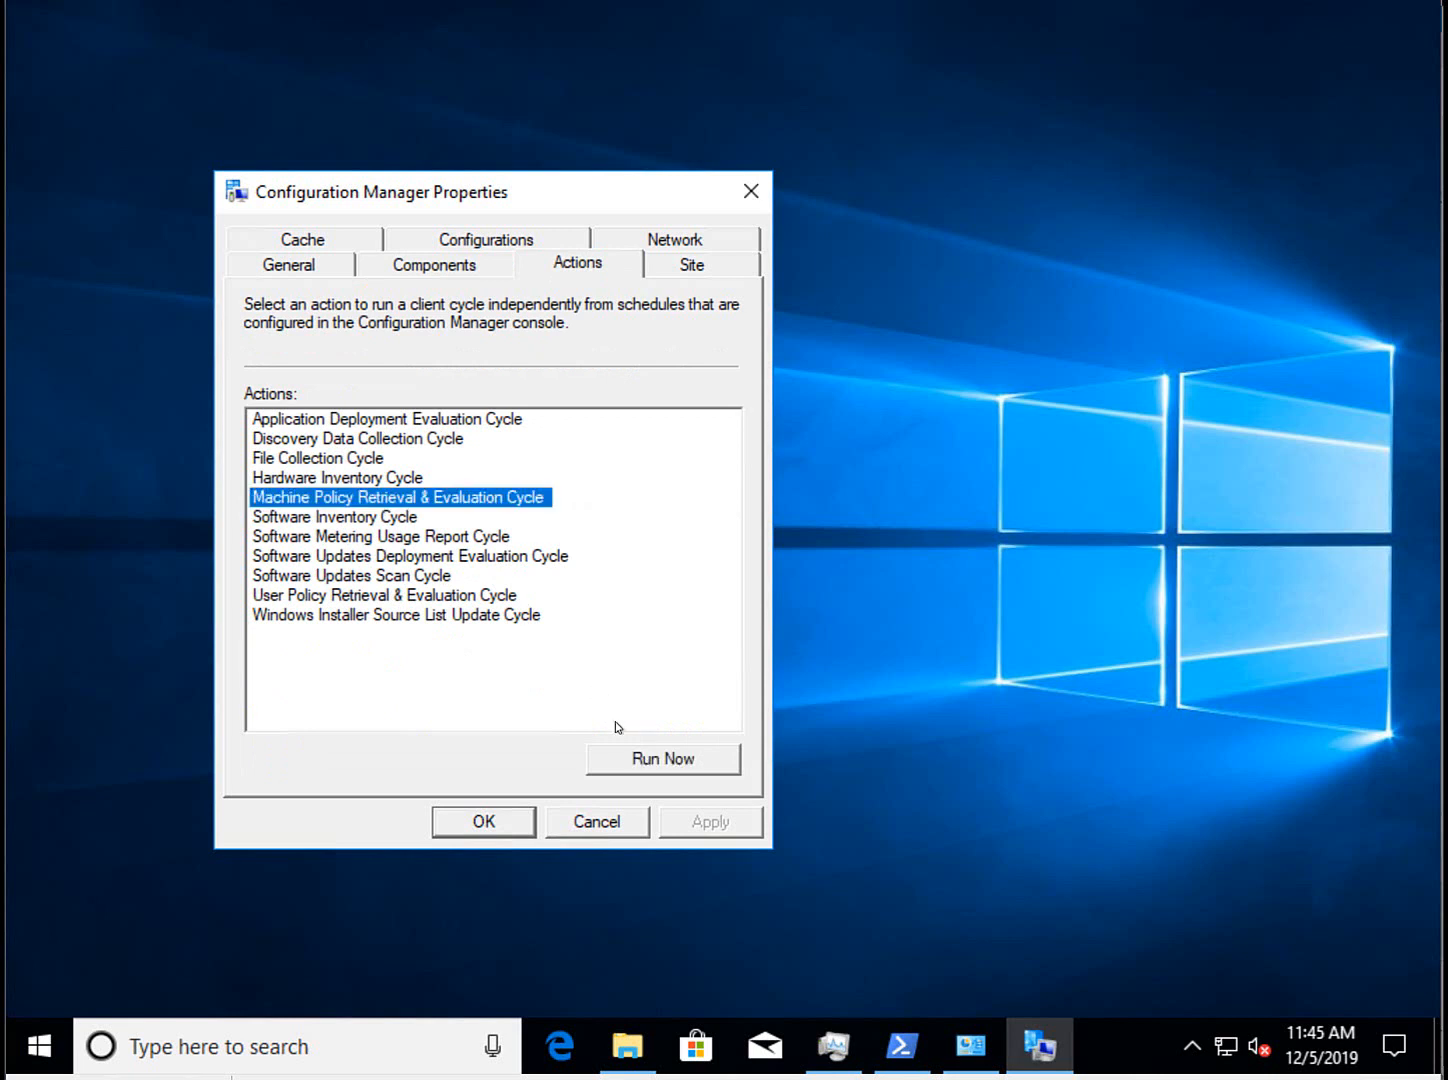
left_click(660, 759)
left_click(978, 624)
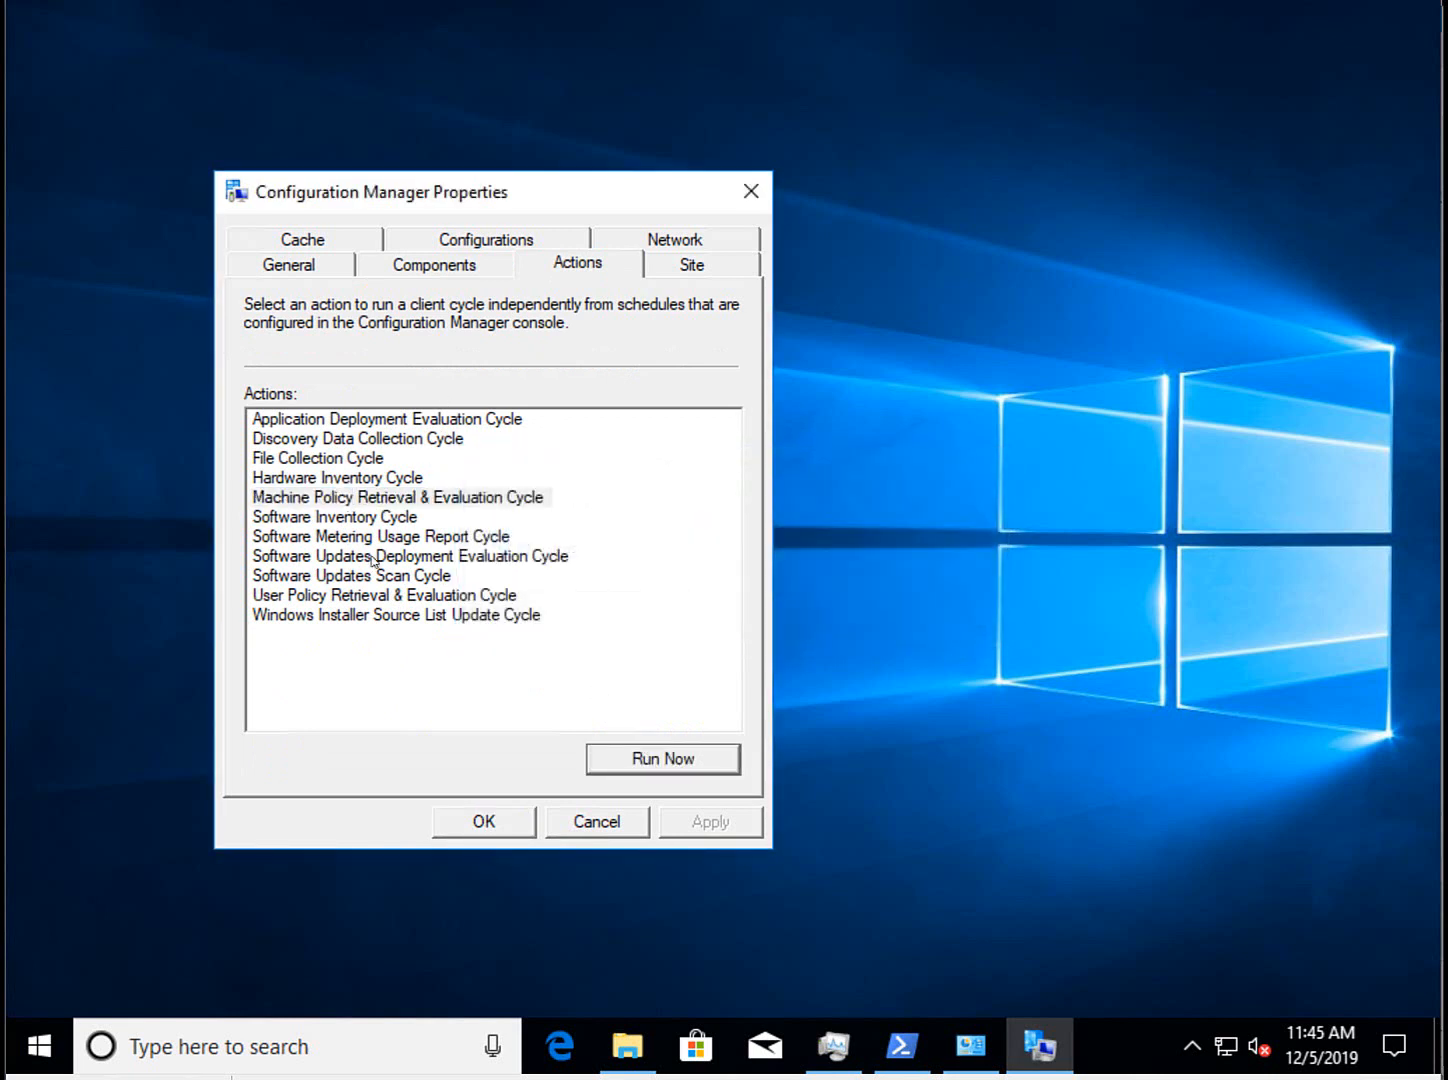
Open Programs and Features via 'control' and refresh it, showing three programs and no MBAM.
right_click(48, 1031)
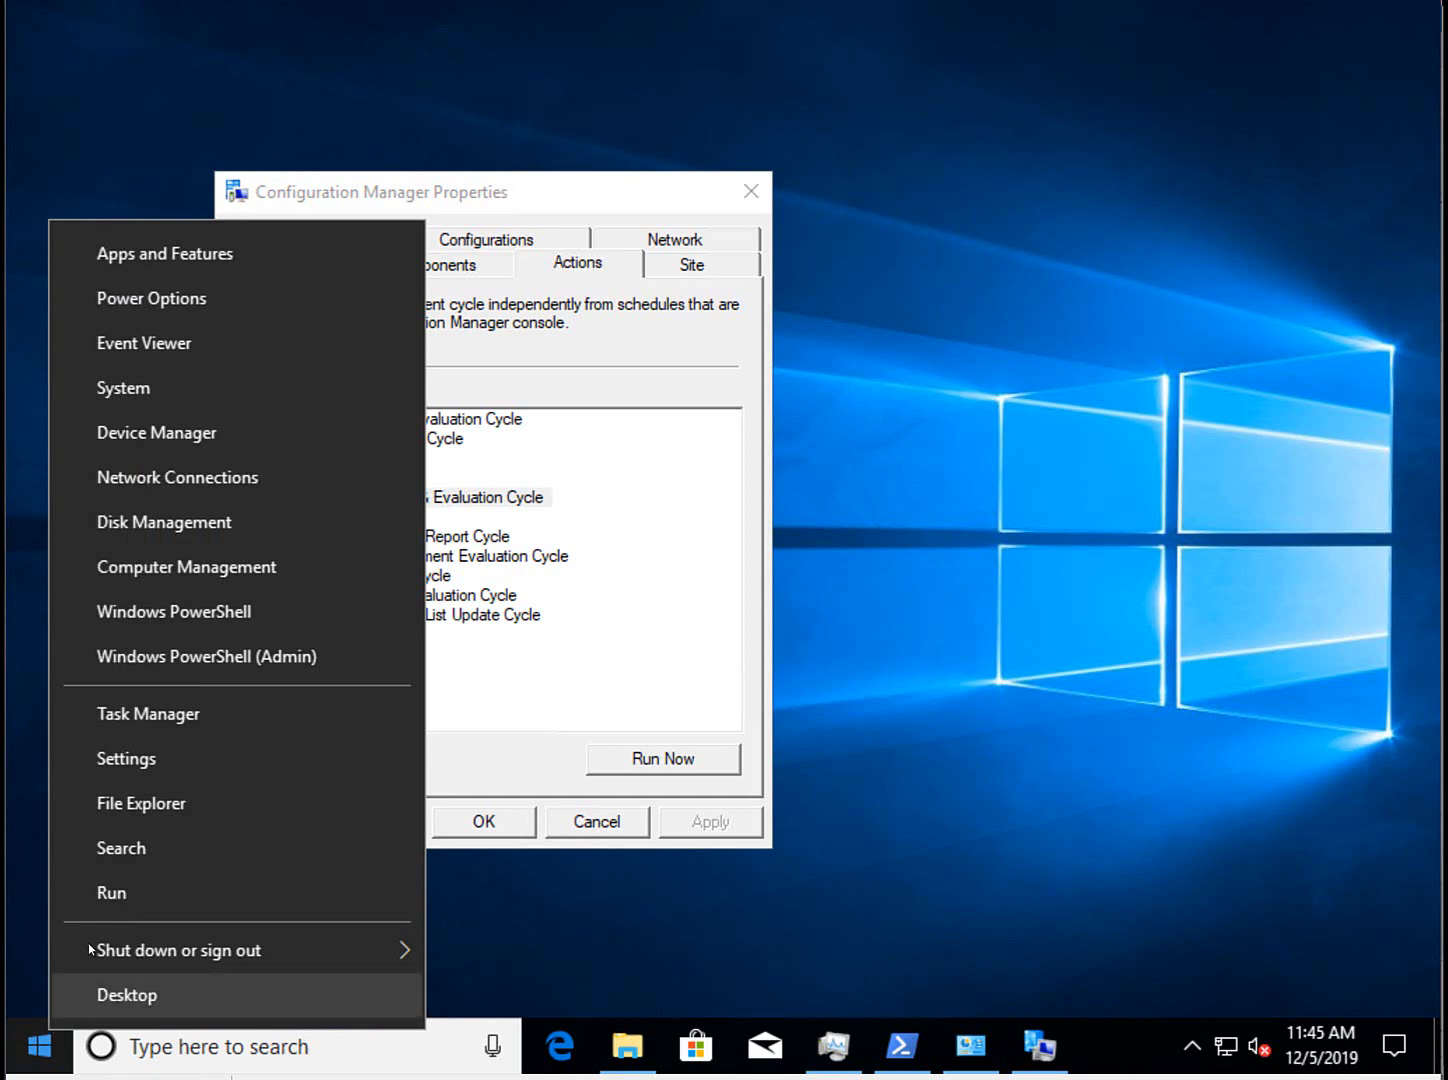
left_click(112, 892)
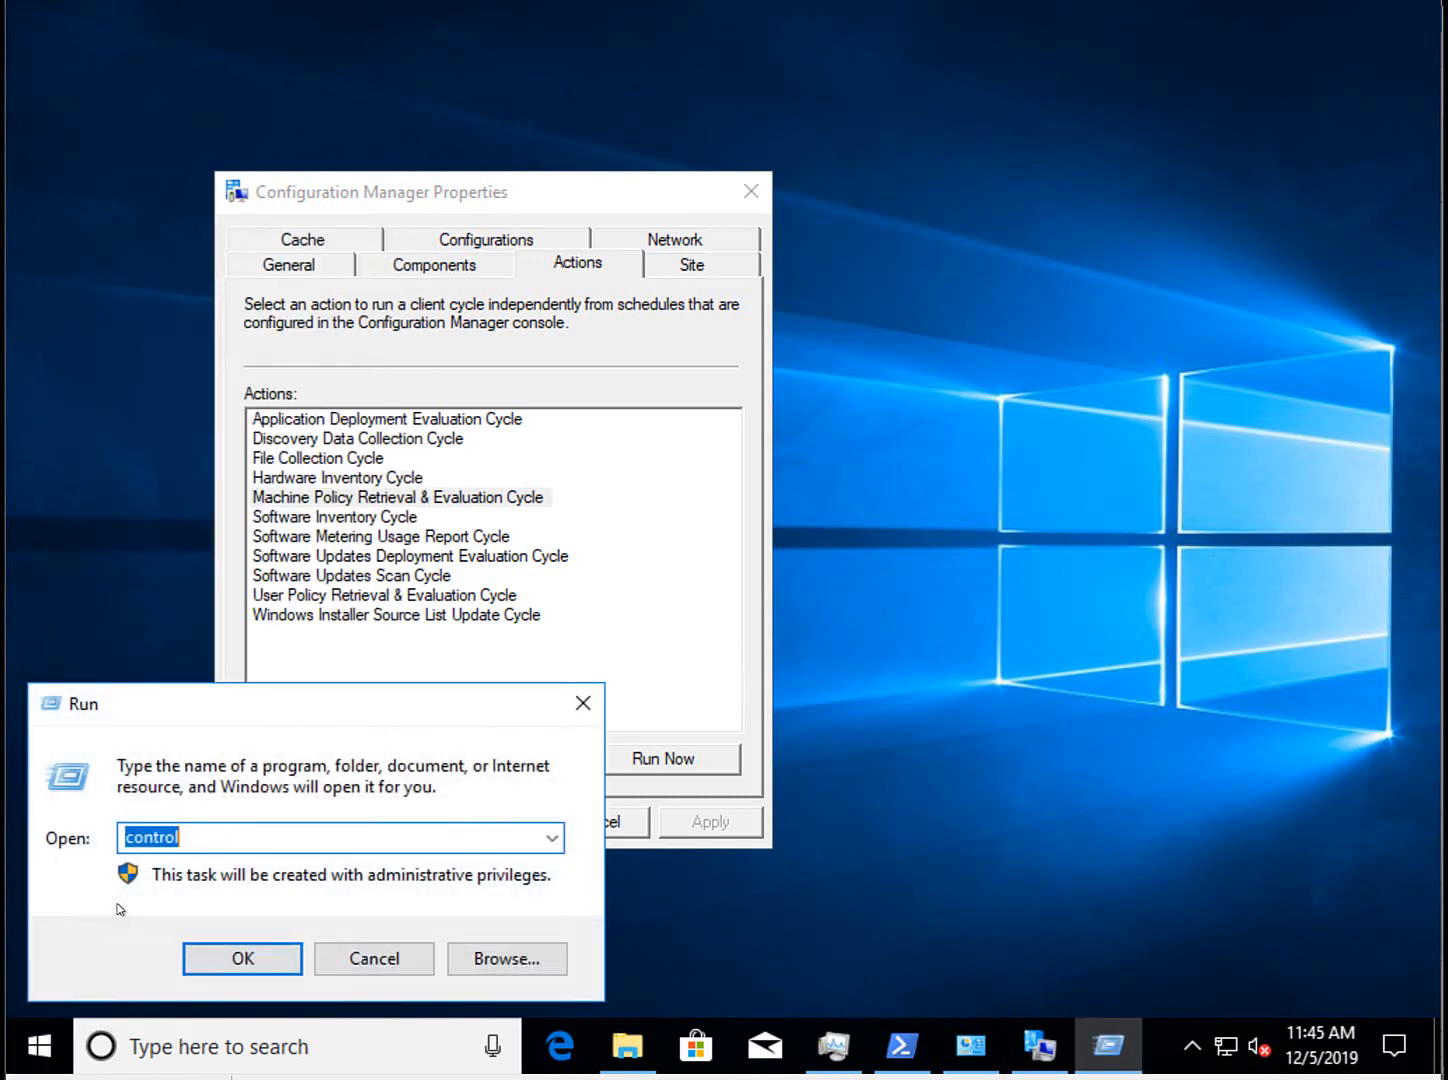
key("Return")
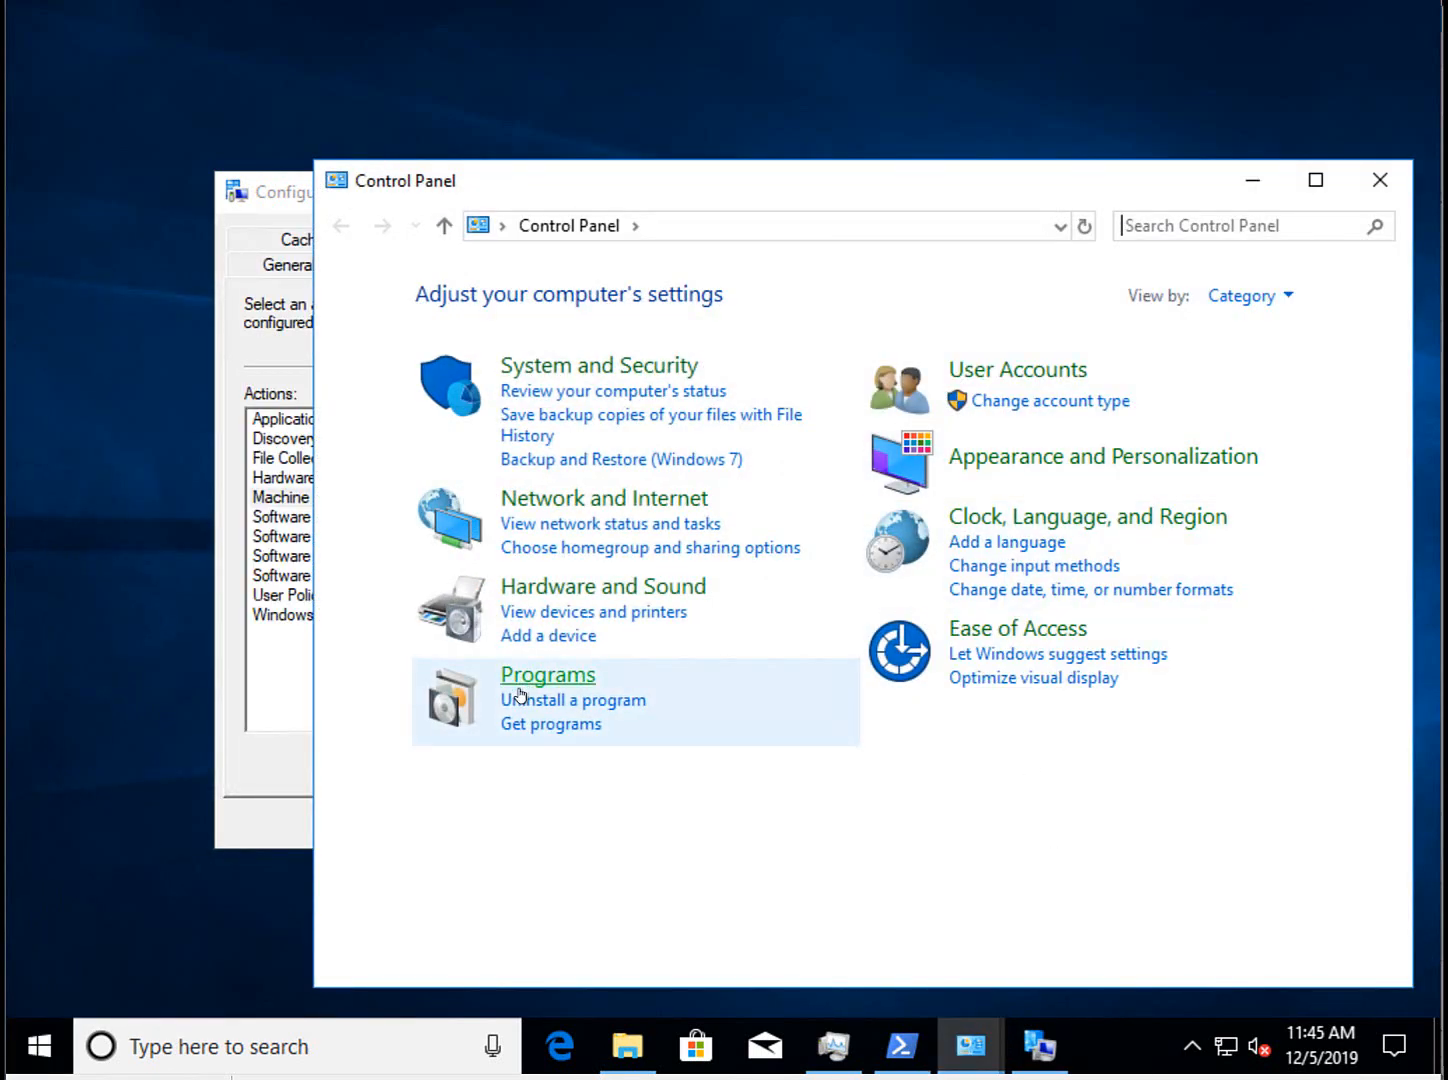
left_click(522, 699)
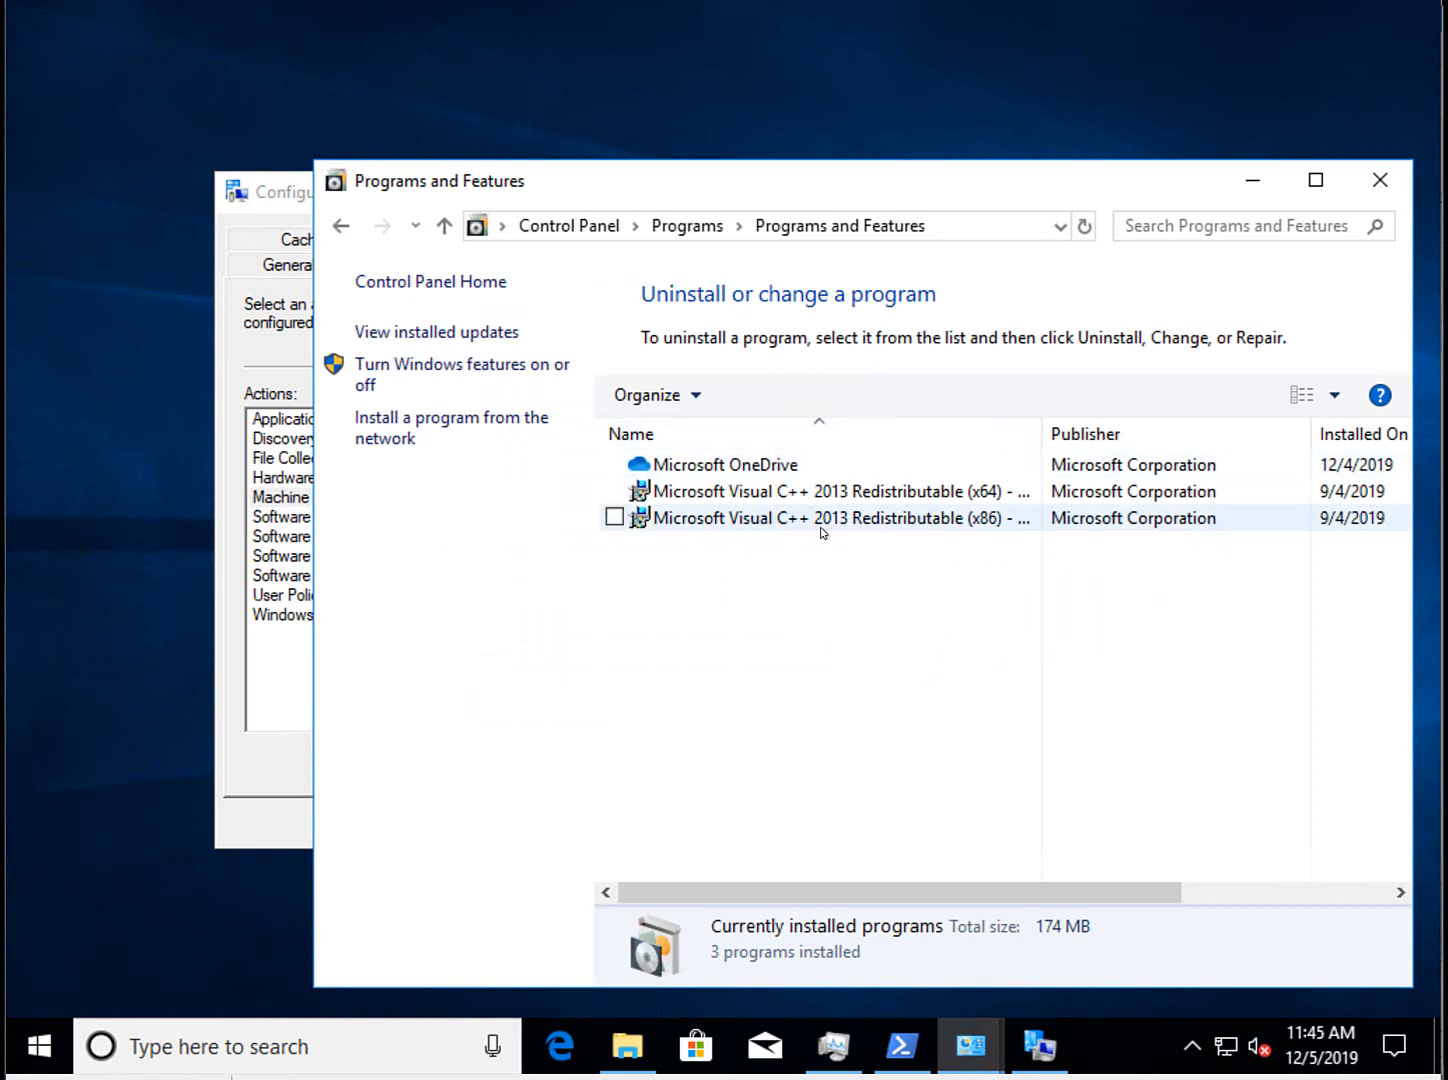
left_click_drag(1019, 184, 1034, 42)
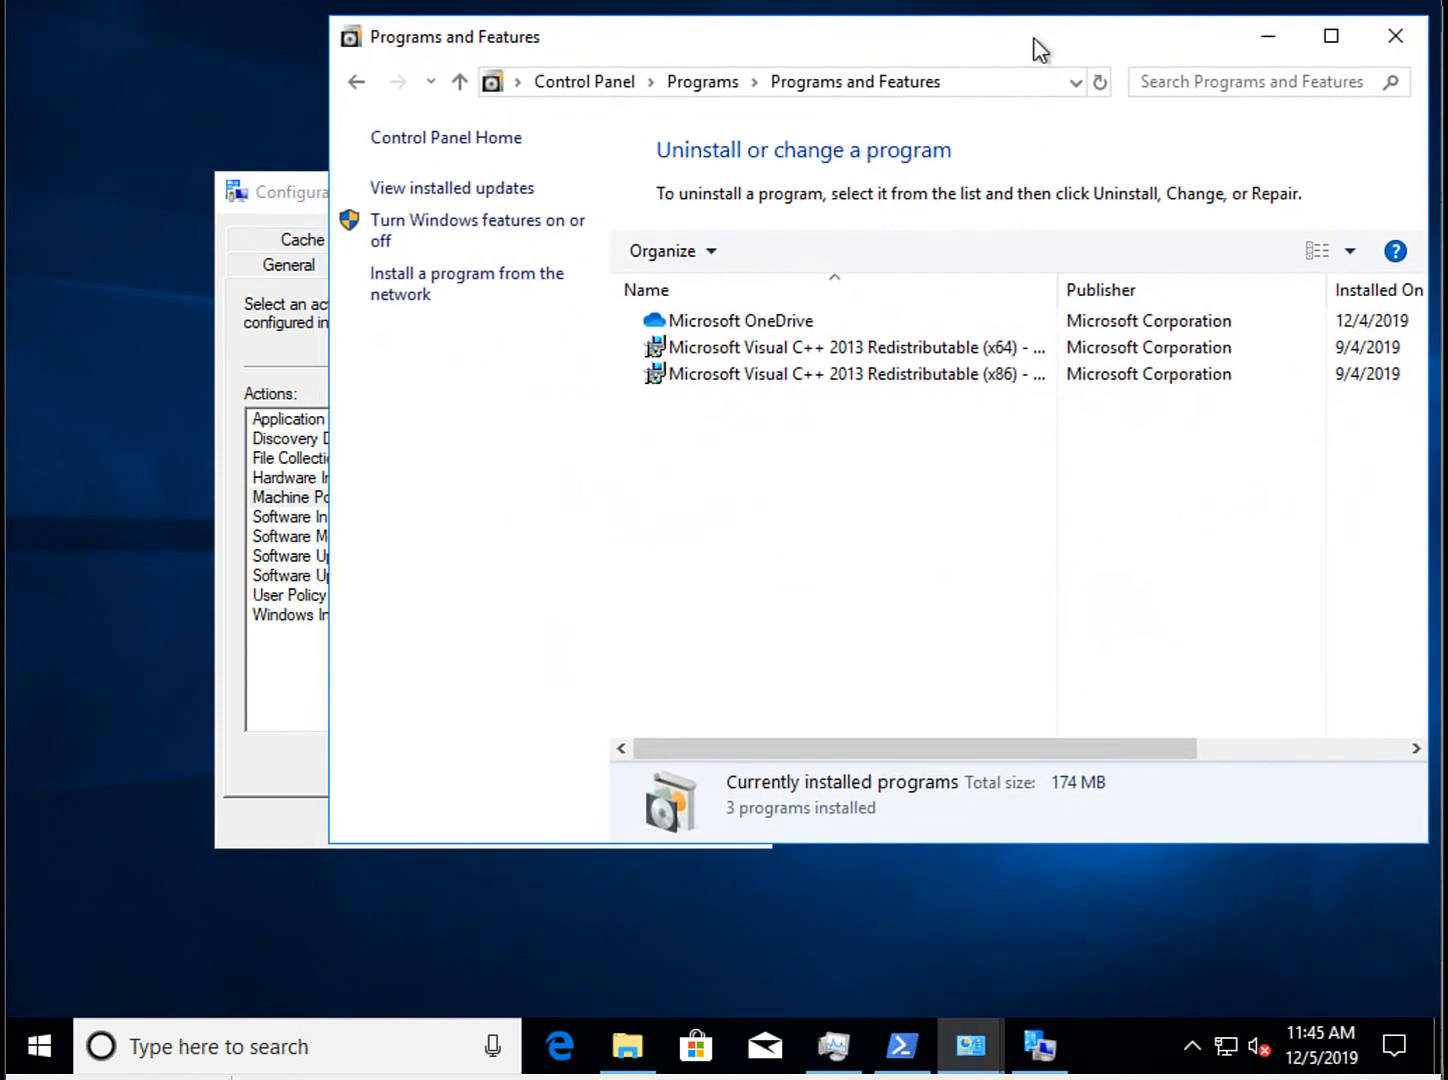
left_click(1100, 82)
left_click(258, 207)
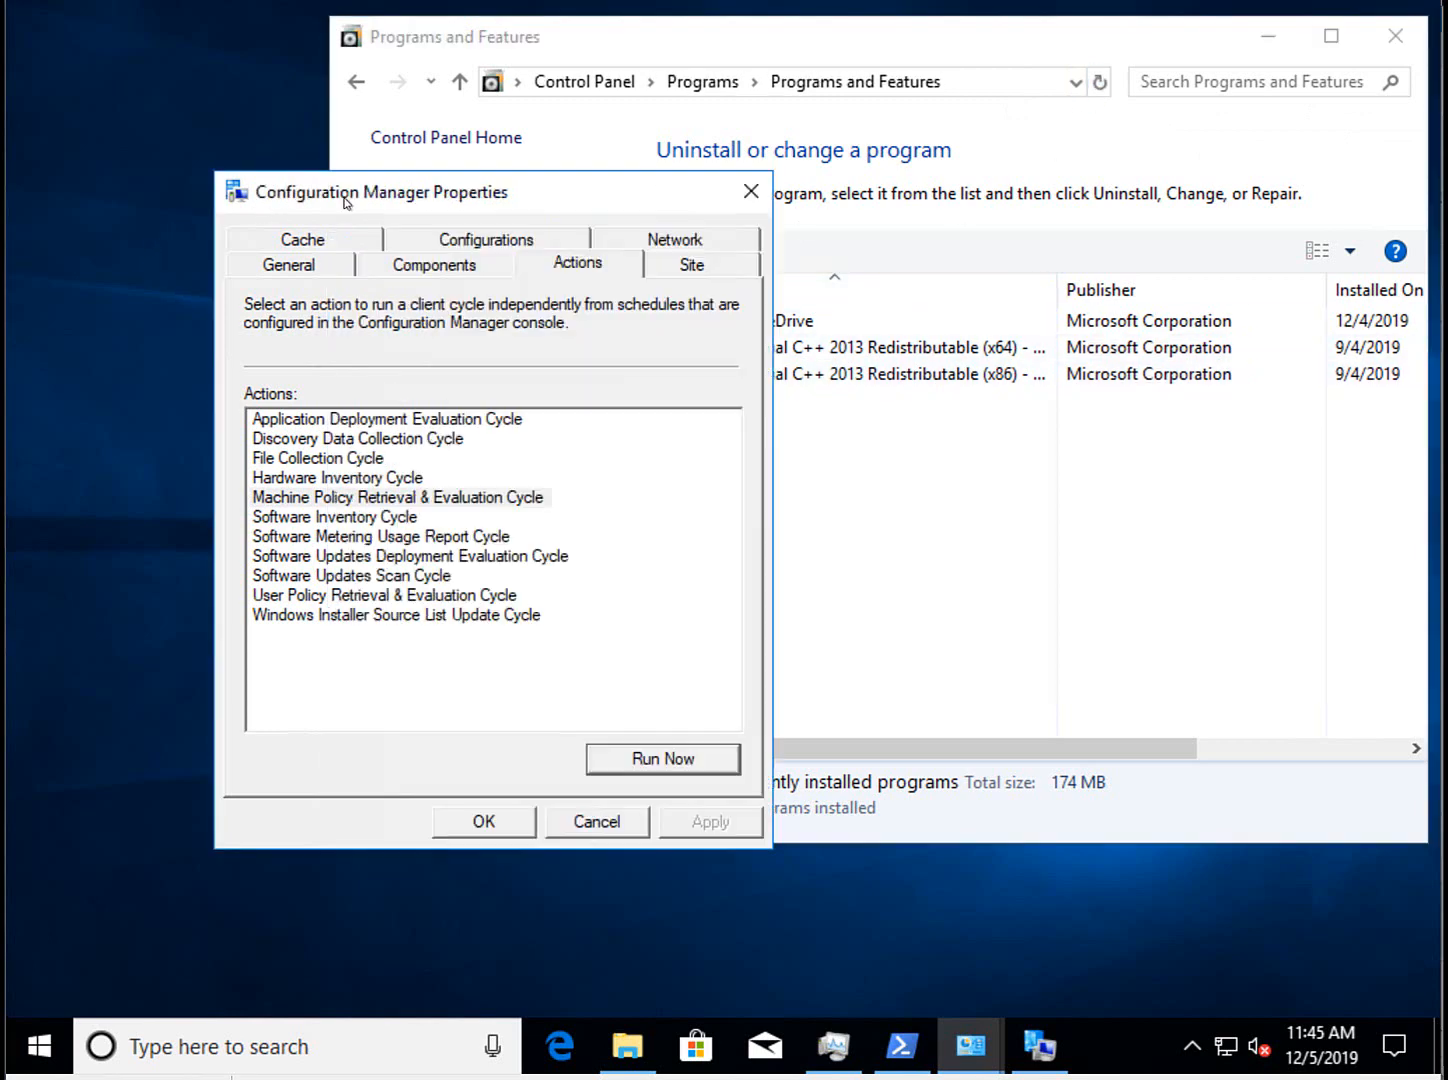
Run the Machine Policy Retrieval & Evaluation Cycle and refresh Programs and Features.
left_click_drag(500, 207, 401, 225)
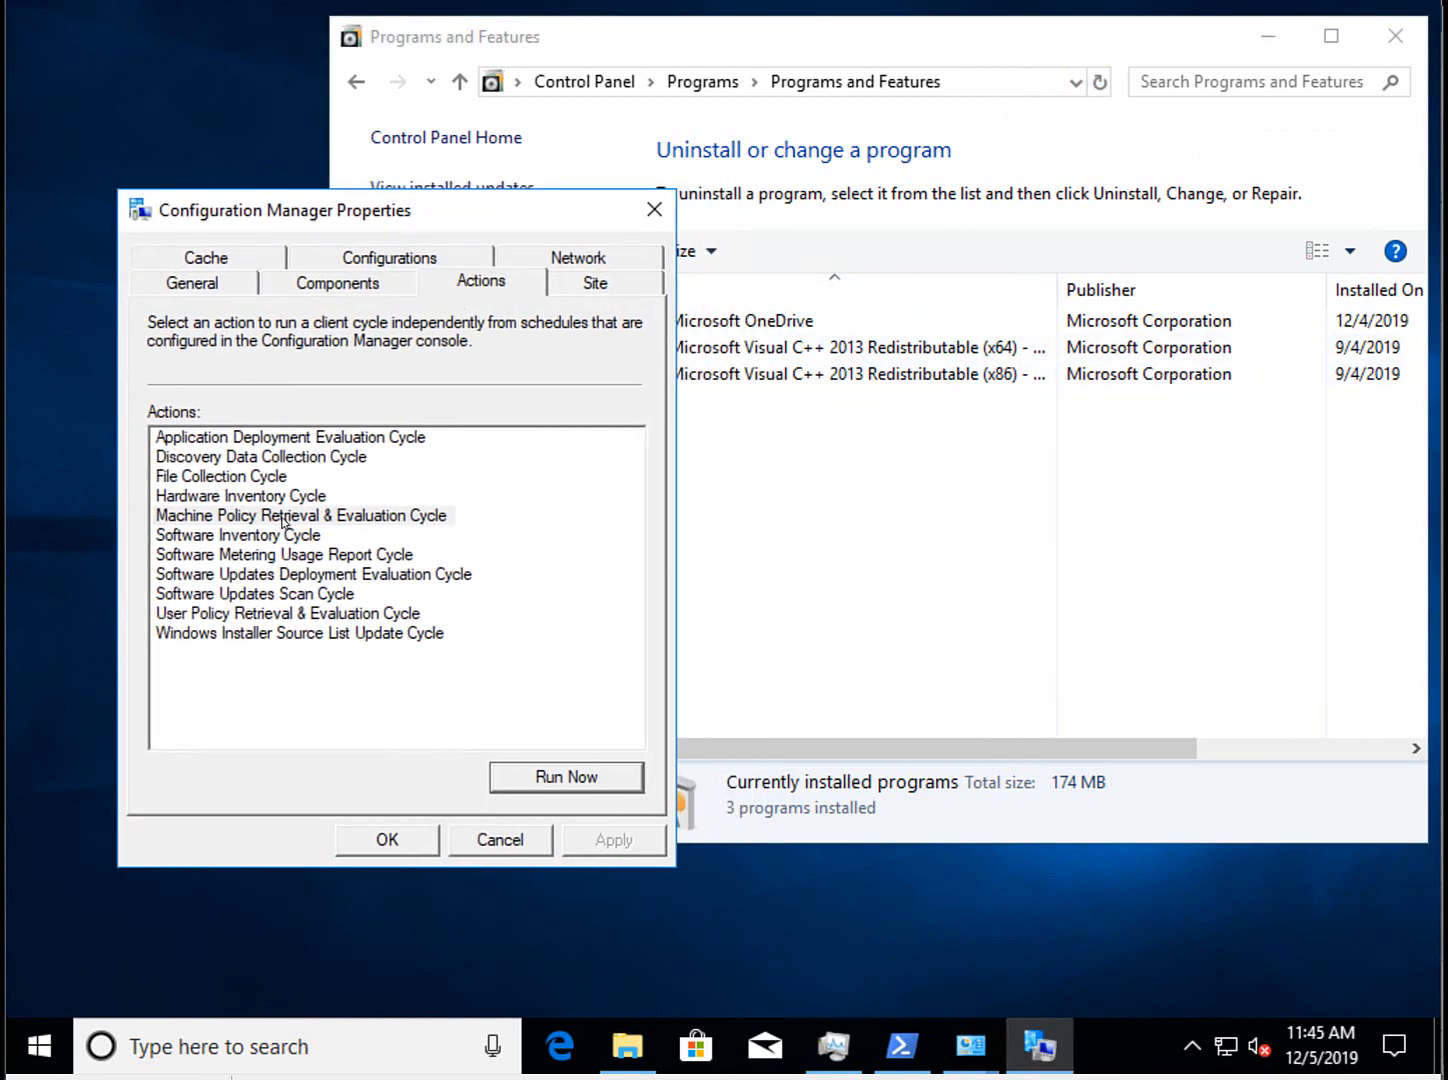
left_click(283, 520)
left_click(550, 775)
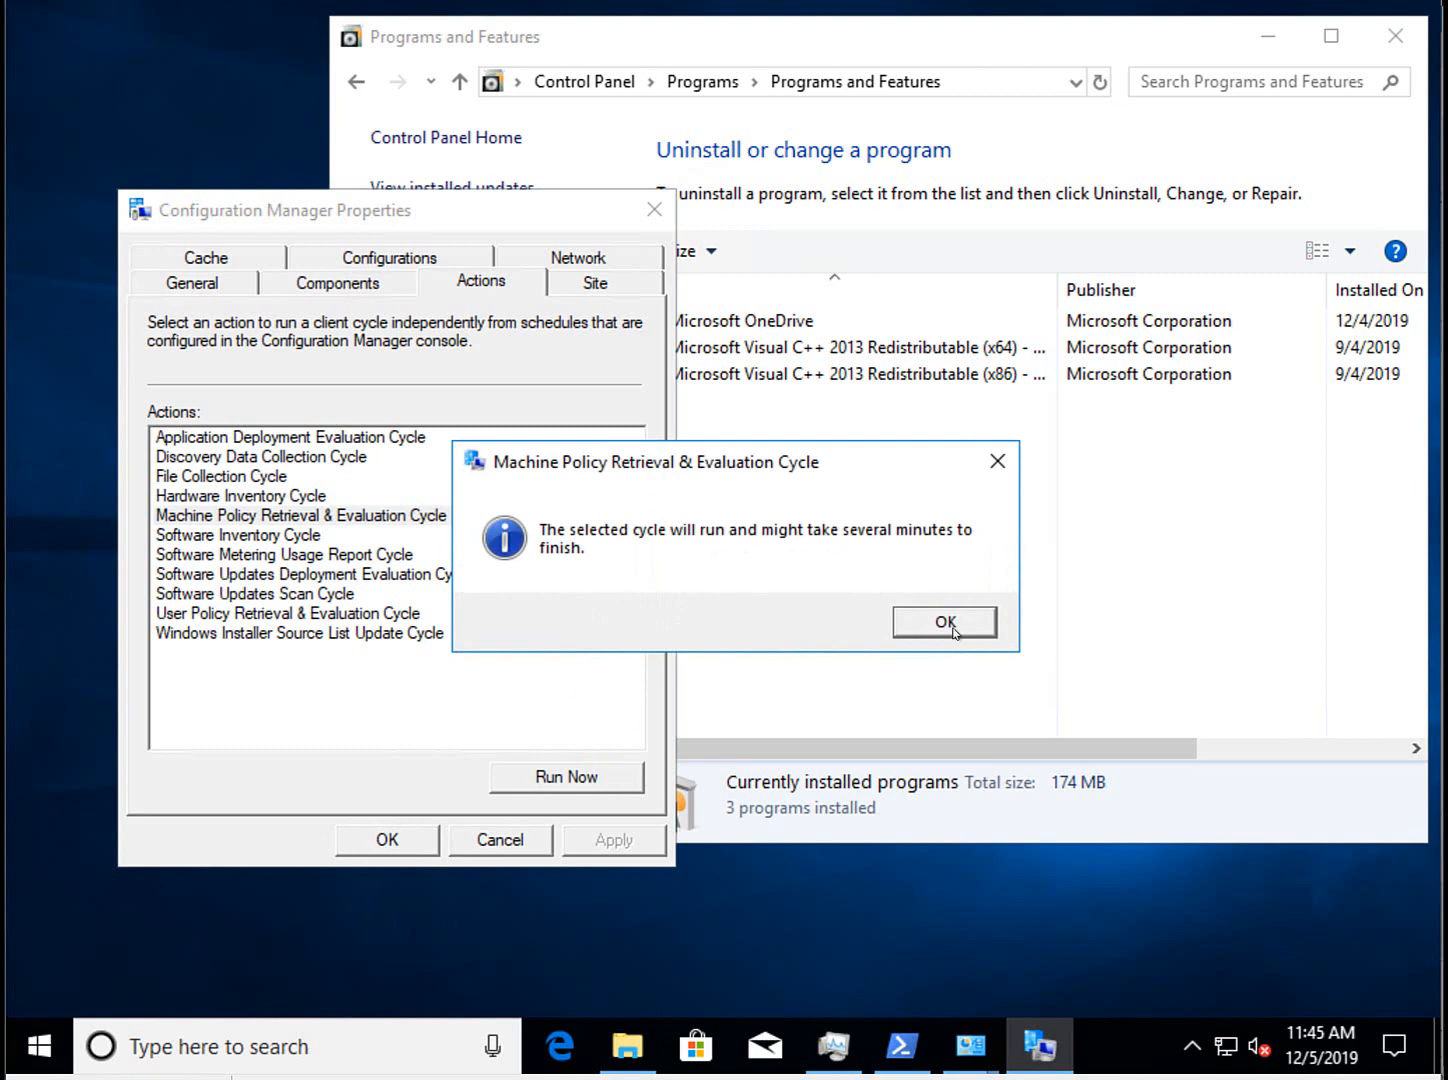
left_click(953, 628)
left_click(1100, 82)
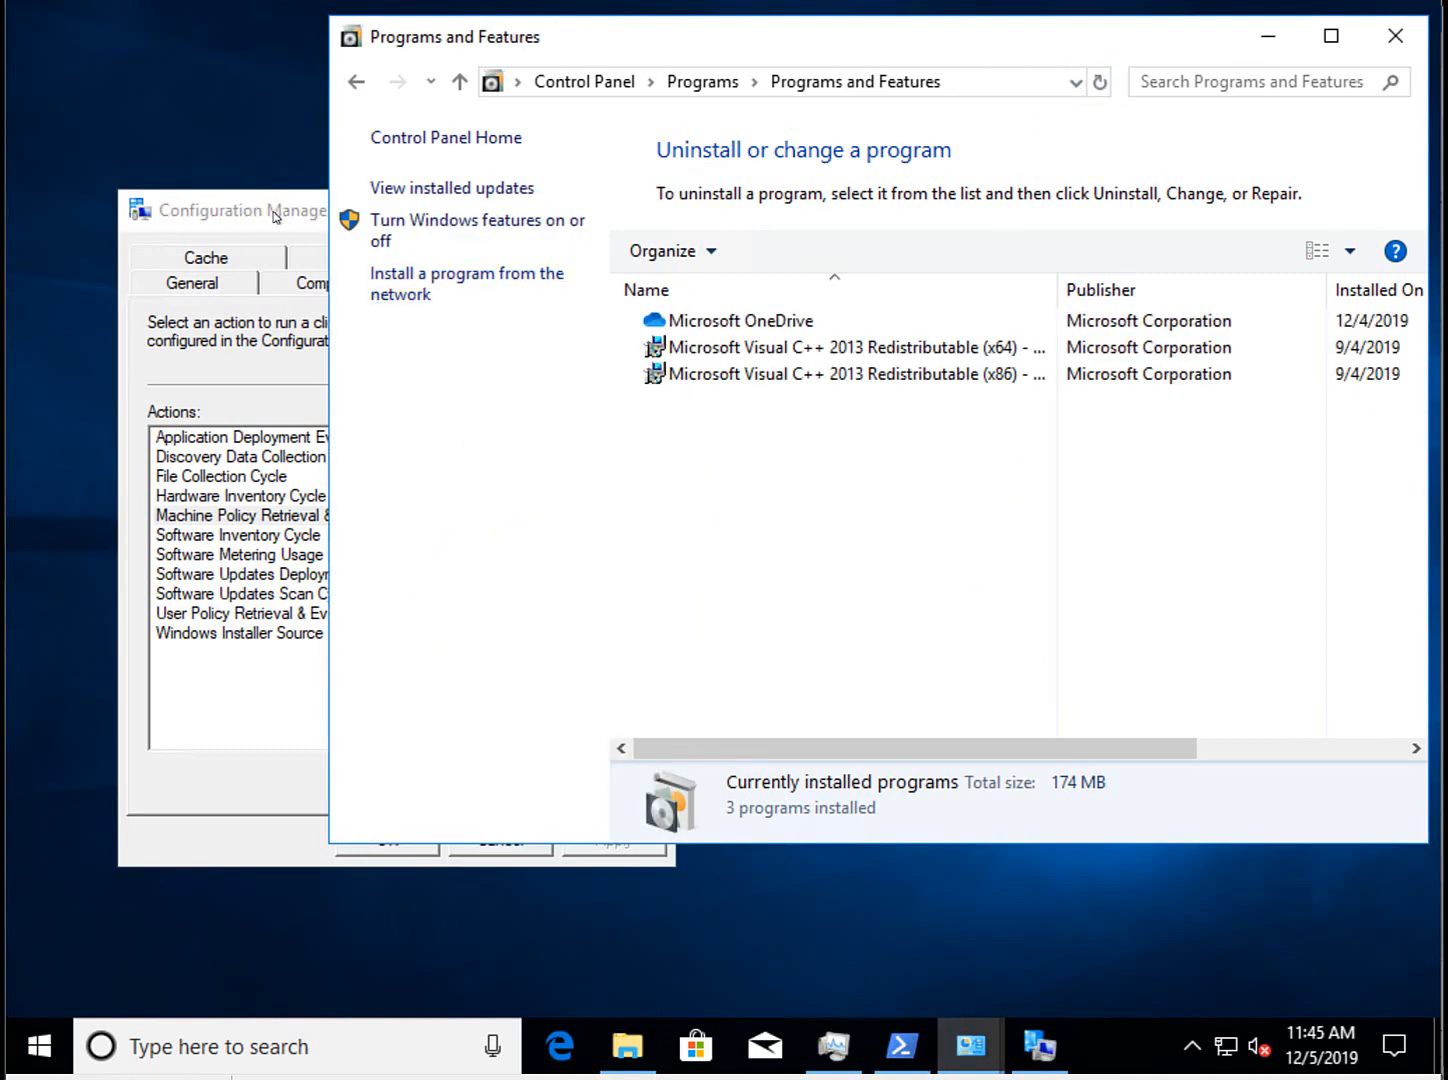
Rerun the machine policy cycle and refresh until MDOP MBAM 2.5.1147.0 appears.
left_click_drag(276, 216, 209, 286)
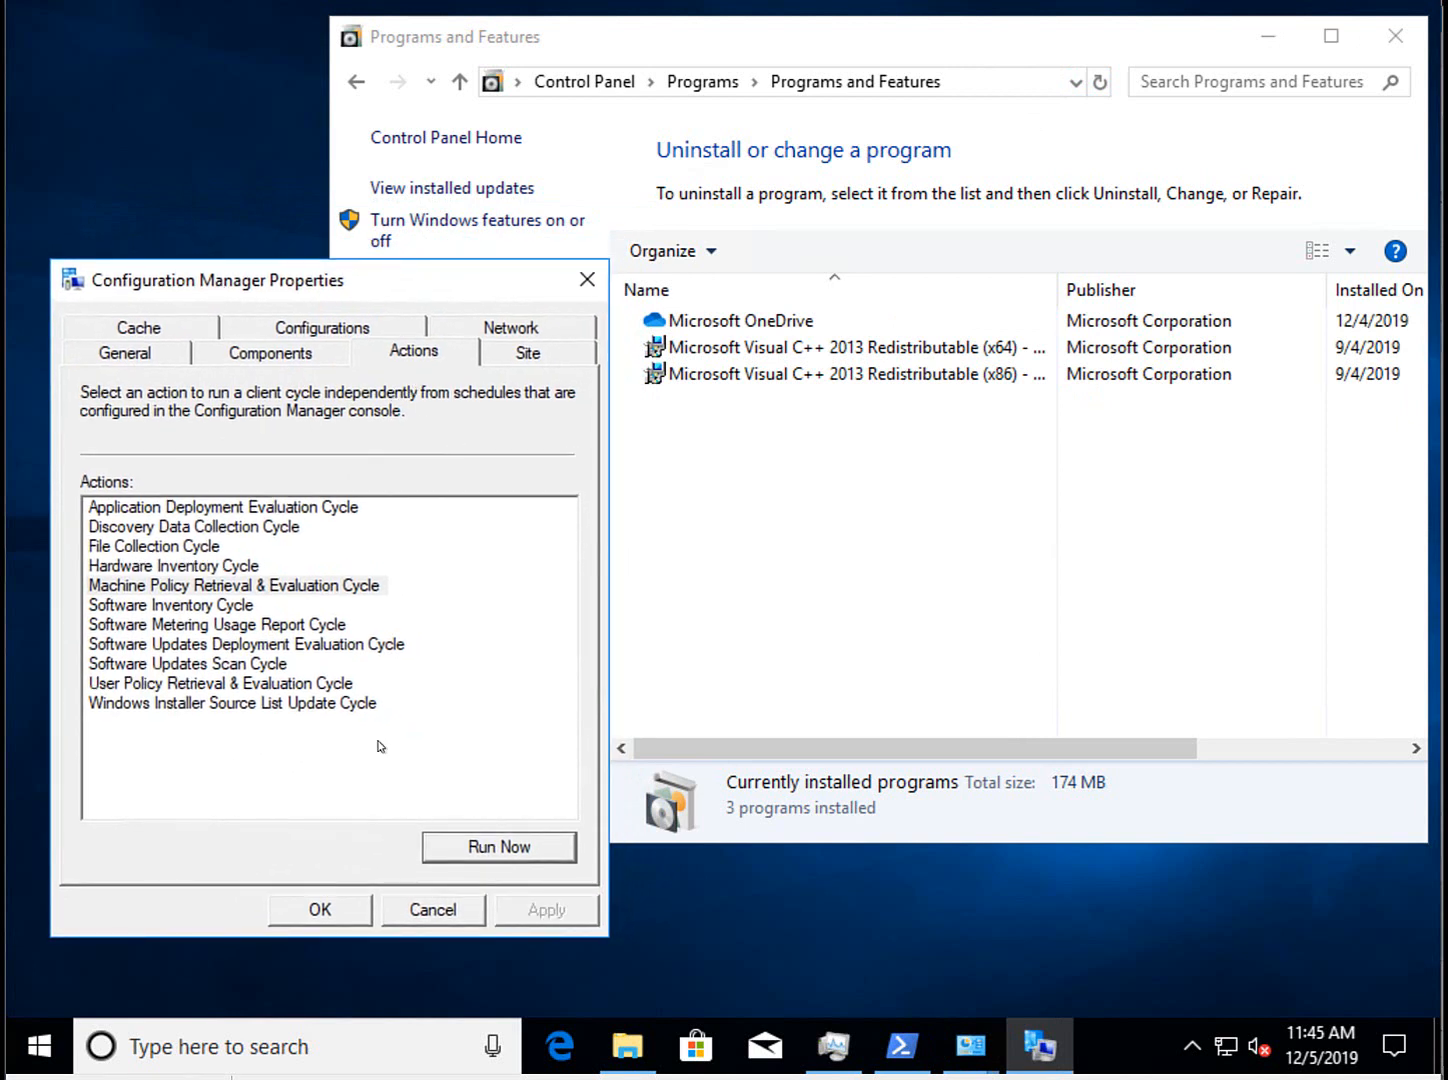
left_click(213, 587)
left_click(499, 856)
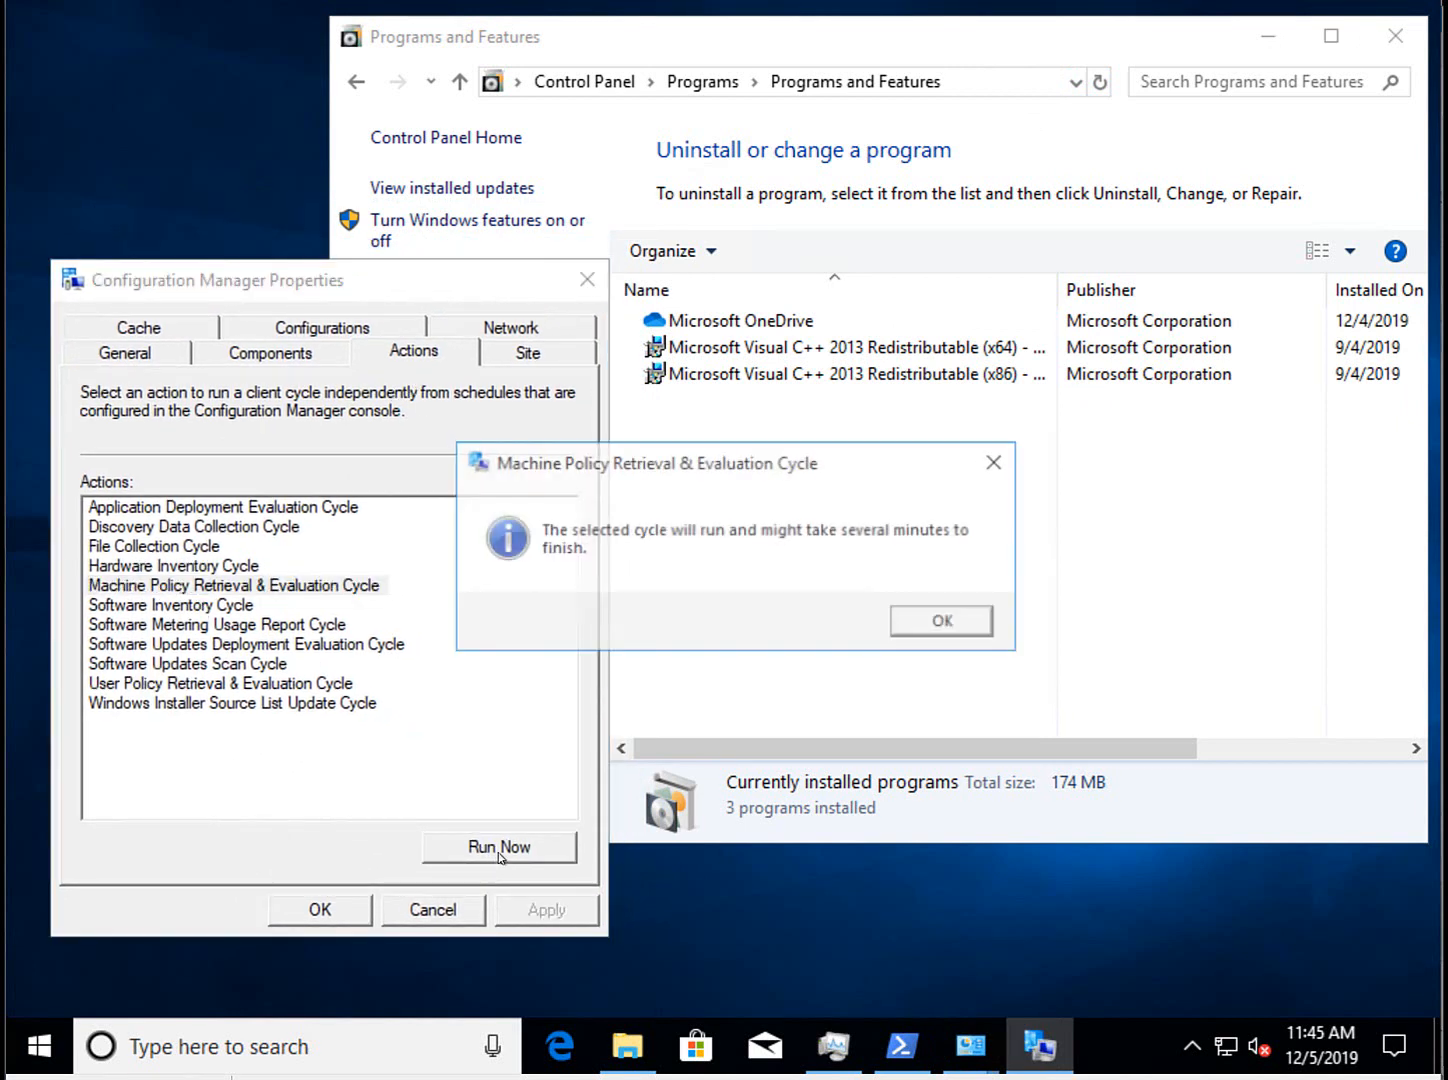
left_click(946, 622)
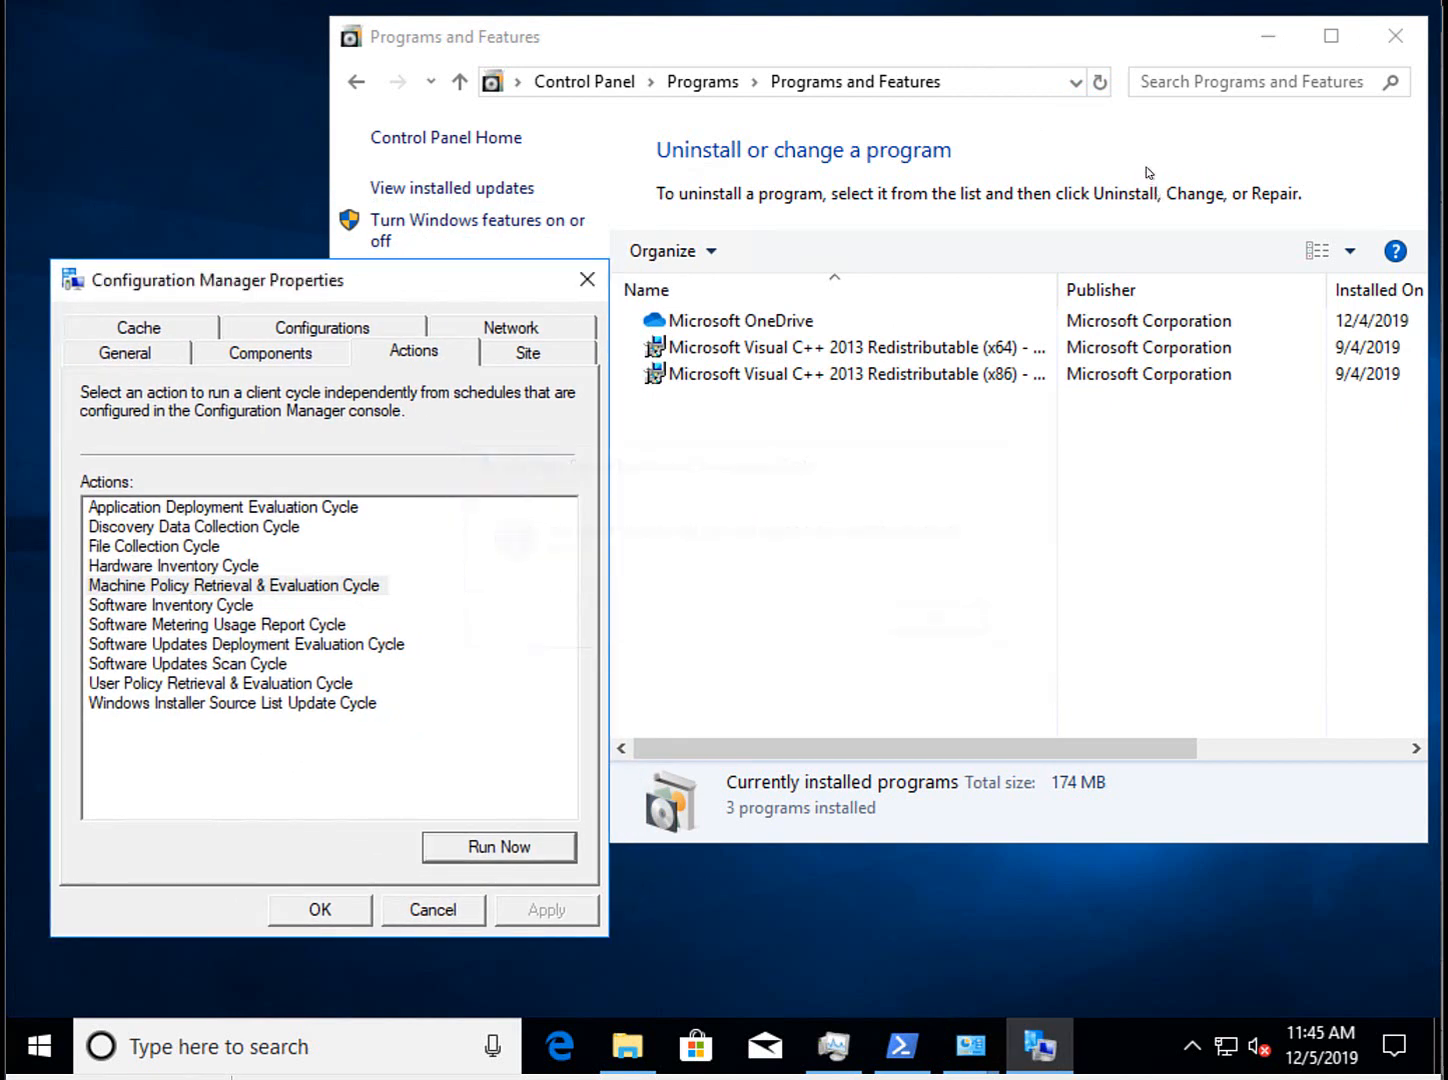
left_click(1100, 82)
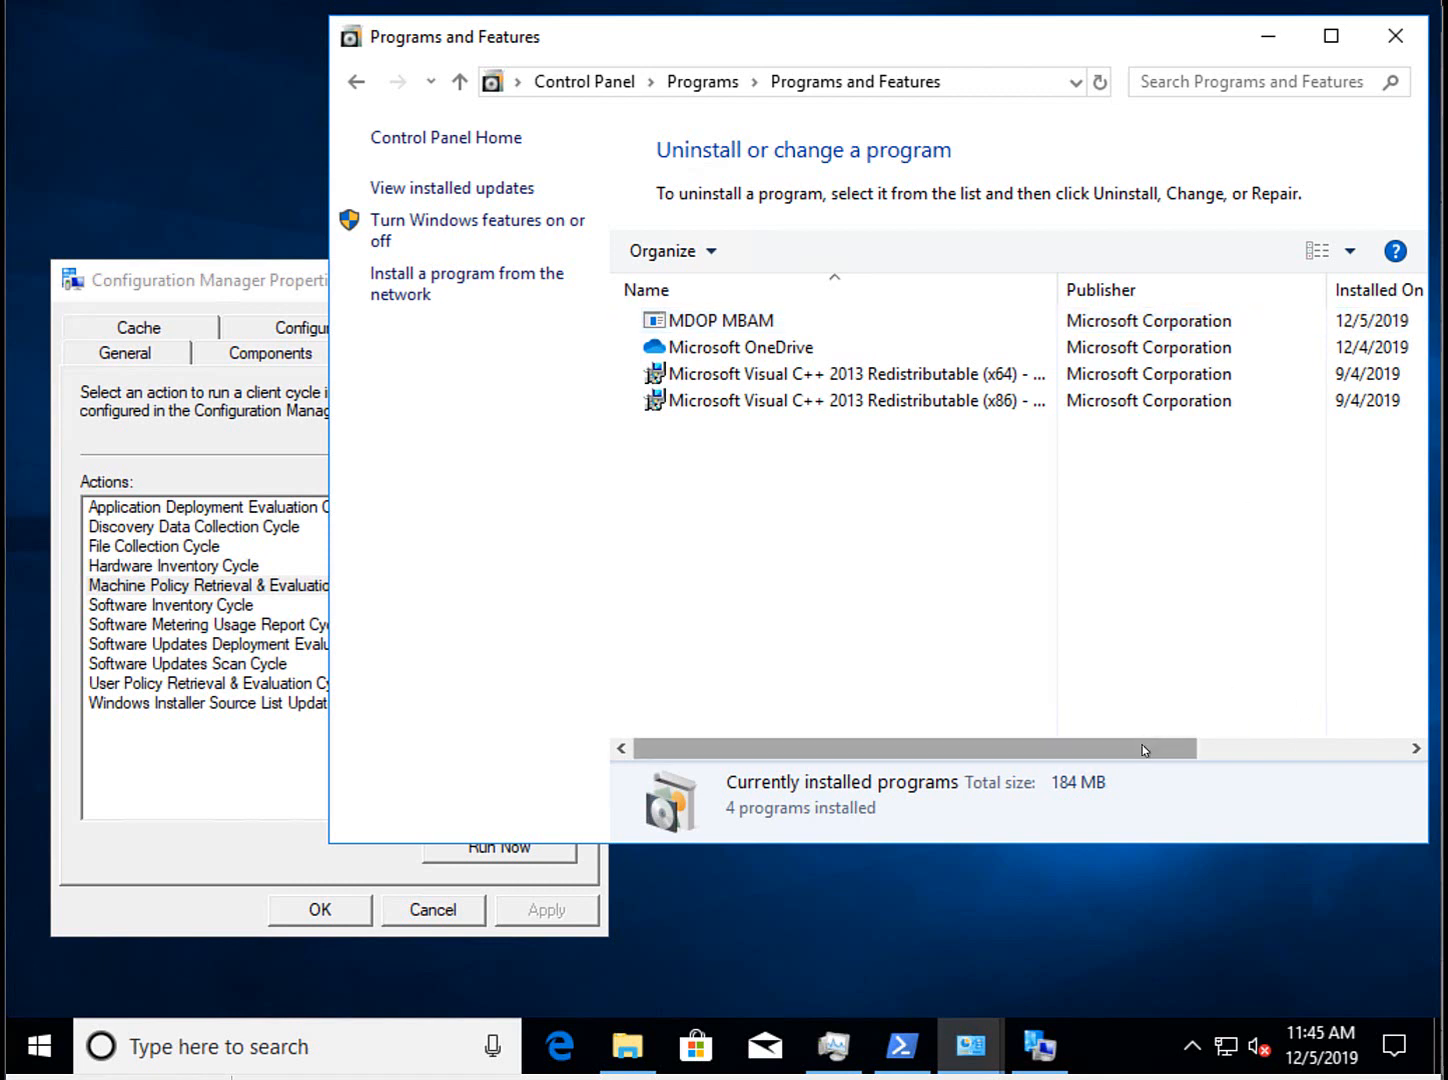
left_click_drag(1144, 749, 1349, 735)
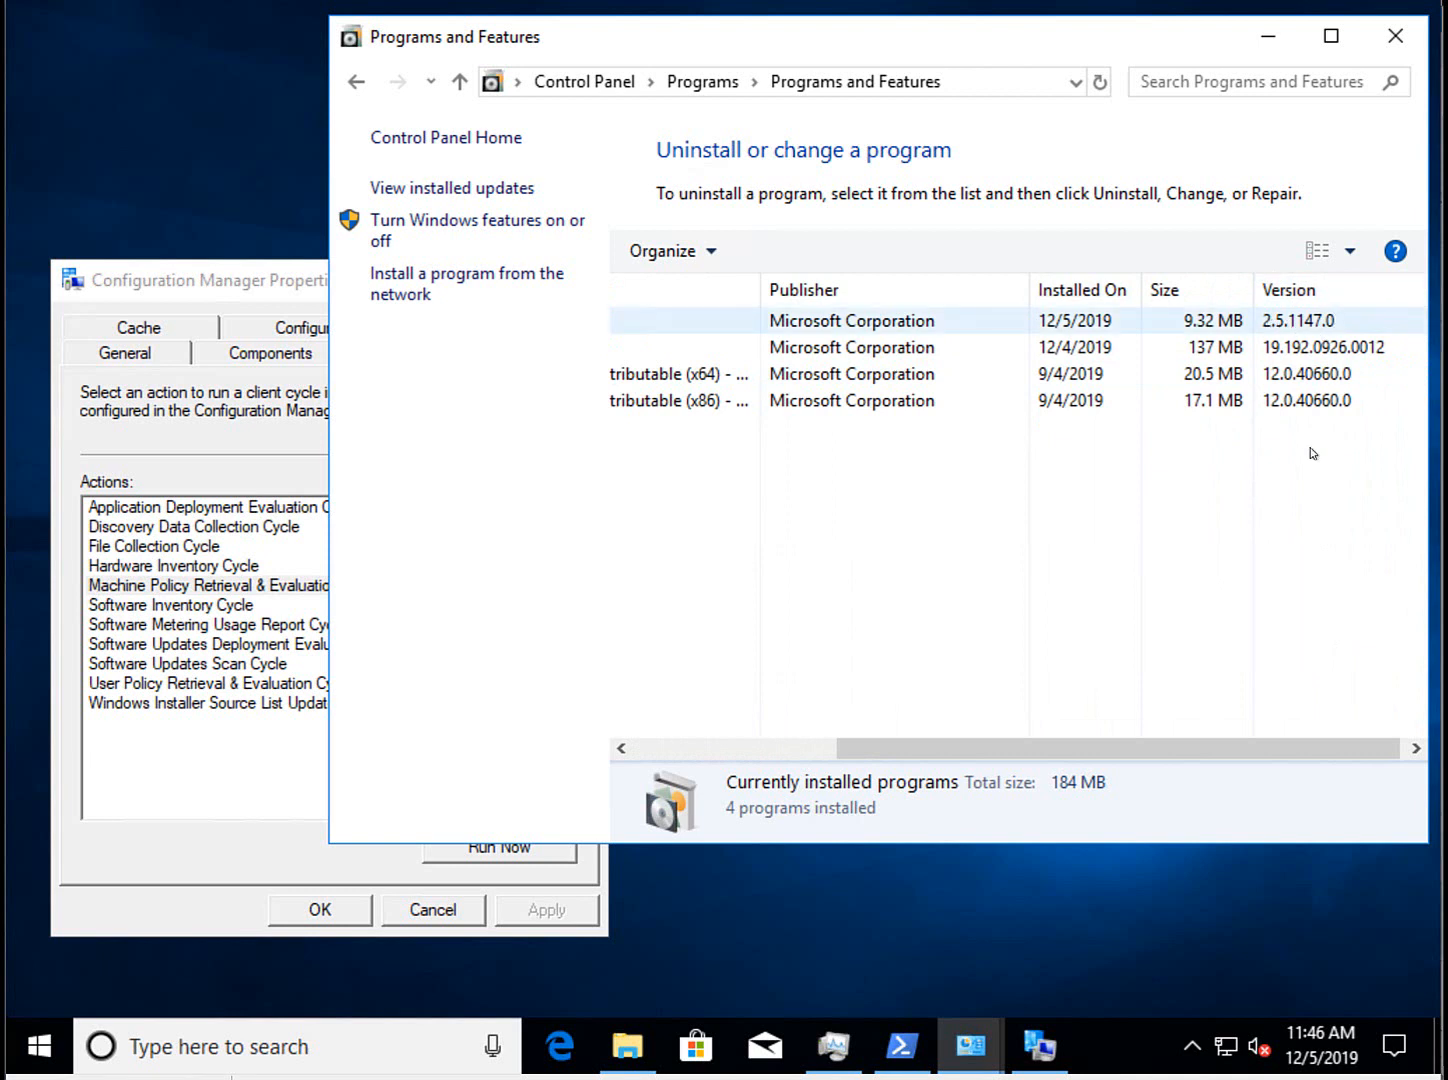
left_click_drag(1185, 762, 755, 758)
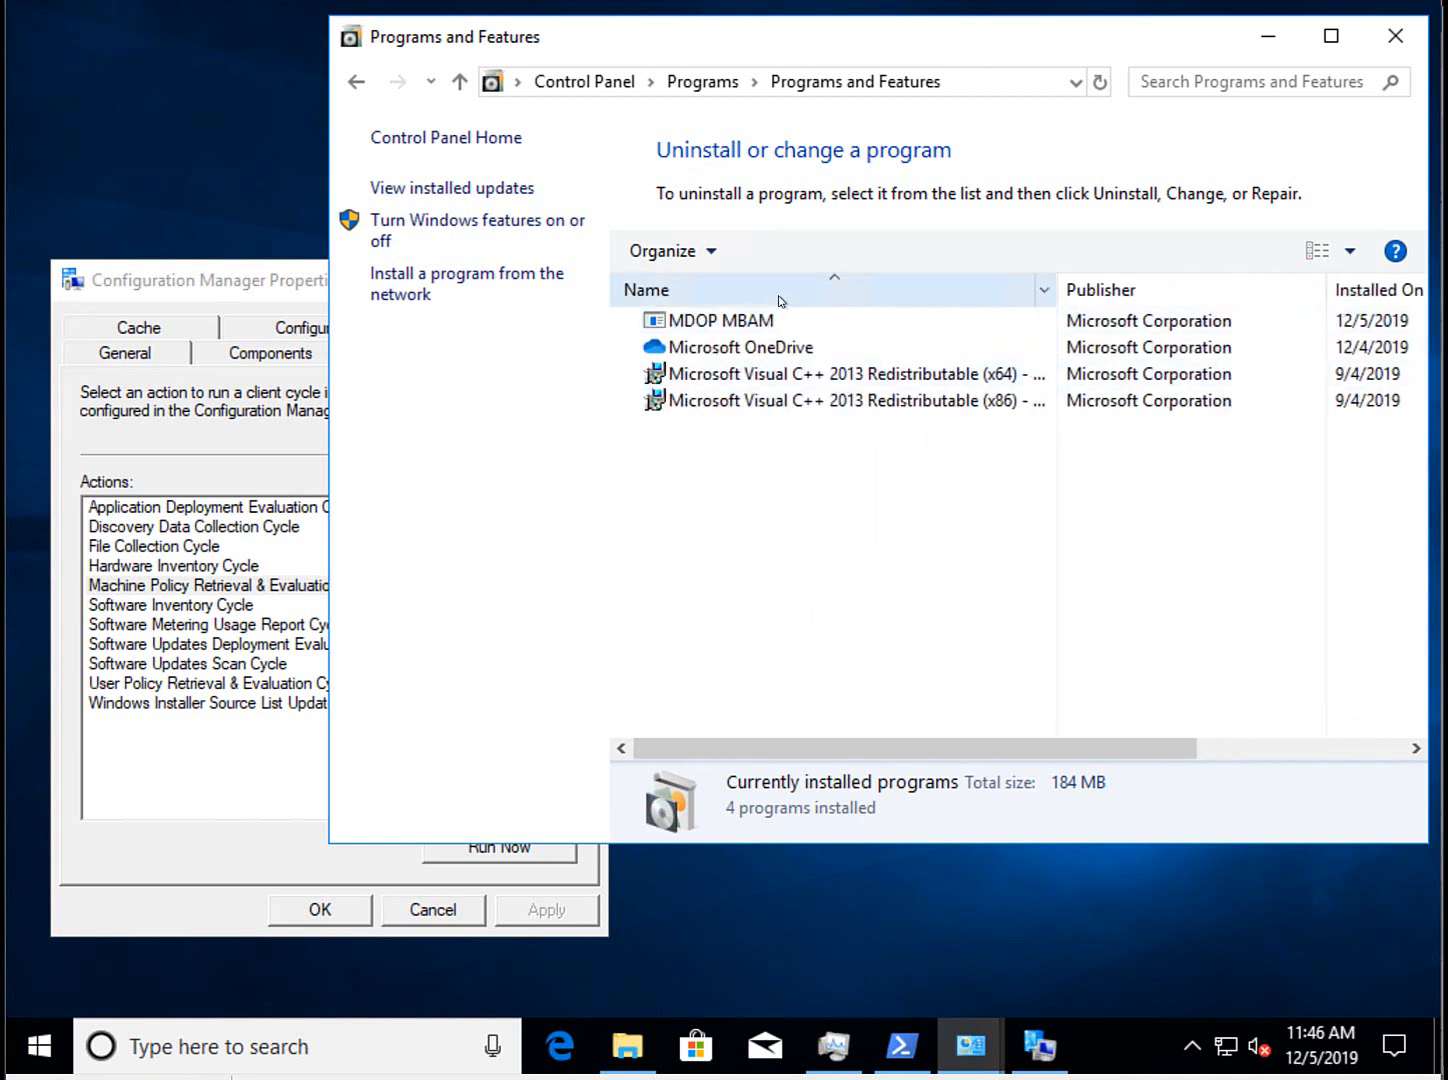
left_click(283, 290)
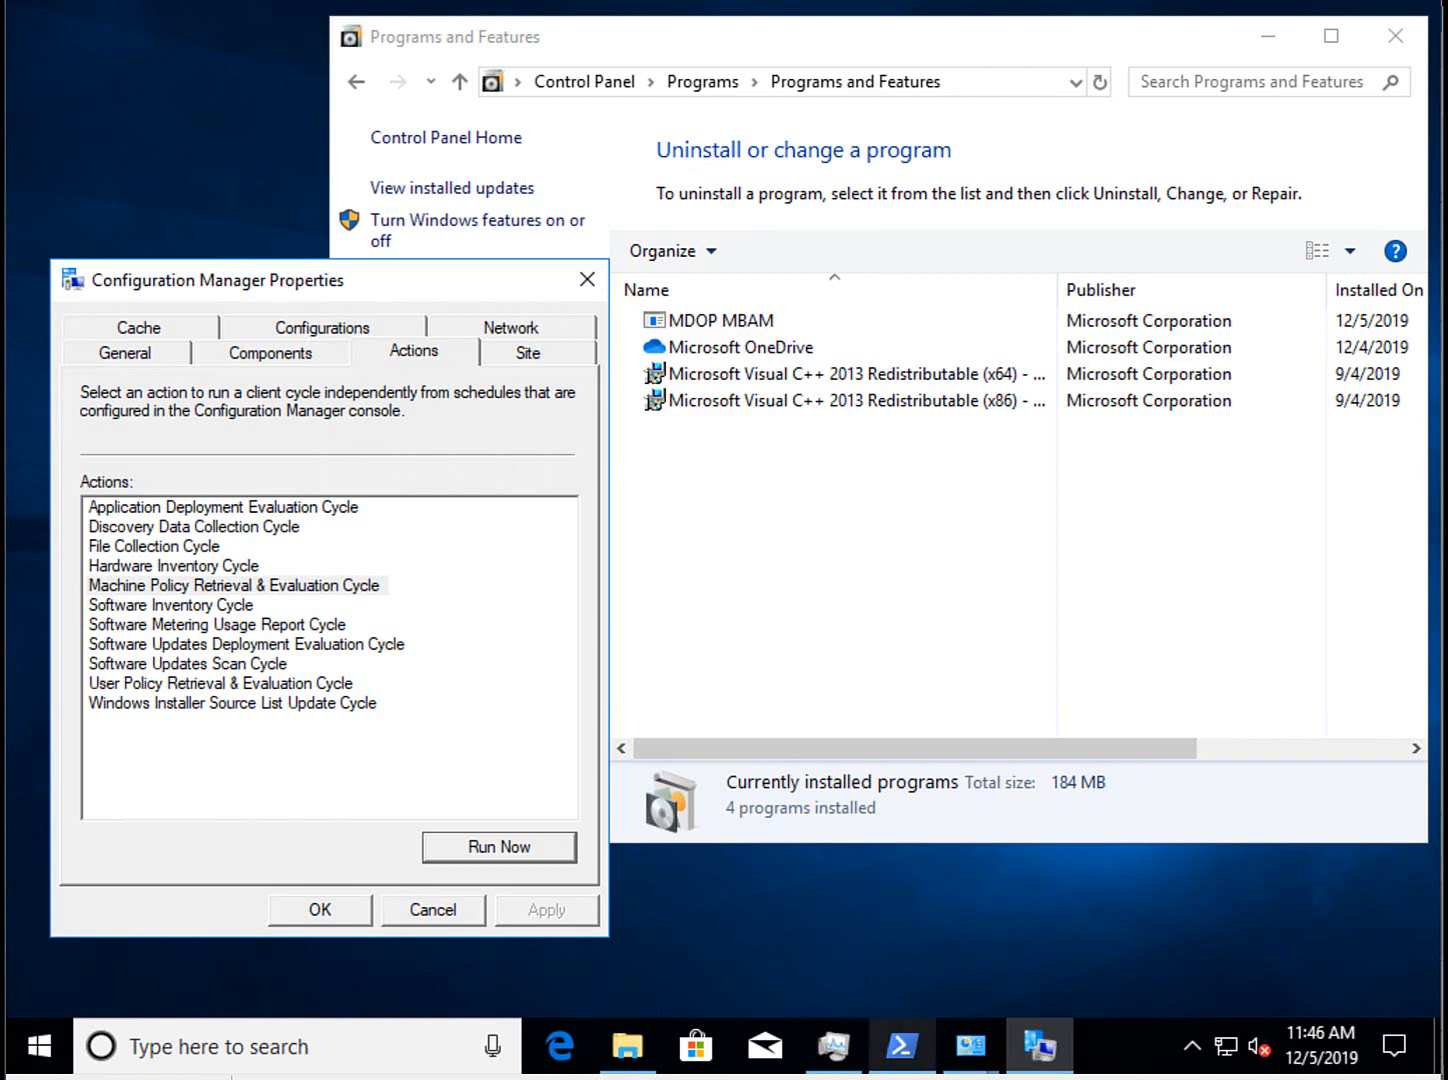
Run 'manage-bde -on c:' in the admin PowerShell to add a TPM protector to C:.
left_click(906, 1066)
left_click(633, 364)
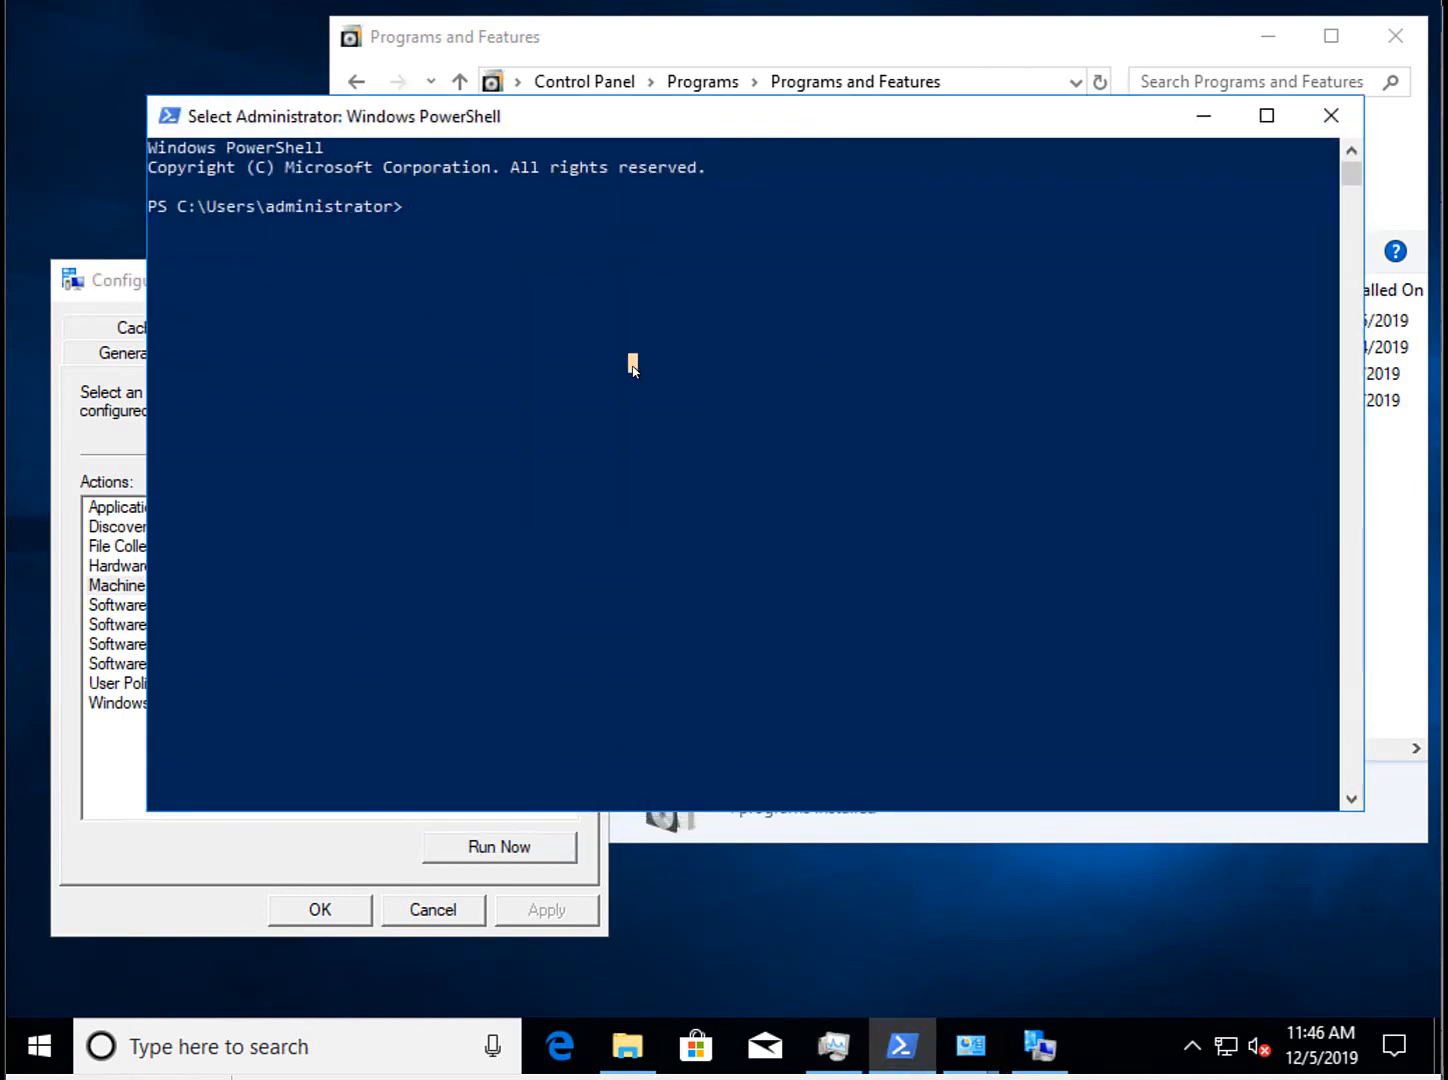
type("manage-")
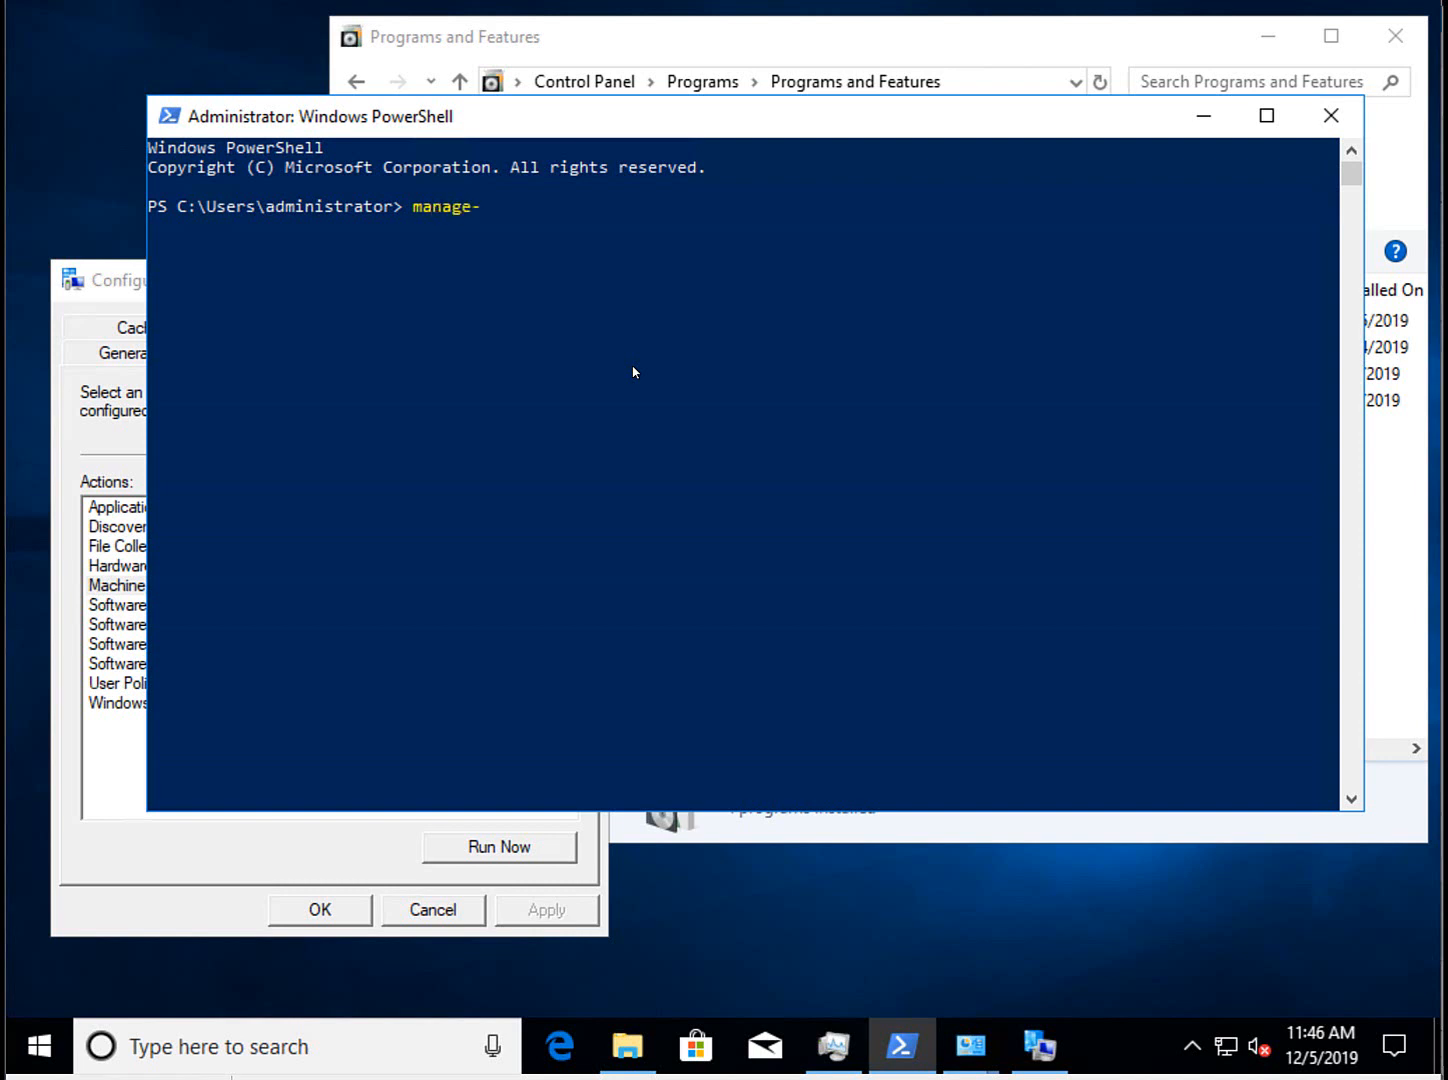
type("bde -on c:")
key("Return")
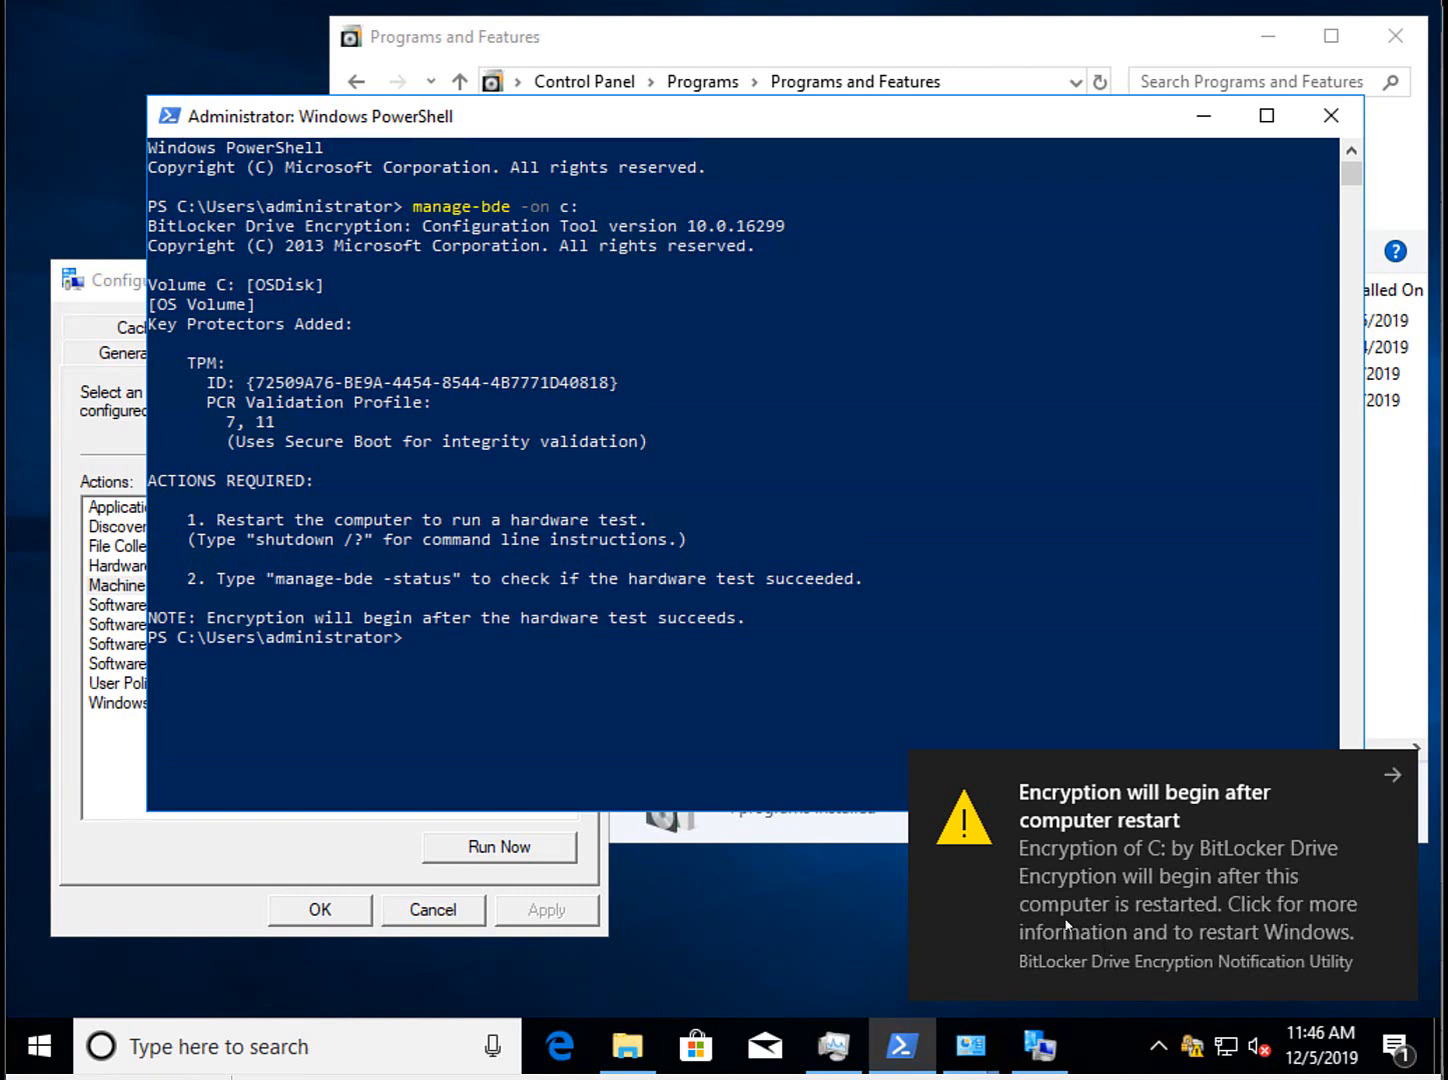
Restart the computer from the Start menu's shut down options.
left_click(33, 1052)
right_click(36, 1048)
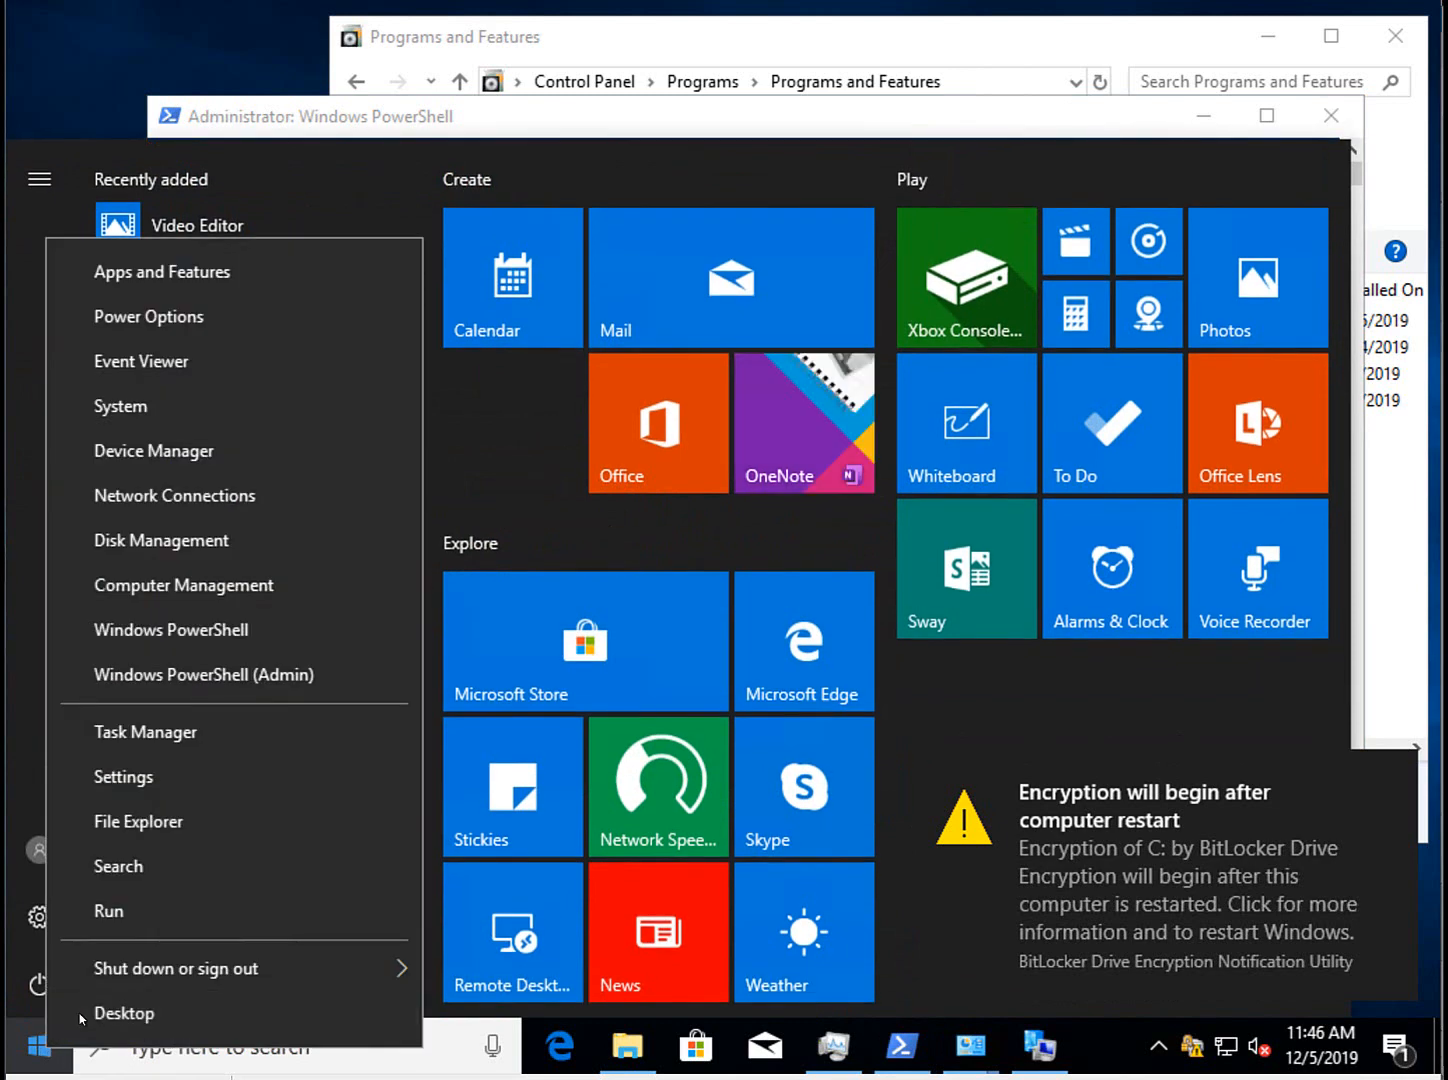
left_click(35, 987)
left_click(52, 912)
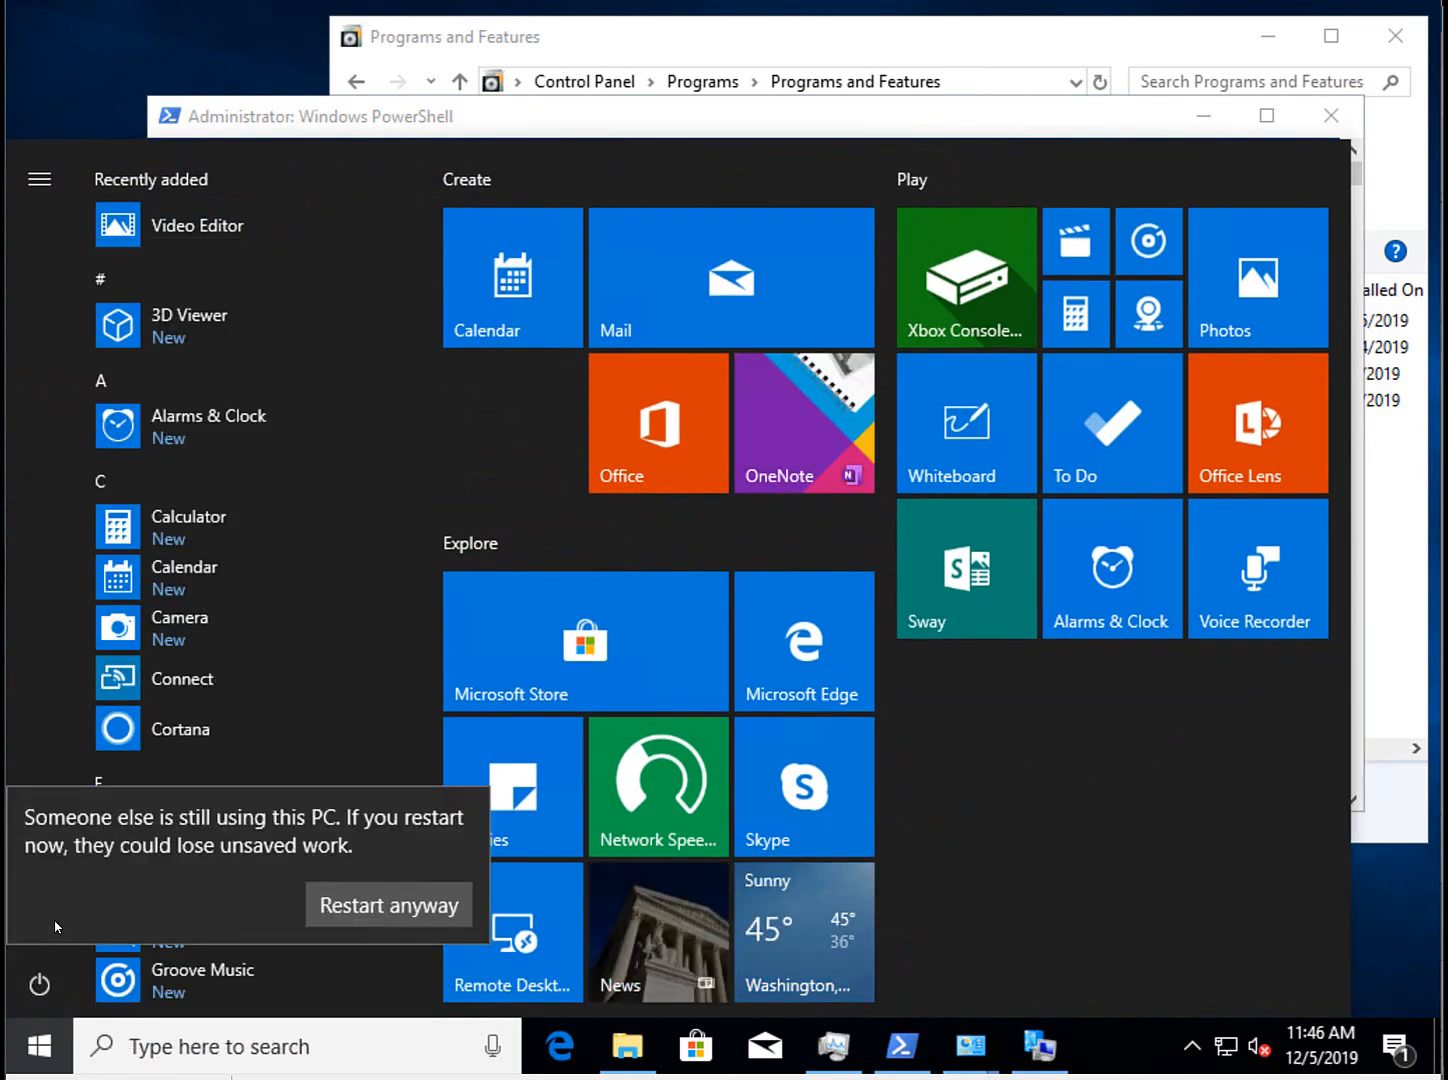
Confirm the restart anyway, then sign back in with the administrator password.
left_click(337, 911)
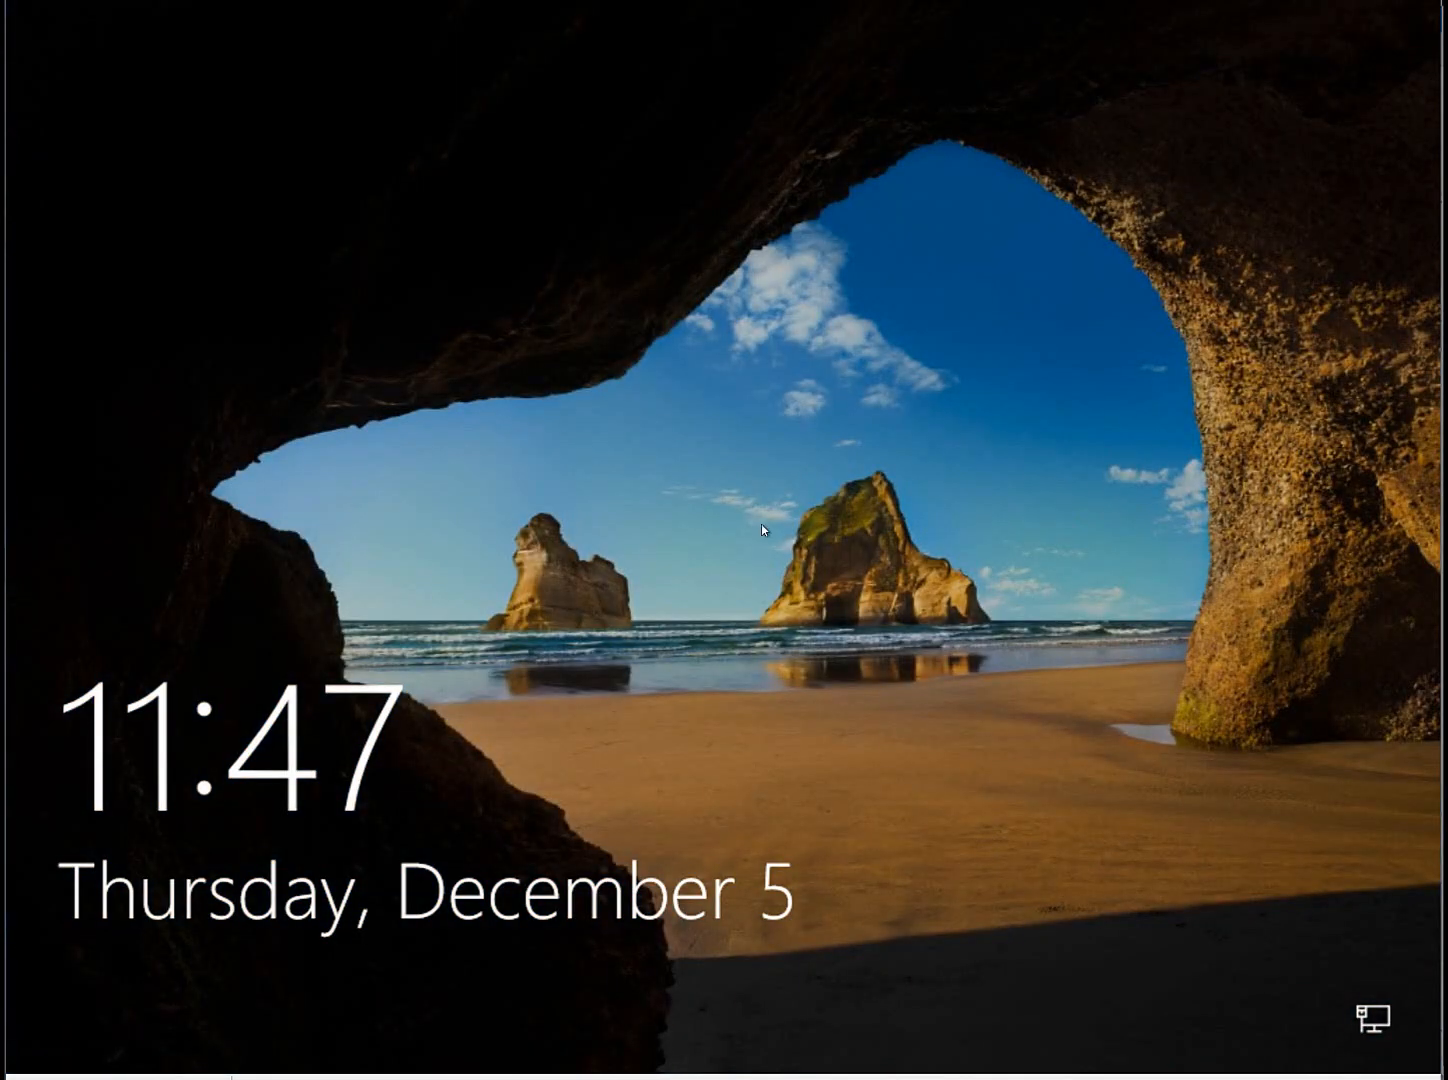
left_click(485, 202)
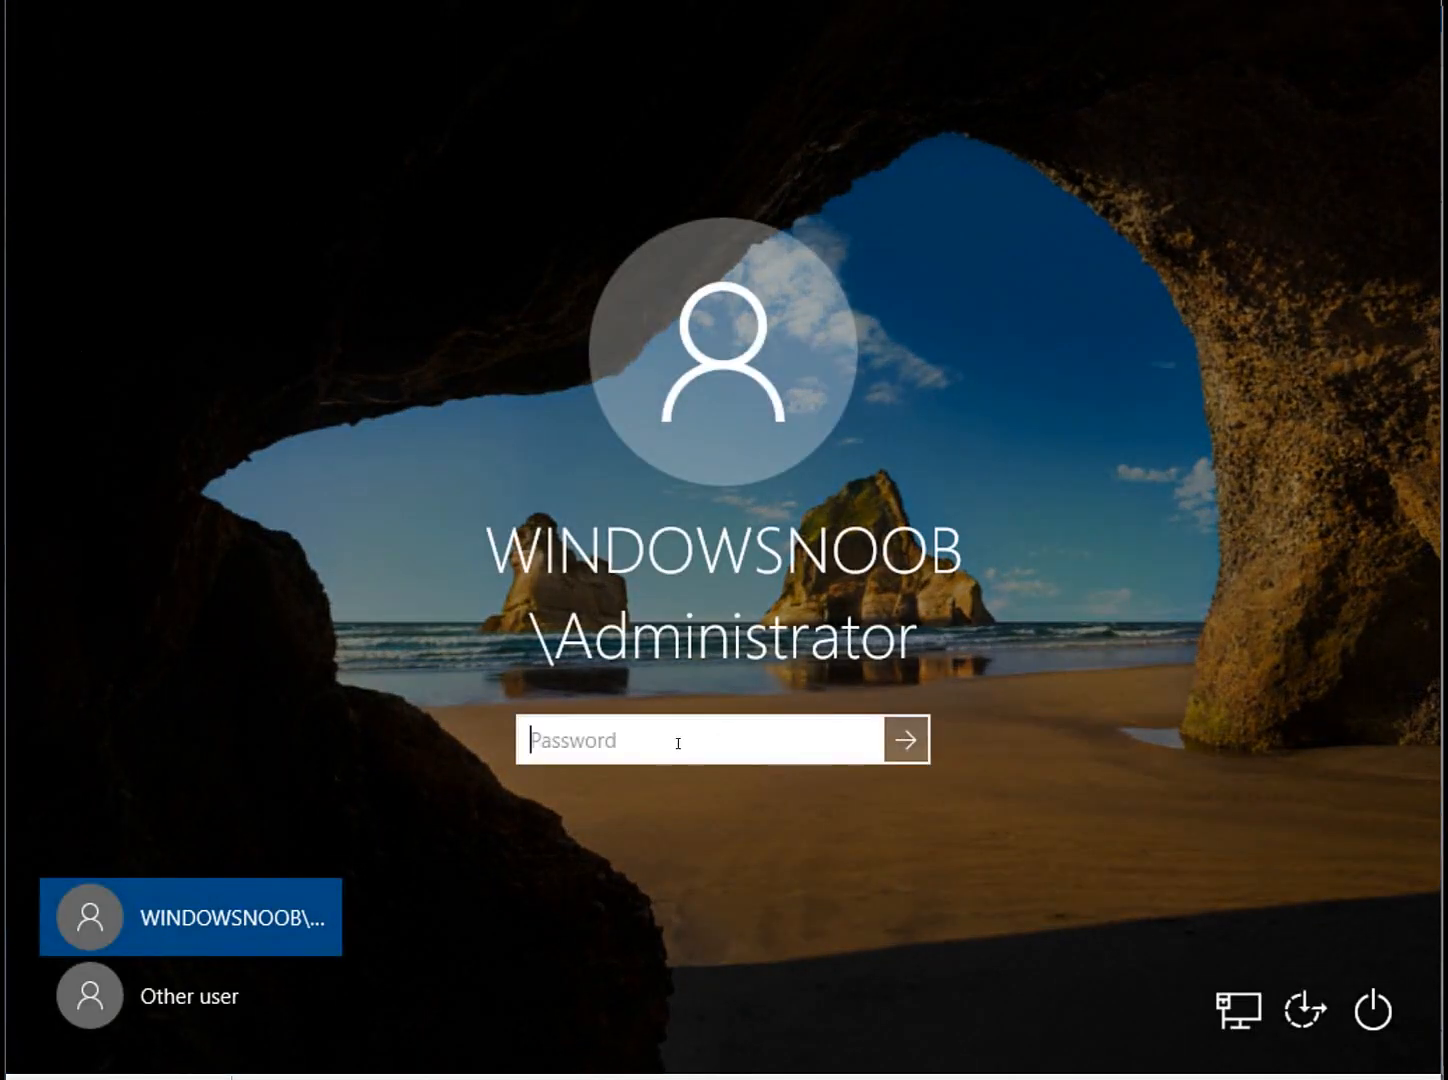
type("P@ssw0rd")
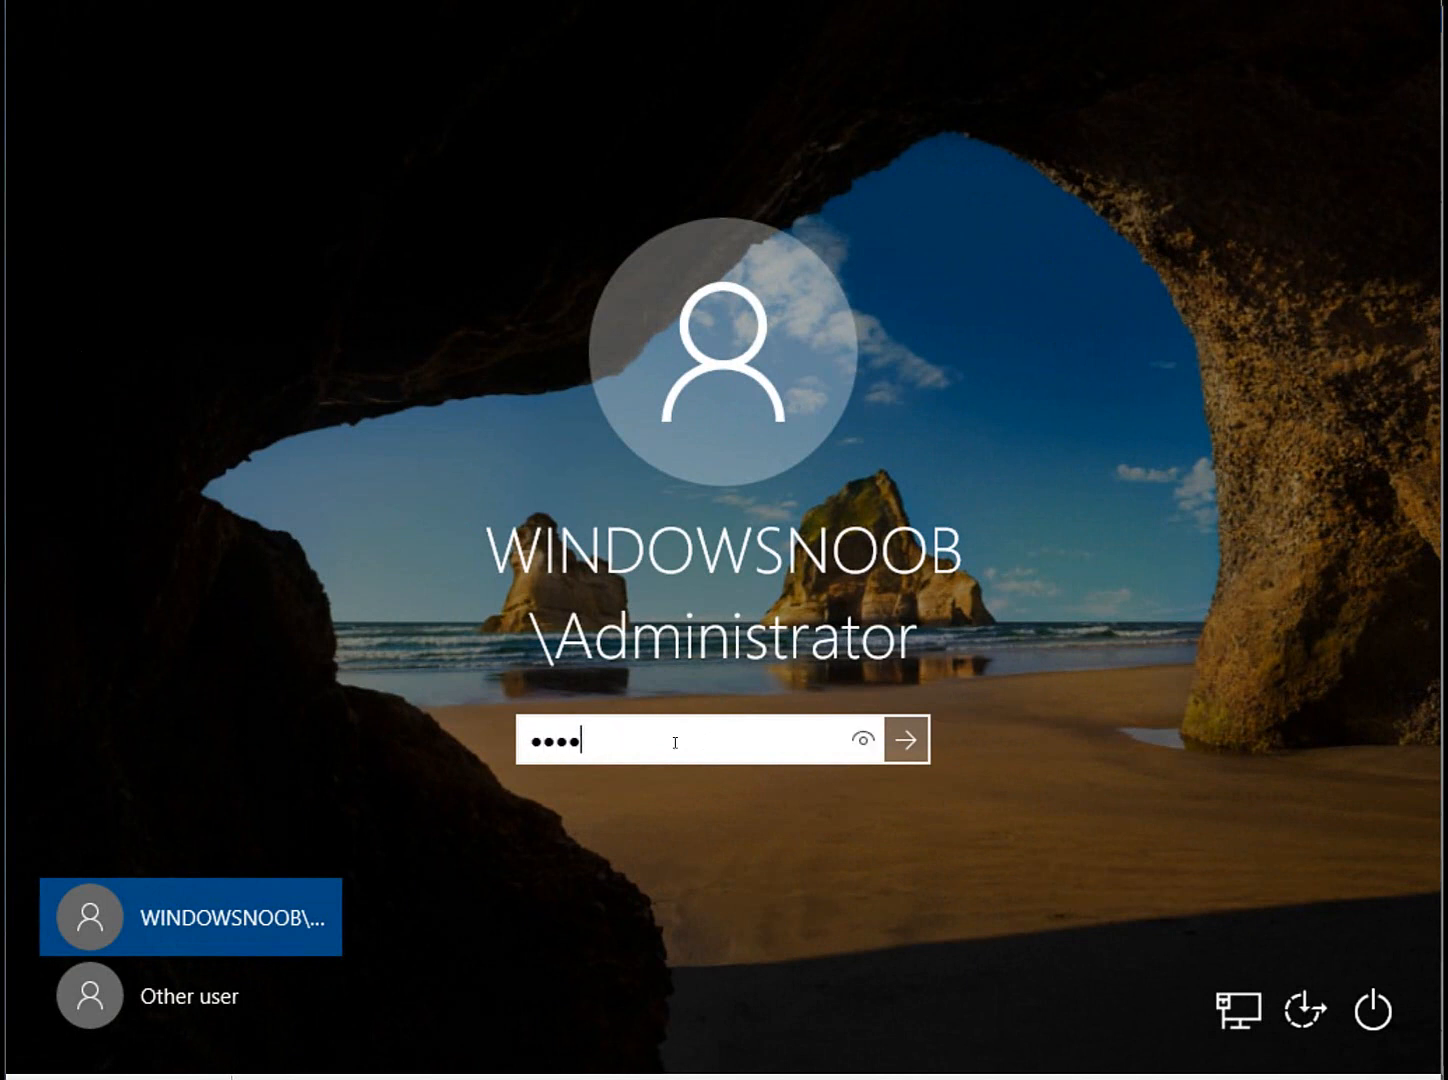
key("Return")
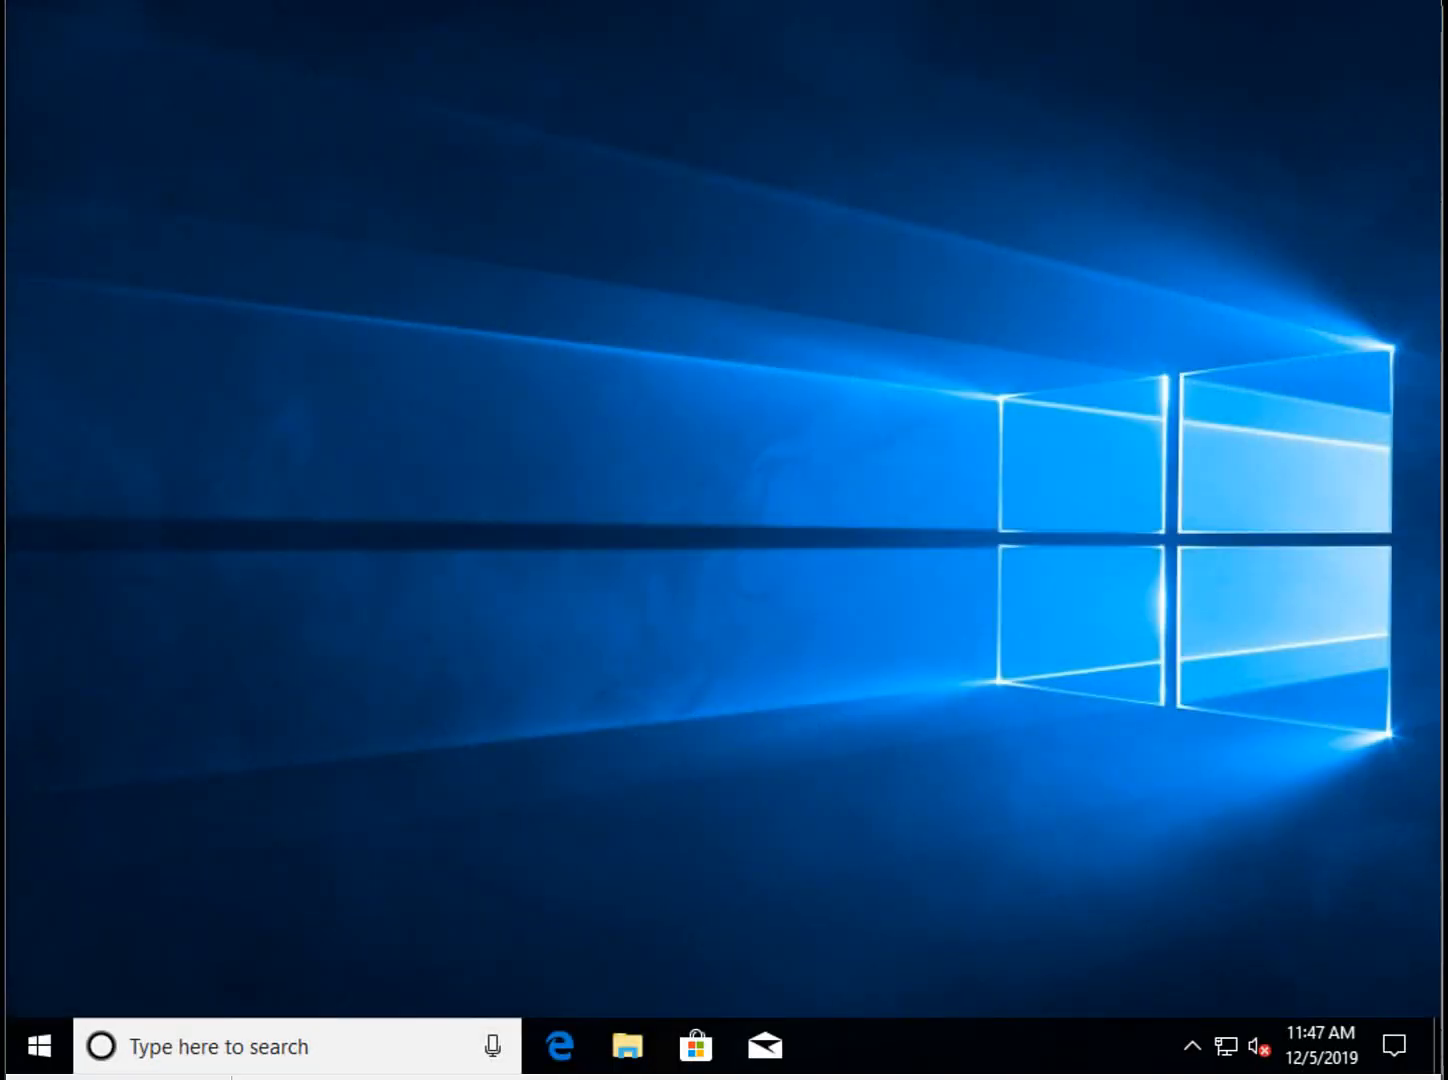
Run 'manage-bde -status' in admin PowerShell and highlight Encryption in Progress and XTS-AES 256.
right_click(40, 1046)
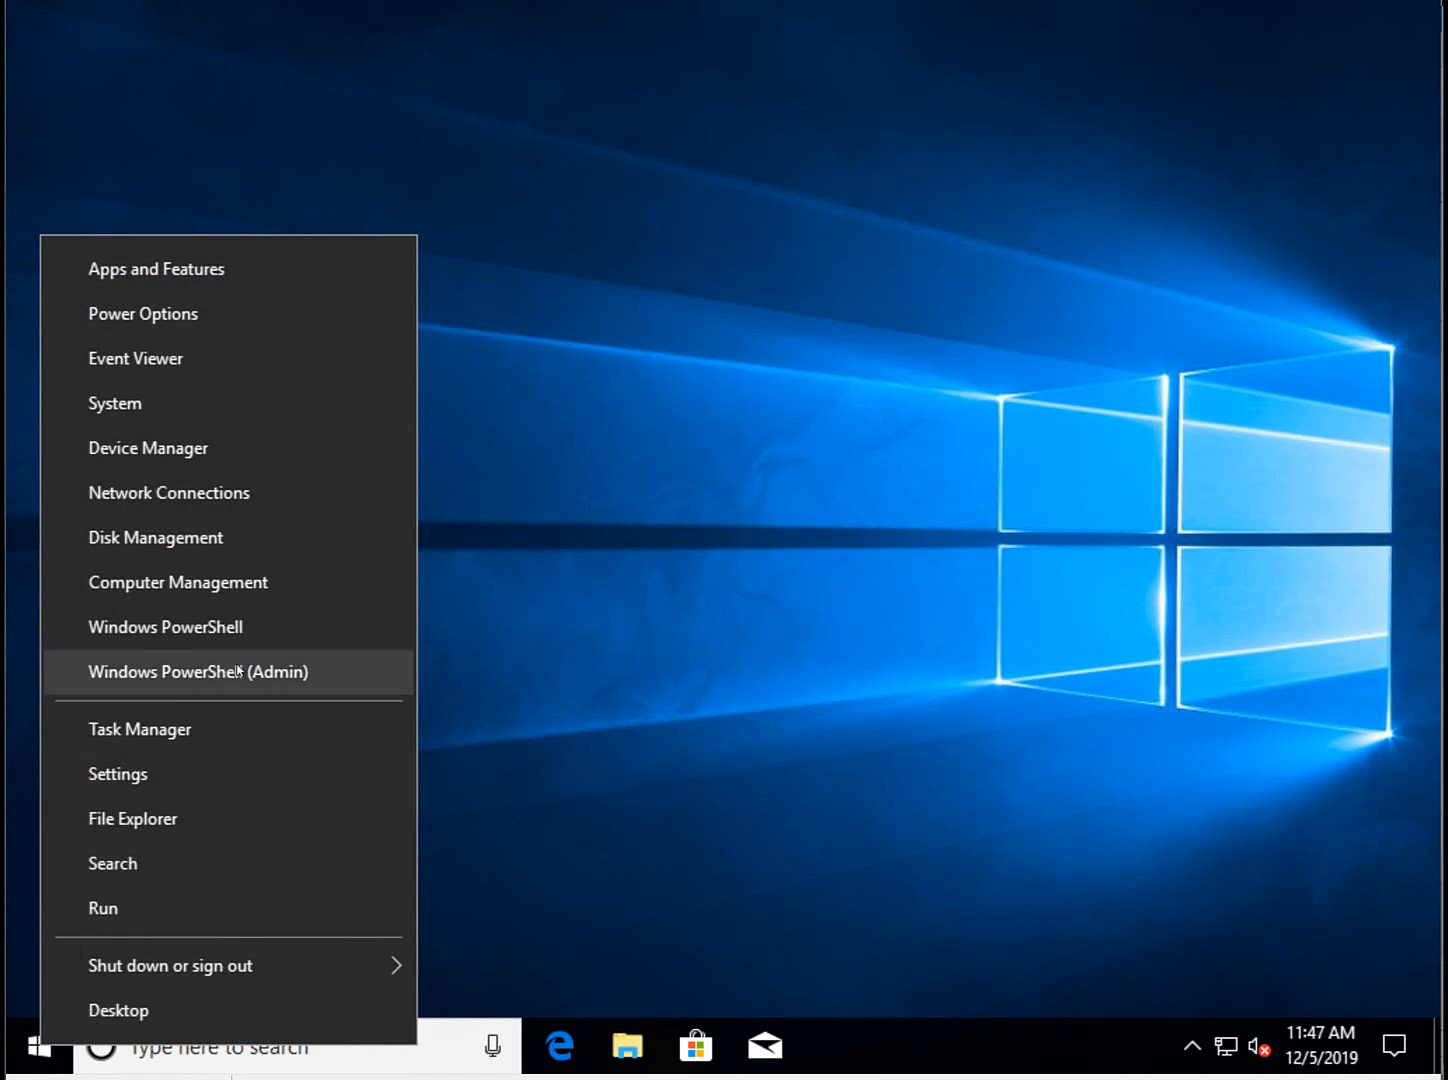
left_click(270, 669)
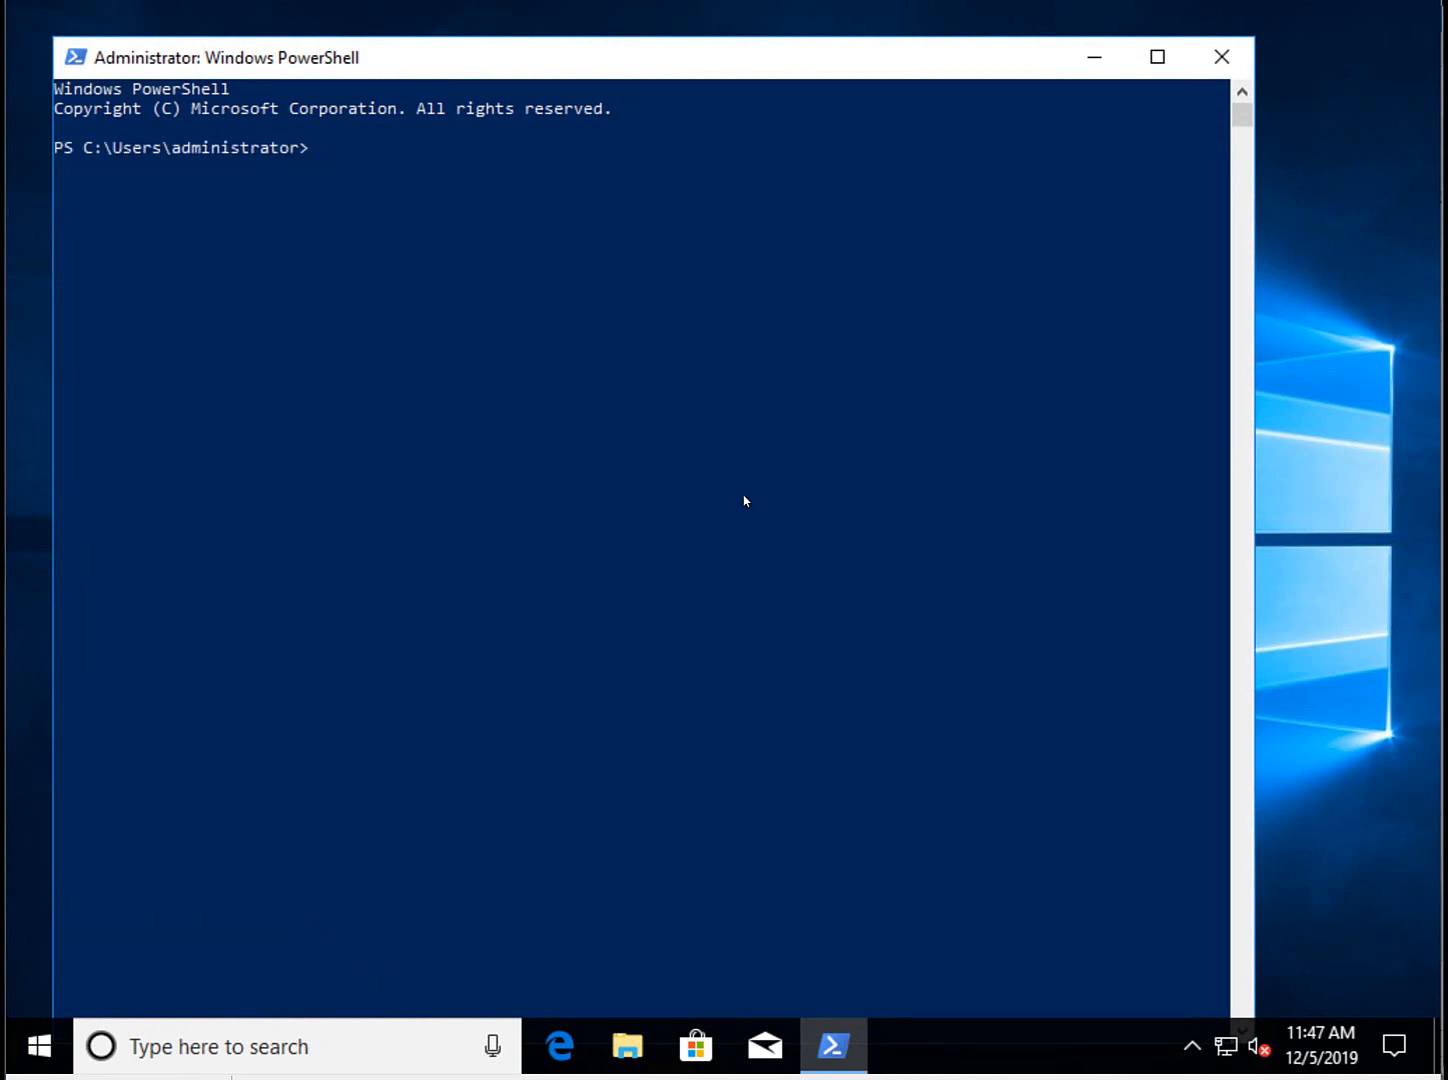
type("manage-bde -status")
key("Return")
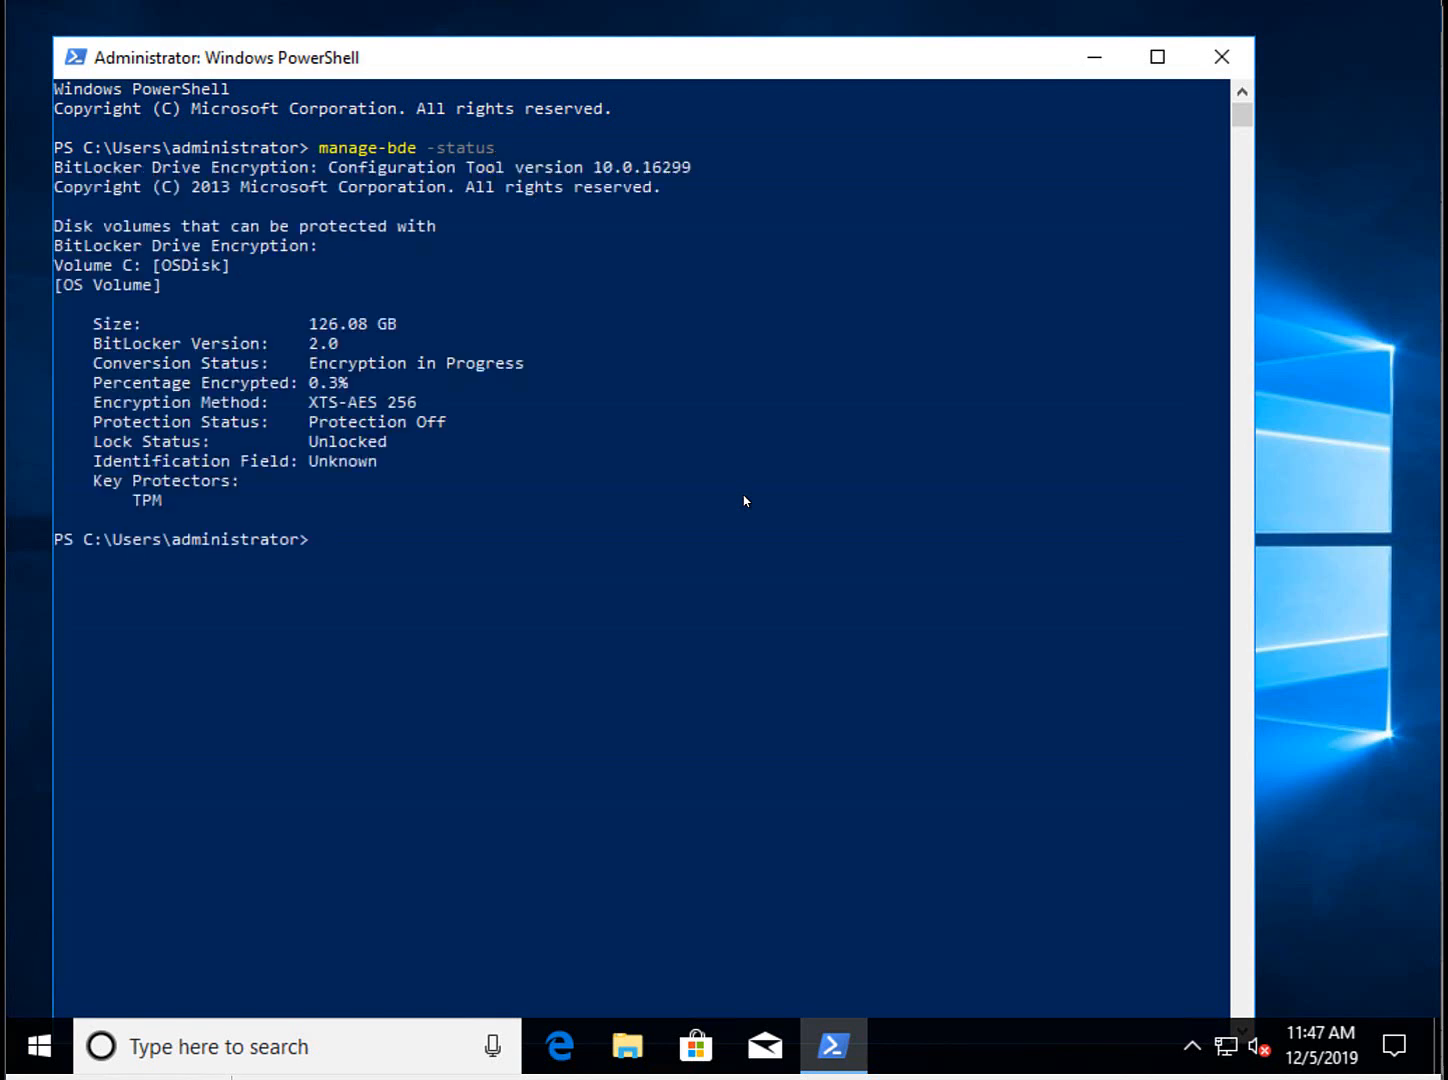
left_click_drag(312, 368, 530, 366)
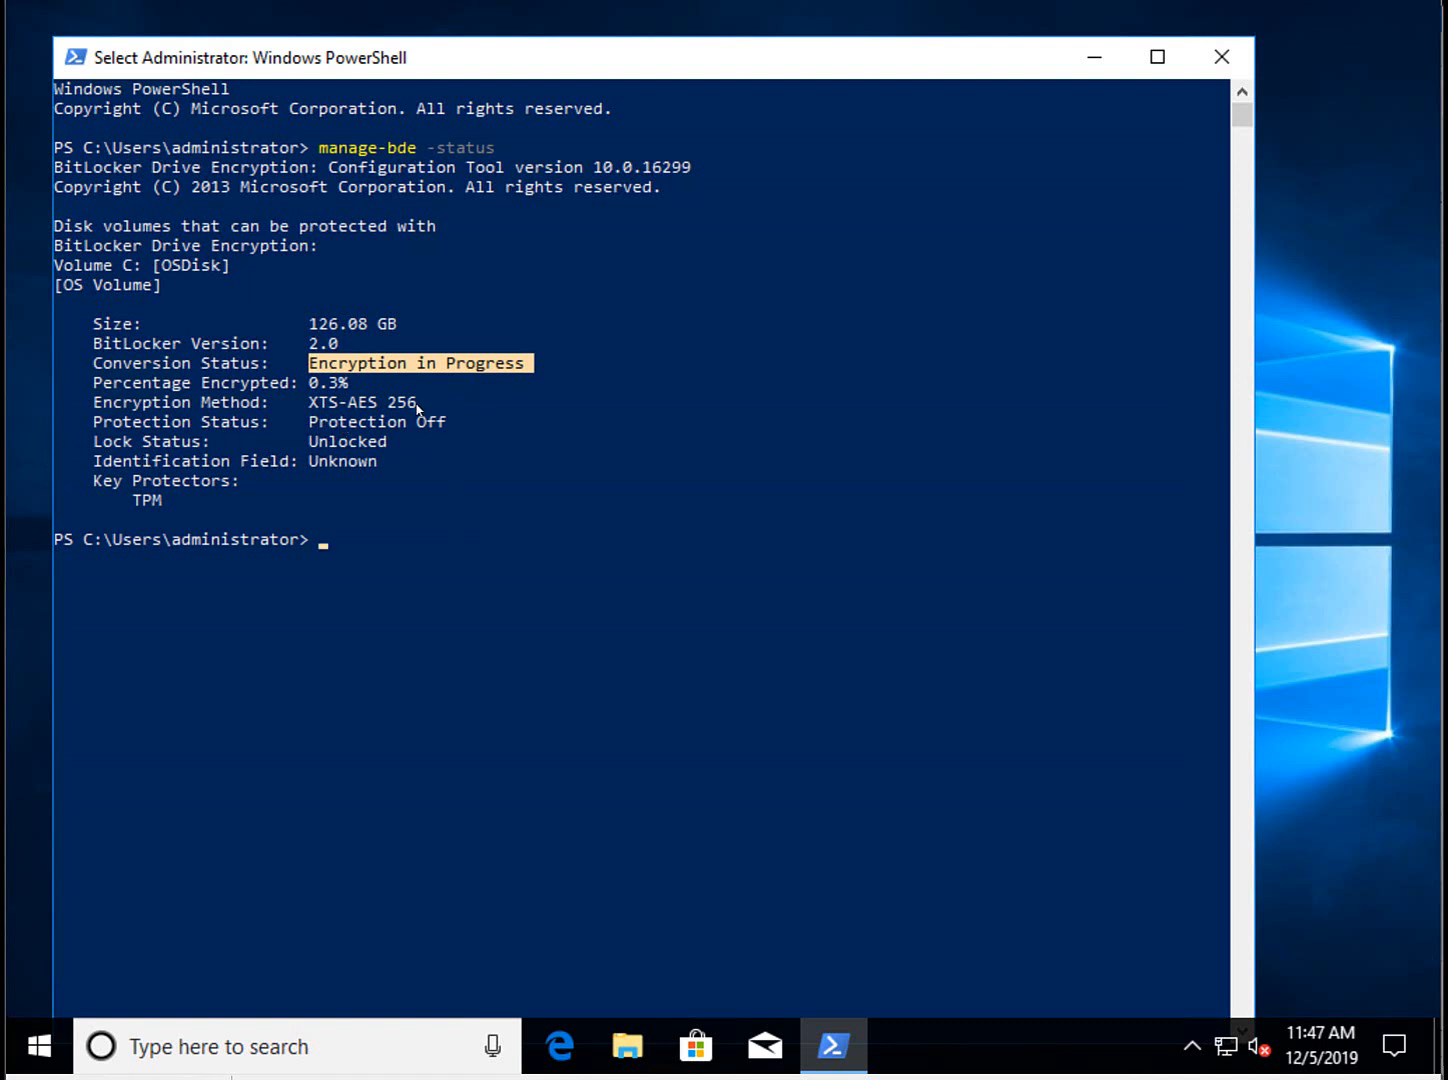
left_click_drag(418, 405, 313, 408)
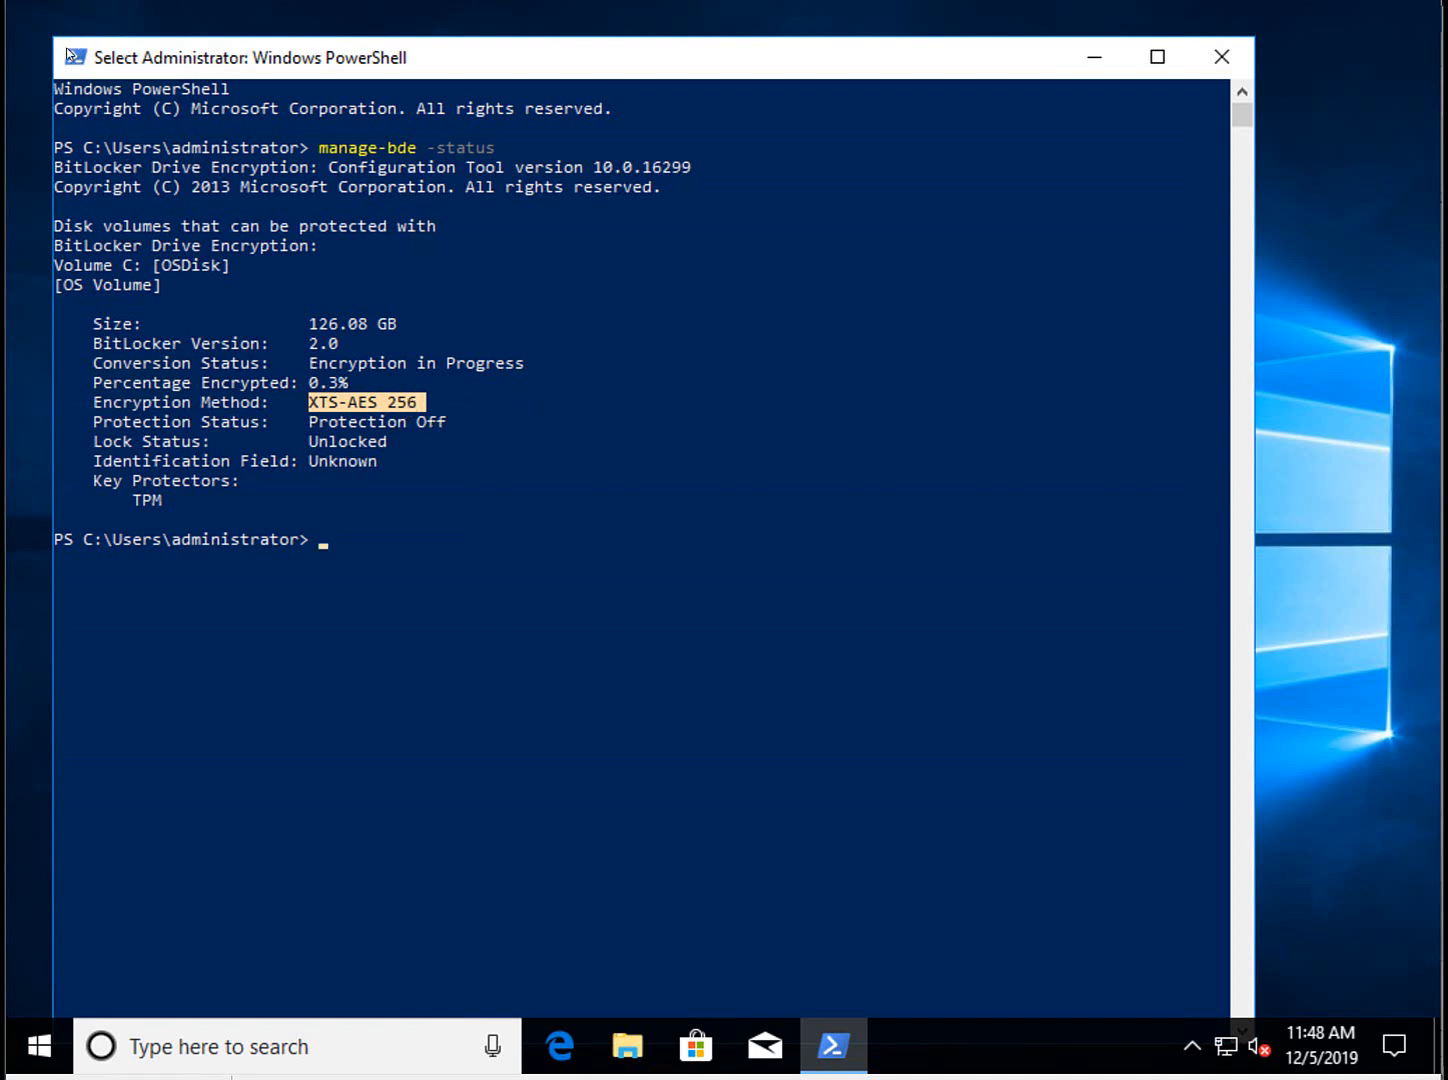
Resize and reposition the PowerShell window, then launch regedit.
left_click_drag(55, 42, 56, 240)
left_click_drag(583, 268, 646, 96)
left_click(740, 607)
type("regedit")
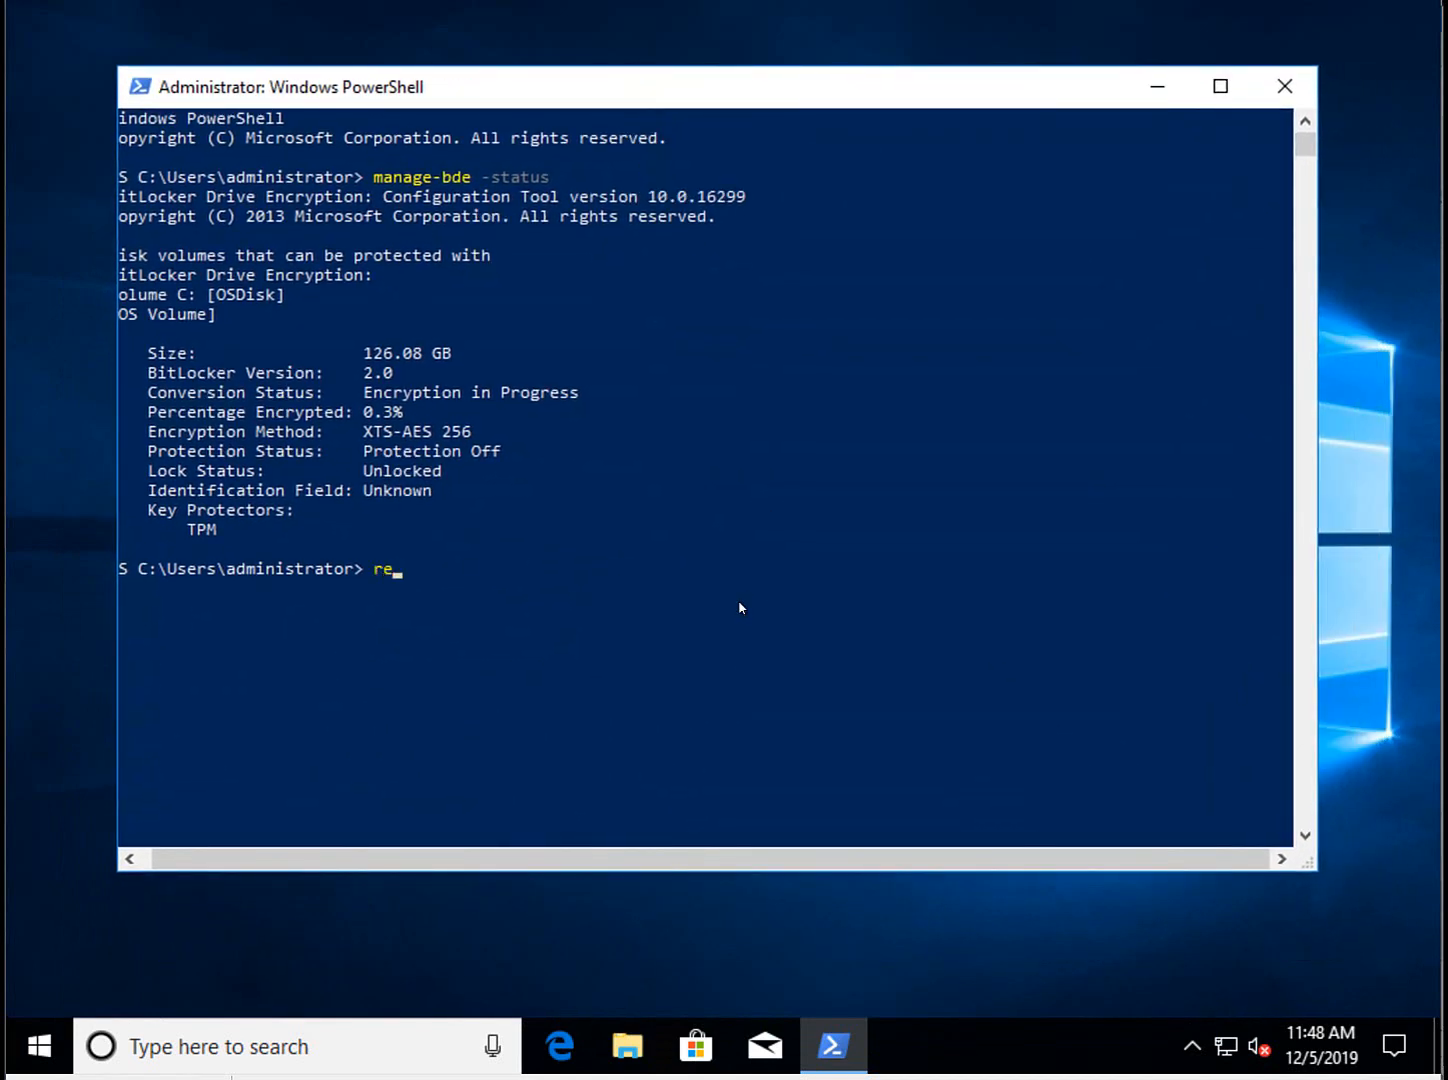
key("Return")
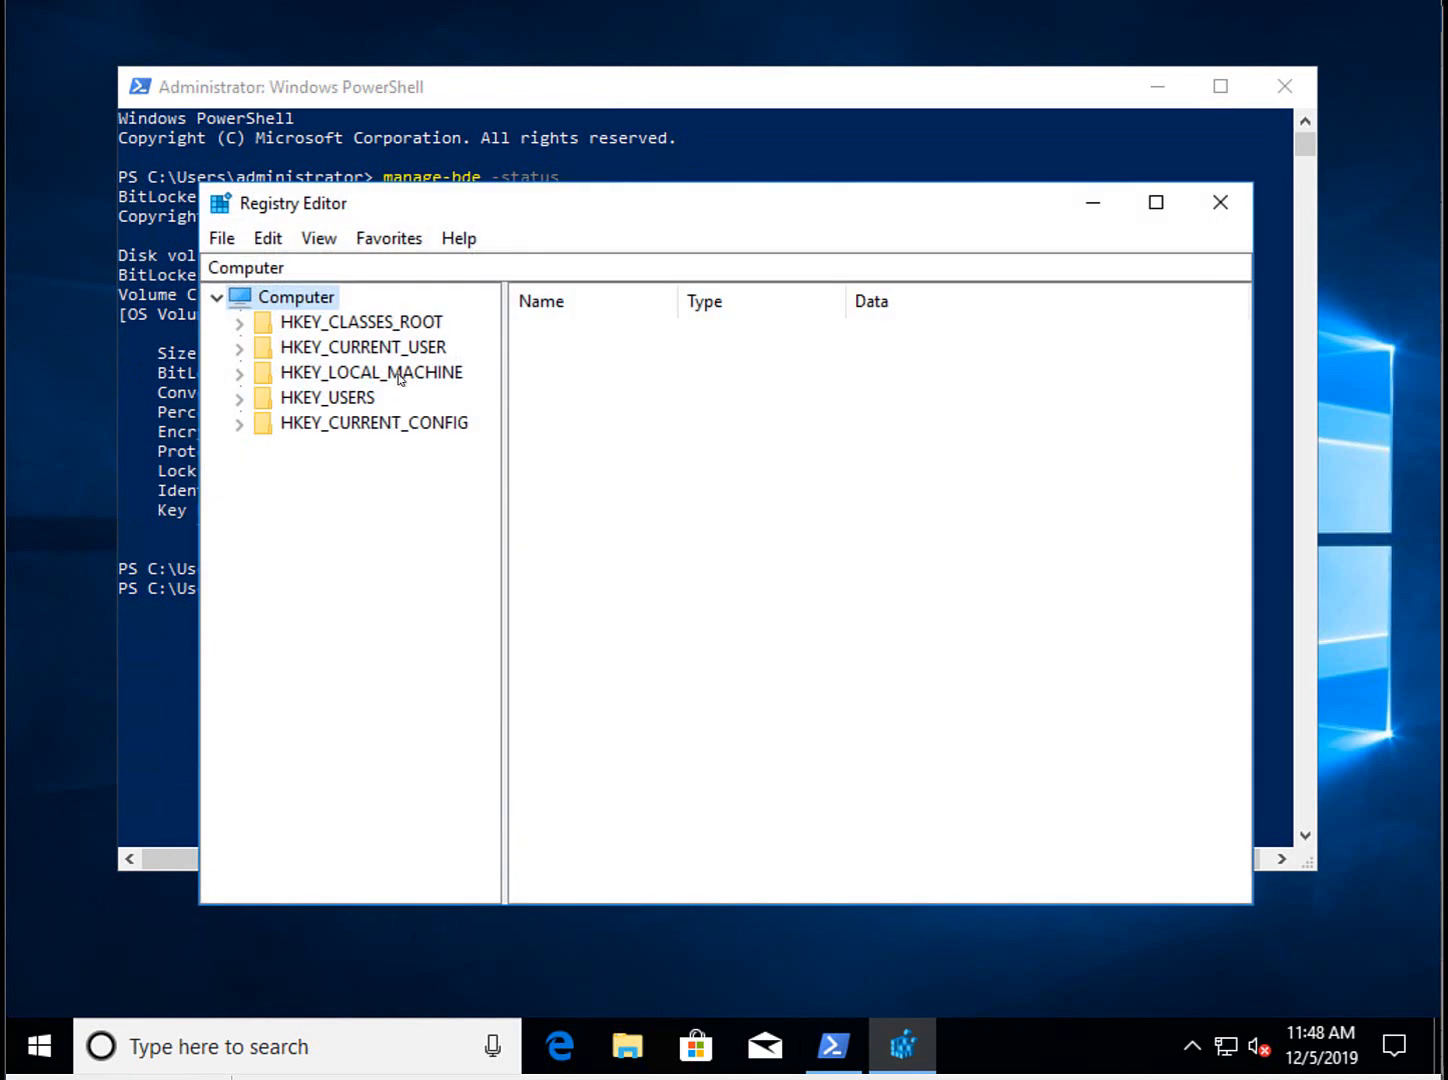
Navigate to HKLM\SOFTWARE\Policies\Microsoft\FVE\MDOPBitLockerManagement and select KeyRecoveryServiceEndPoint.
double_click(399, 375)
double_click(372, 525)
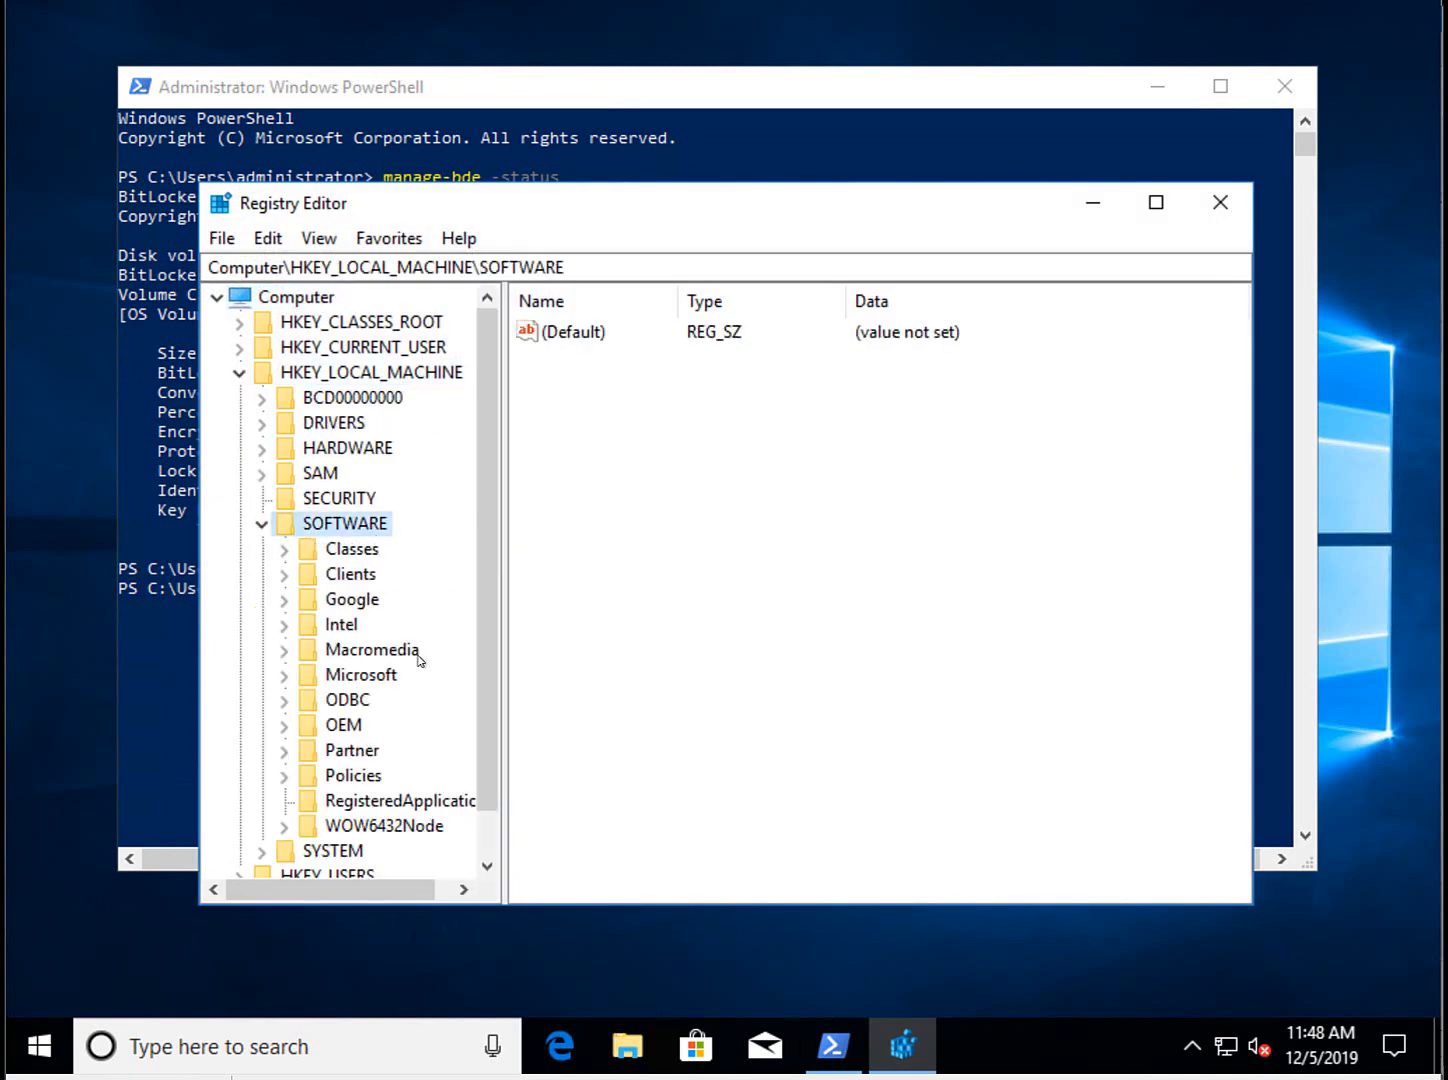
double_click(350, 778)
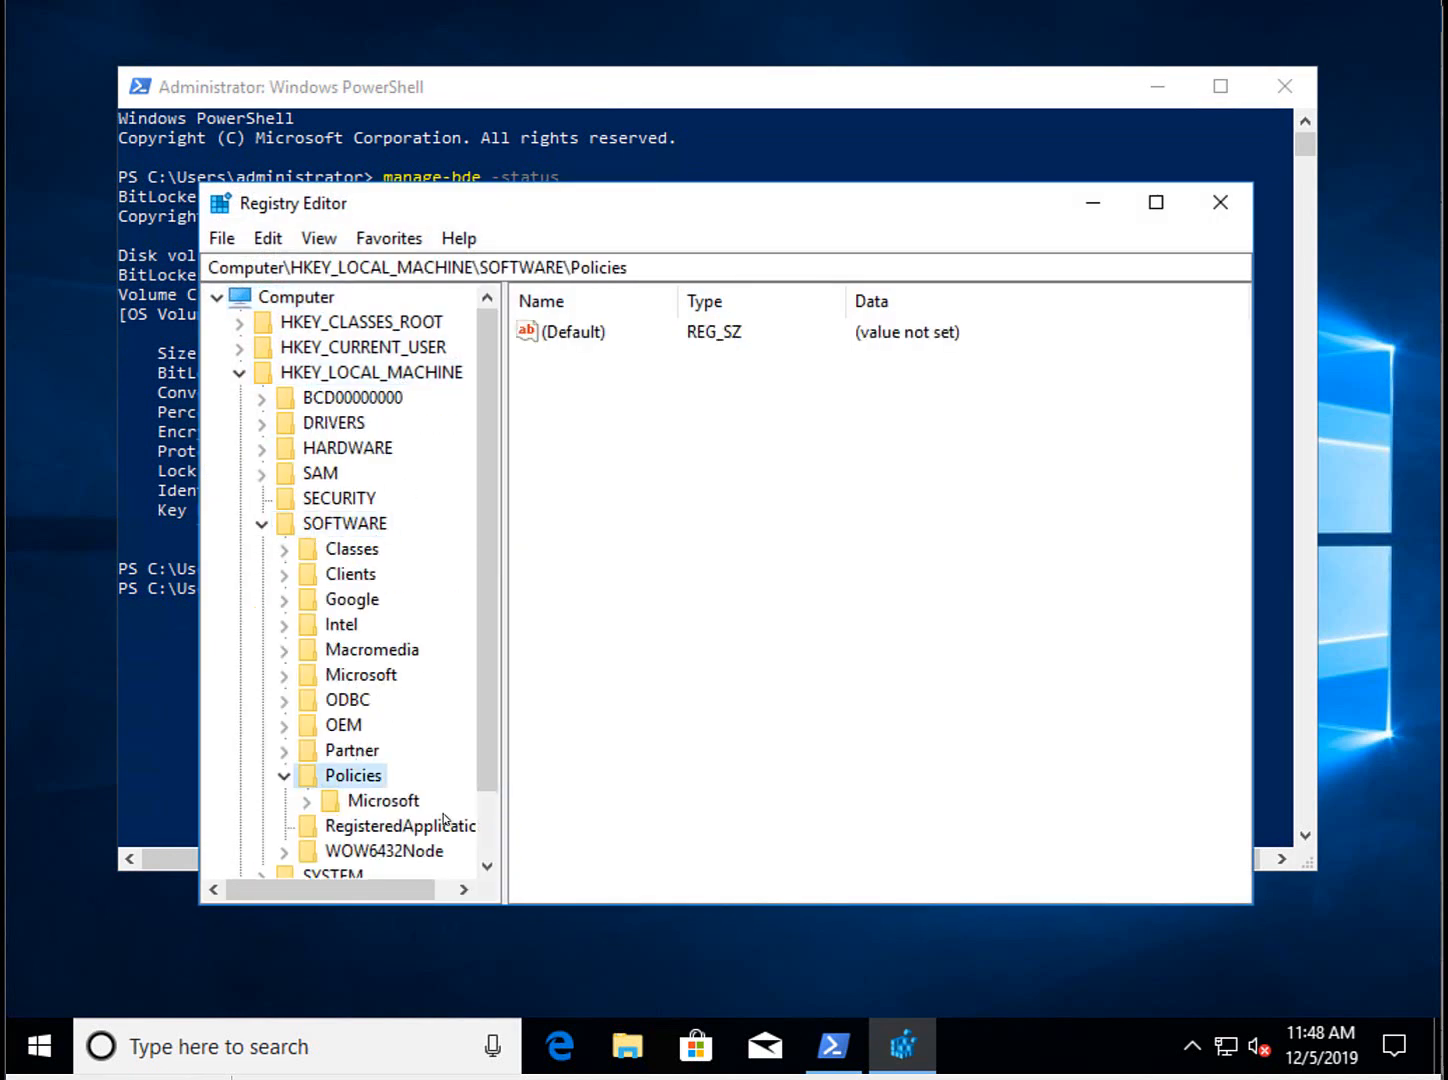
double_click(404, 806)
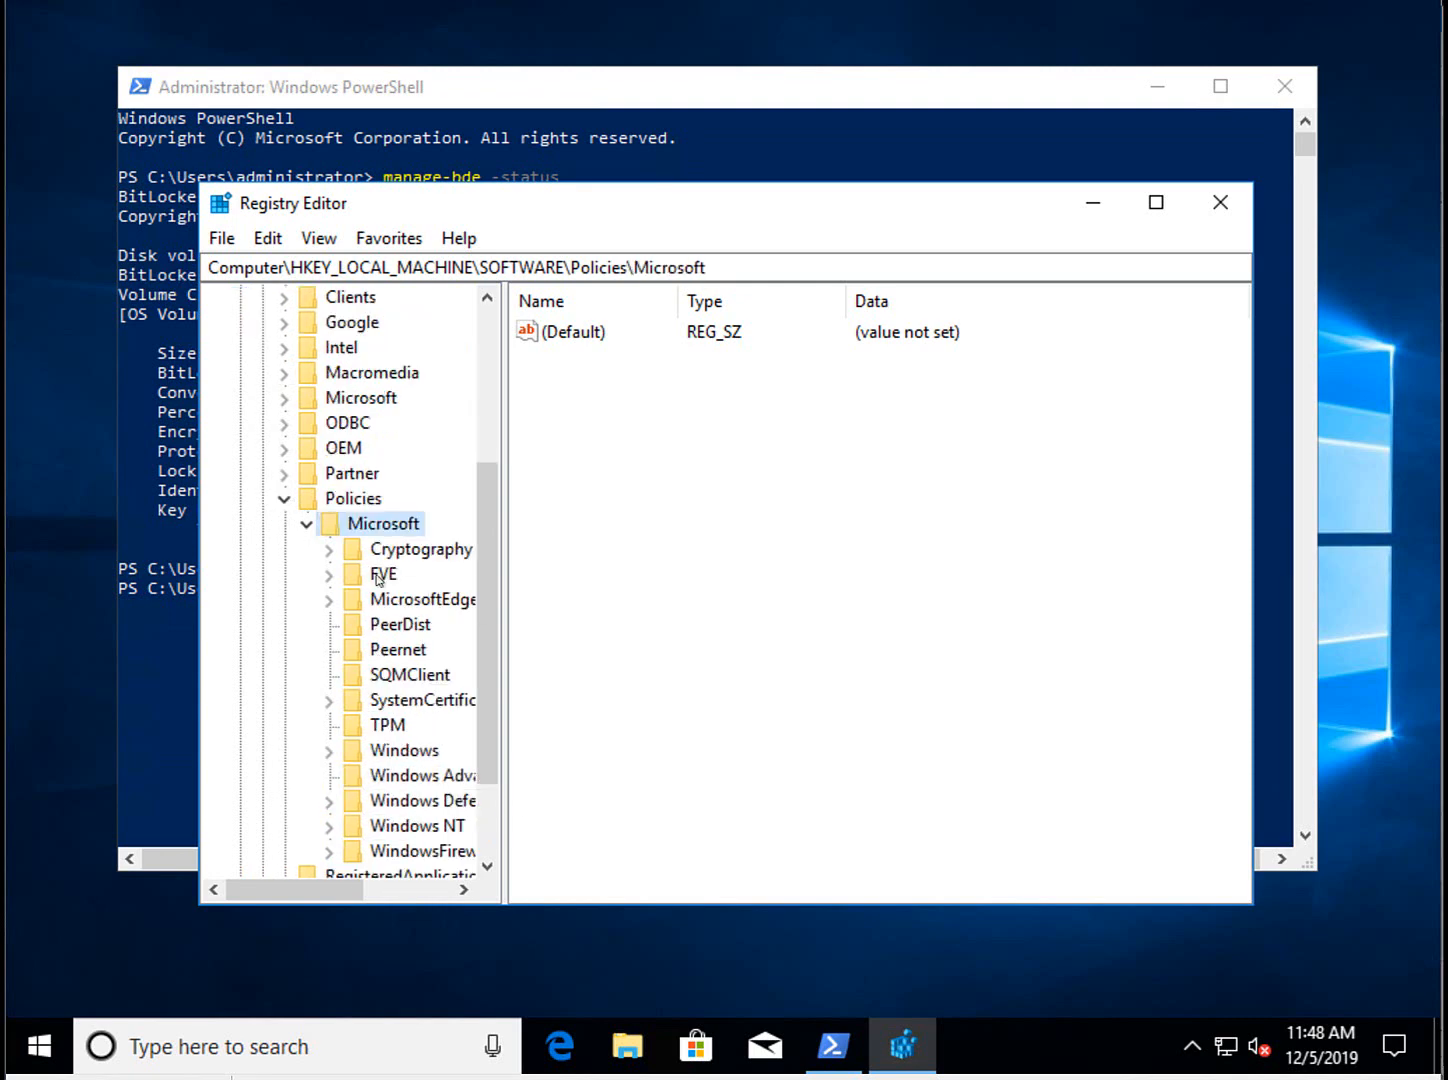
double_click(420, 599)
double_click(383, 574)
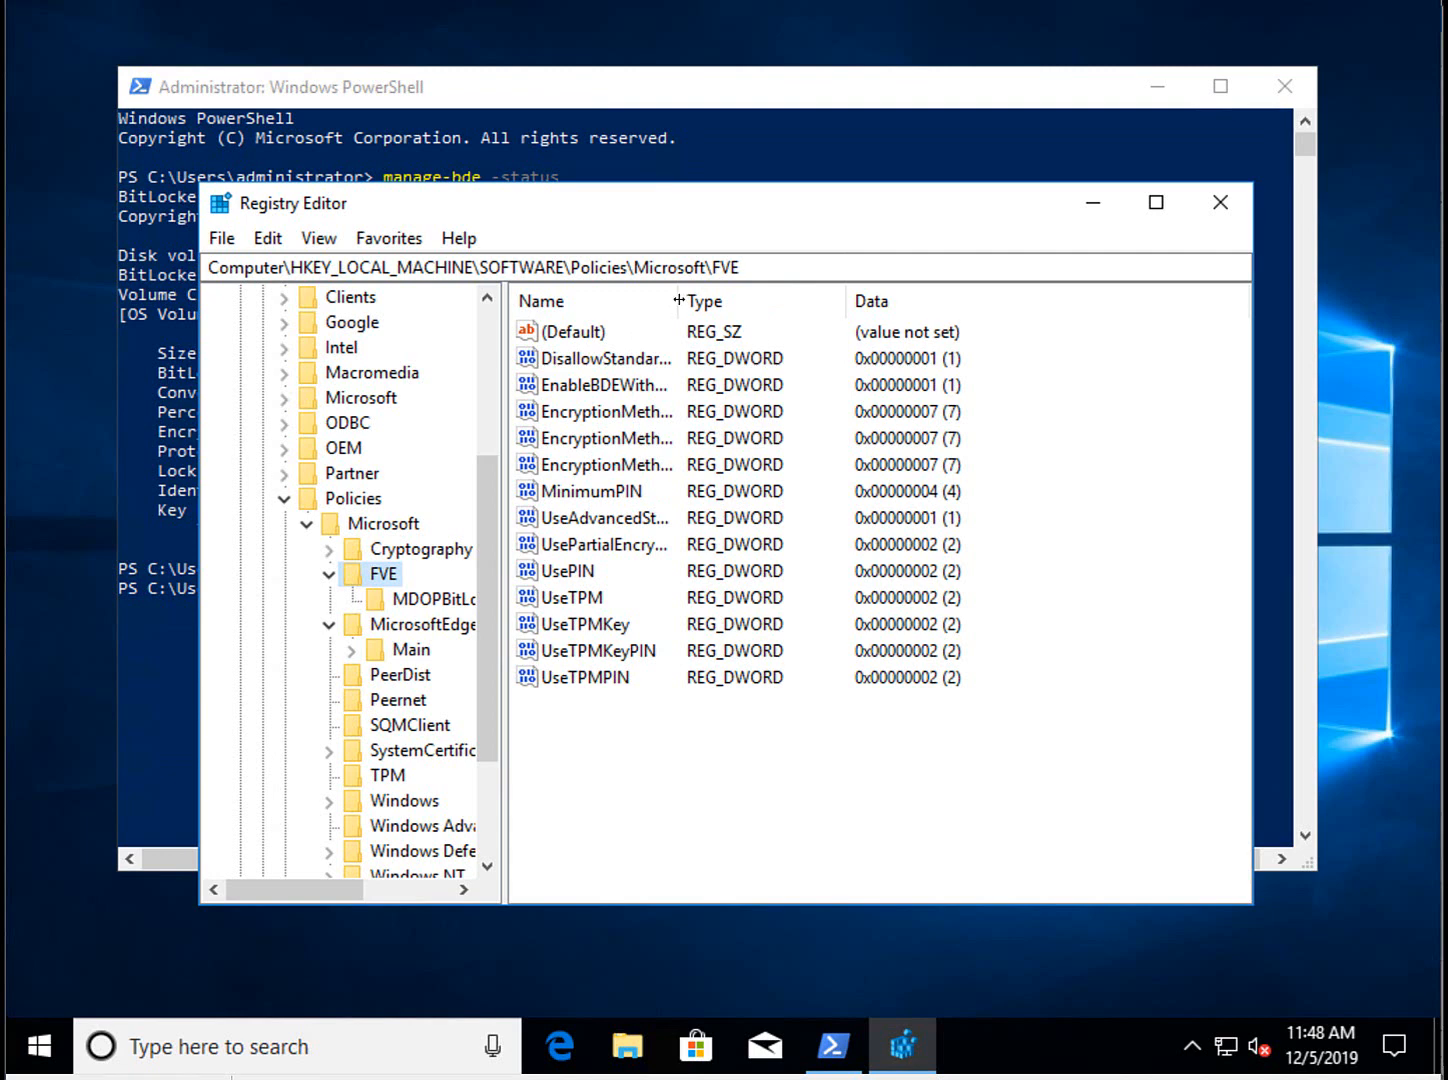
left_click_drag(677, 300, 813, 293)
left_click(686, 783)
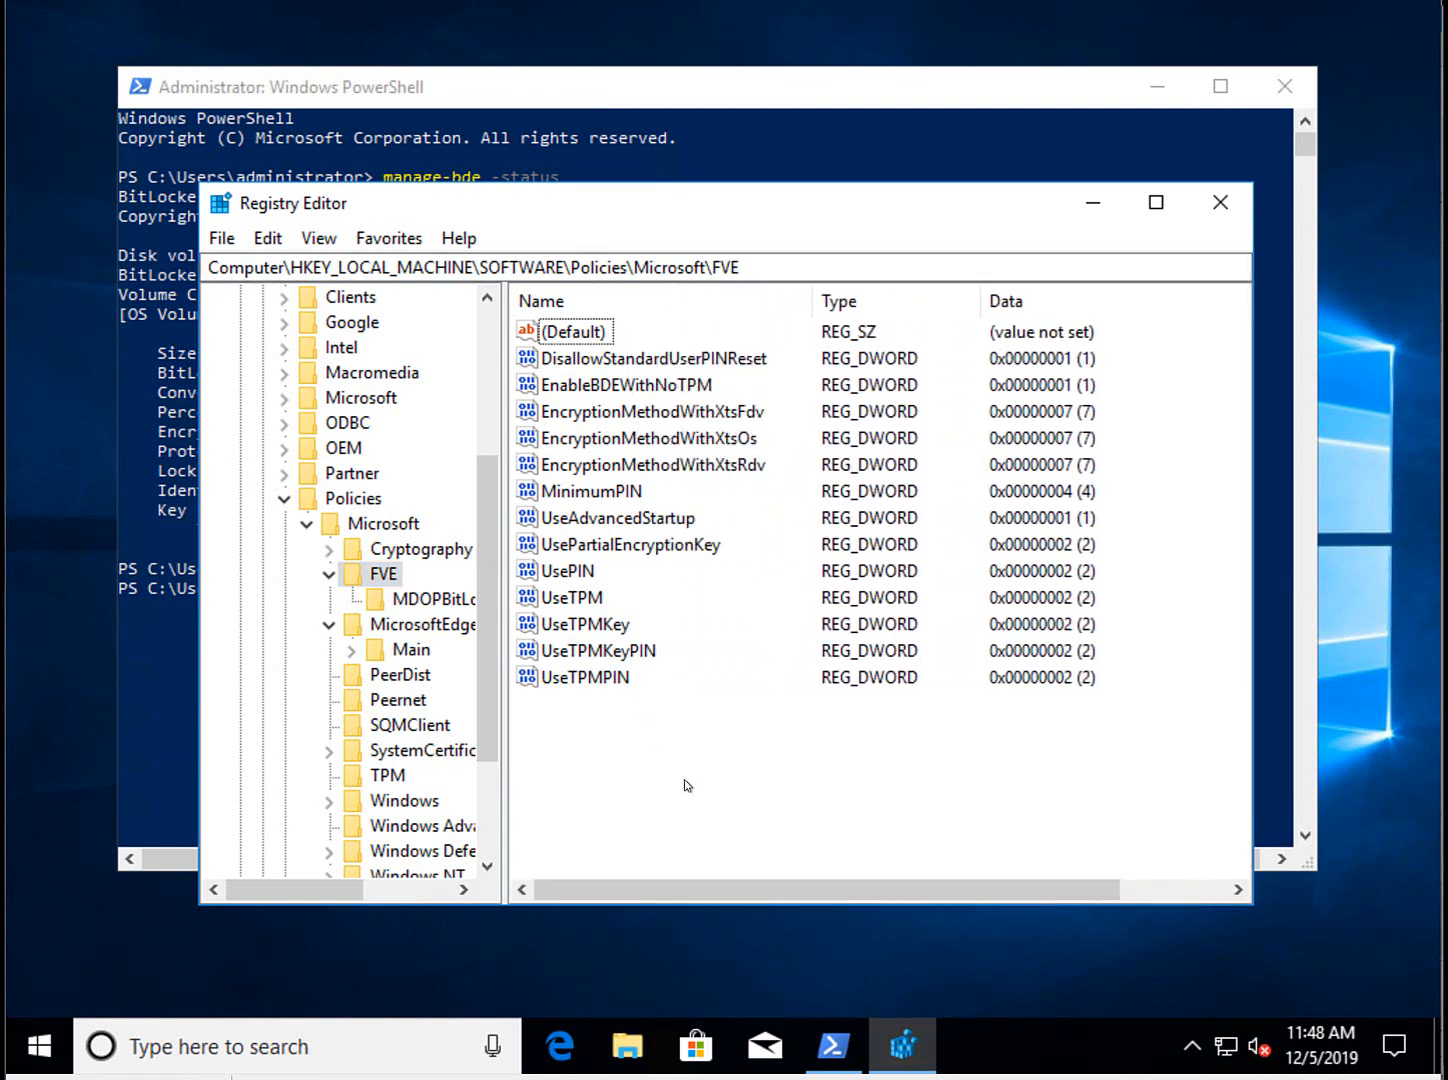
left_click(430, 599)
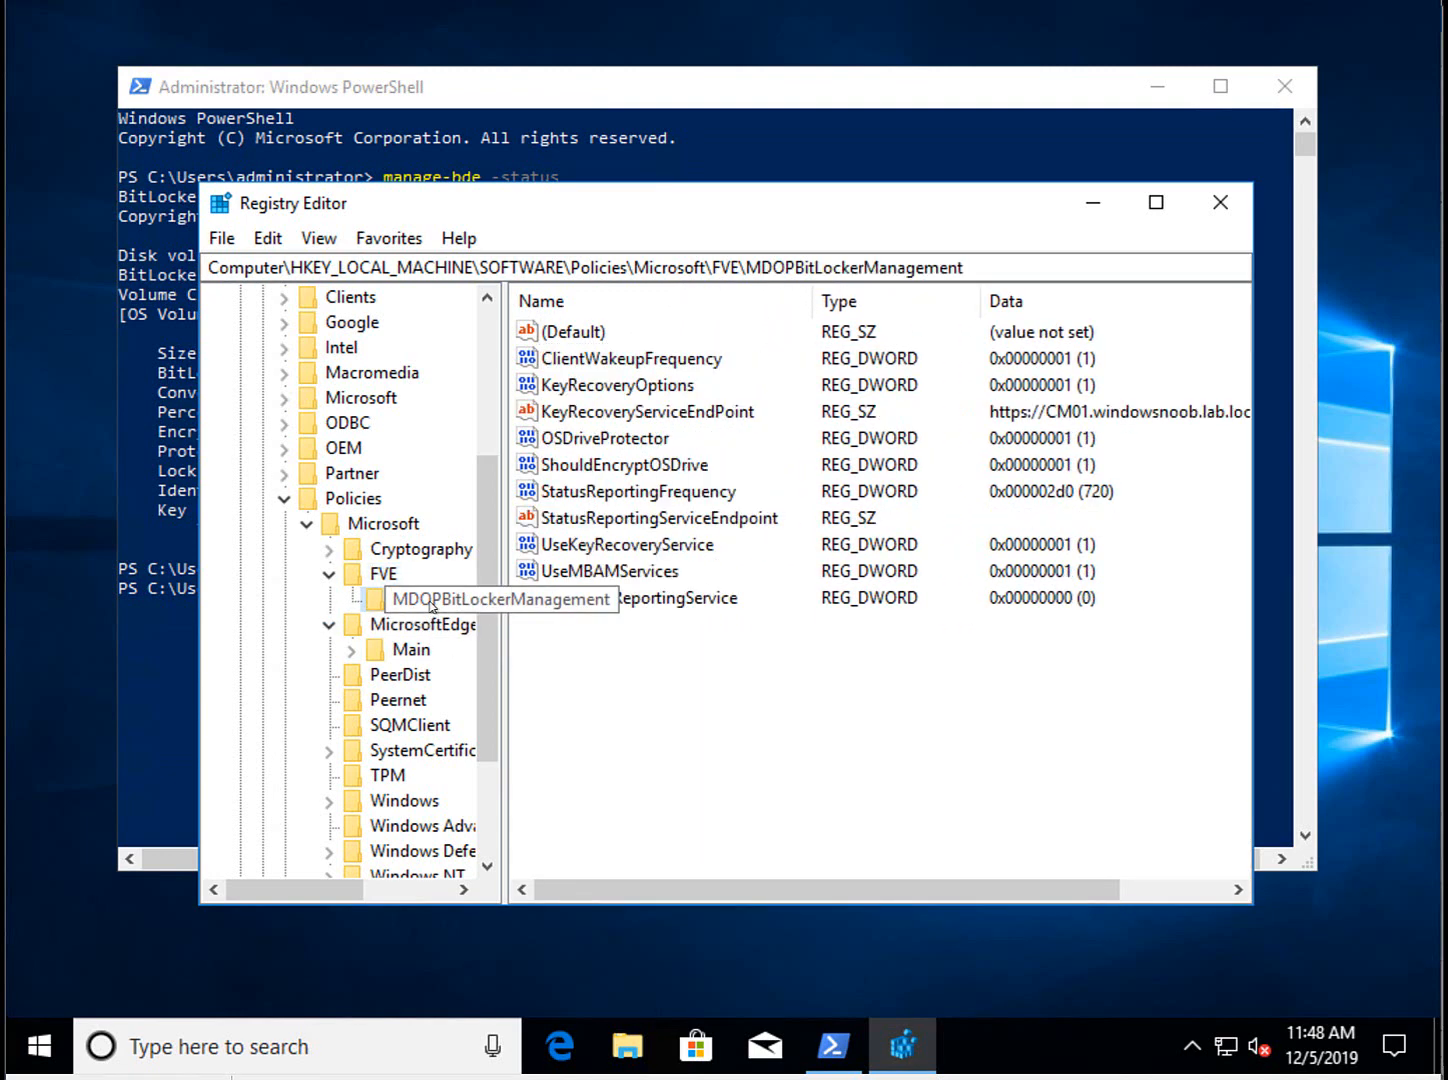
left_click(613, 414)
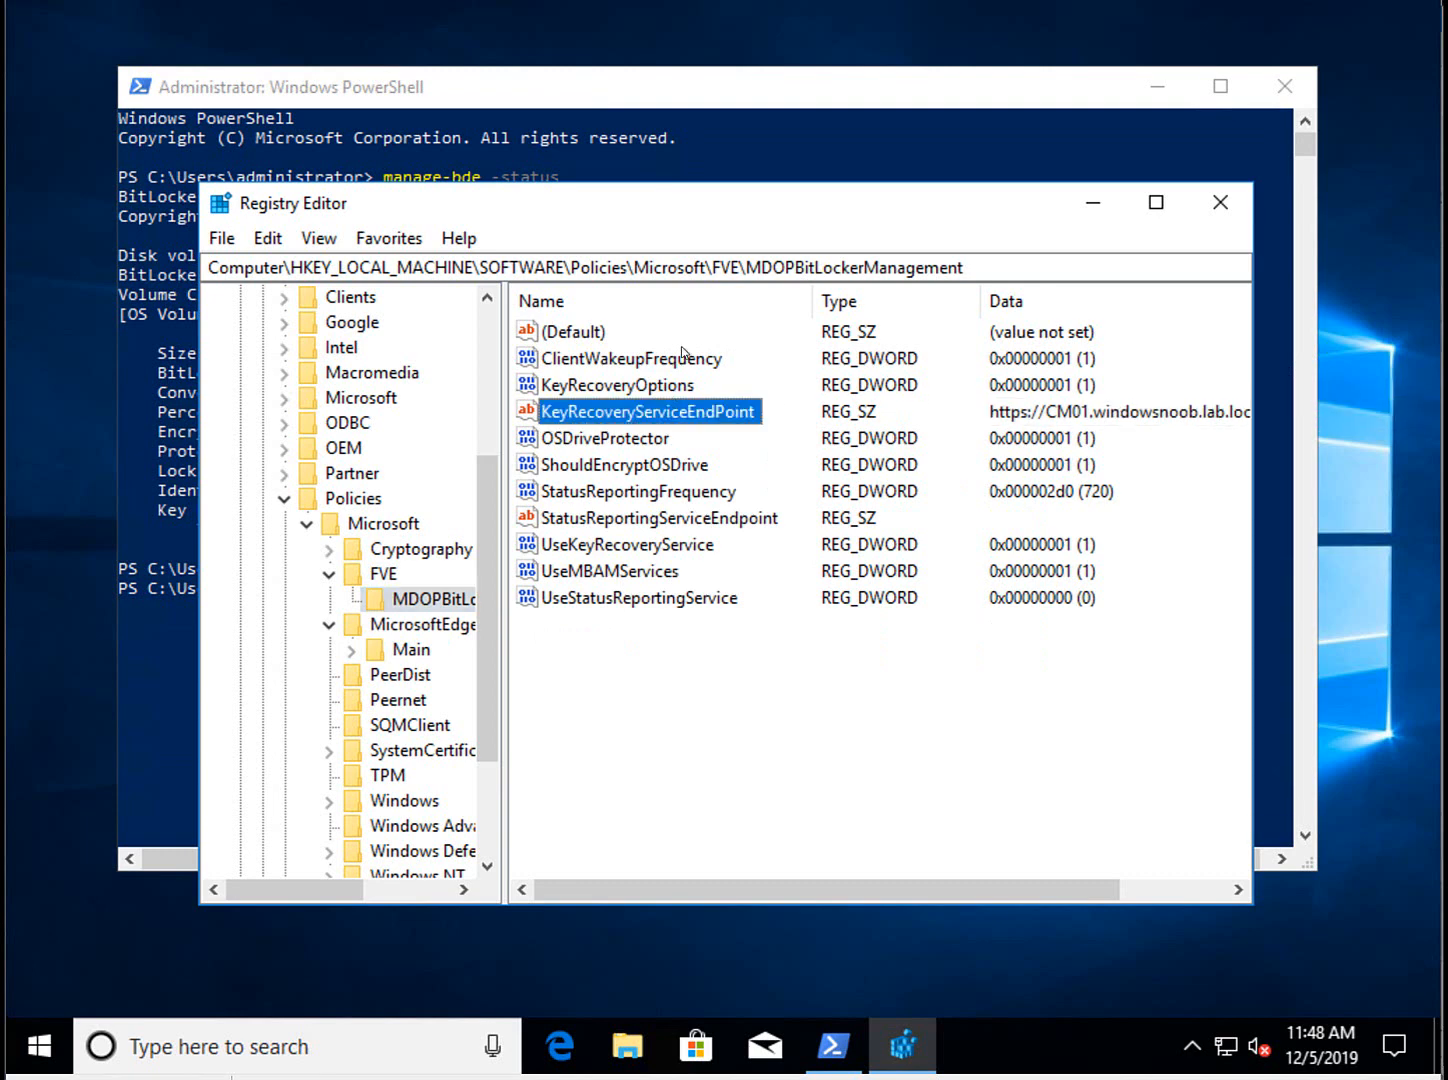
Maximize Registry Editor and widen the Data column to reveal the full endpoint URL.
double_click(718, 204)
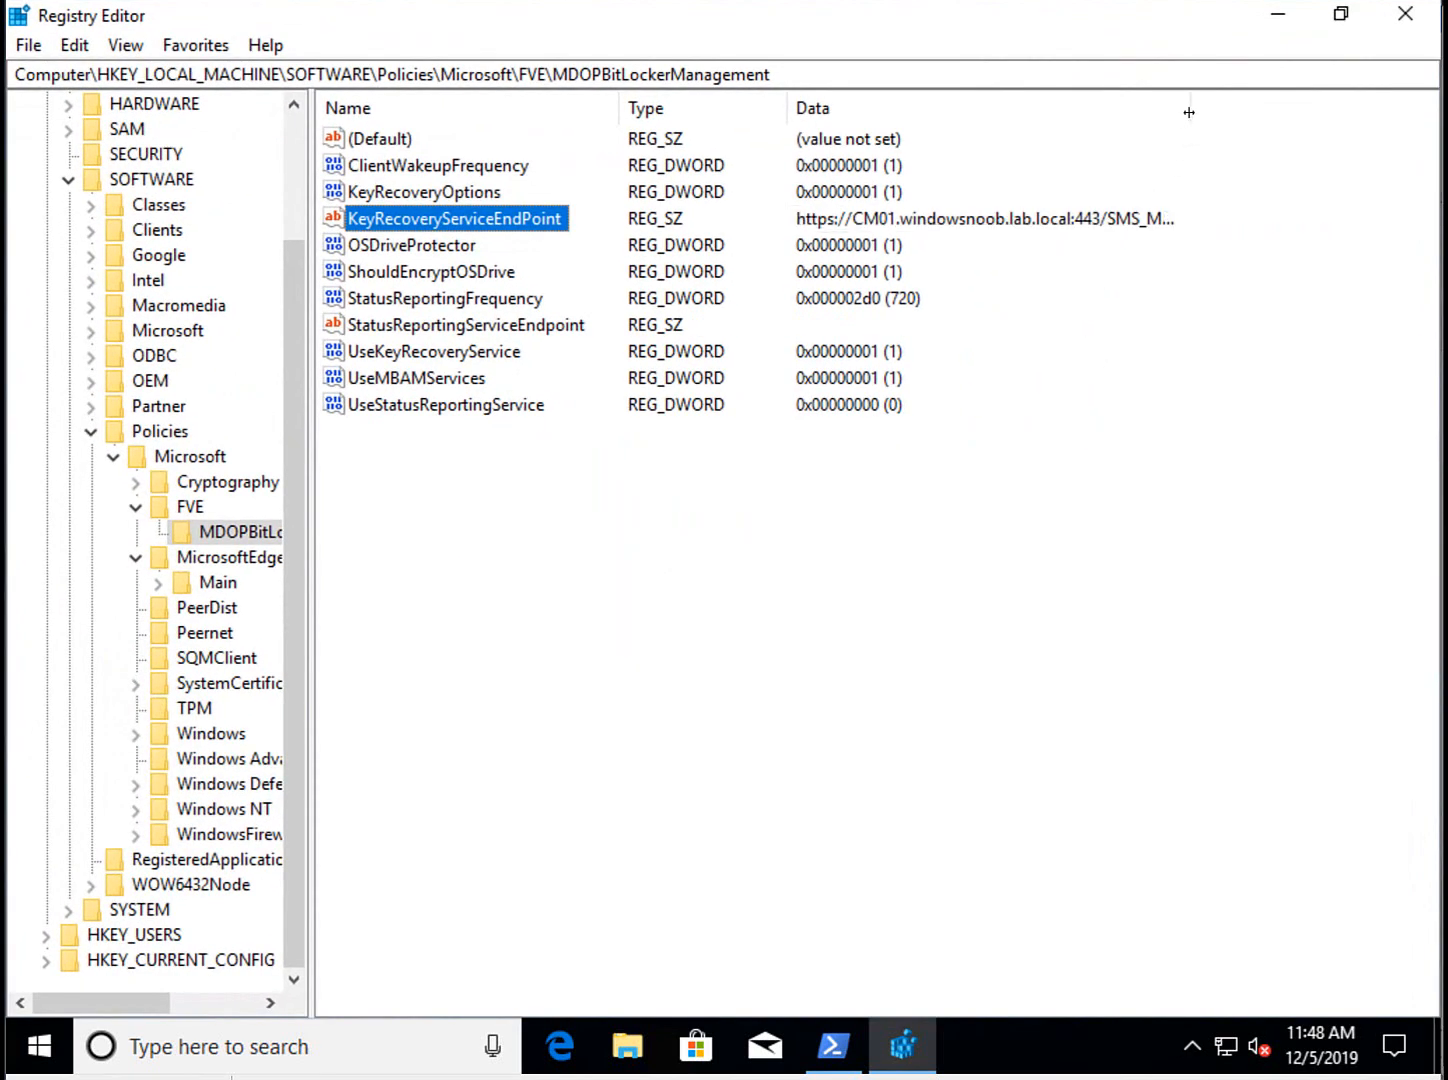
left_click_drag(1189, 112, 1399, 105)
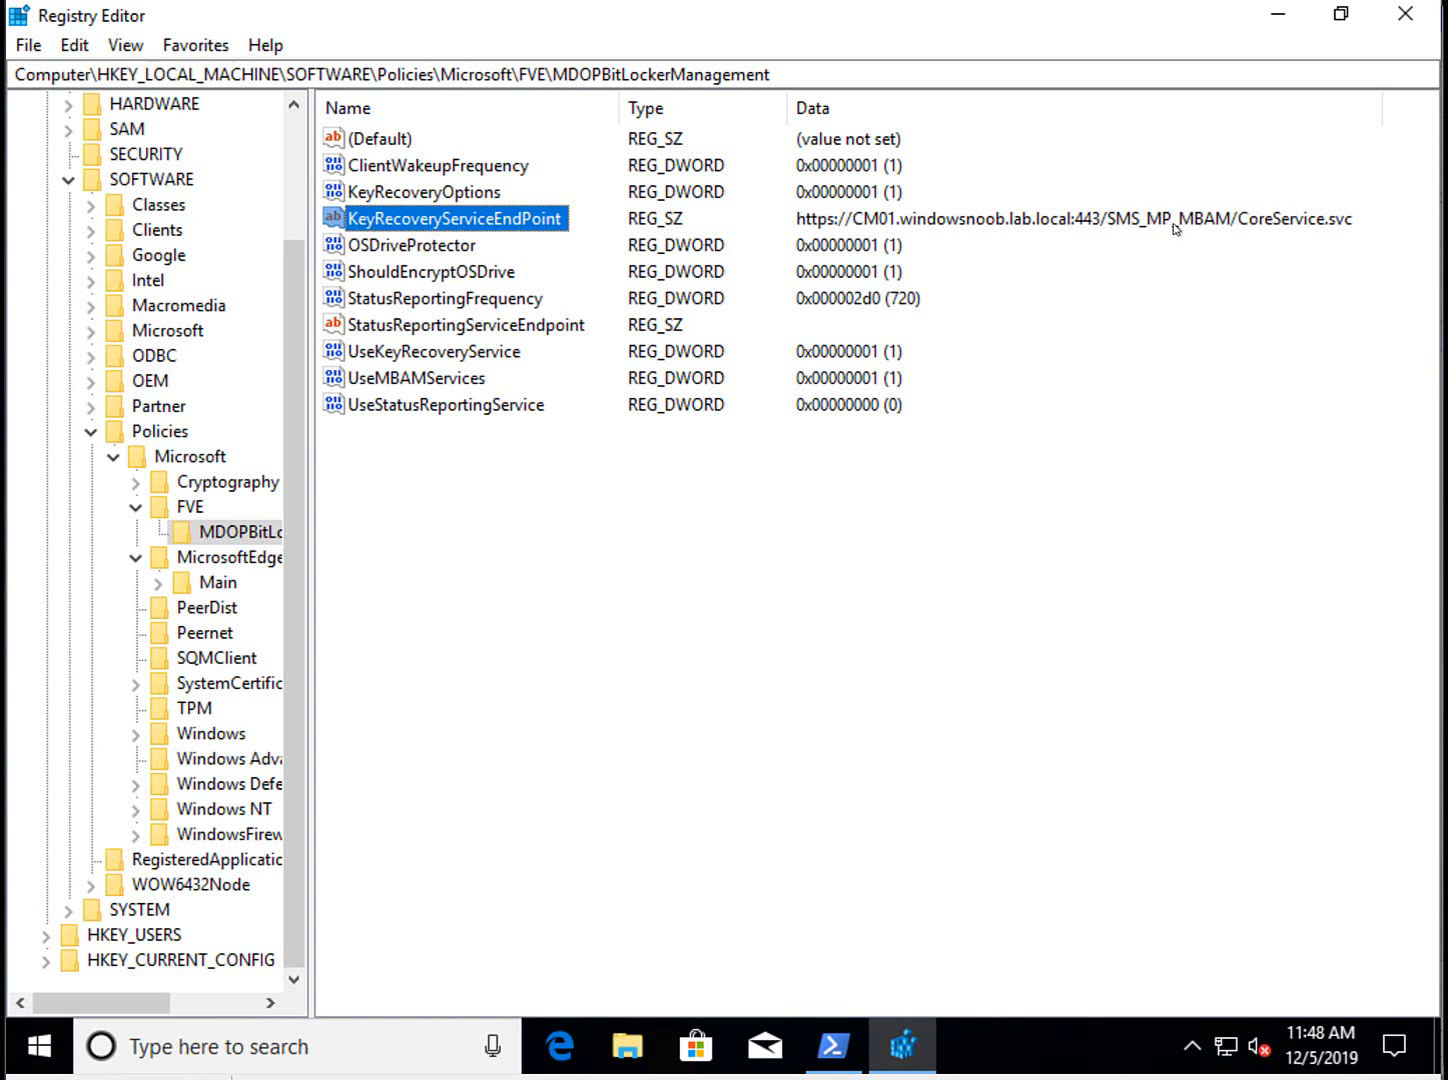
left_click(1240, 236)
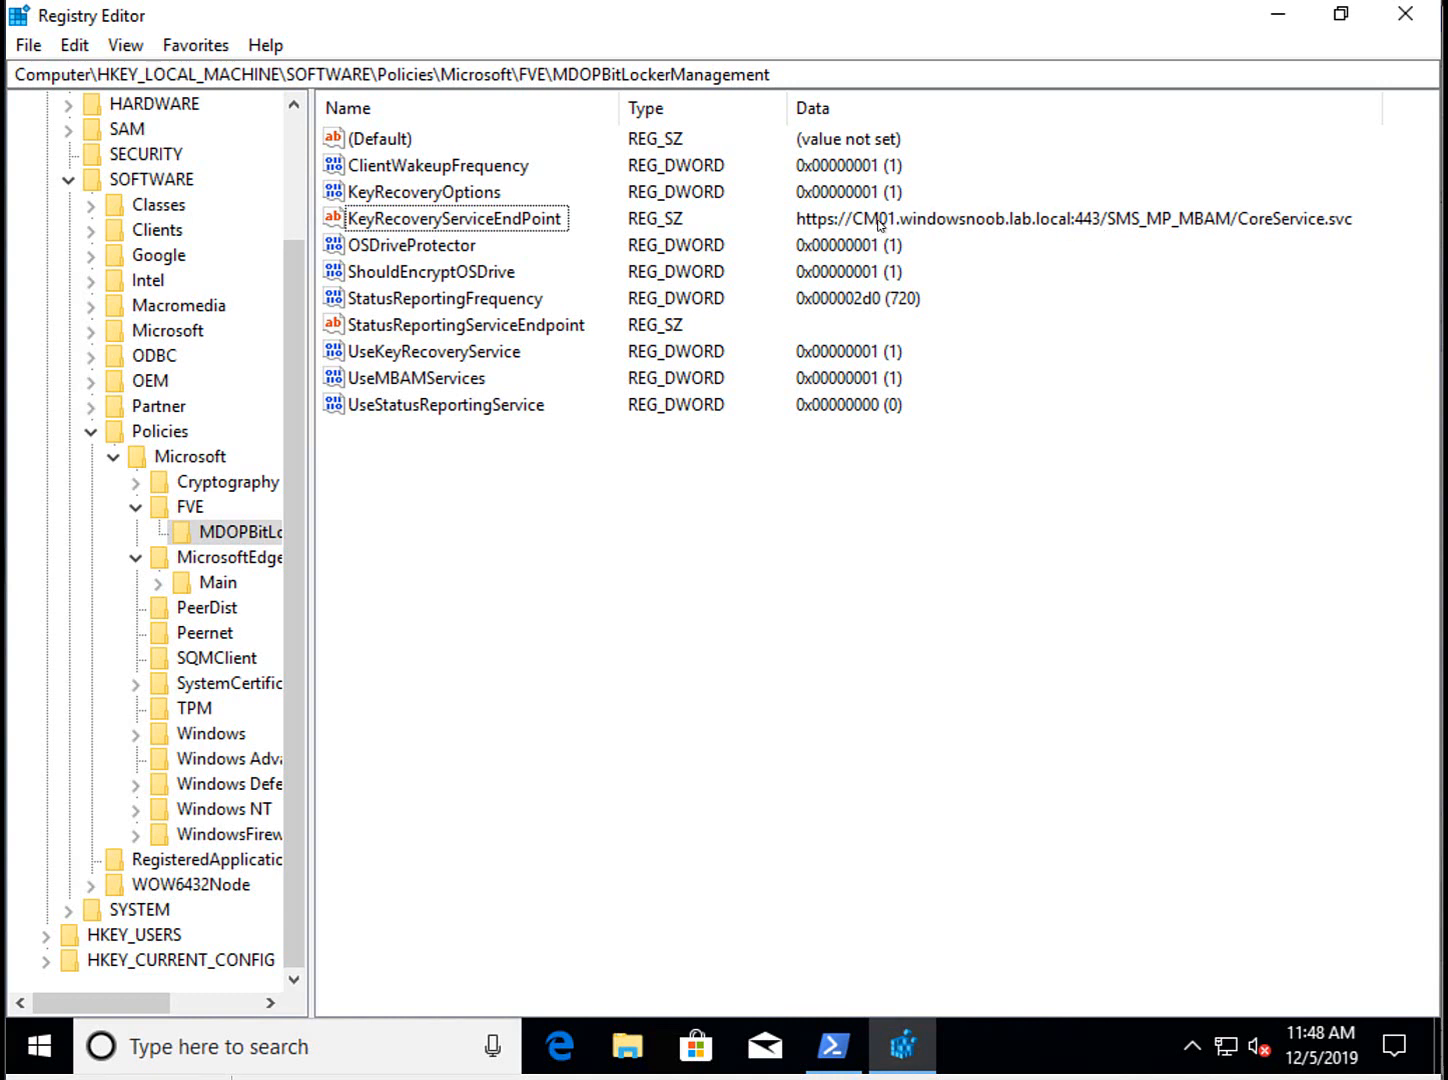
left_click(505, 219)
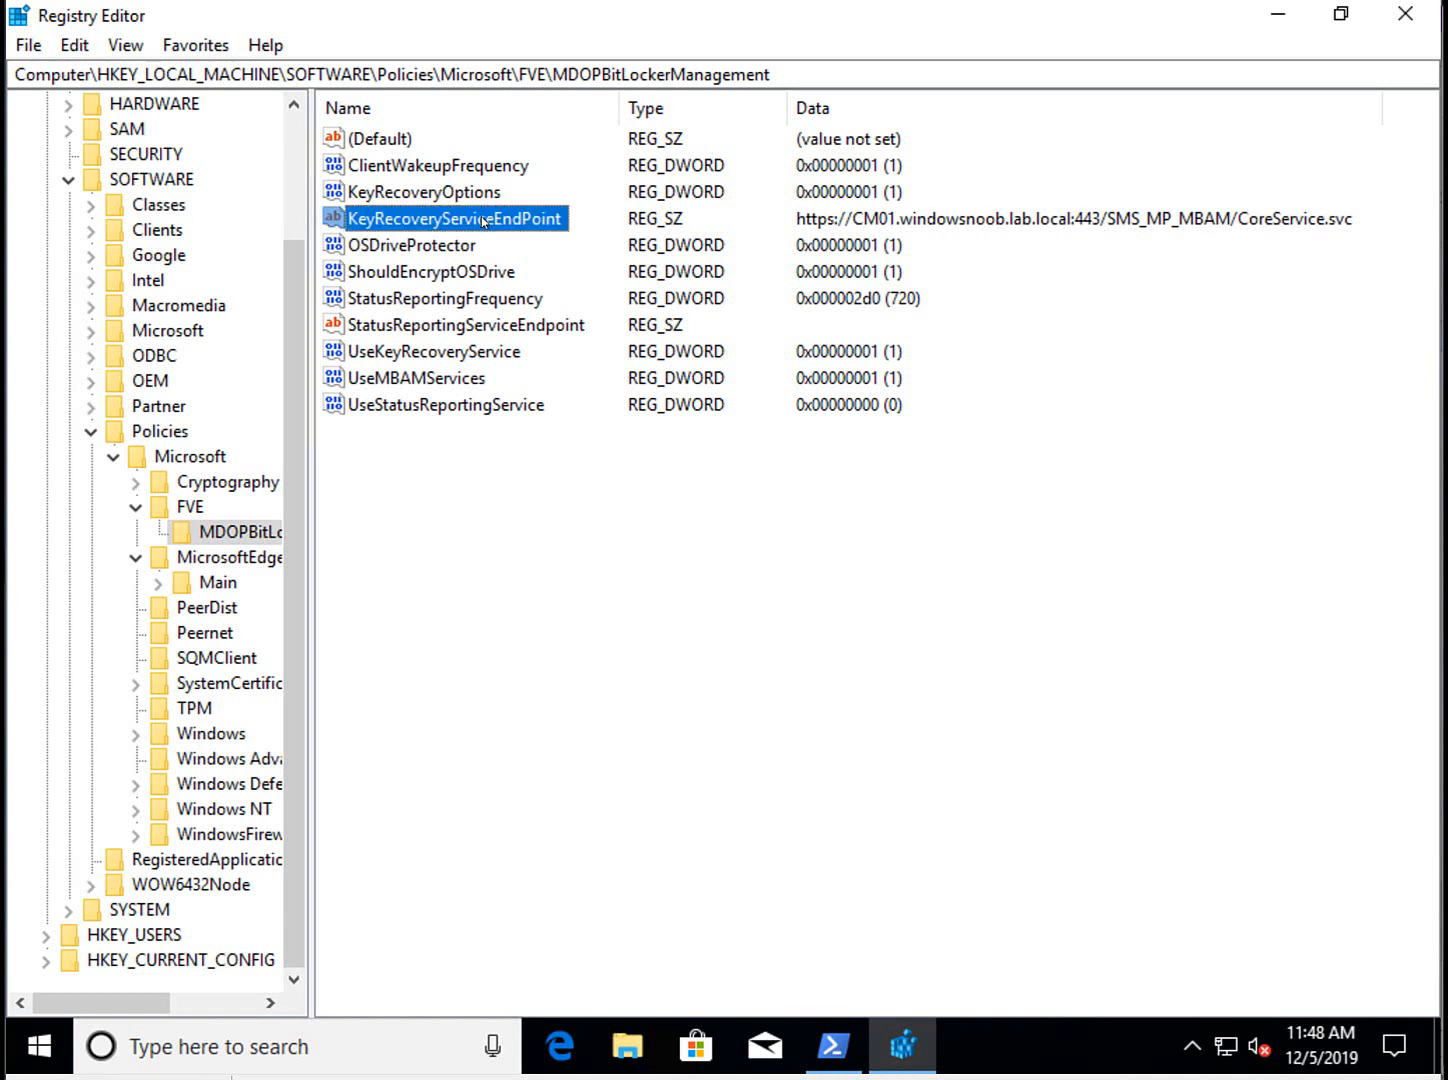
left_click(607, 1066)
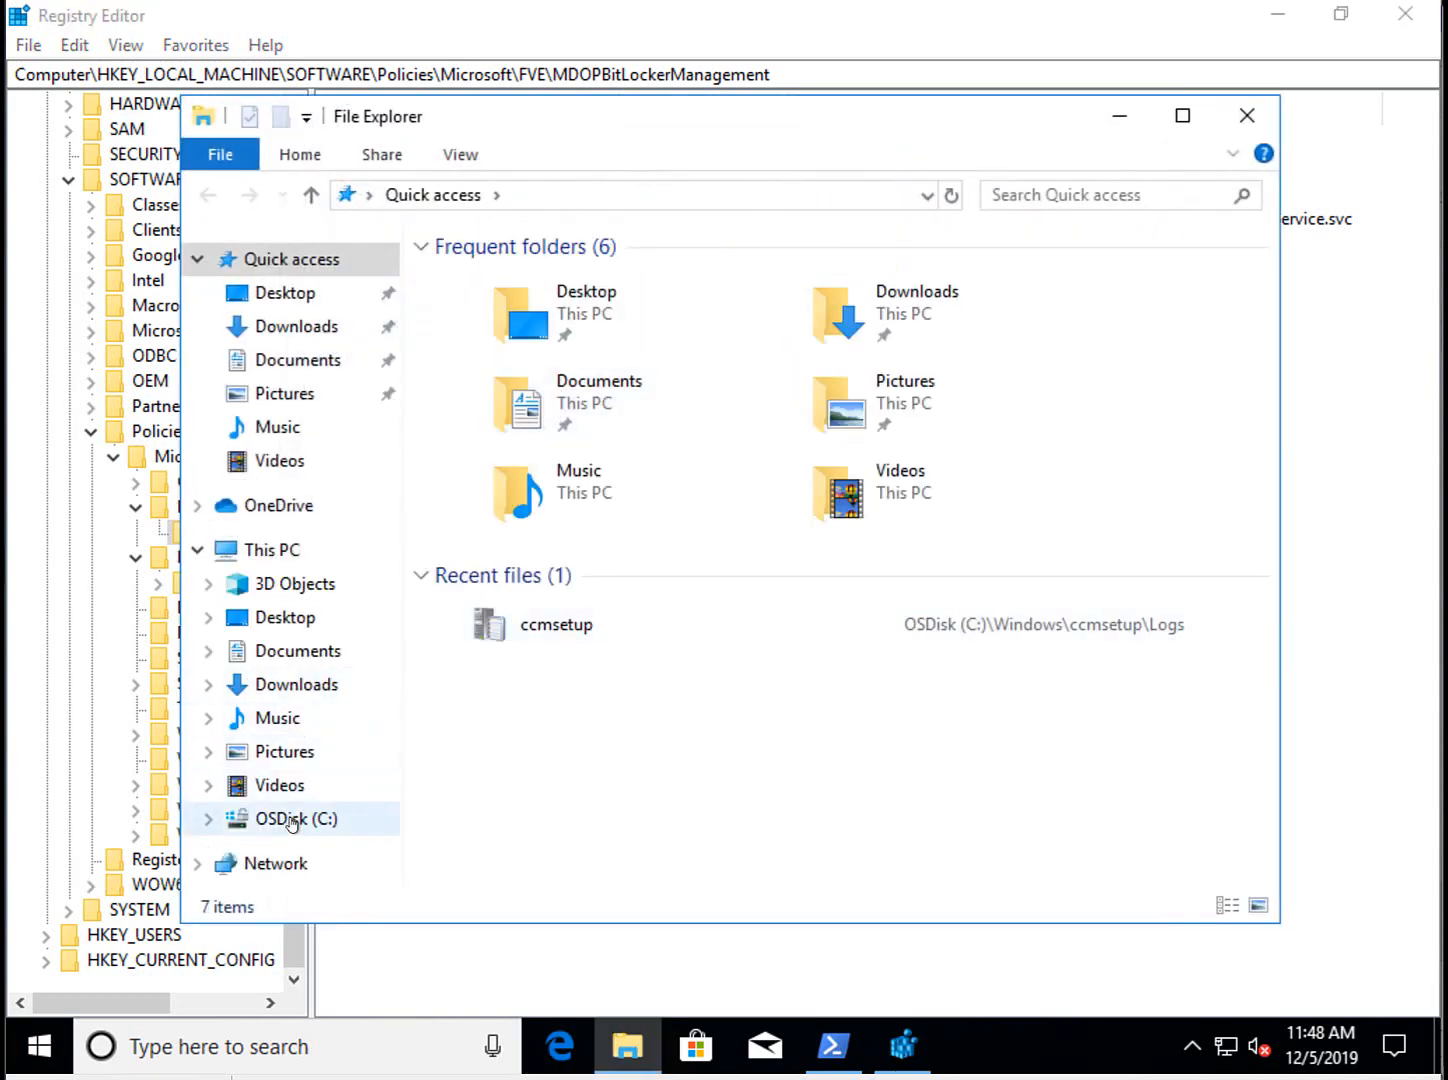
Browse to the C:\Windows\CCM\Logs folder in File Explorer.
left_click(291, 818)
double_click(540, 397)
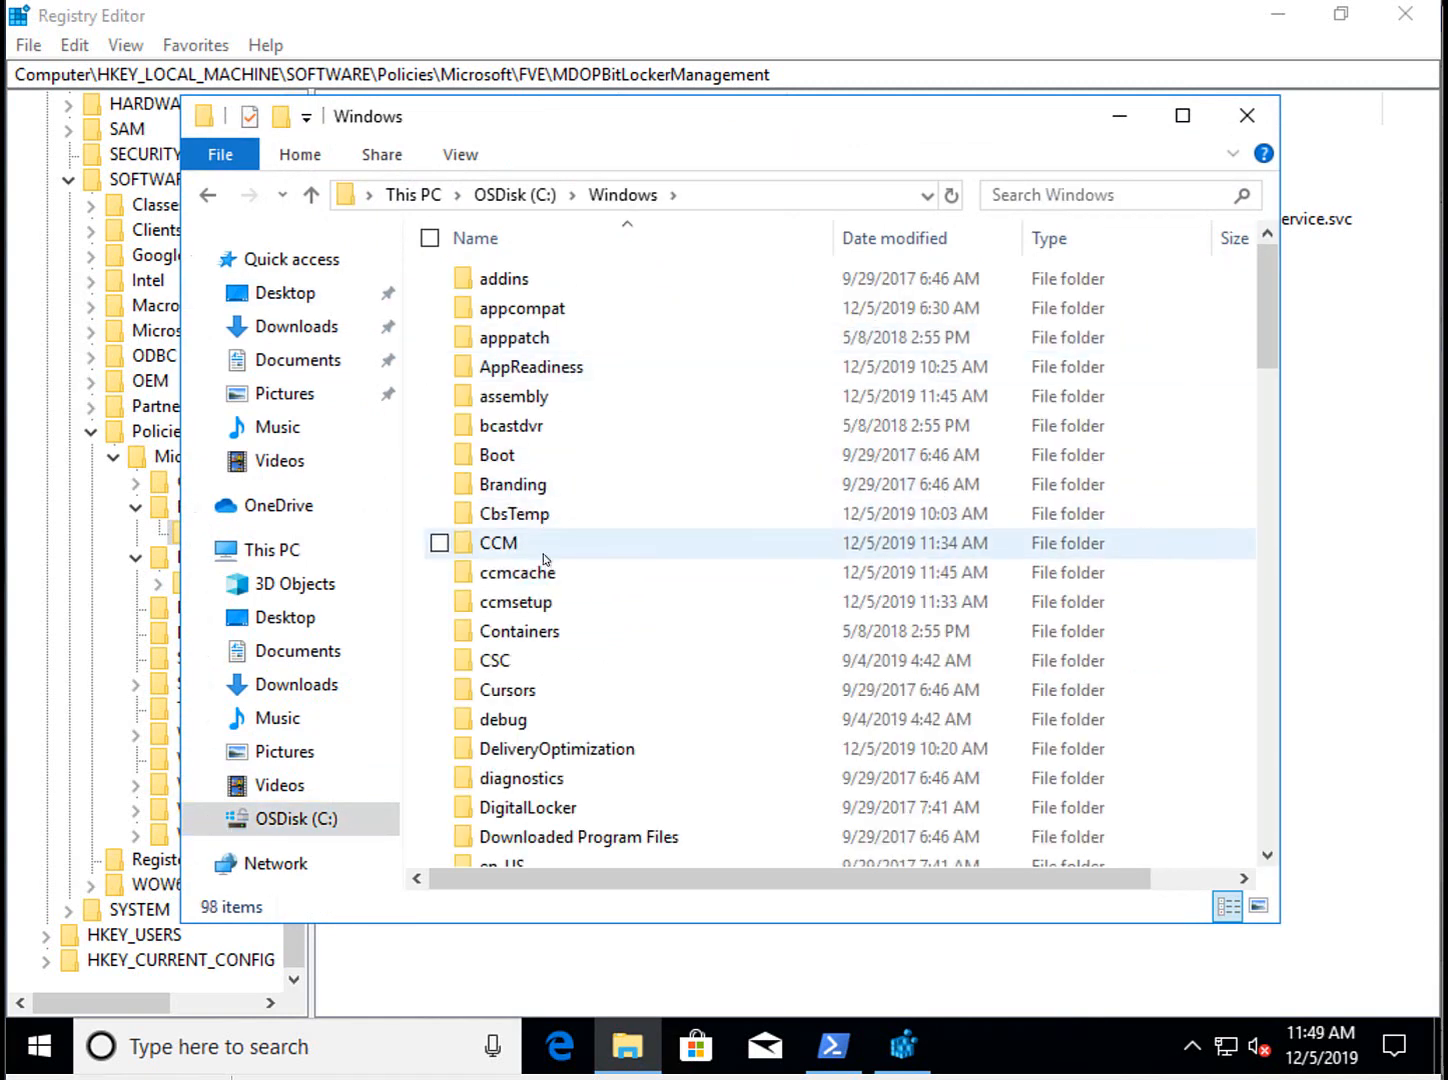
double_click(545, 550)
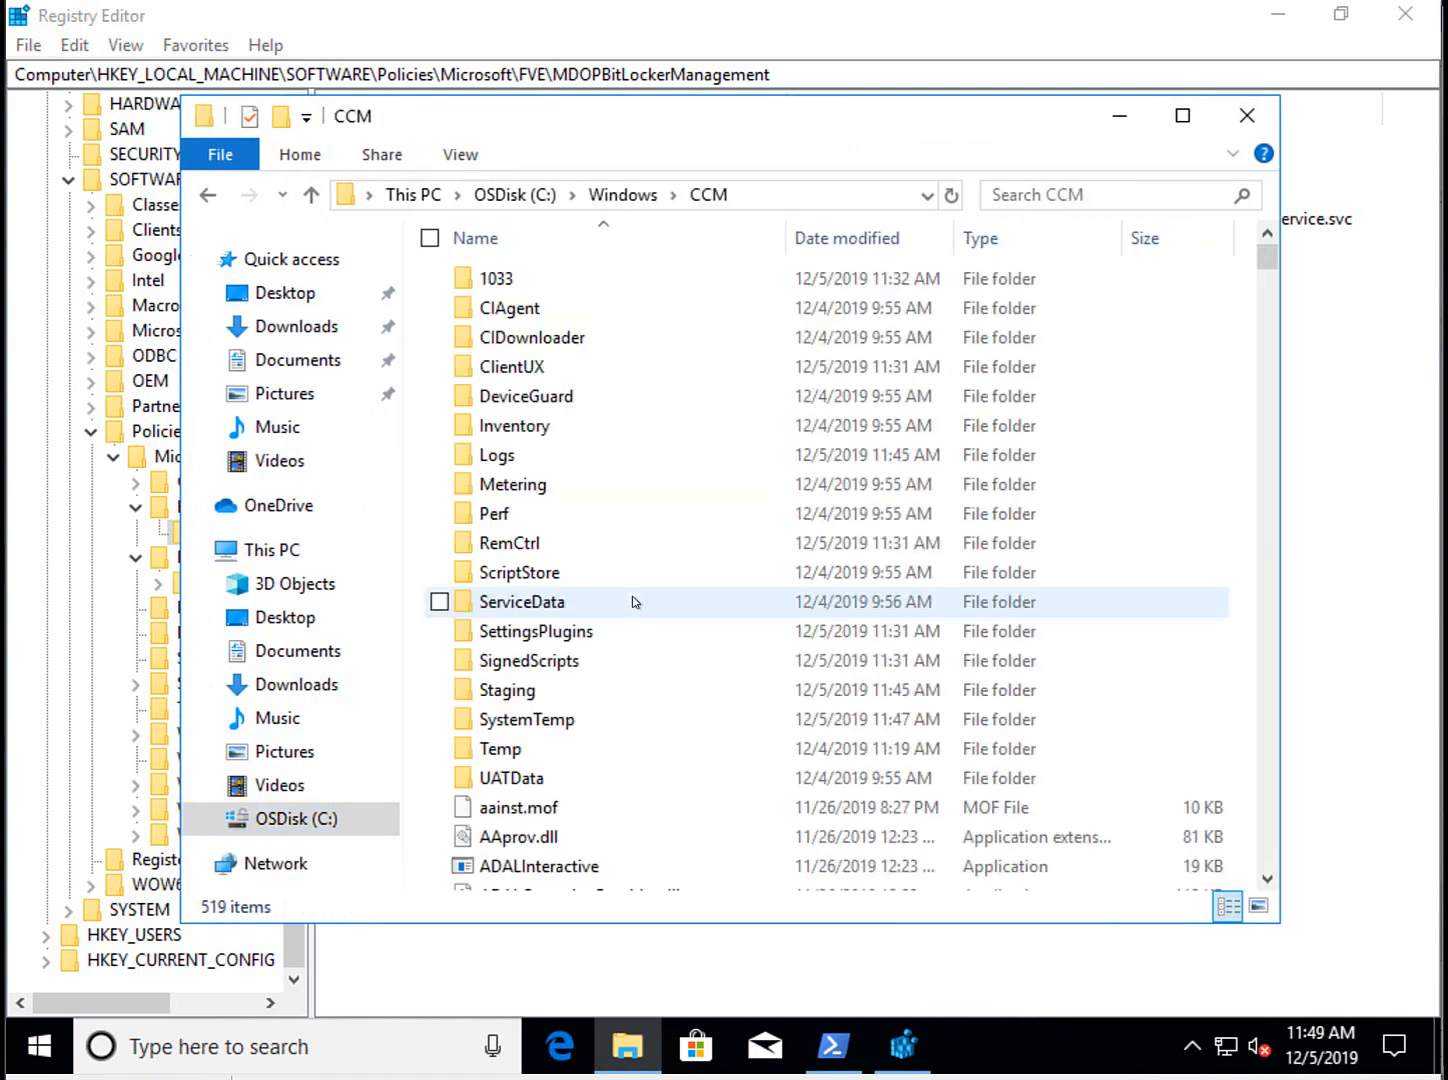
left_click(548, 458)
double_click(548, 458)
Open BitlockerManagement_GroupPolicyHandler.log in CMTrace, enlarge it to review entries, then minimize it.
left_click(648, 367)
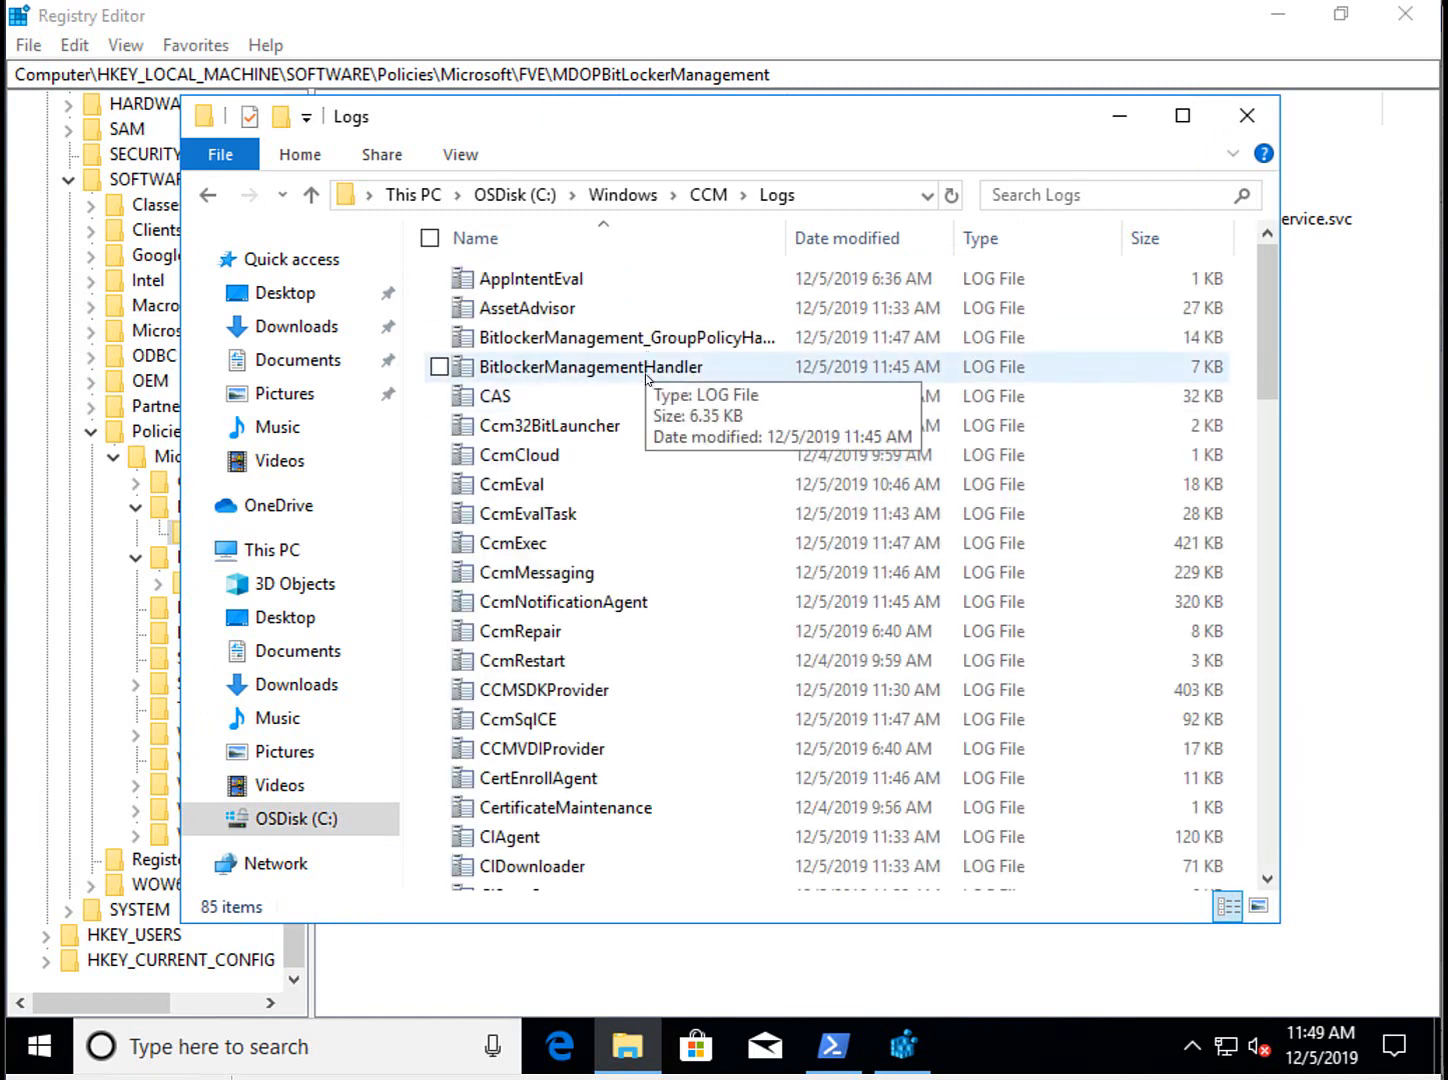
double_click(672, 340)
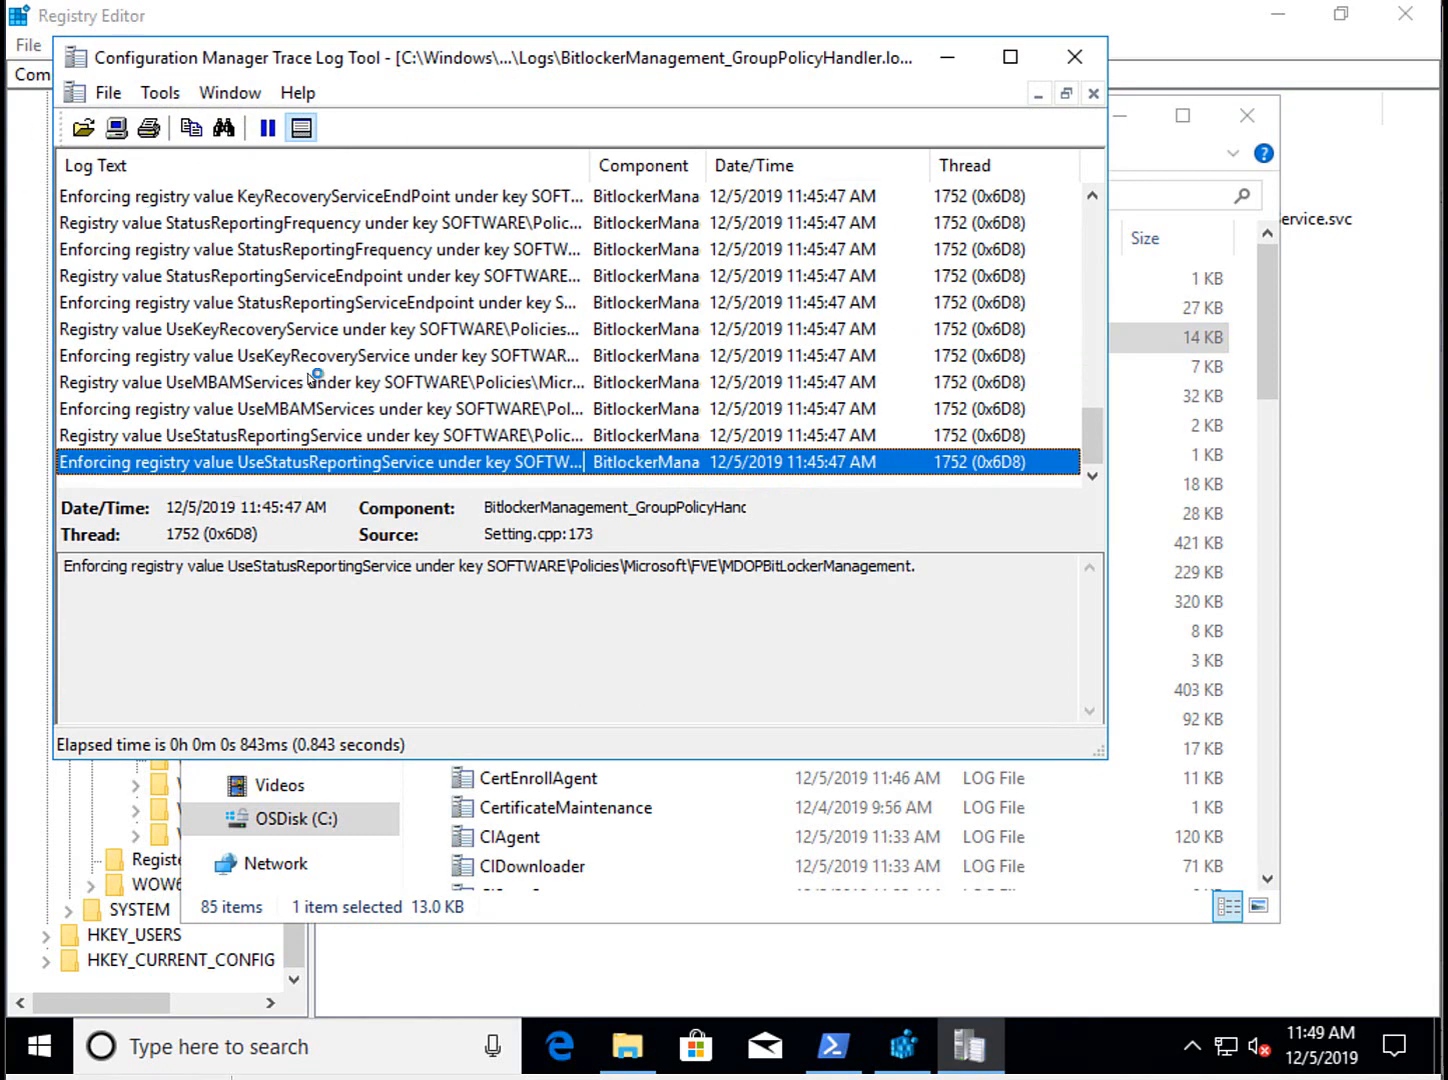
left_click_drag(1088, 428, 1112, 475)
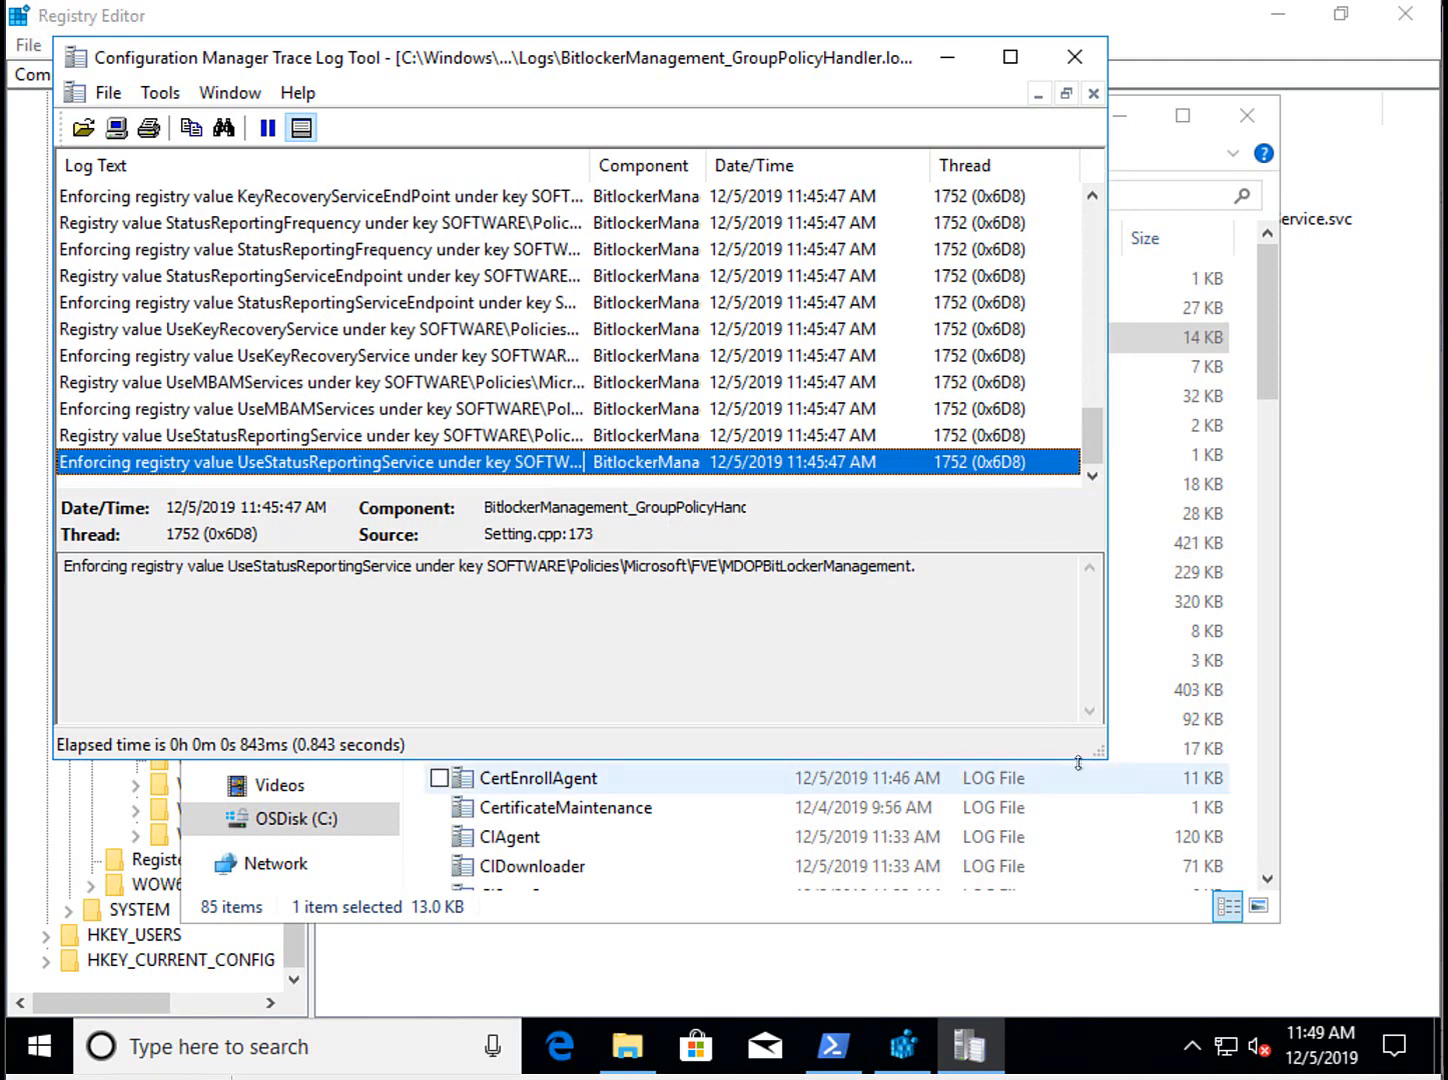
mouse_move(1100, 758)
left_mouse_down()
mouse_move(1240, 828)
mouse_move(1287, 862)
mouse_move(1300, 895)
left_mouse_up()
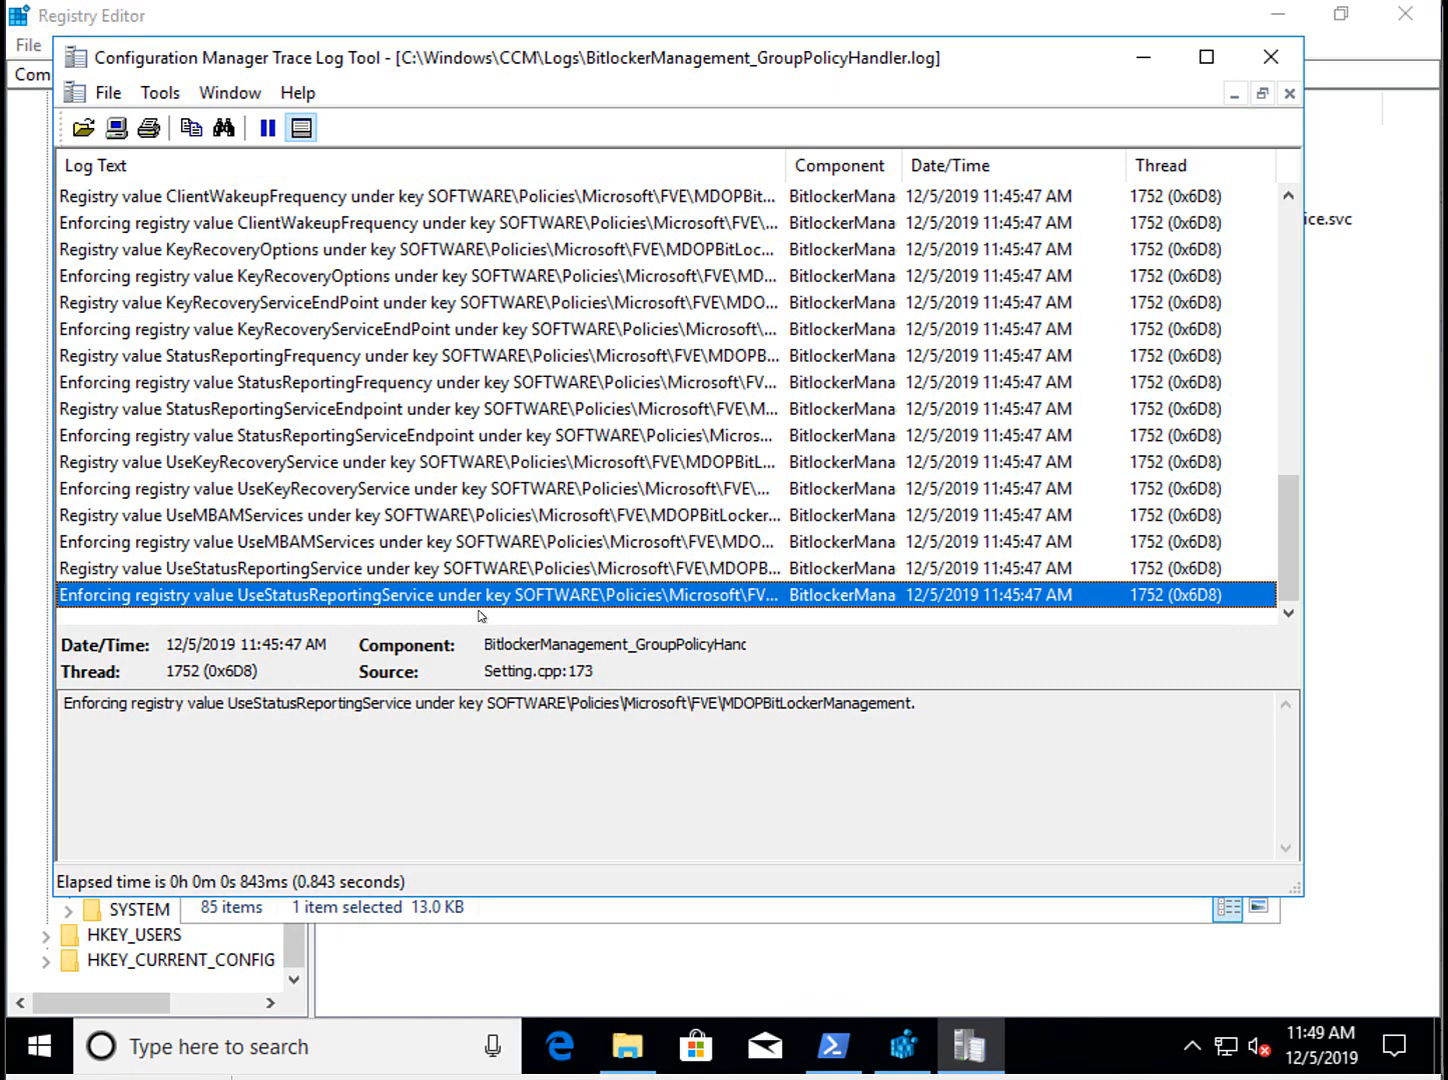
left_click(1143, 57)
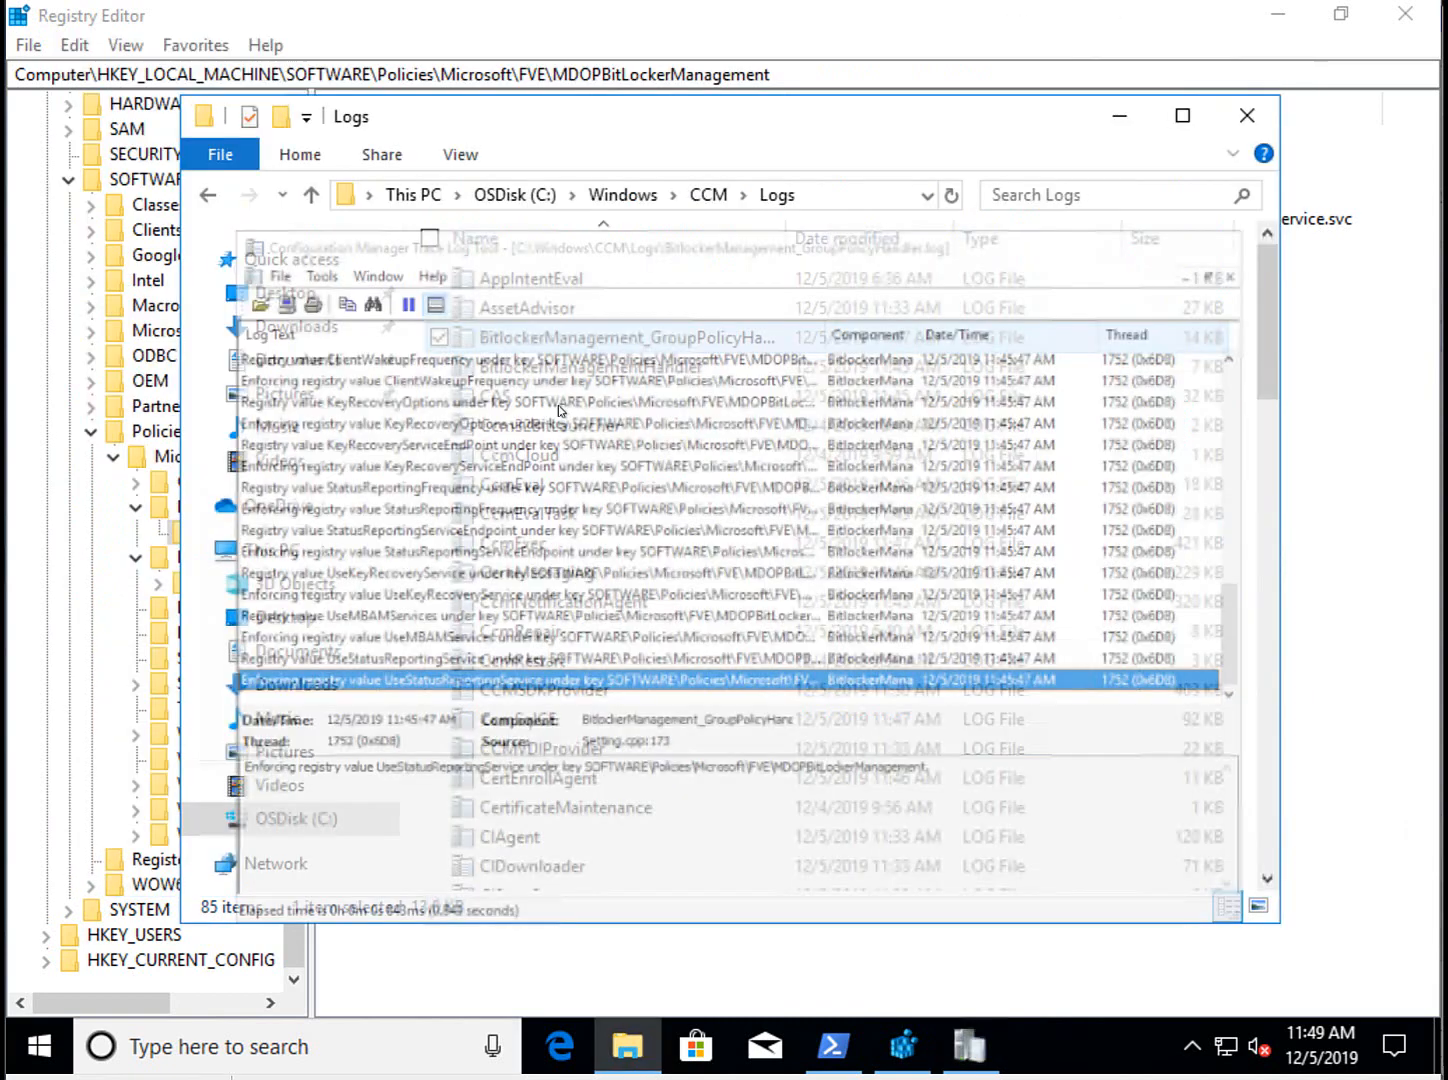
Open BitlockerManagementHandler.log and inspect the 'Found current management point' entry for CM01.
double_click(674, 367)
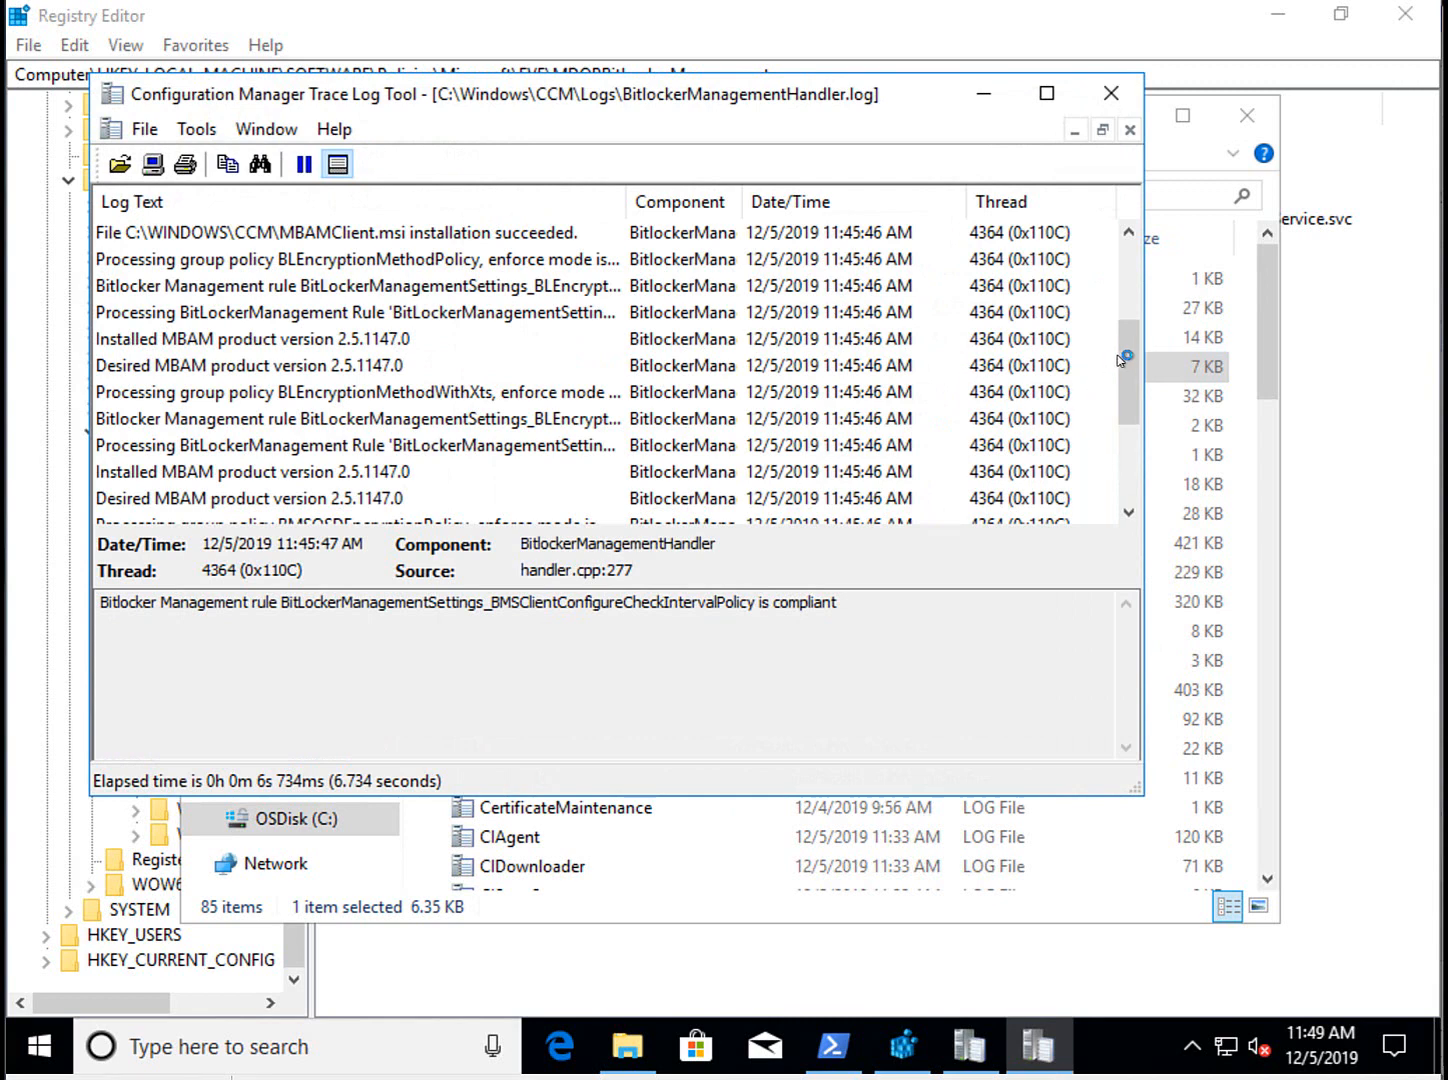
left_click_drag(1127, 356, 1124, 454)
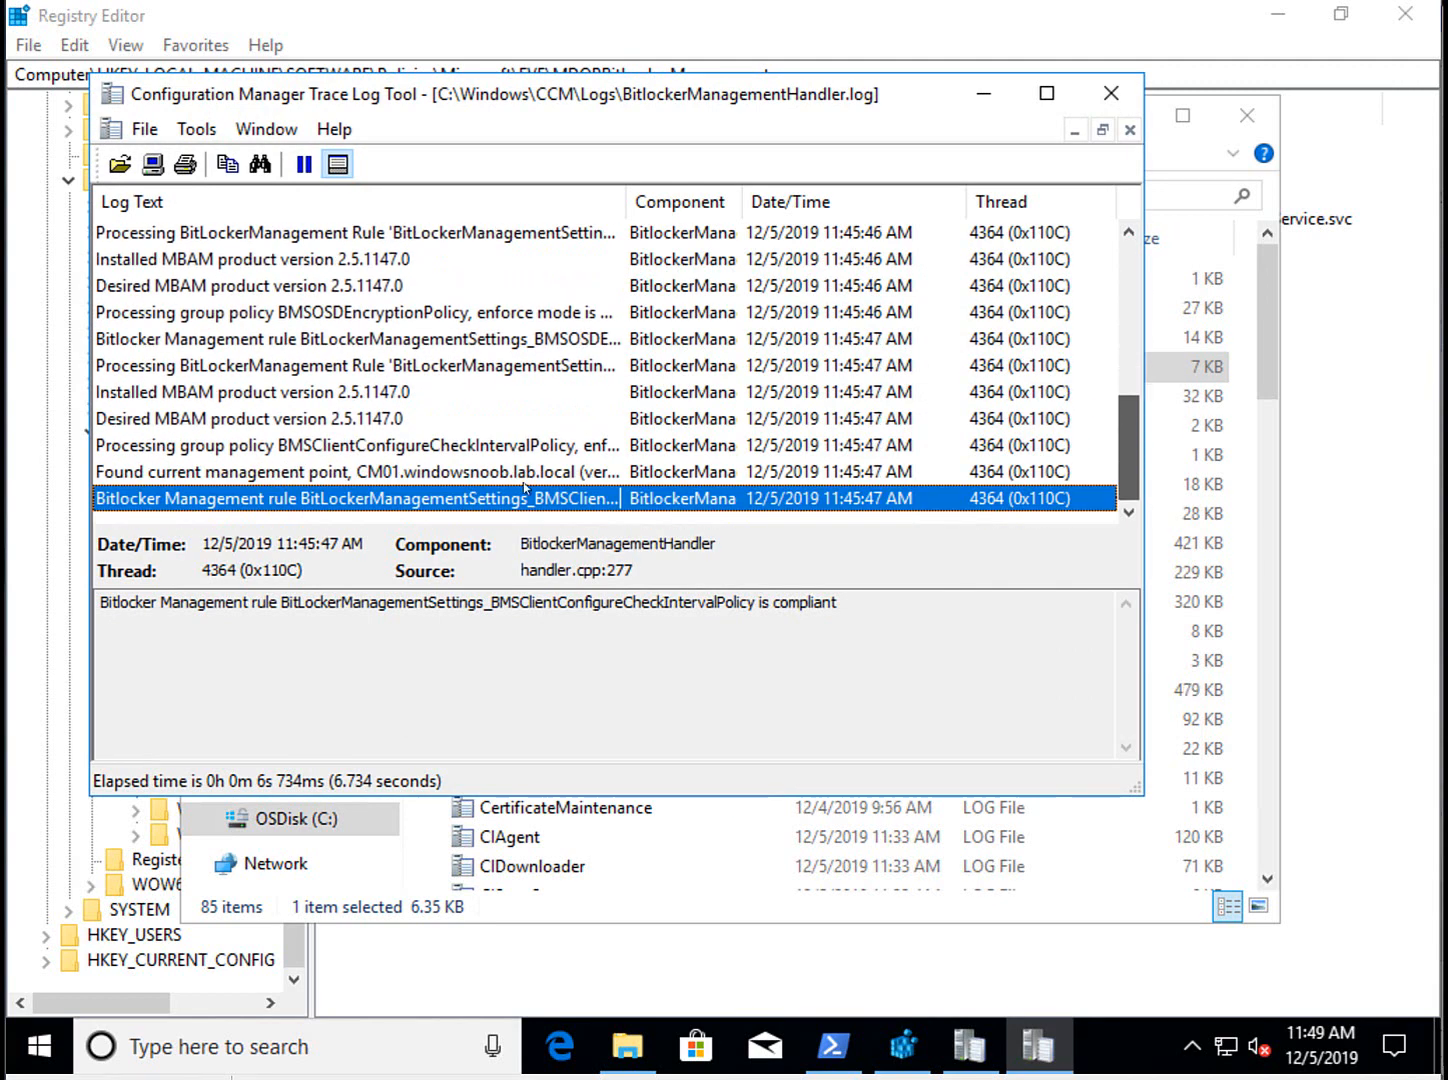
left_click(154, 472)
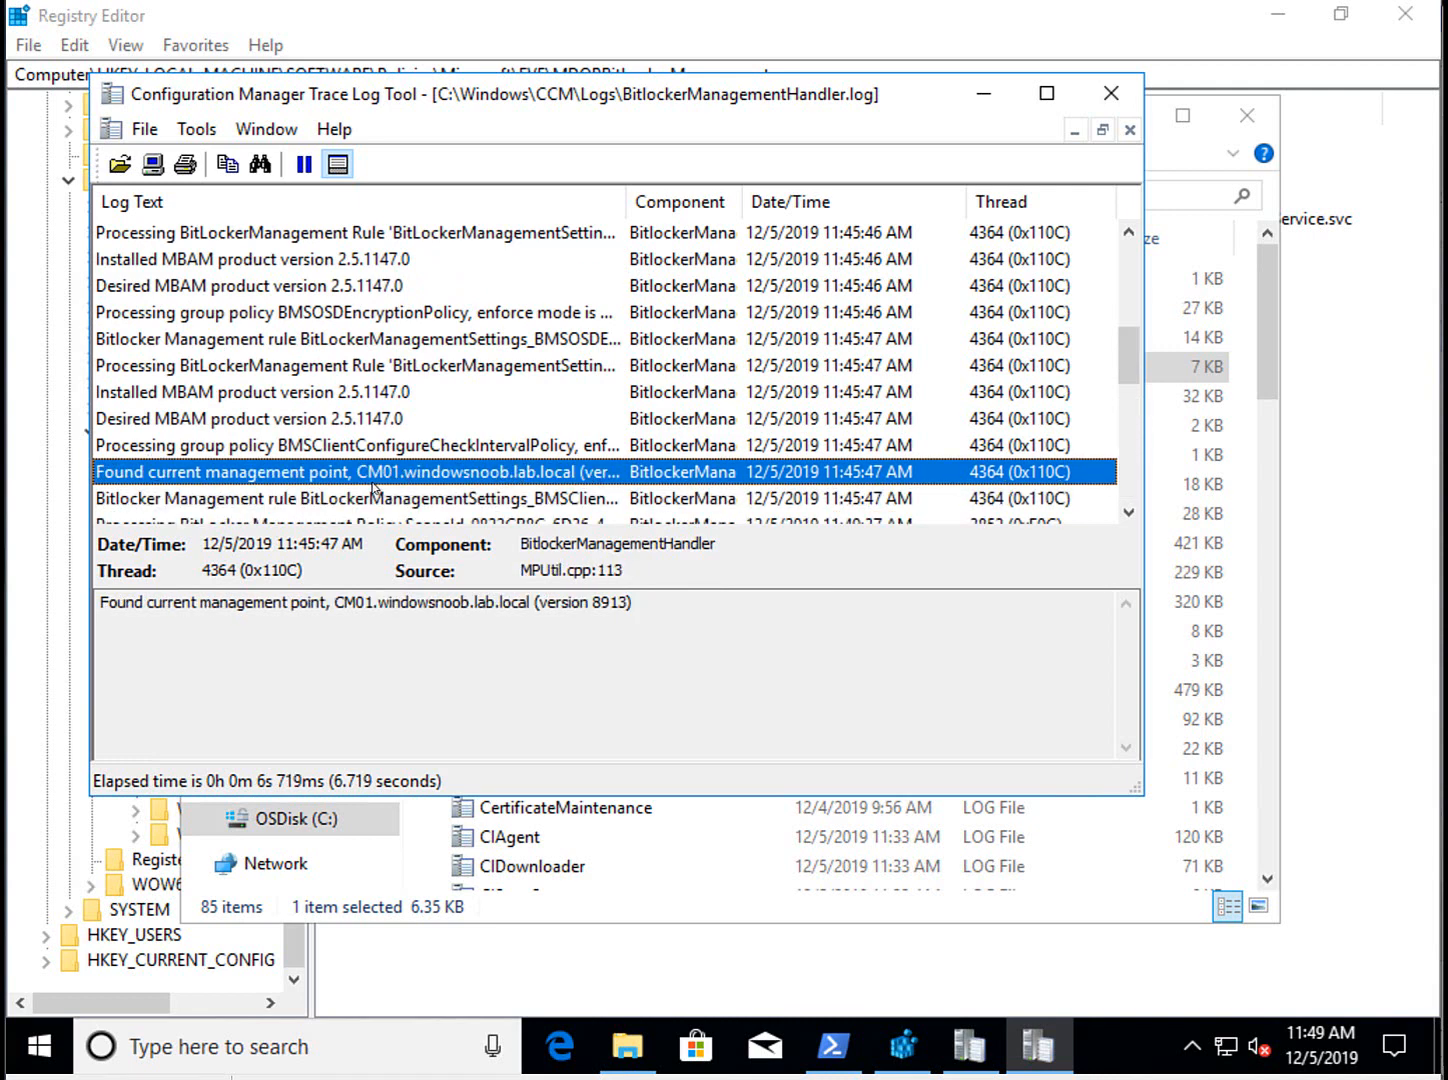
left_click(723, 614)
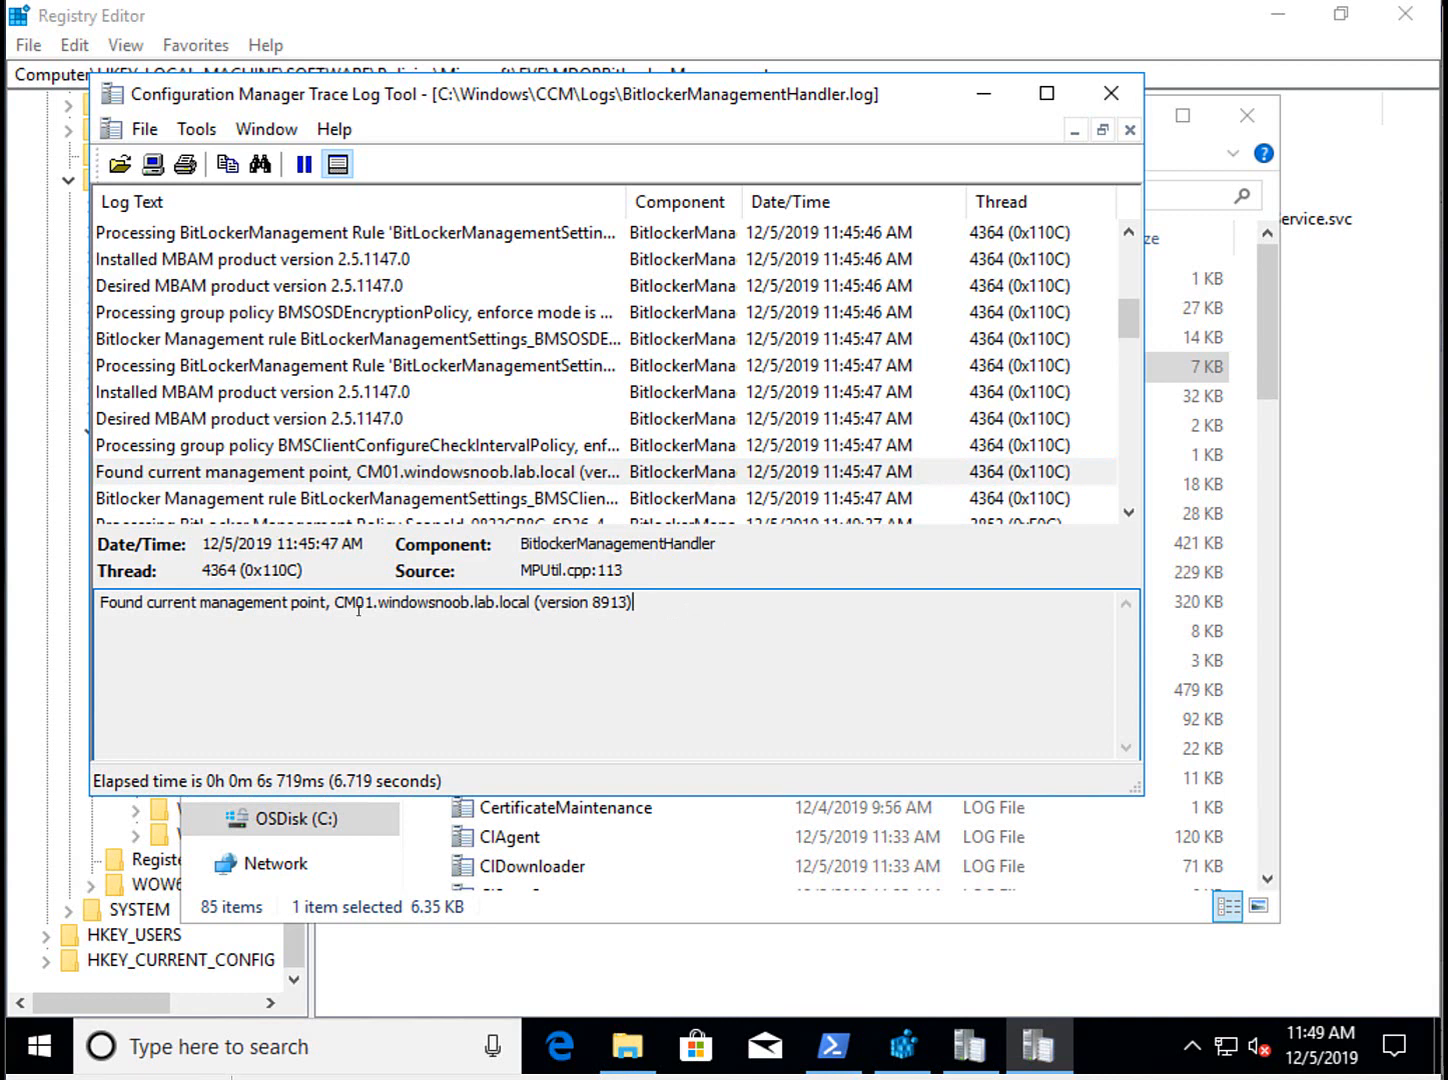
left_click_drag(358, 609, 22, 613)
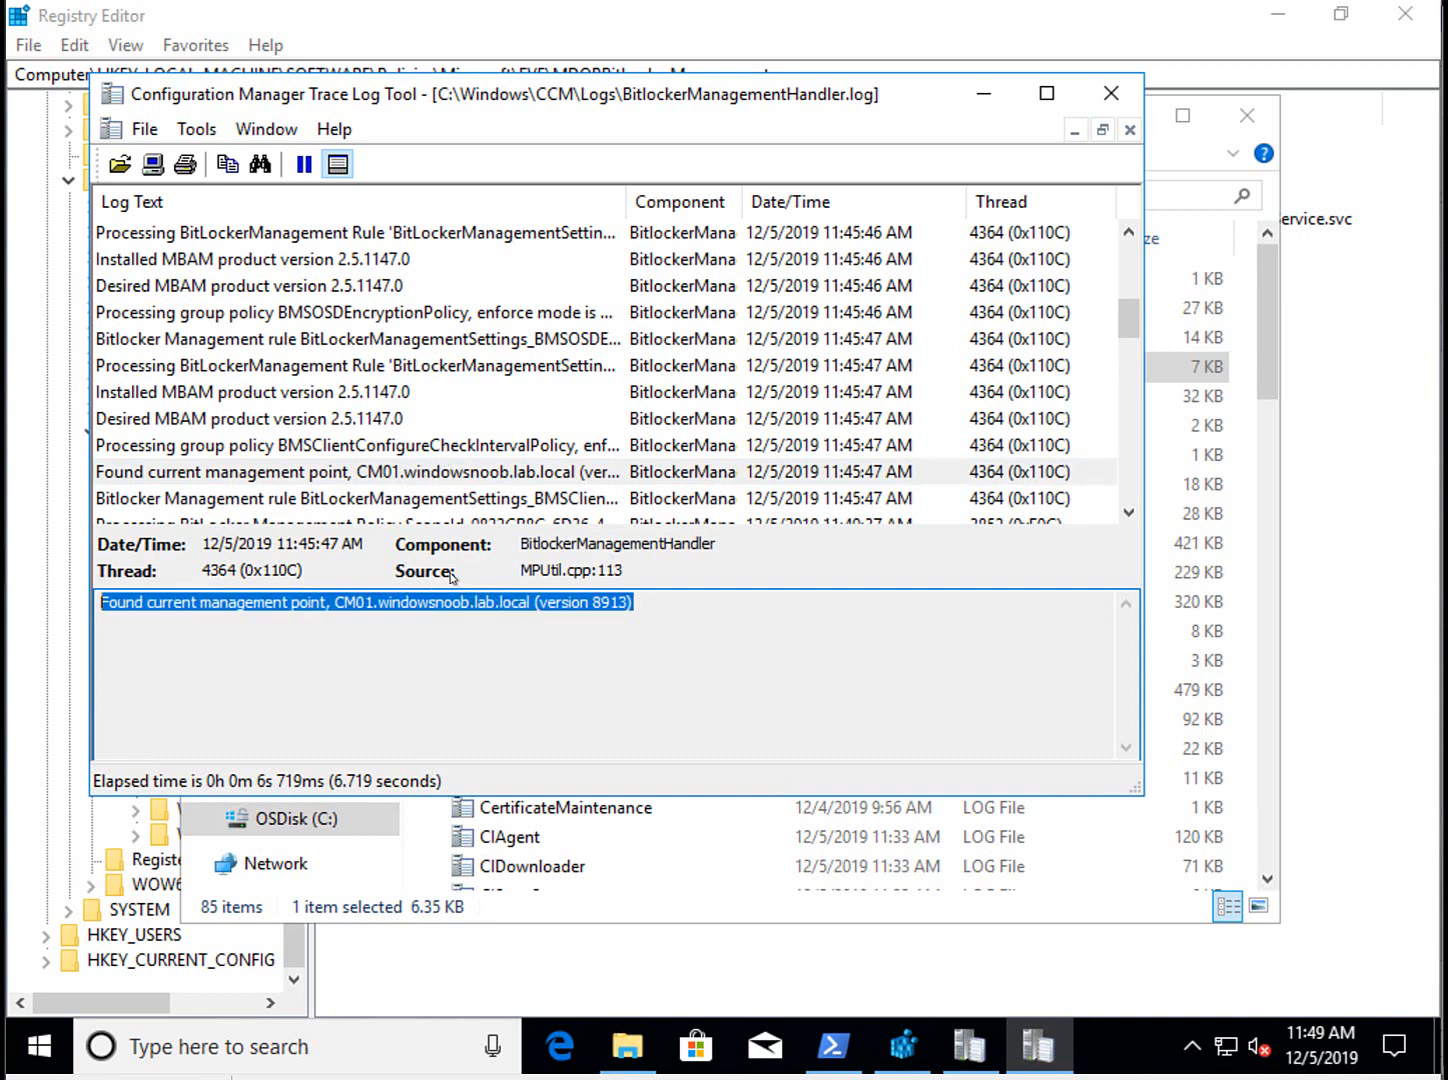
left_click_drag(1129, 320, 1130, 525)
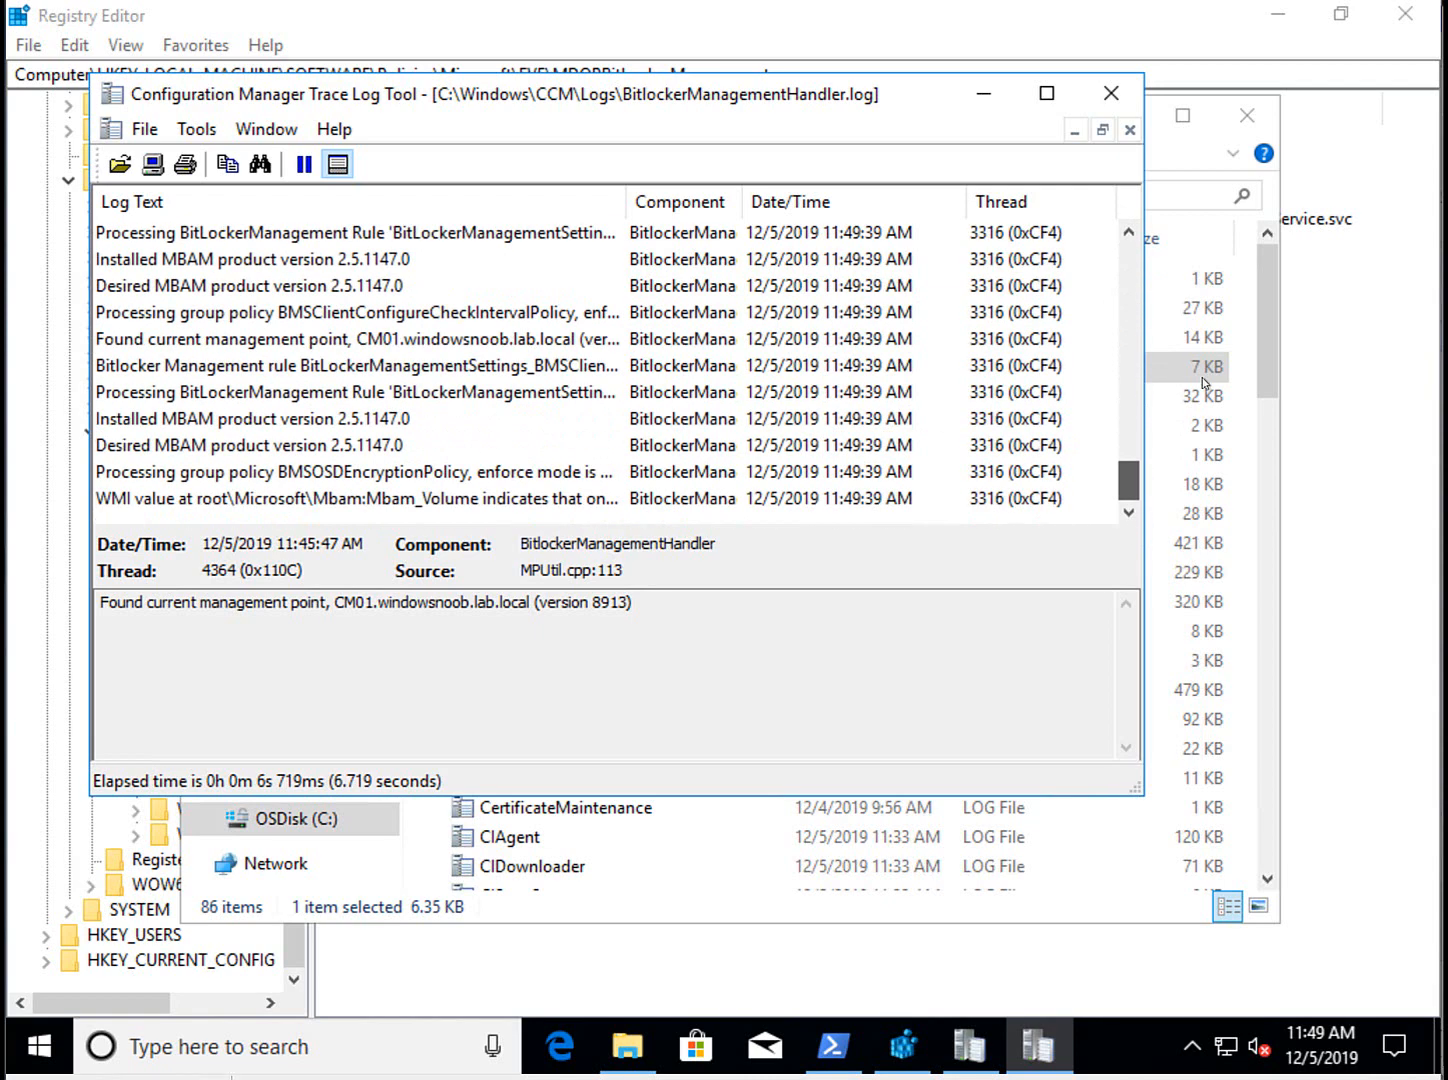
left_click(1269, 343)
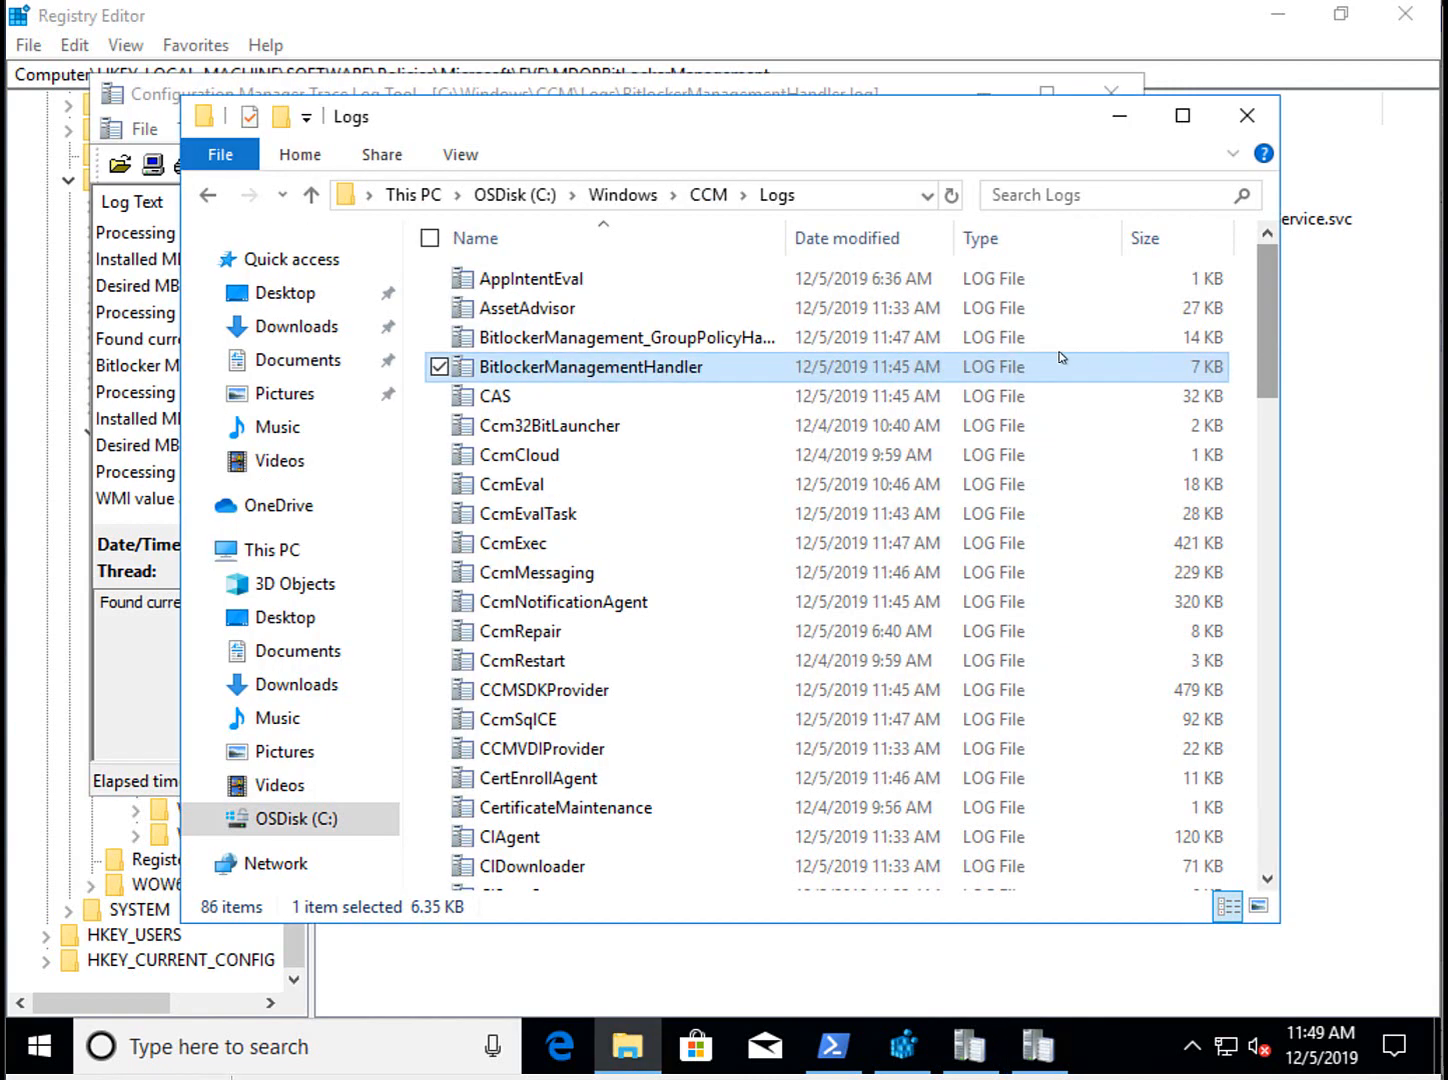
Select the BitlockerManagement_GroupPolicyHandler and BitlockerManagementHandler log files.
left_click(658, 343)
key("Down")
left_click(648, 367)
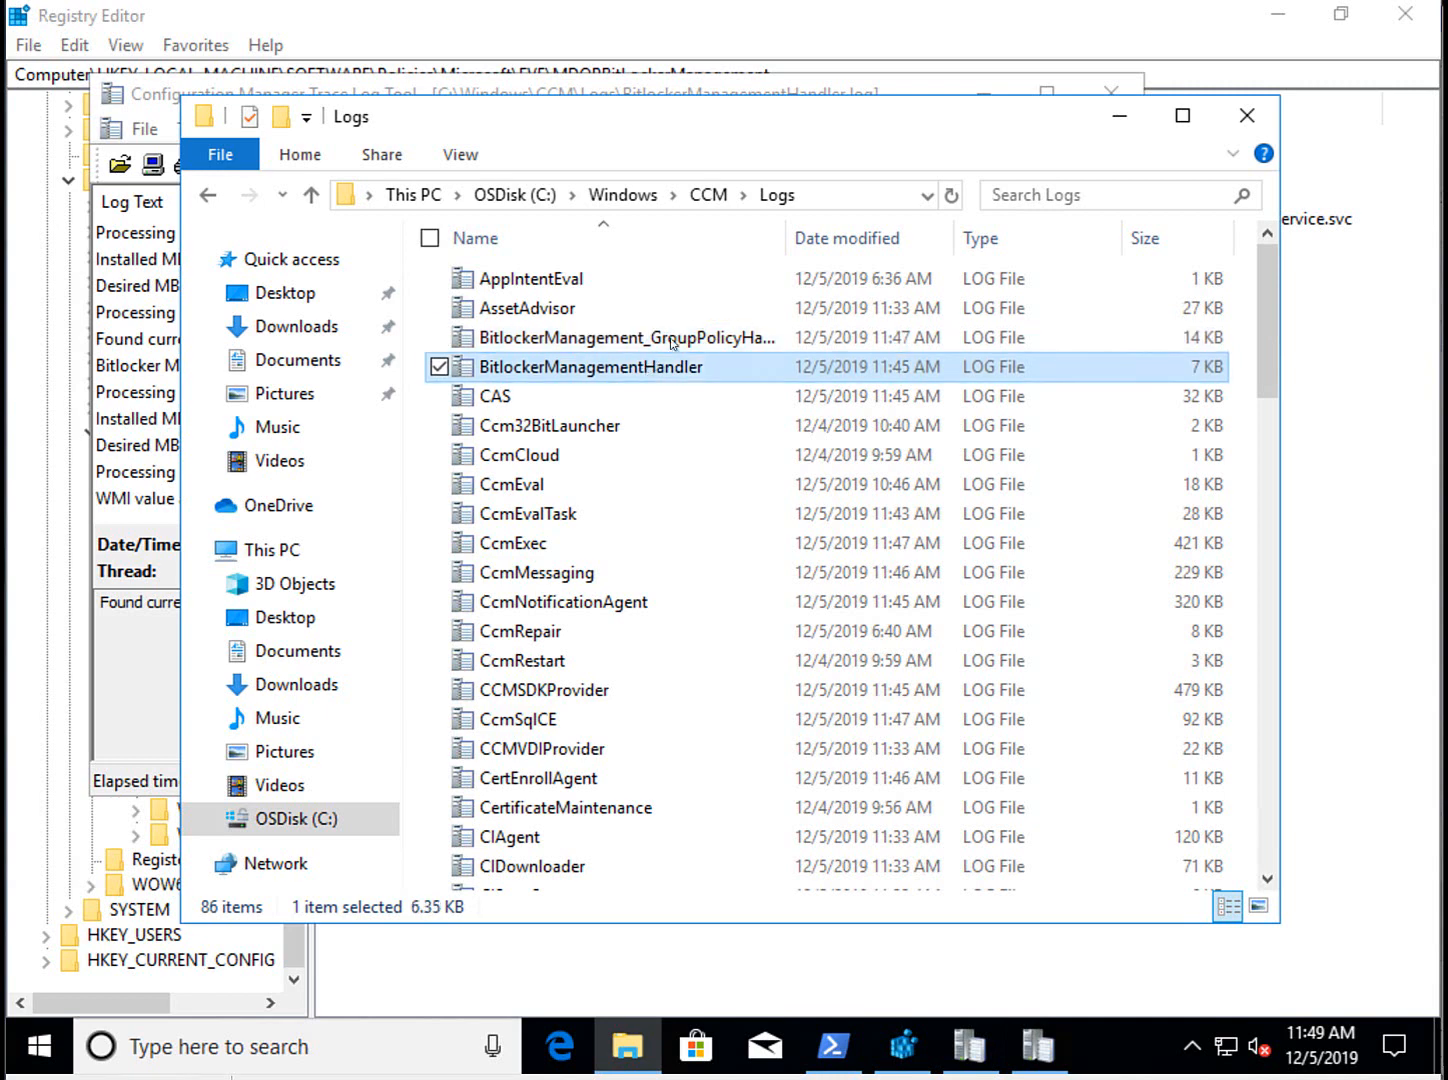
left_click(672, 338)
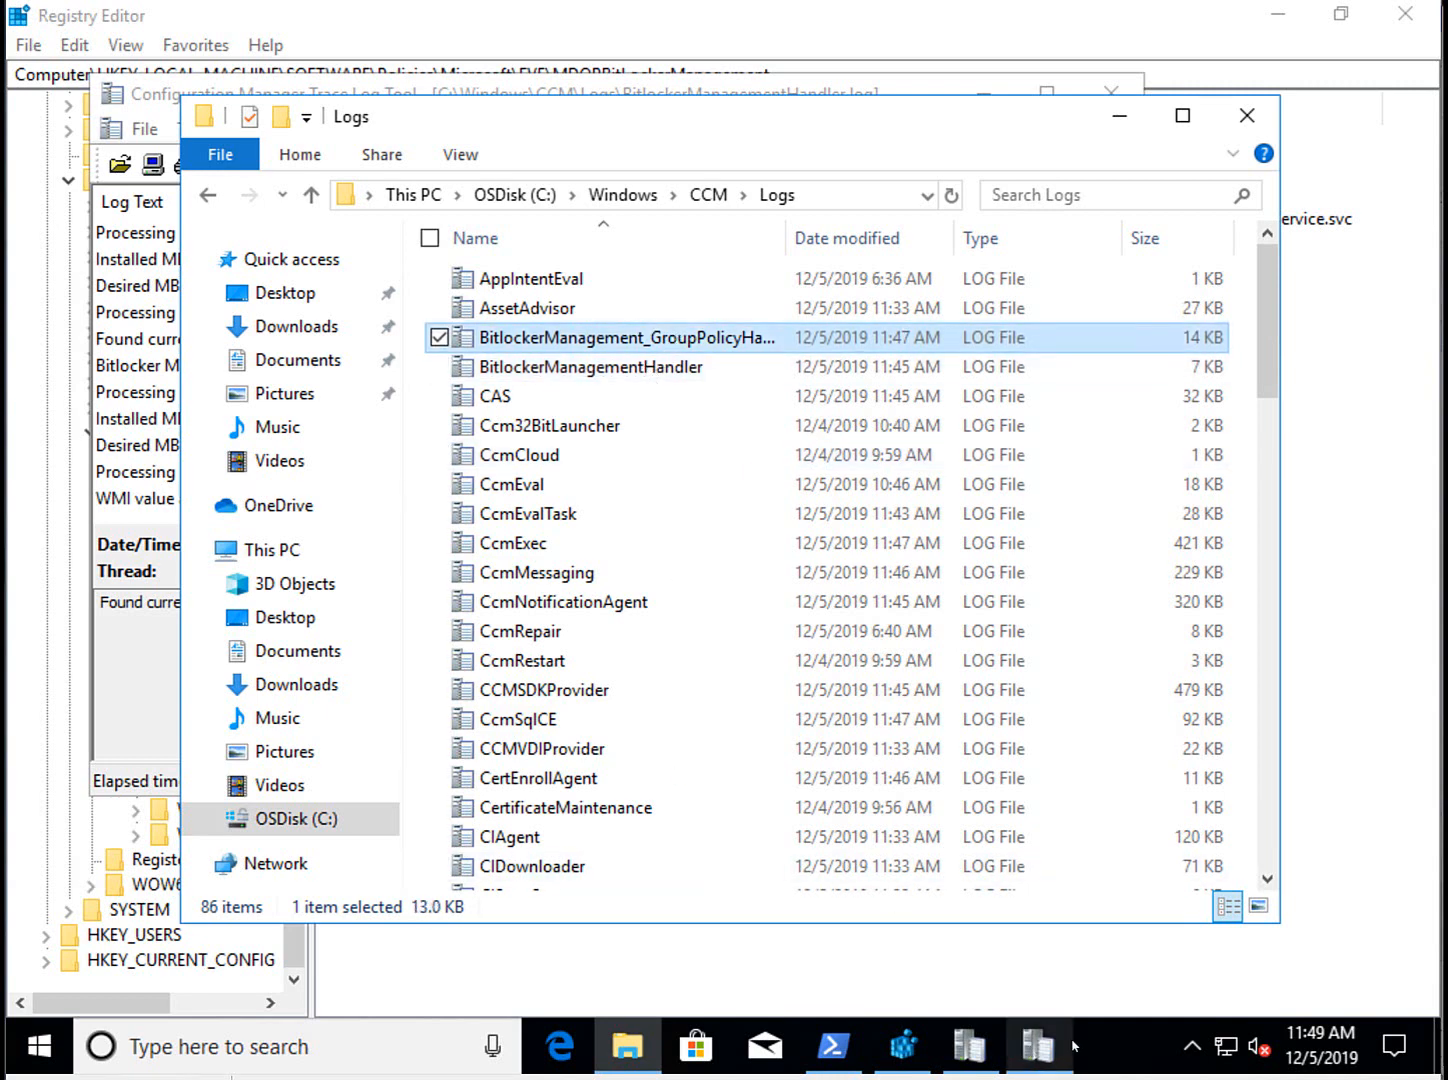
Run 'control' and open Configuration Manager client properties under System and Security.
right_click(52, 1057)
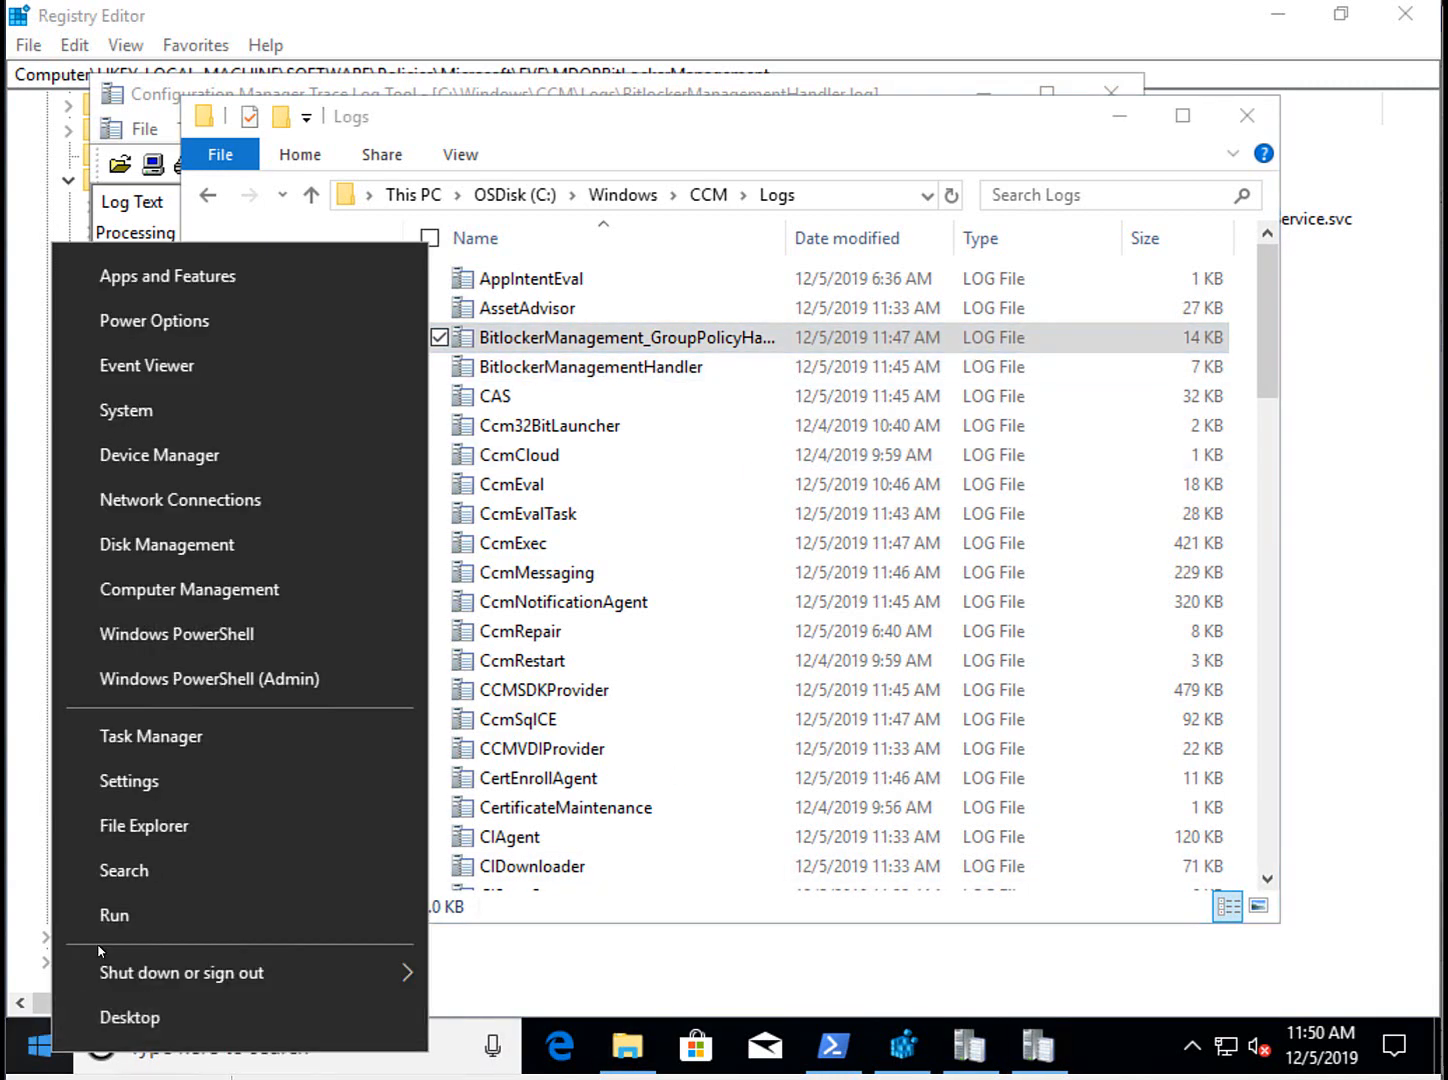
left_click(155, 913)
type("control")
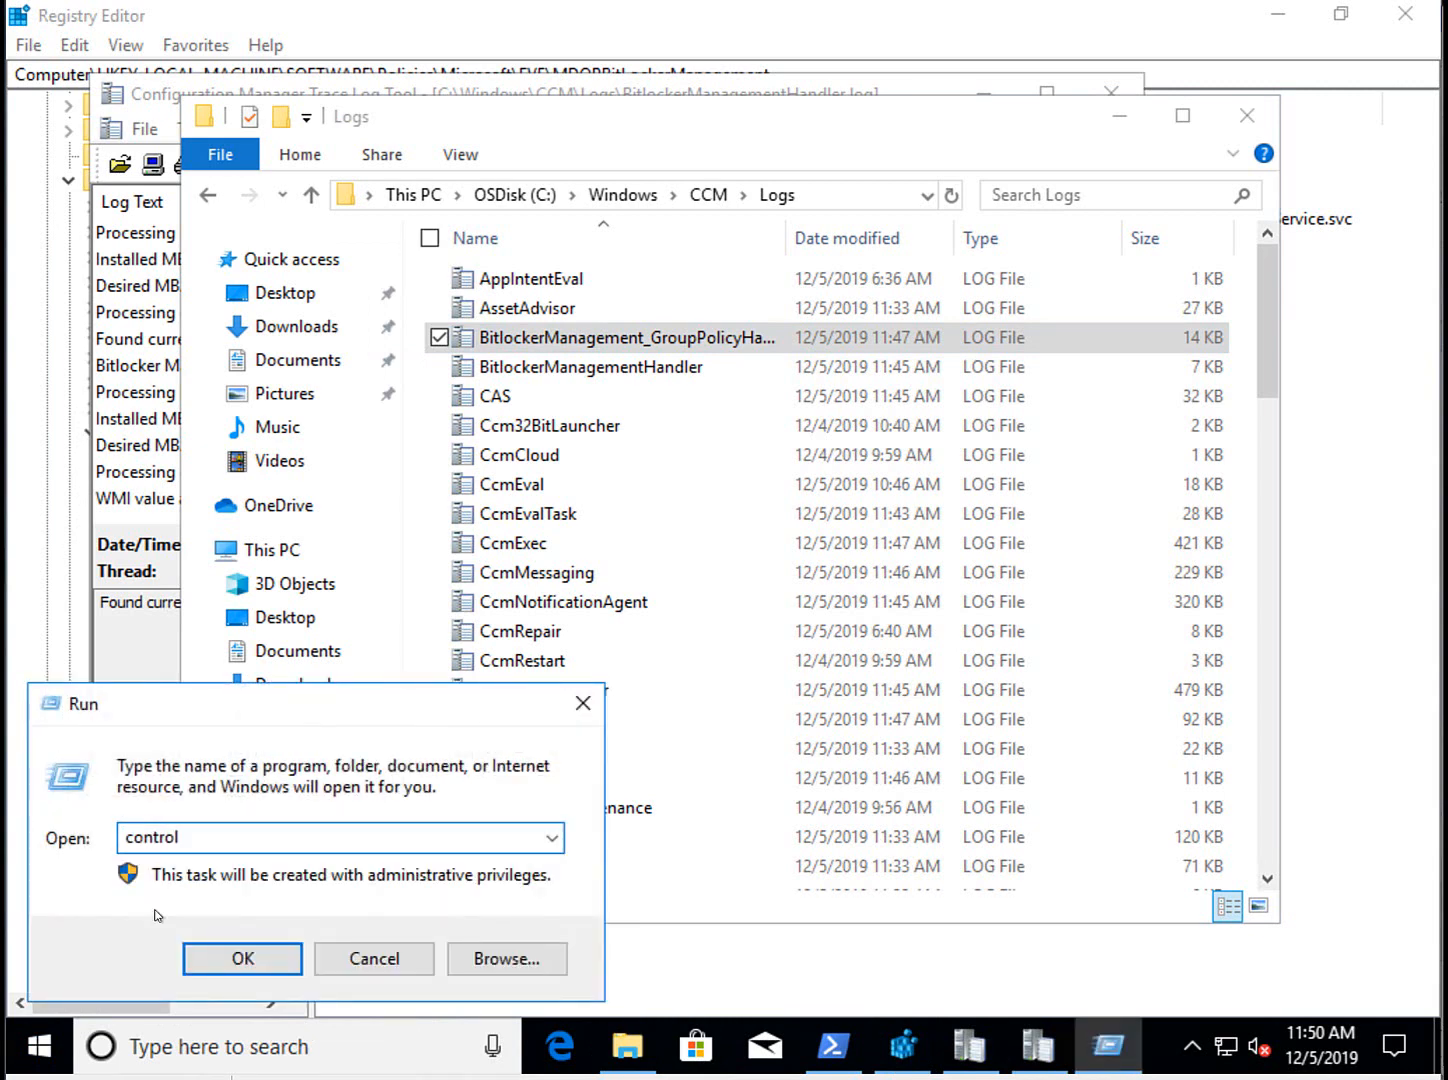
key("Return")
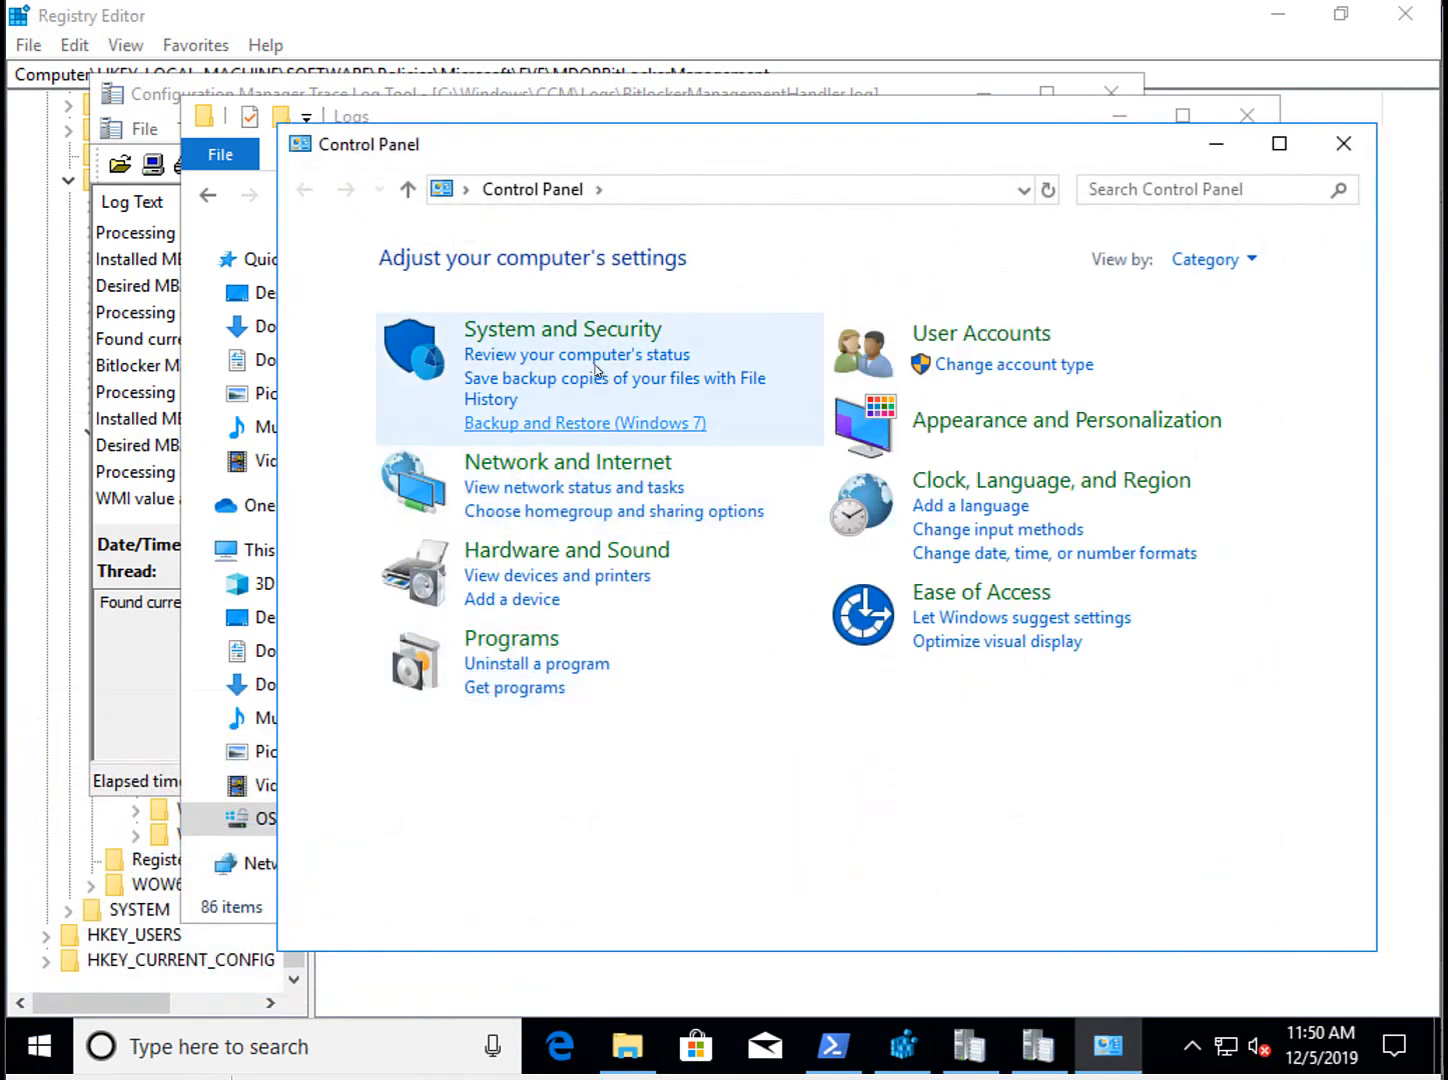
left_click(612, 332)
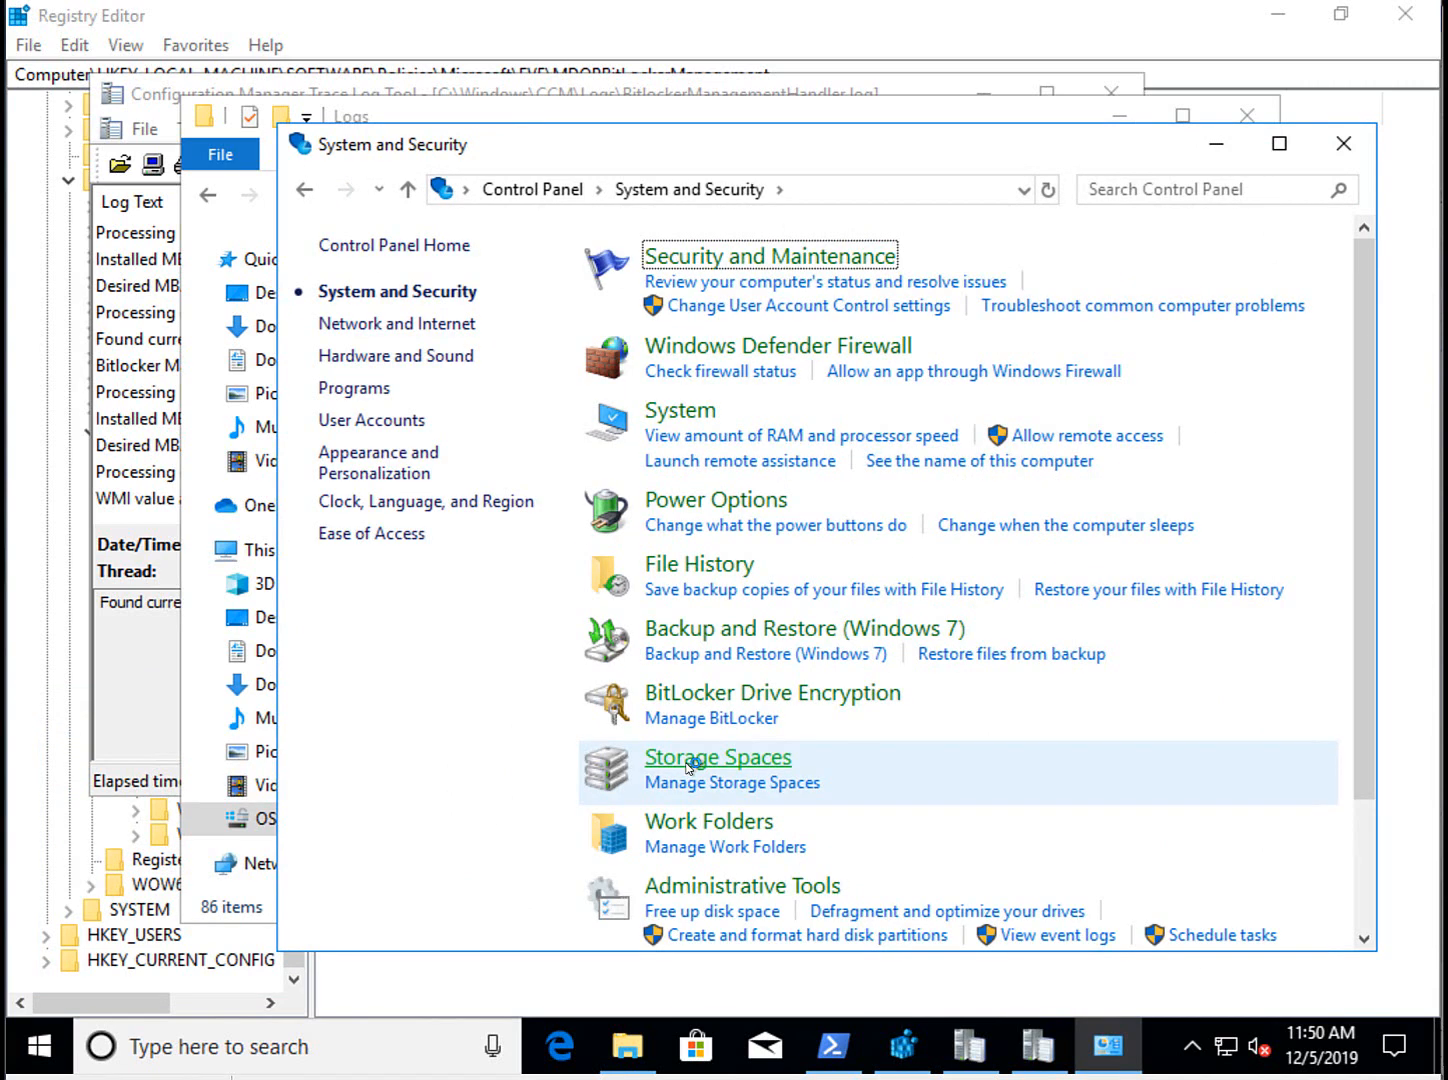
scroll(802, 882, "down", 1)
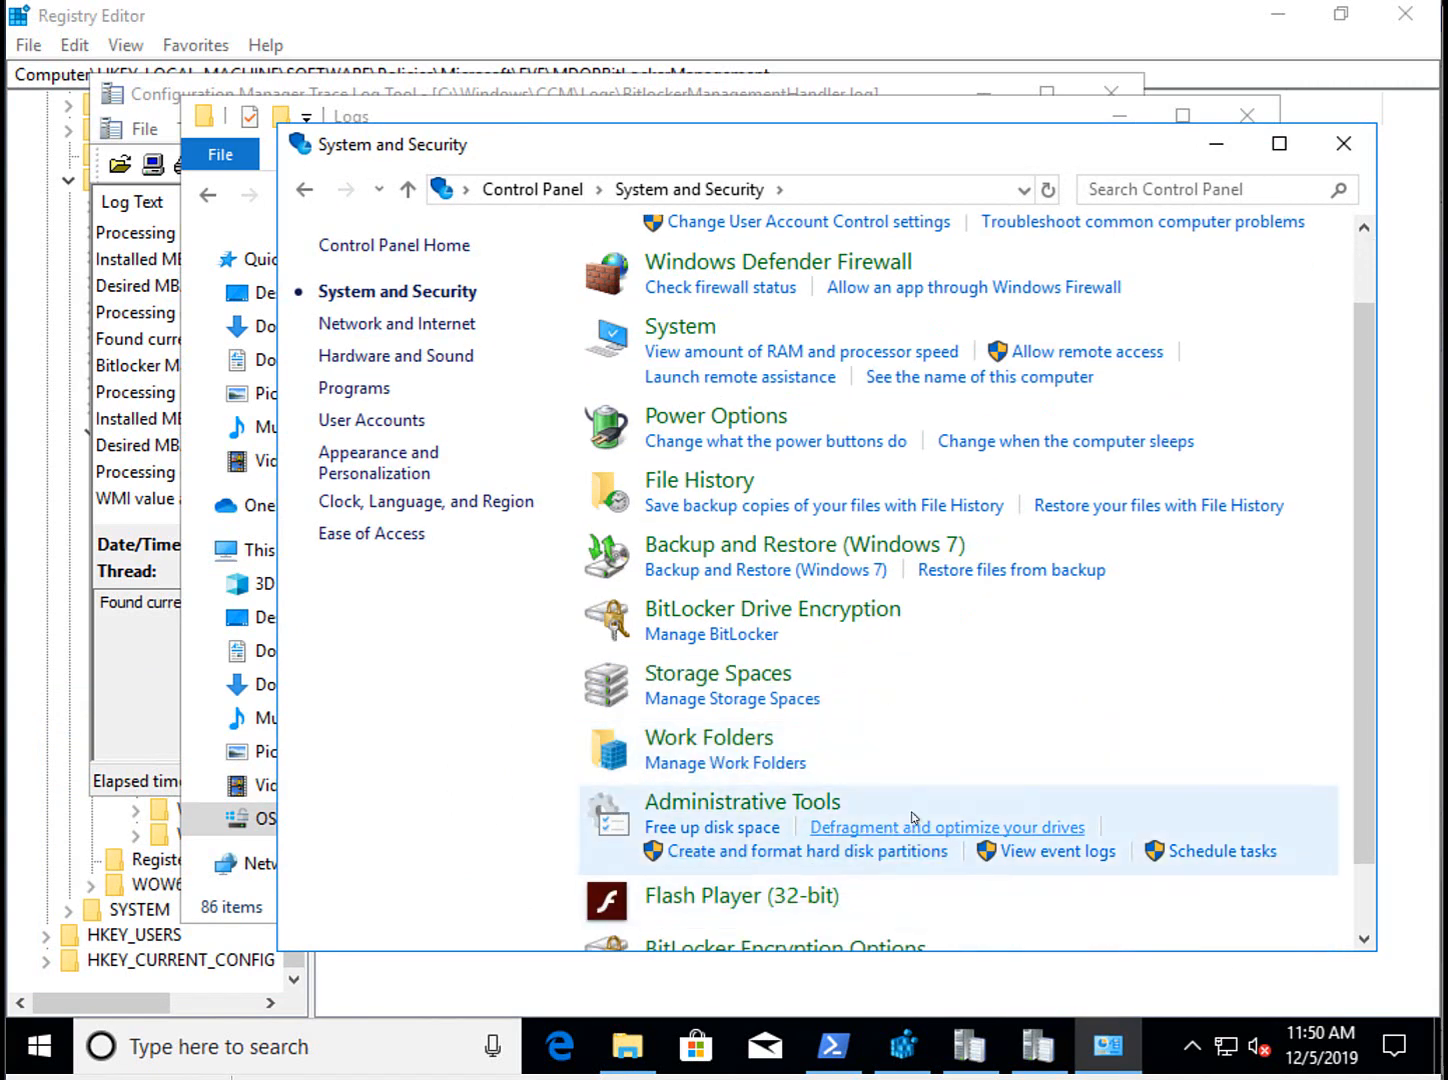
scroll(905, 818, "down", 1)
left_click(870, 928)
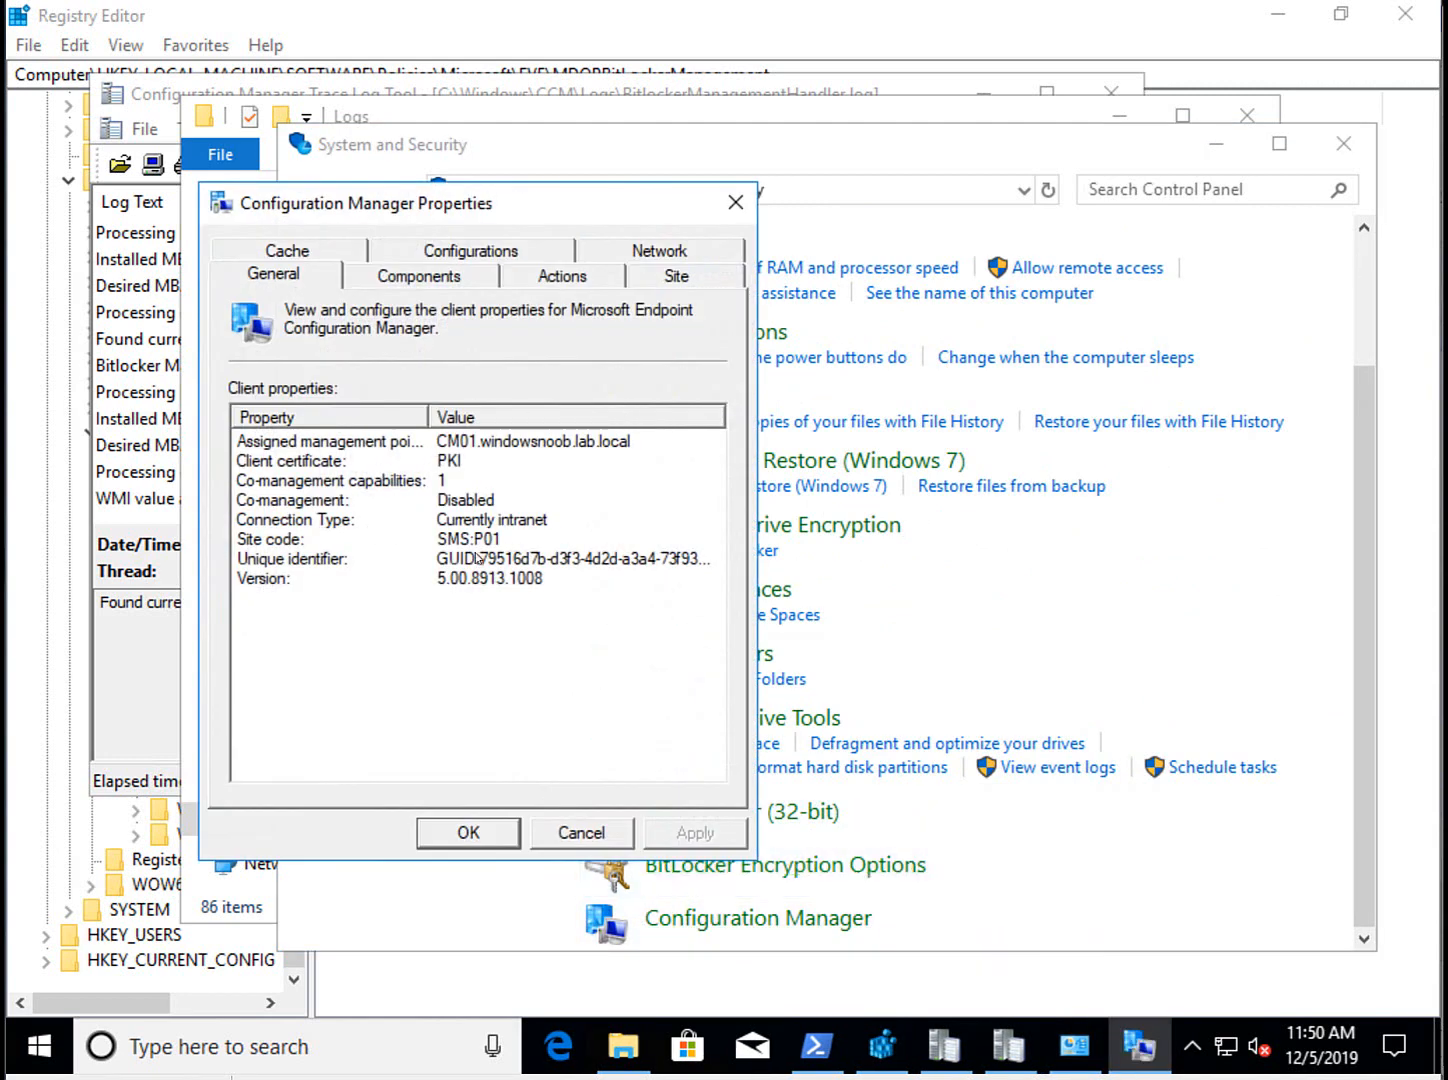
On the Configurations tab, select 'MBAM finally in 1910' and resize the Name column to read its status.
left_click(470, 250)
left_click_drag(508, 210, 849, 74)
left_click(658, 258)
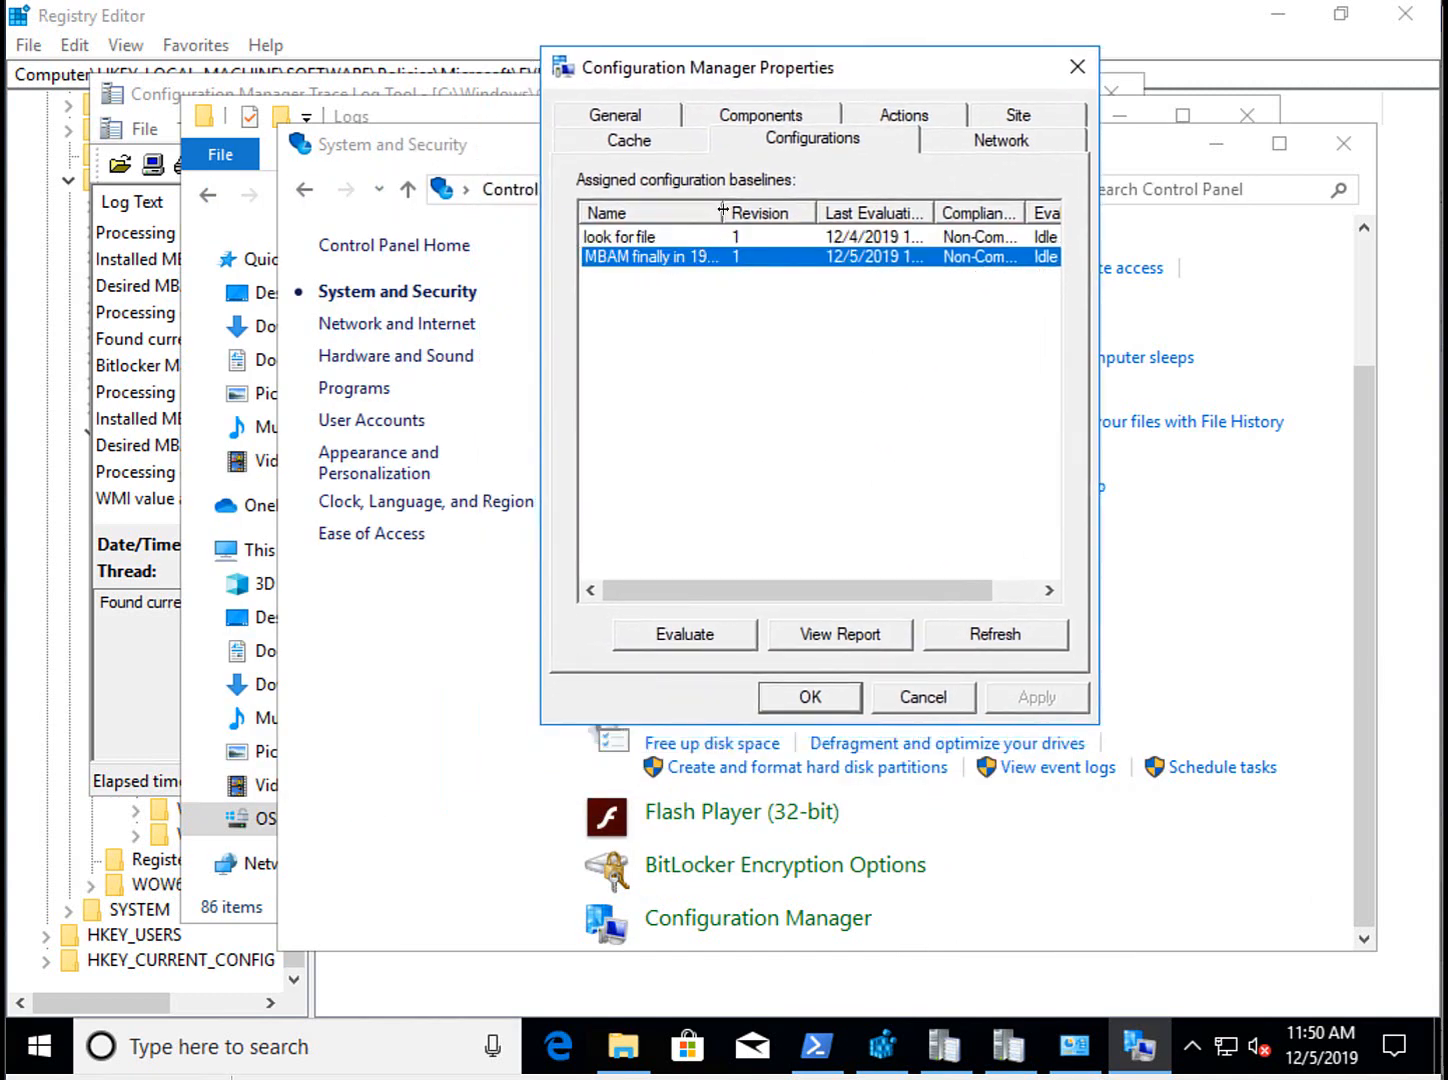
left_click_drag(723, 210, 803, 210)
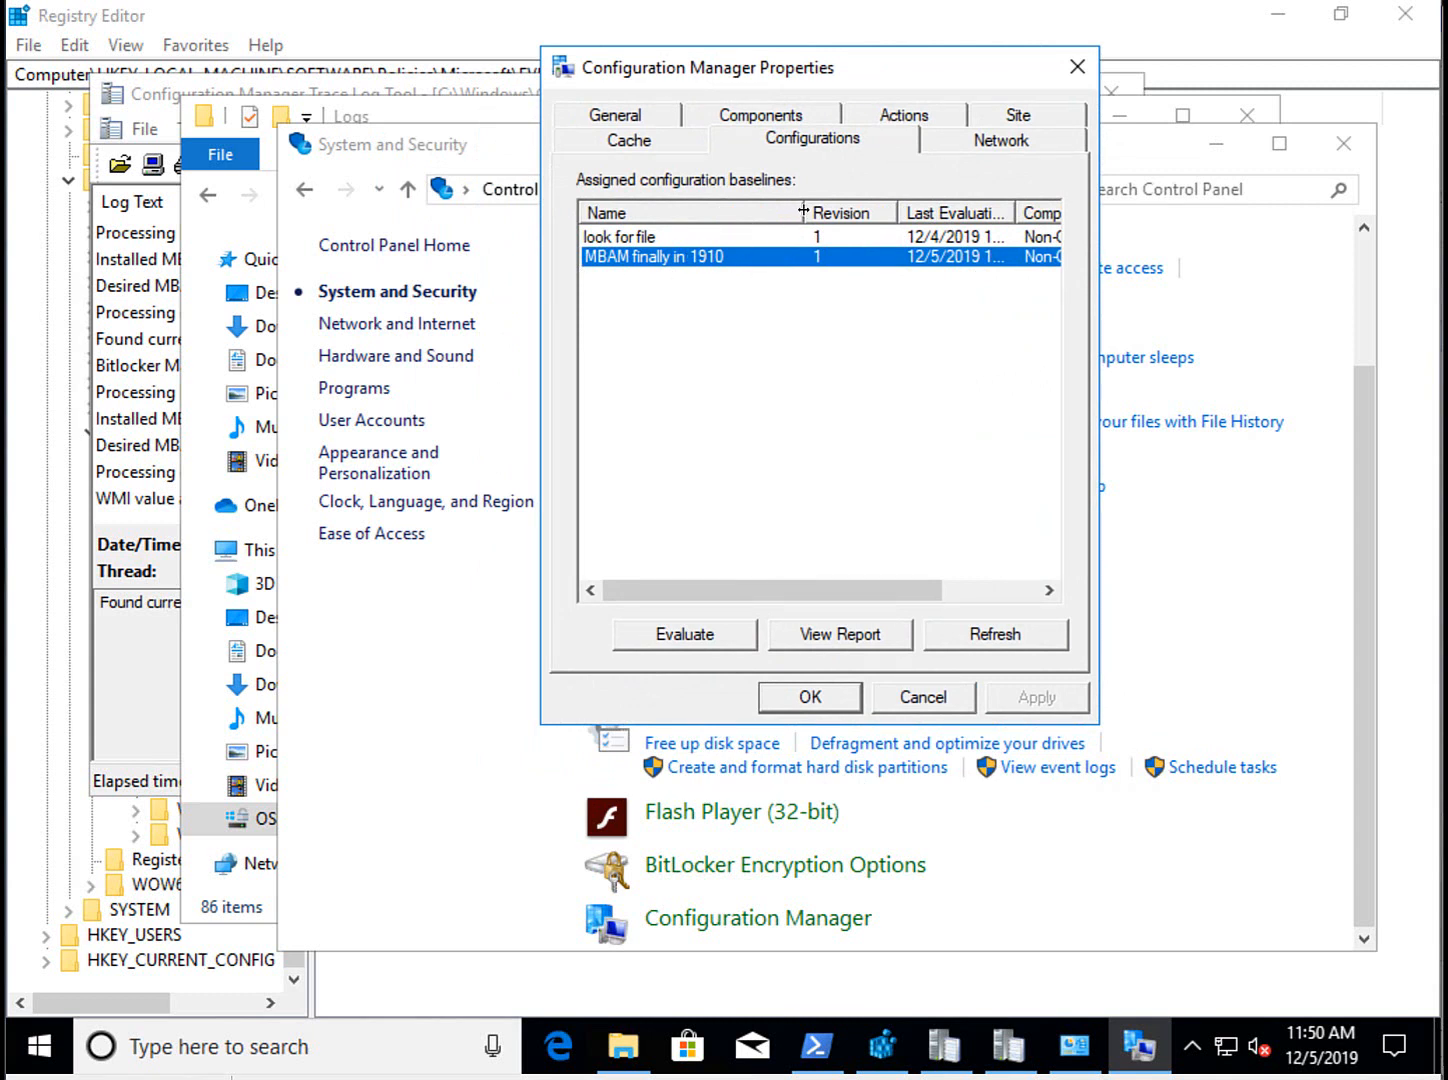
left_click_drag(803, 210, 737, 210)
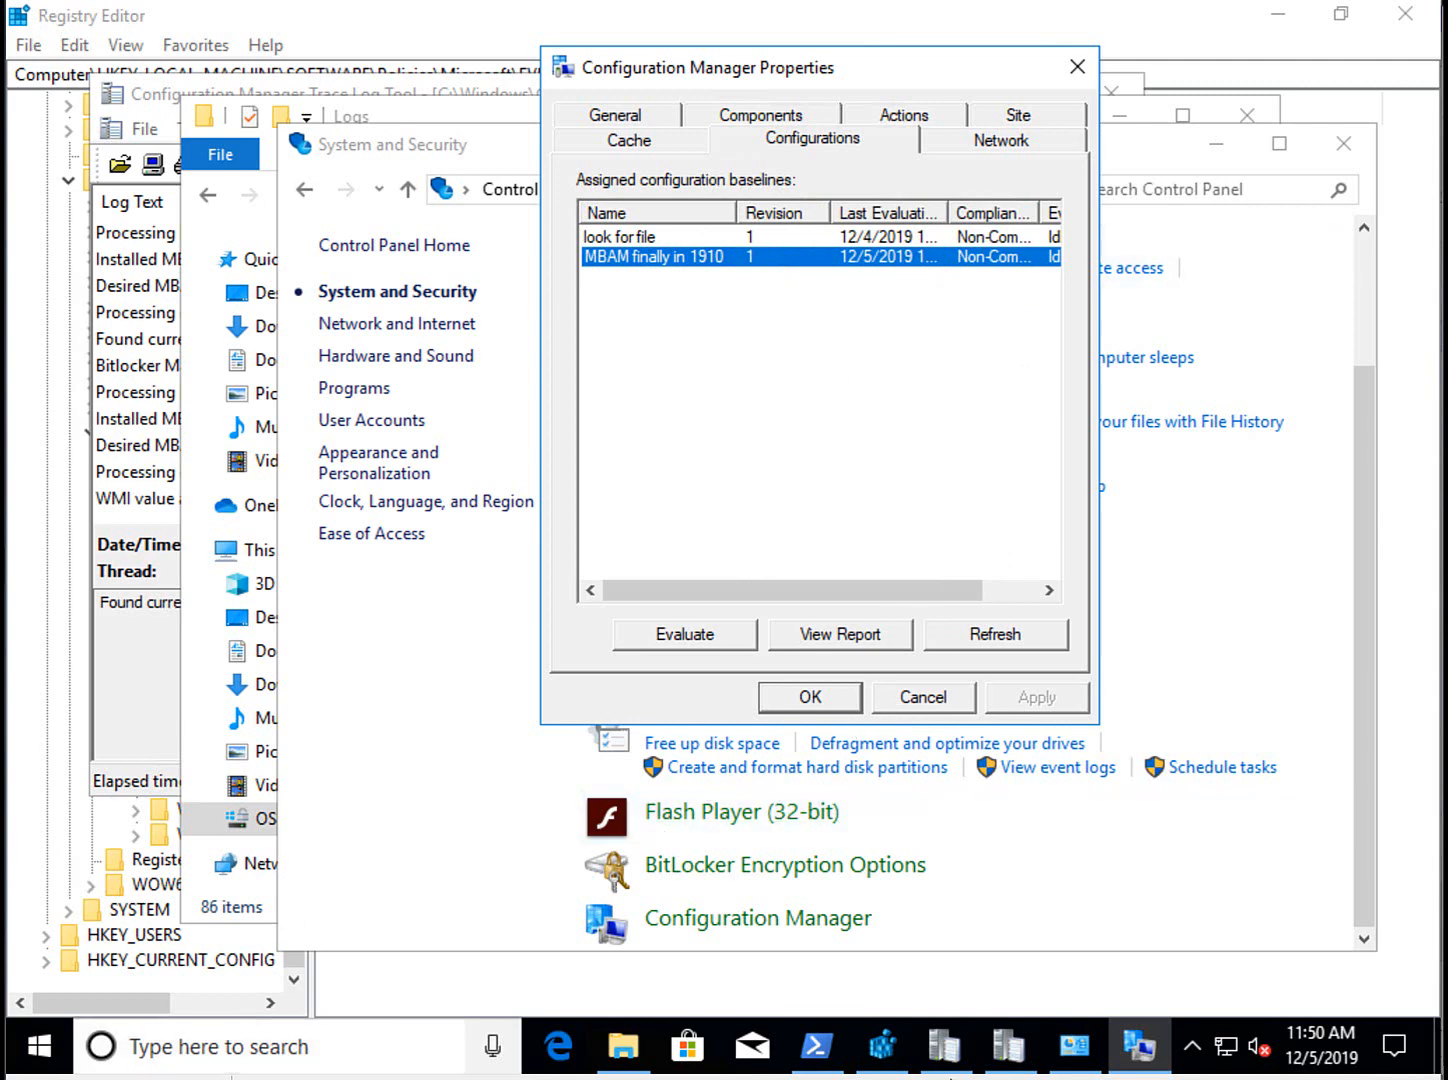
left_click(835, 1048)
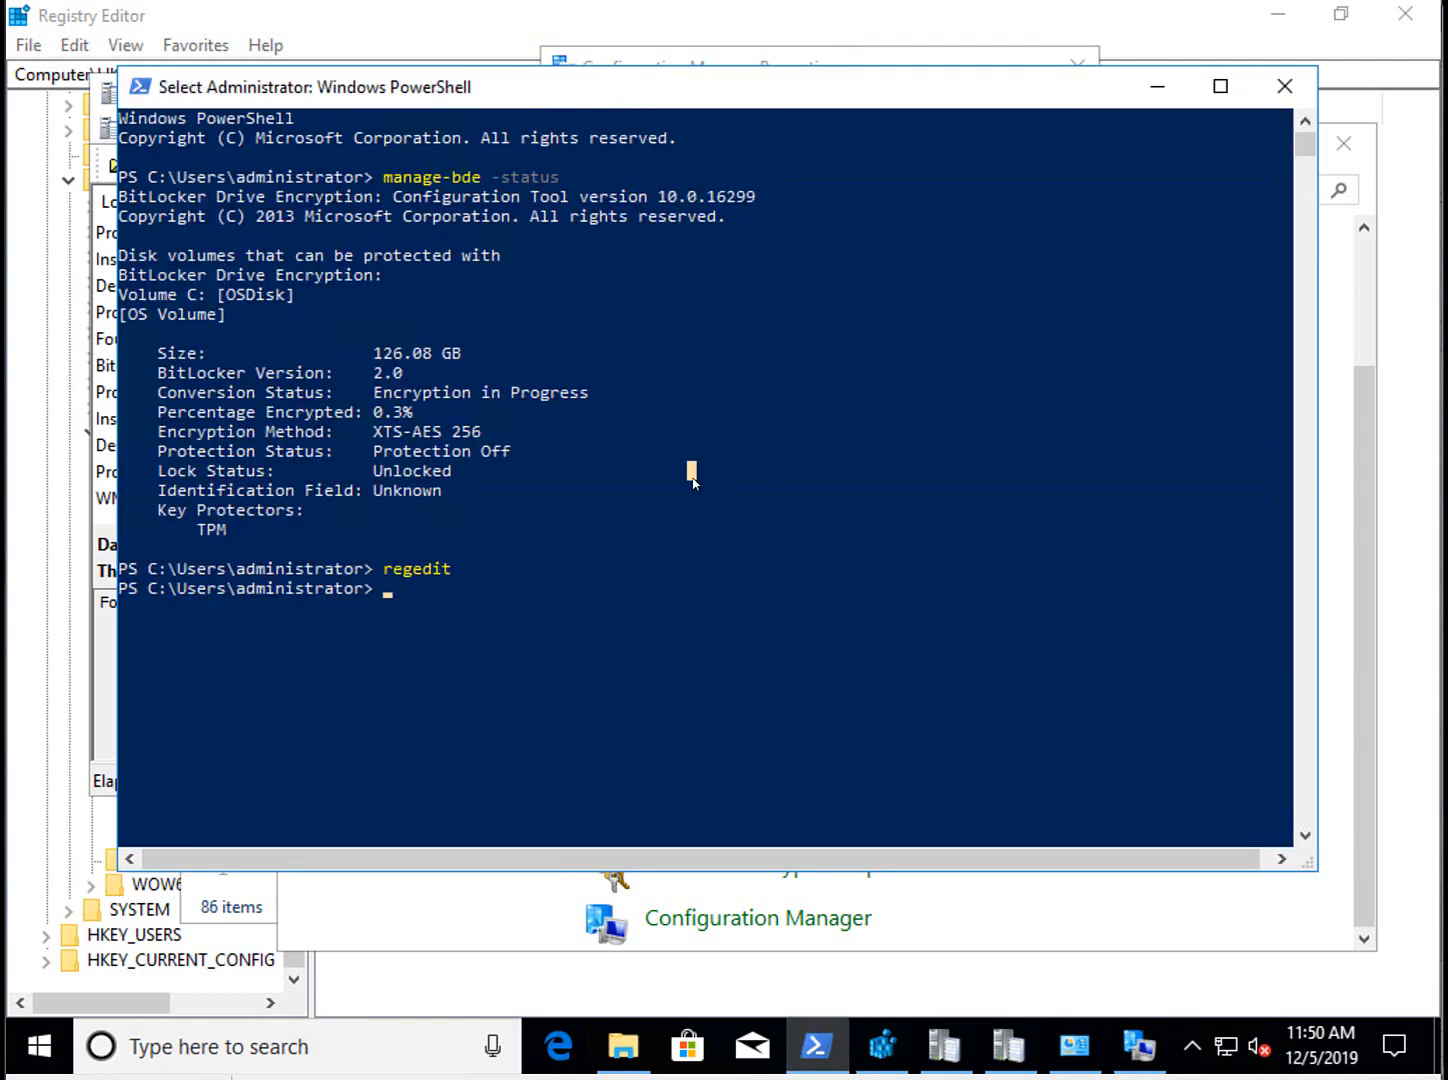
Rerun manage-bde -status three times until C: shows 96.8% encrypted.
key("Up")
key("Up")
key("Return")
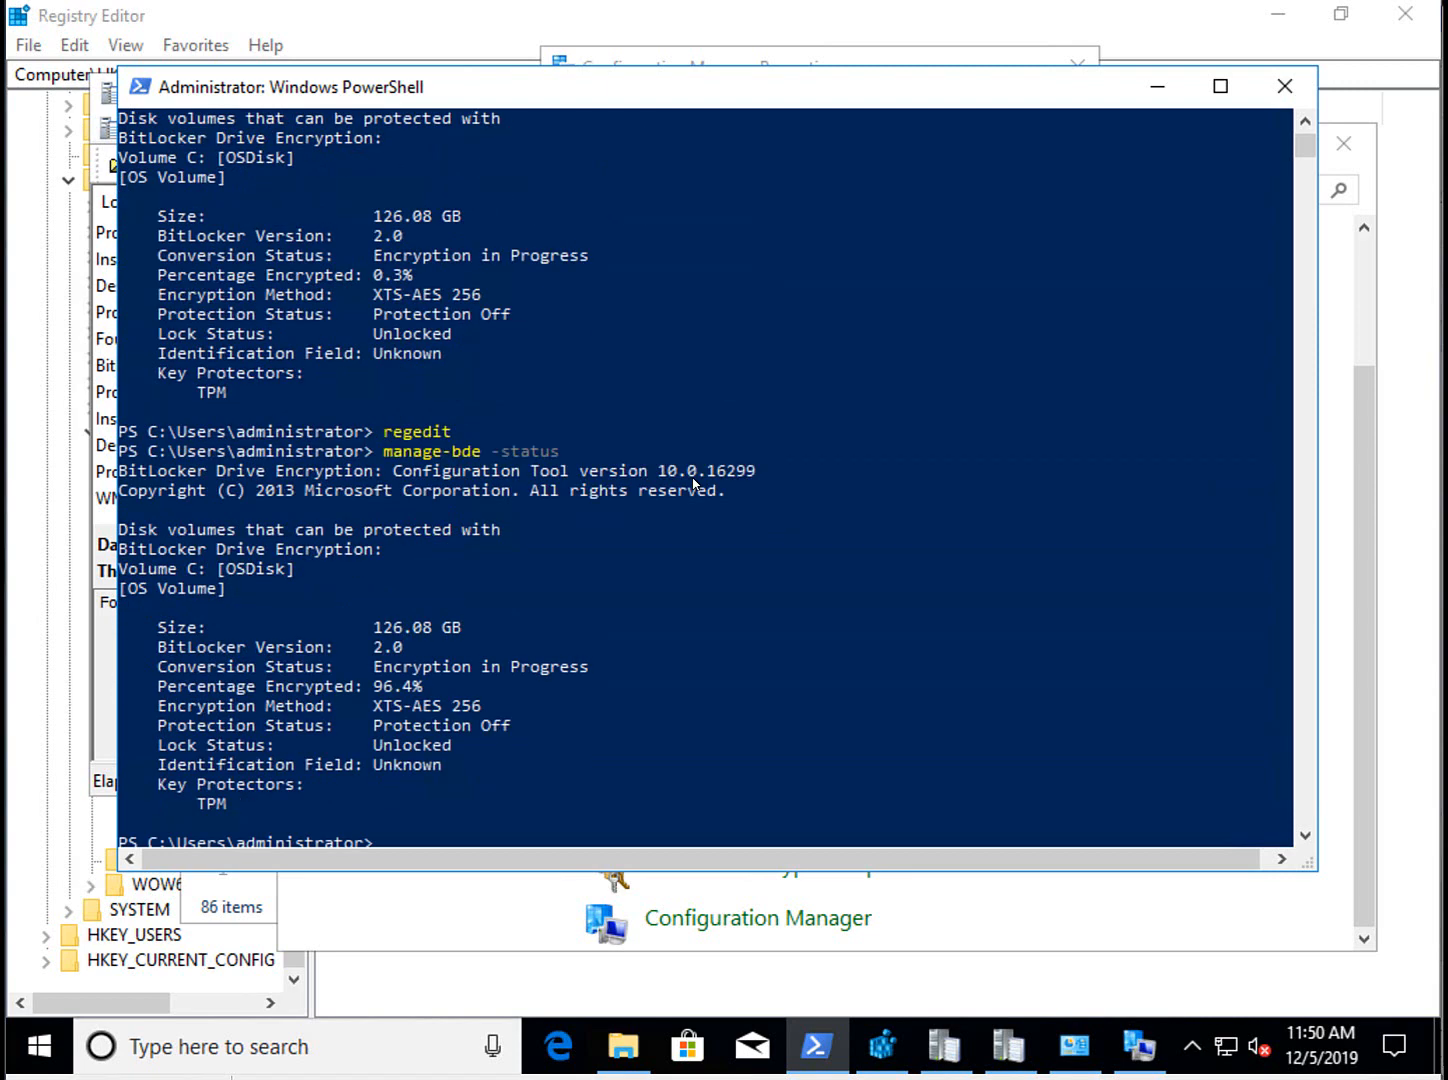
key("Up")
key("Return")
key("Up")
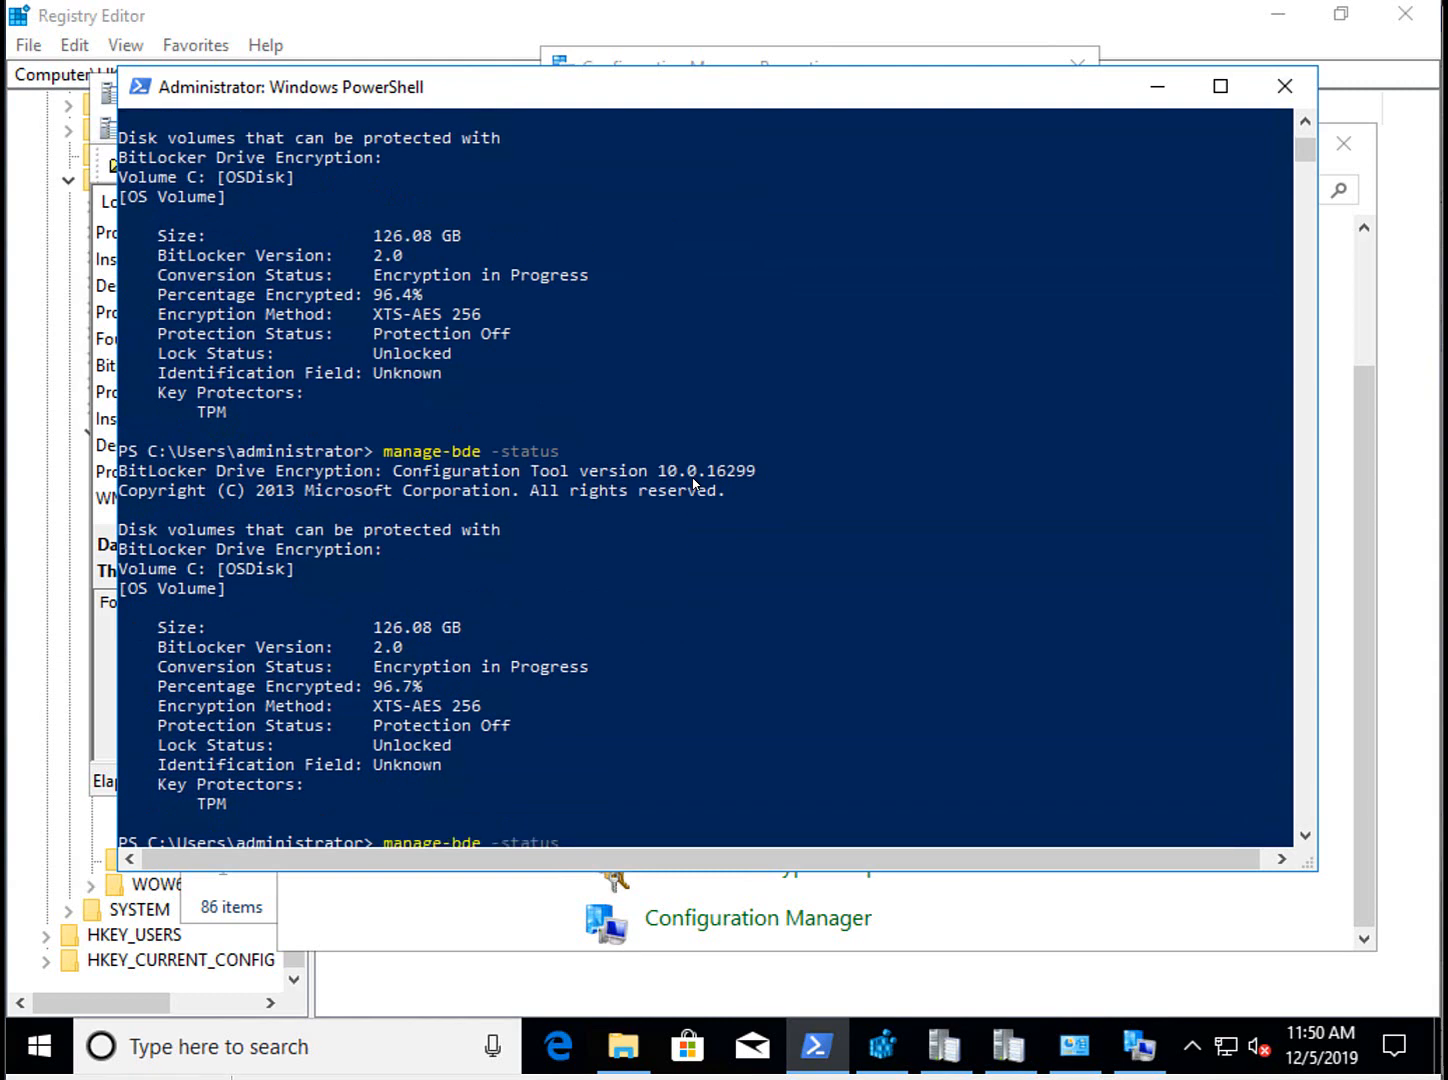
key("Return")
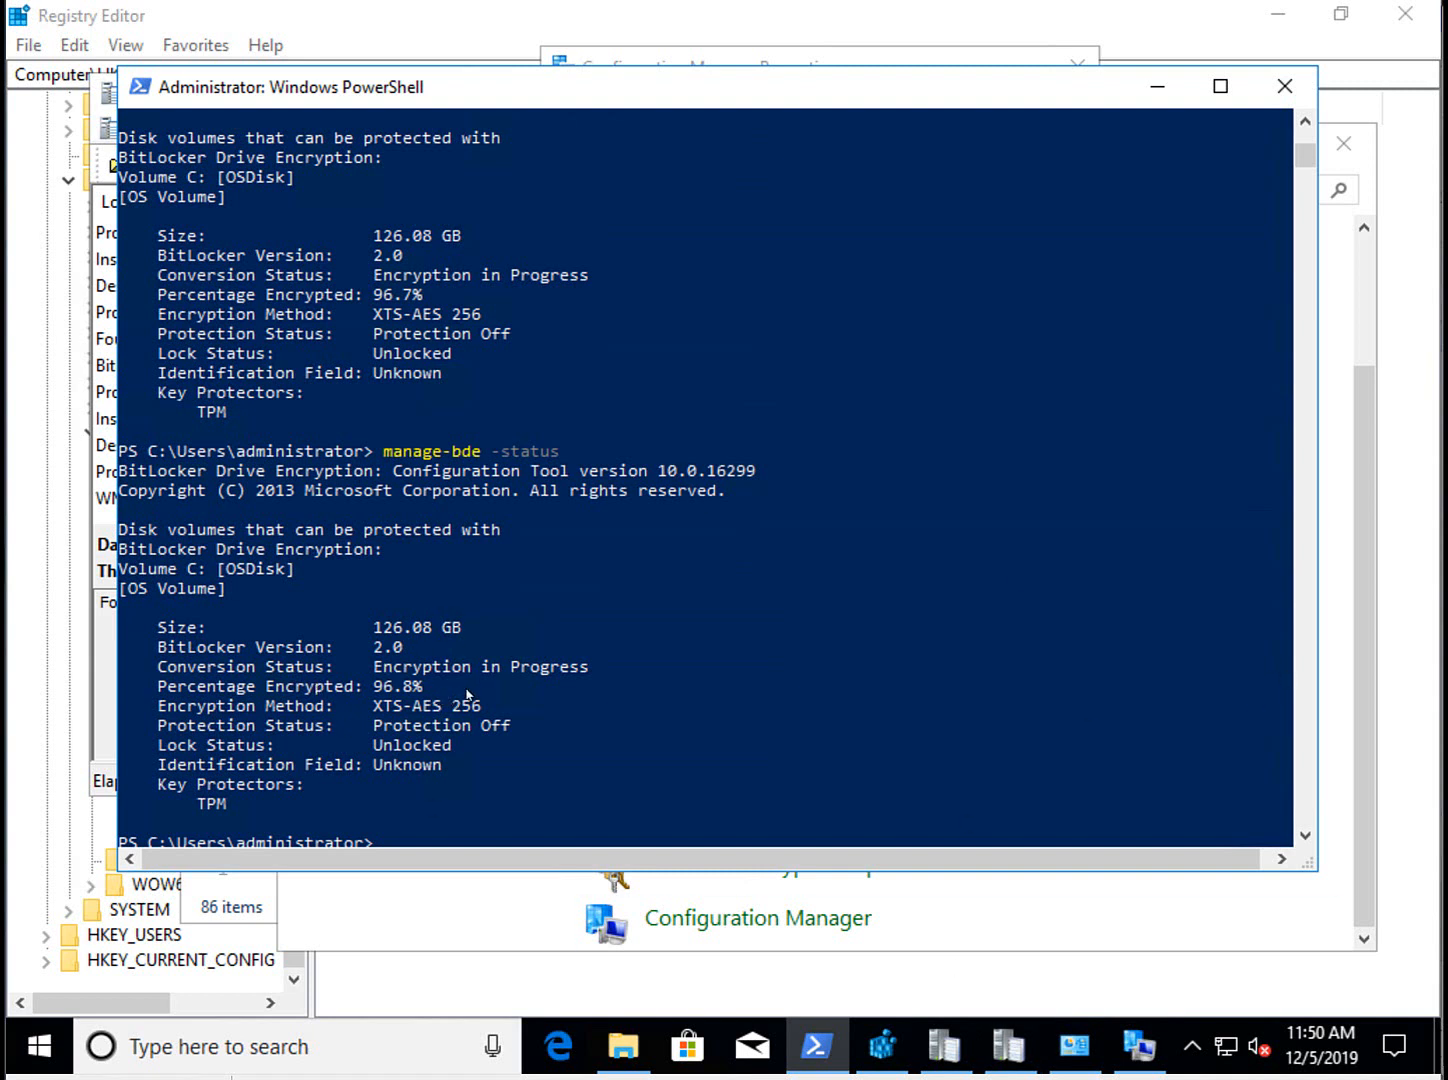
left_click(1138, 1032)
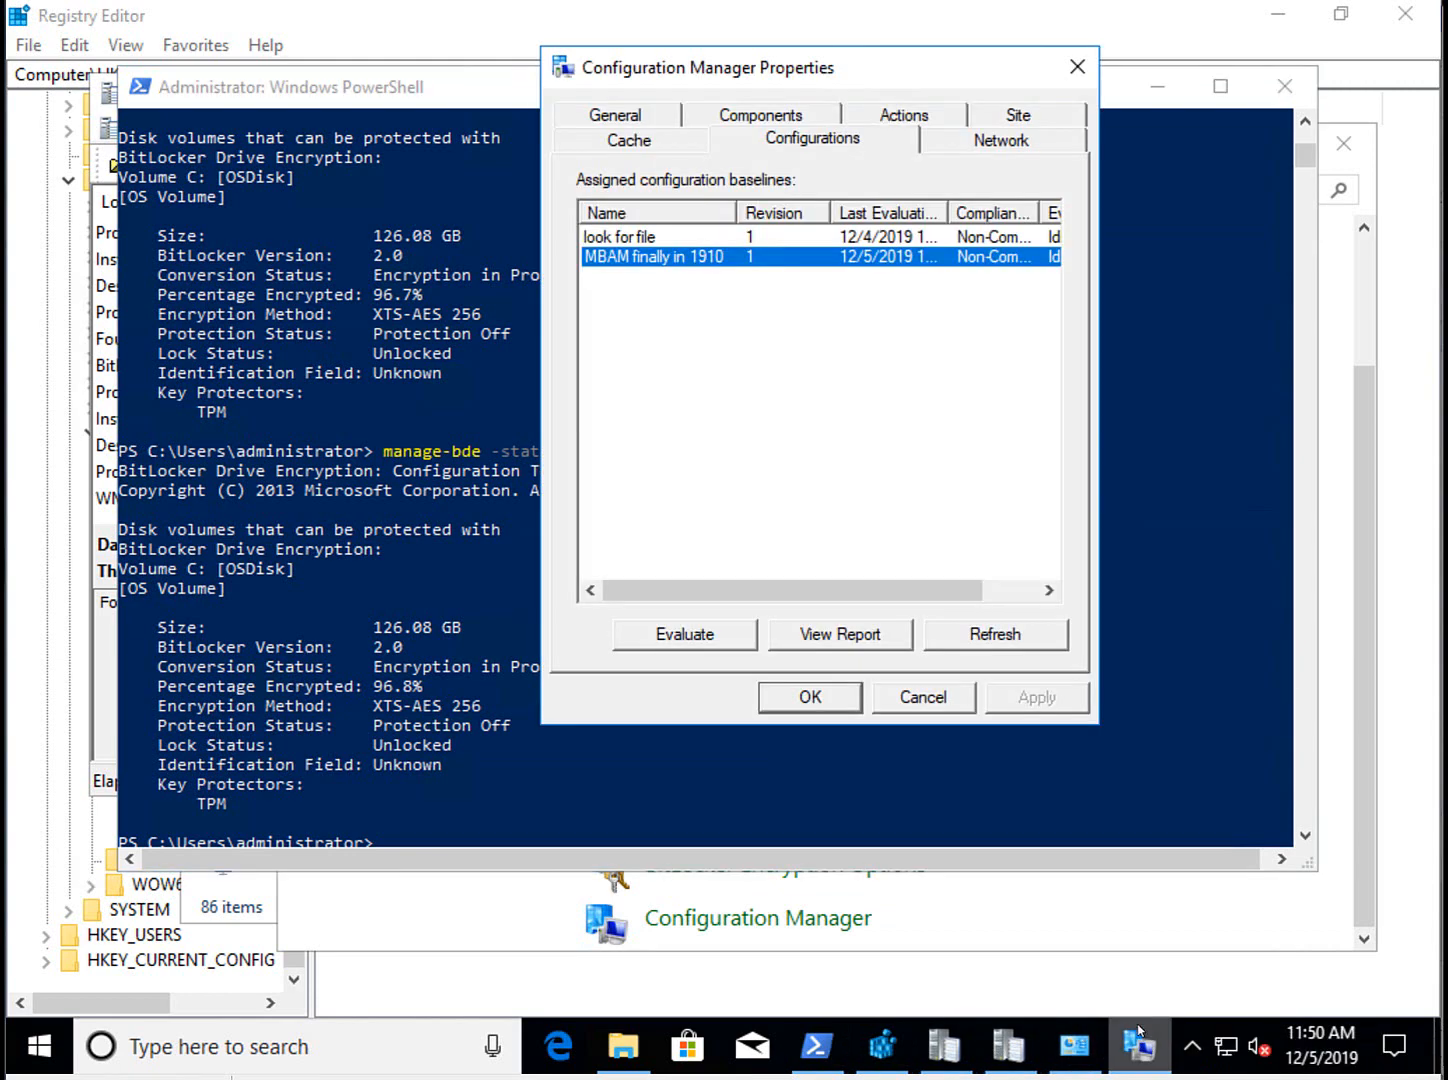
Refresh the baselines, select 'MBAM finally in 1910', and recheck manage-bde -status (C: 98.3%).
left_click(1004, 640)
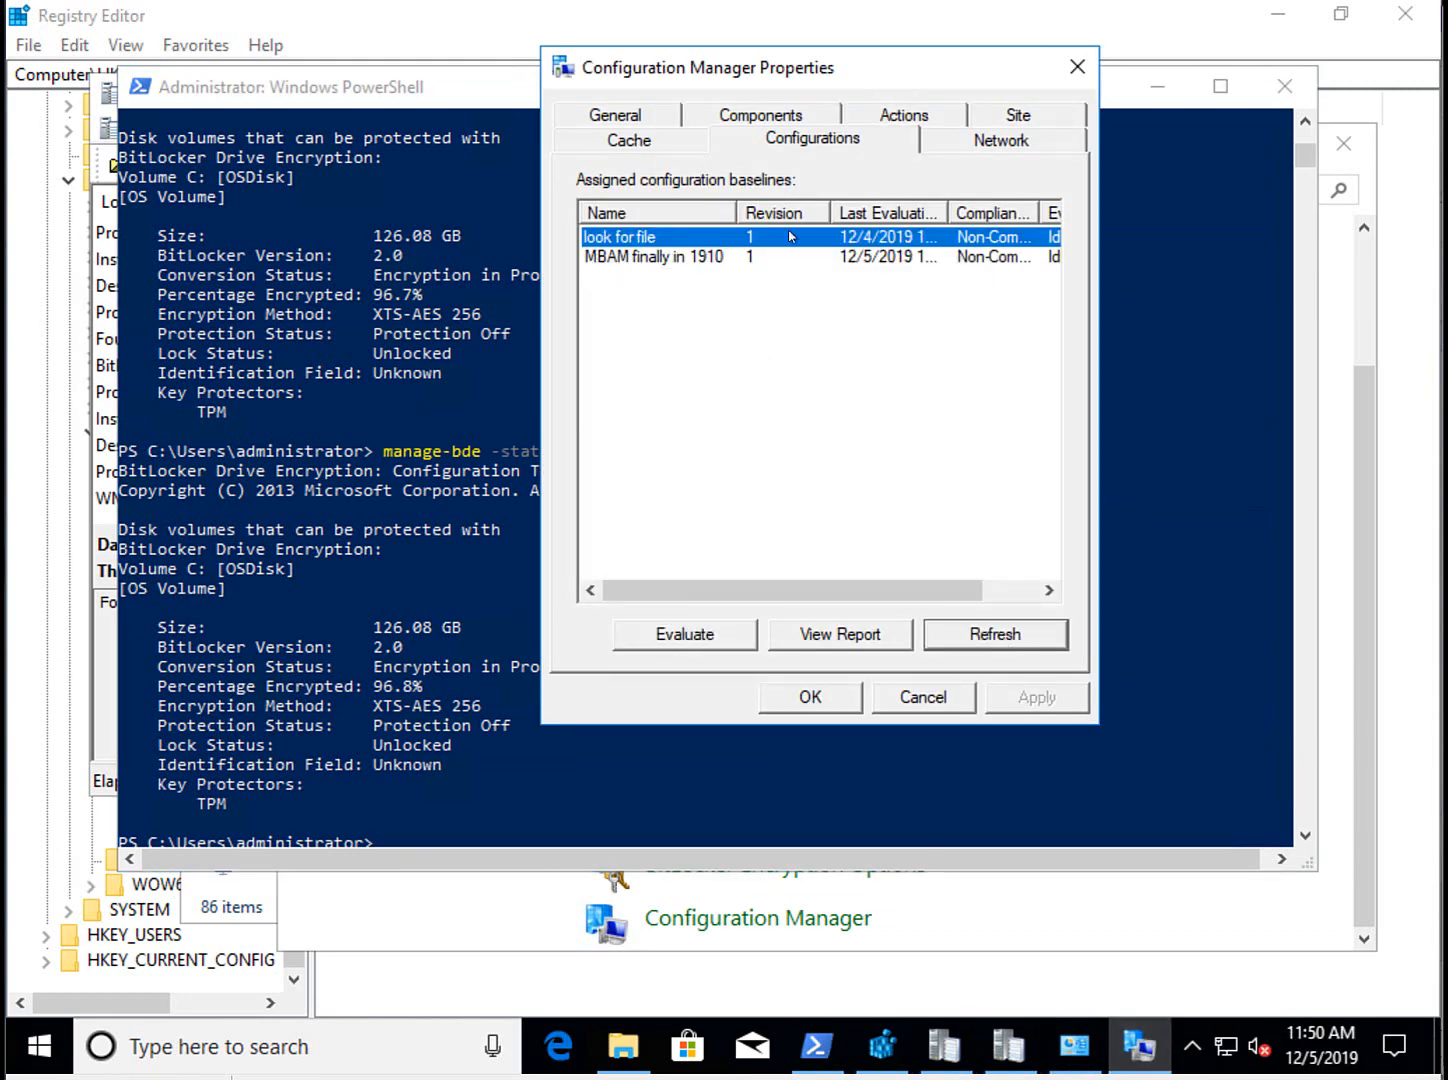
left_click(664, 262)
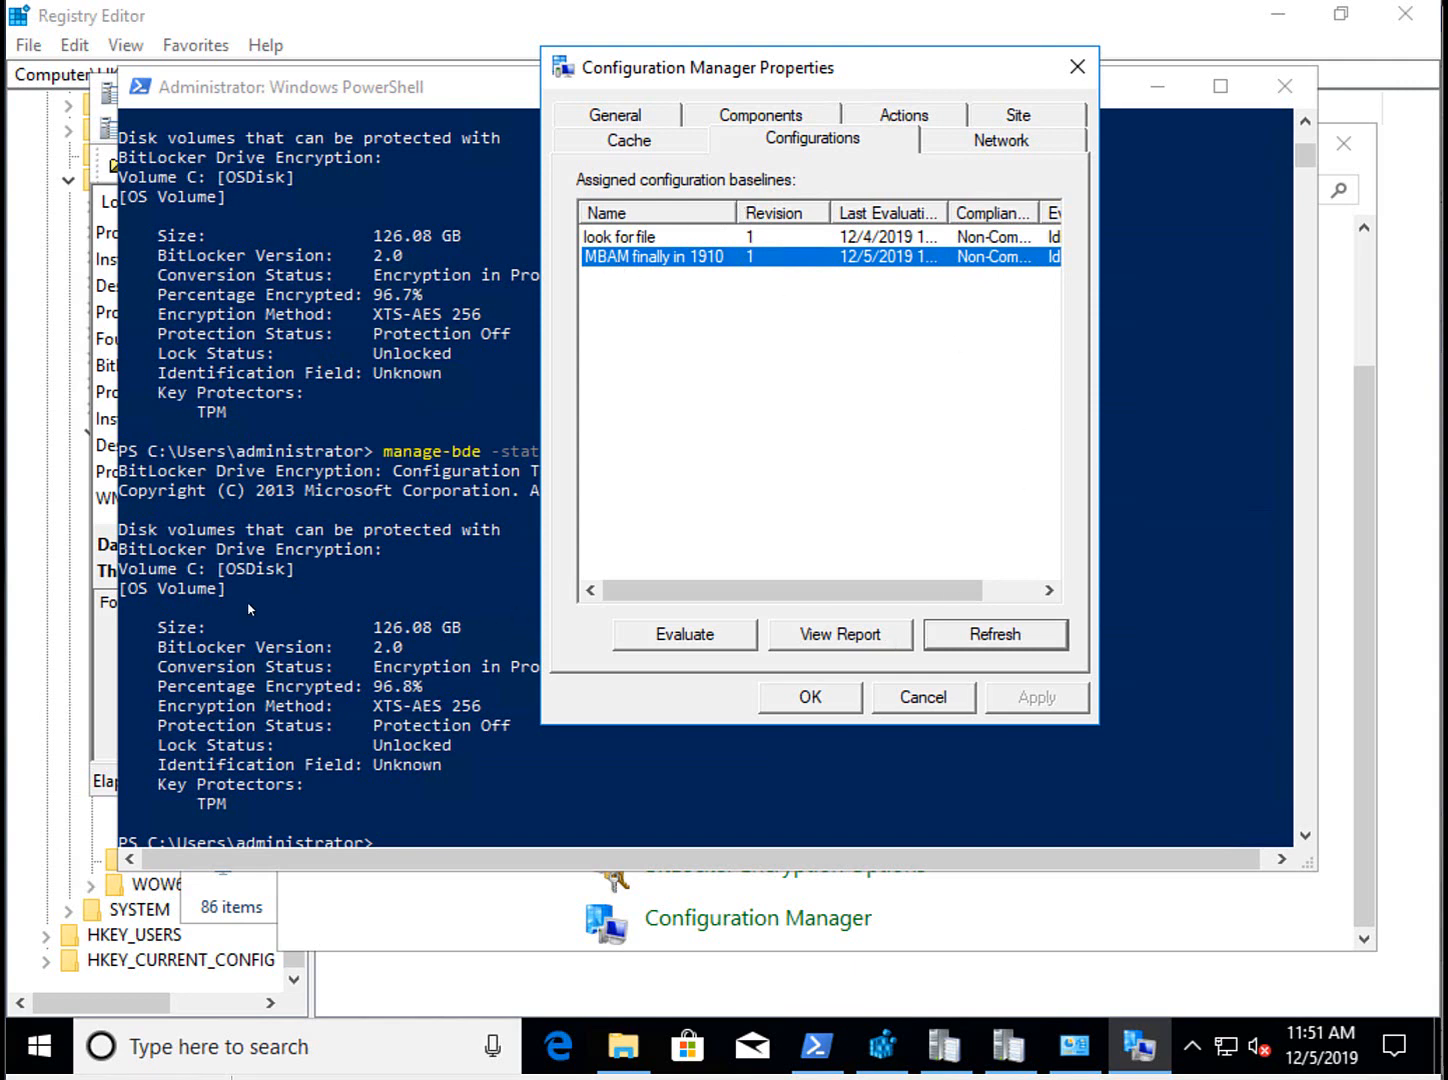
left_click(225, 614)
key("Up")
key("Return")
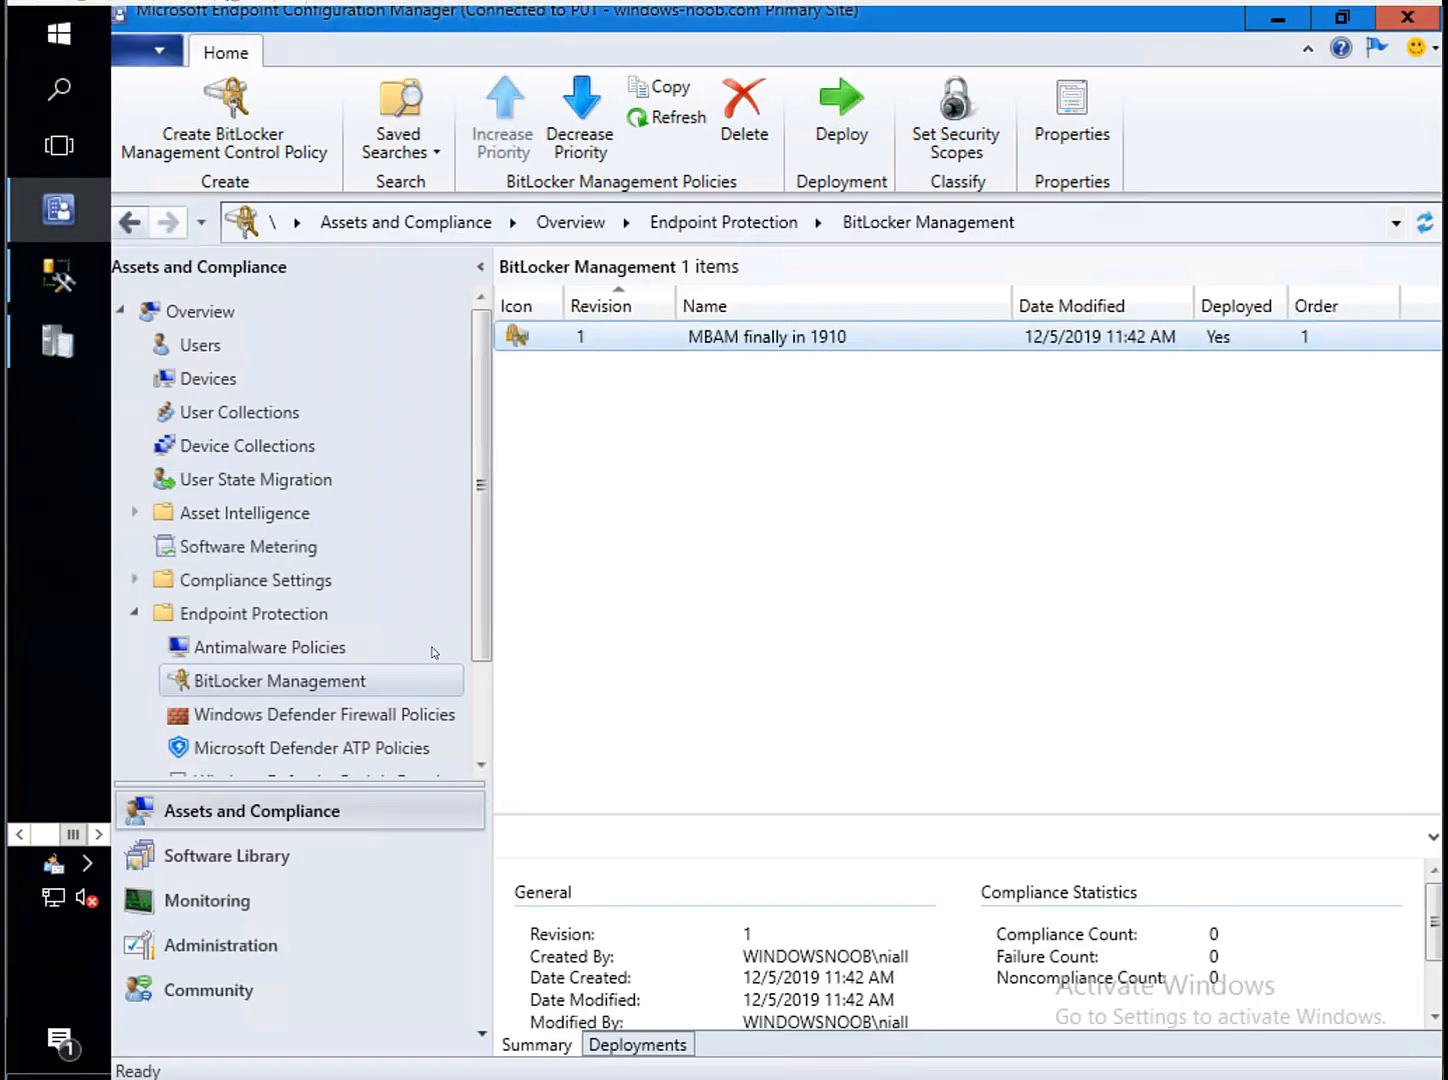
Expand CM_P01 Tables and run Select Top 1000 Rows on dbo.RecoveryAndHardwareCore_Keys.
left_click(58, 275)
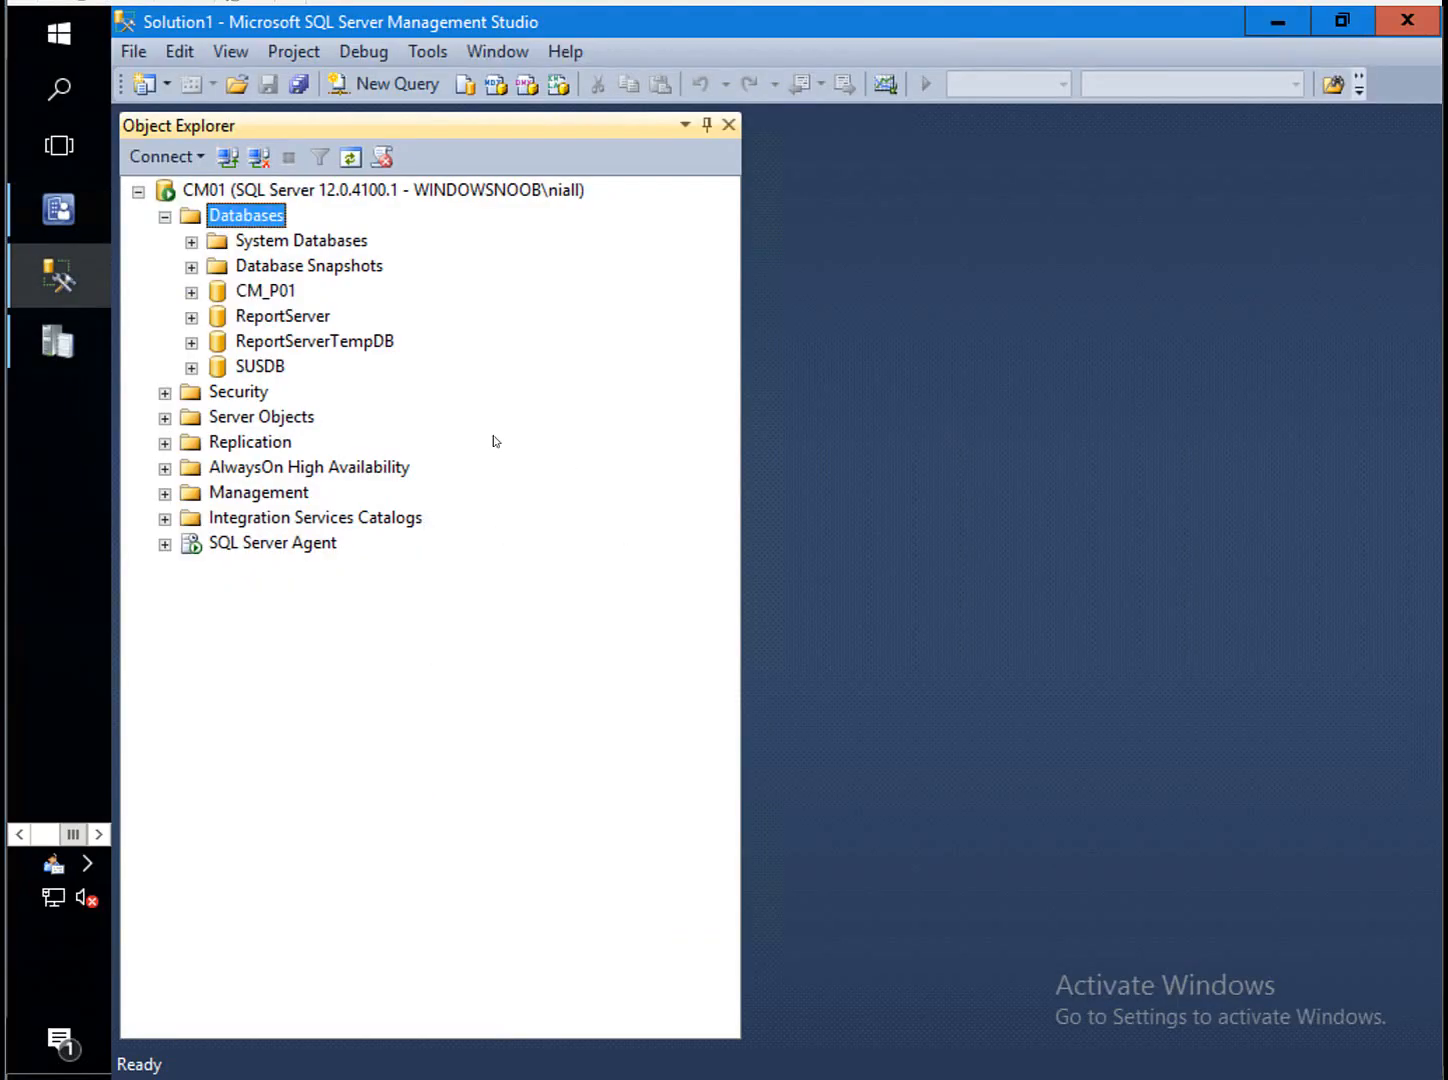
double_click(268, 293)
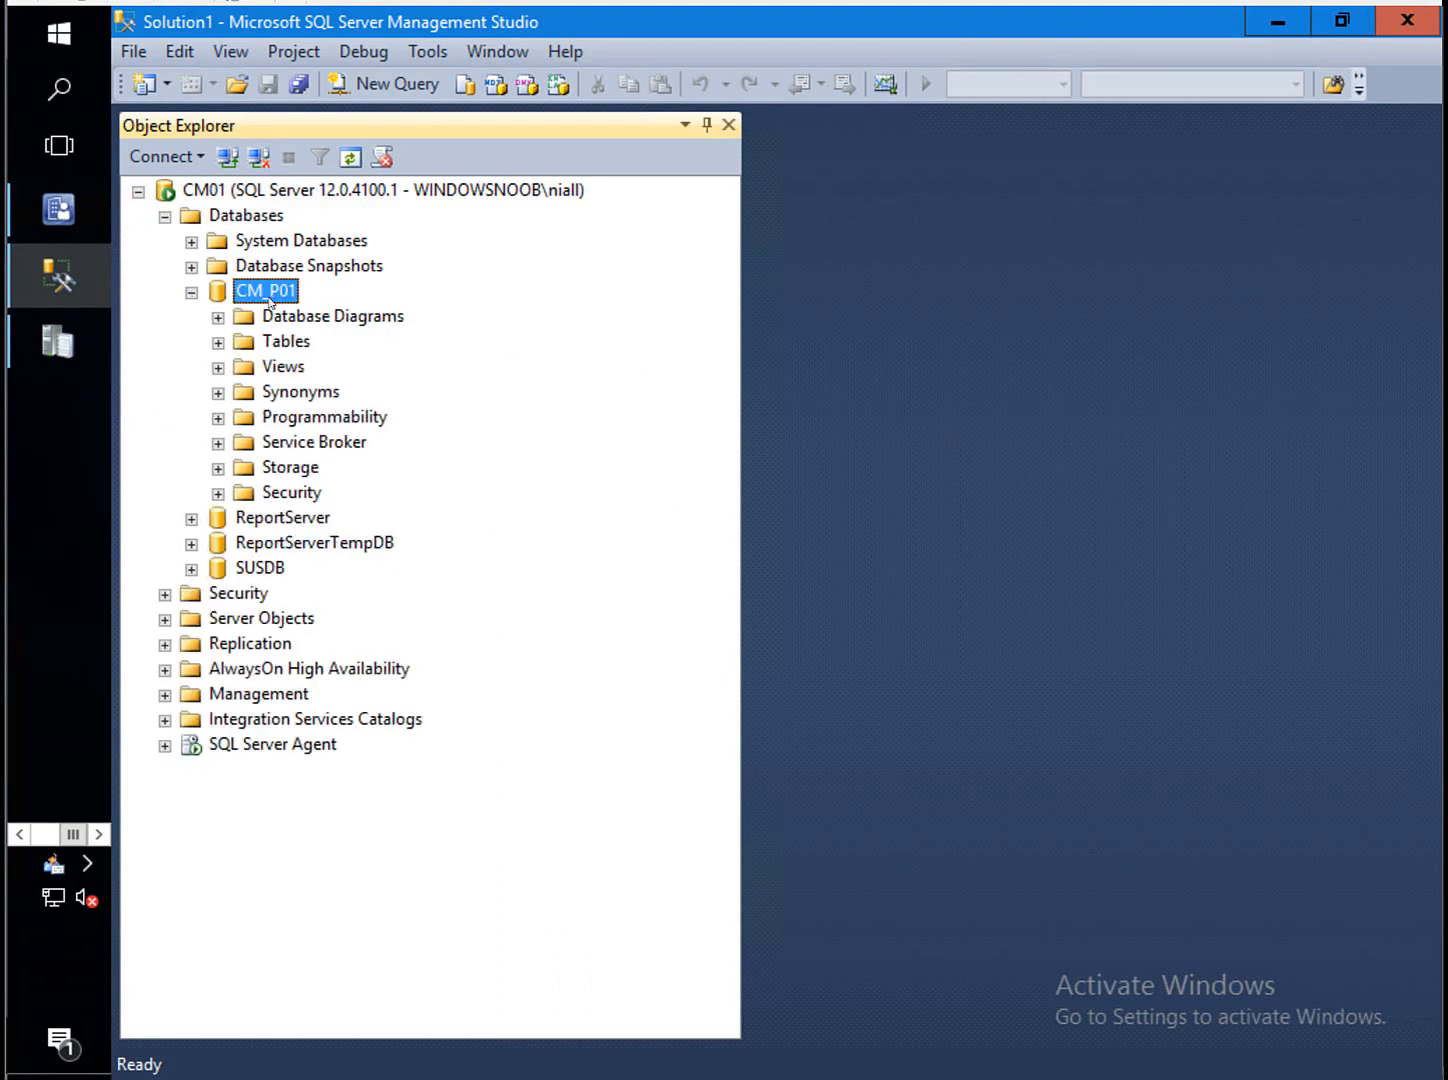
double_click(298, 342)
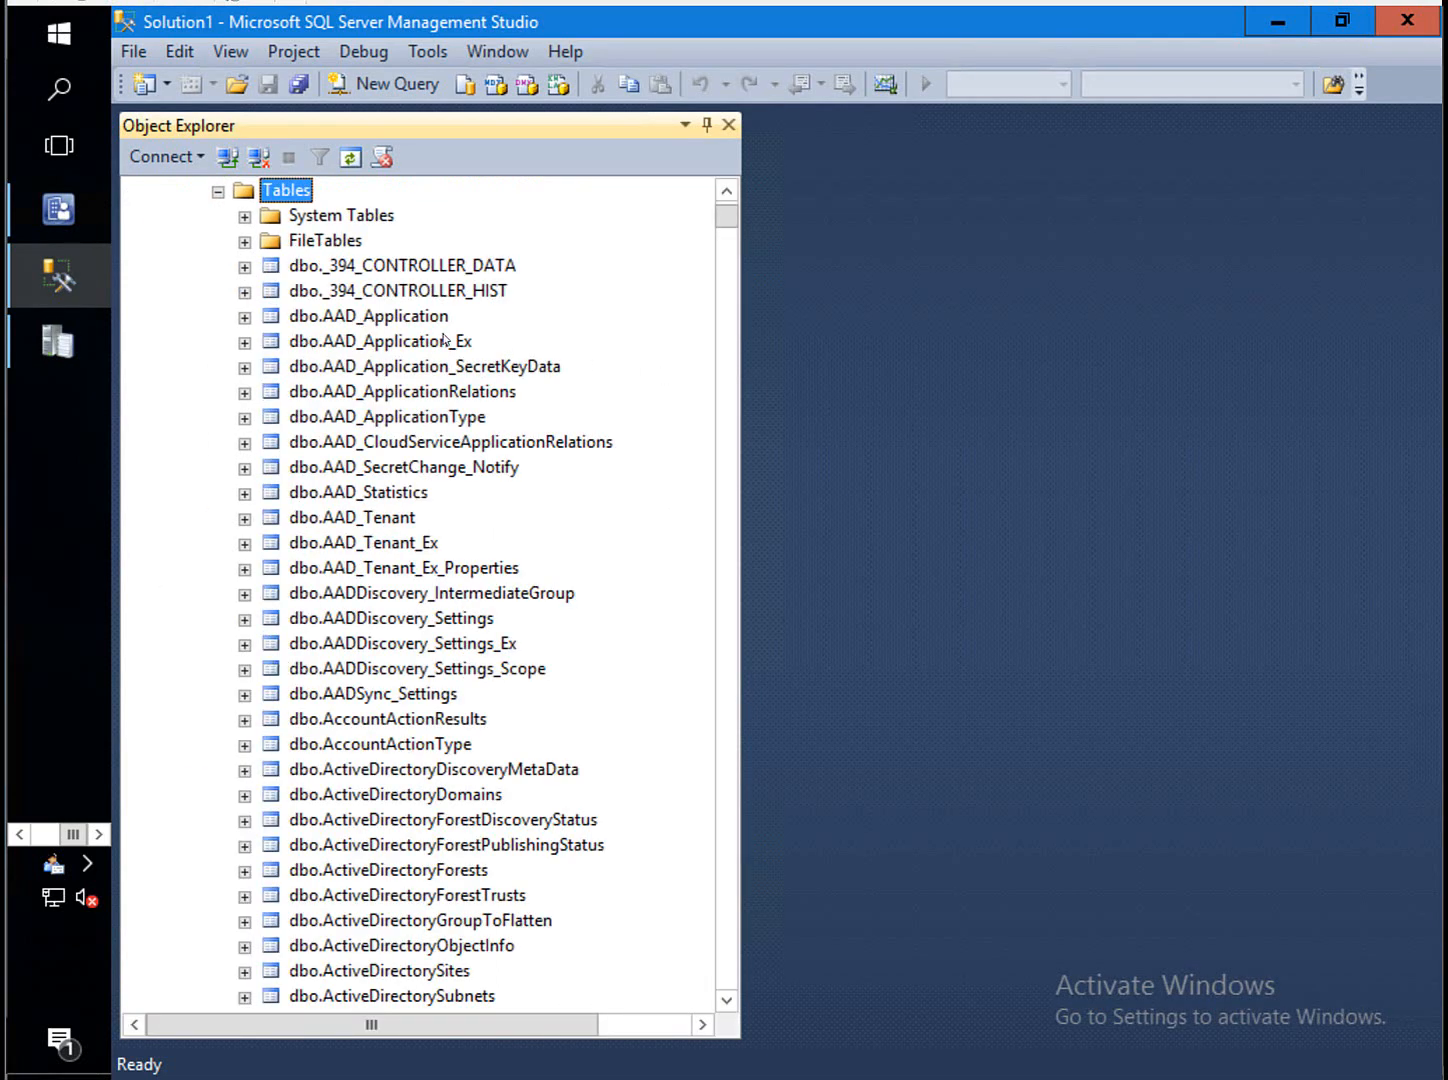
left_click_drag(722, 216, 749, 705)
scroll(716, 955, "down", 1)
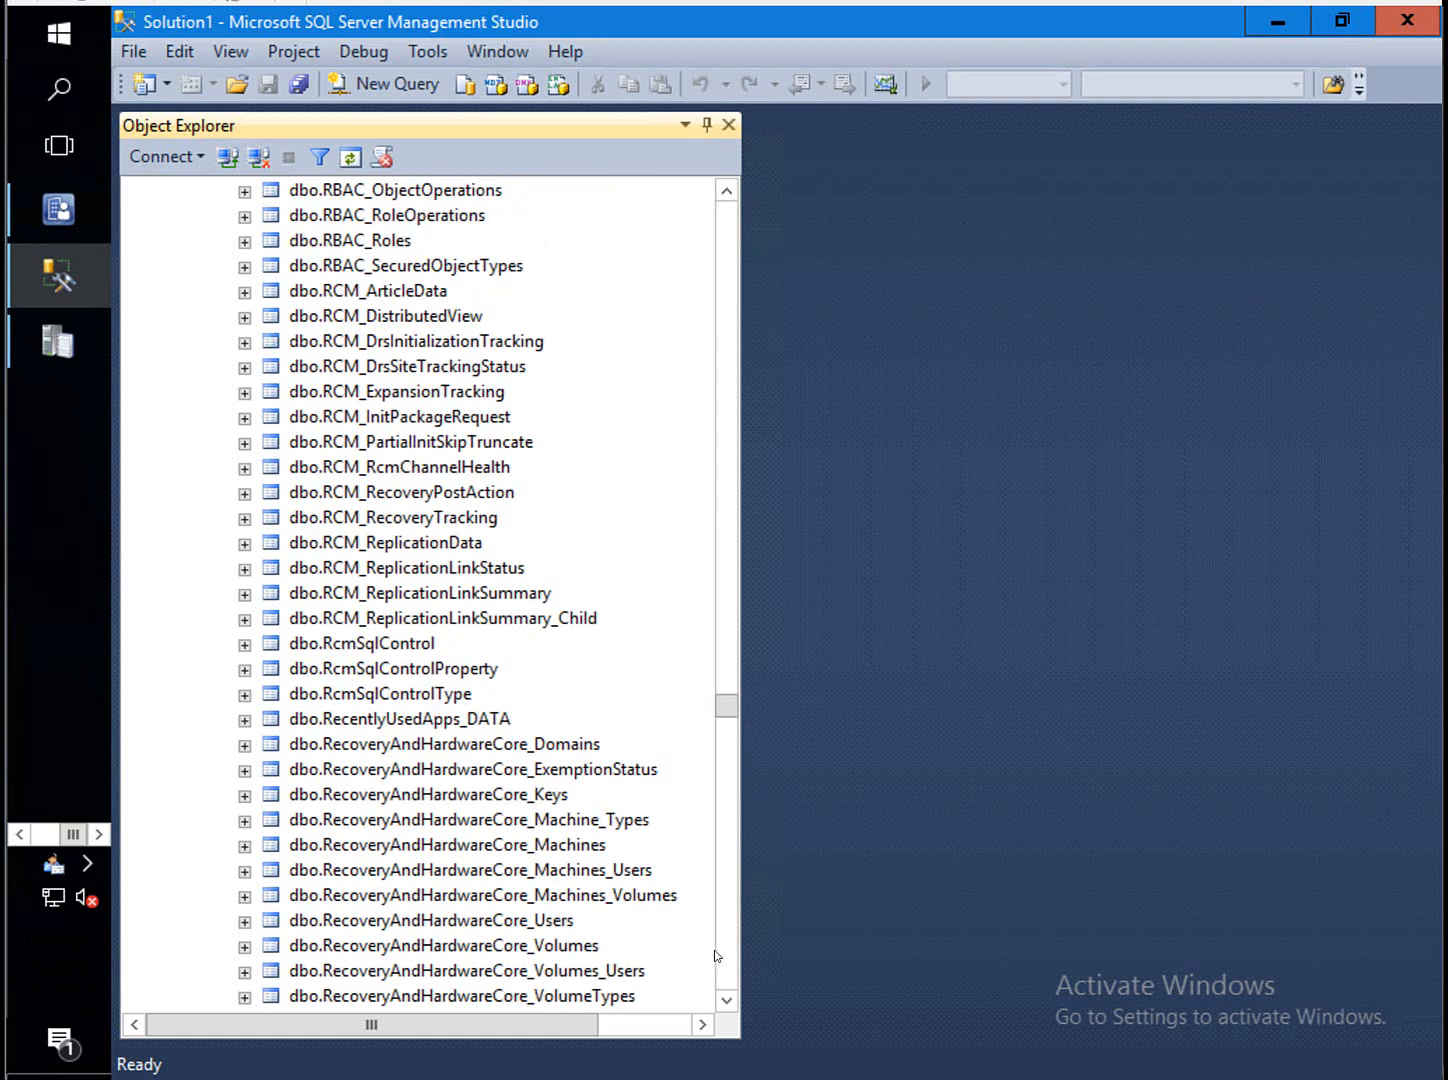
left_click(727, 1005)
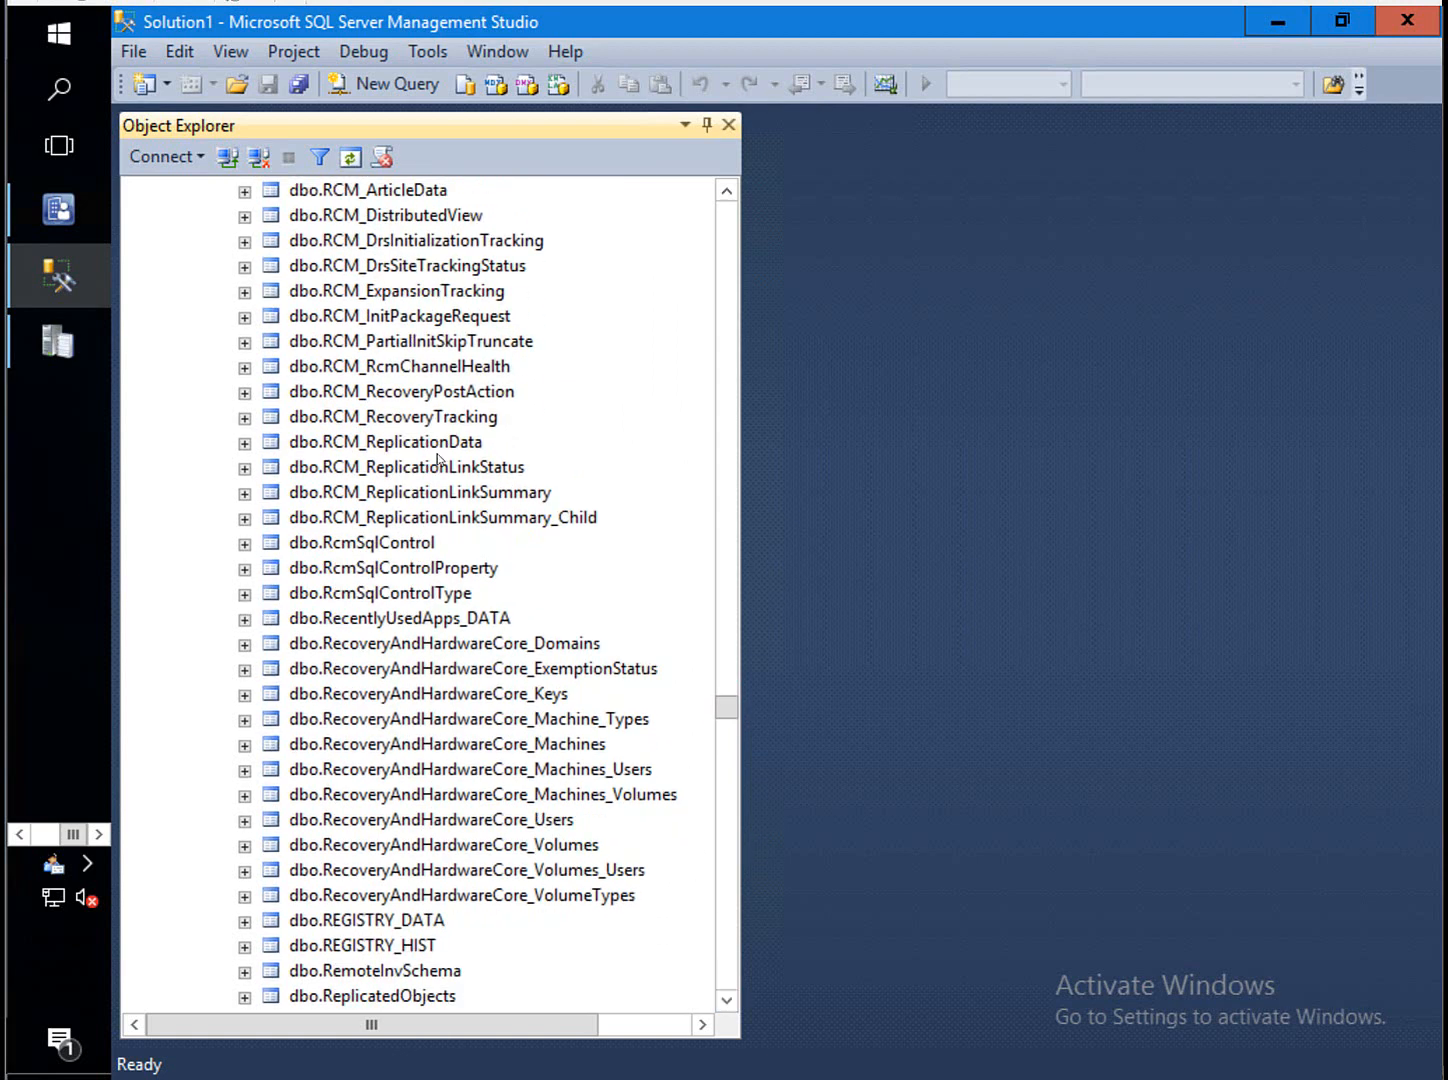
left_click(477, 697)
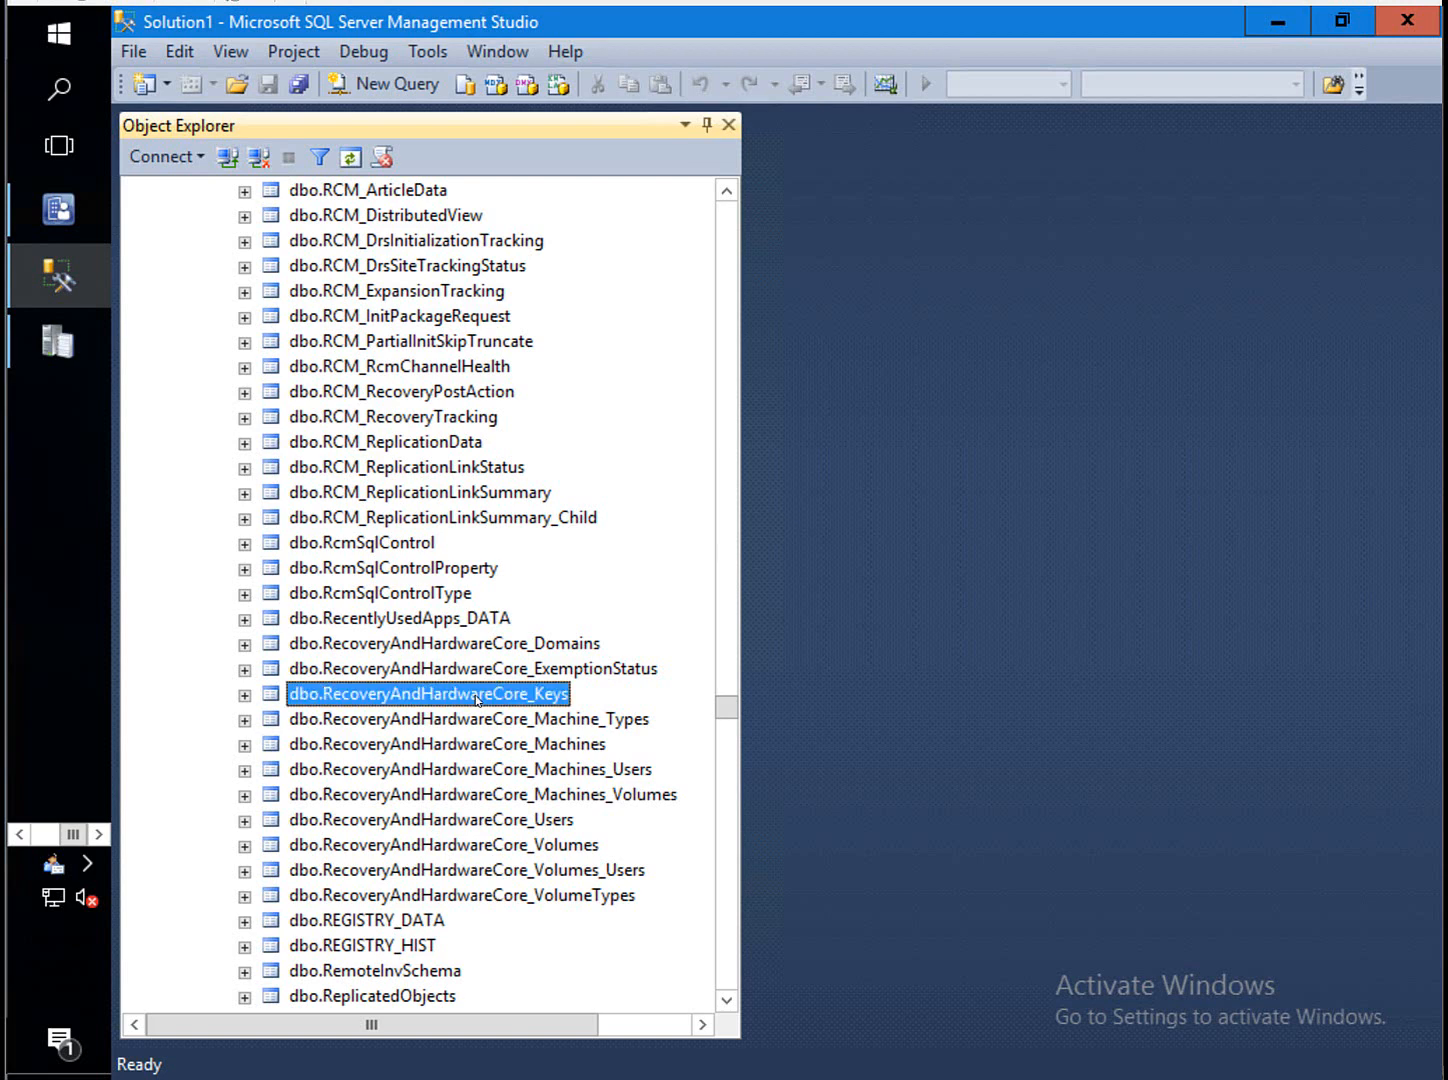
right_click(477, 697)
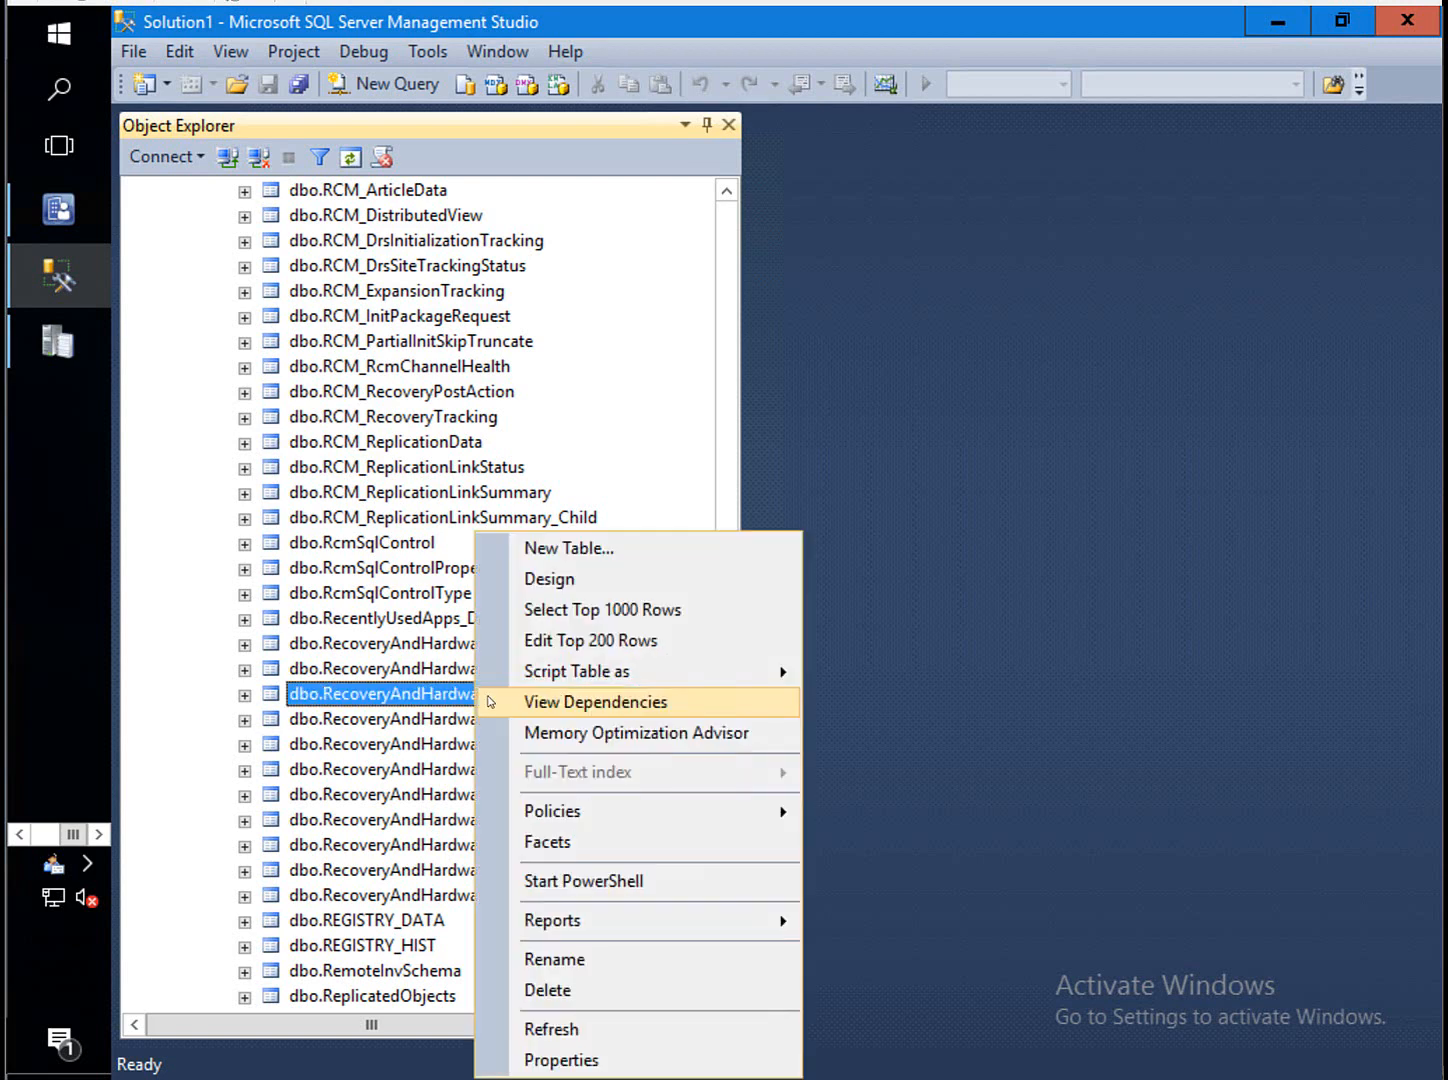
left_click(640, 609)
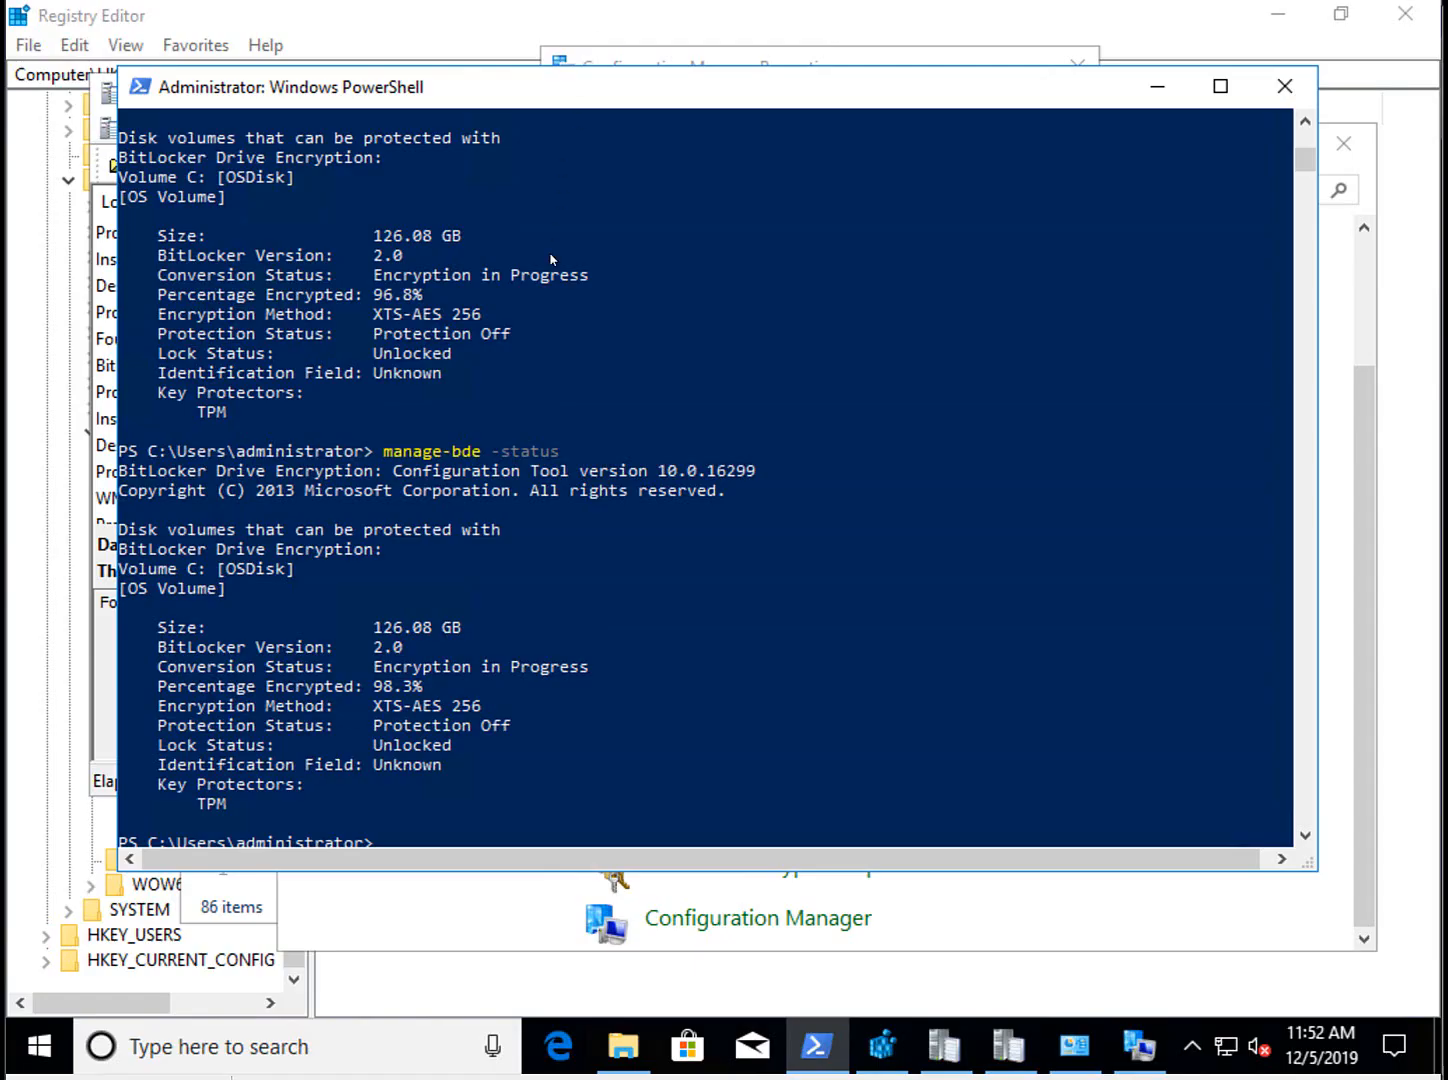
Rerun manage-bde -status in PowerShell to recheck drive C: encryption.
left_click(1006, 669)
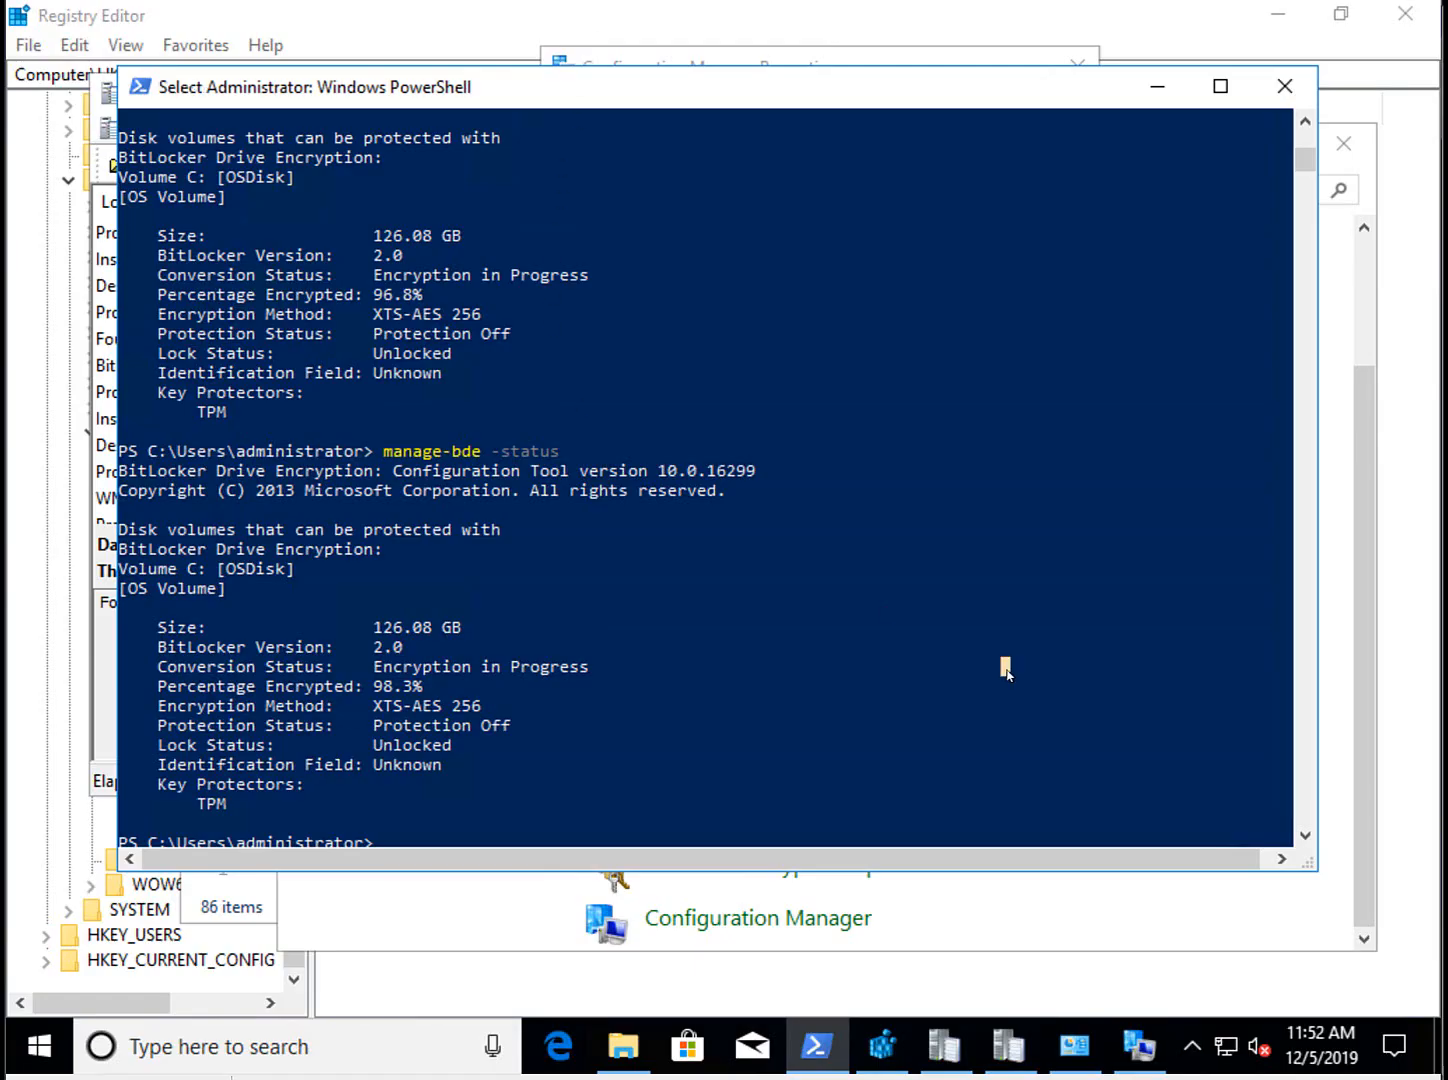
key("Escape")
key("Up")
key("Return")
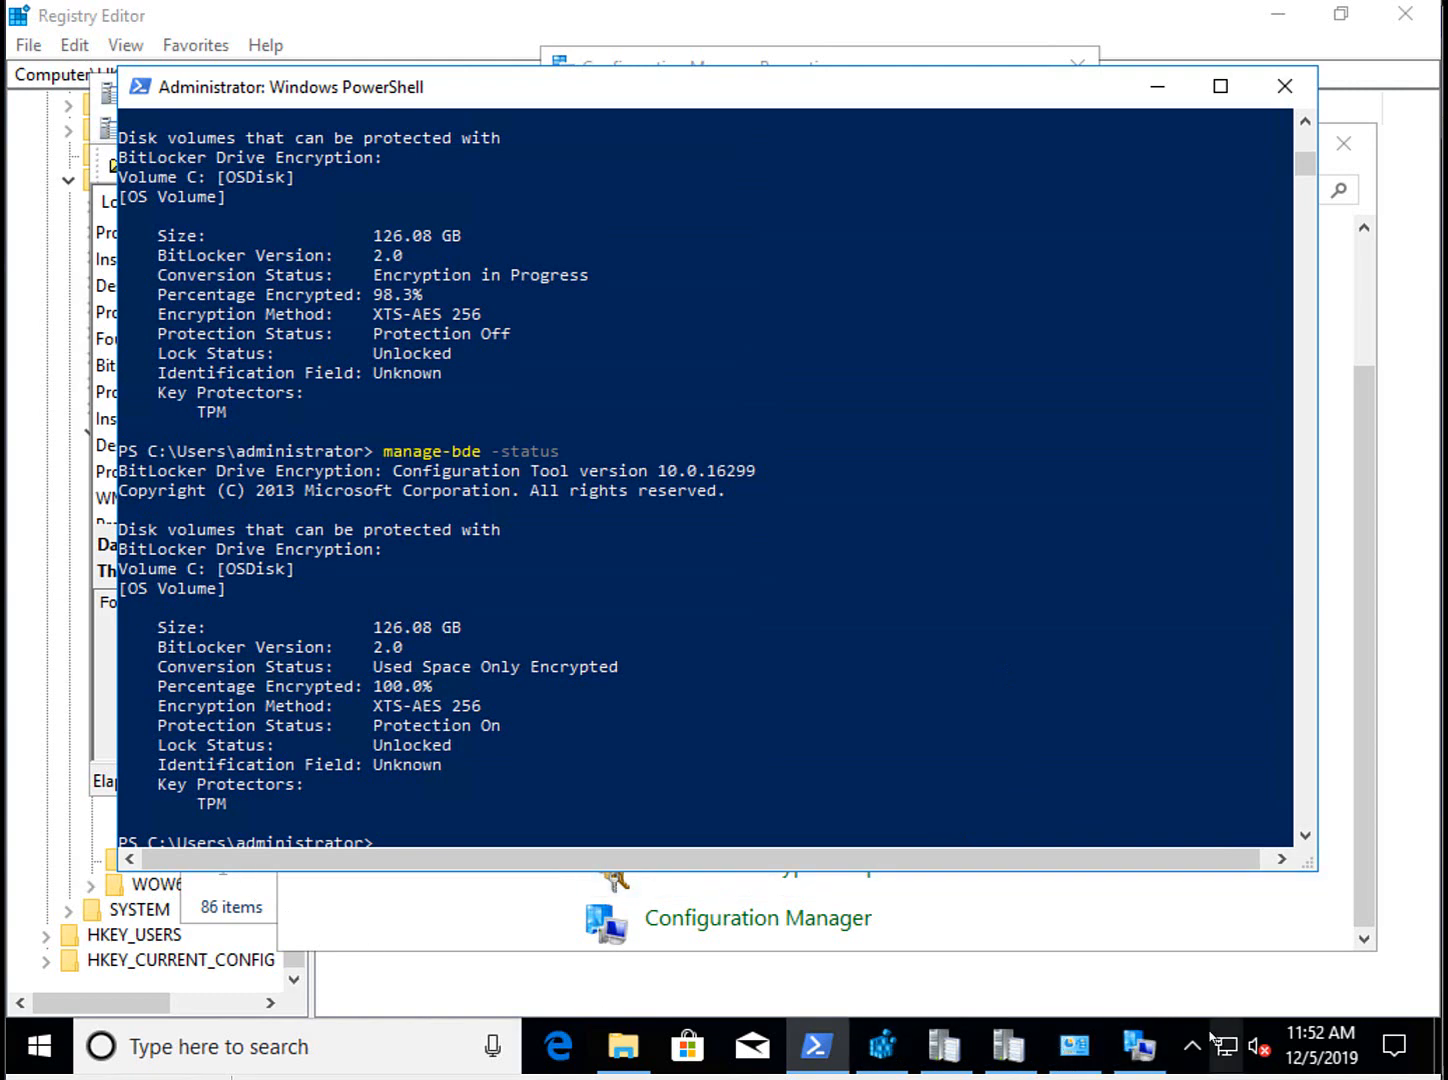
Evaluate and refresh 'MBAM finally in 1910' until Compliant, then open its compliance report.
left_click(1152, 1048)
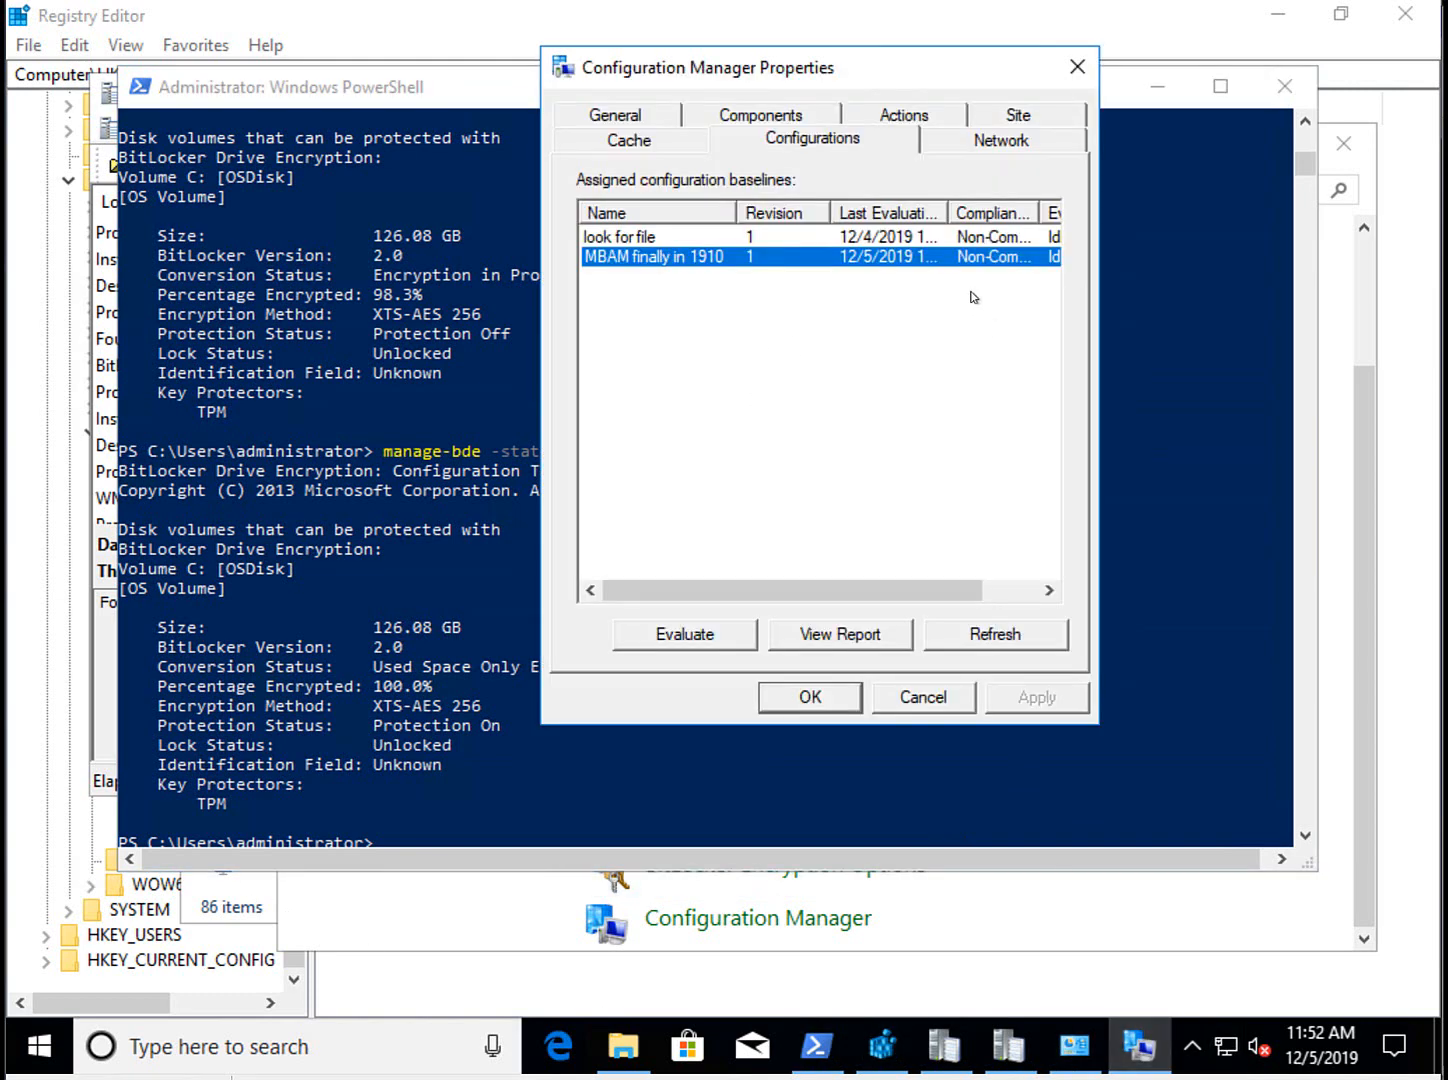
left_click(1000, 634)
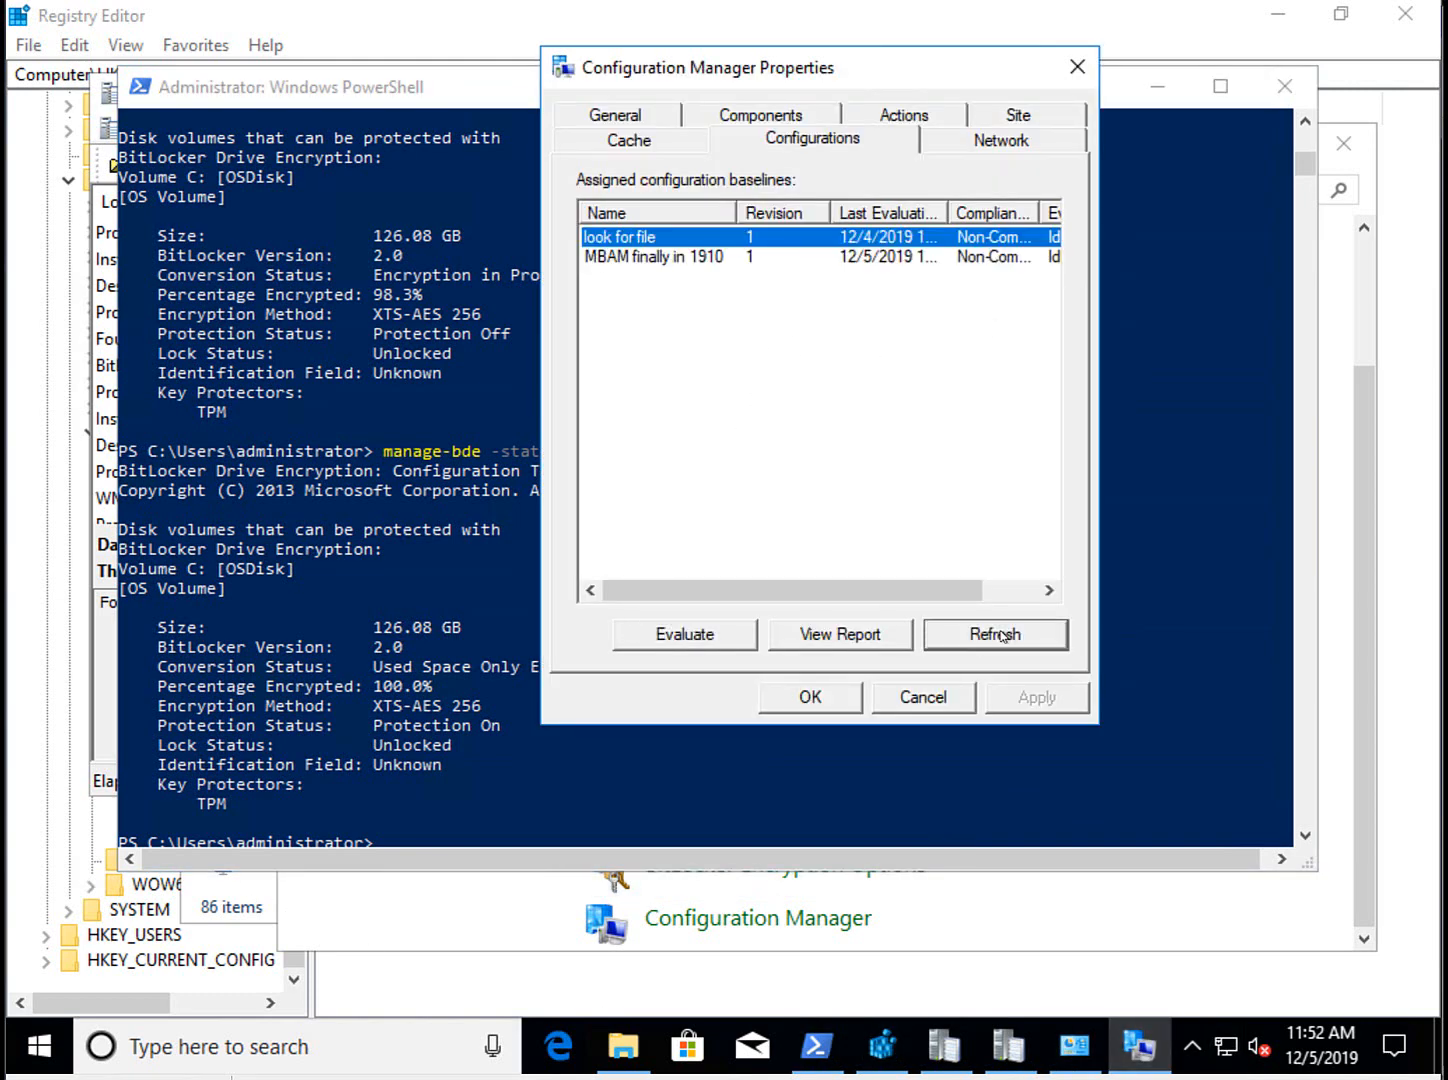
left_click(695, 257)
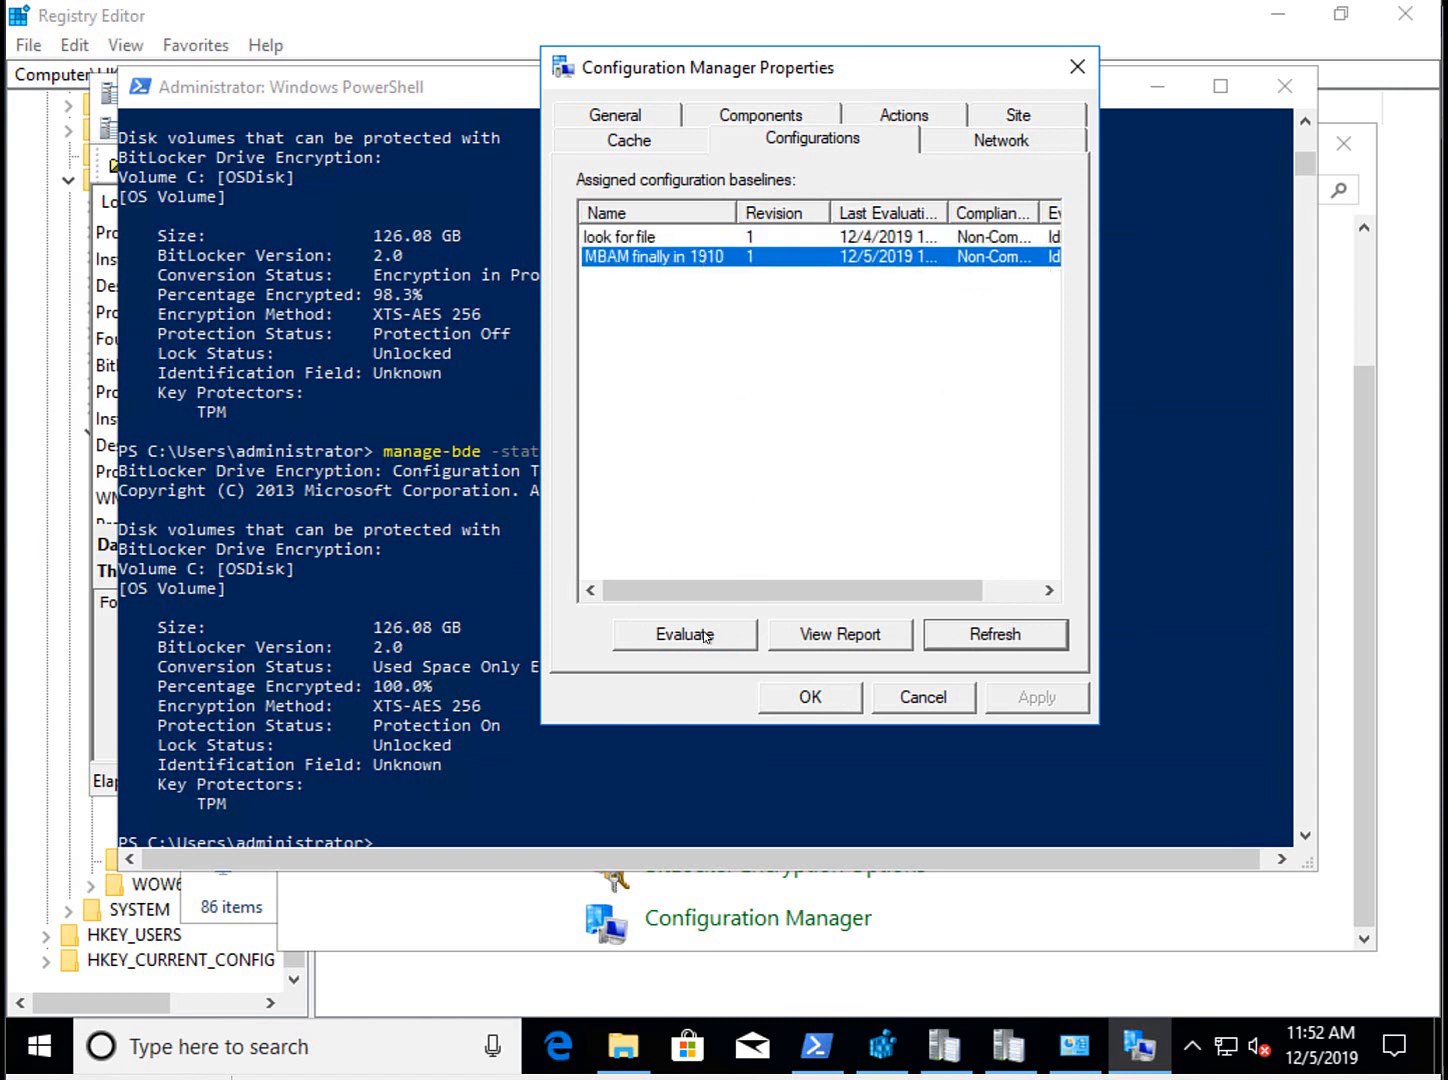
left_click(704, 634)
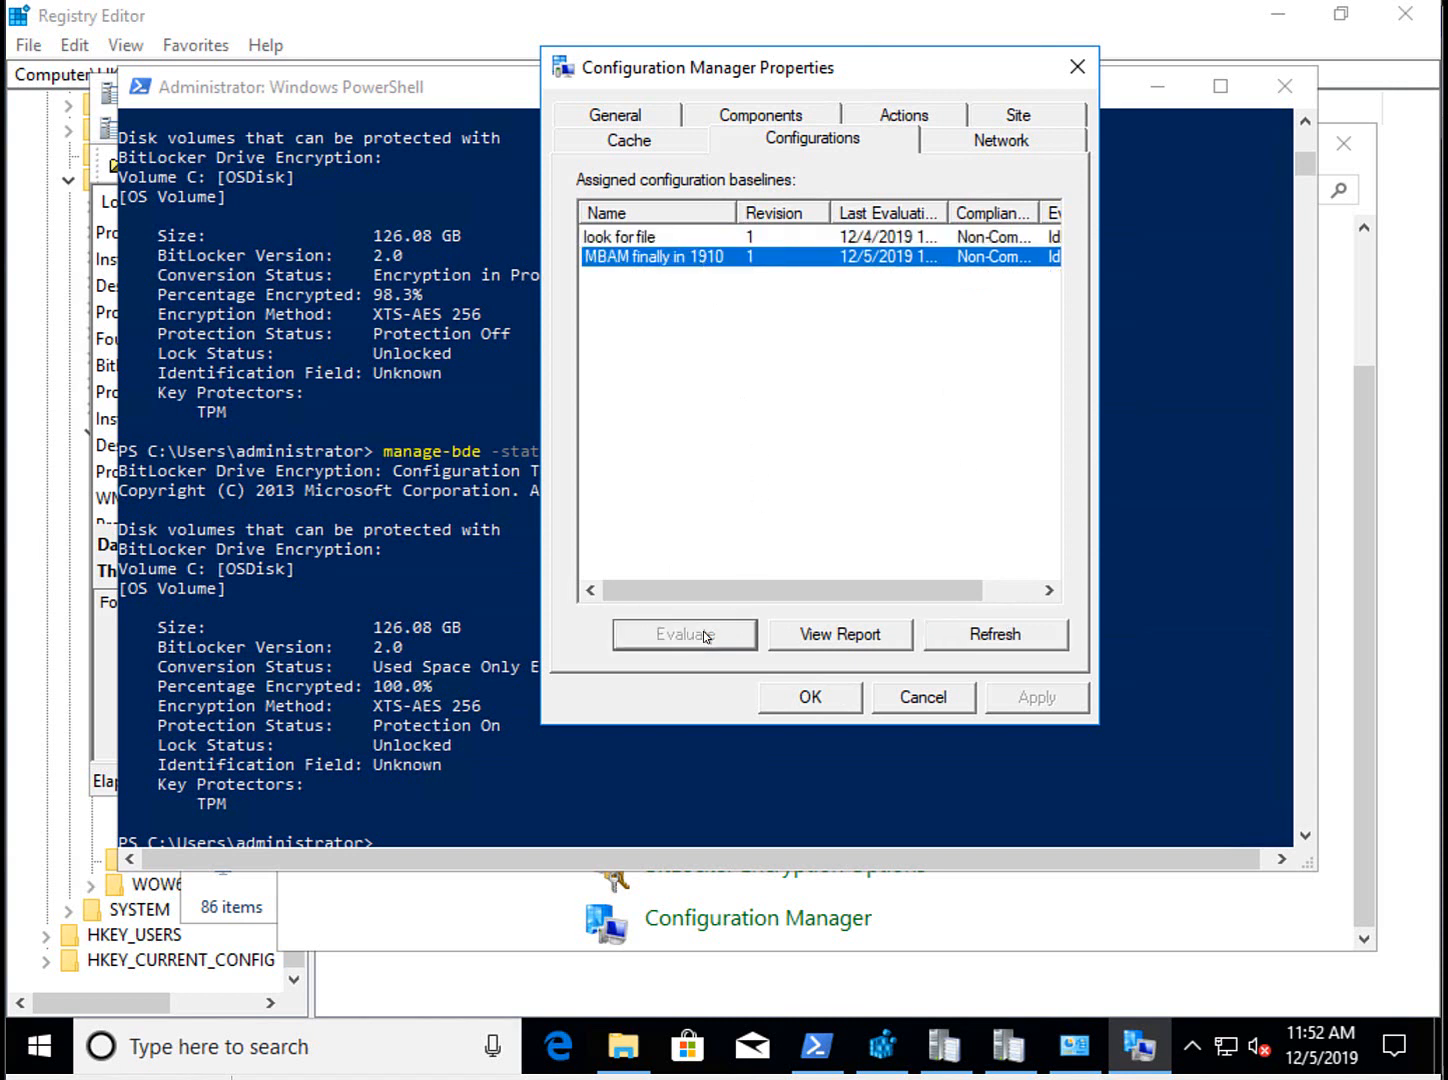
left_click(1002, 645)
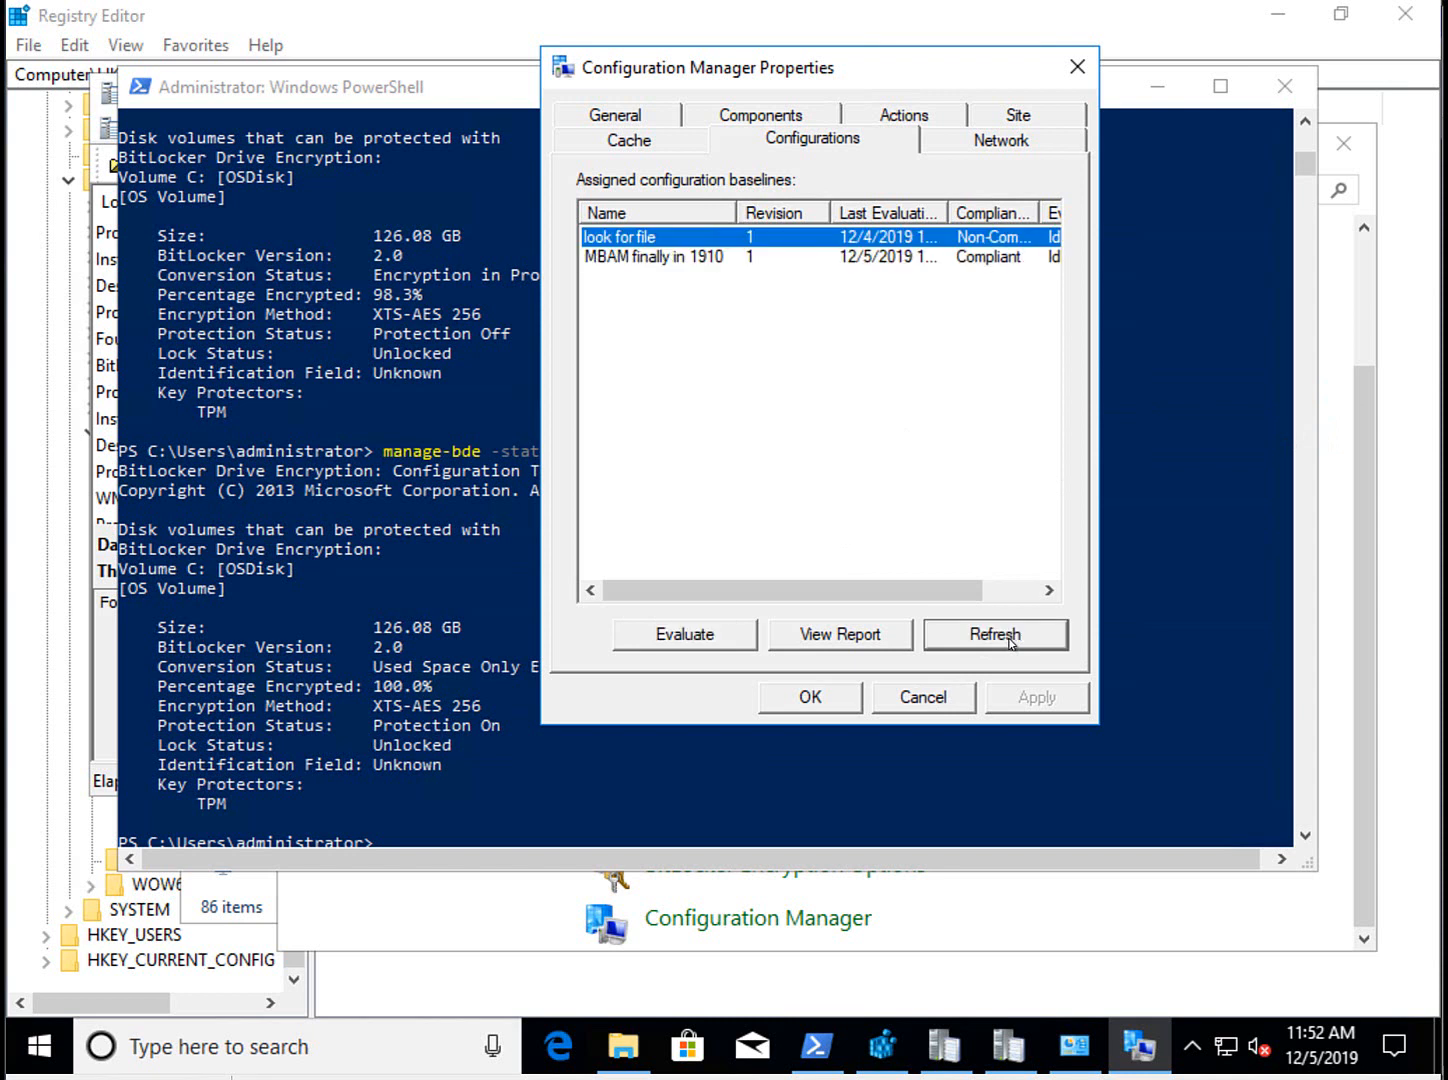
left_click(968, 258)
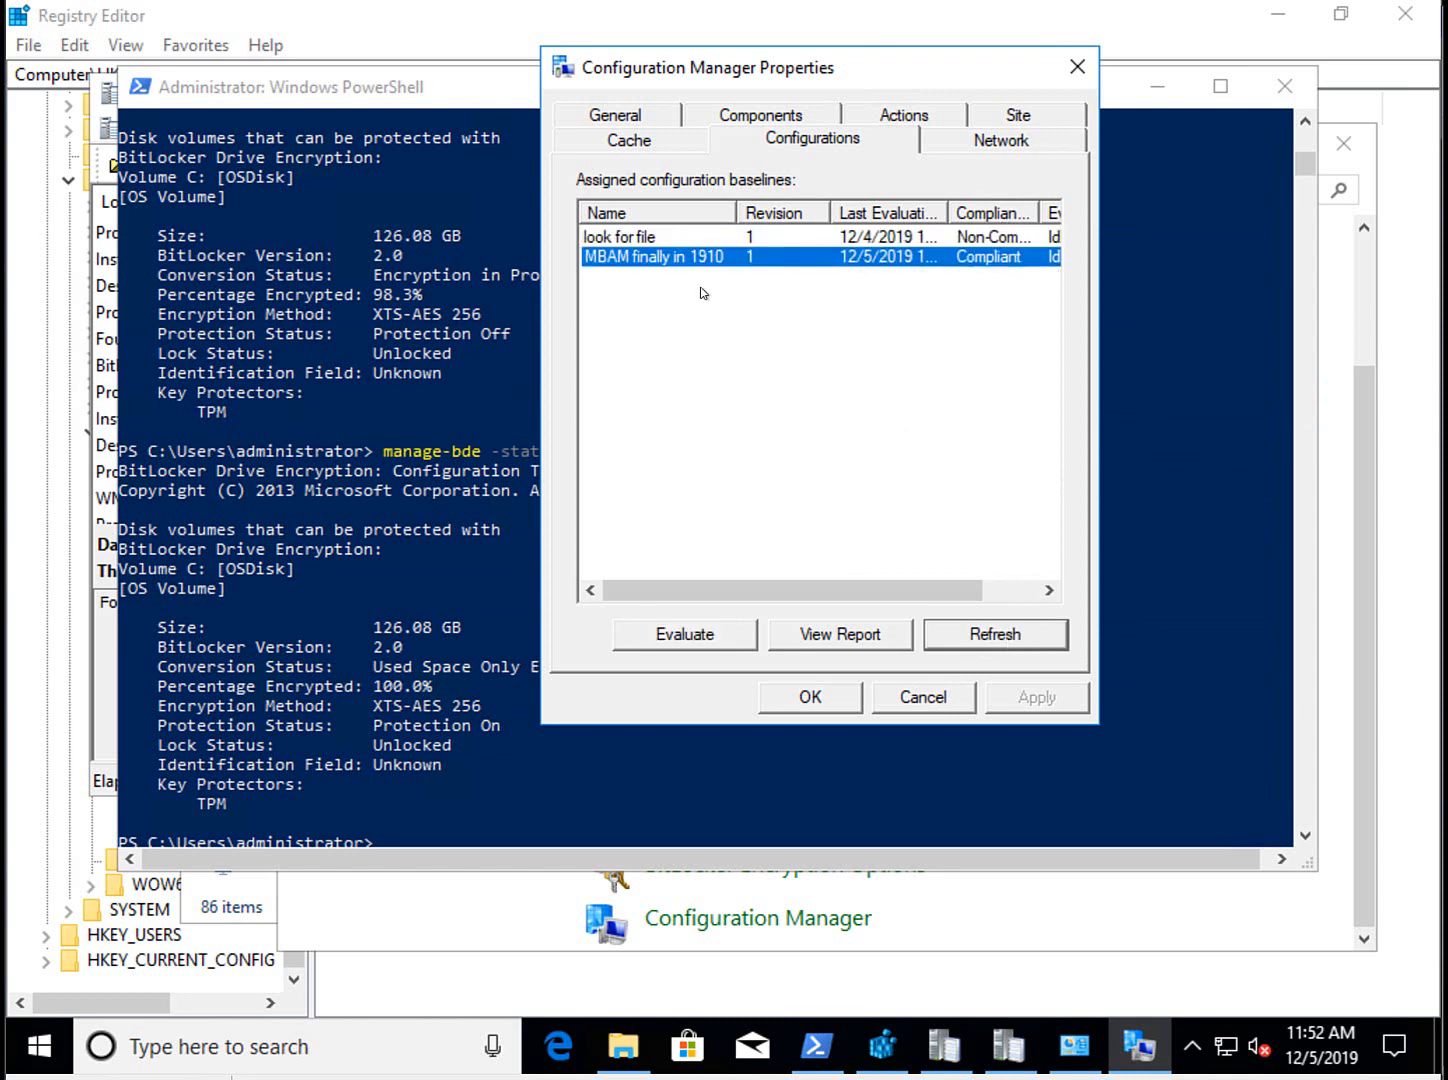
left_click(876, 636)
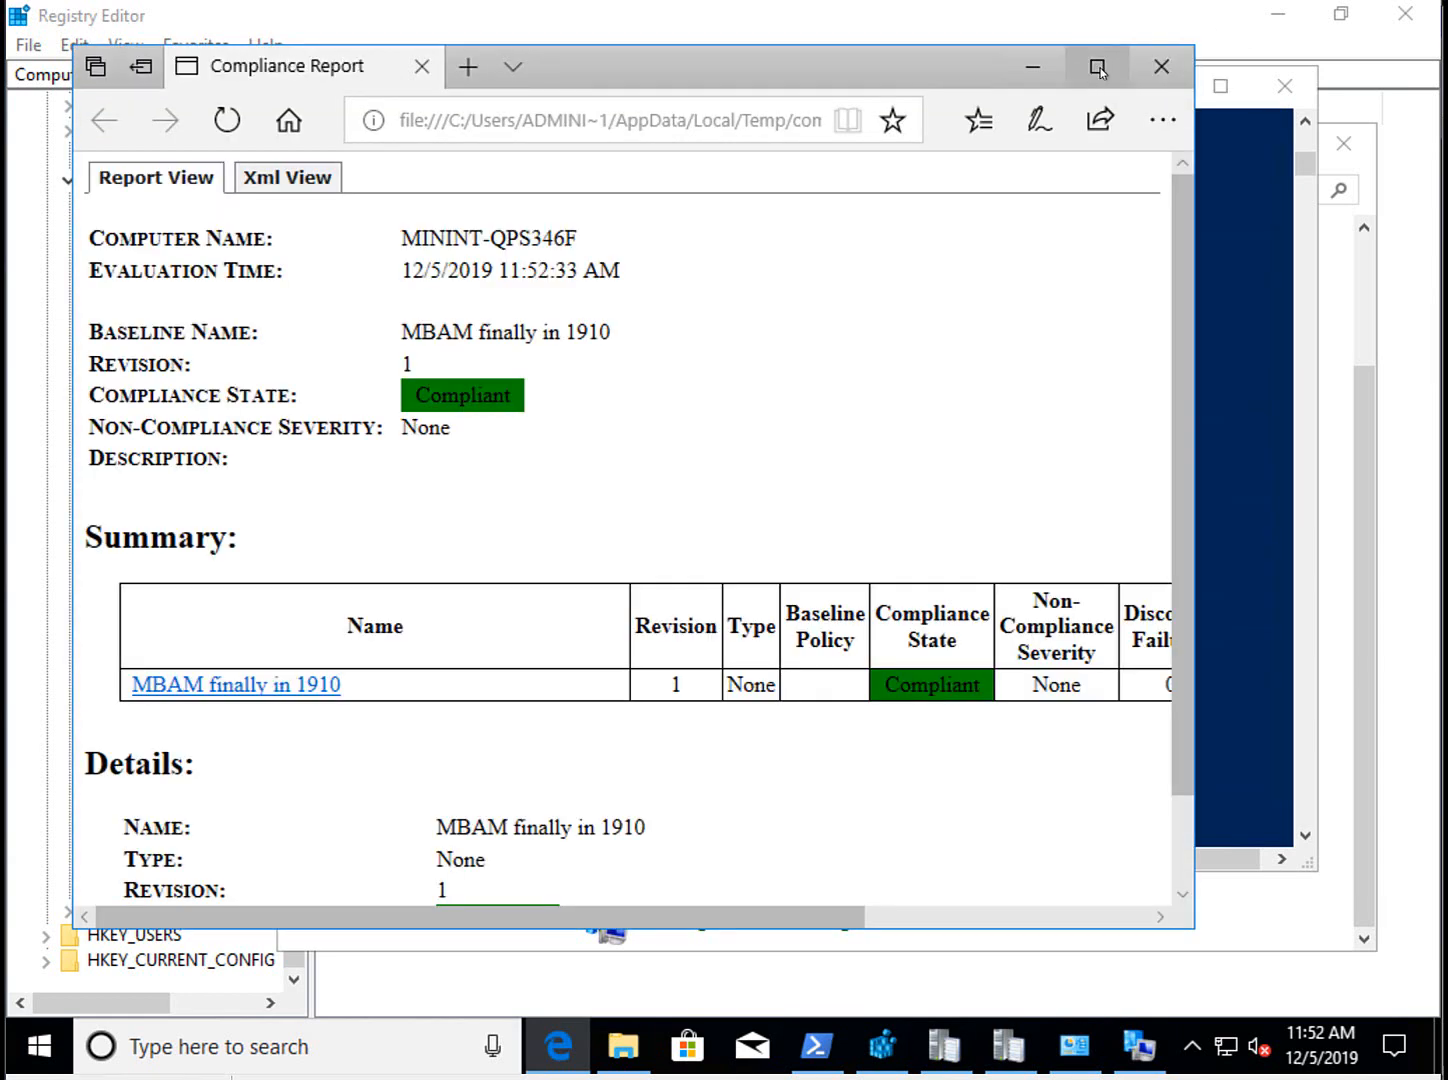
Maximize the Edge compliance report showing 'MBAM finally in 1910' Compliant, then return to the console.
left_click(1097, 66)
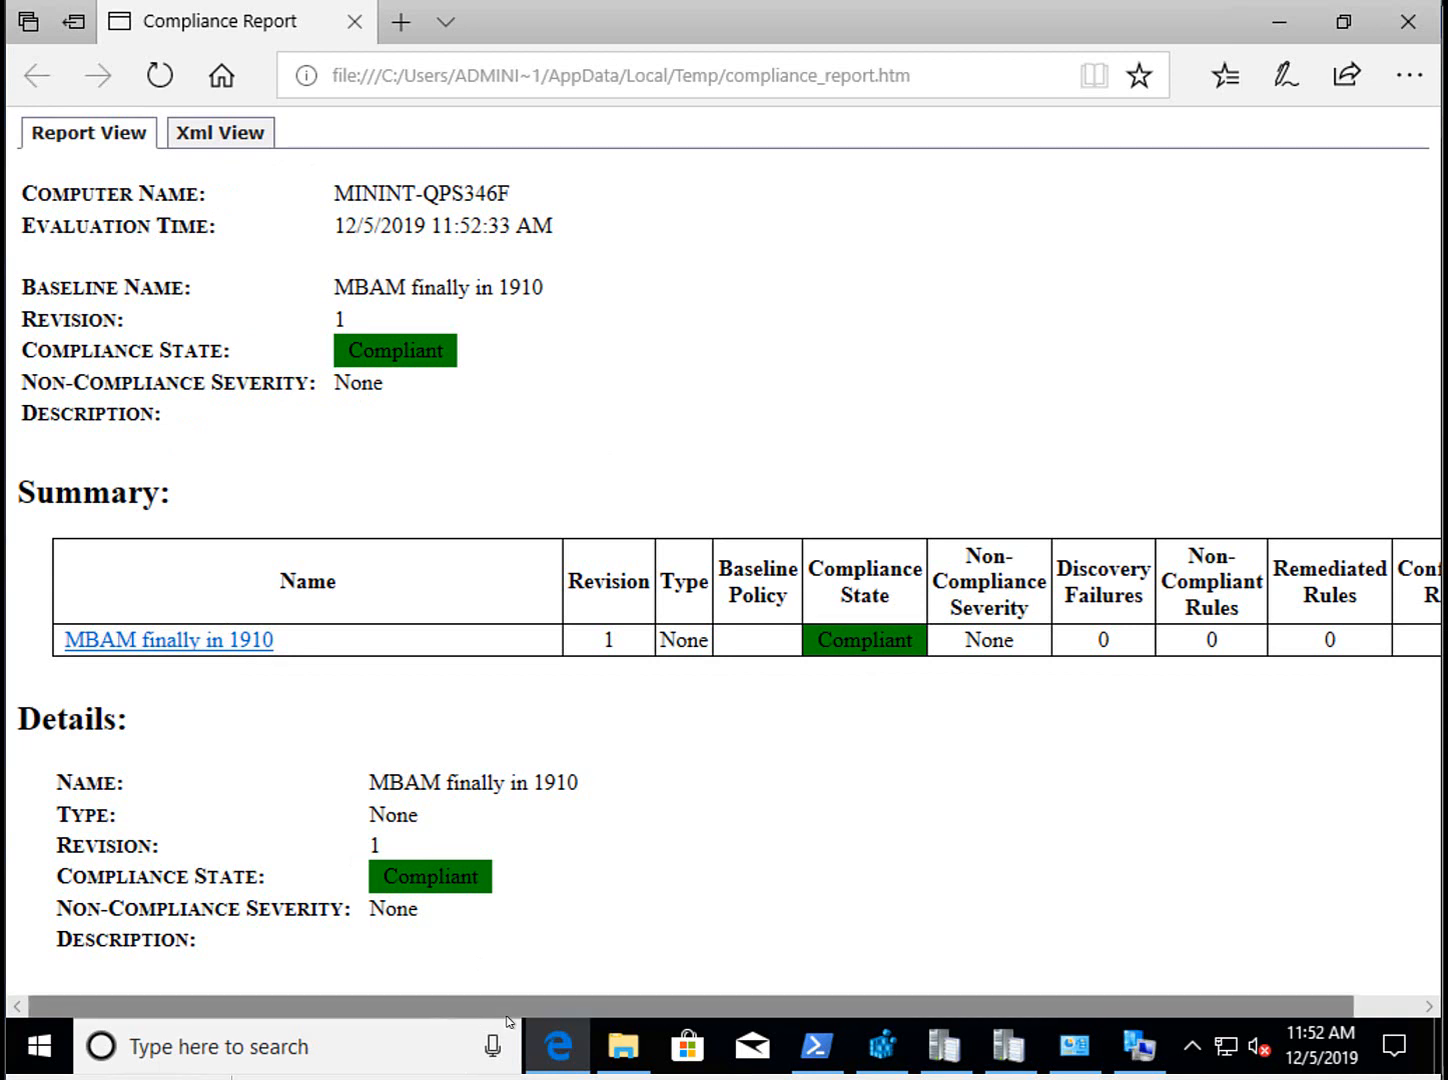
mouse_move(557, 1046)
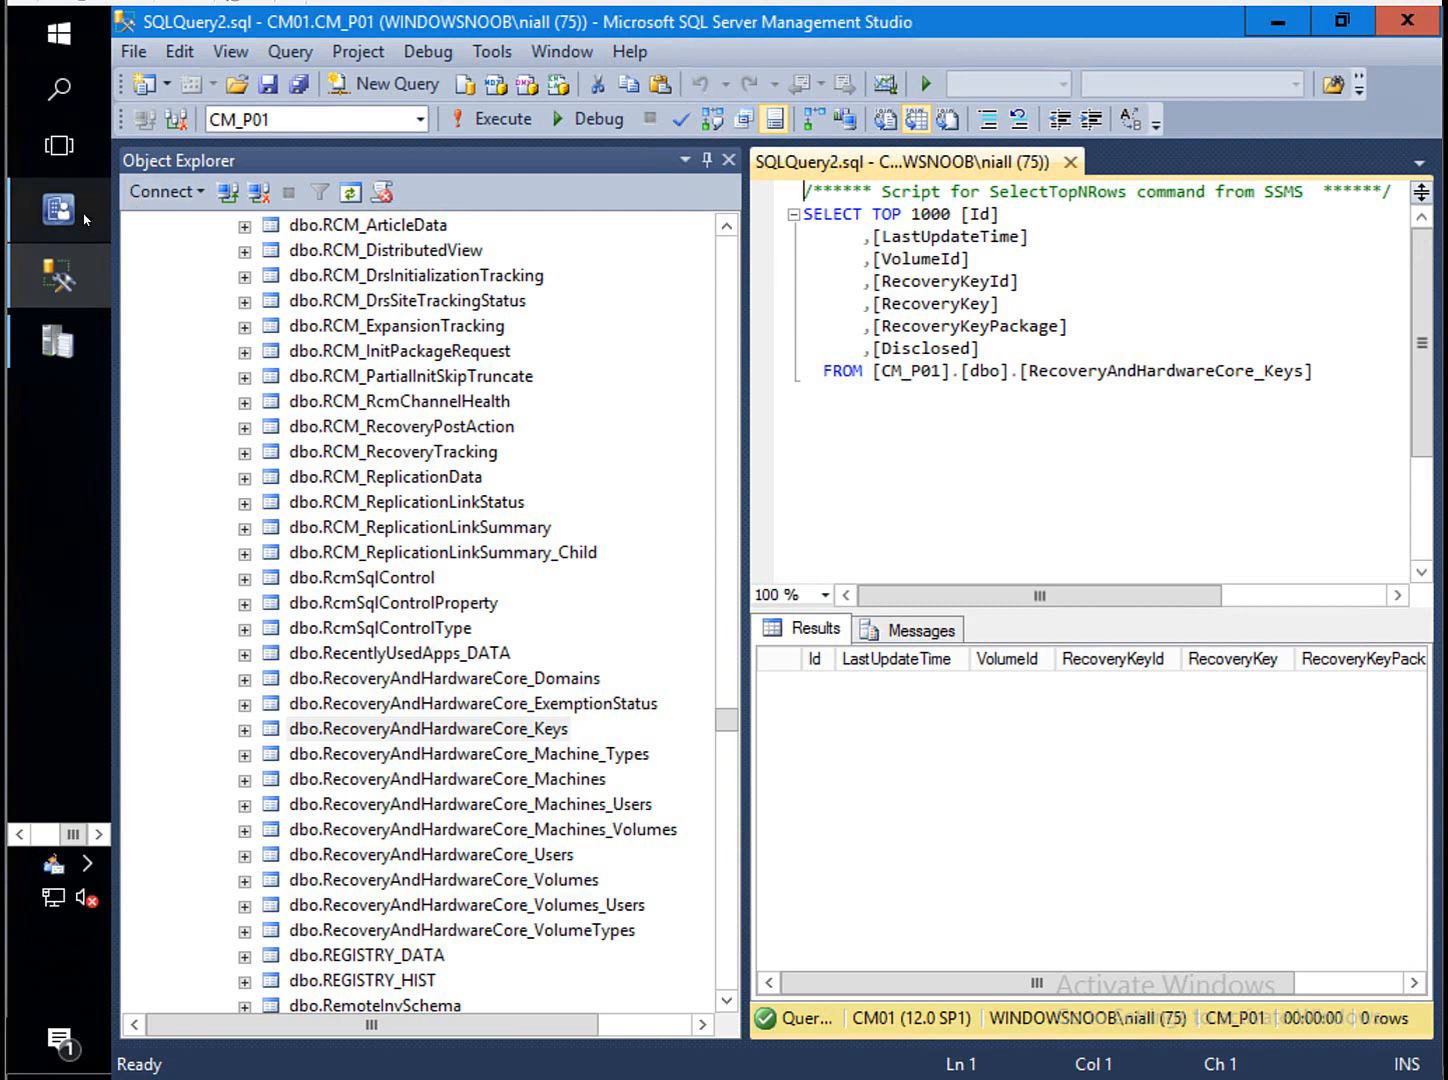
left_click(108, 218)
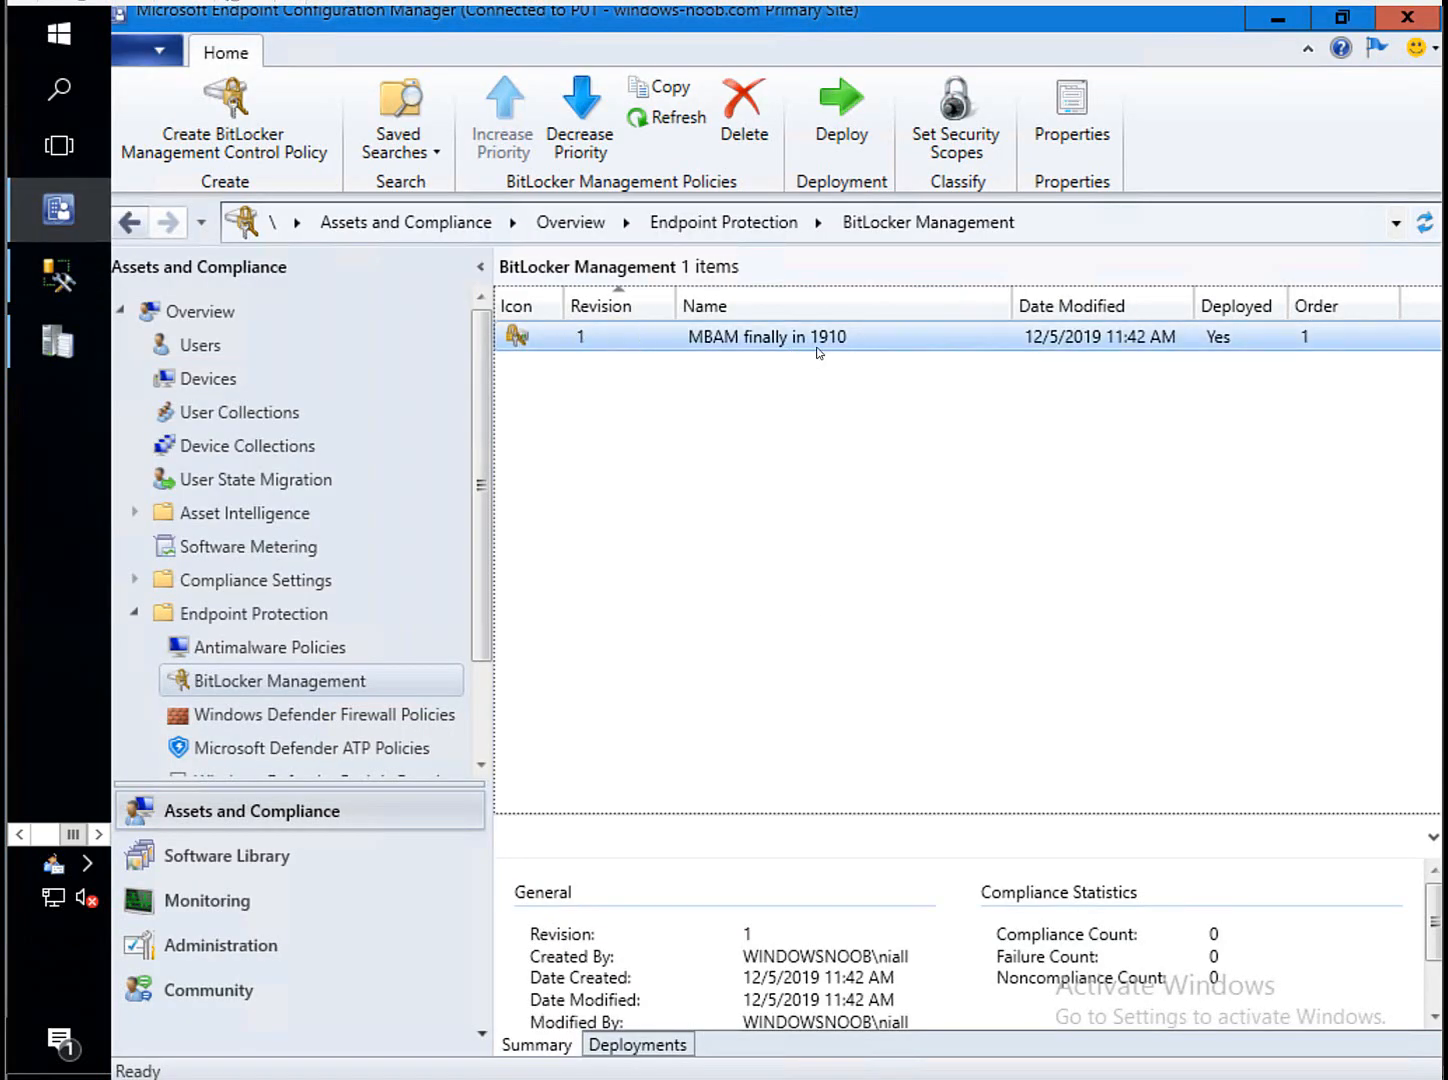
View the status of the 'MBAM finally in 1910' deployment to All Windows 10.
left_click(660, 1045)
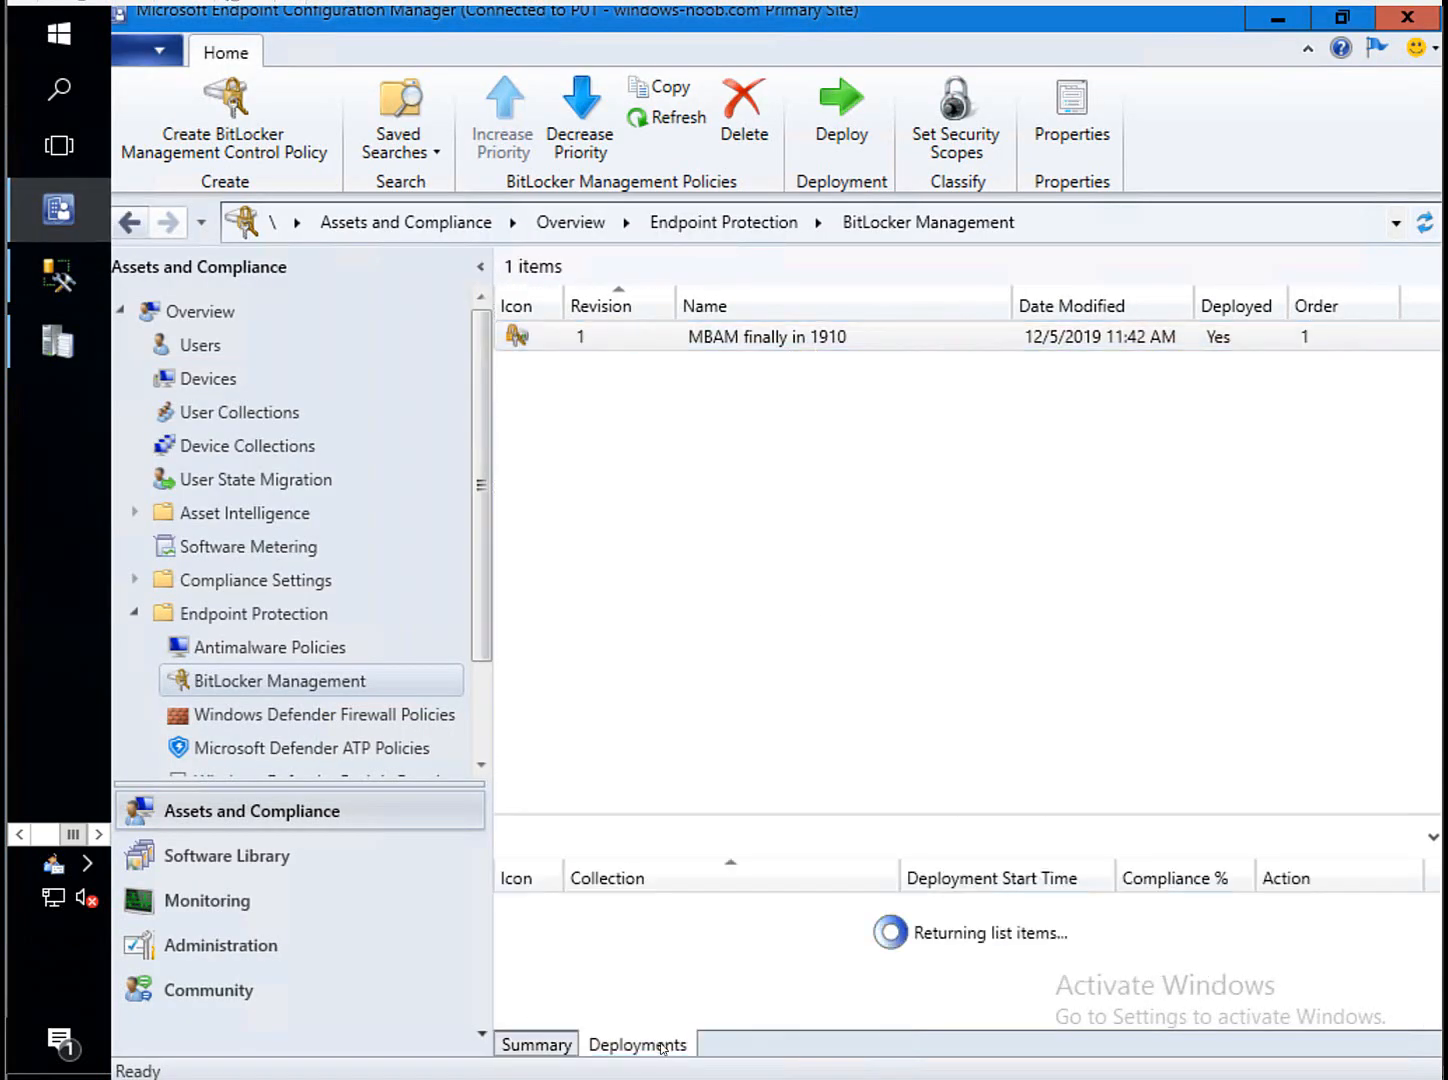
left_click(1168, 918)
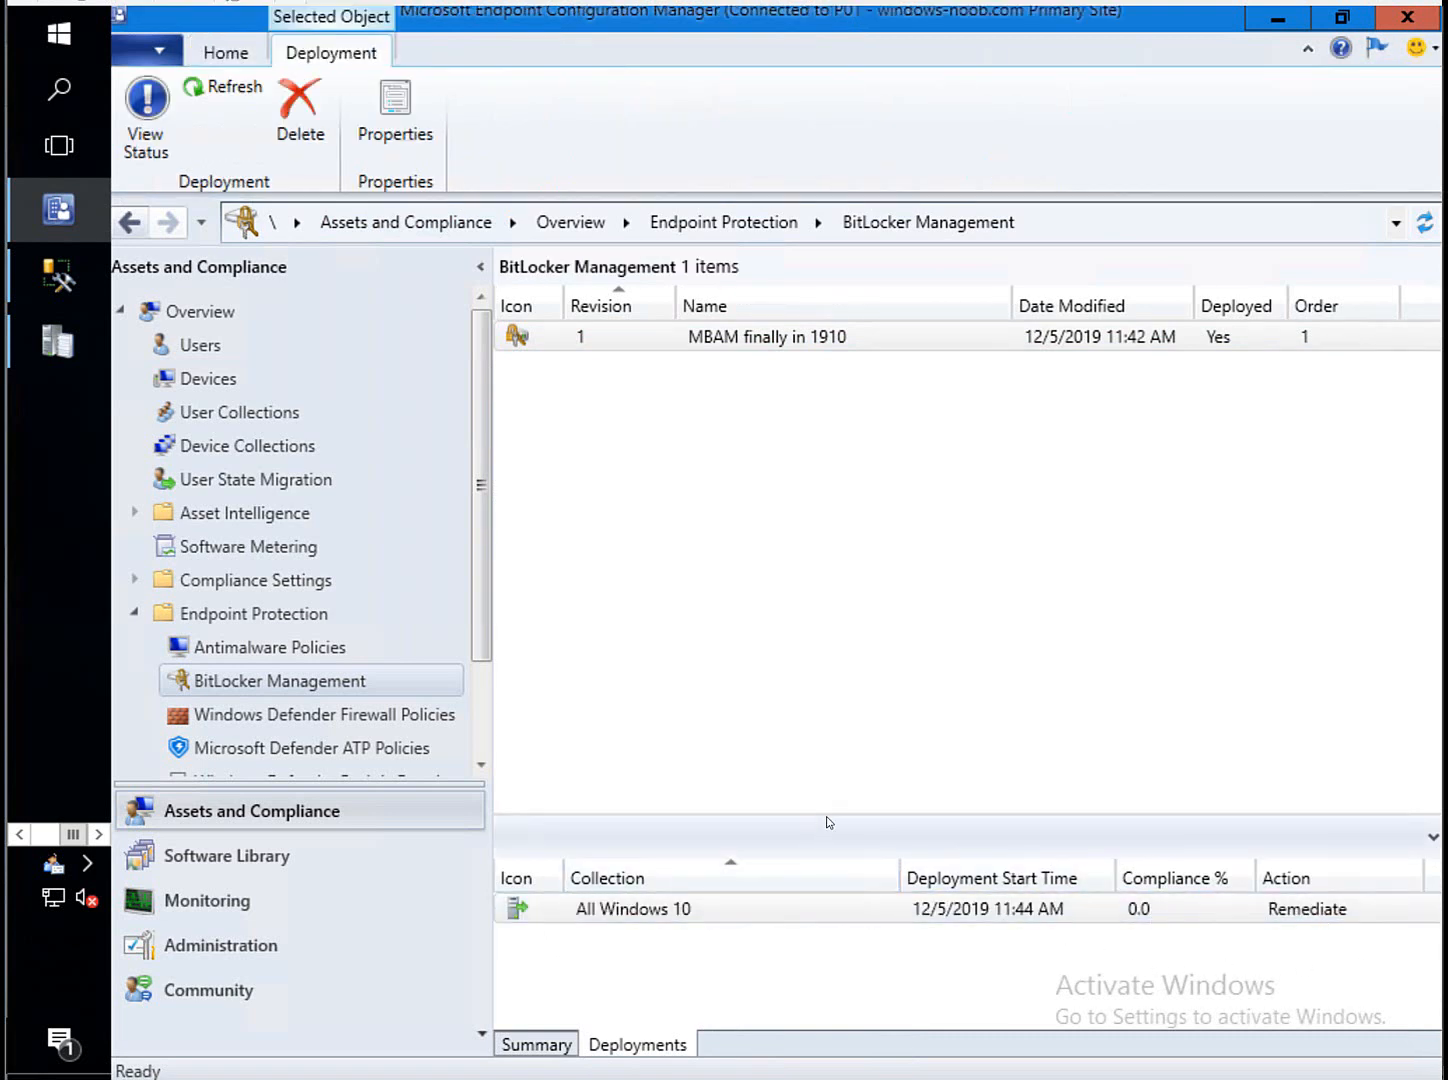
left_click_drag(830, 805, 830, 420)
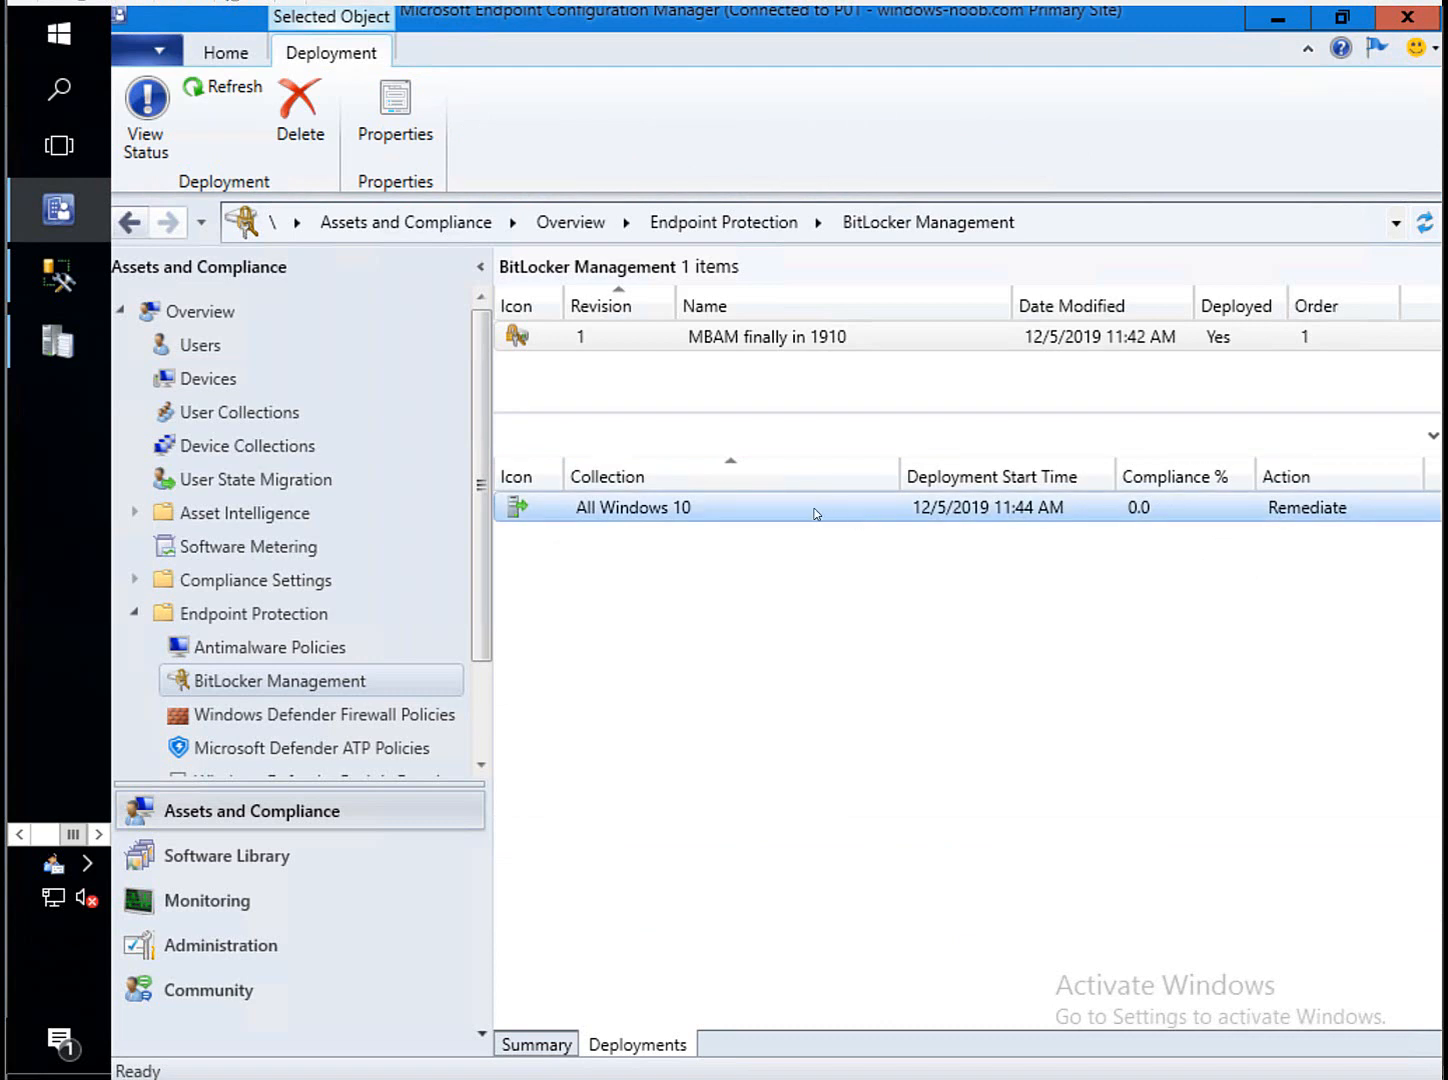
right_click(780, 510)
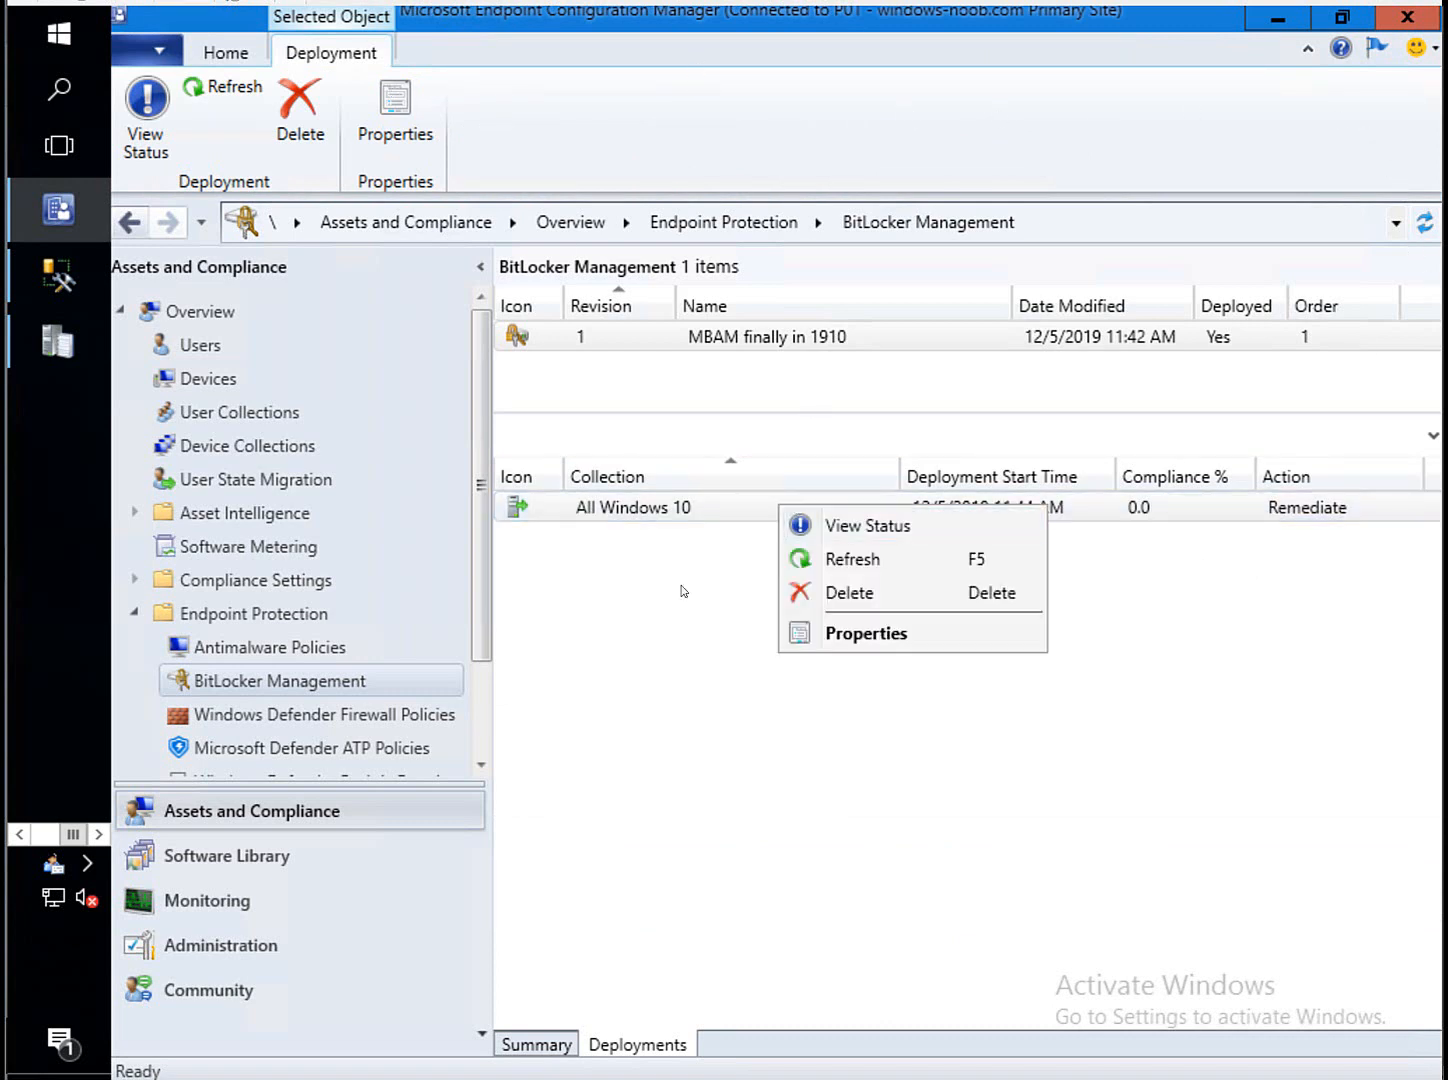
left_click(885, 526)
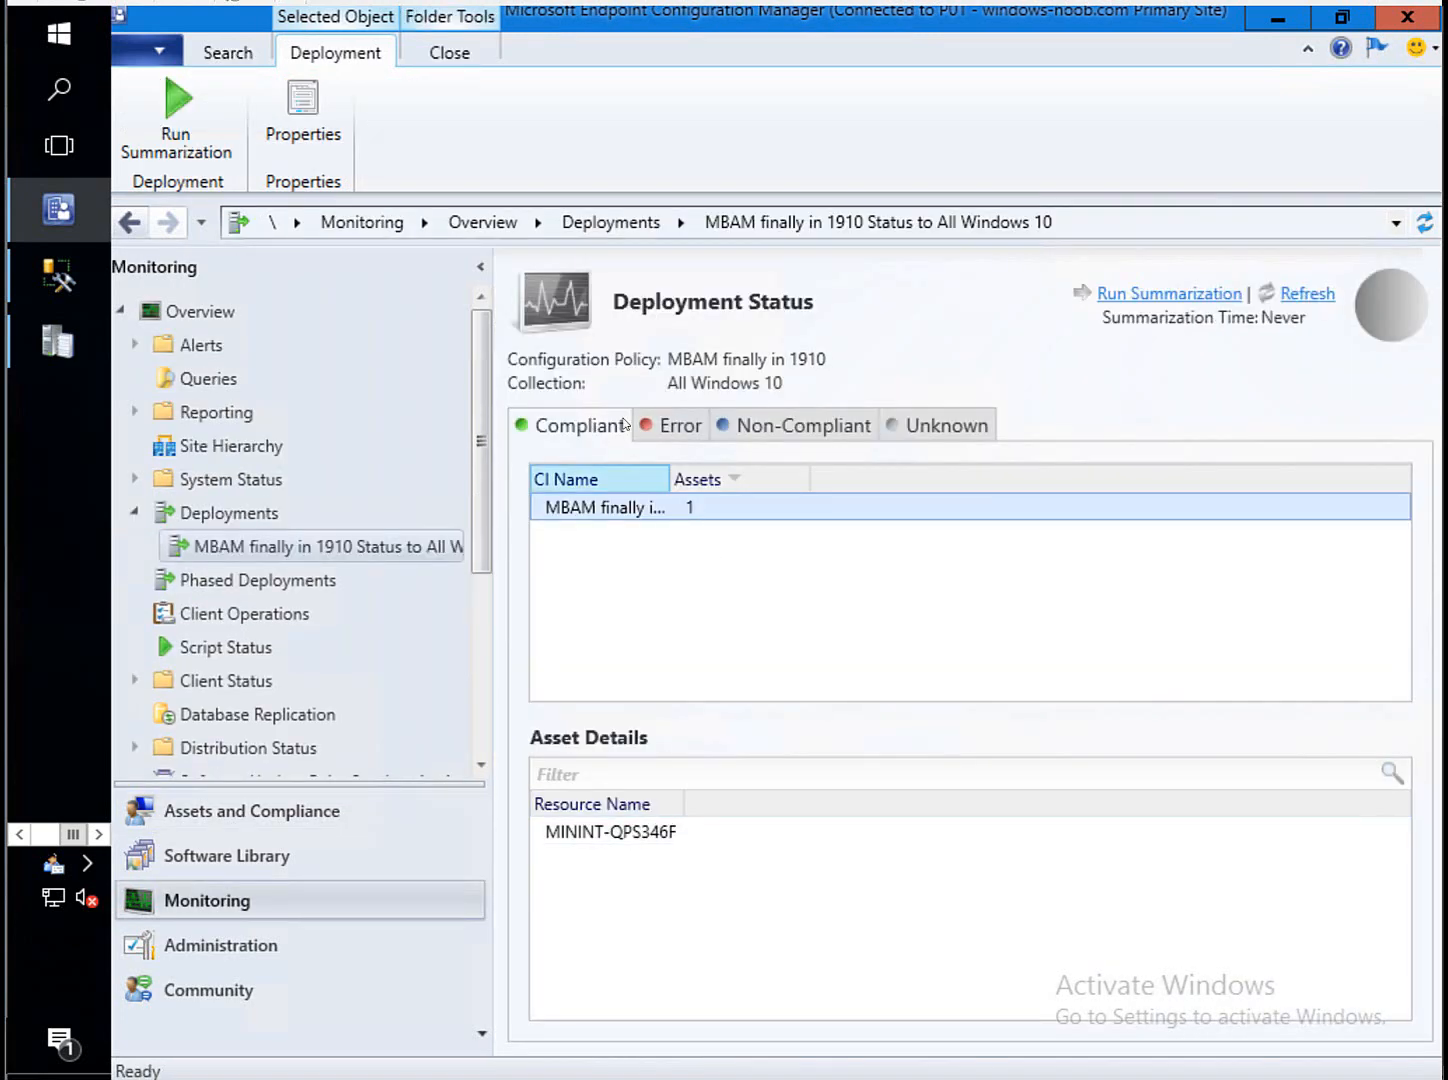
Show MININT-QPS346F's four compliant rules in More Details, widening the Rule Name column.
mouse_move(735, 469)
left_mouse_down()
mouse_move(789, 469)
mouse_move(751, 469)
left_mouse_up()
left_click(624, 831)
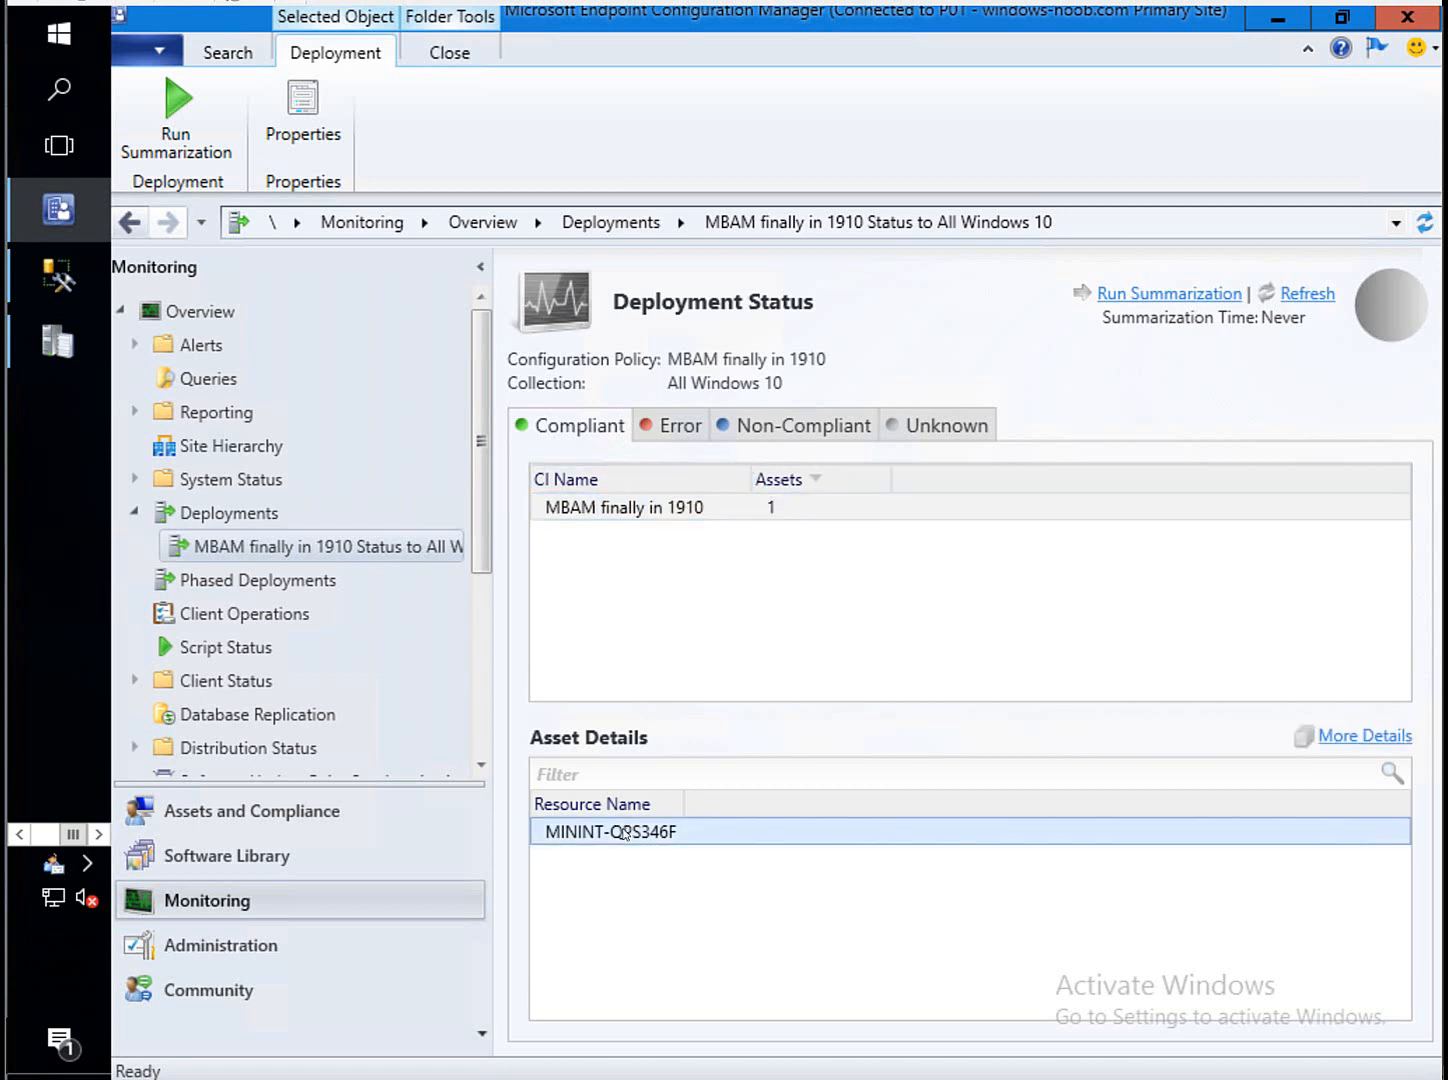
left_click(1366, 740)
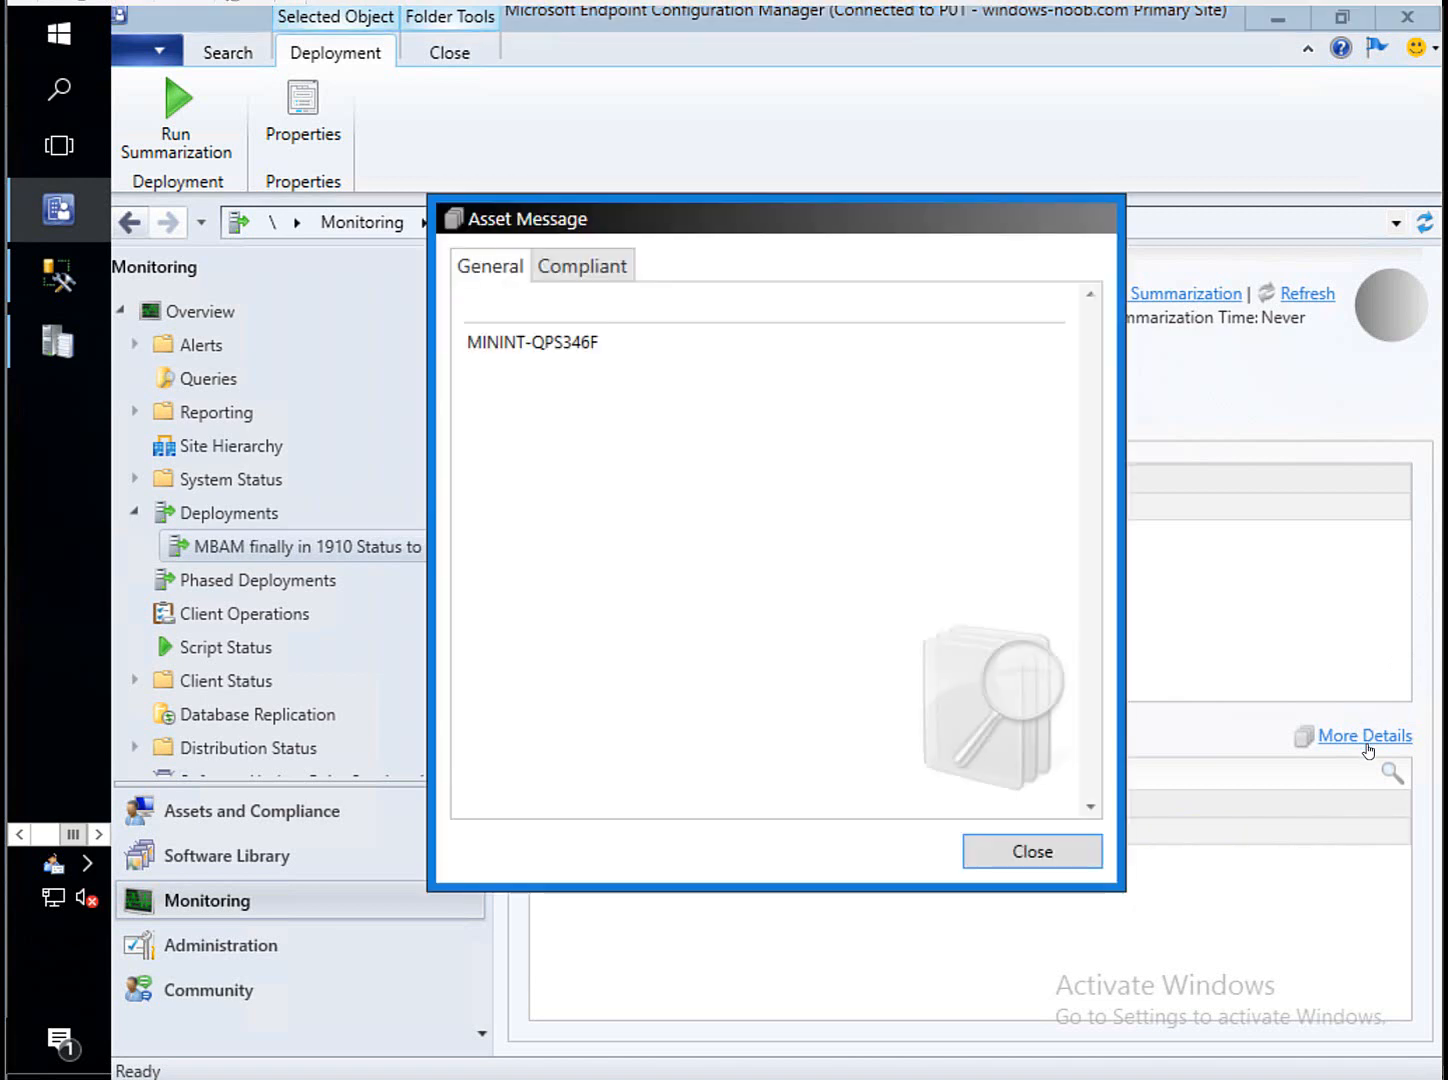
left_click(578, 268)
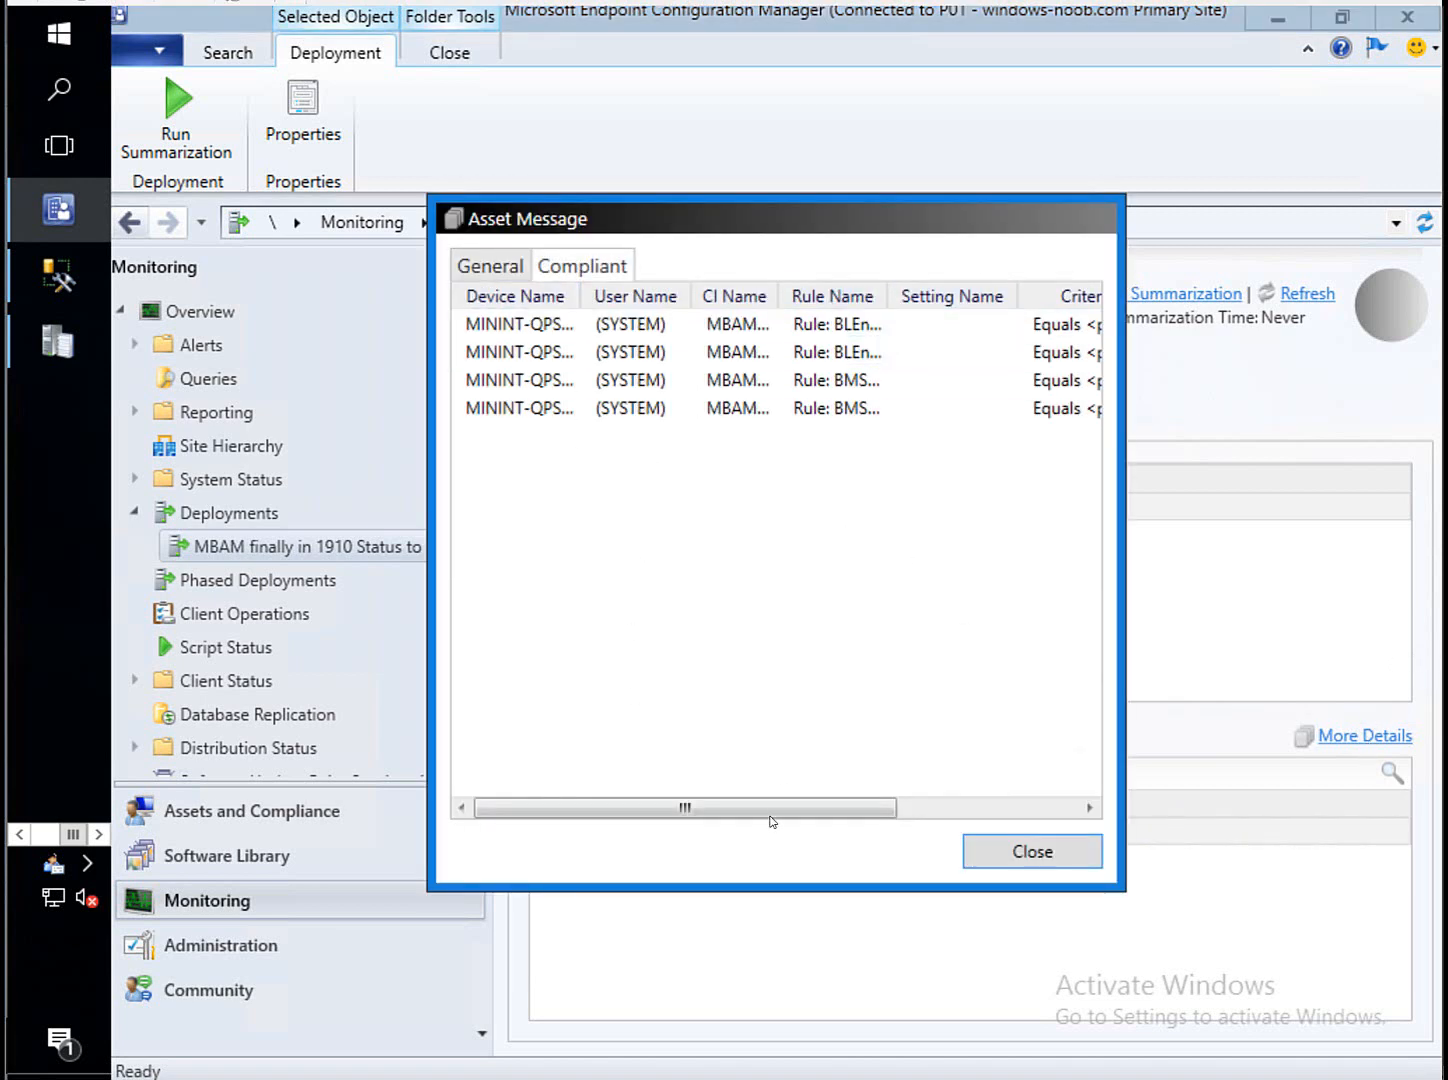
left_click_drag(772, 810, 716, 806)
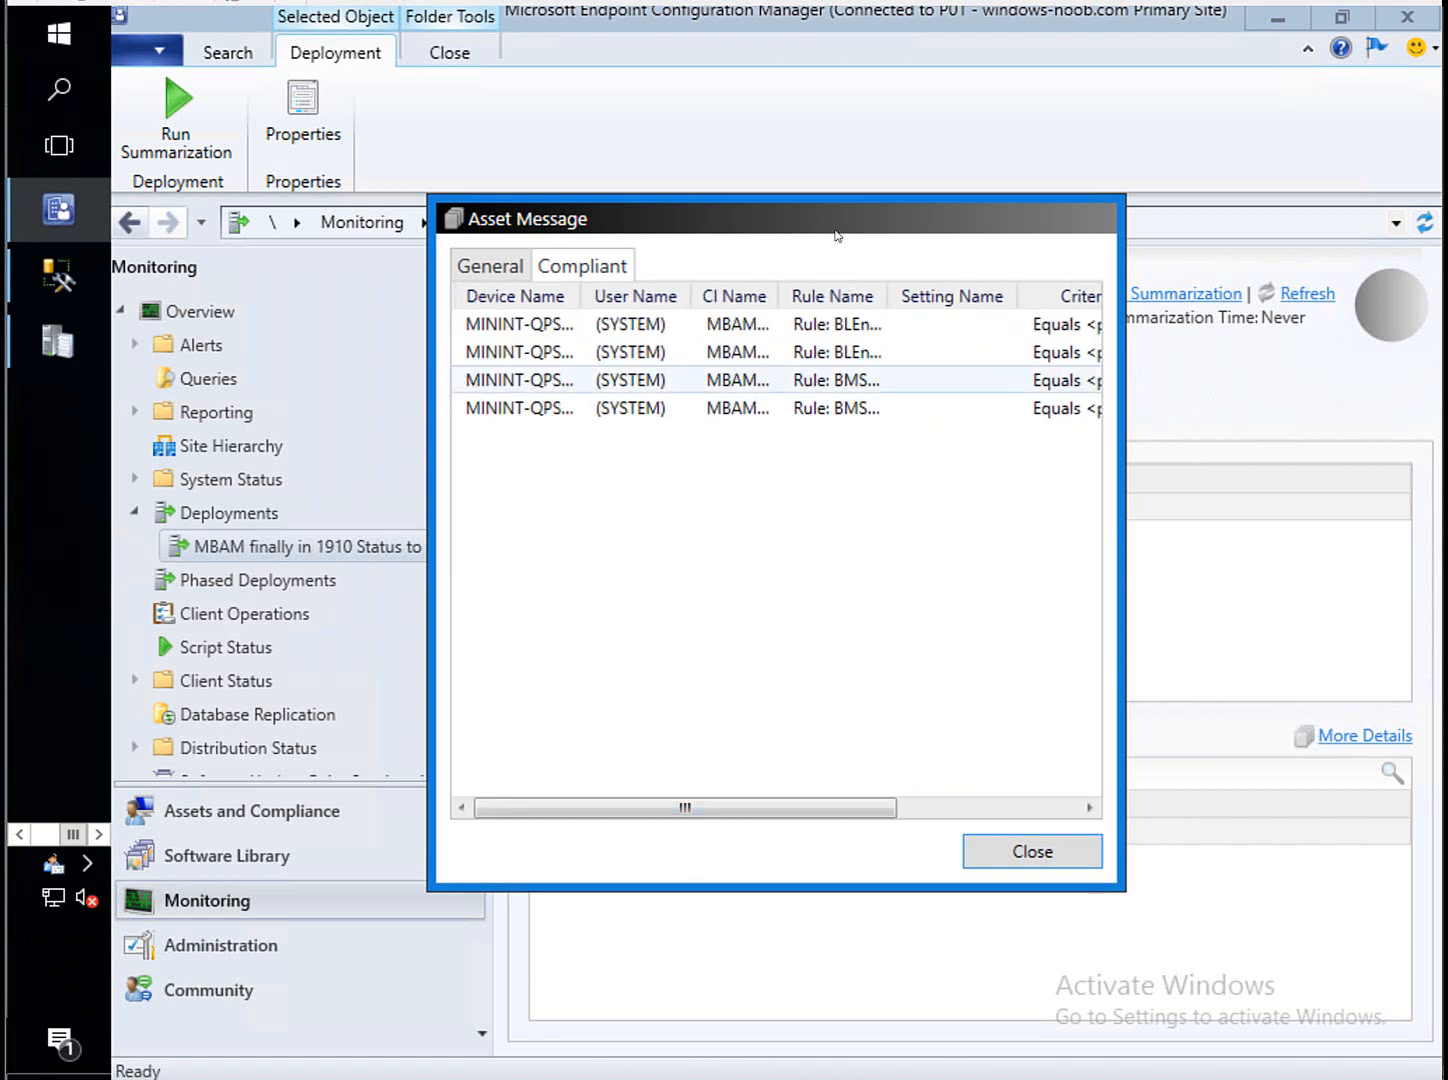
double_click(889, 297)
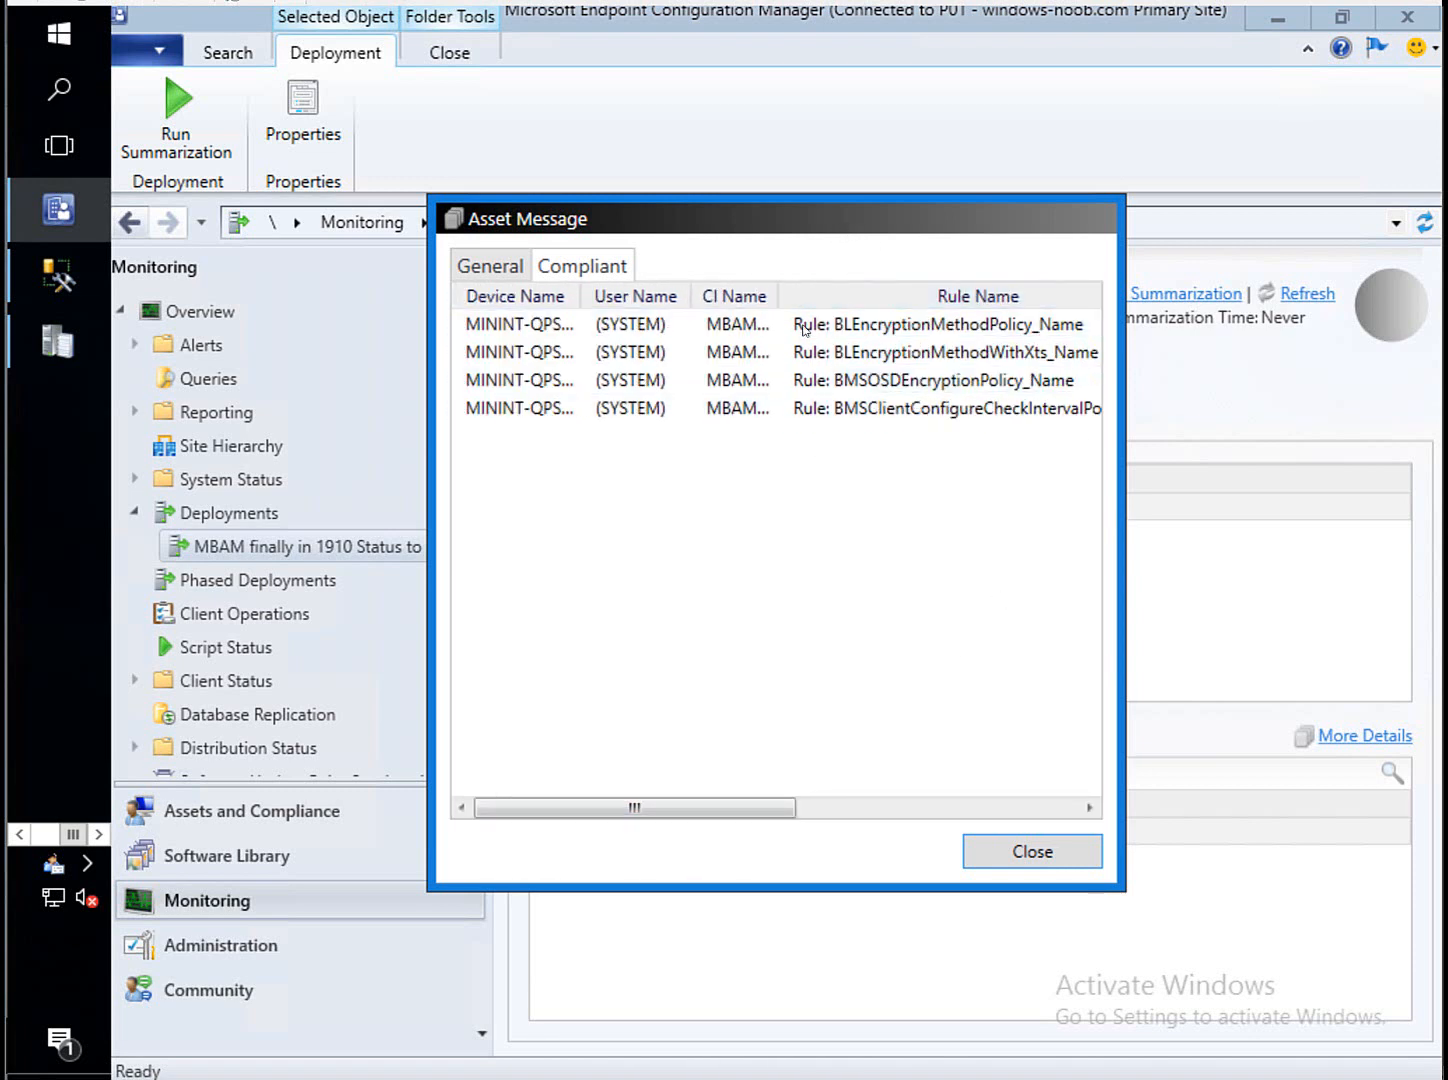
left_click_drag(776, 226, 960, 299)
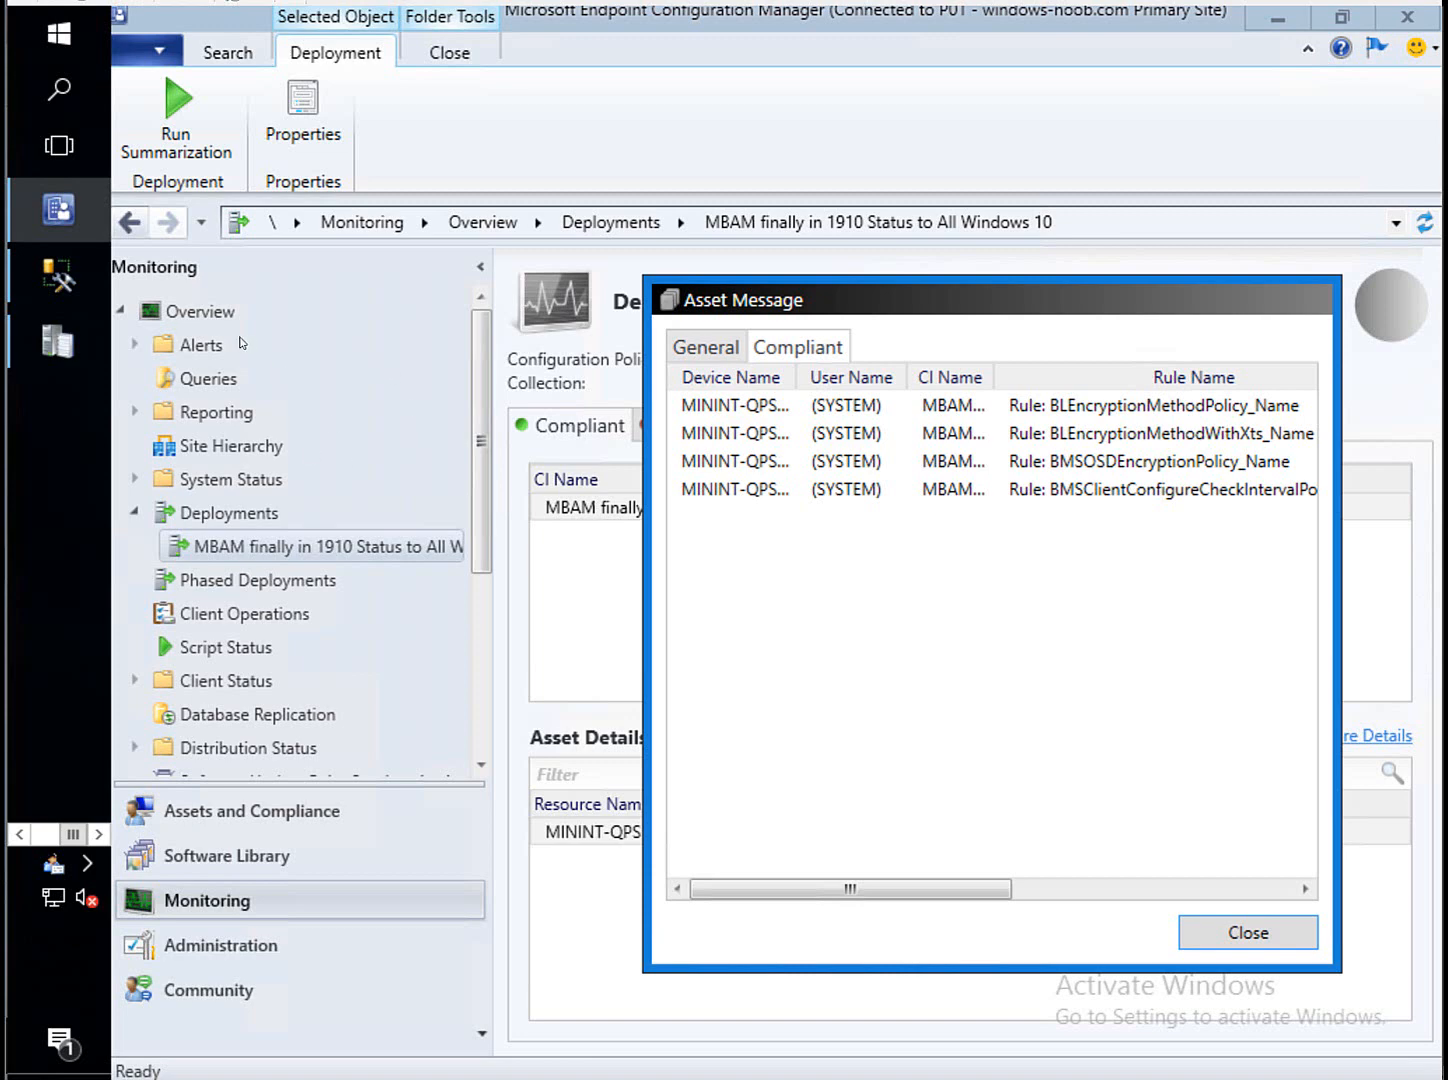
Query the top 1000 rows of dbo.RecoveryAndHardwareCore_Keys, which returns 0 rows.
left_click(44, 285)
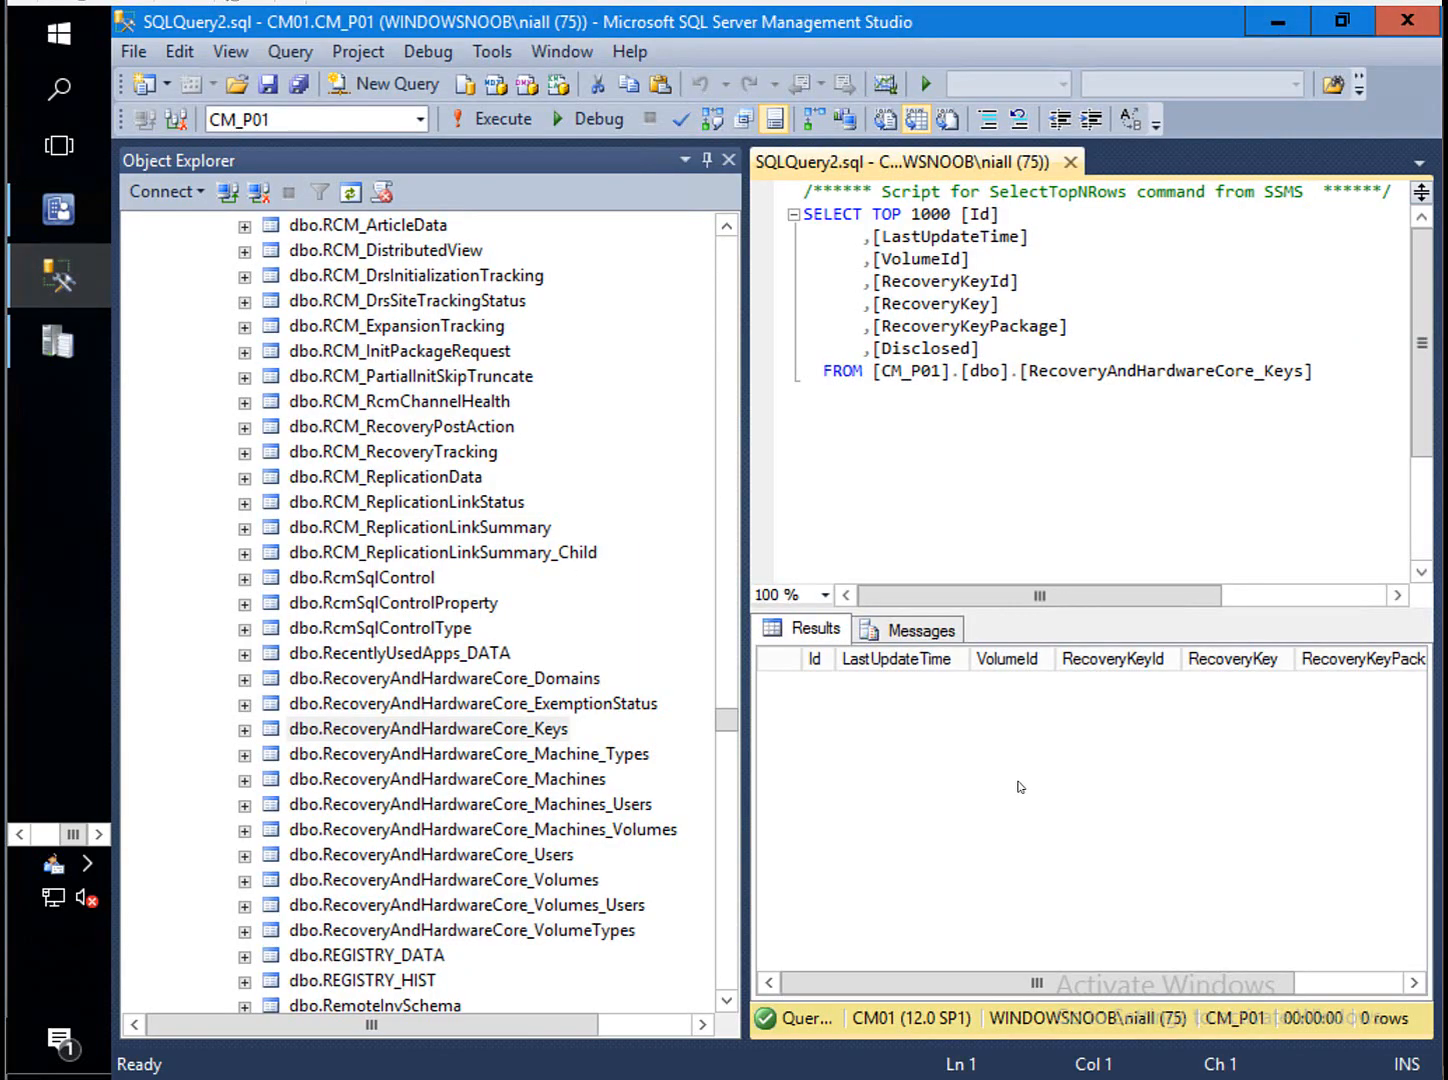
left_click(484, 736)
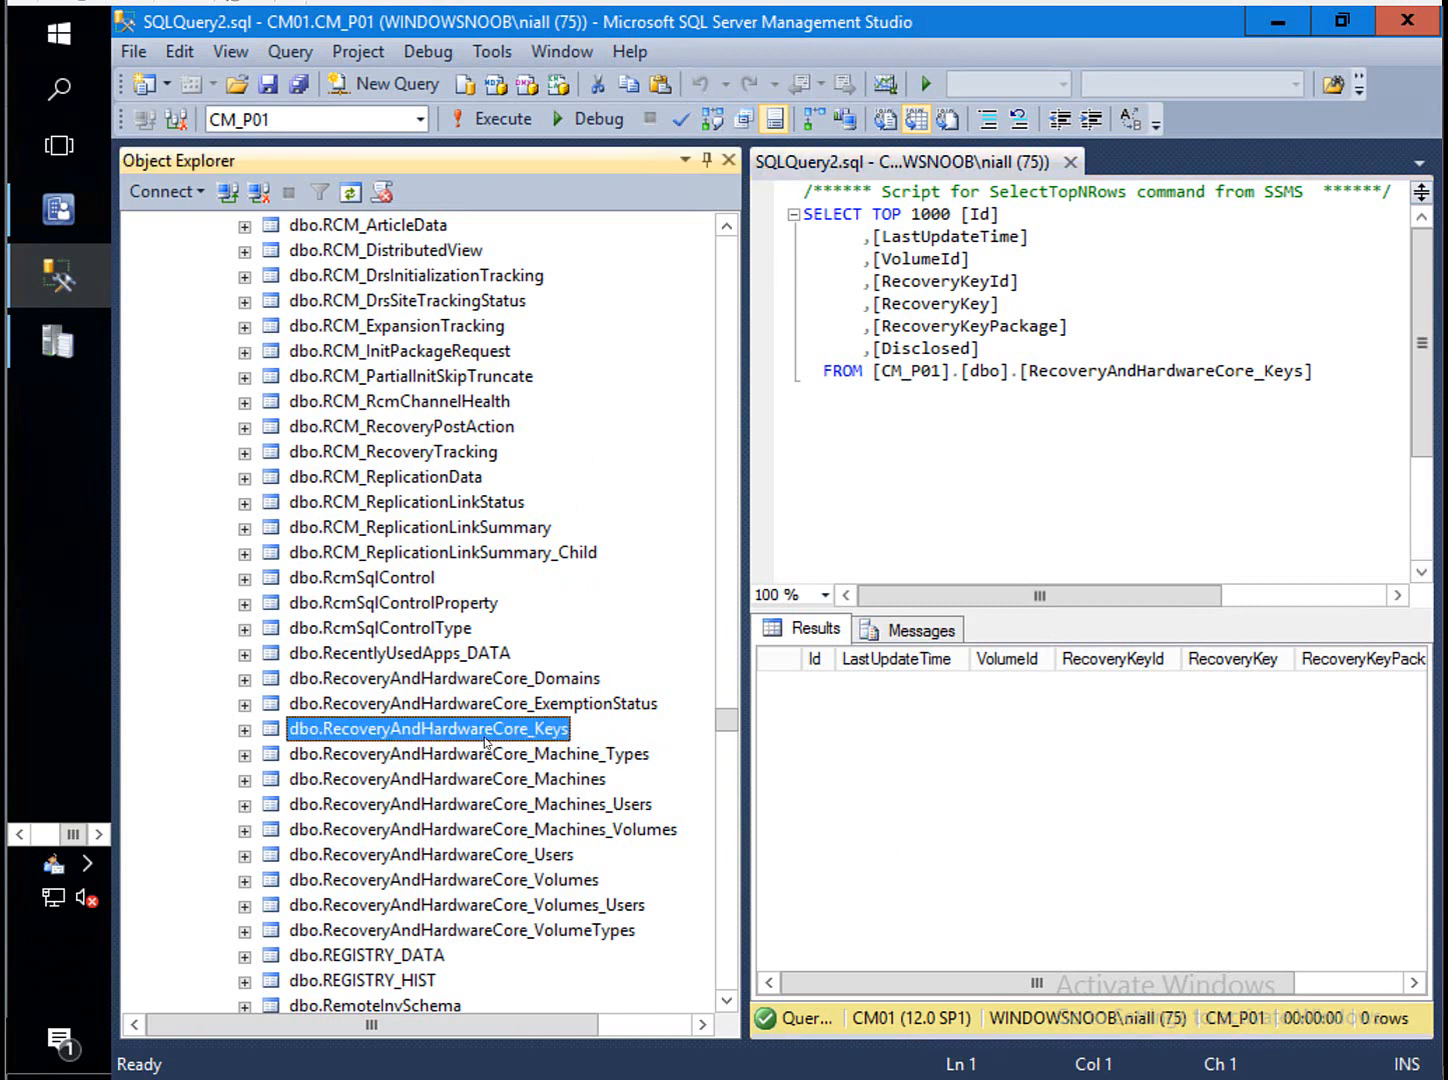
right_click(484, 736)
left_click(612, 610)
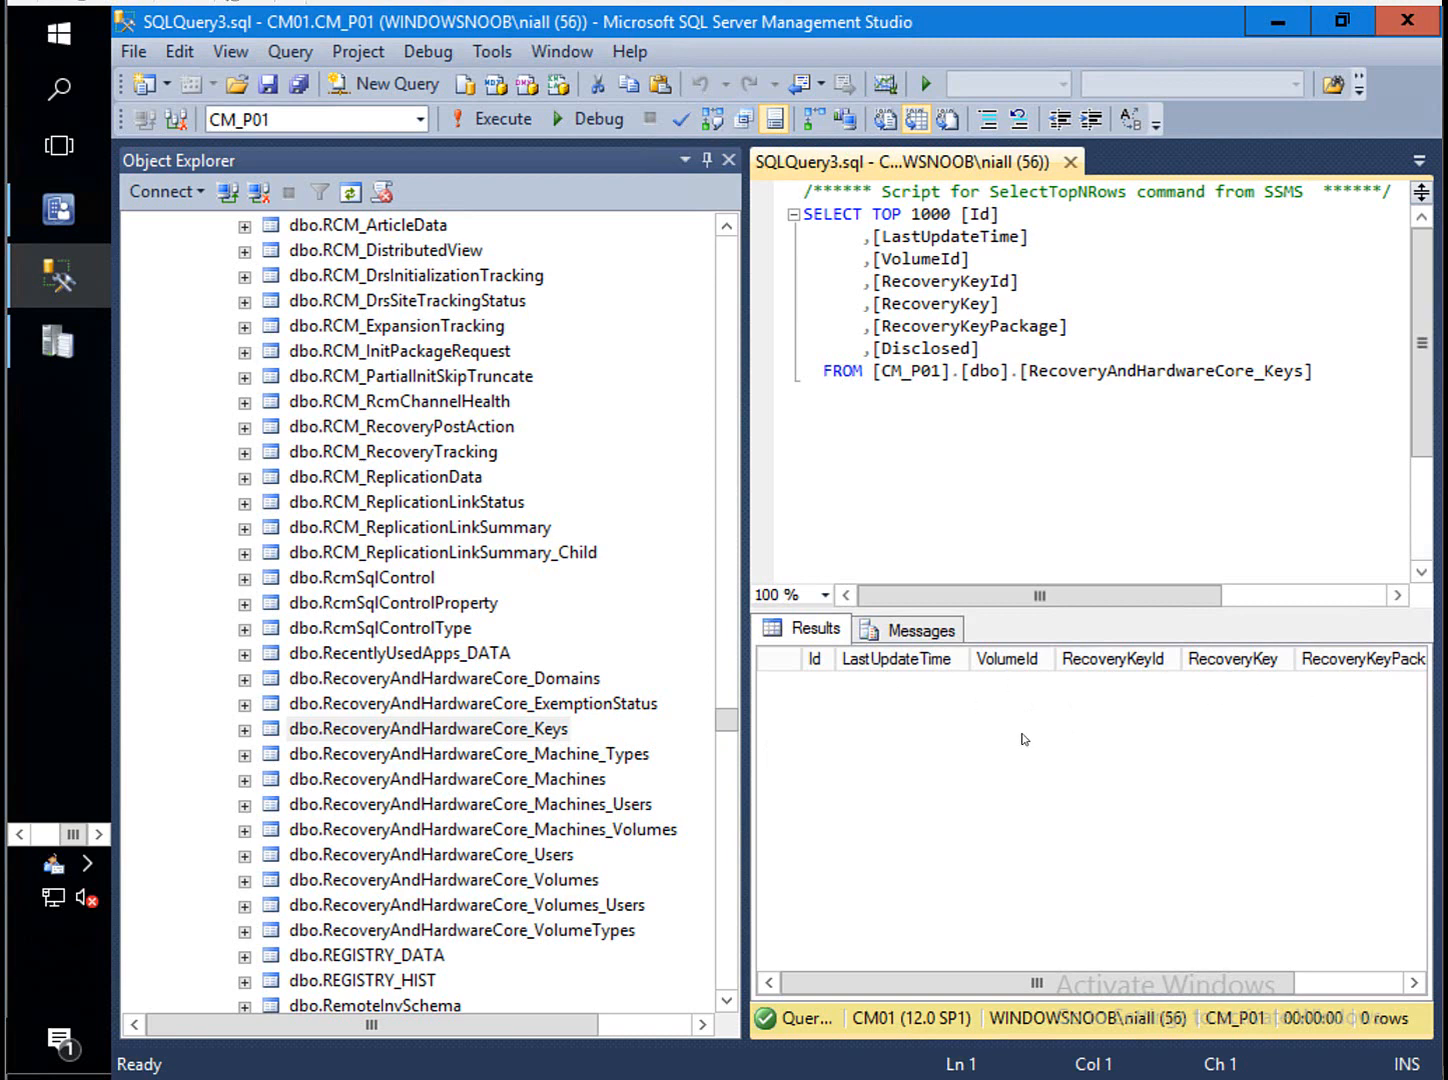
left_click(573, 786)
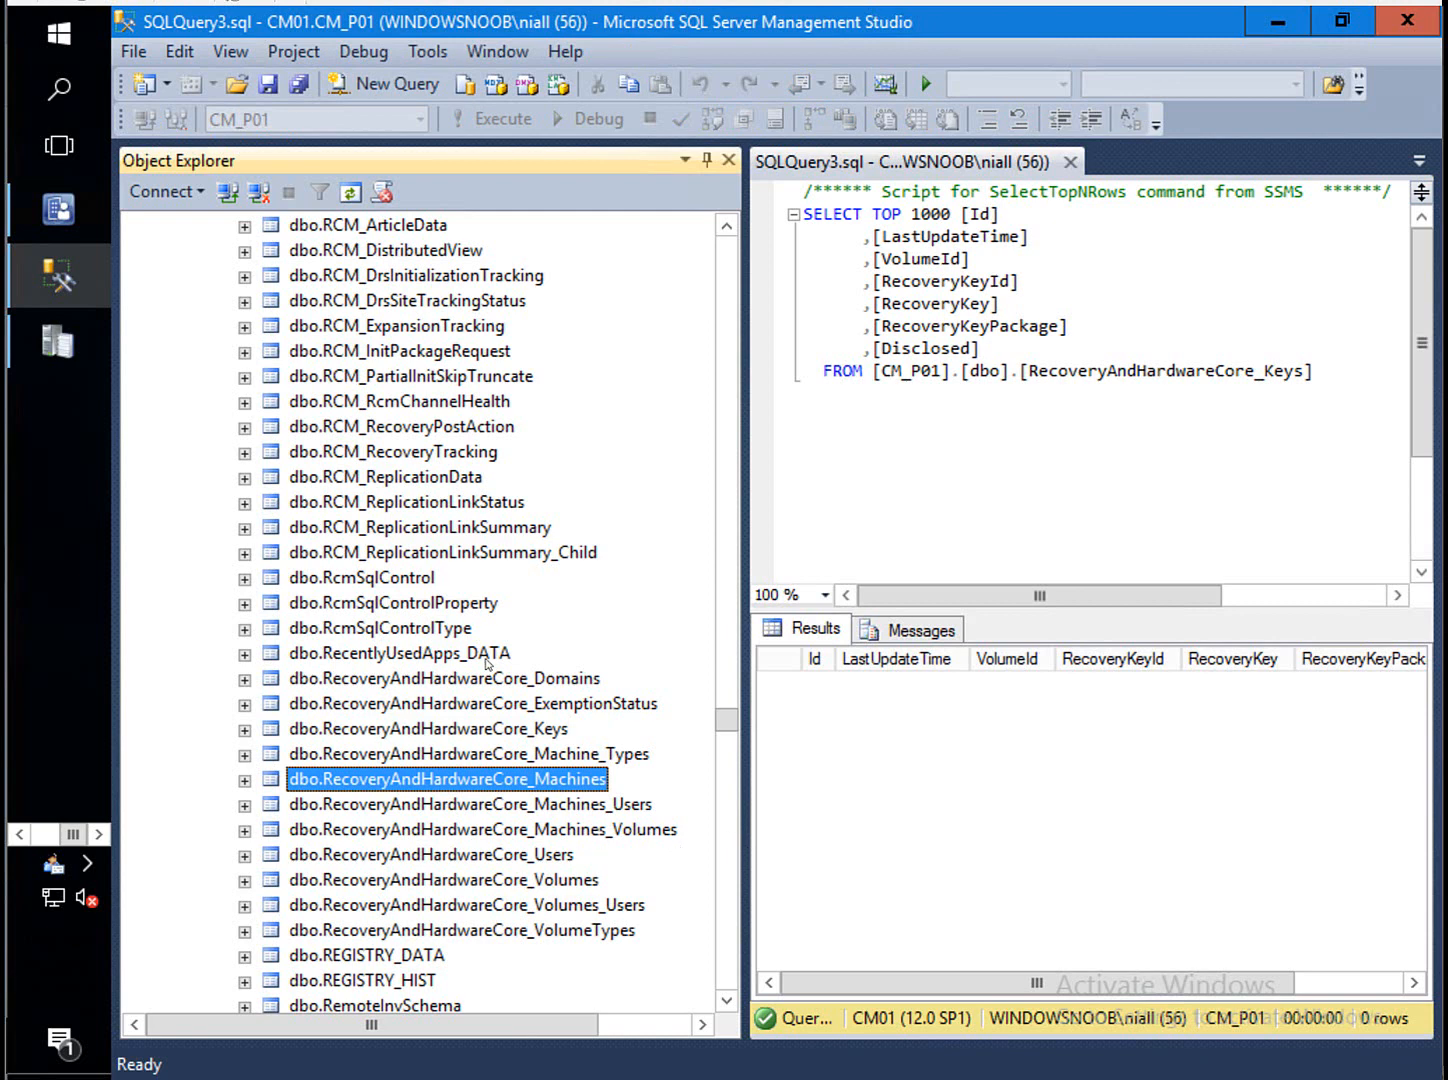
left_click(513, 729)
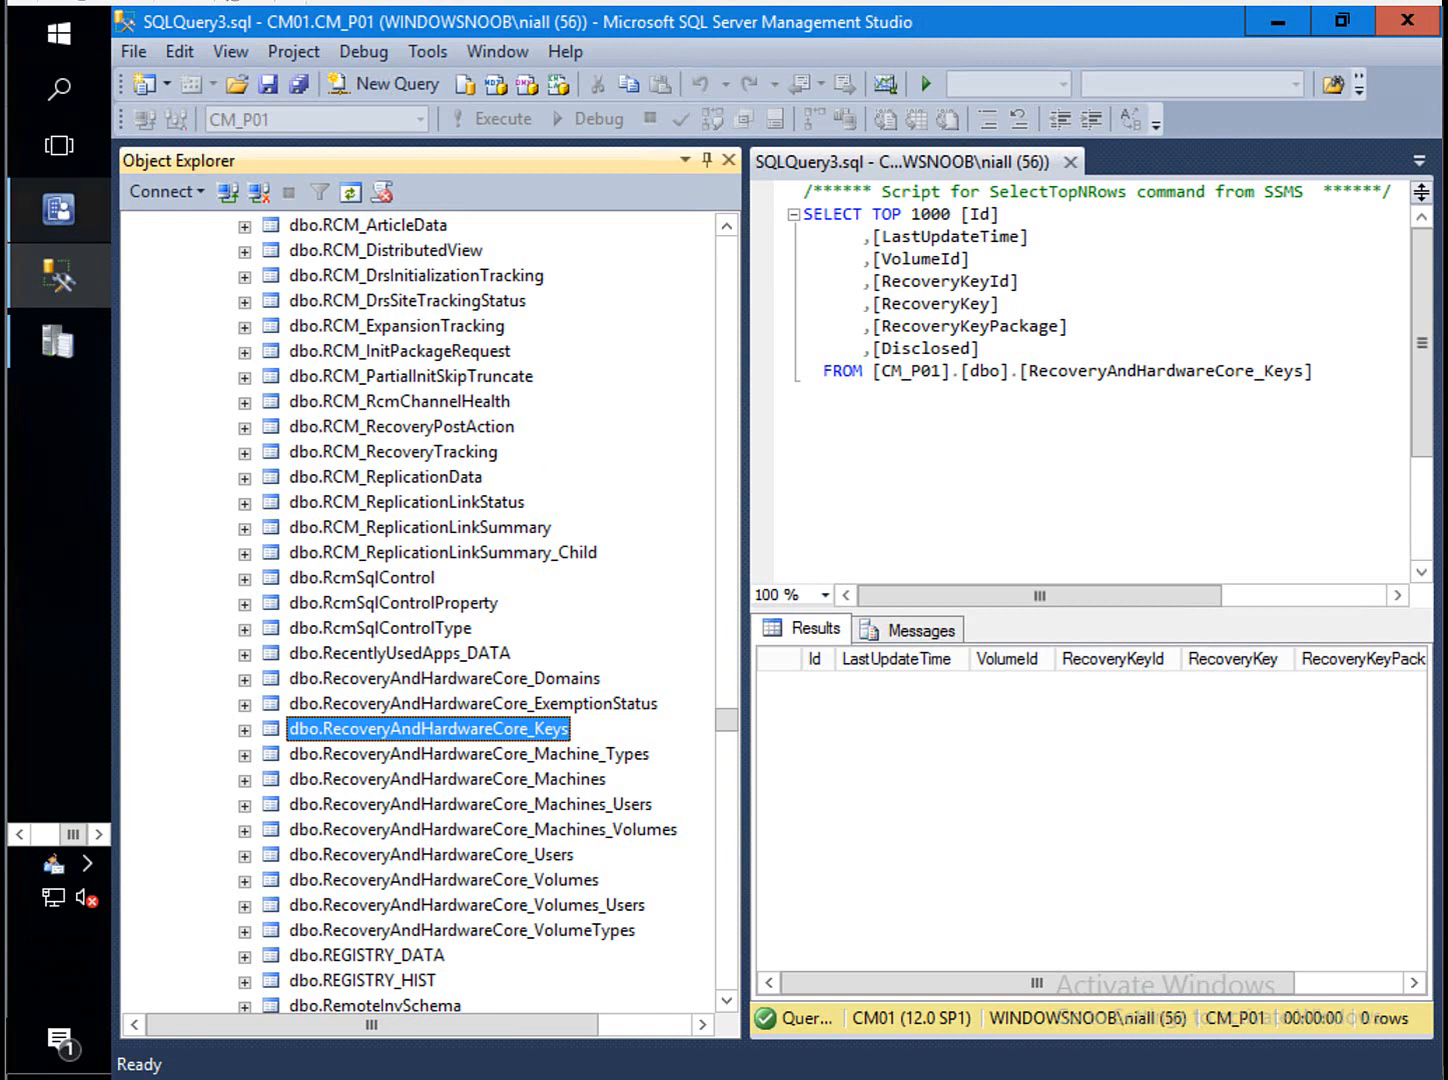
mouse_move(58, 208)
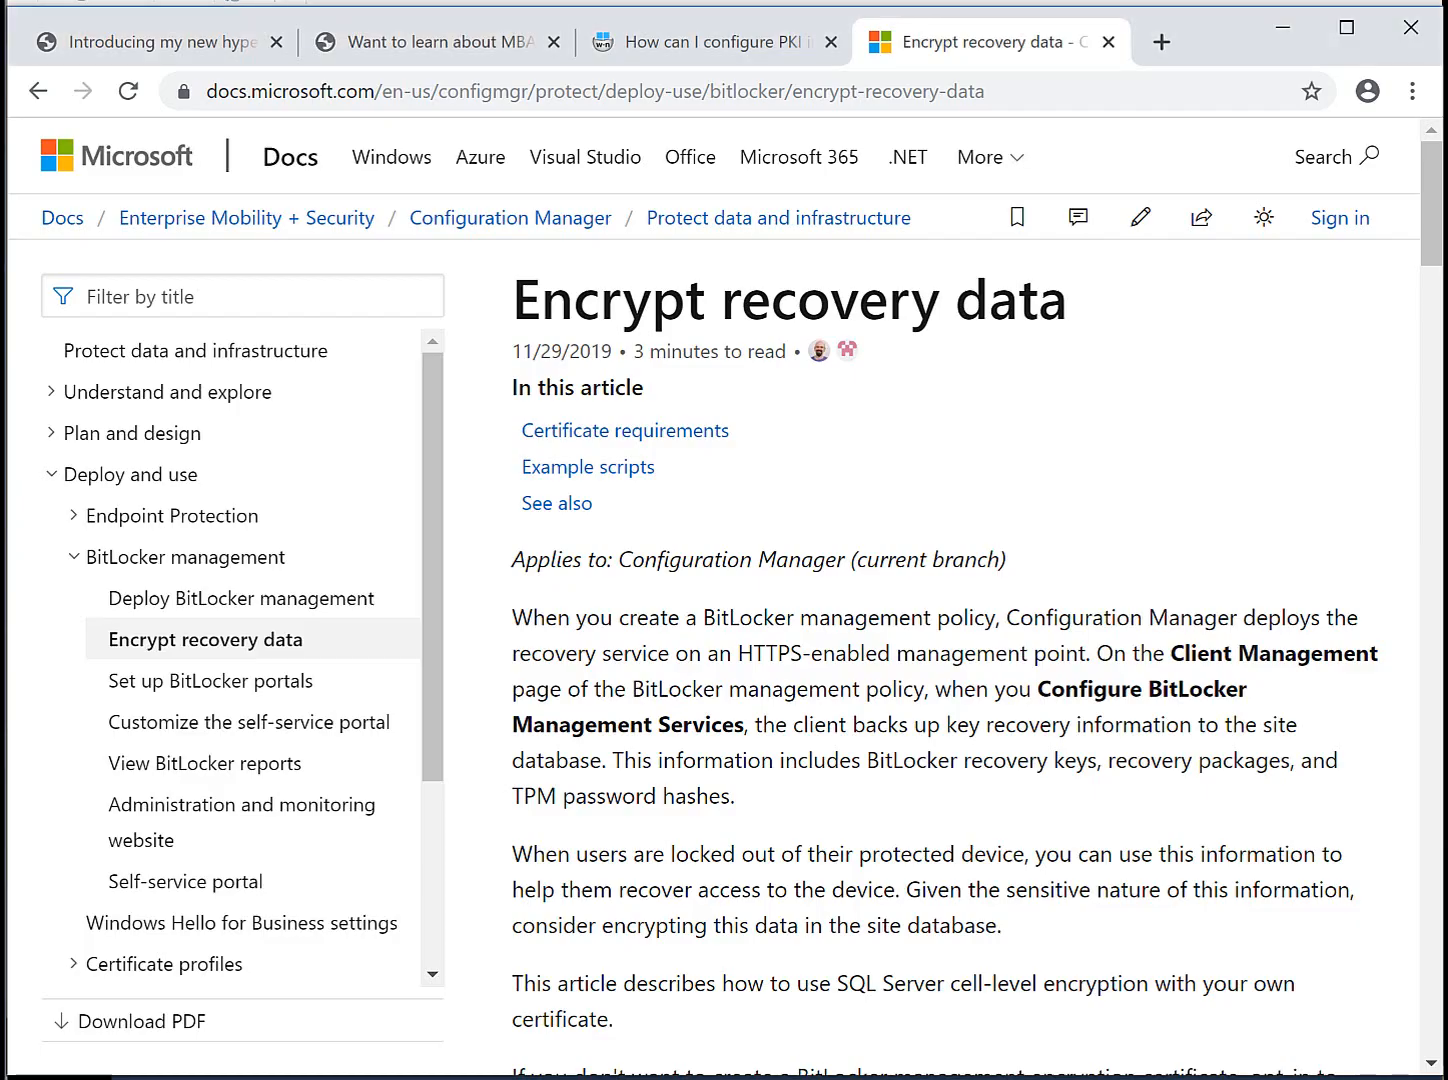
Switch to the 'Want to learn about MBAM' blog post and scroll to its links.
left_click(430, 42)
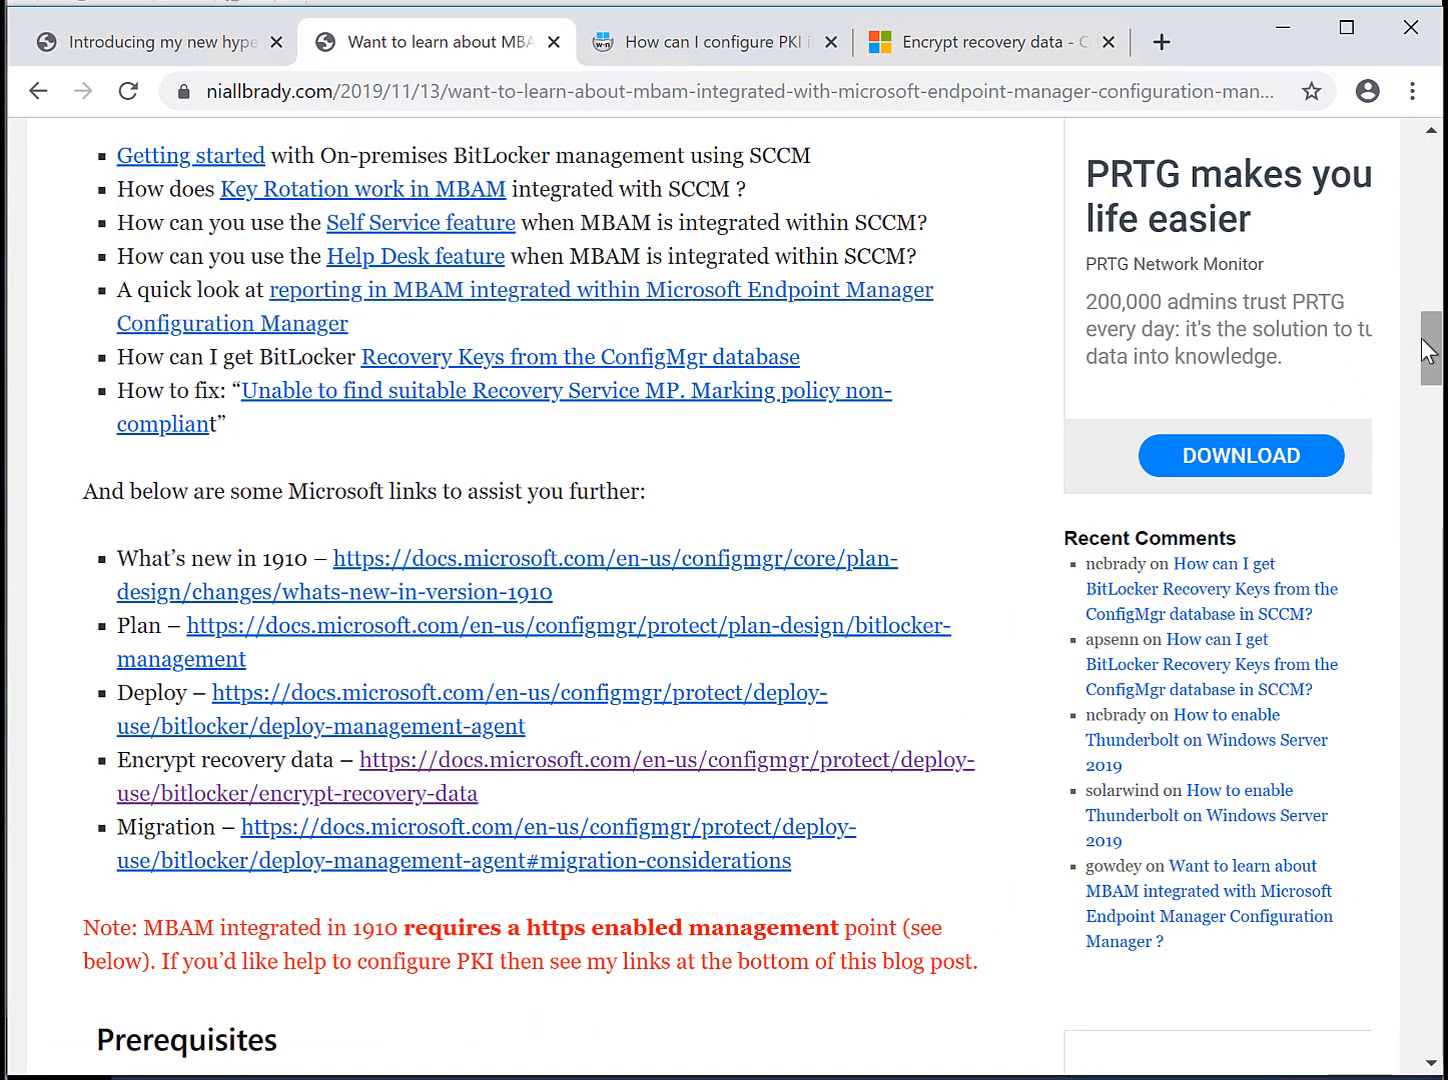
left_click_drag(1430, 355, 1430, 346)
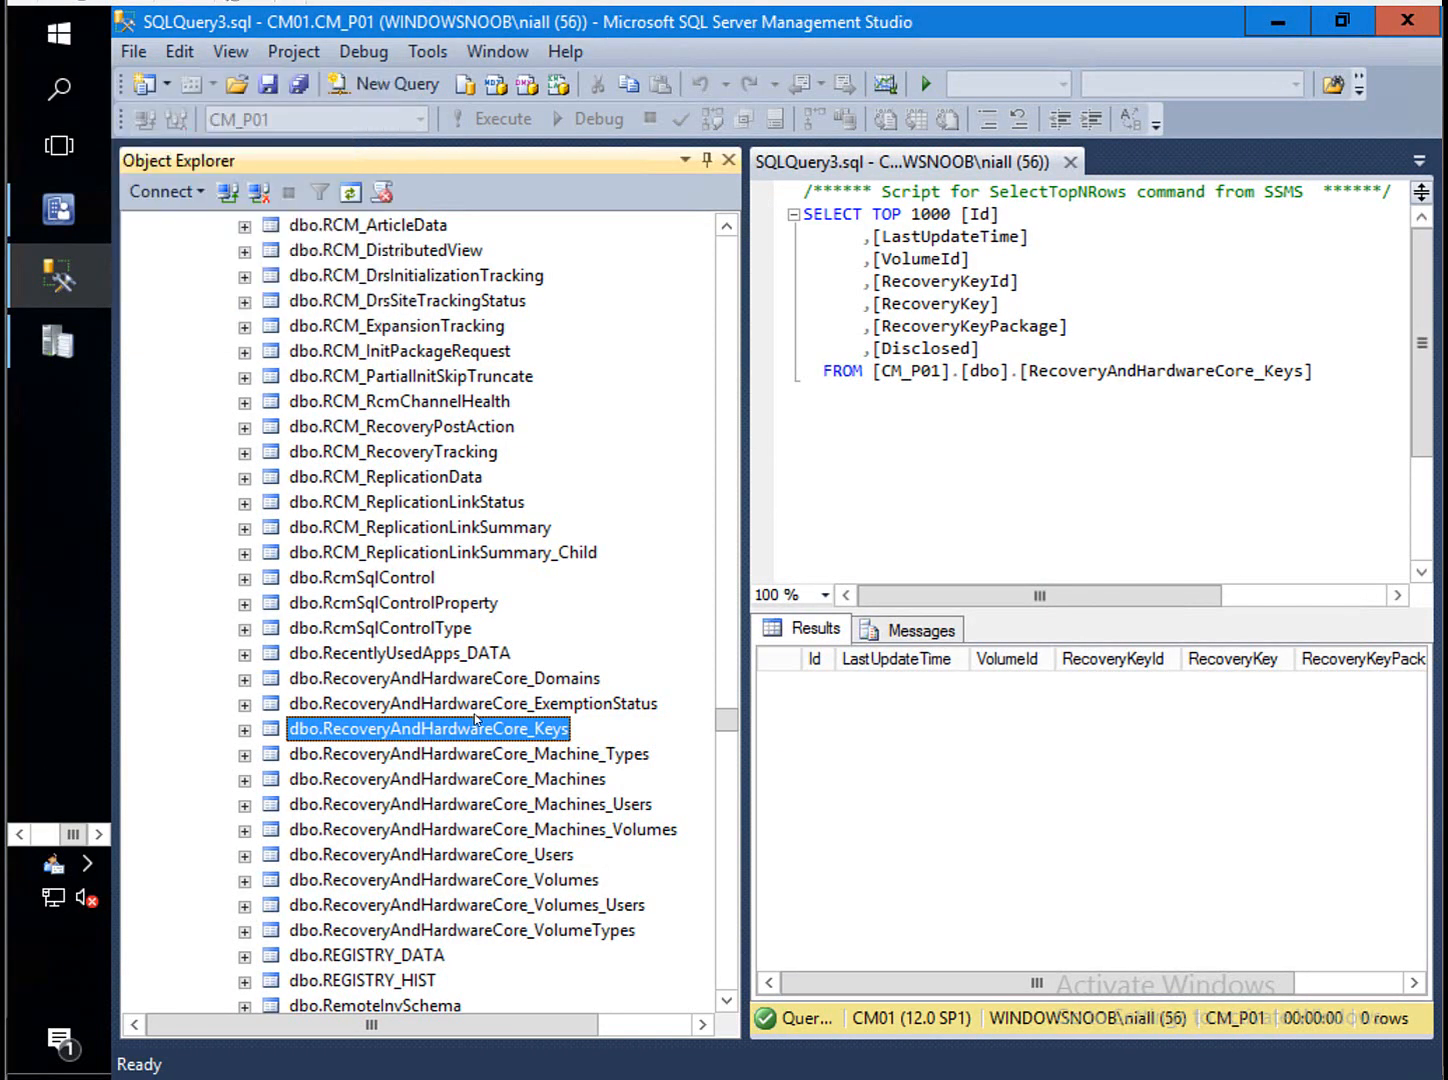
Rerun Select Top 1000 Rows on dbo.RecoveryAndHardwareCore_Keys, still returning 0 rows.
right_click(477, 733)
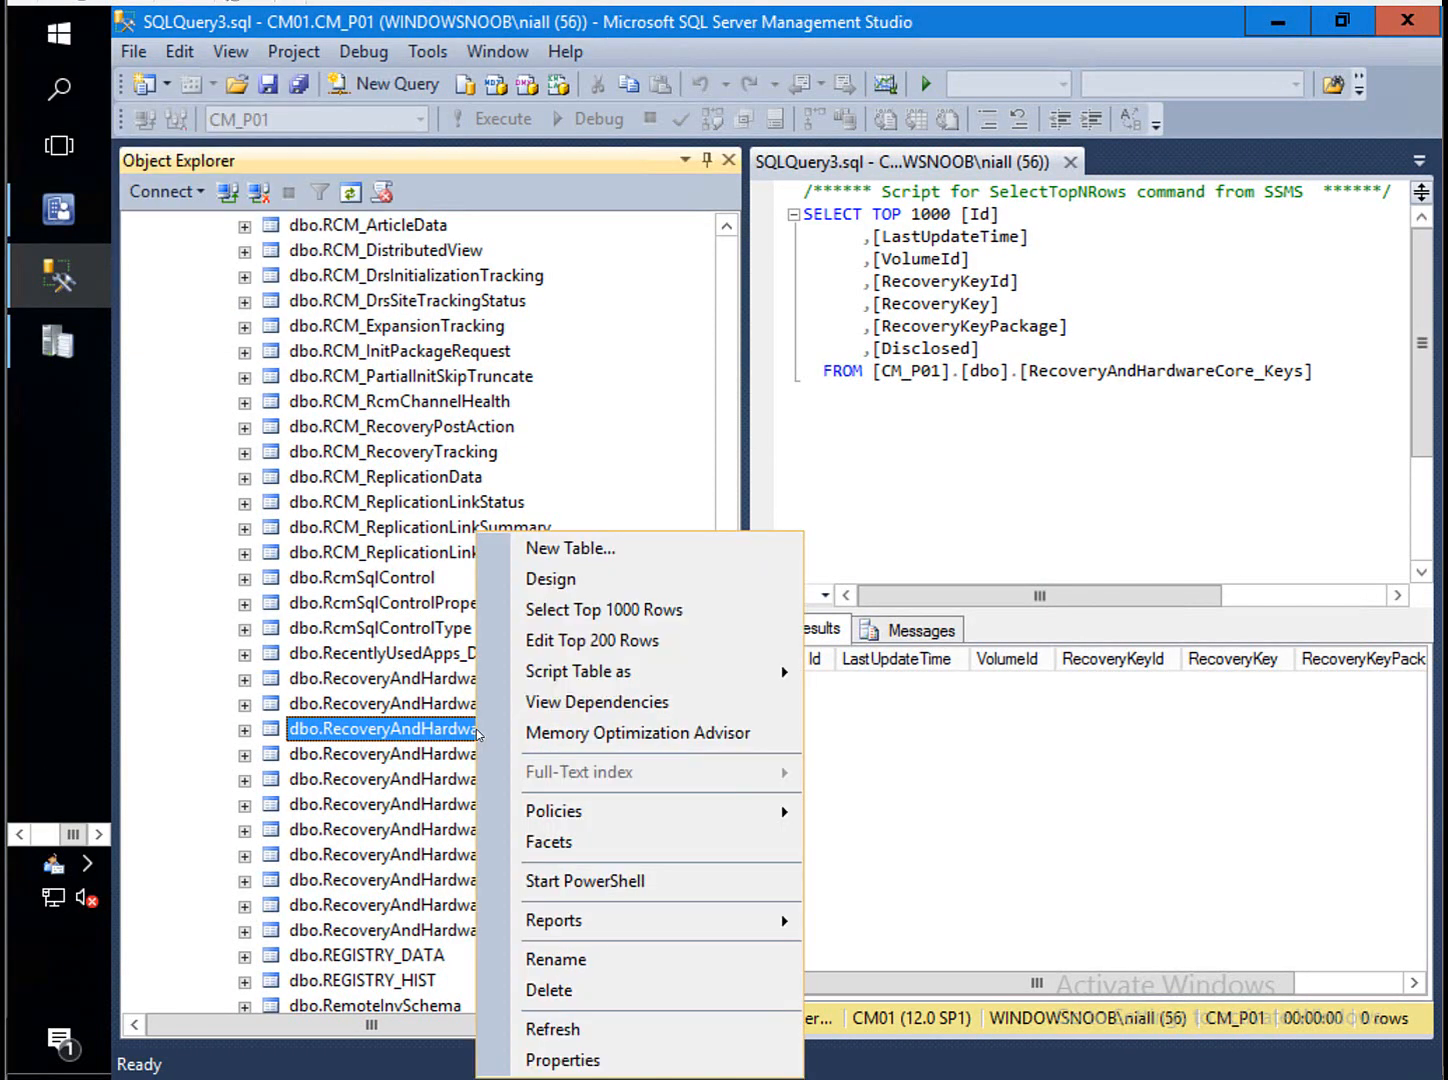
left_click(695, 606)
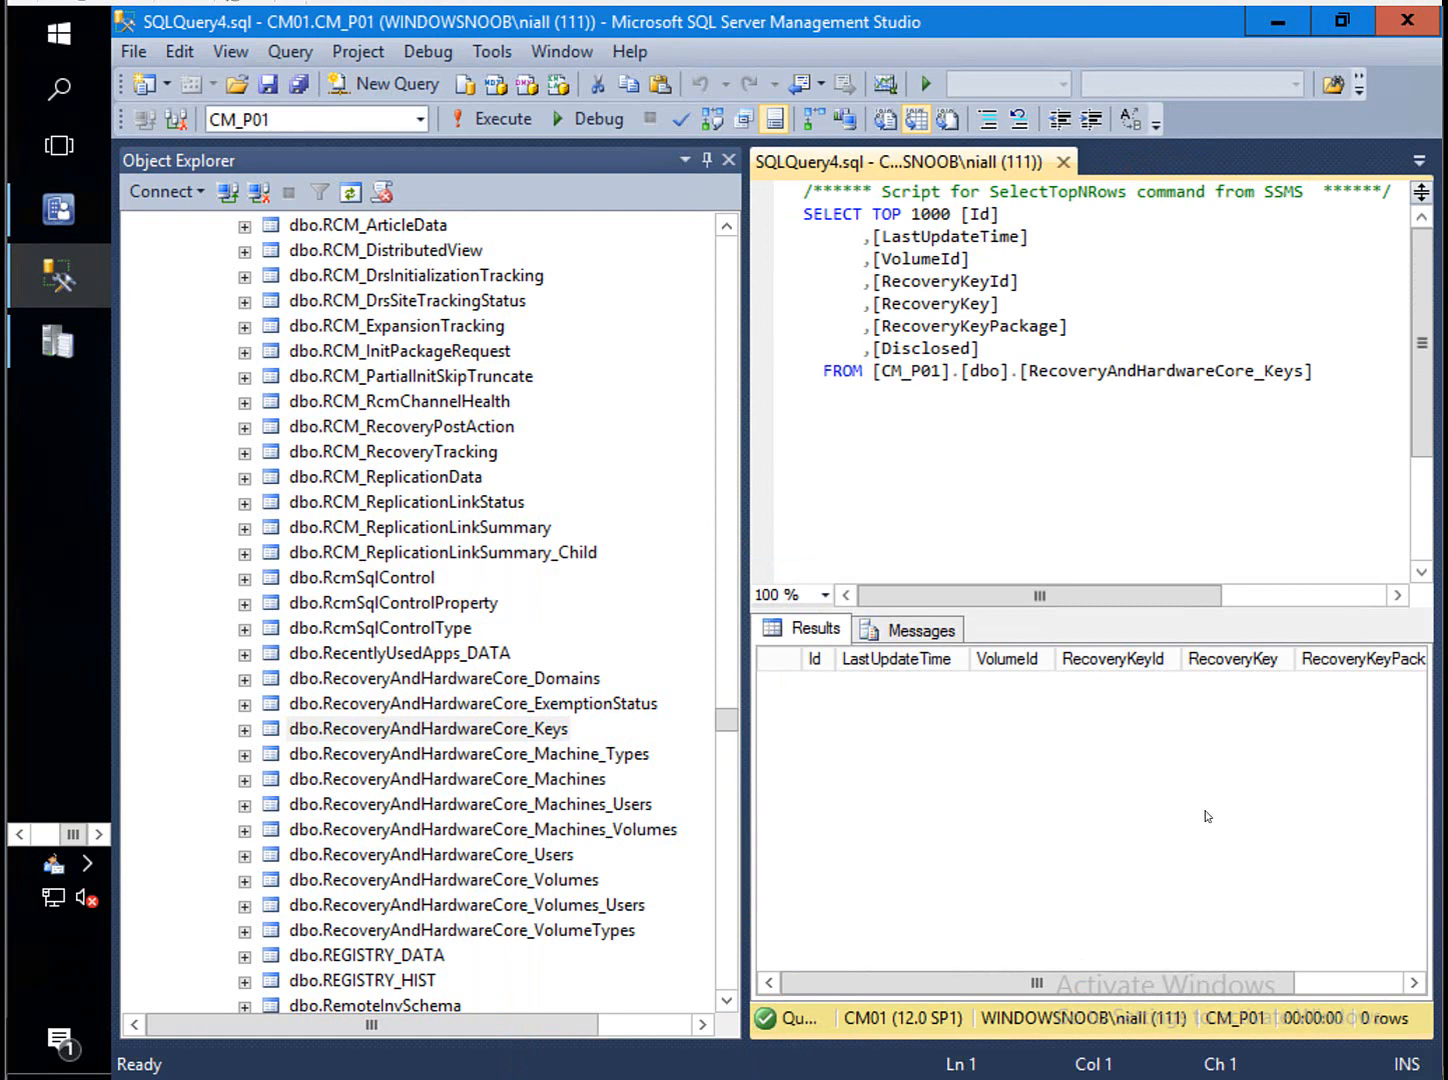
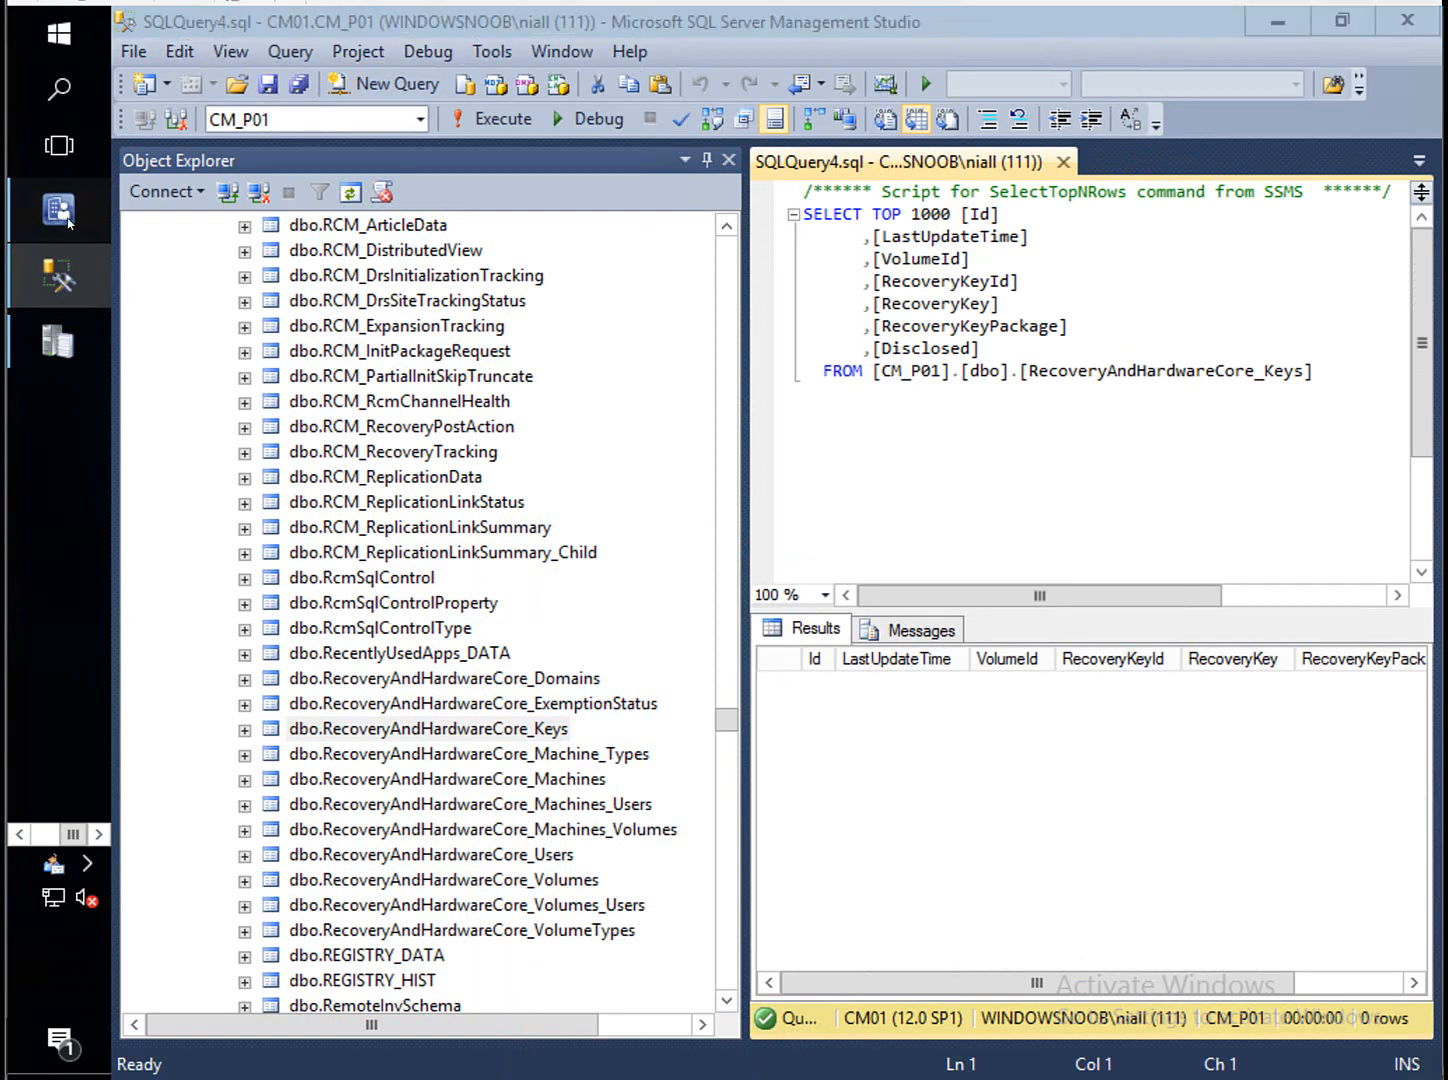
Return to the Configuration Manager console showing the four compliant BitLocker rules message.
left_click(69, 222)
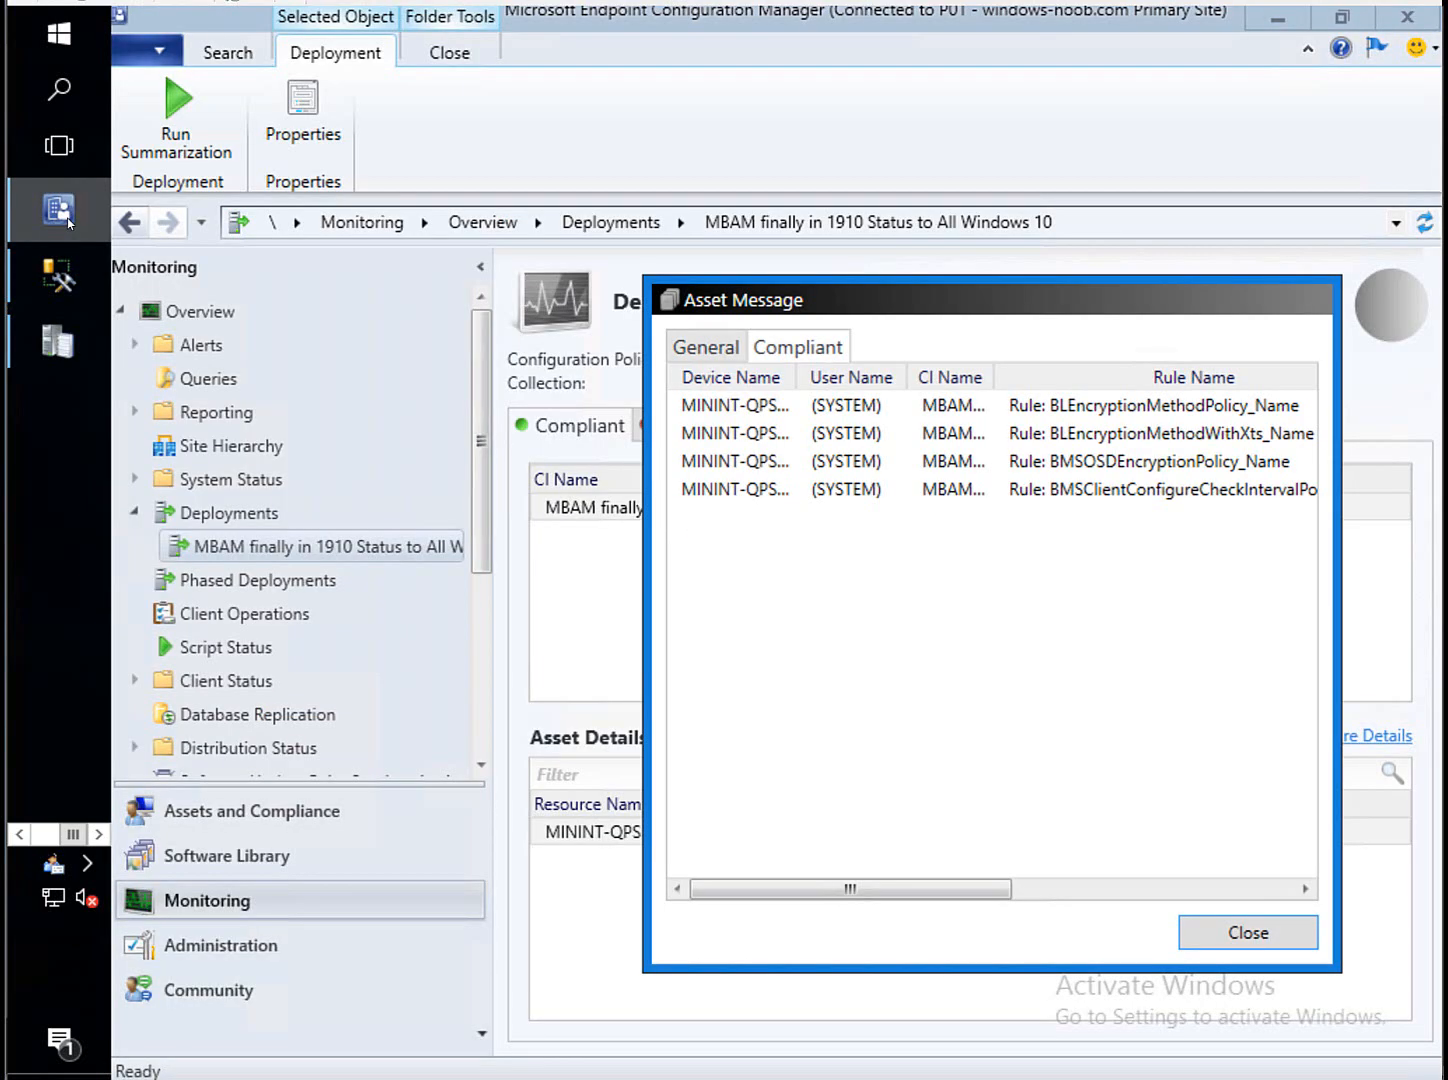
Close the asset message and open the BitLocker Management reports folder under Monitoring > Reporting > Reports.
left_click(1246, 928)
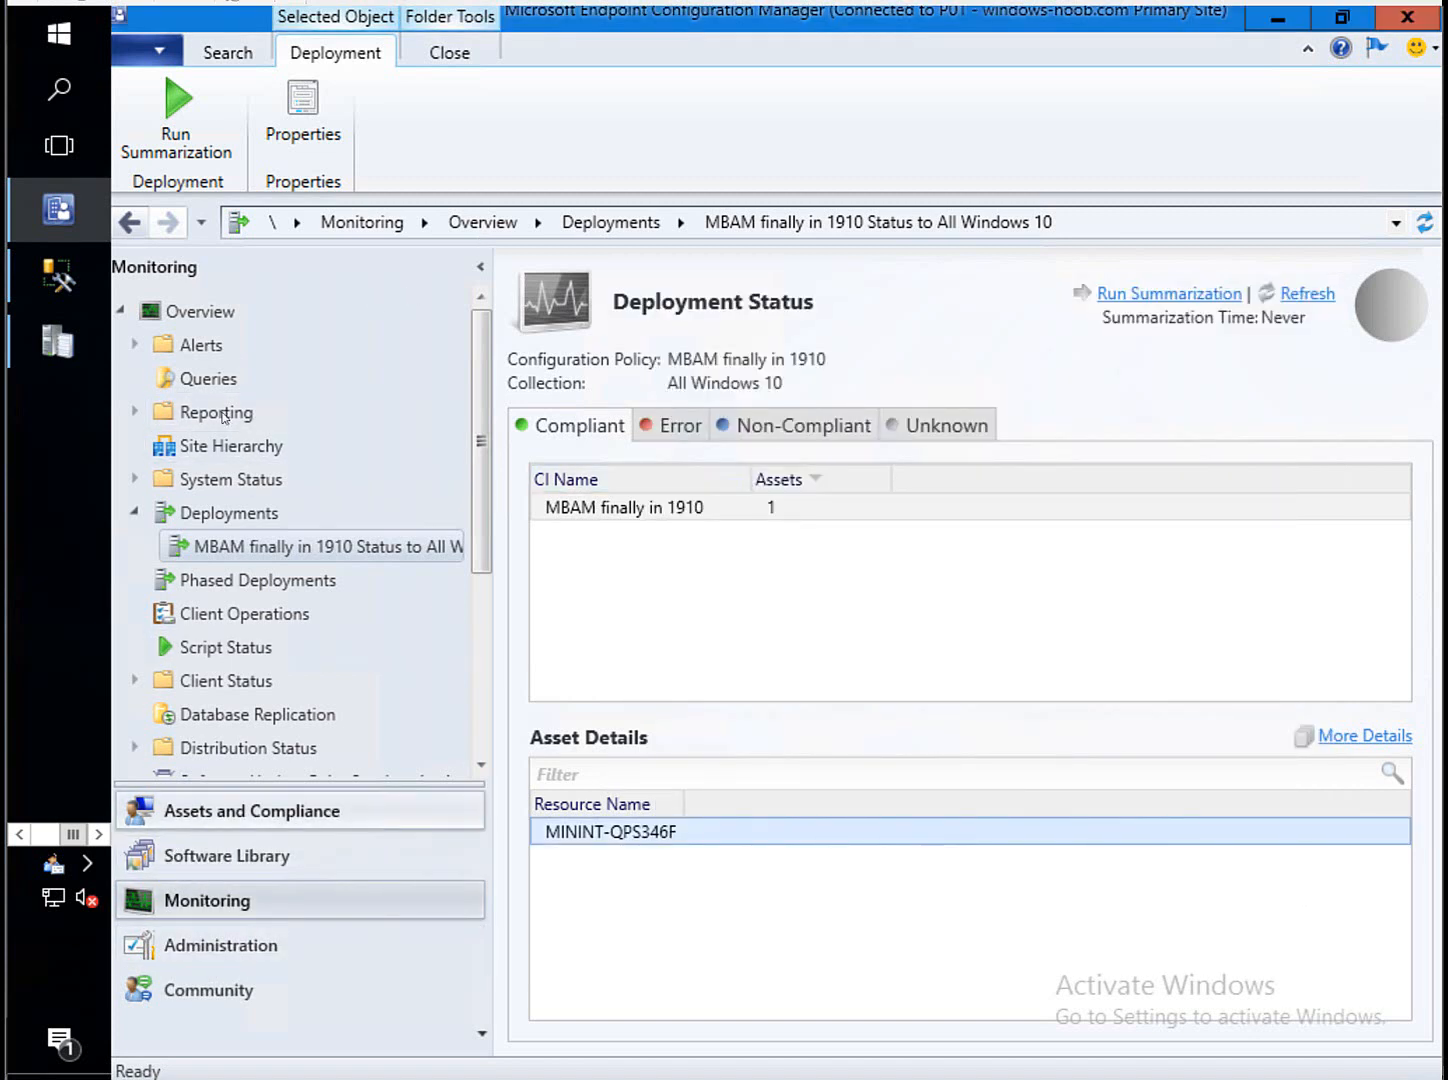
left_click(408, 411)
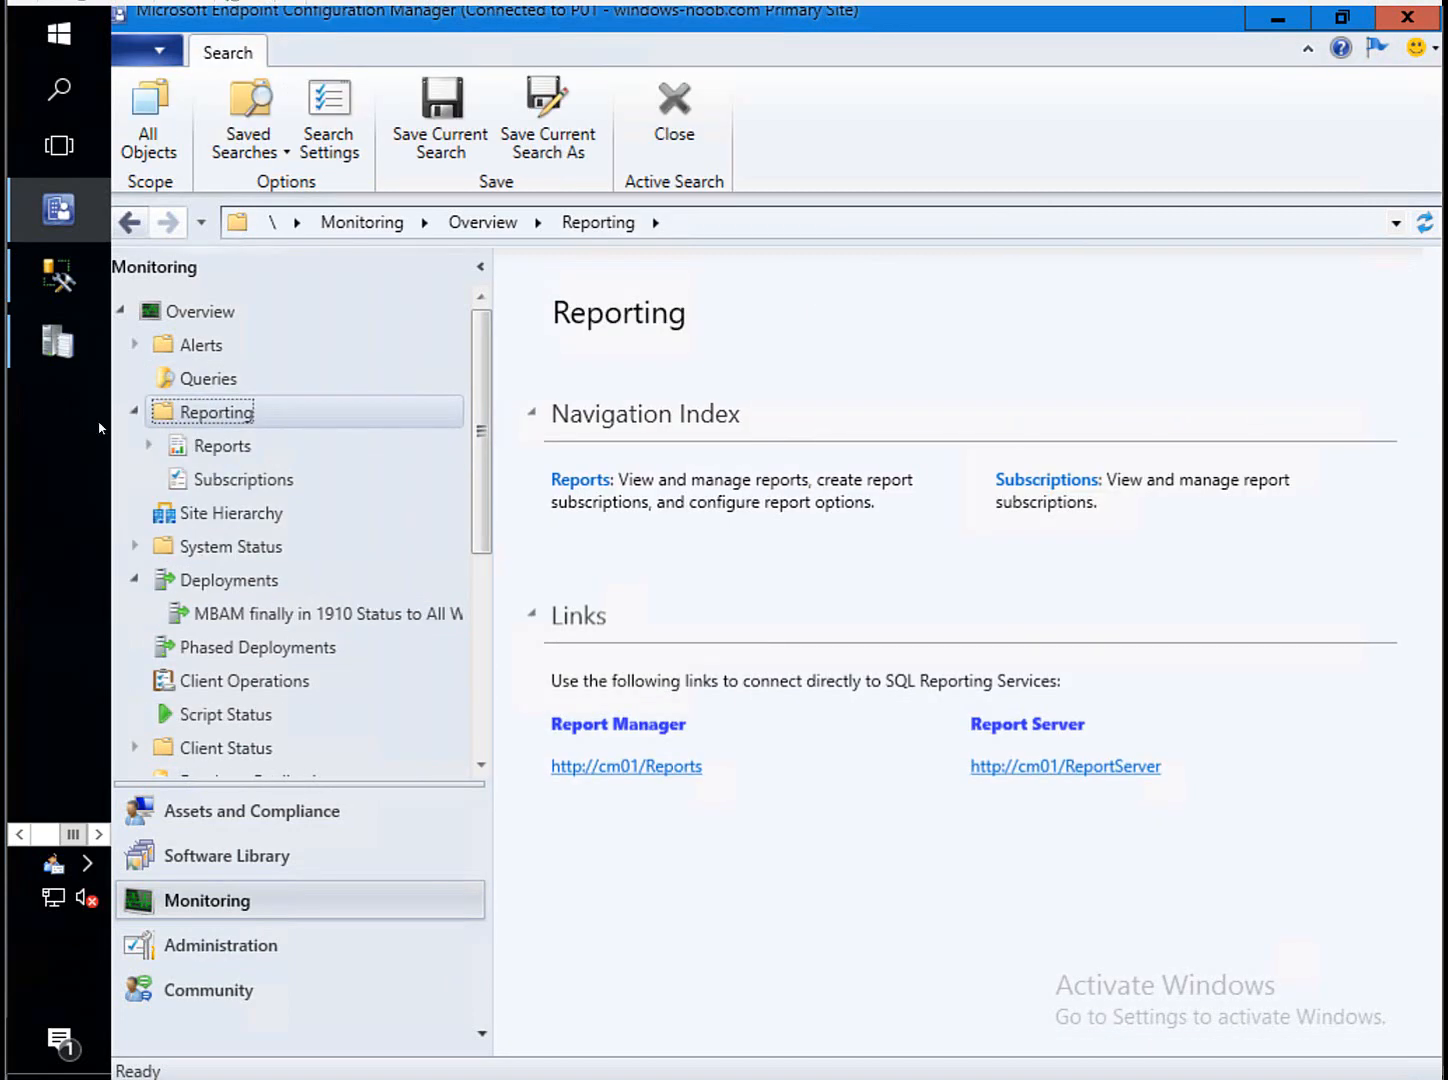
left_click(150, 444)
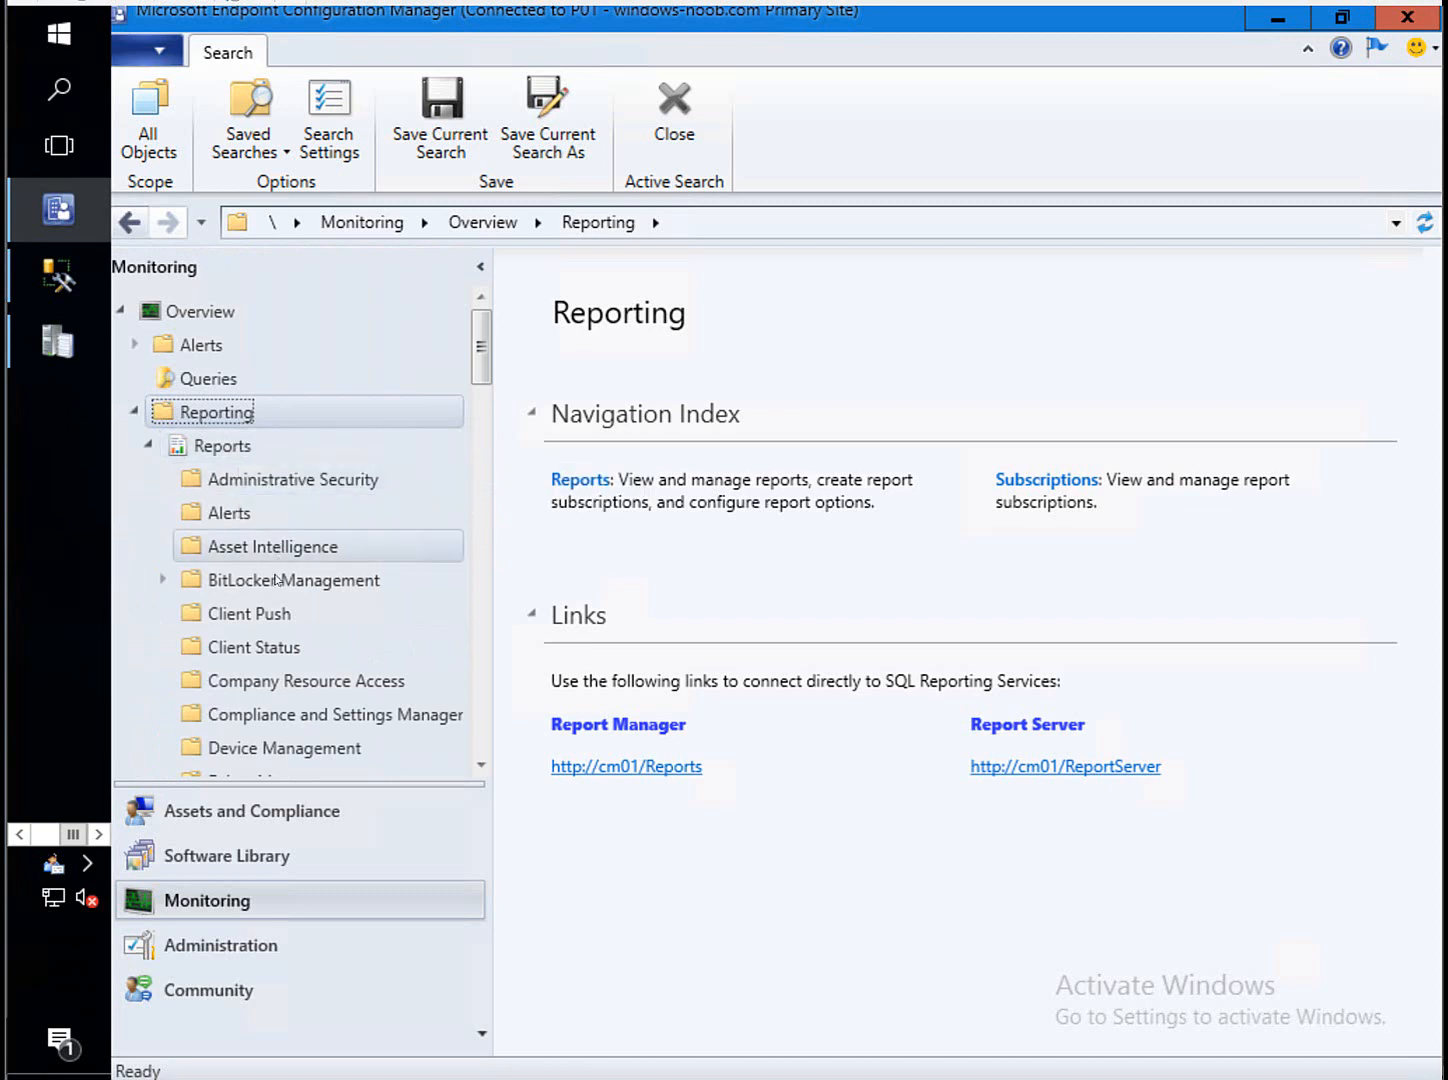
left_click(396, 574)
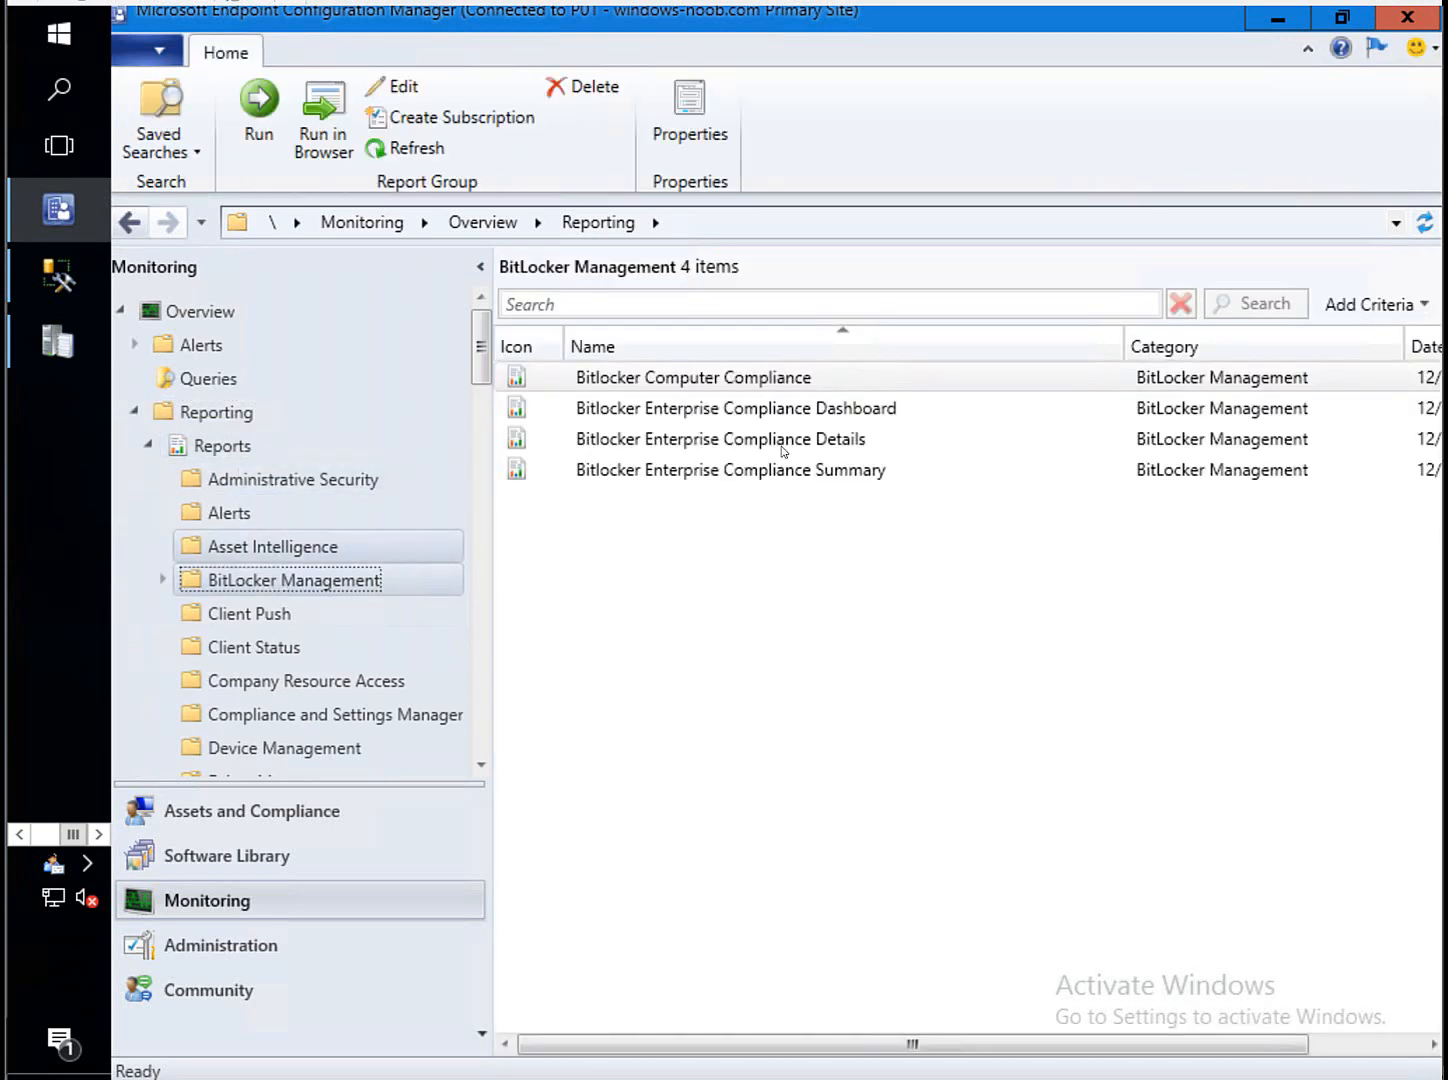
Select each BitLocker report in turn, including Enterprise Compliance Details, Dashboard and Computer Compliance.
left_click(746, 378)
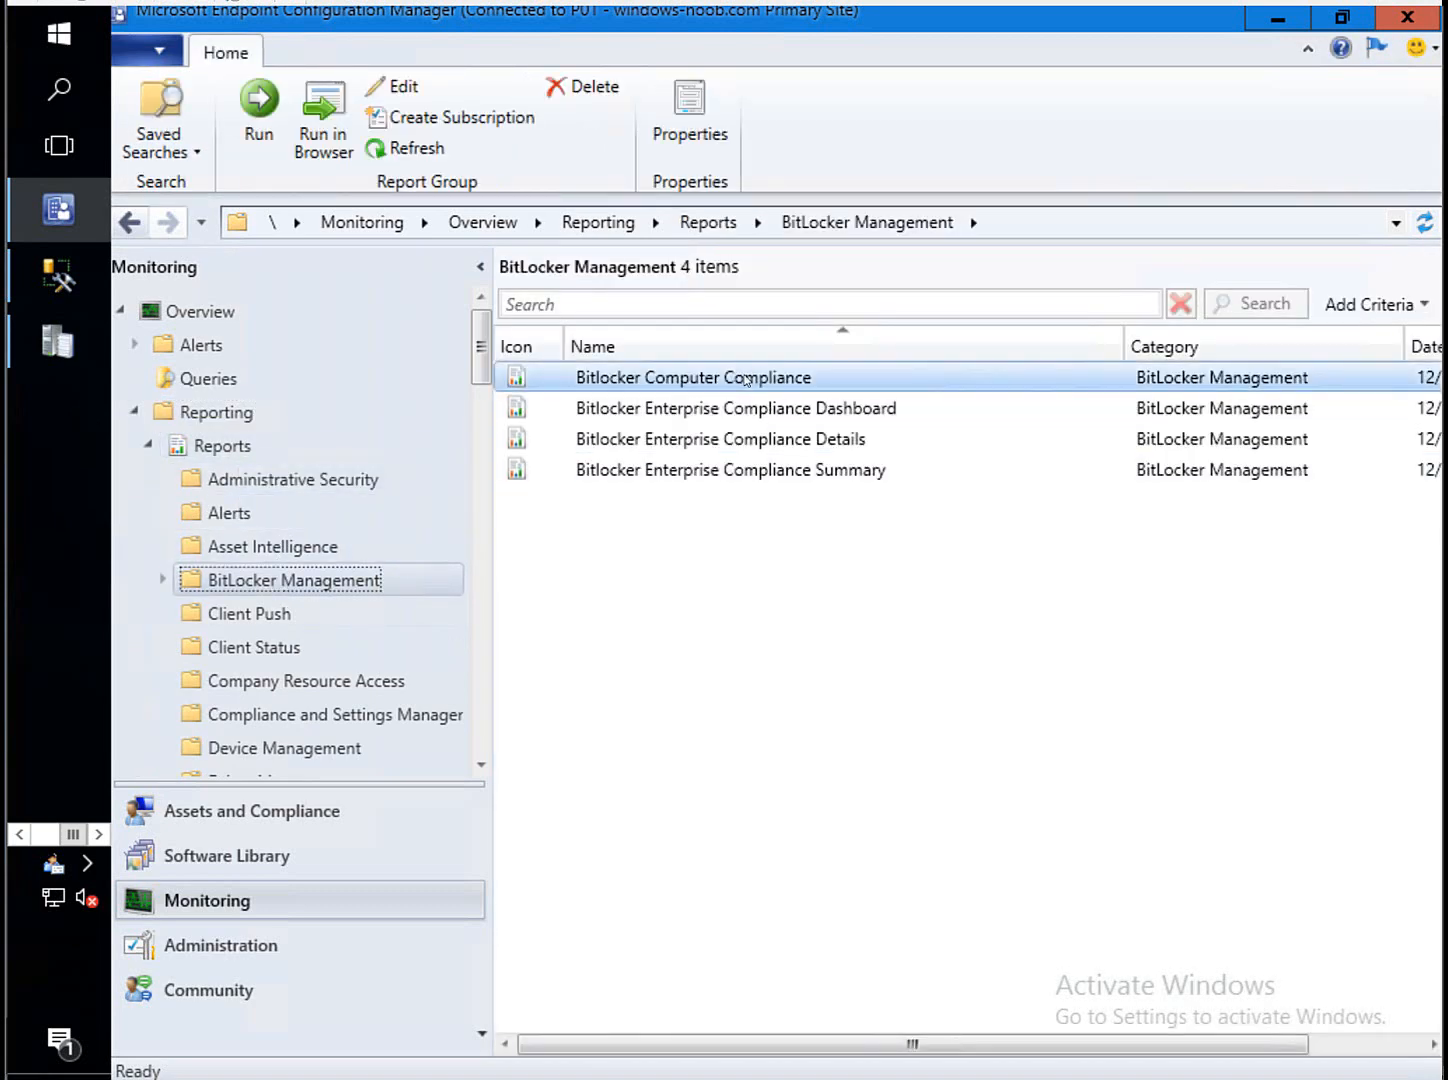
left_click(766, 440)
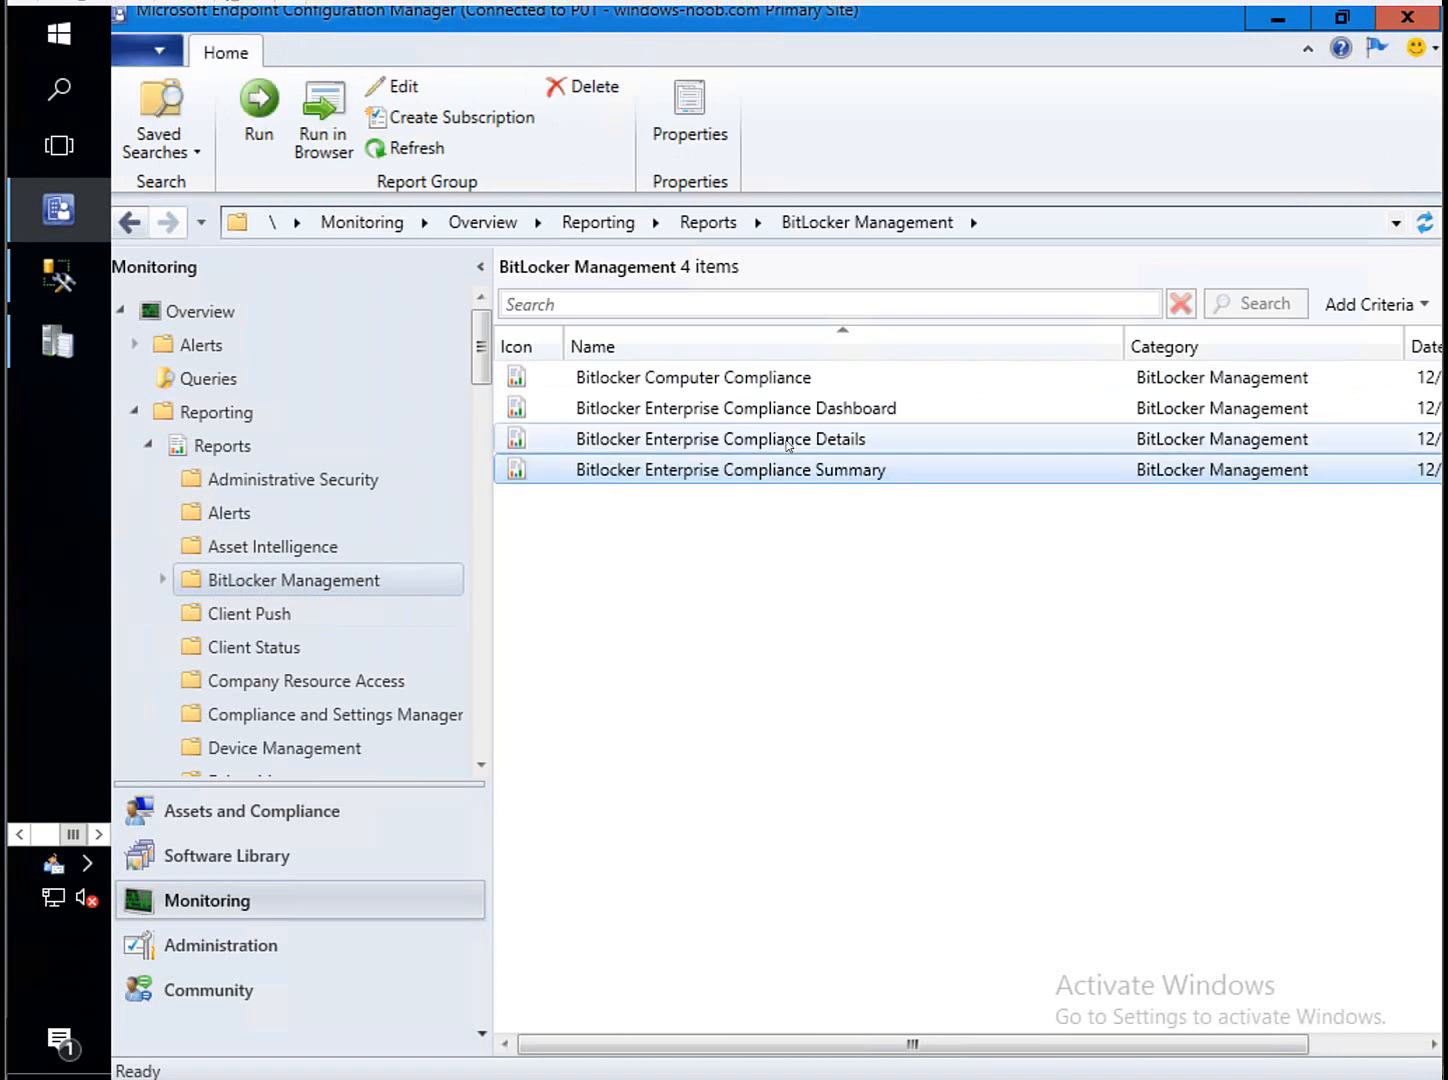
left_click(792, 418)
left_click(794, 378)
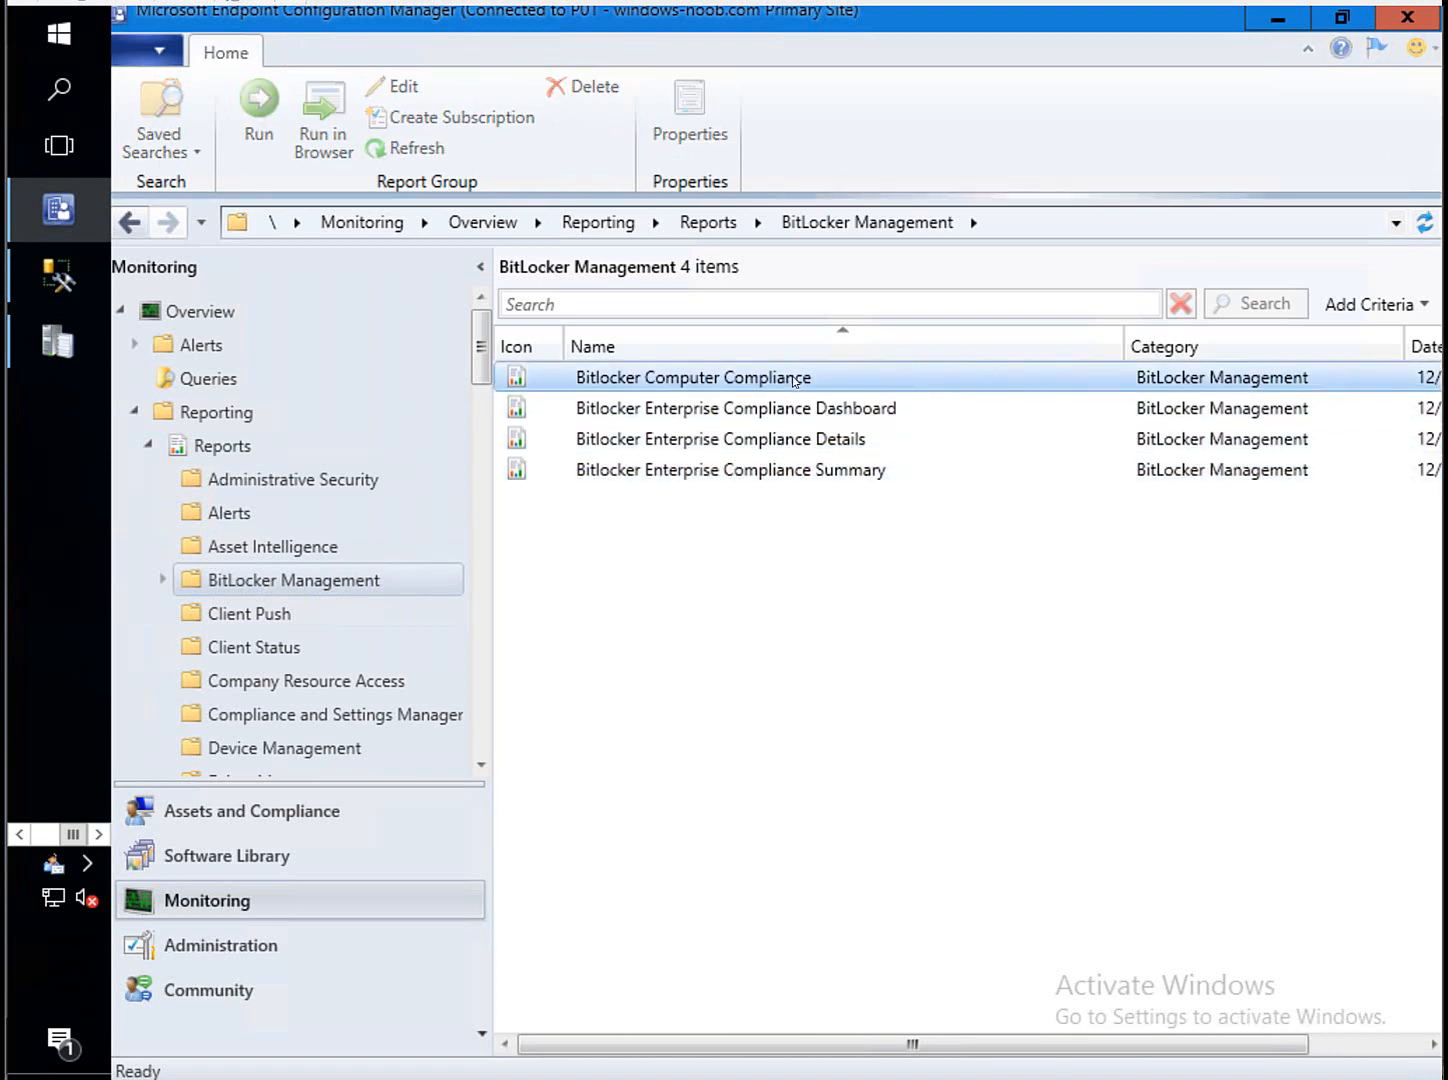